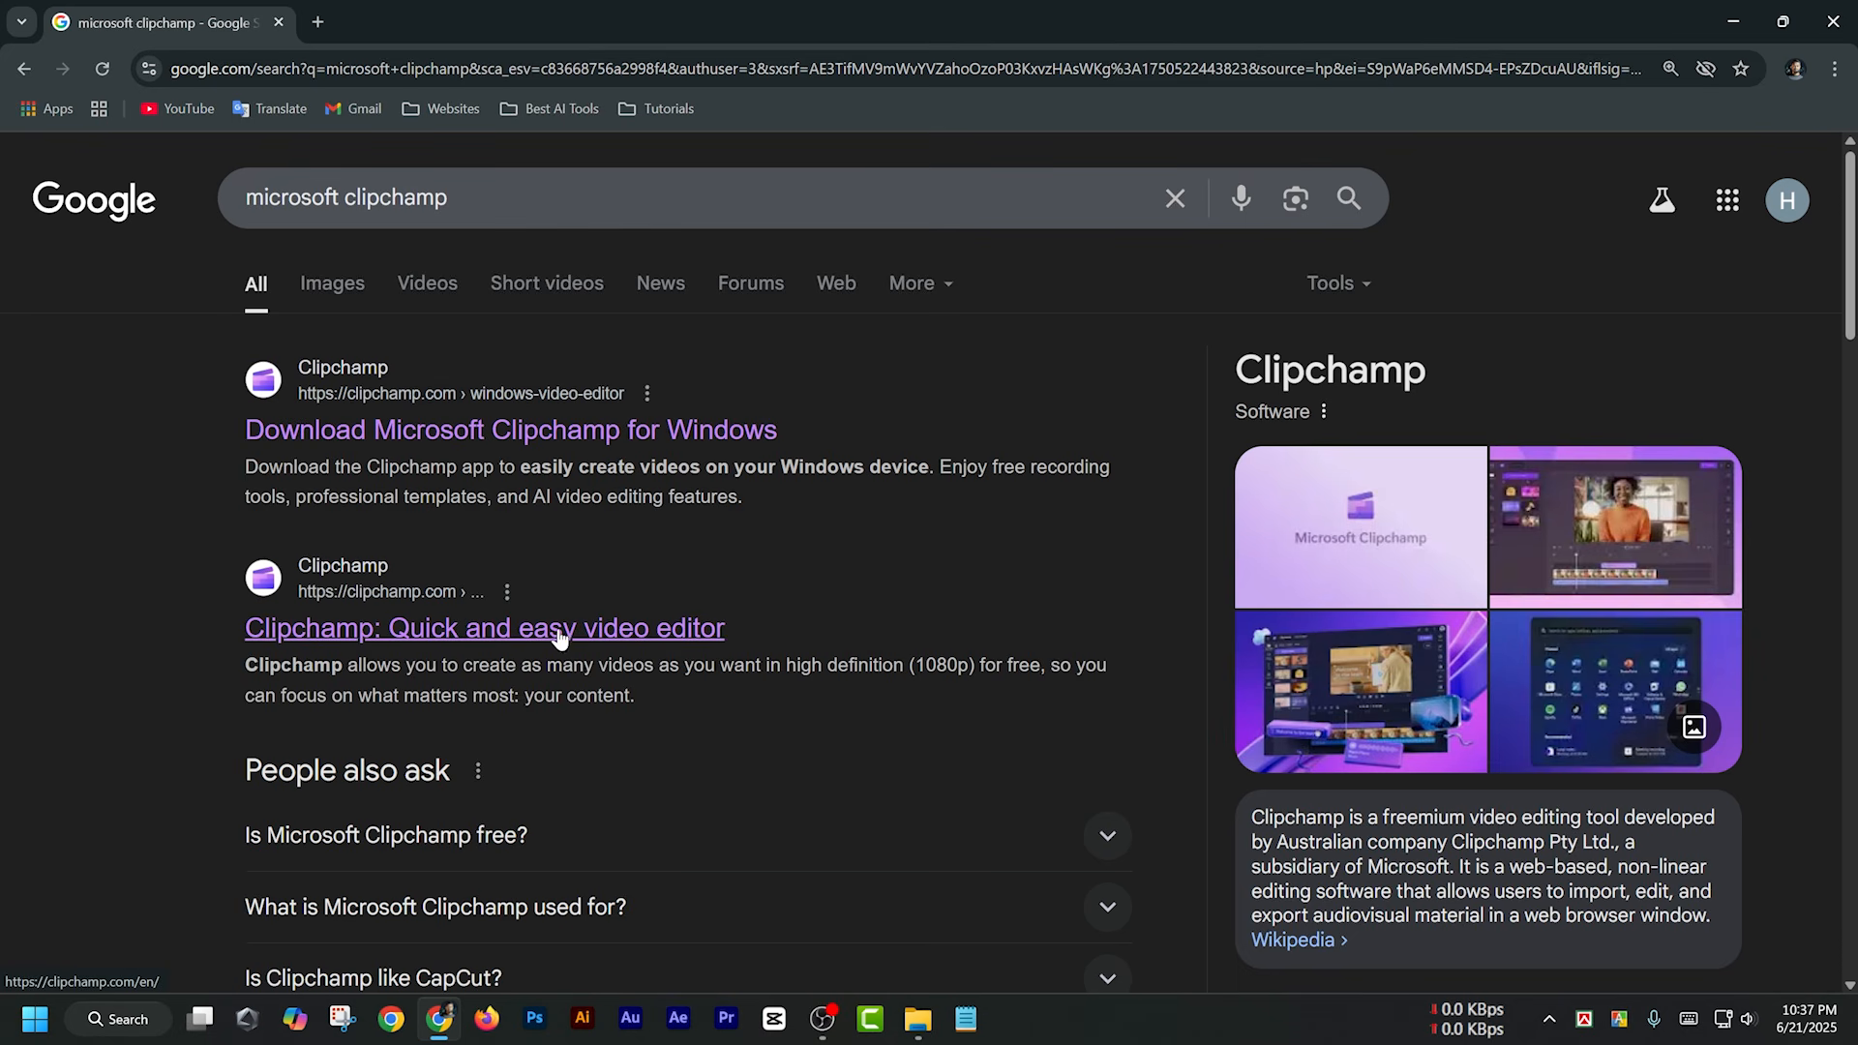
# Open the Clipchamp: Quick and easy video editor website from the search results and launch its in-browser app
pyautogui.click(399, 638)
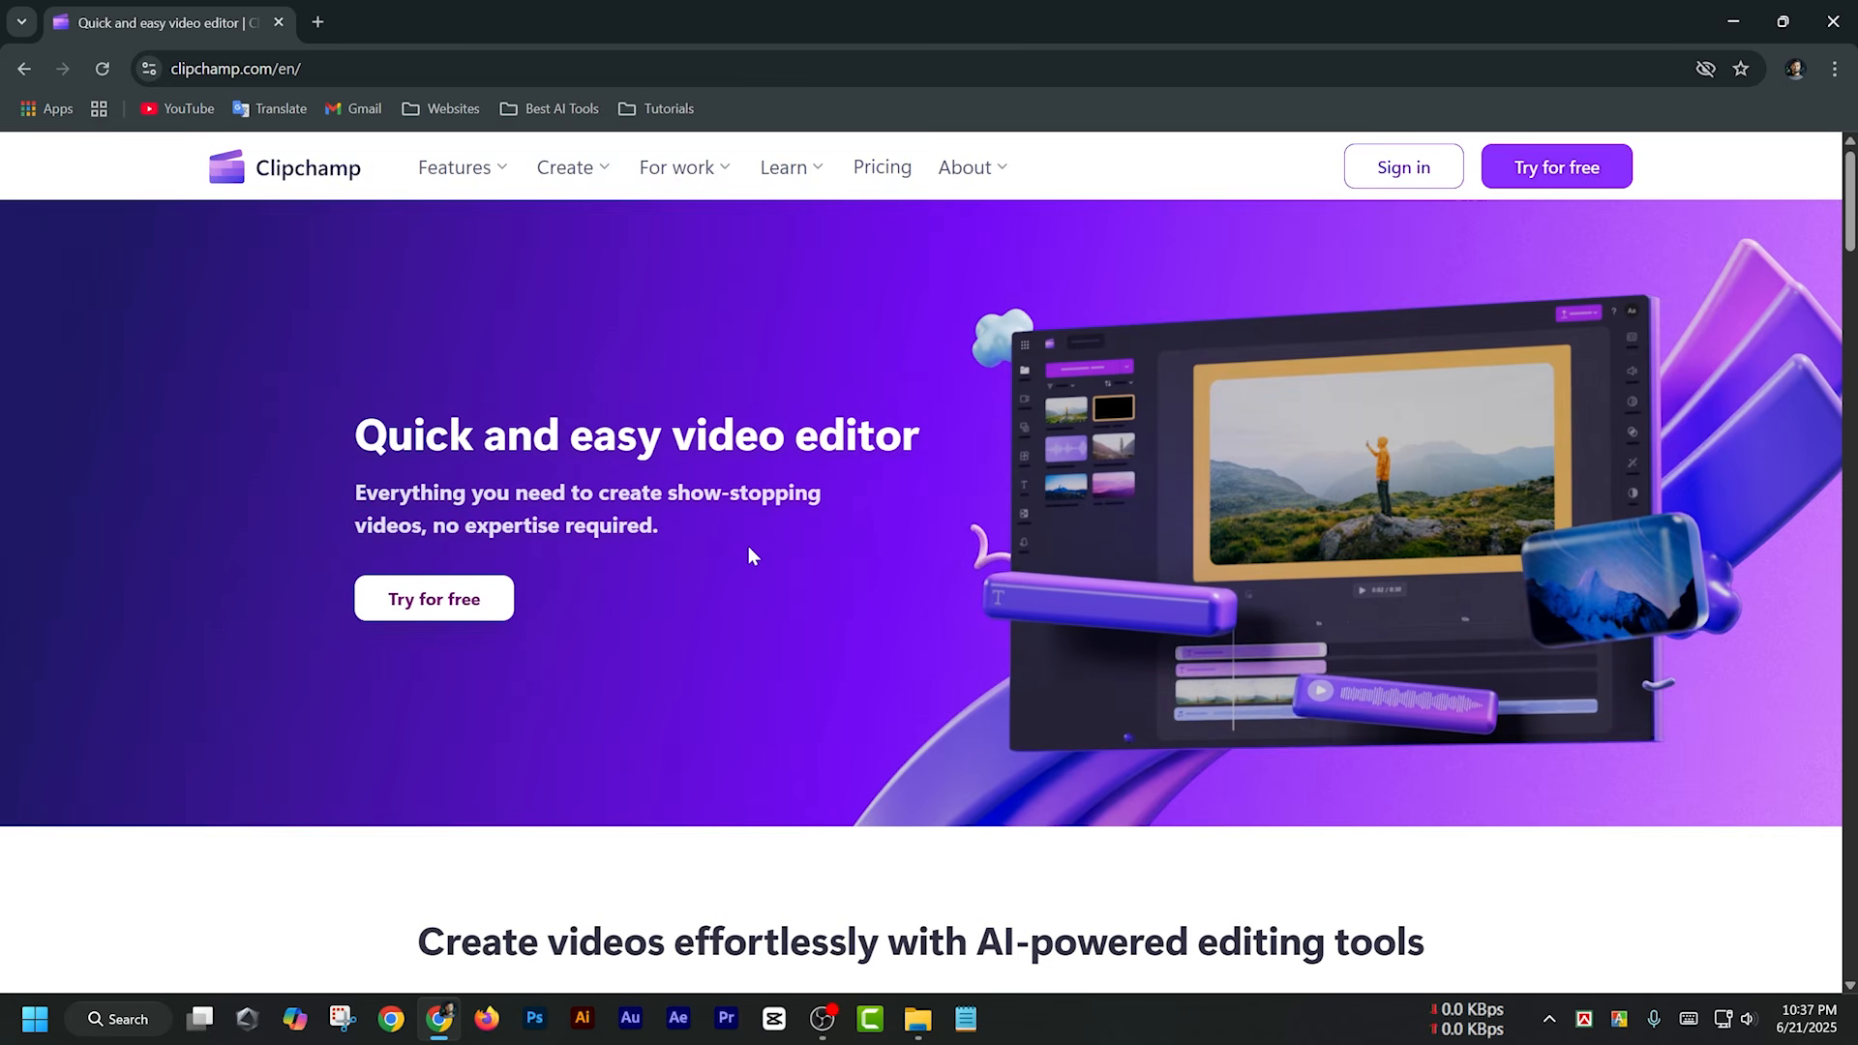
pyautogui.scroll(-20, 756, 542)
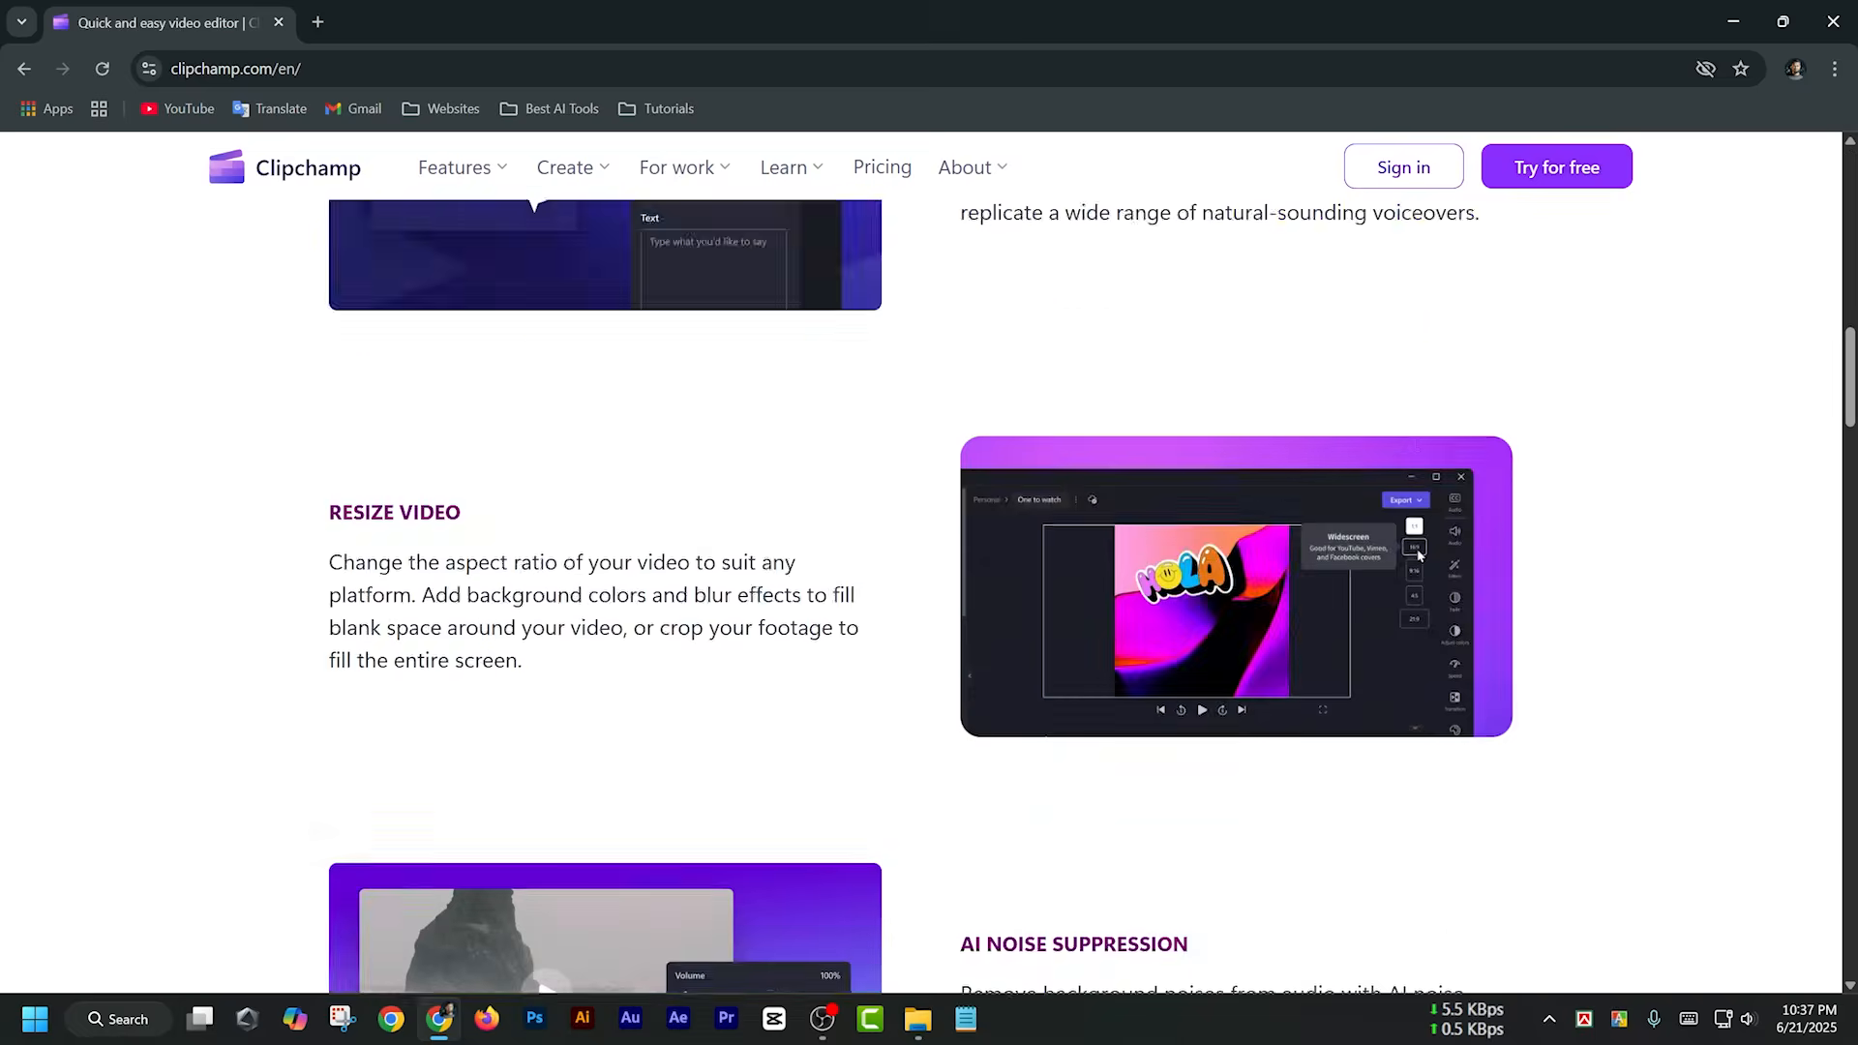
pyautogui.scroll(-3, 822, 445)
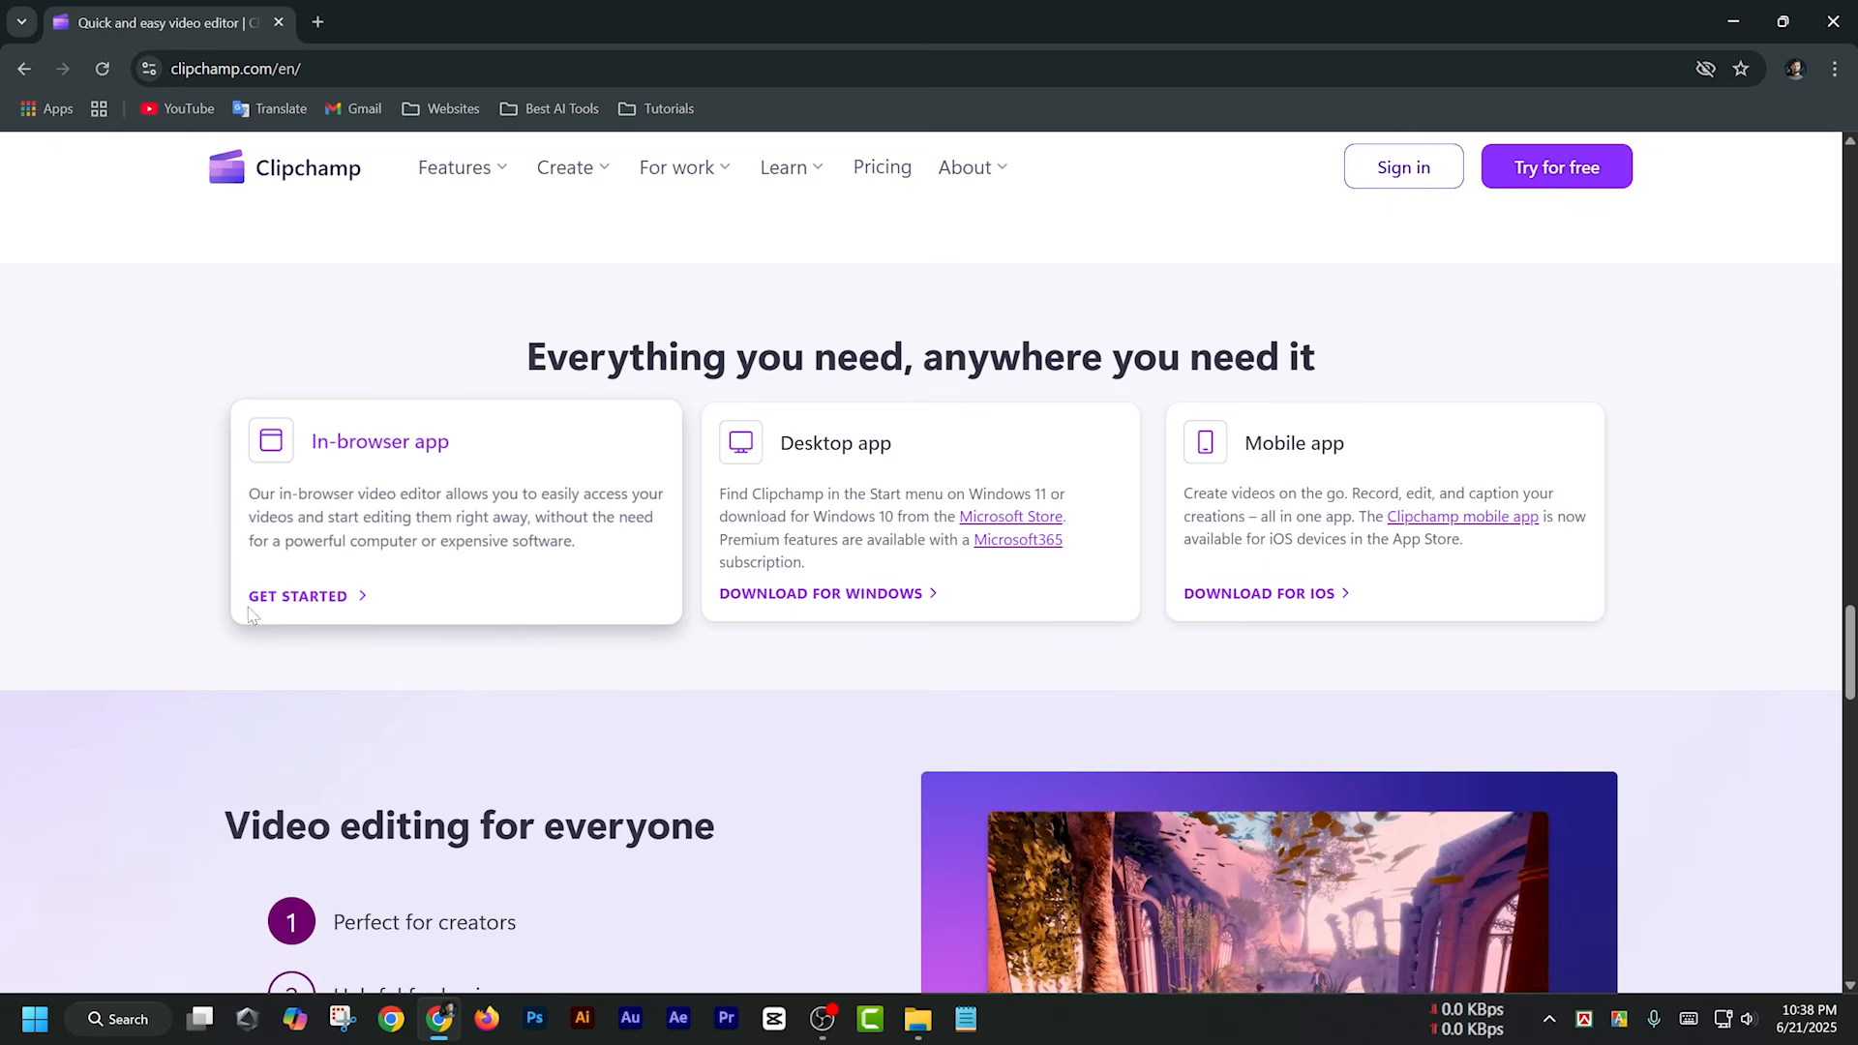
pyautogui.click(334, 596)
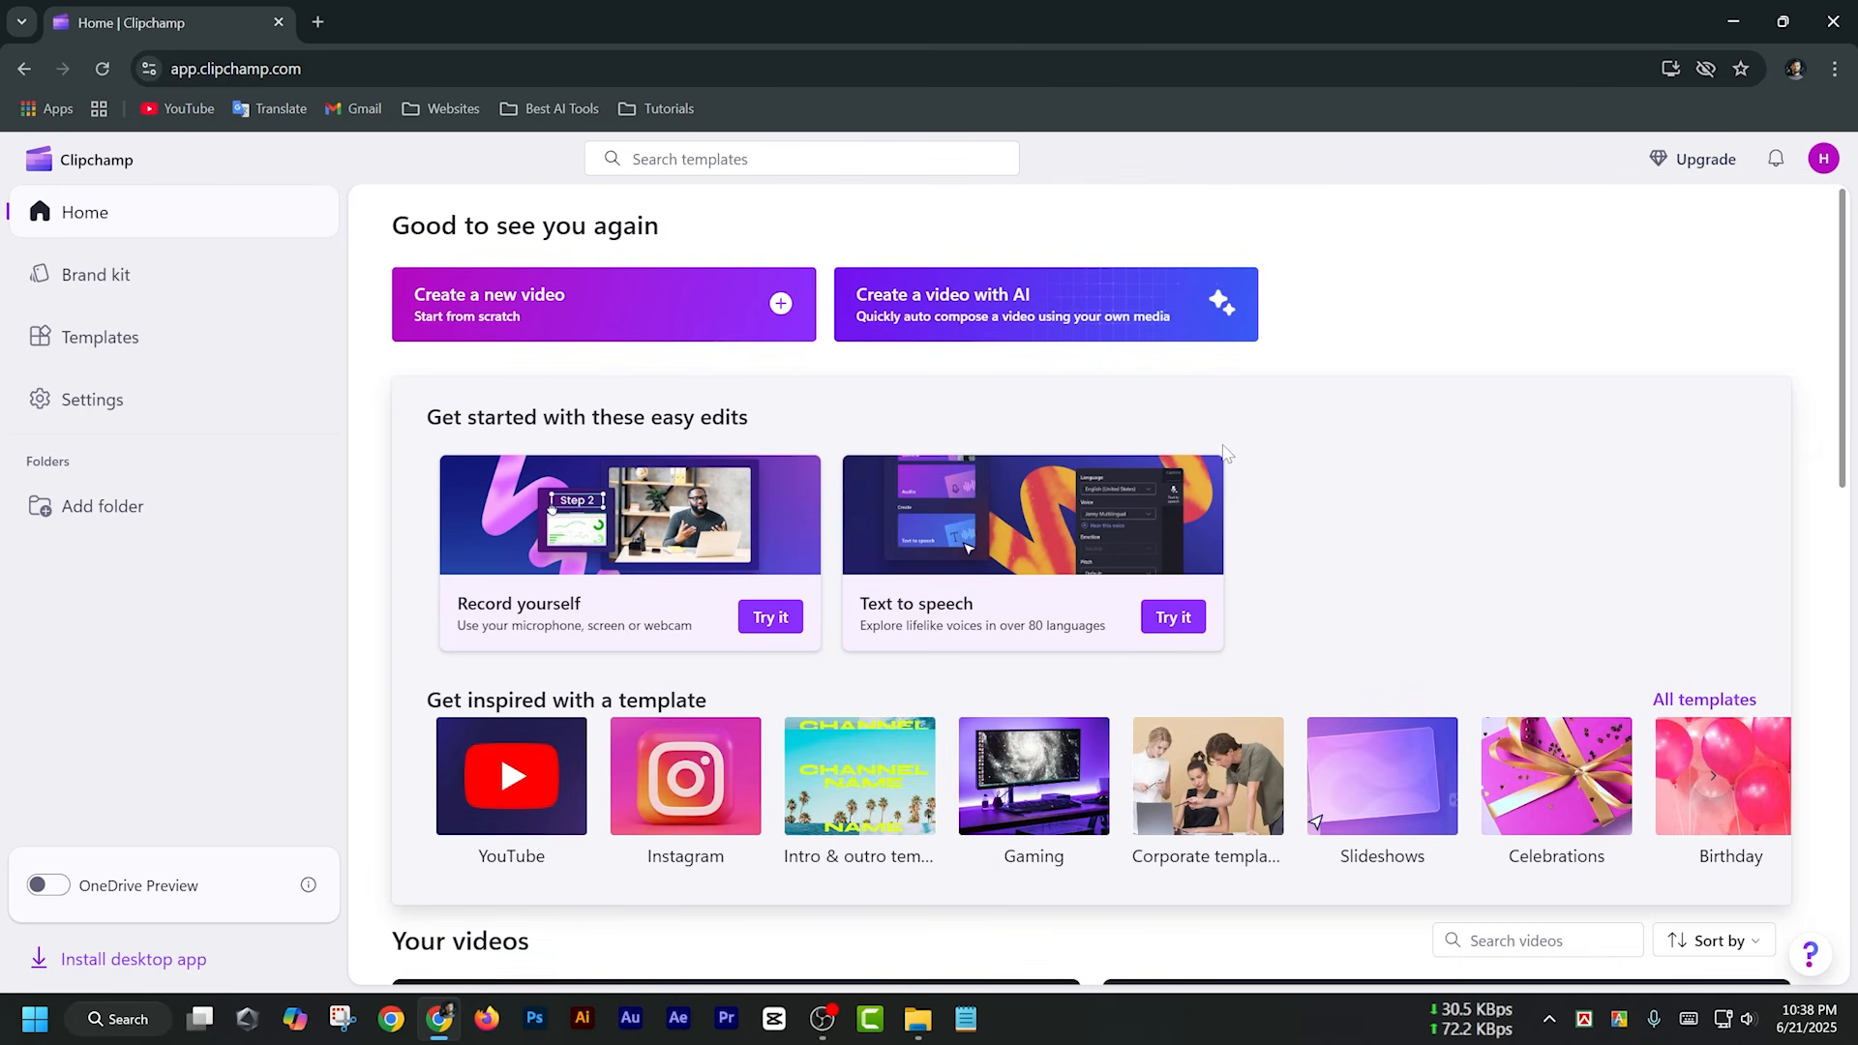
# Return to the Clipchamp website and download the Windows desktop app from its Microsoft Store page
pyautogui.hotkey('alt', 'Left')
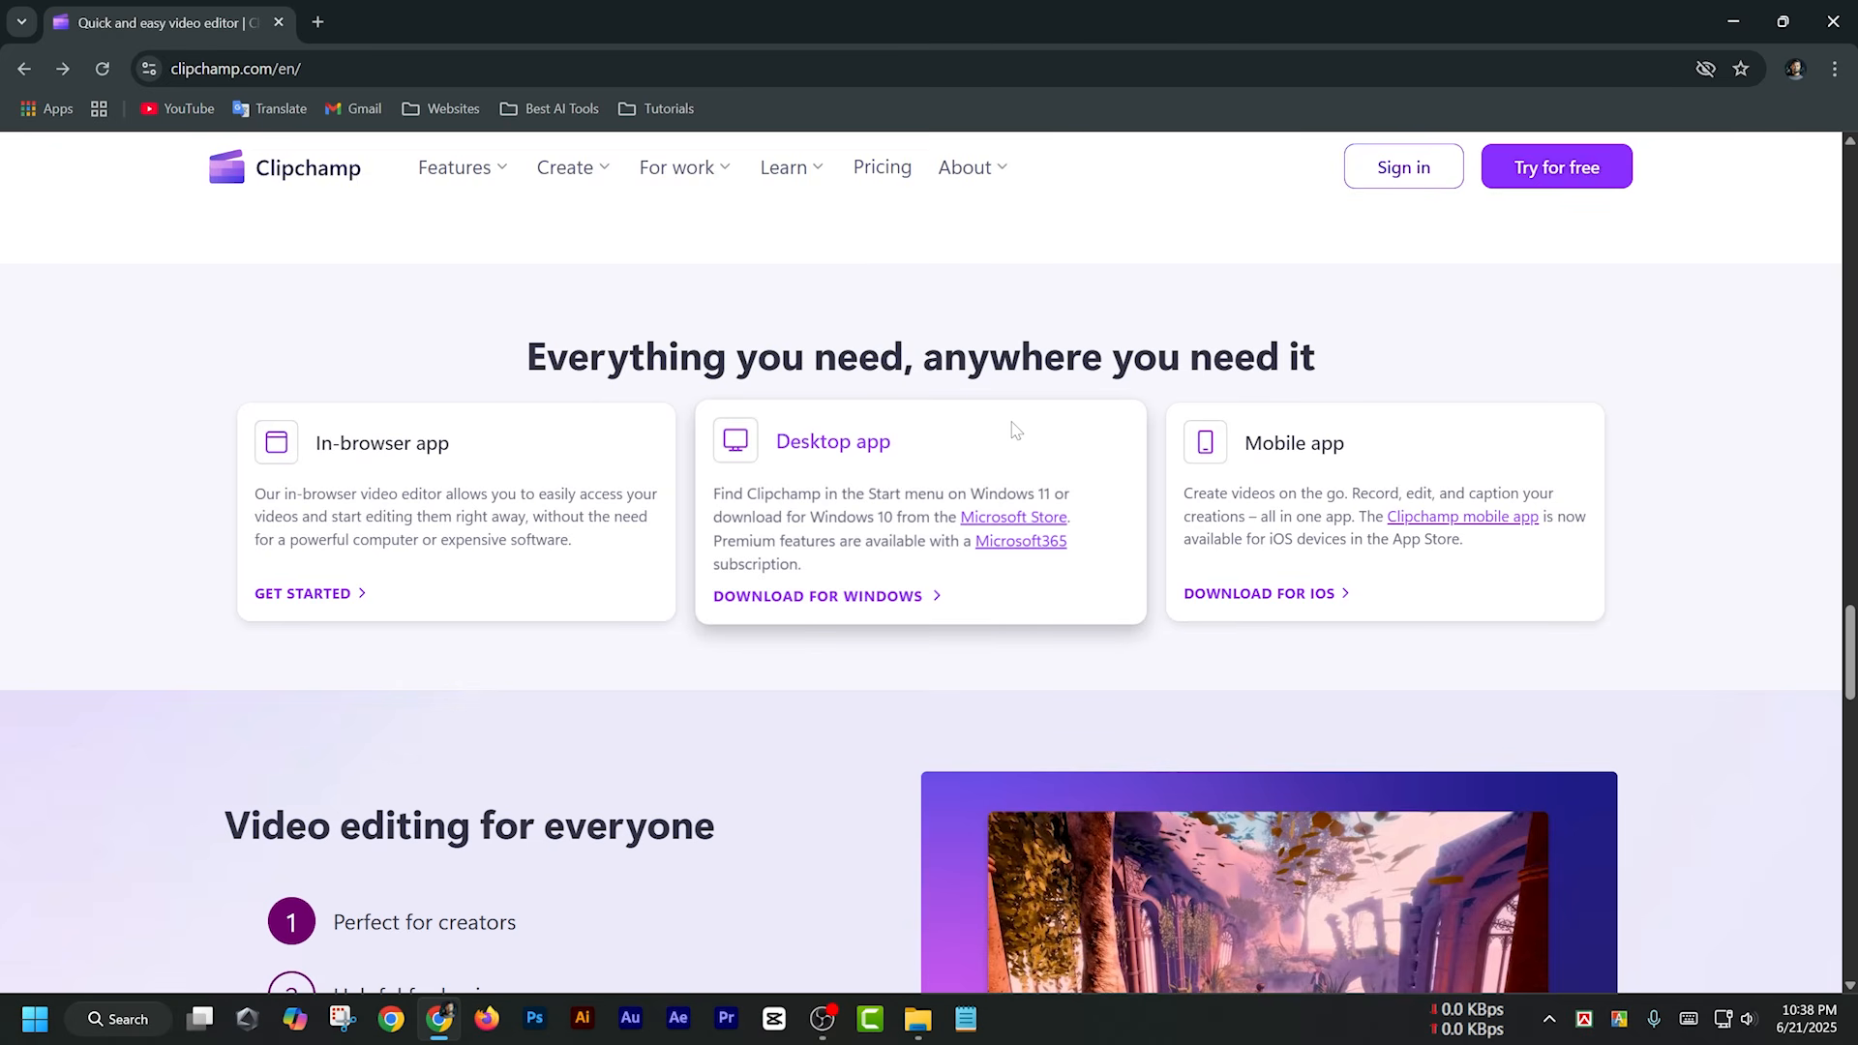
pyautogui.moveTo(969, 494); pyautogui.dragTo(1053, 494)
pyautogui.click(890, 598)
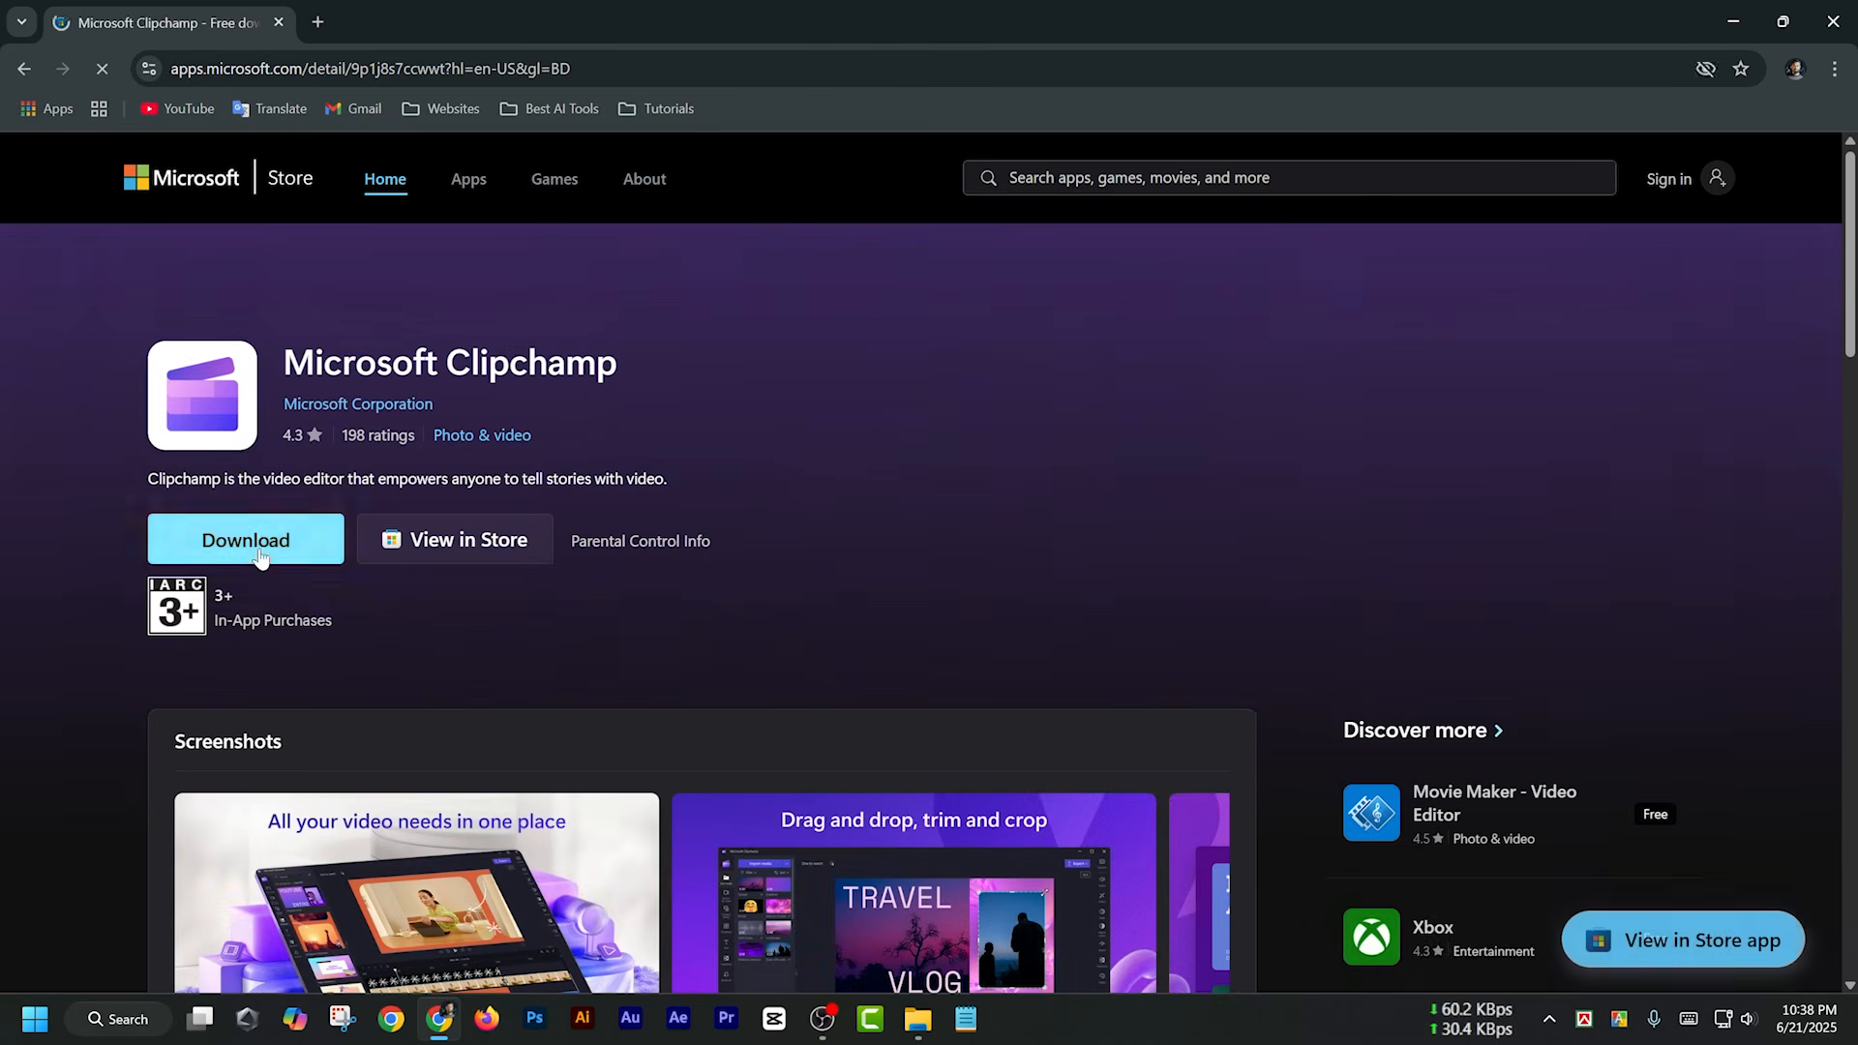
pyautogui.click(256, 546)
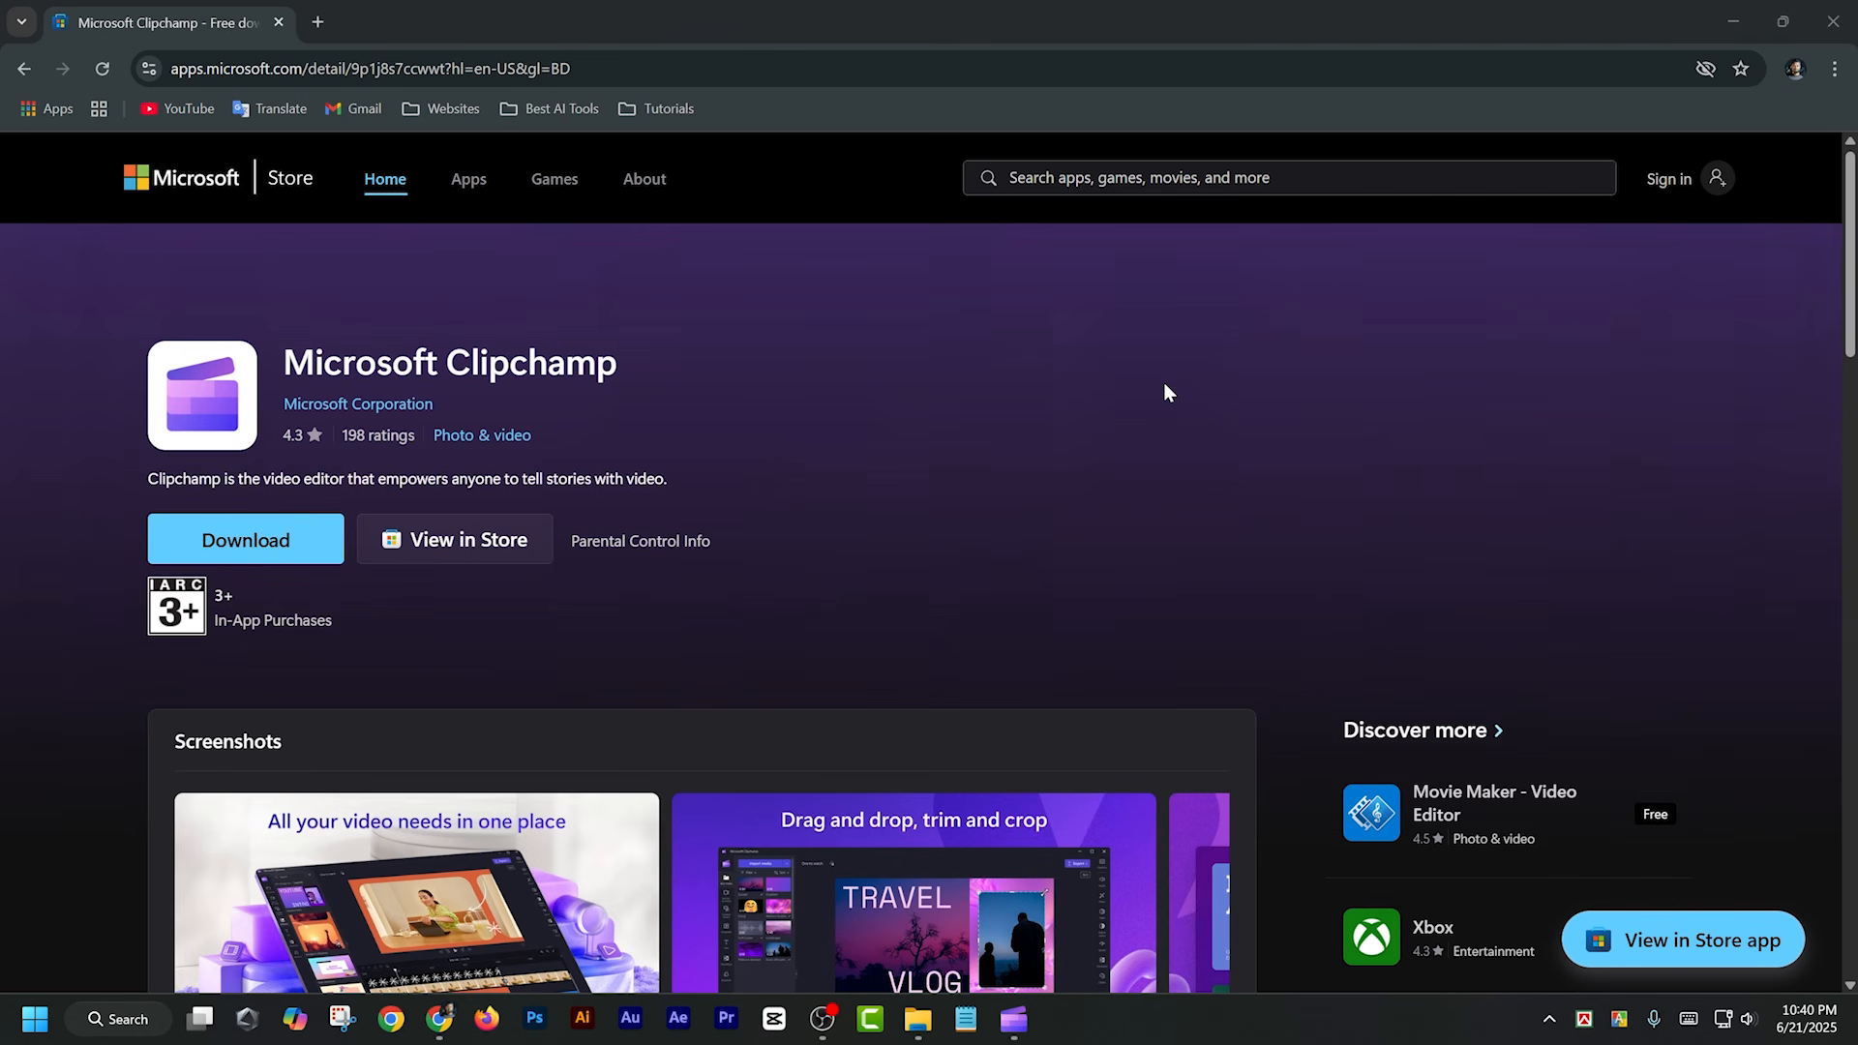
# Switch to the installed Microsoft Clipchamp desktop app and sign in with the existing Microsoft account
pyautogui.click(1013, 1019)
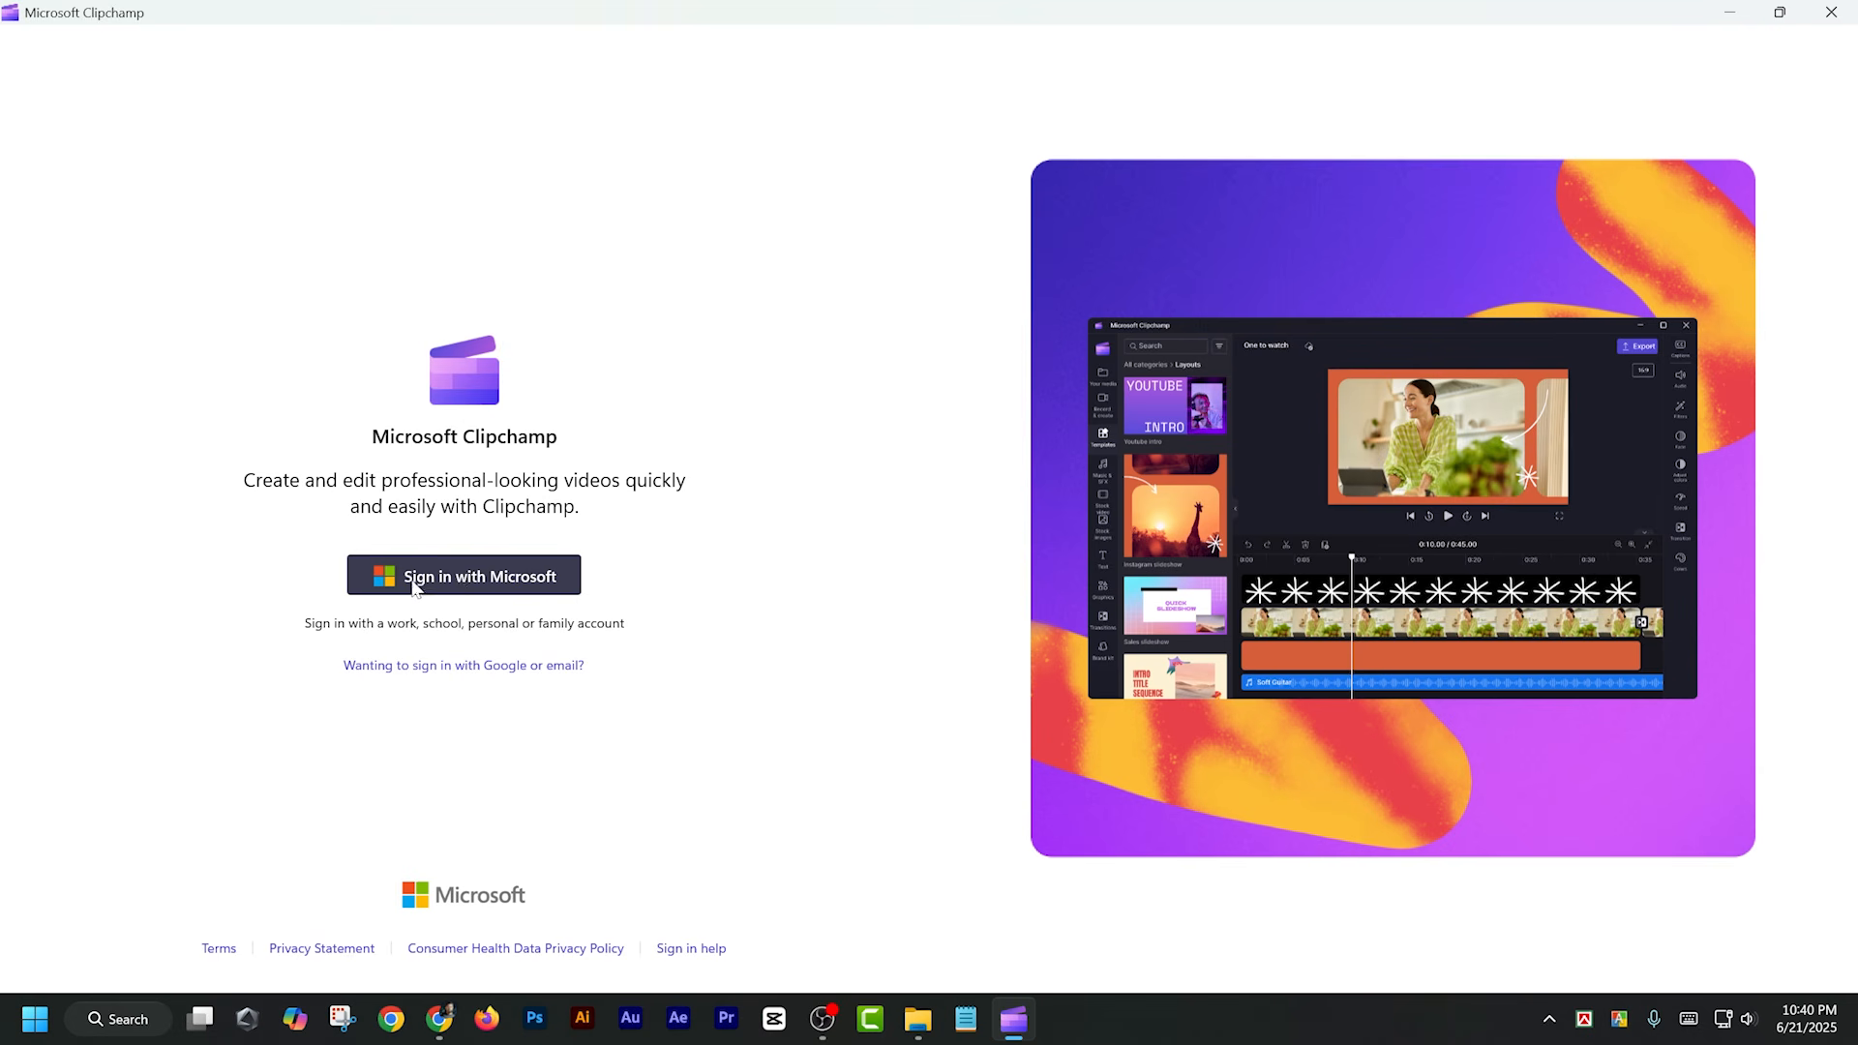
pyautogui.click(489, 578)
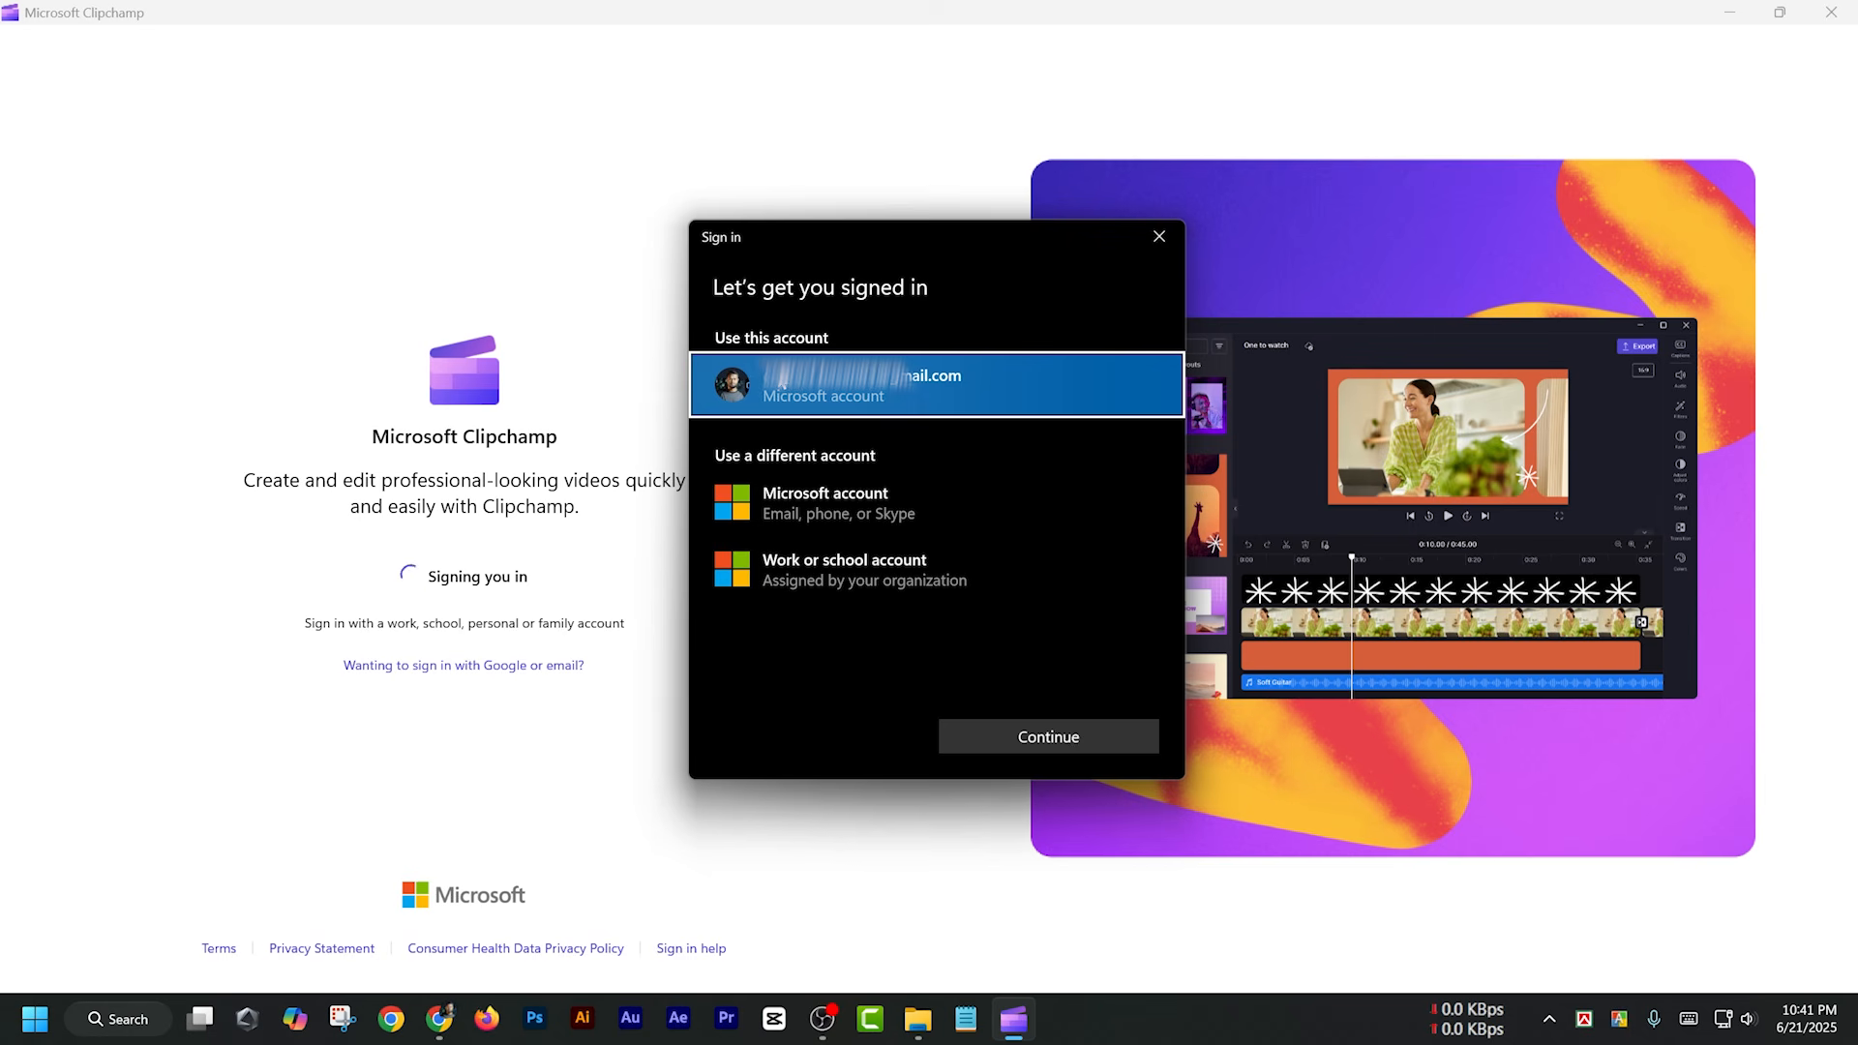
pyautogui.click(803, 377)
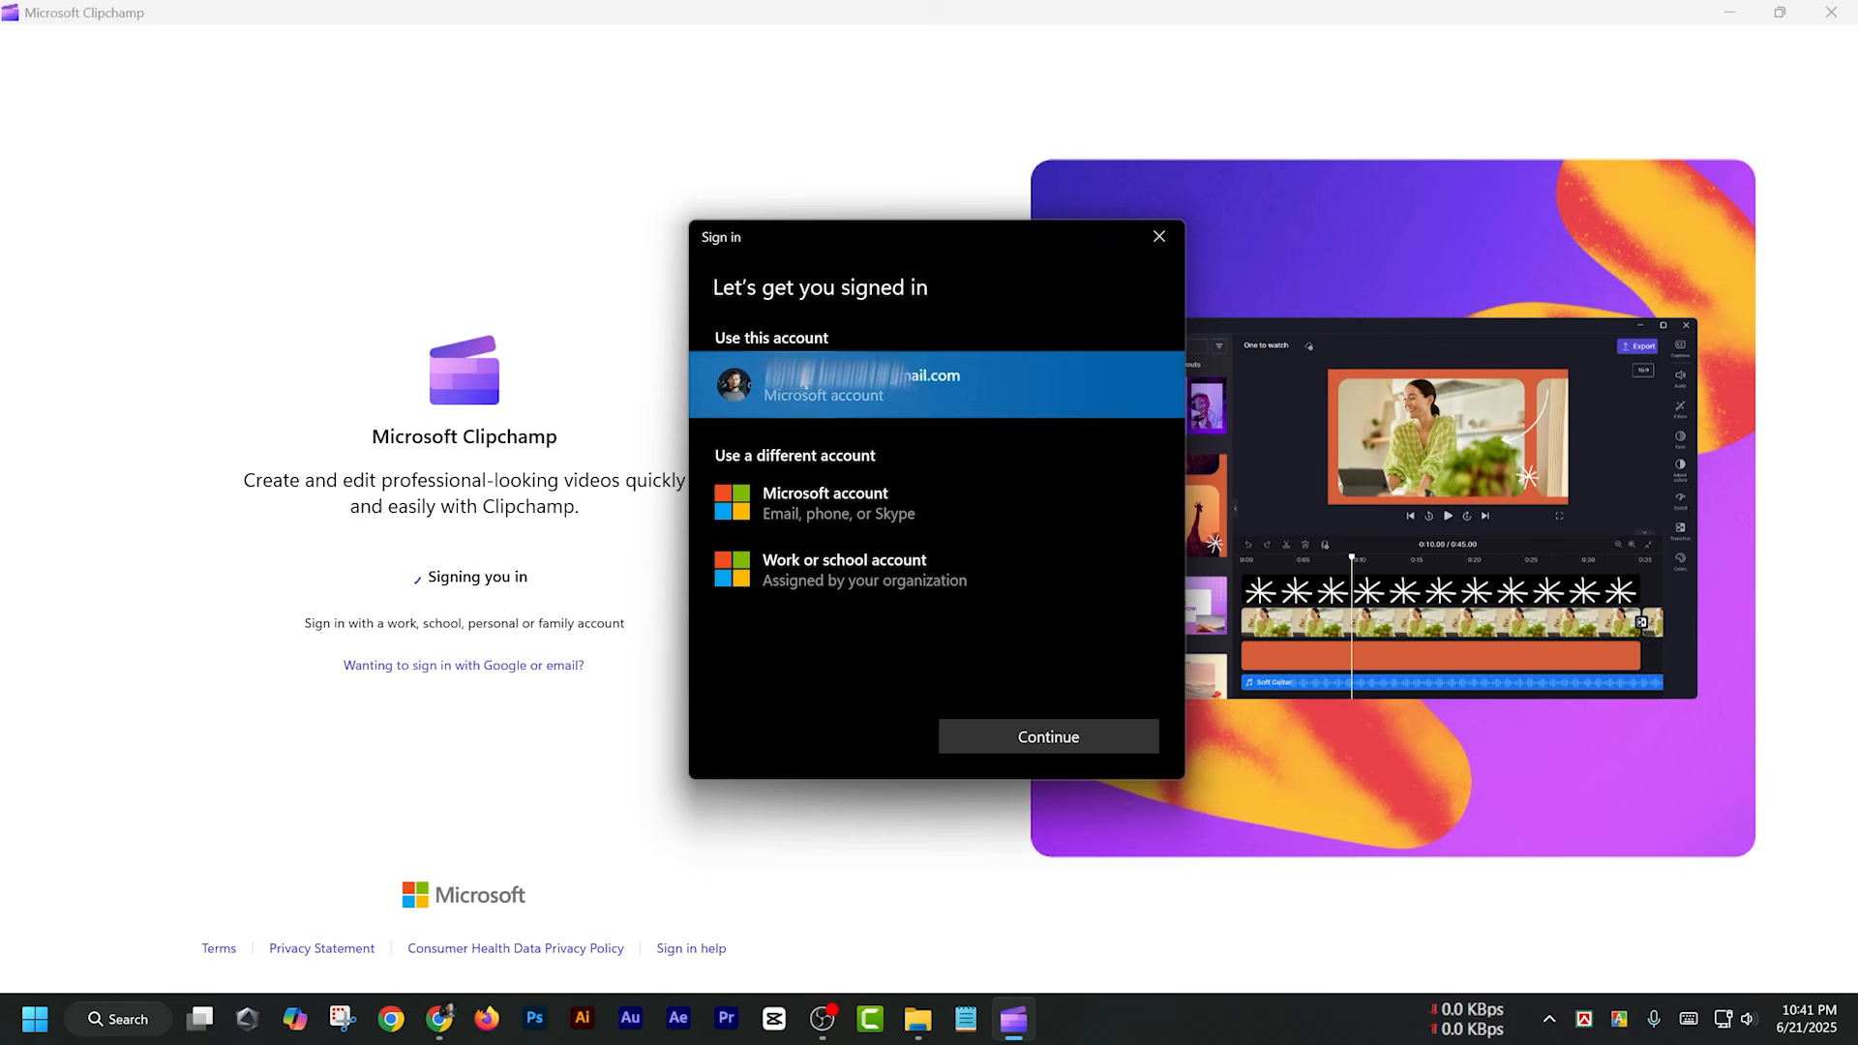
pyautogui.click(1030, 736)
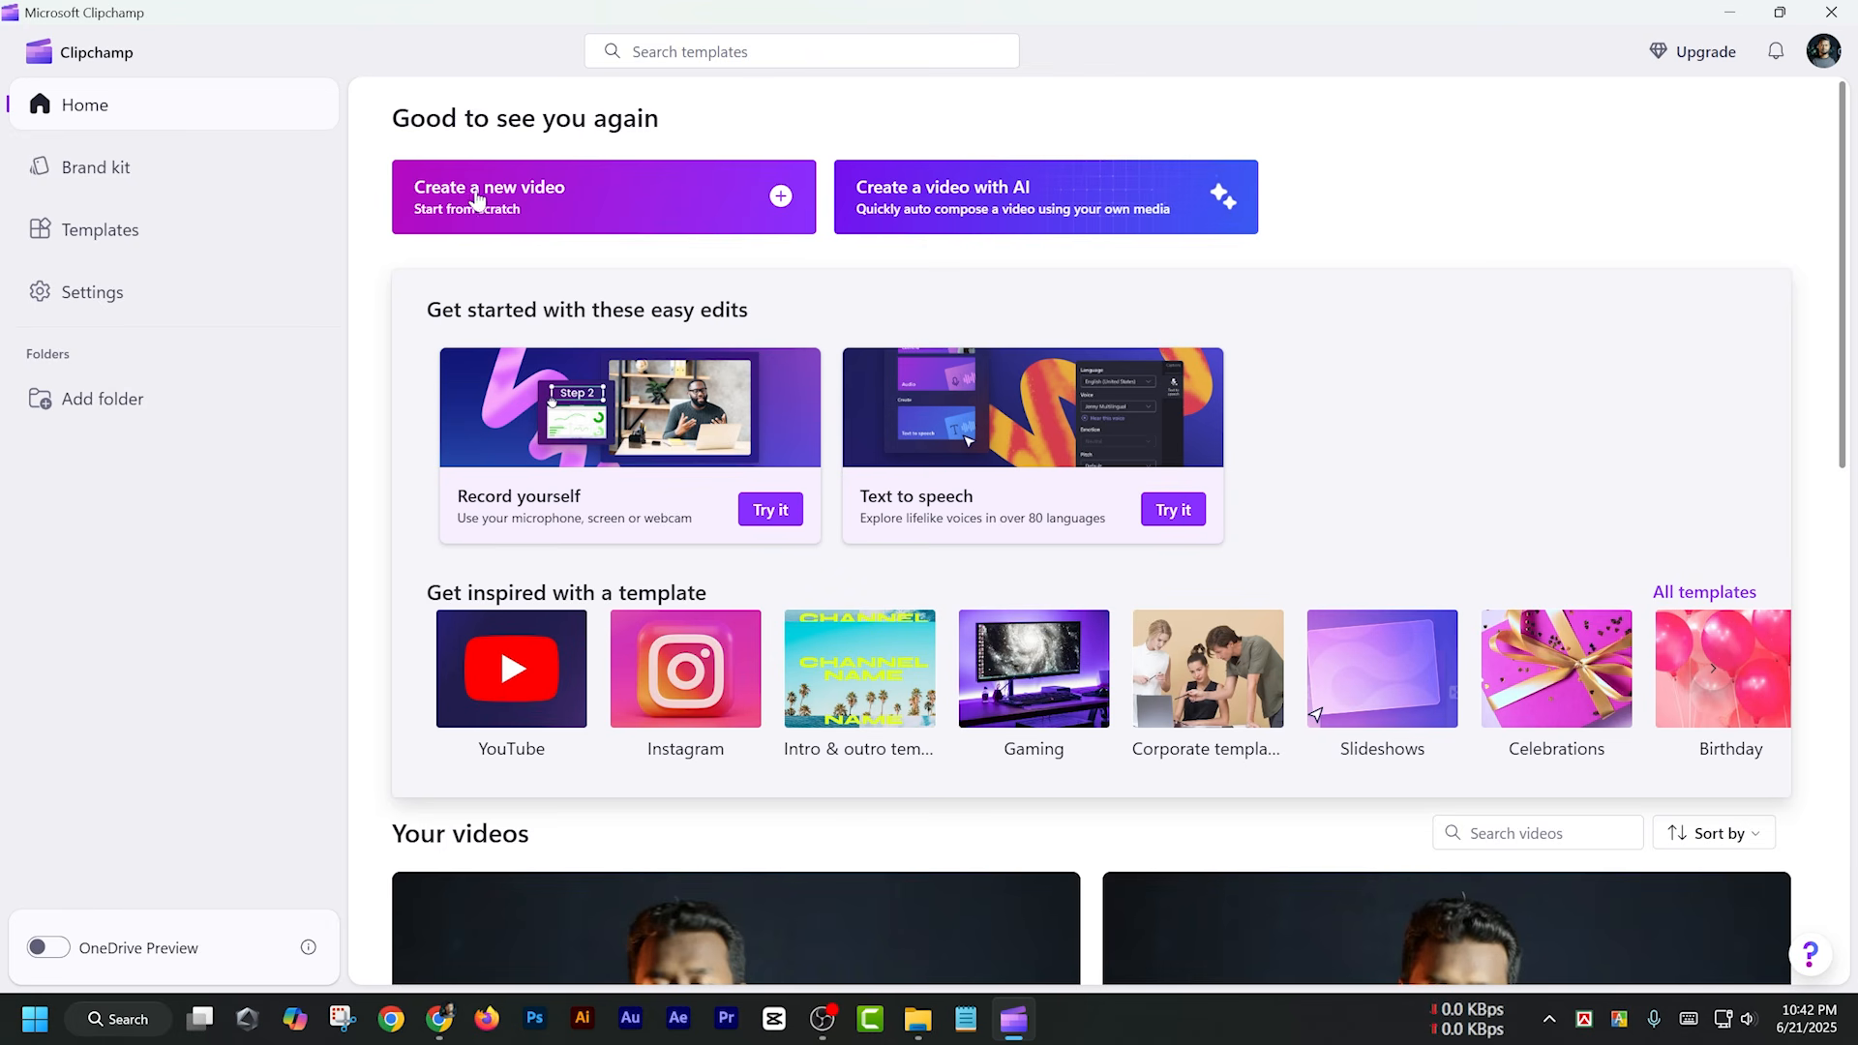
# Create a new video from scratch and name the project "Video Editing Tutorial"
pyautogui.click(542, 196)
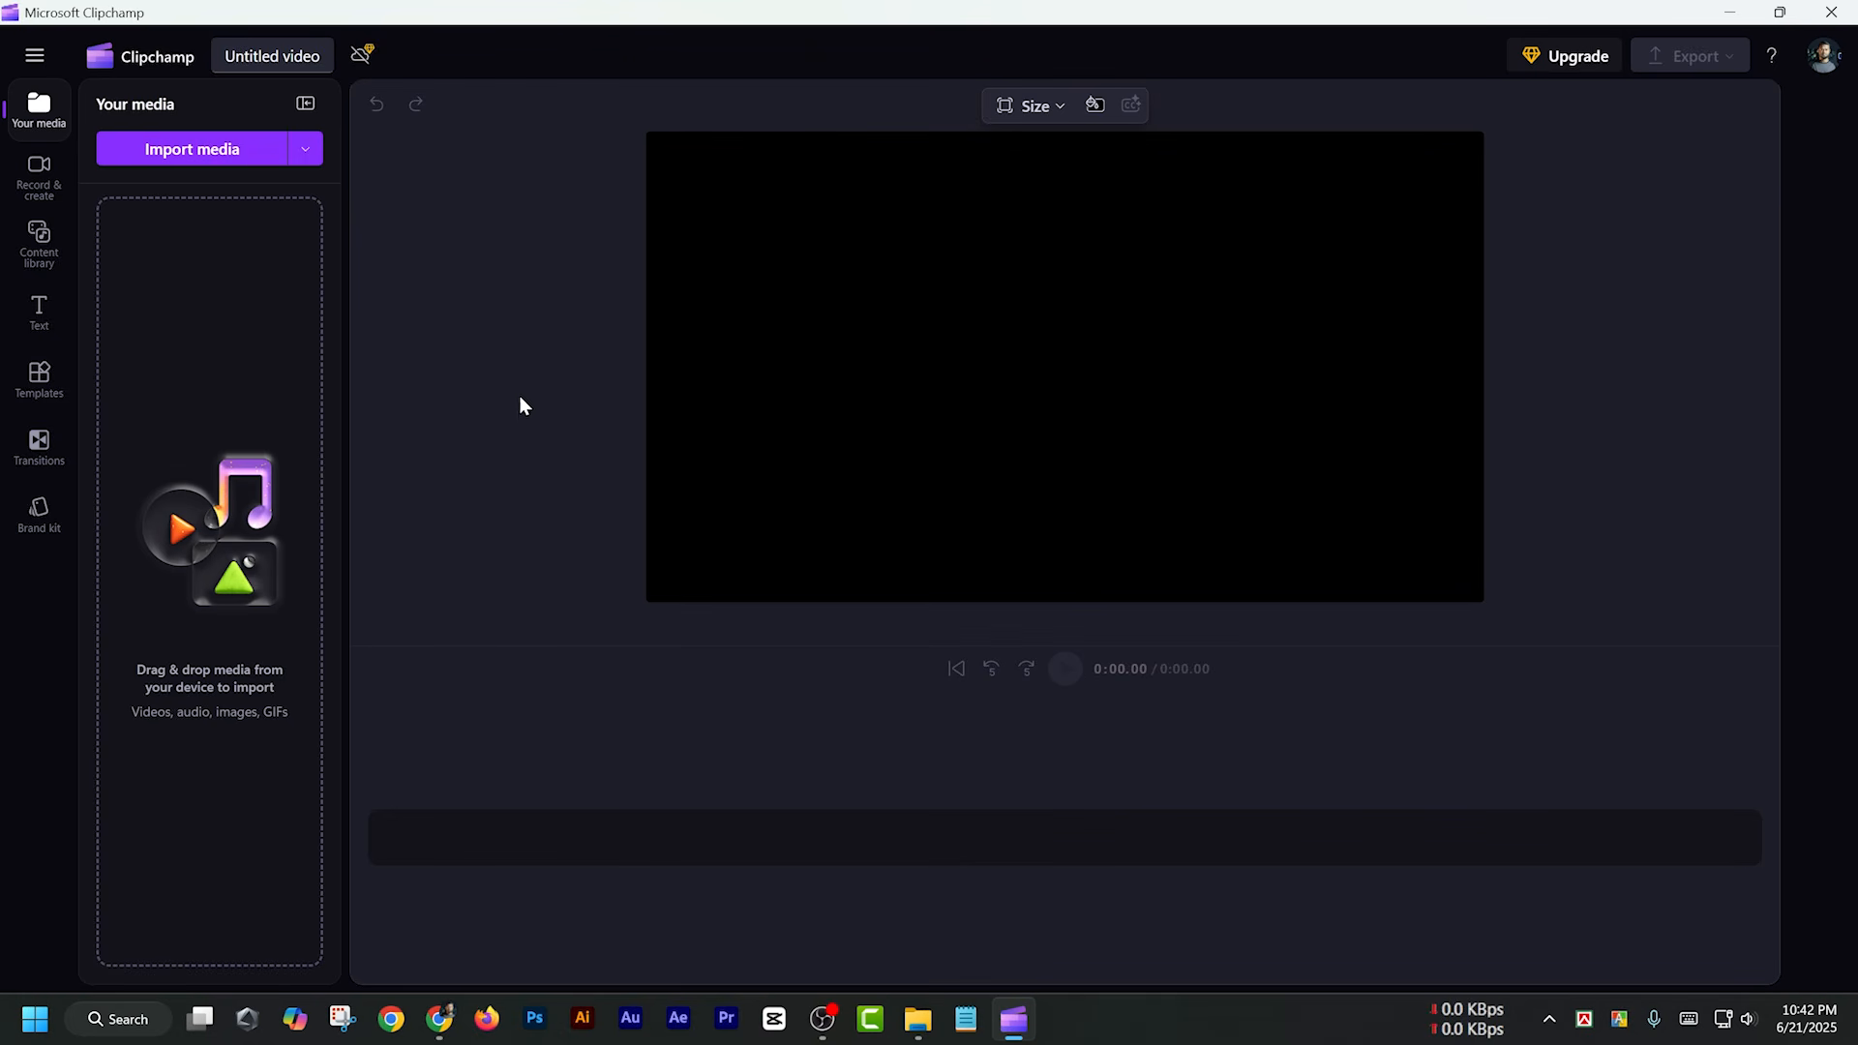
pyautogui.click(278, 58)
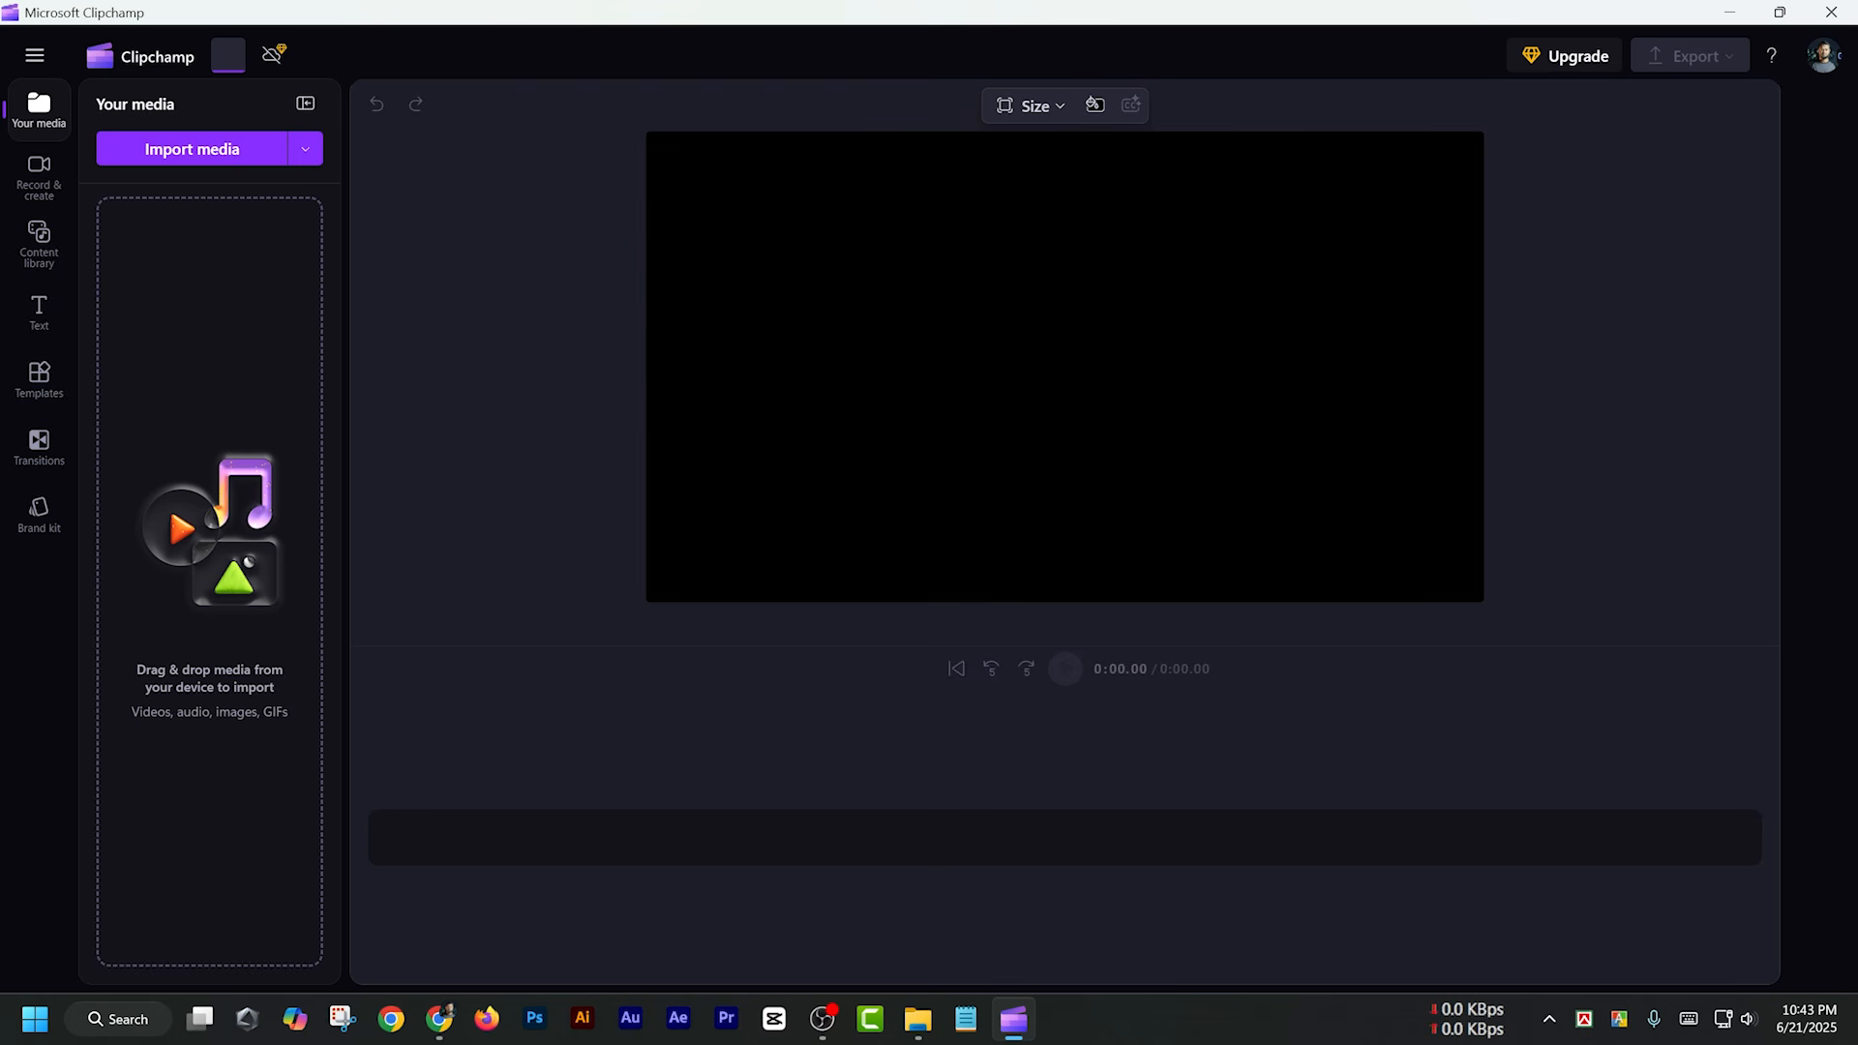
pyautogui.write('Video Editing')
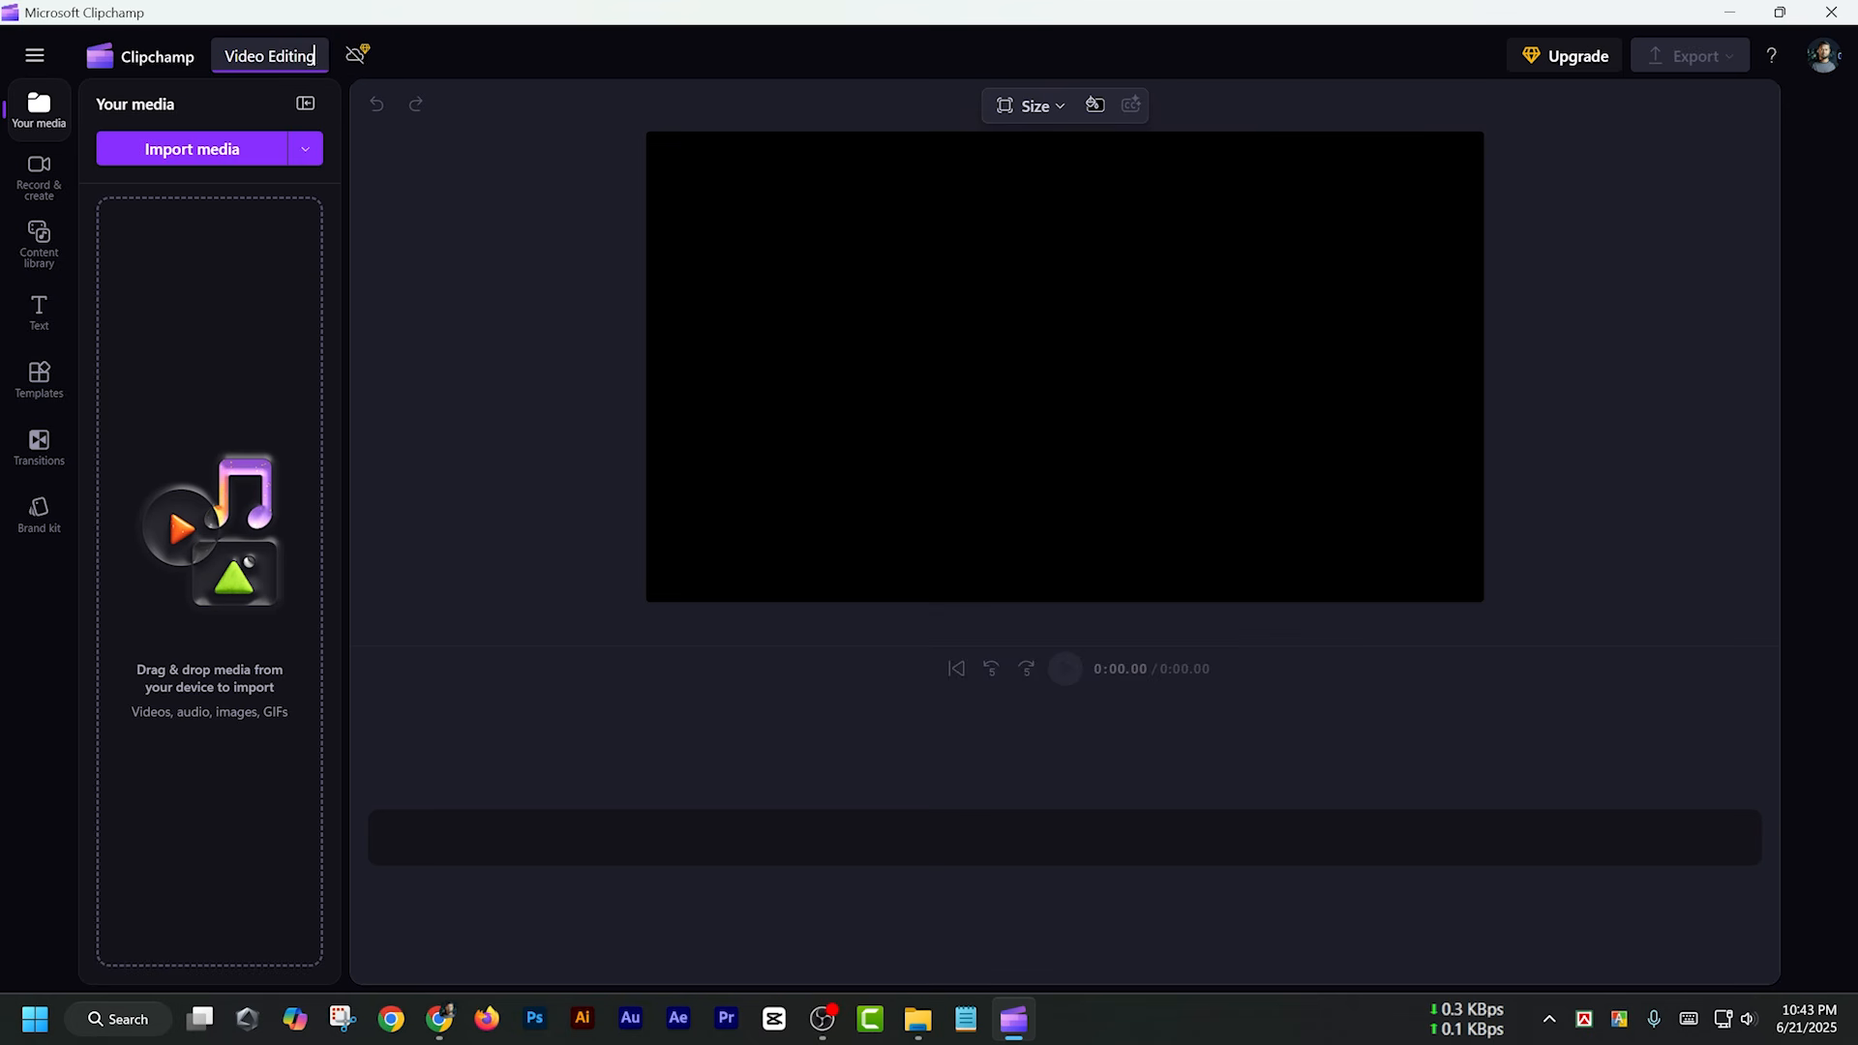
pyautogui.write(' Tutorial')
pyautogui.press('Return')
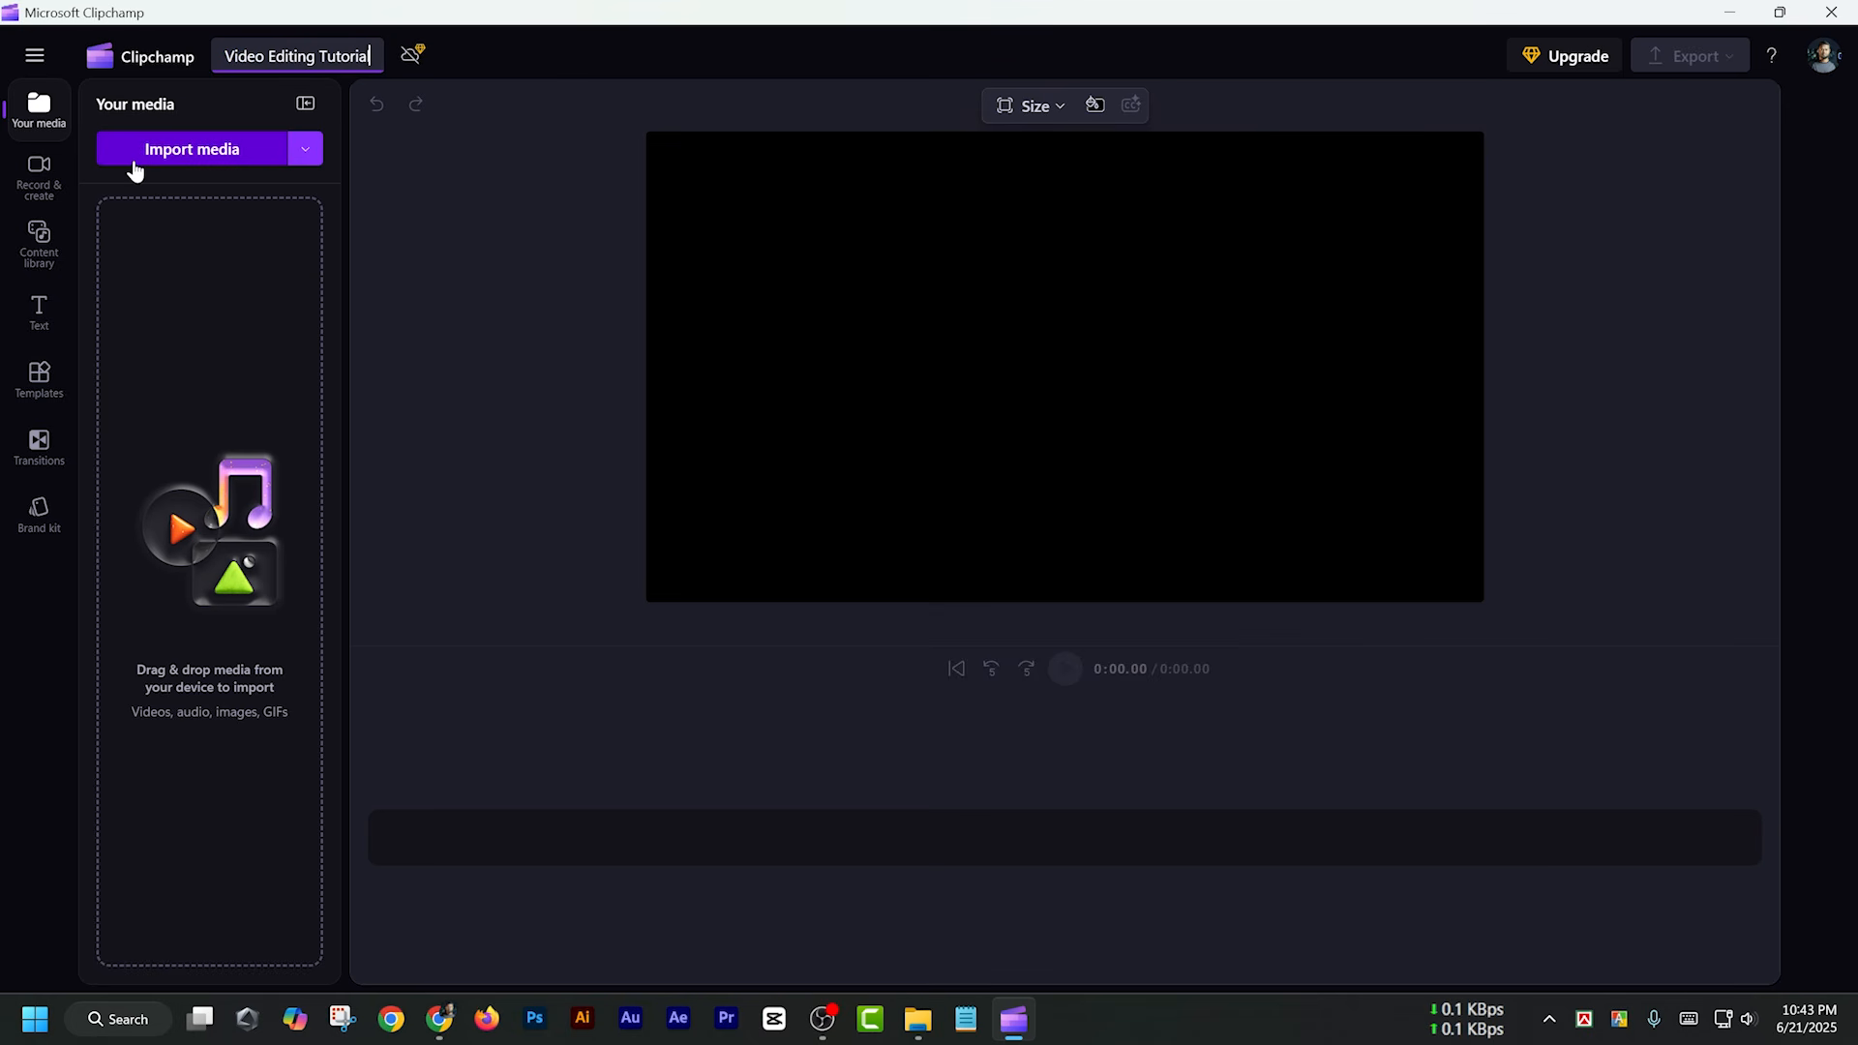
# Import the video files MVI_36012, MVI_36013 and MVI_36014 from the Files folder into the project media
pyautogui.click(194, 153)
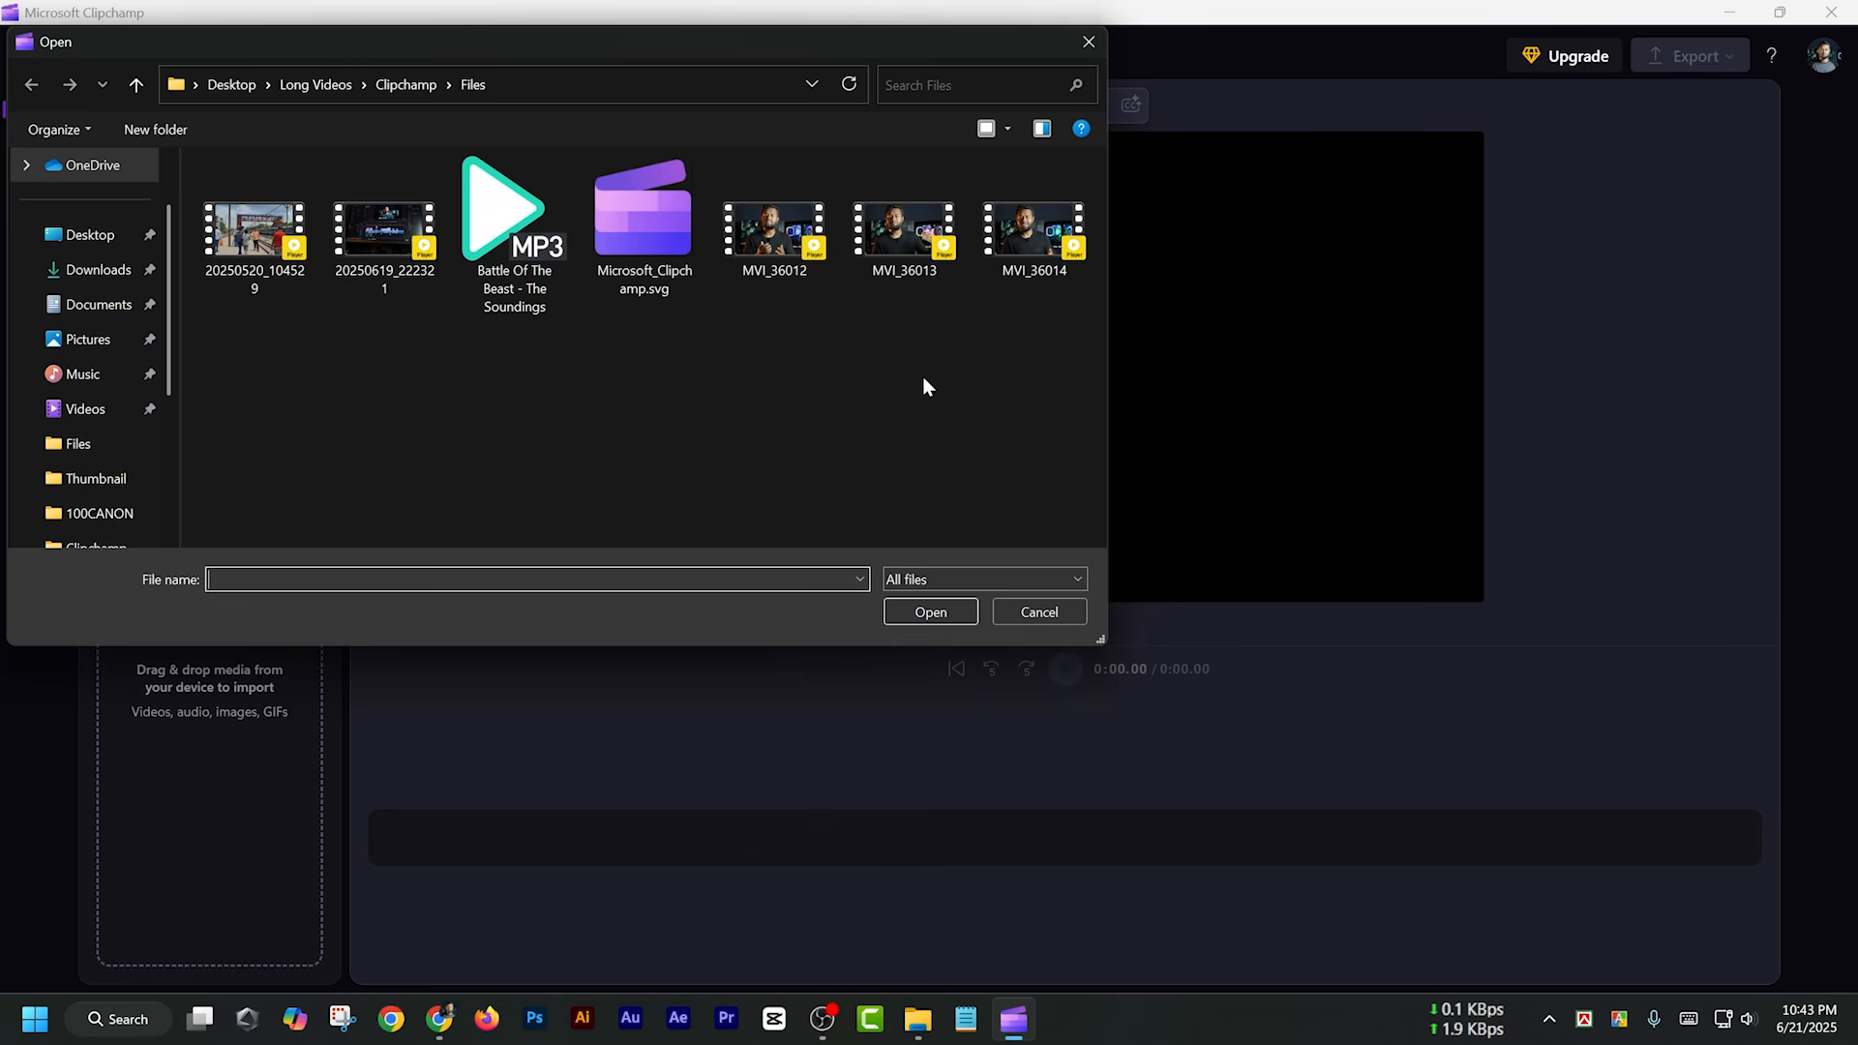
pyautogui.moveTo(1060, 333); pyautogui.dragTo(815, 271)
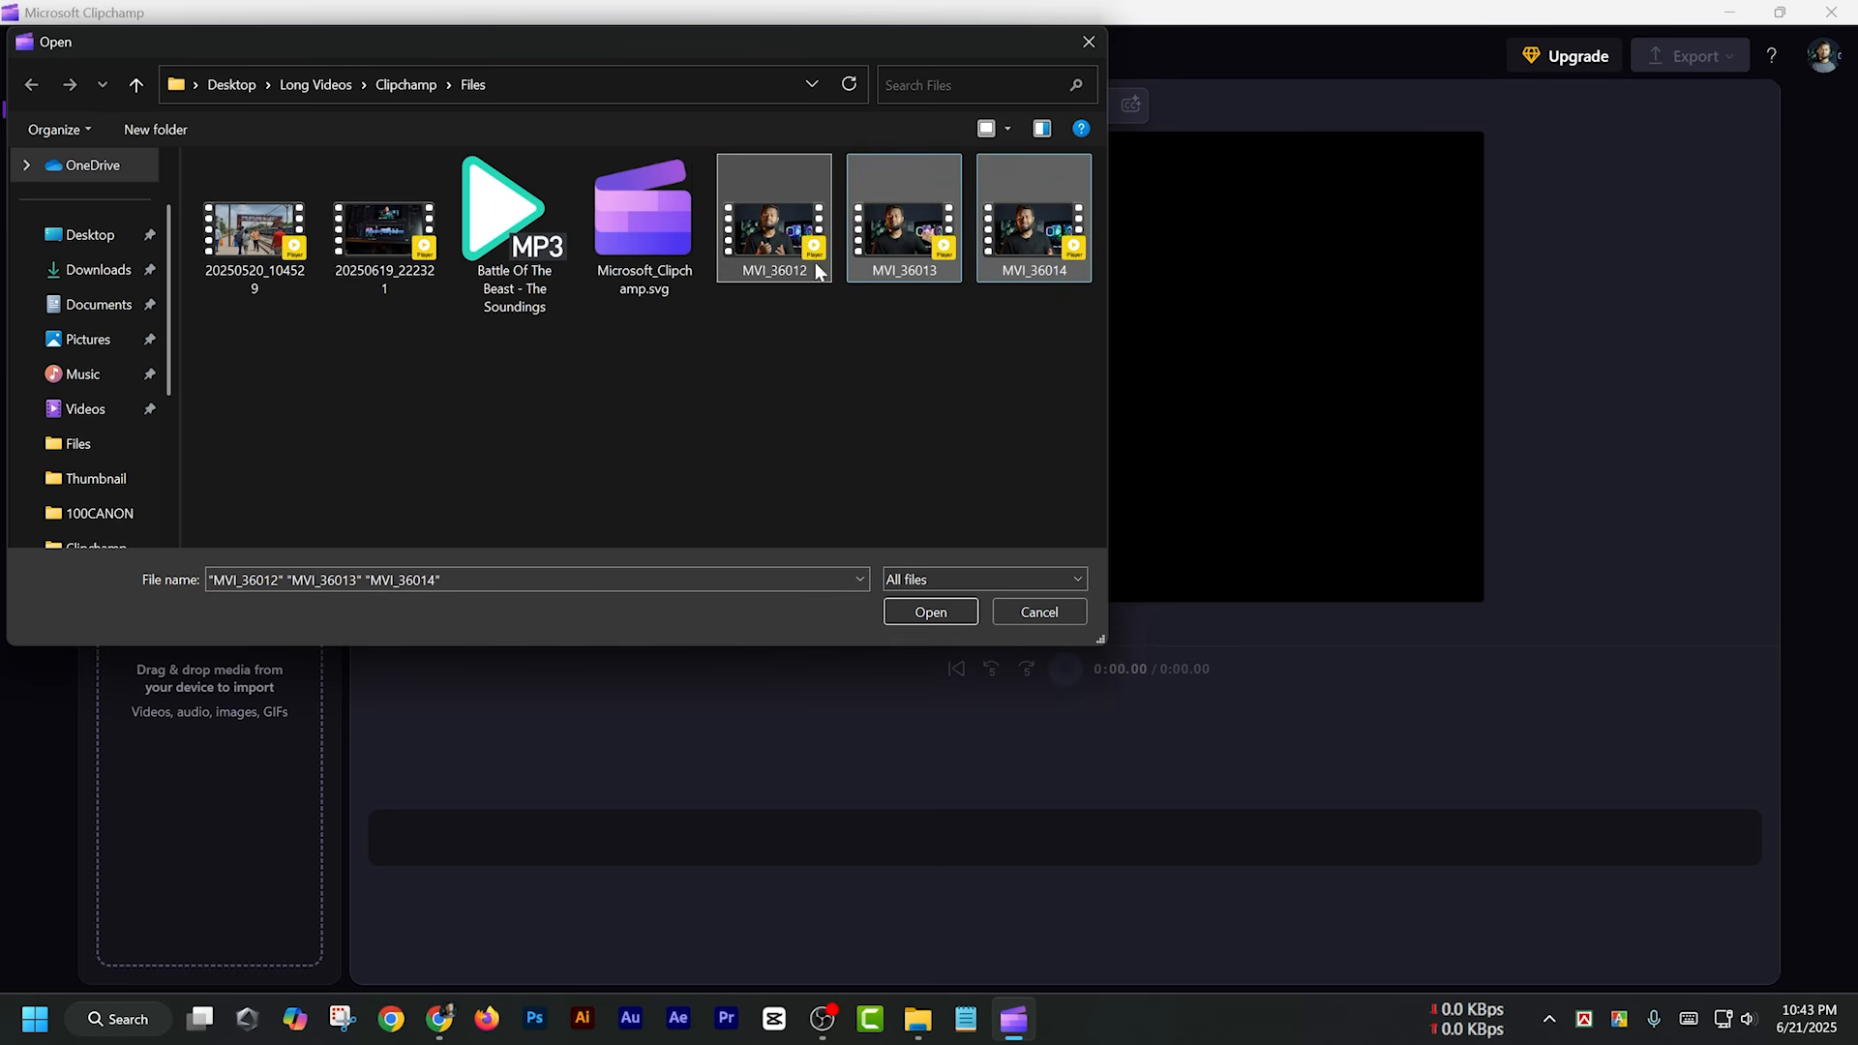
pyautogui.click(930, 615)
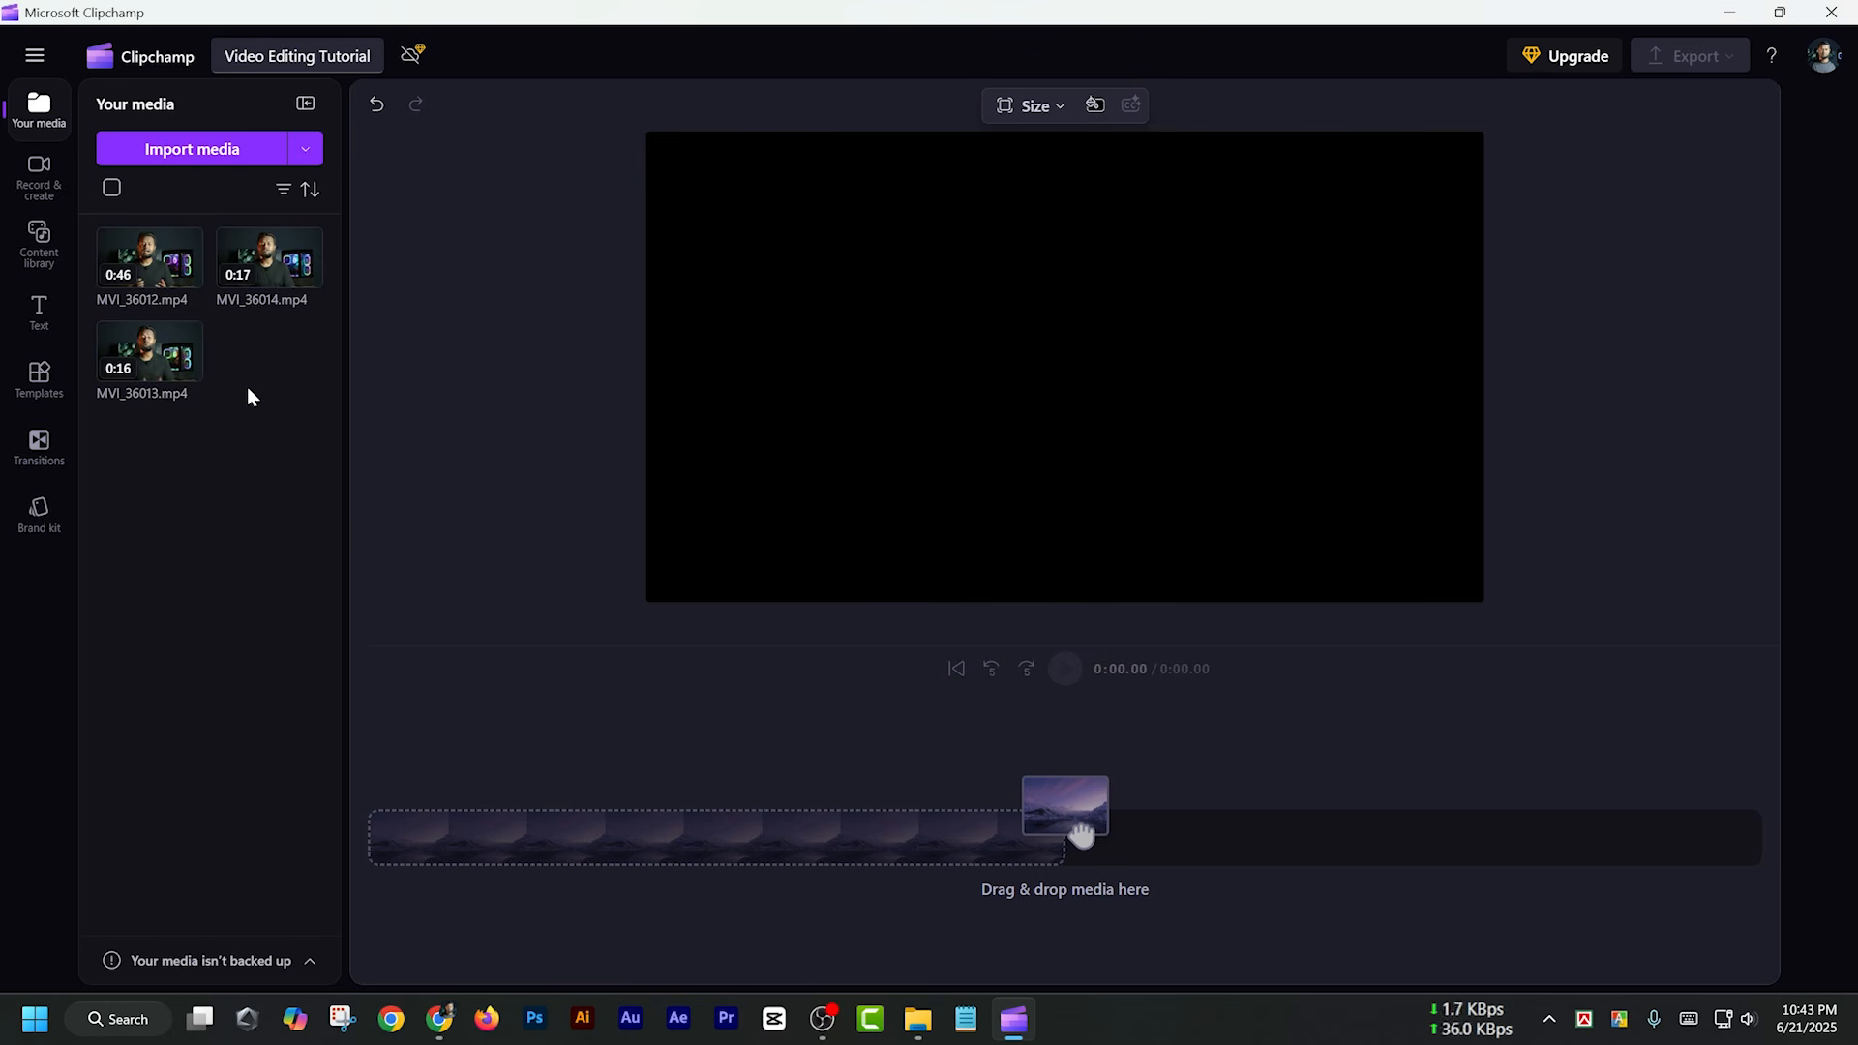
# Add 20250520_104529, 20250619_222321, the Battle Of The Beast MP3 and the Microsoft_Clipchamp.svg logo to the project media from File Explorer
pyautogui.click(920, 1015)
pyautogui.moveTo(1234, 497); pyautogui.dragTo(236, 441)
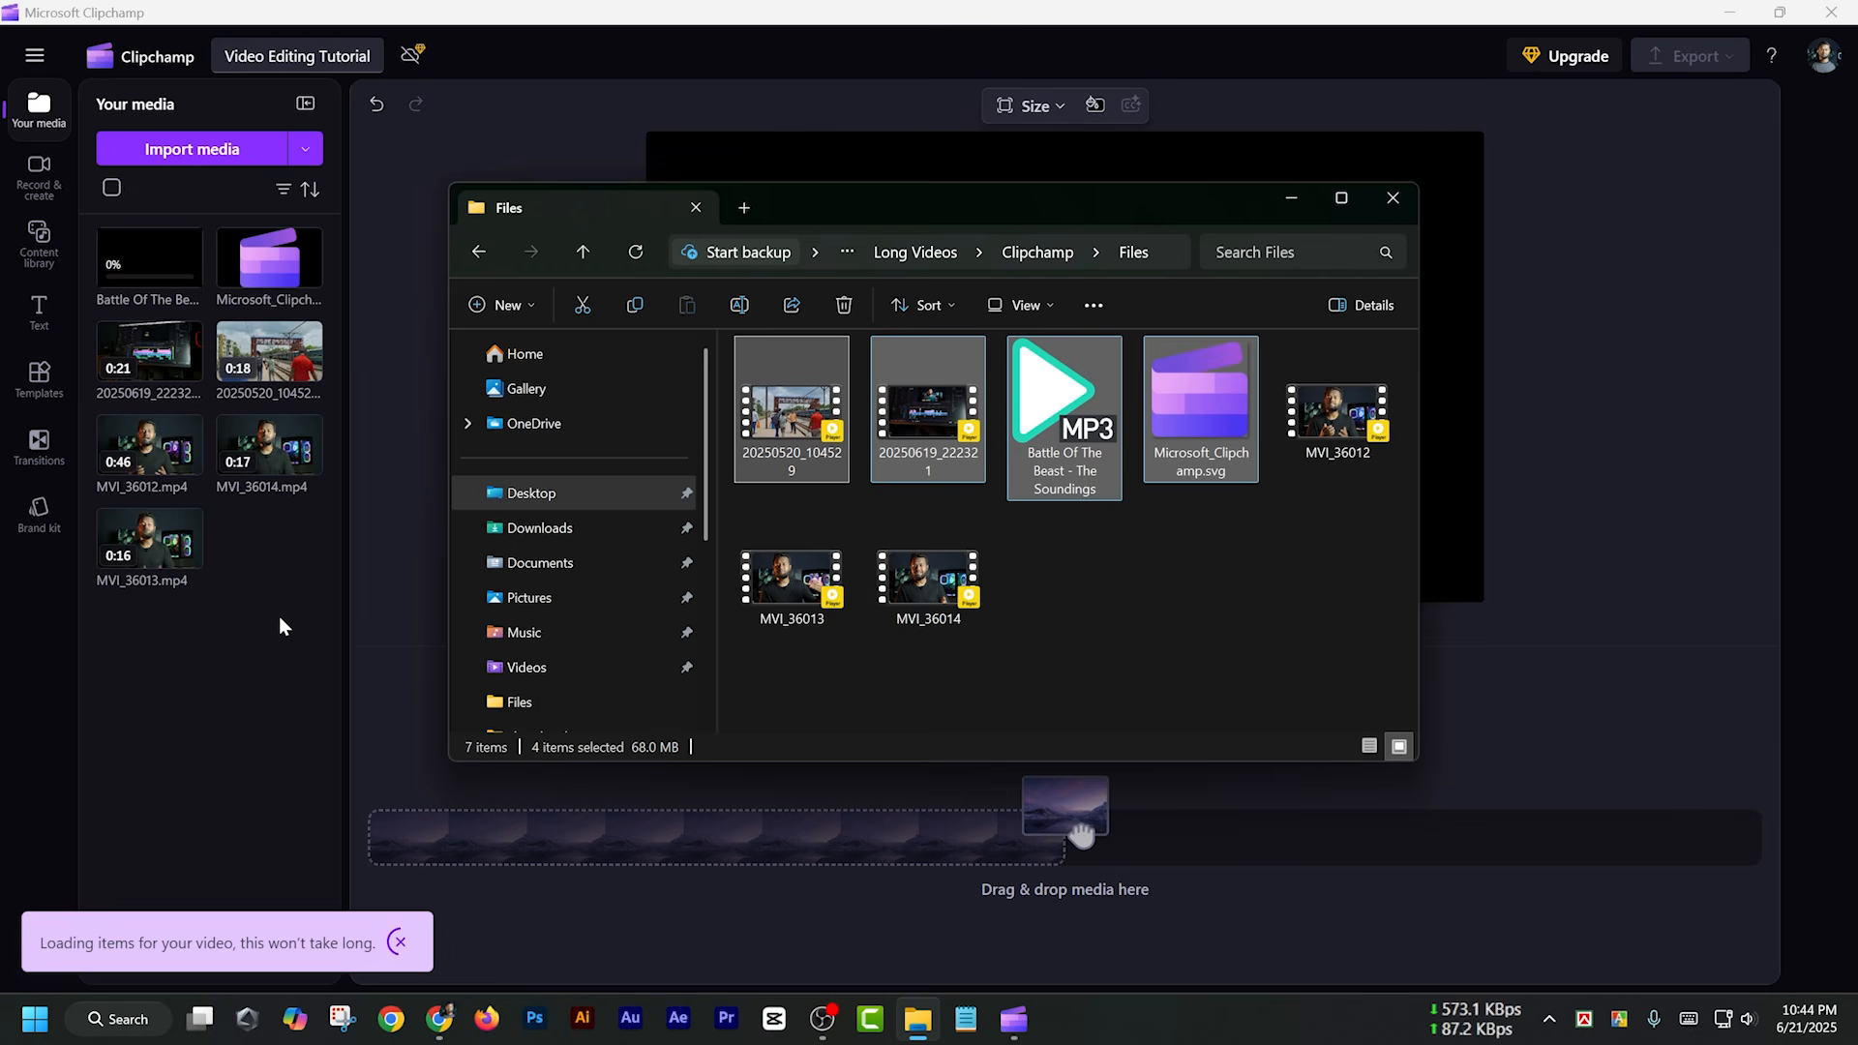
pyautogui.click(267, 534)
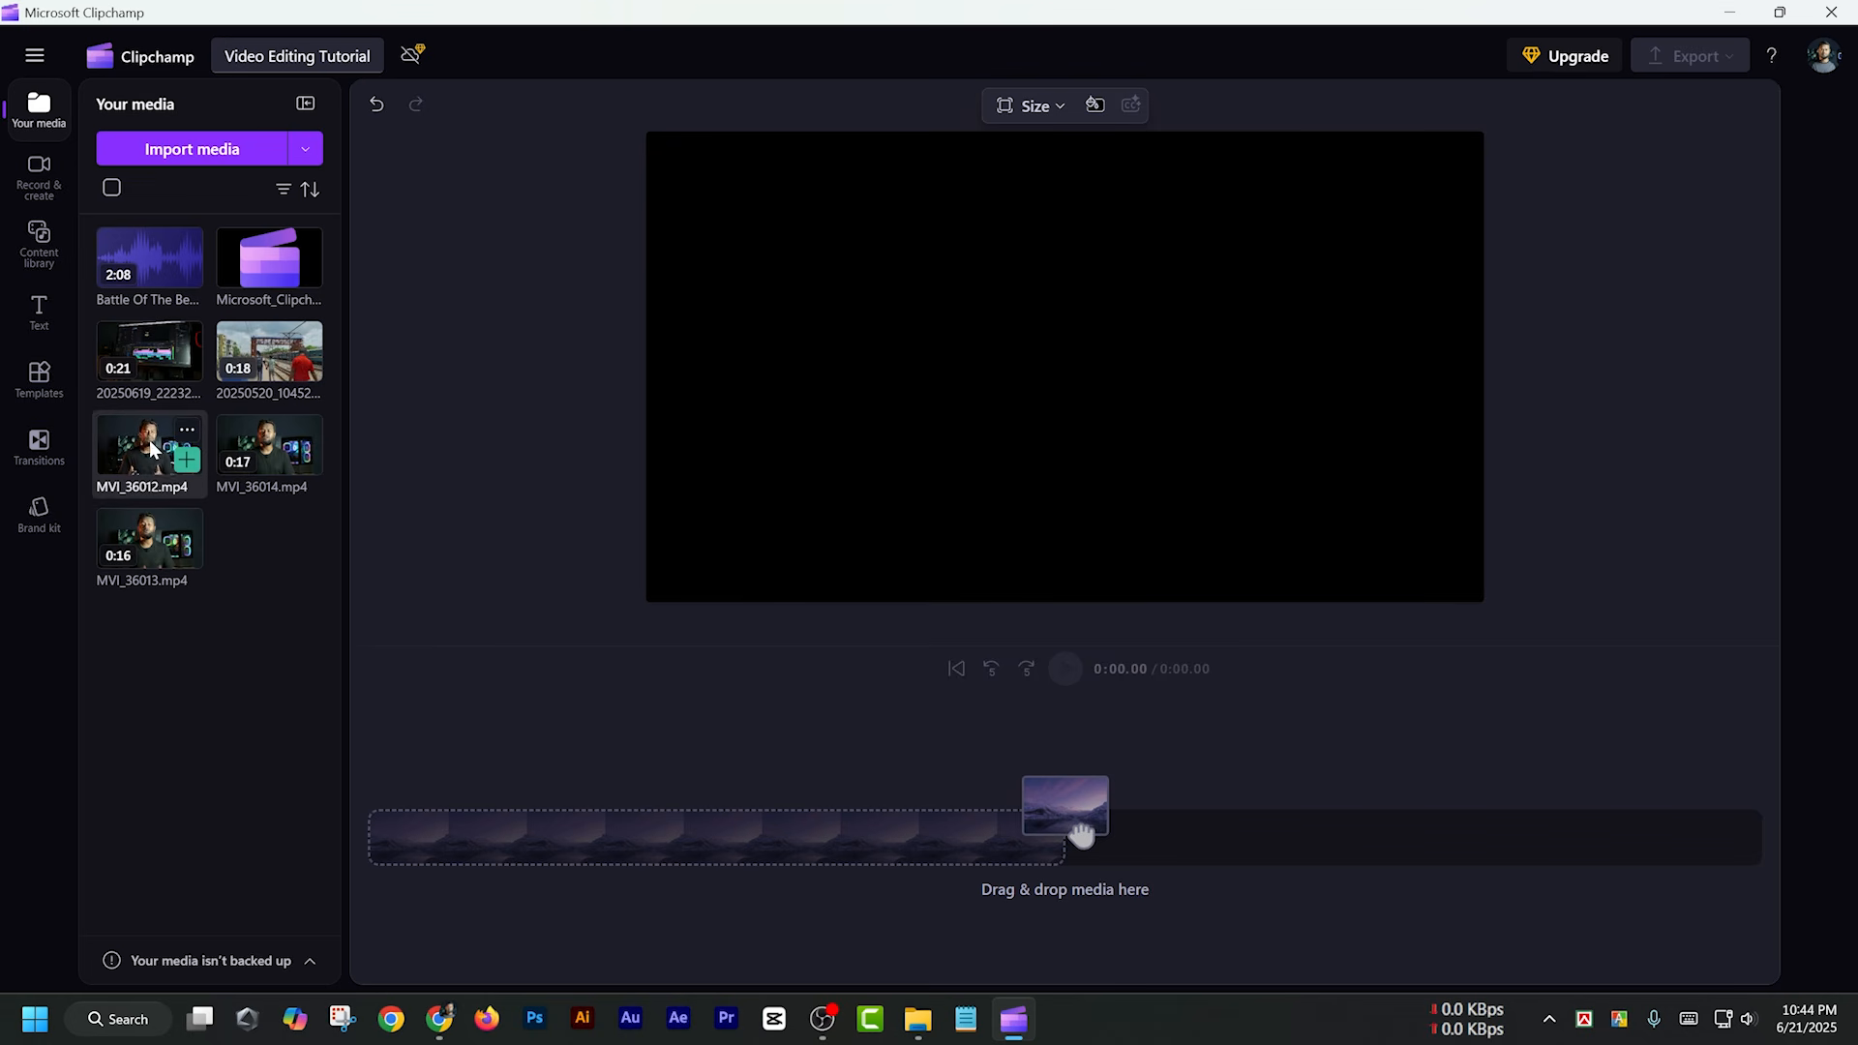
# Place MVI_36012.mp4 at the start of the timeline and MVI_36014.mp4 directly after it
pyautogui.moveTo(149, 439); pyautogui.dragTo(623, 804)
pyautogui.moveTo(513, 830); pyautogui.dragTo(513, 832)
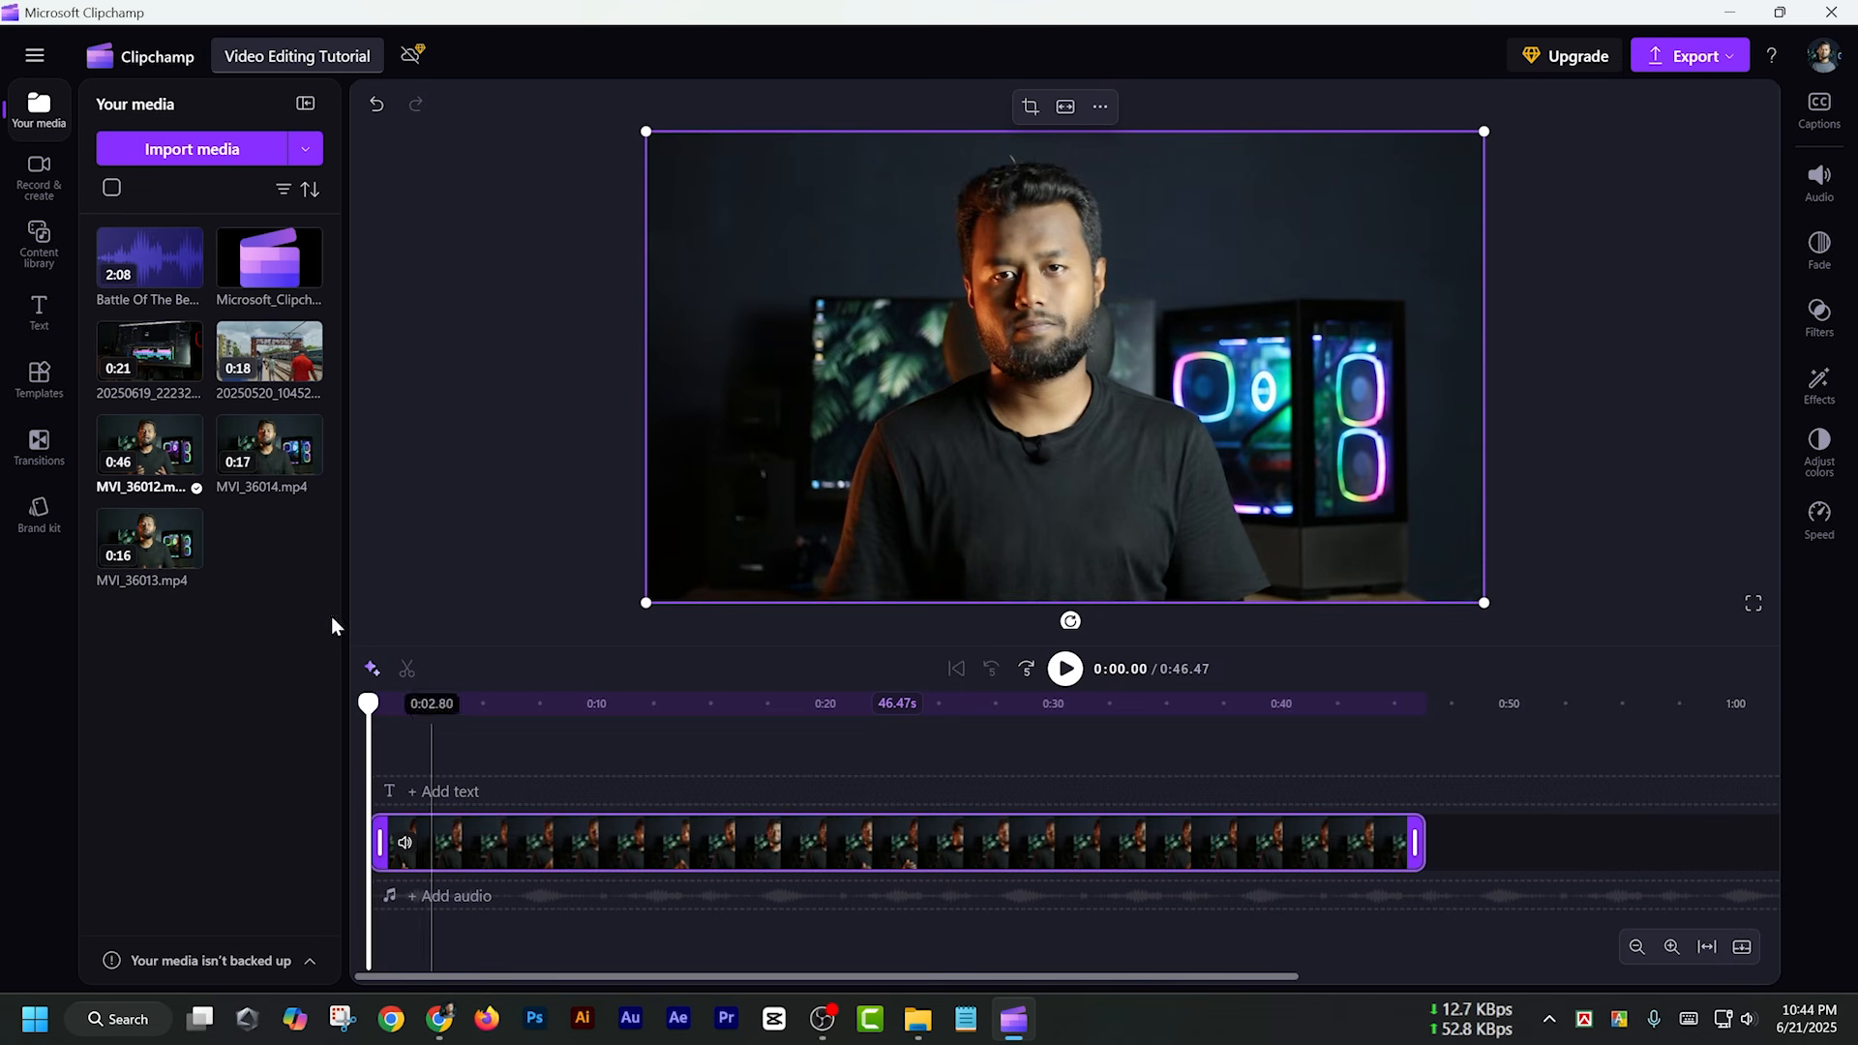
pyautogui.moveTo(274, 468); pyautogui.dragTo(1472, 840)
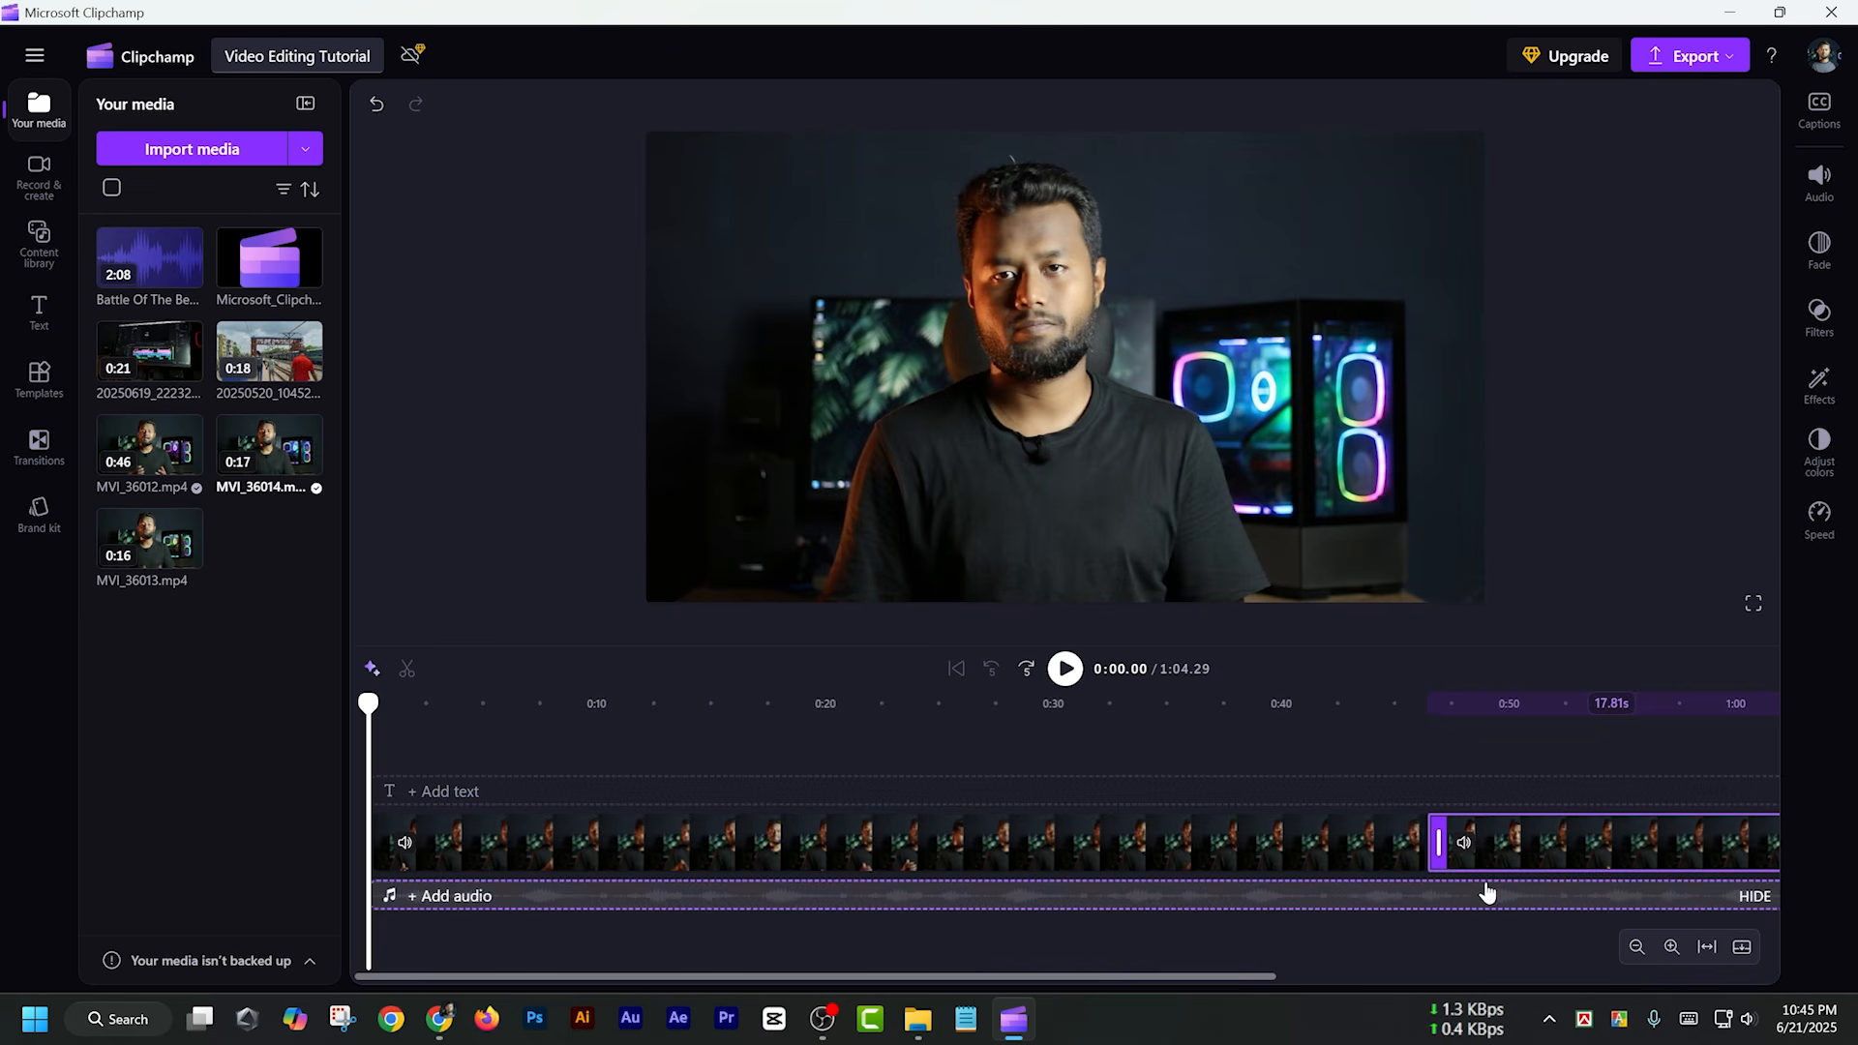
# Zoom the timeline in for a closer look and back out to show both clips in full
pyautogui.click(1672, 948)
pyautogui.click(1672, 948)
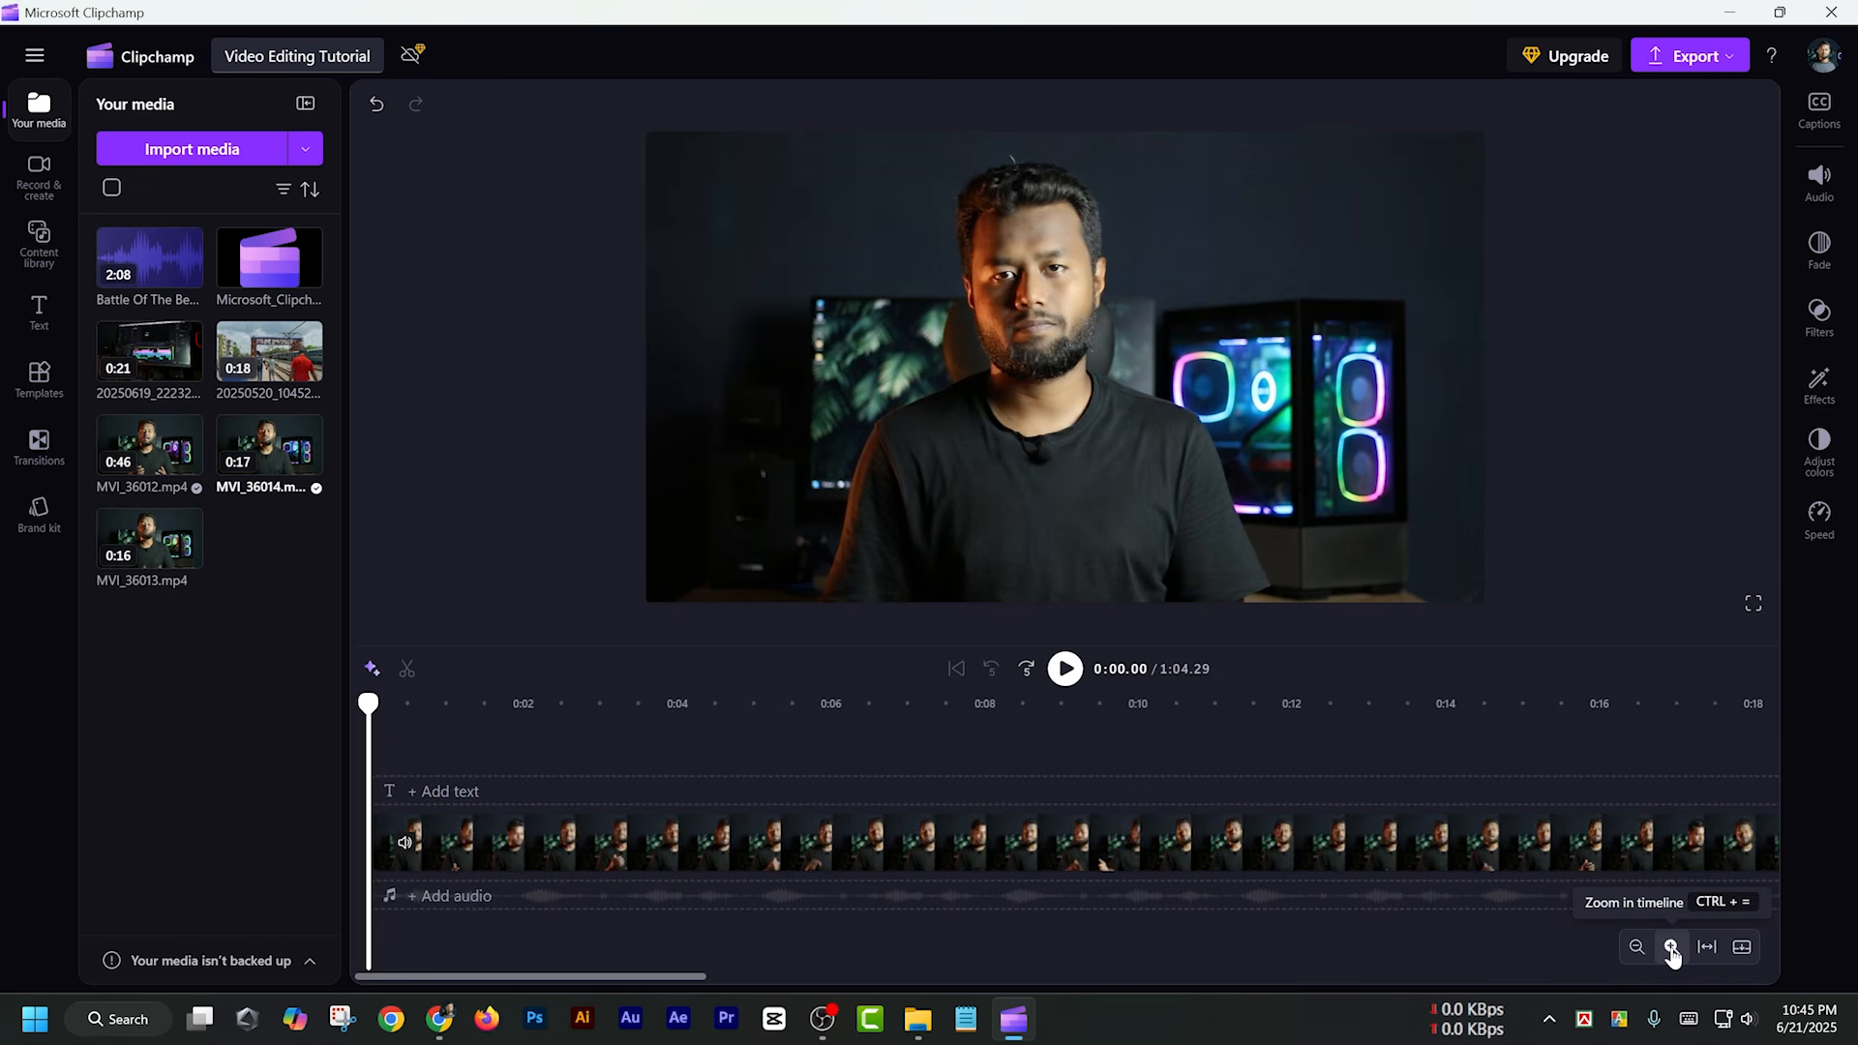
pyautogui.click(1672, 948)
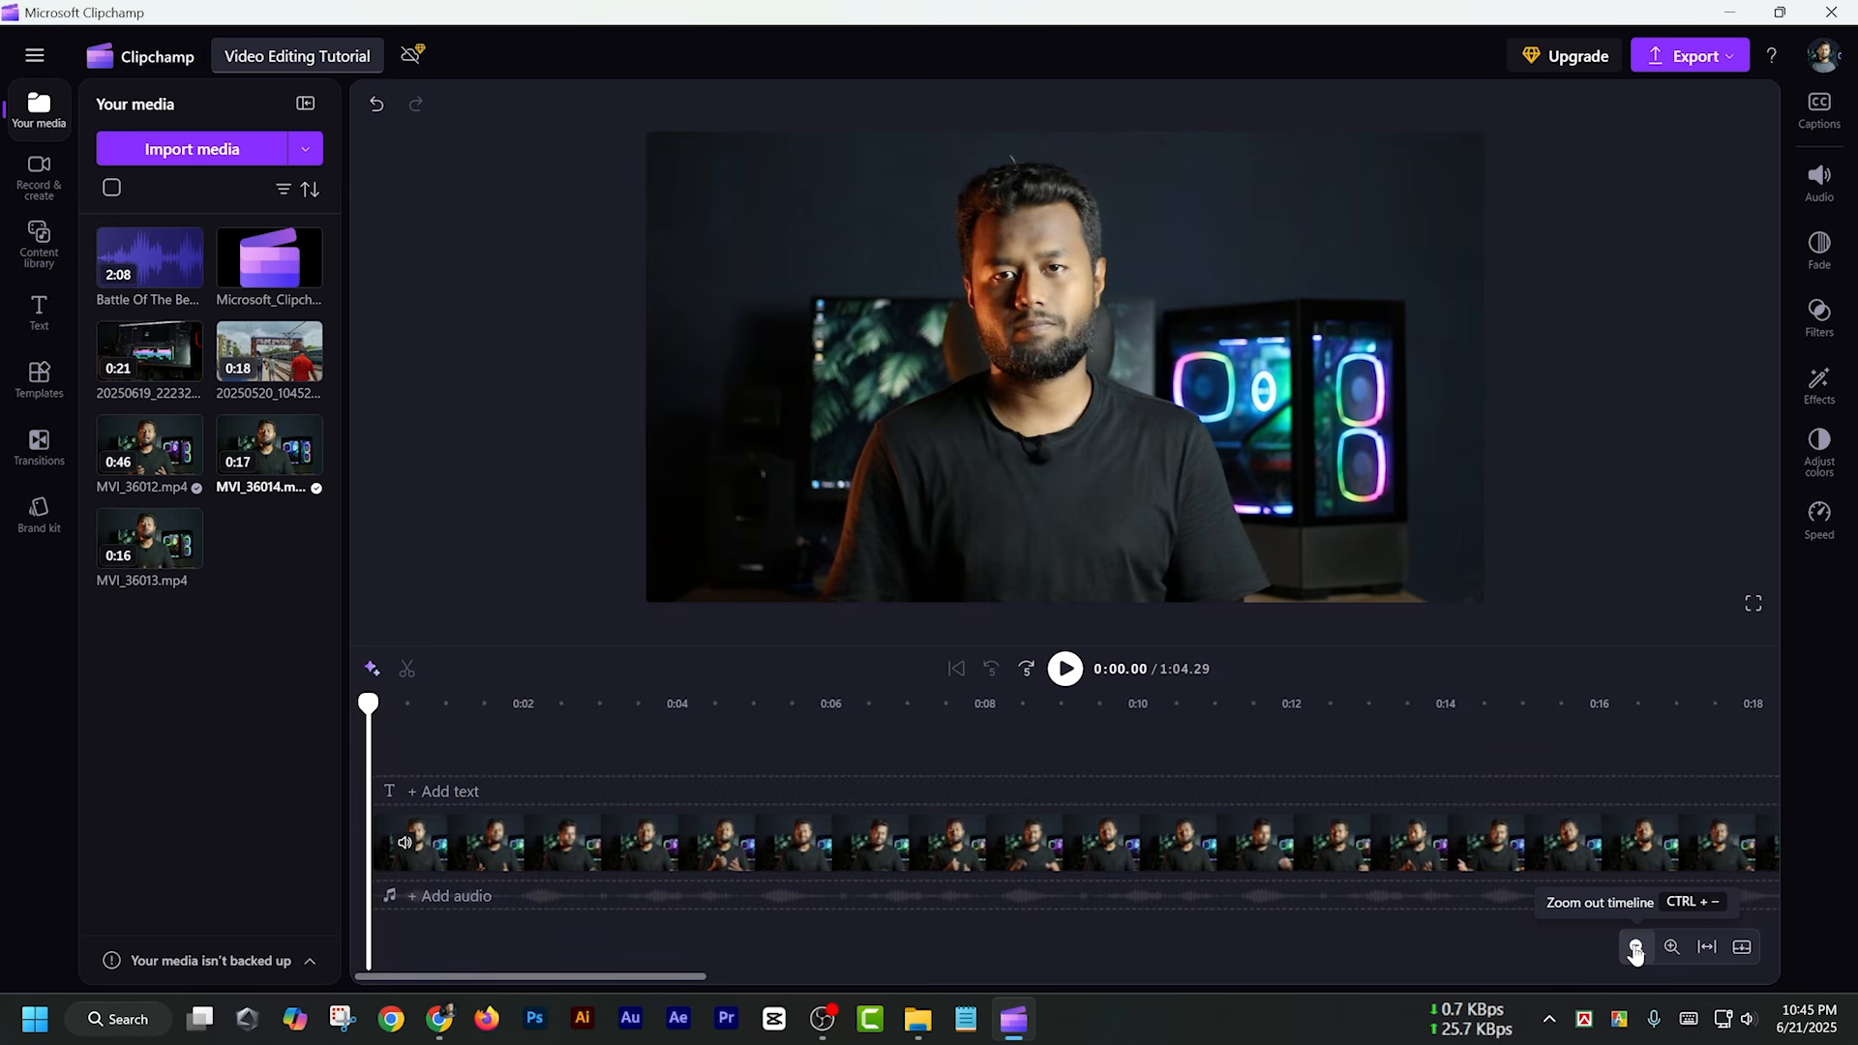
pyautogui.click(1635, 948)
pyautogui.click(1635, 948)
pyautogui.click(1635, 948)
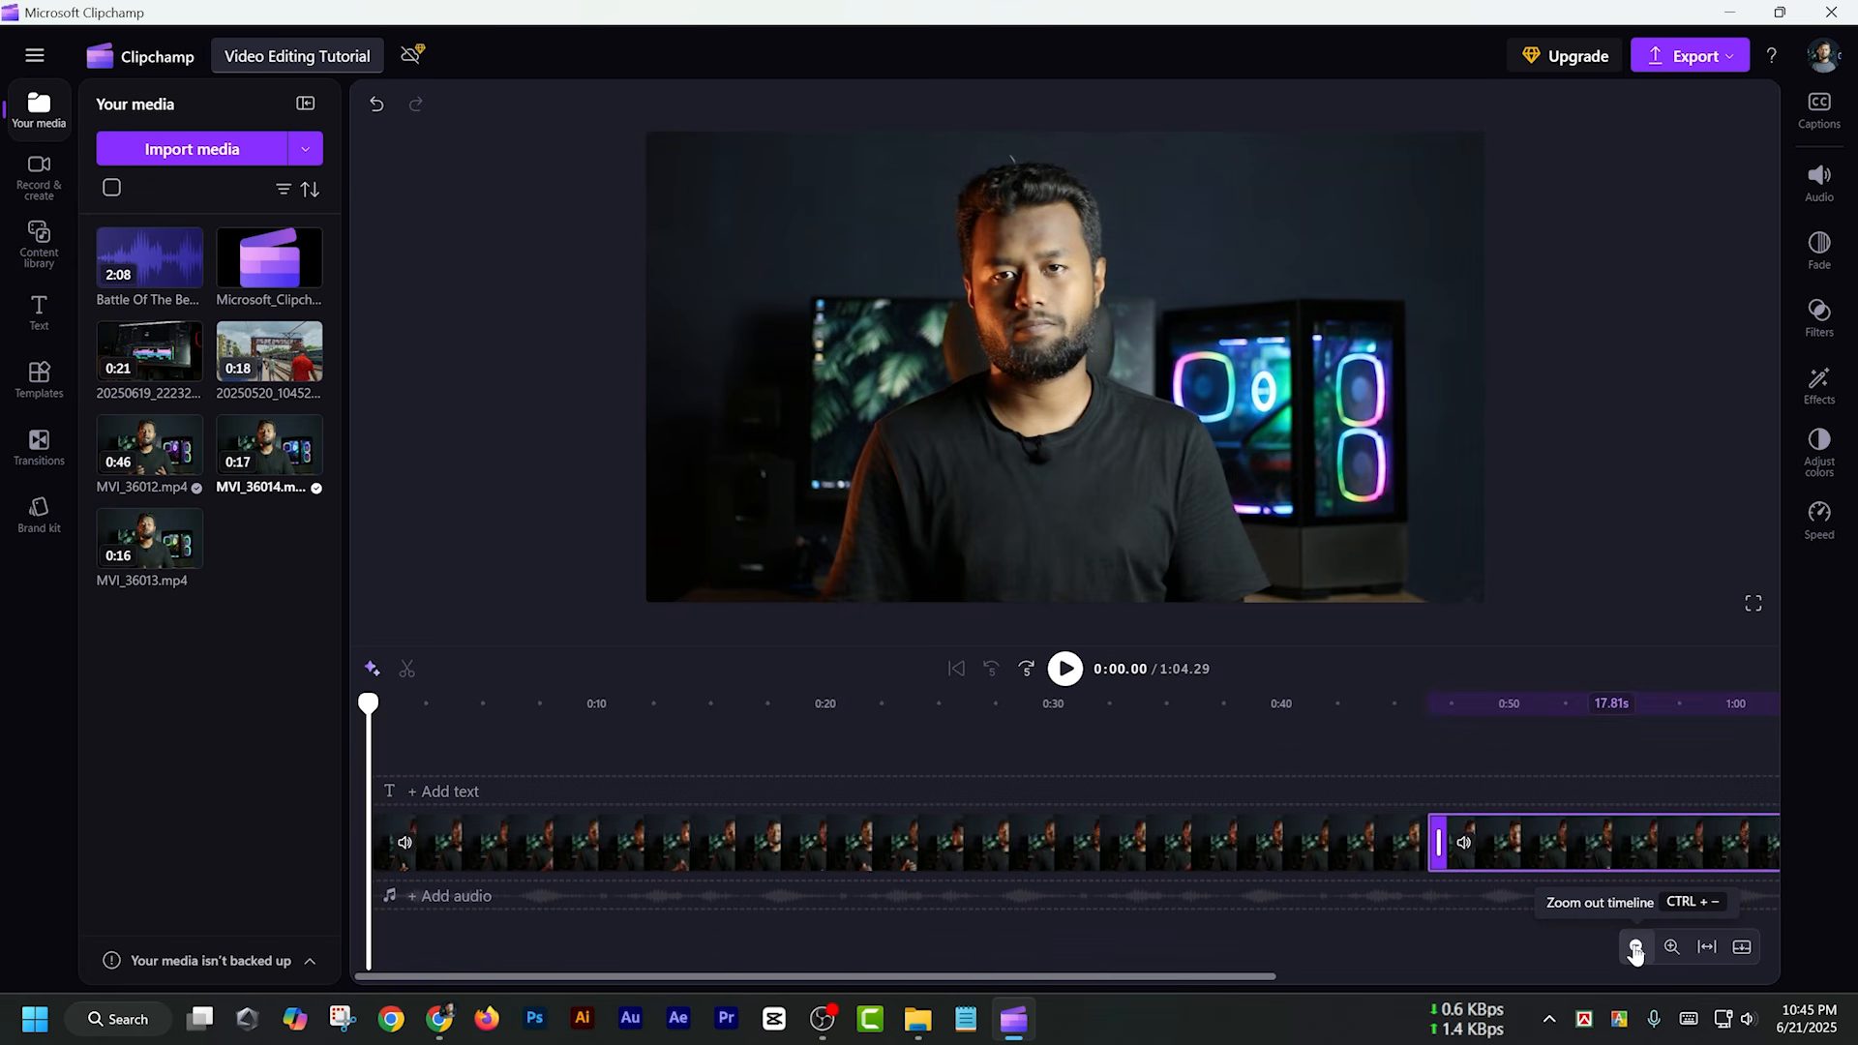
pyautogui.click(1635, 948)
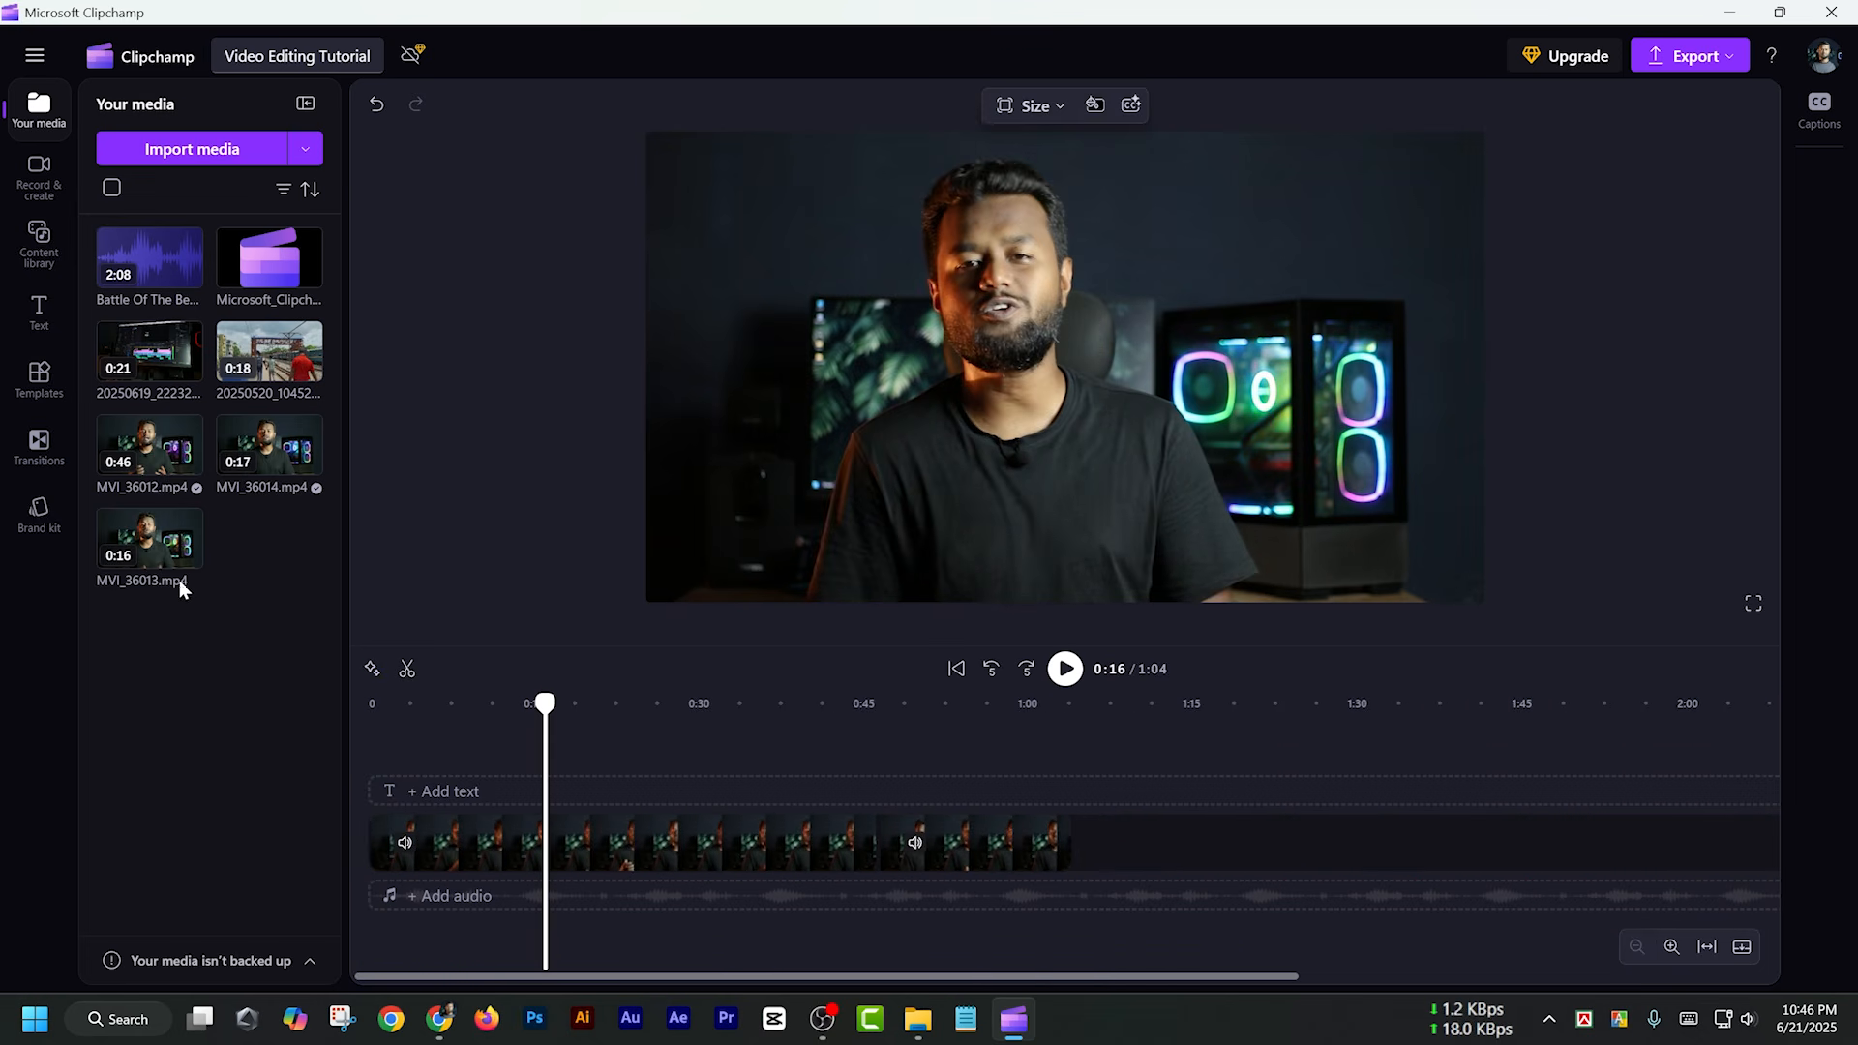
# Add MVI_36013.mp4 to the timeline and move it onto the main track directly after MVI_36014.mp4
pyautogui.moveTo(150, 537)
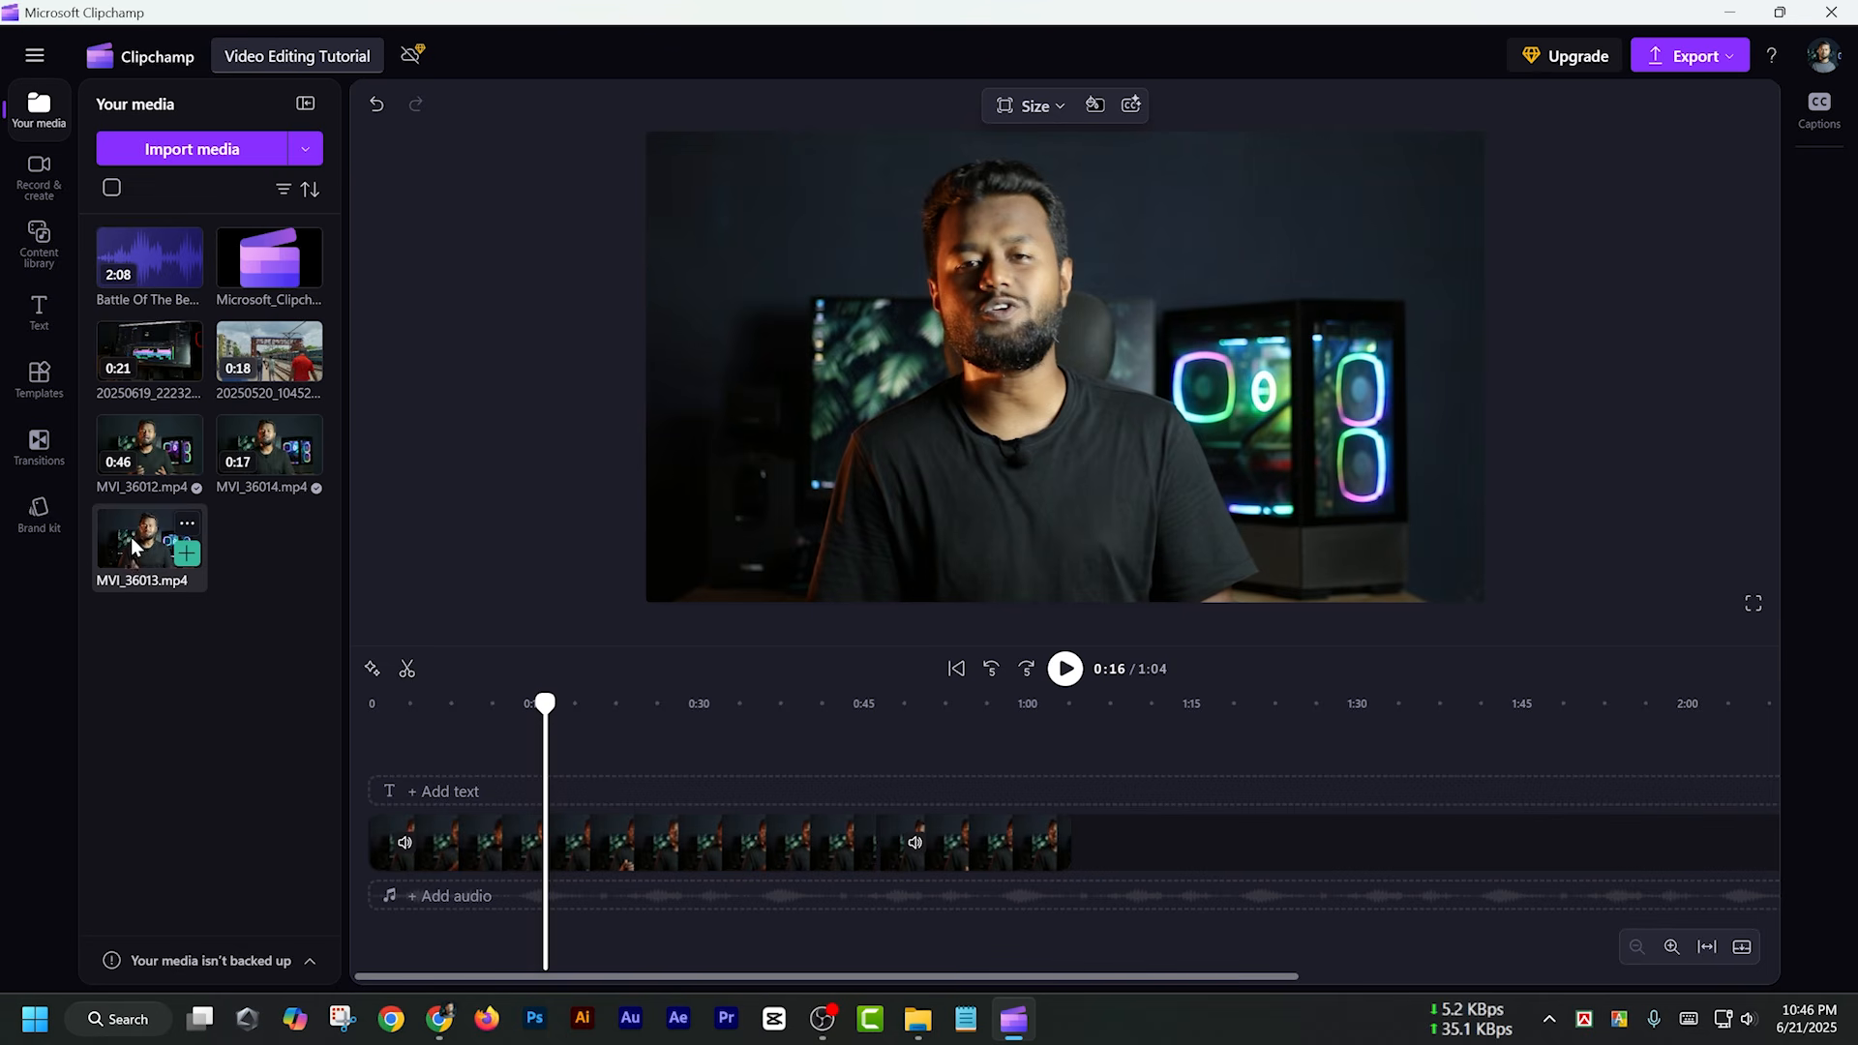
pyautogui.click(185, 557)
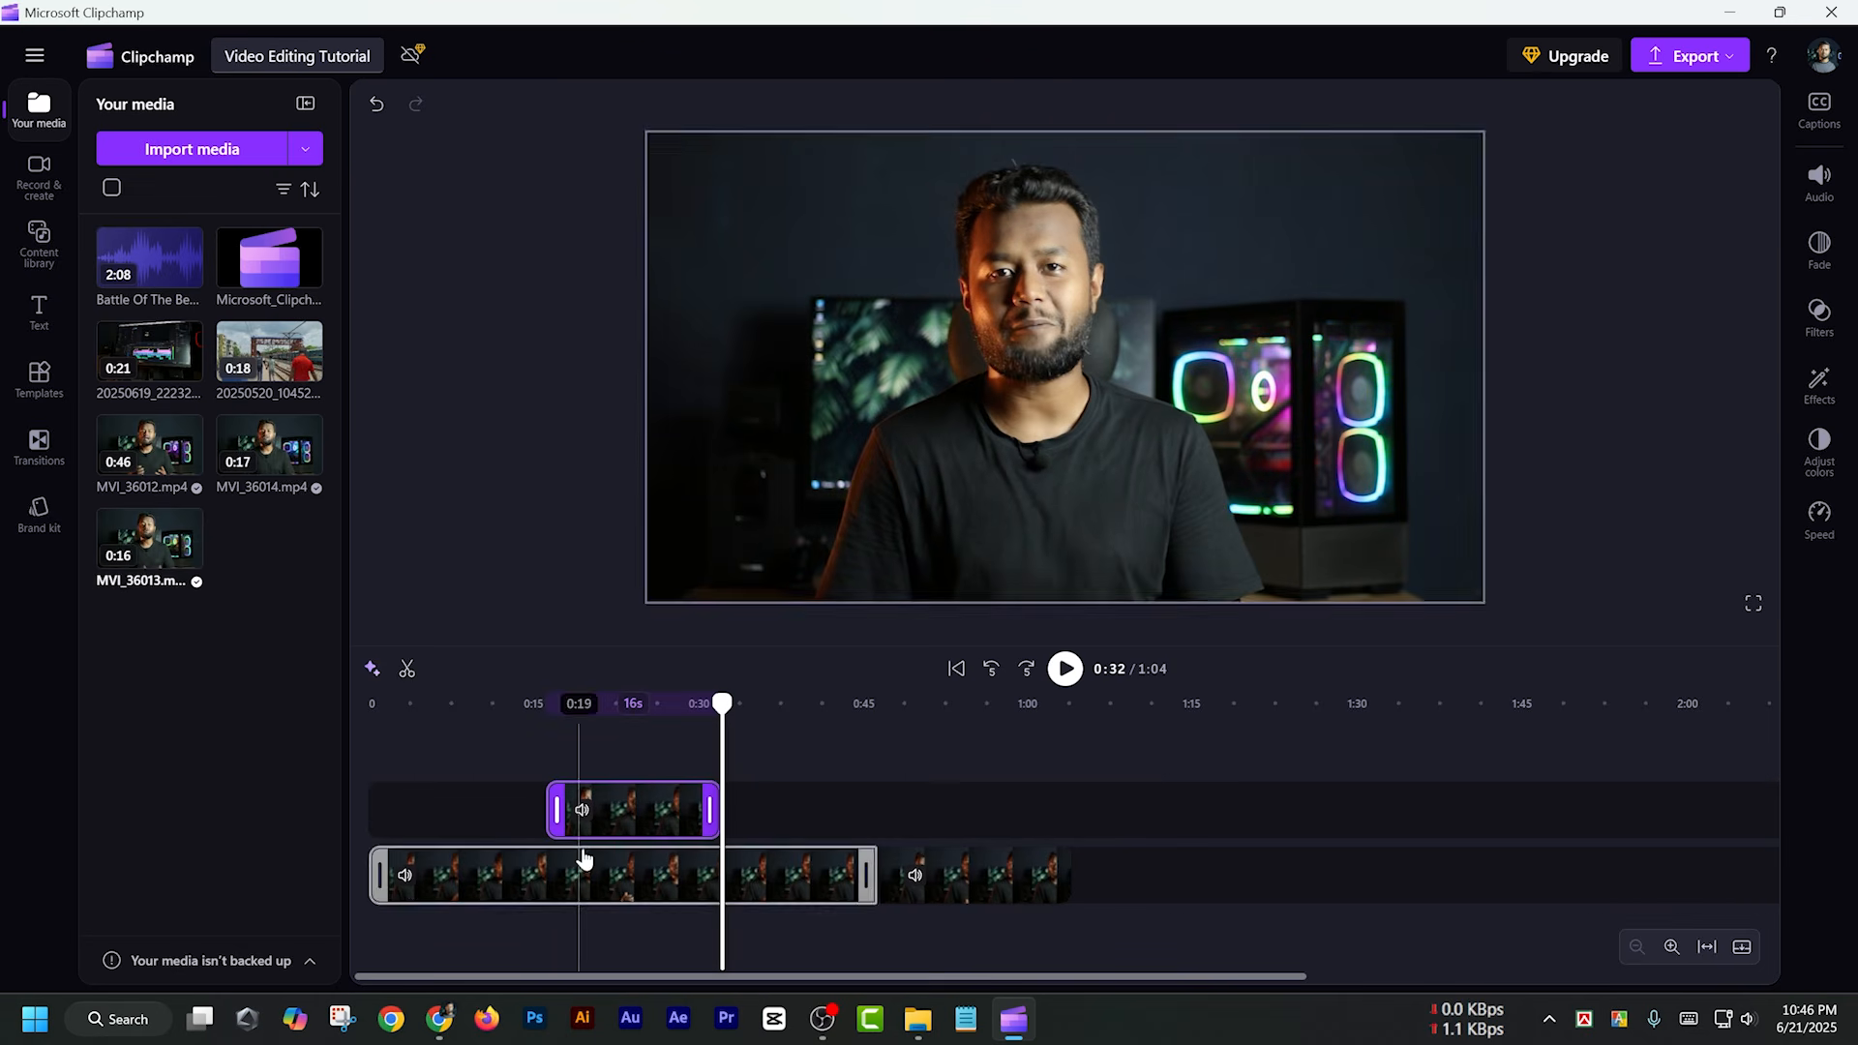
pyautogui.moveTo(624, 818); pyautogui.dragTo(1152, 879)
# With the playhead at 0:55, try the Vertical 9:16 and Square 1:1 video sizes and set the project to Portrait 2:3
pyautogui.moveTo(721, 703)
pyautogui.mouseDown()
pyautogui.moveTo(683, 702)
pyautogui.moveTo(1173, 705)
pyautogui.moveTo(978, 705)
pyautogui.mouseUp()
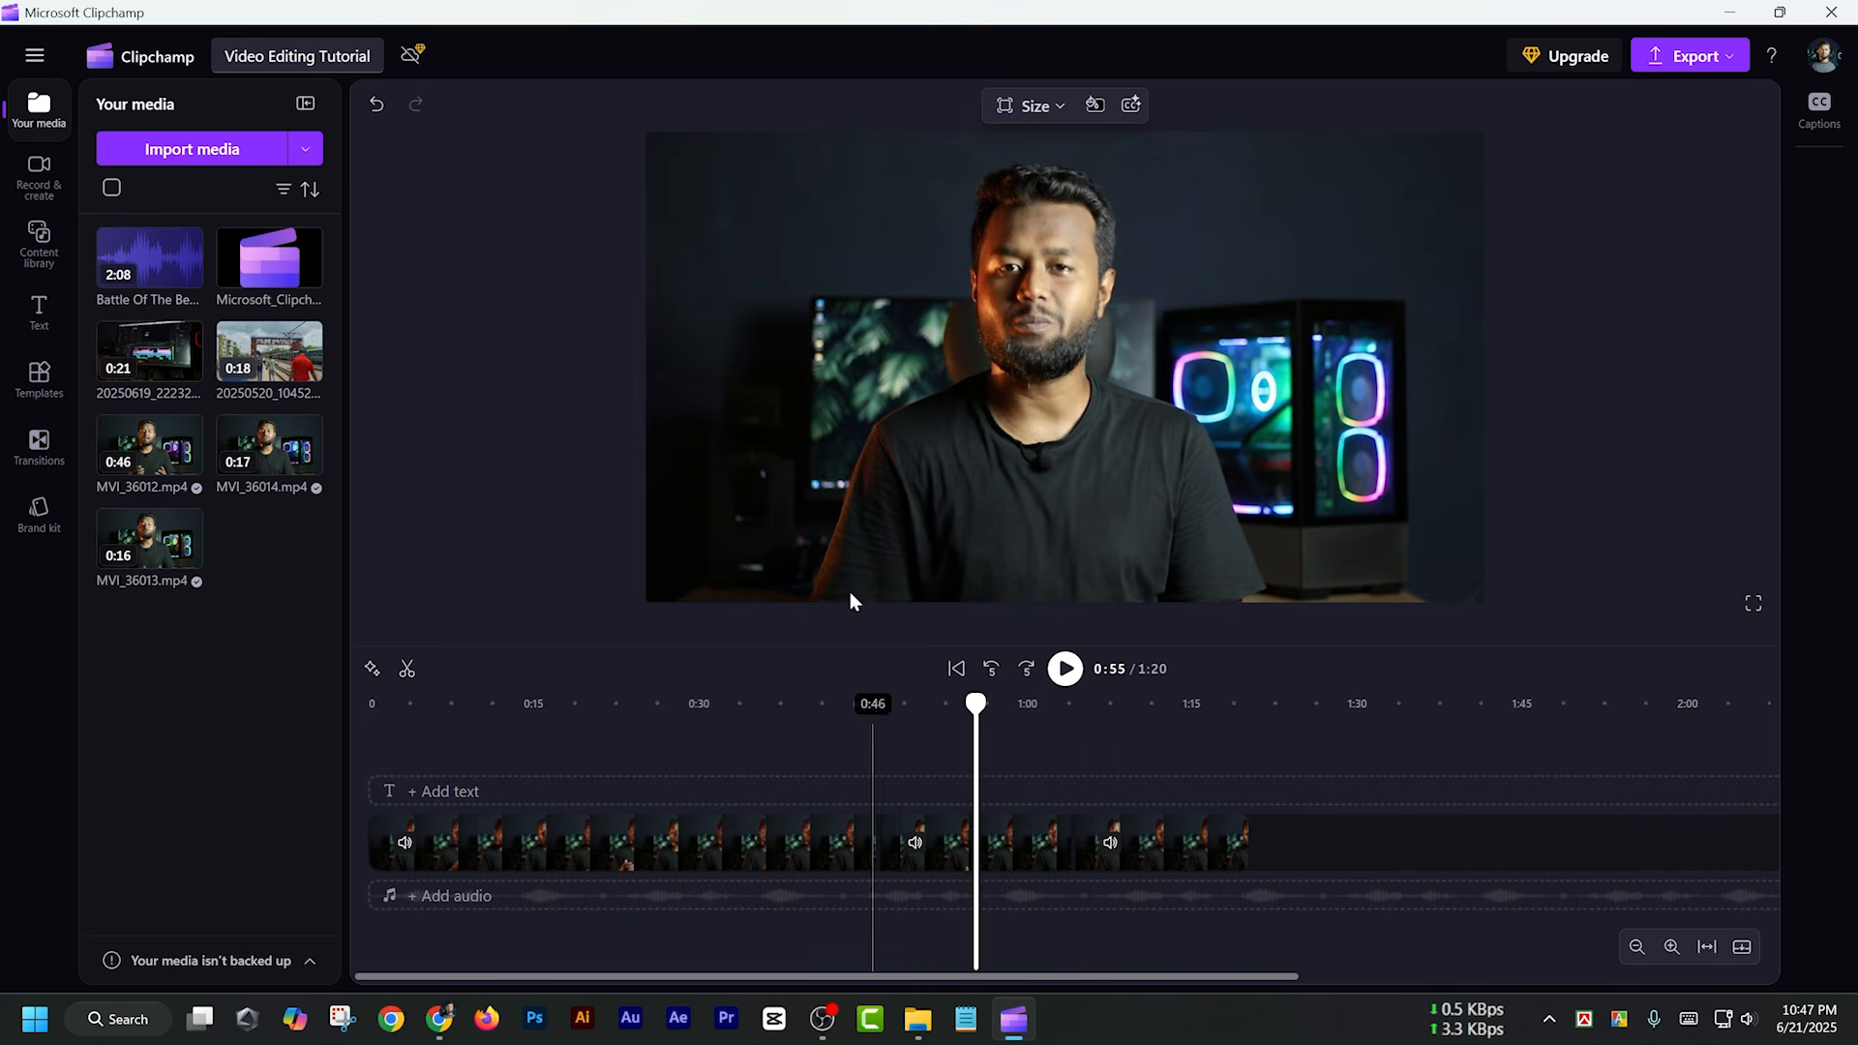
pyautogui.click(917, 495)
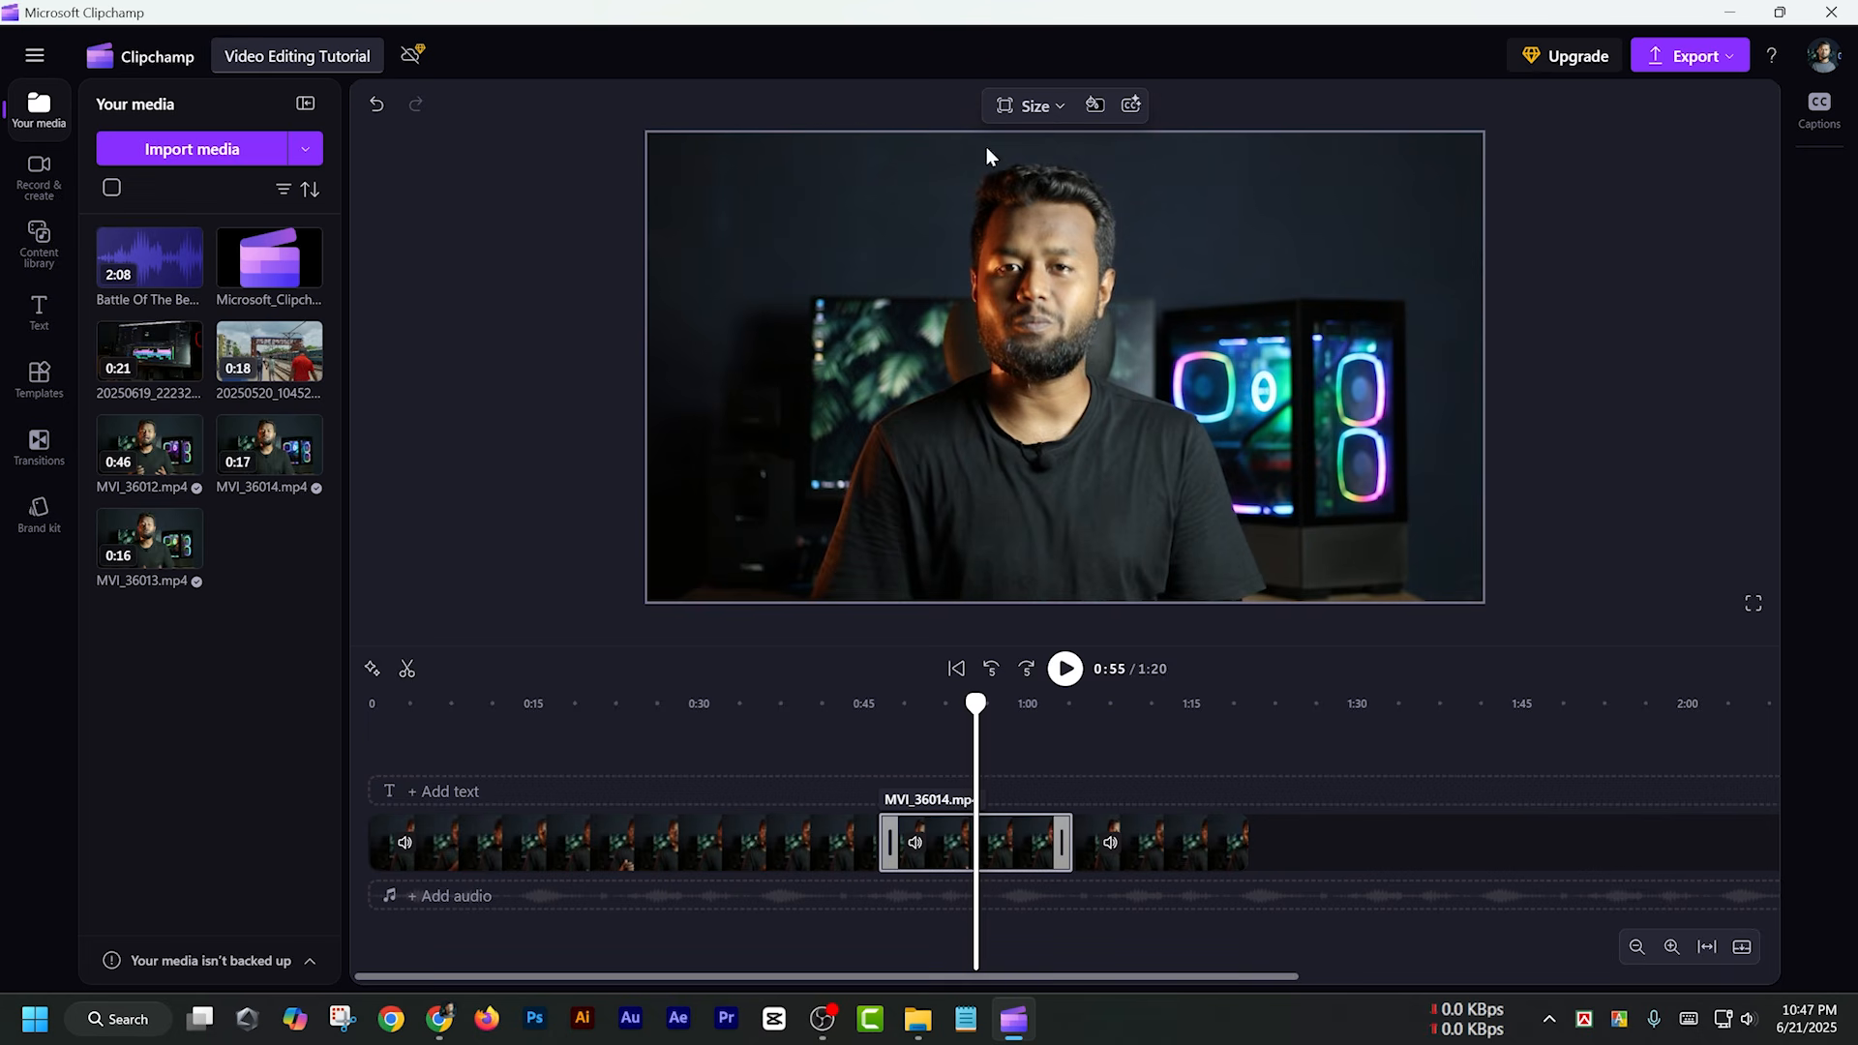
pyautogui.click(1042, 109)
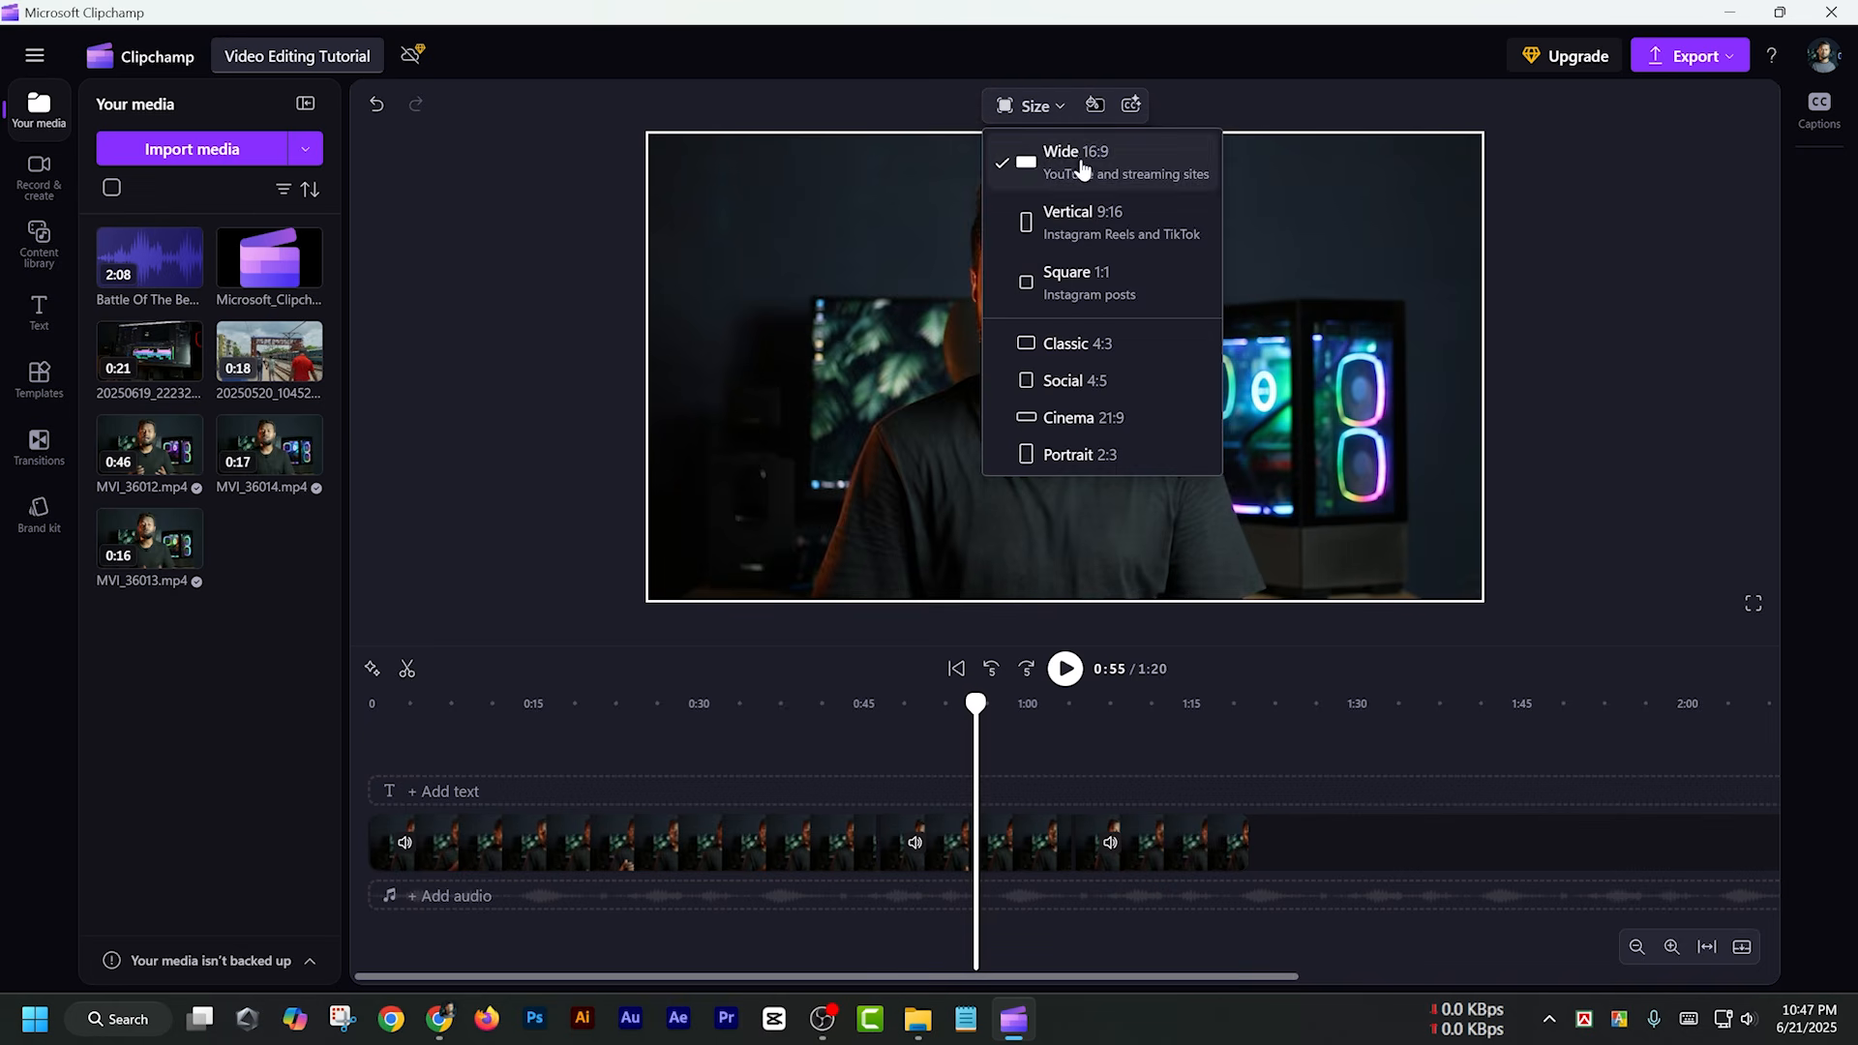
pyautogui.click(1061, 209)
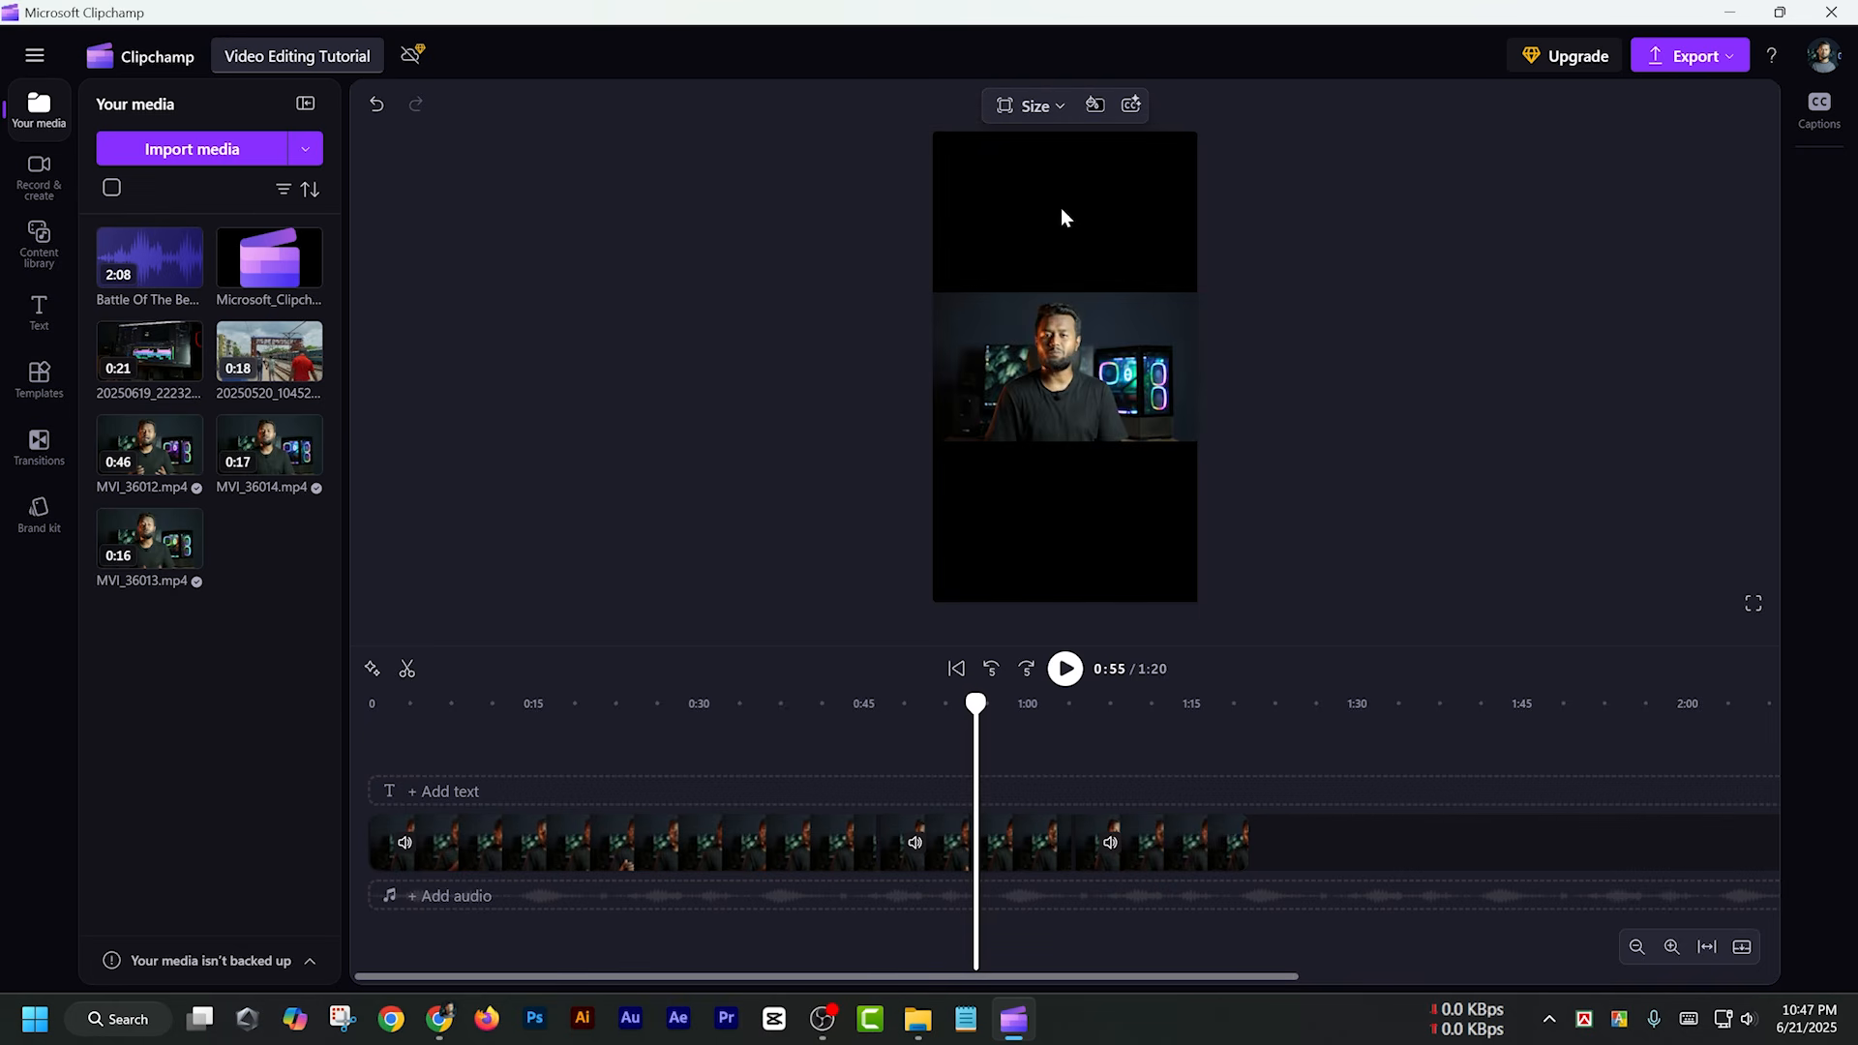
pyautogui.click(1034, 107)
pyautogui.click(1062, 282)
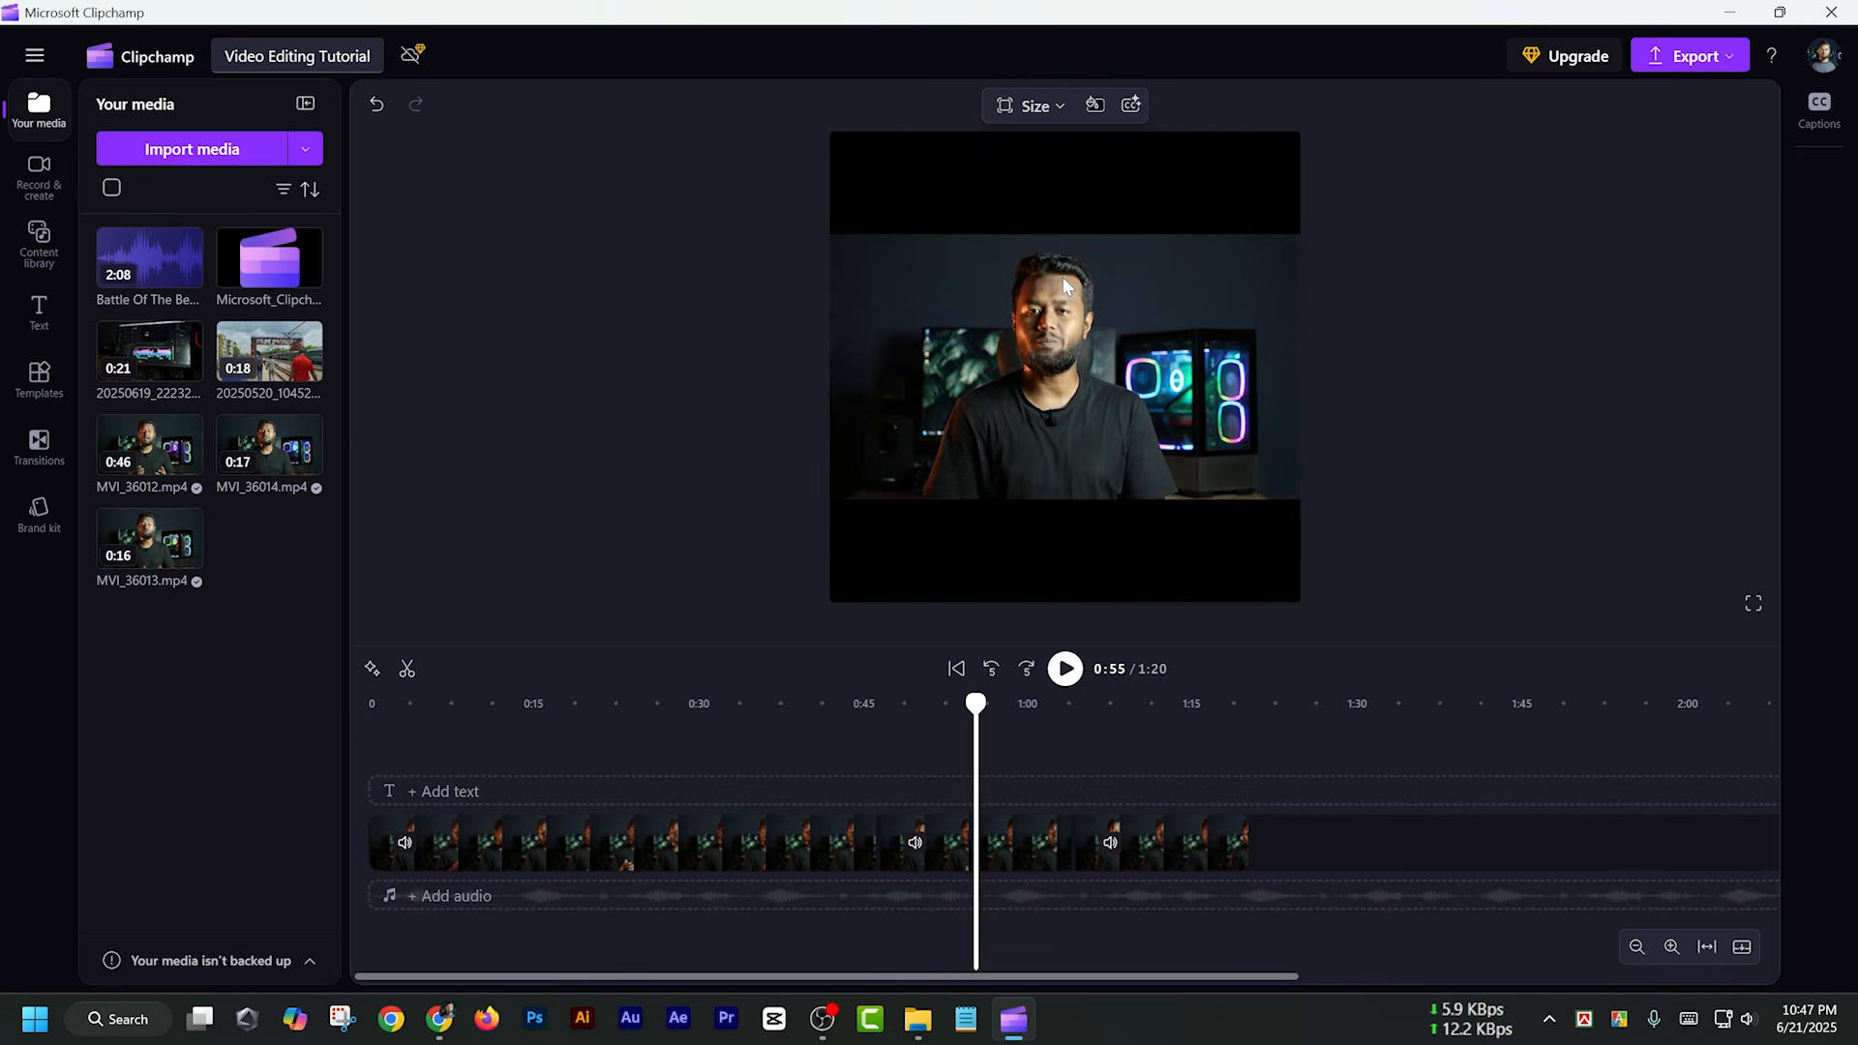
pyautogui.click(1032, 108)
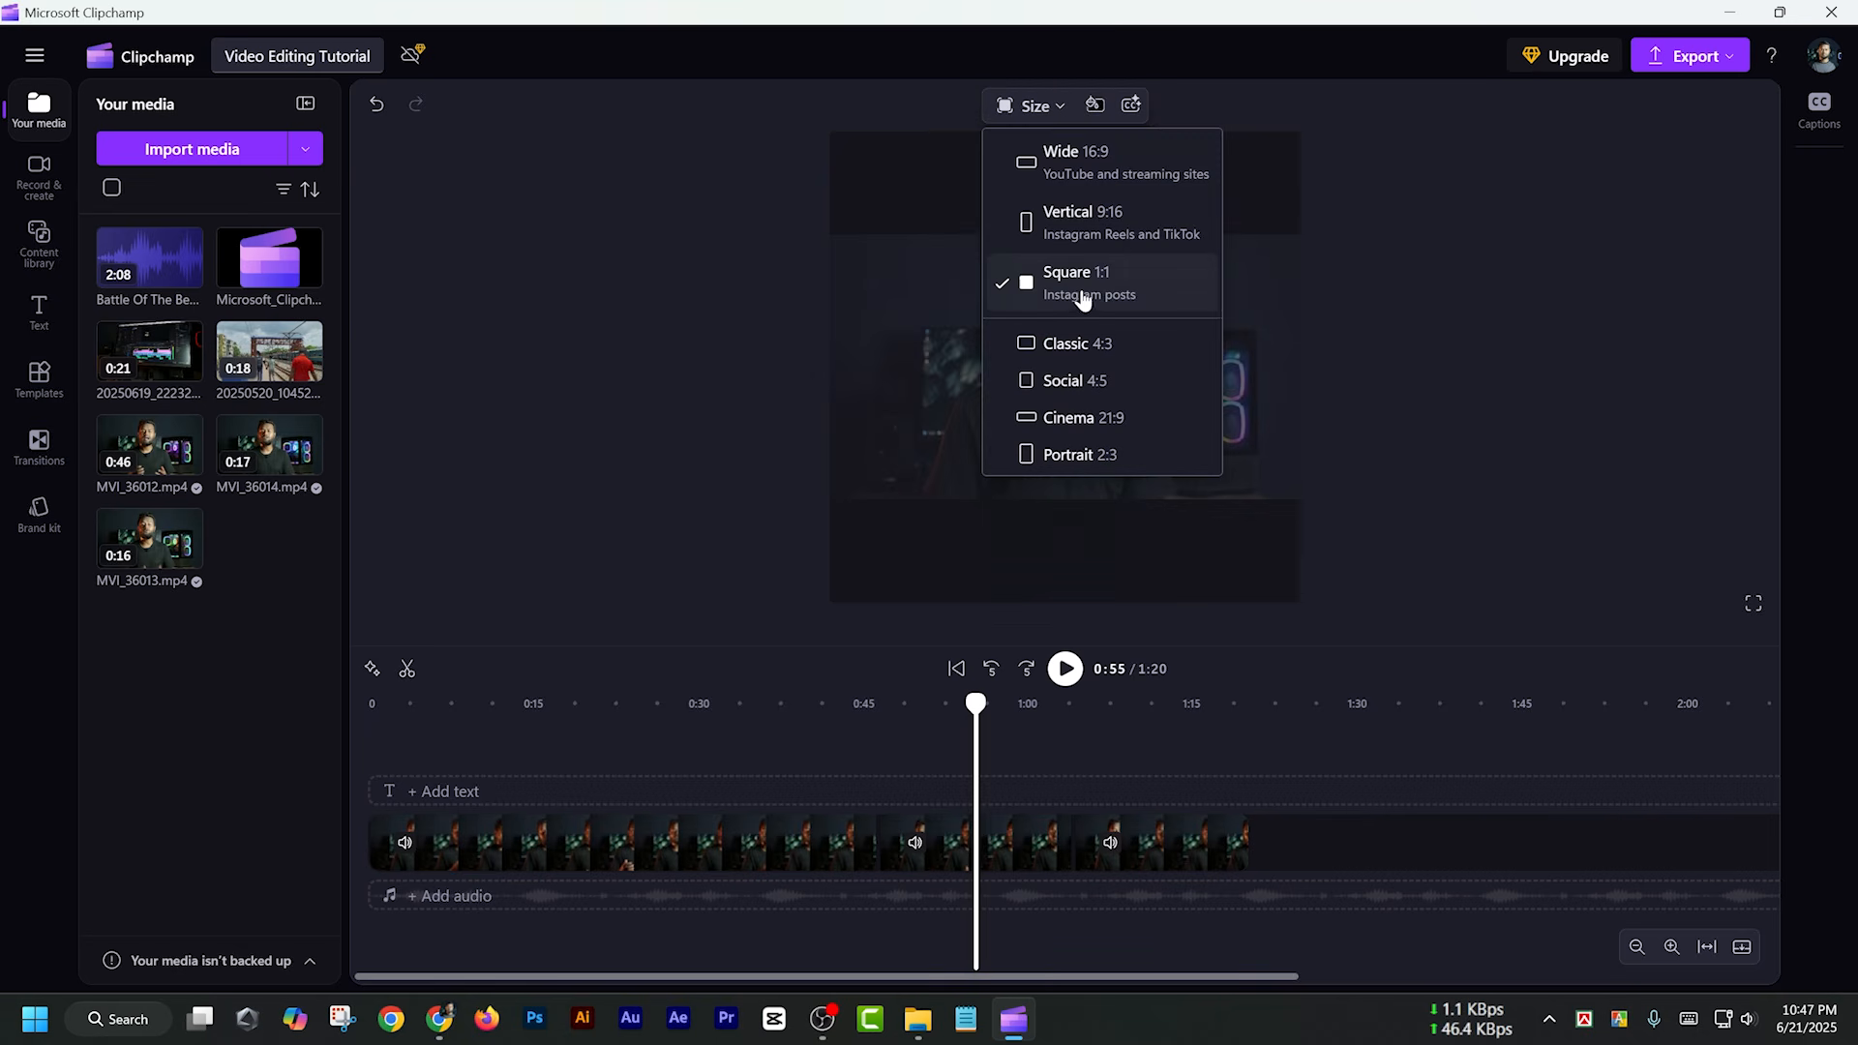
pyautogui.click(1070, 454)
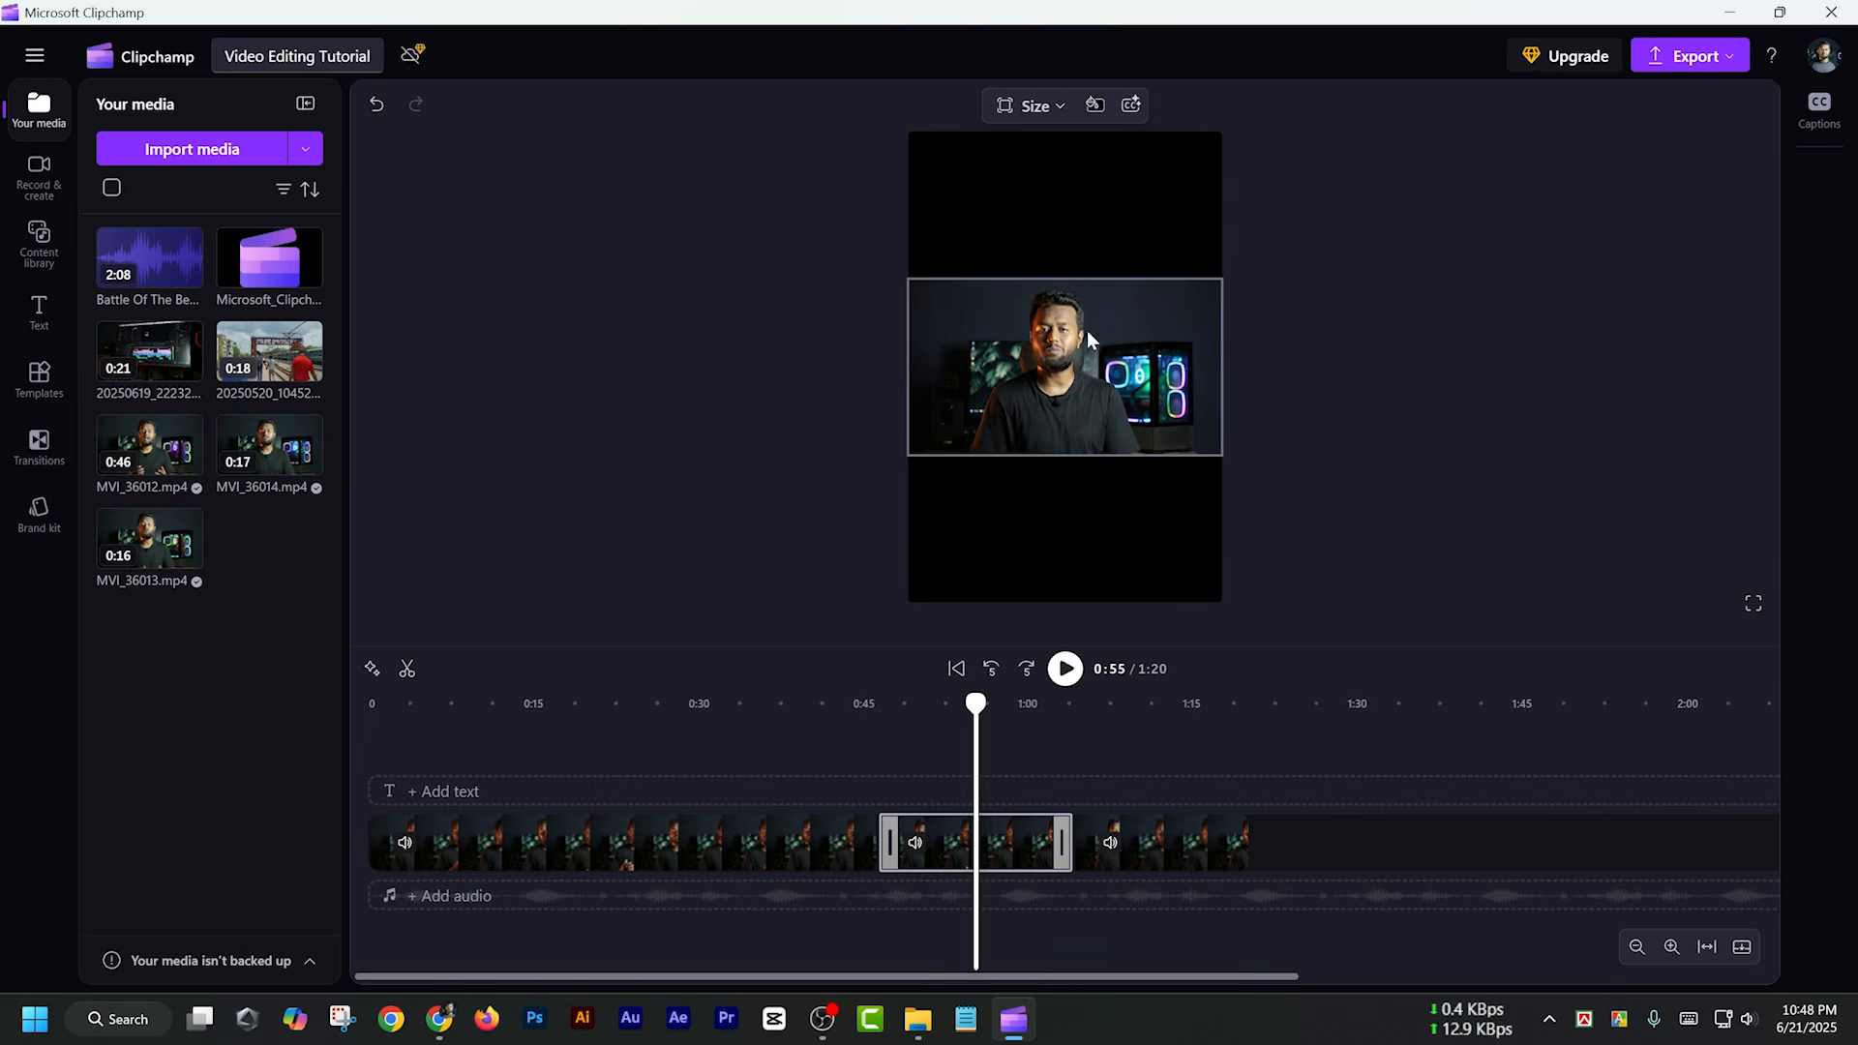
# Set the video size to Wide 16:9 and select each of the three timeline clips in turn
pyautogui.click(1028, 106)
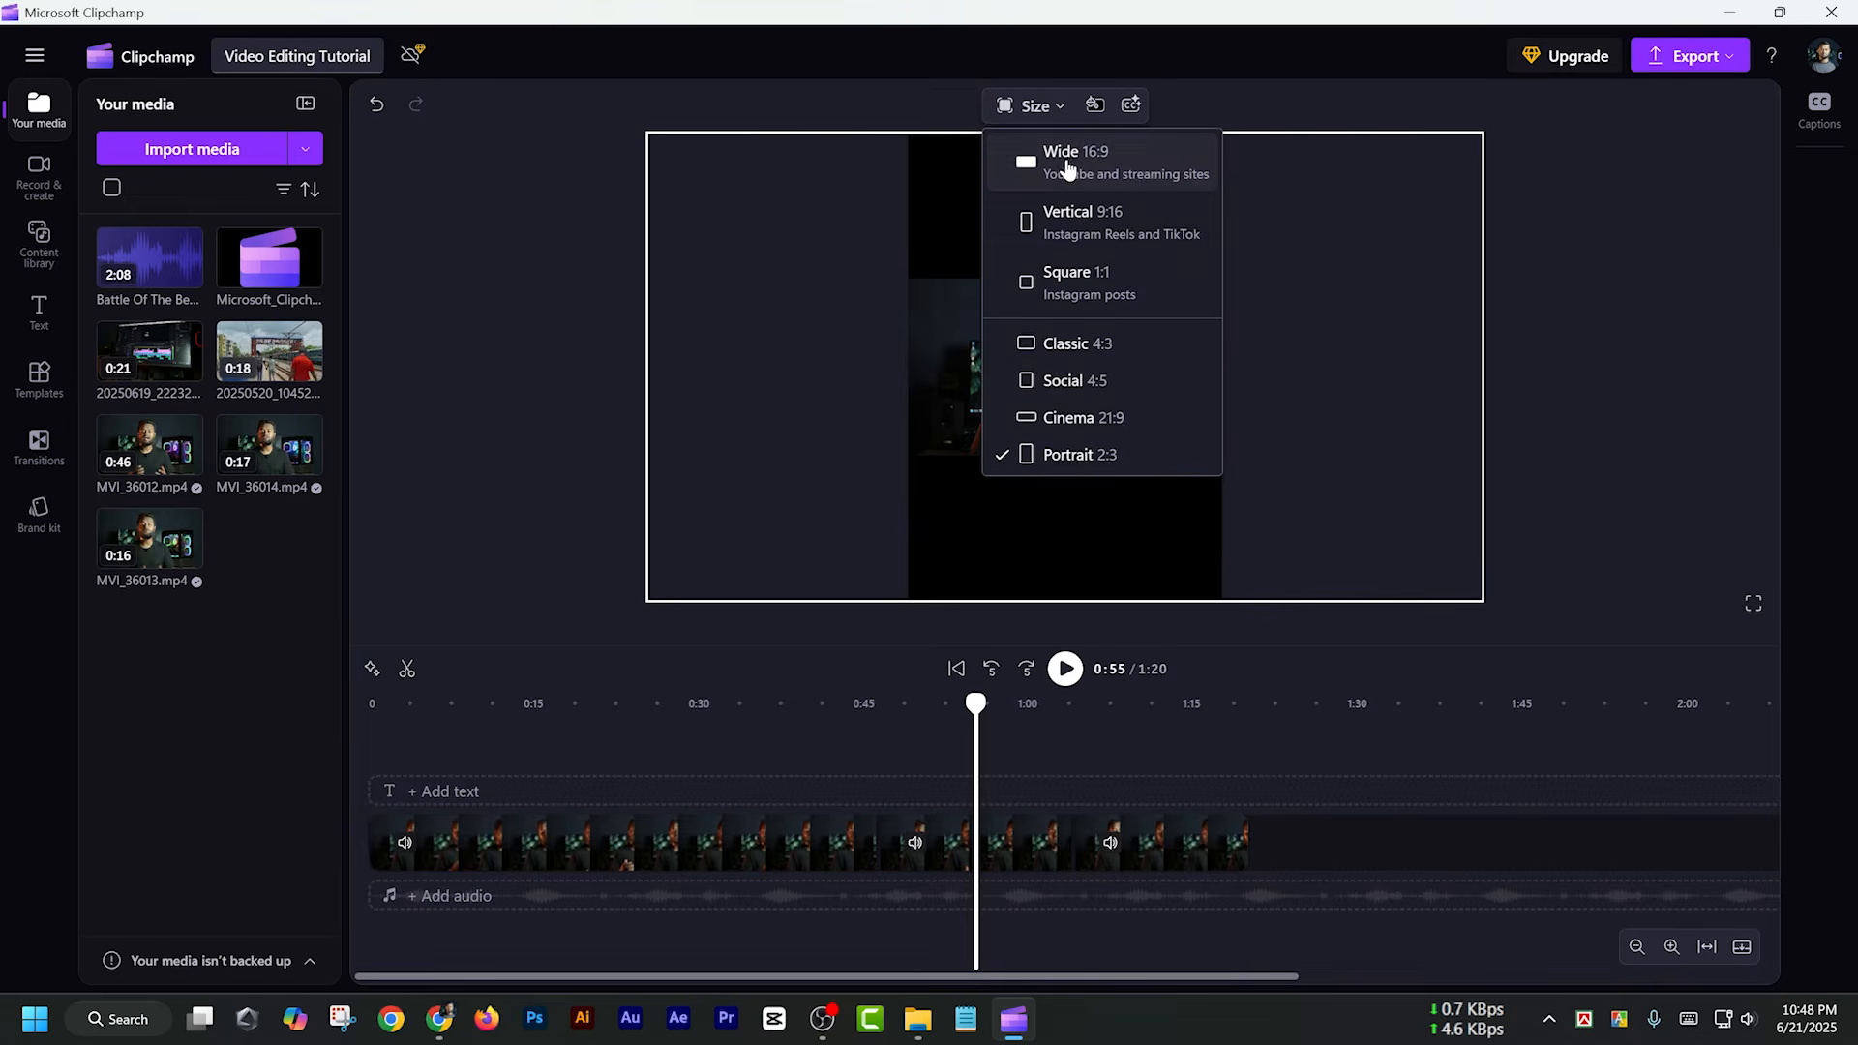
pyautogui.click(1066, 162)
pyautogui.click(856, 828)
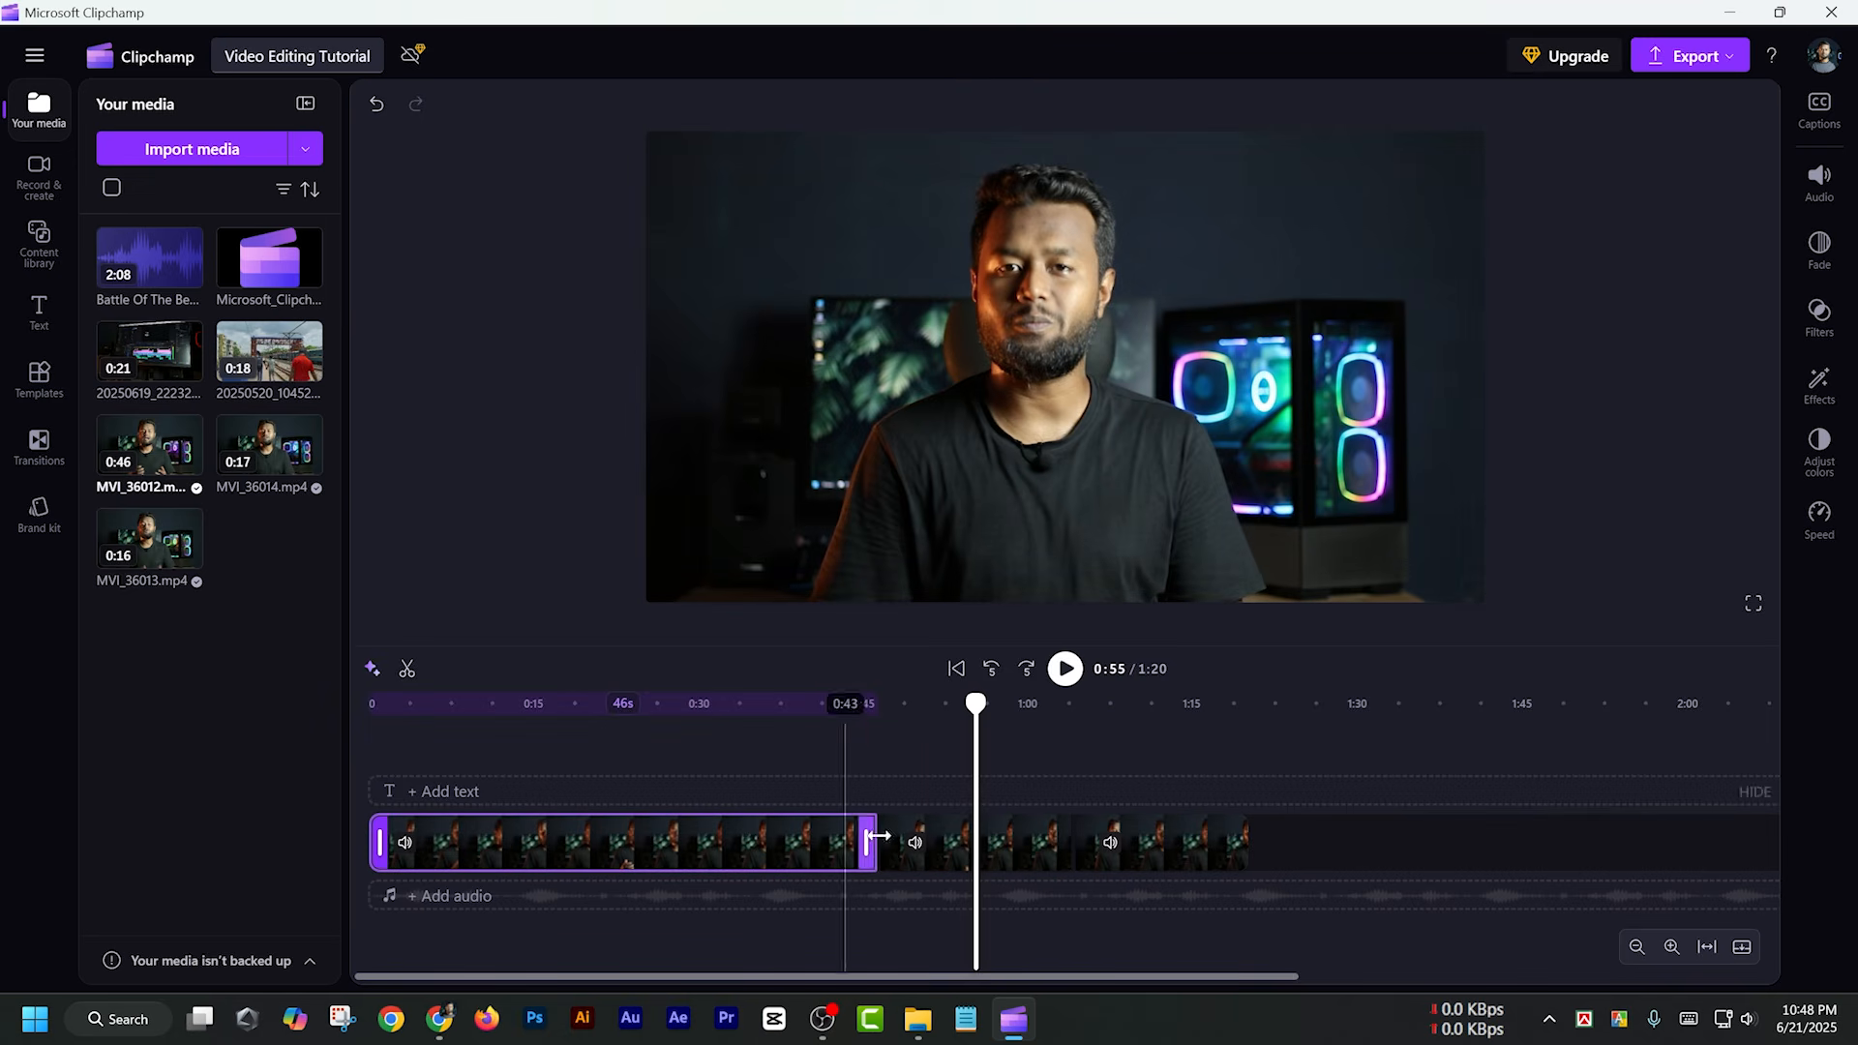
pyautogui.click(979, 851)
pyautogui.click(1161, 844)
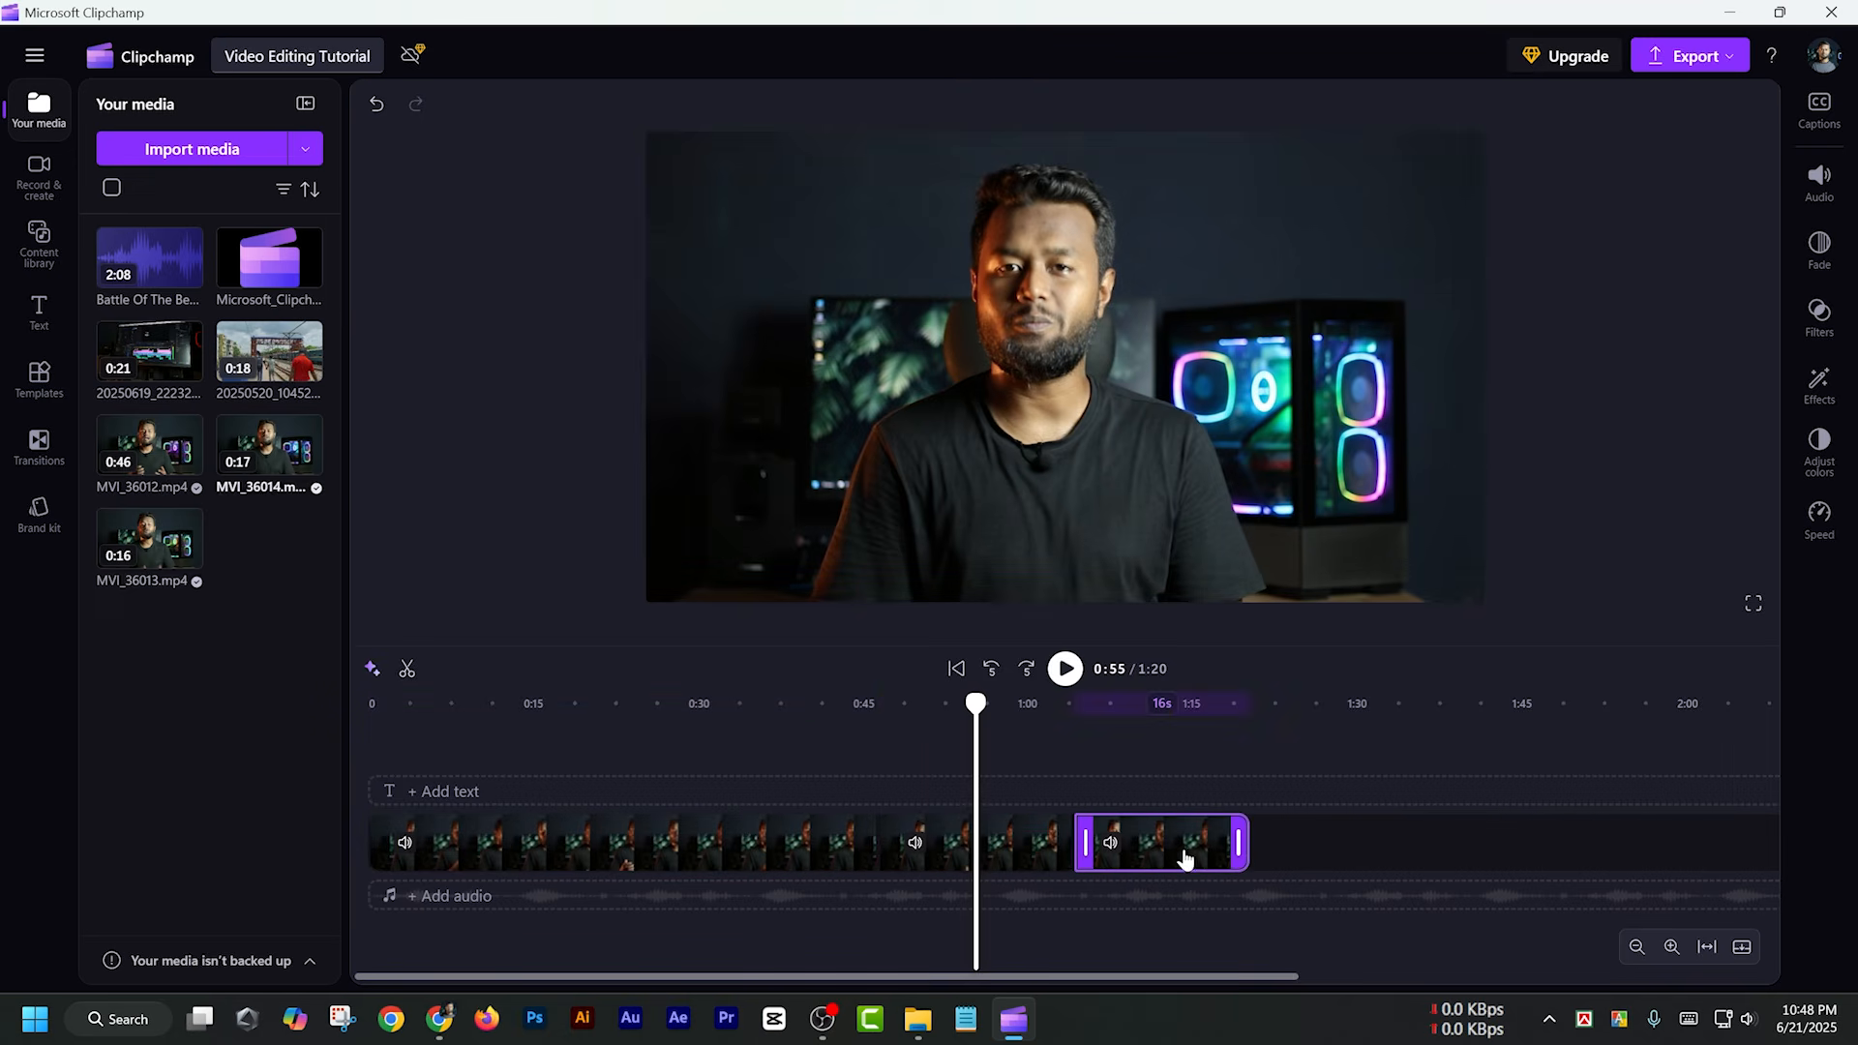
# Split the MVI_36012.mp4 clip on the timeline at 0:01.01
pyautogui.click(438, 704)
pyautogui.moveTo(432, 711); pyautogui.dragTo(341, 702)
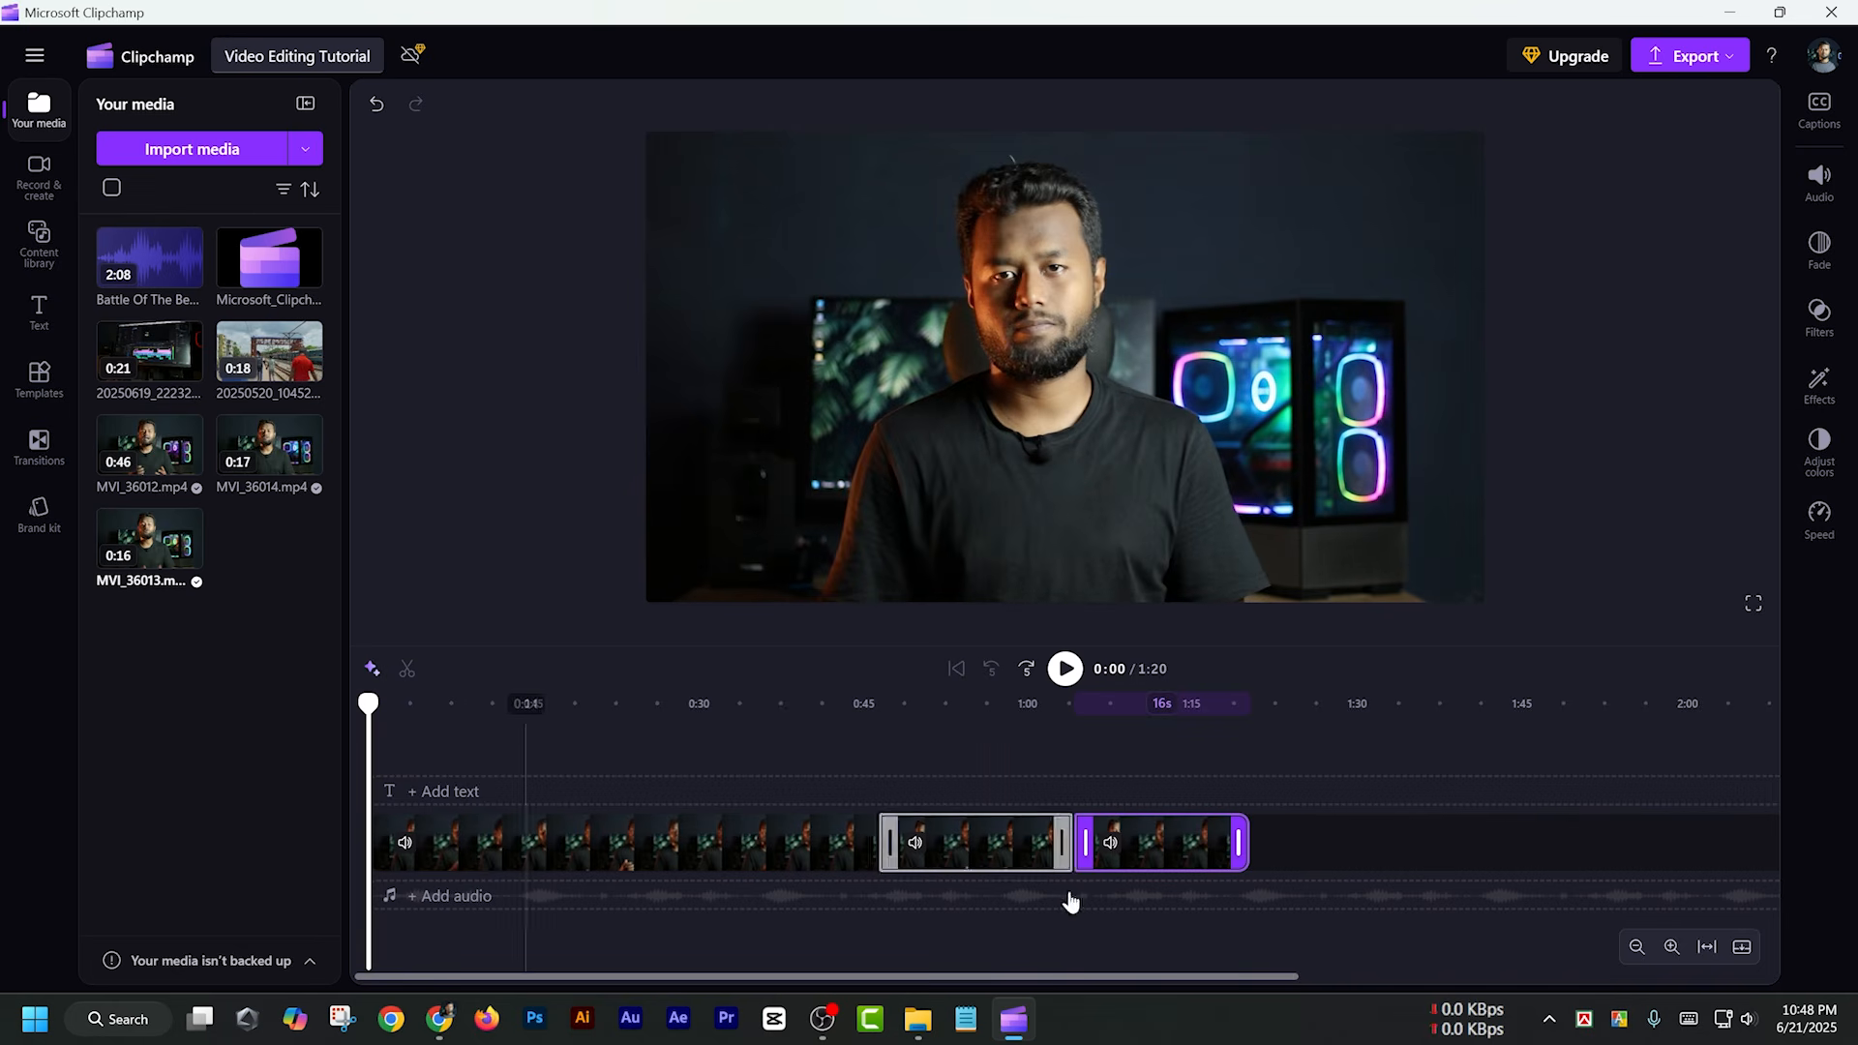
pyautogui.click(1671, 947)
pyautogui.click(1671, 947)
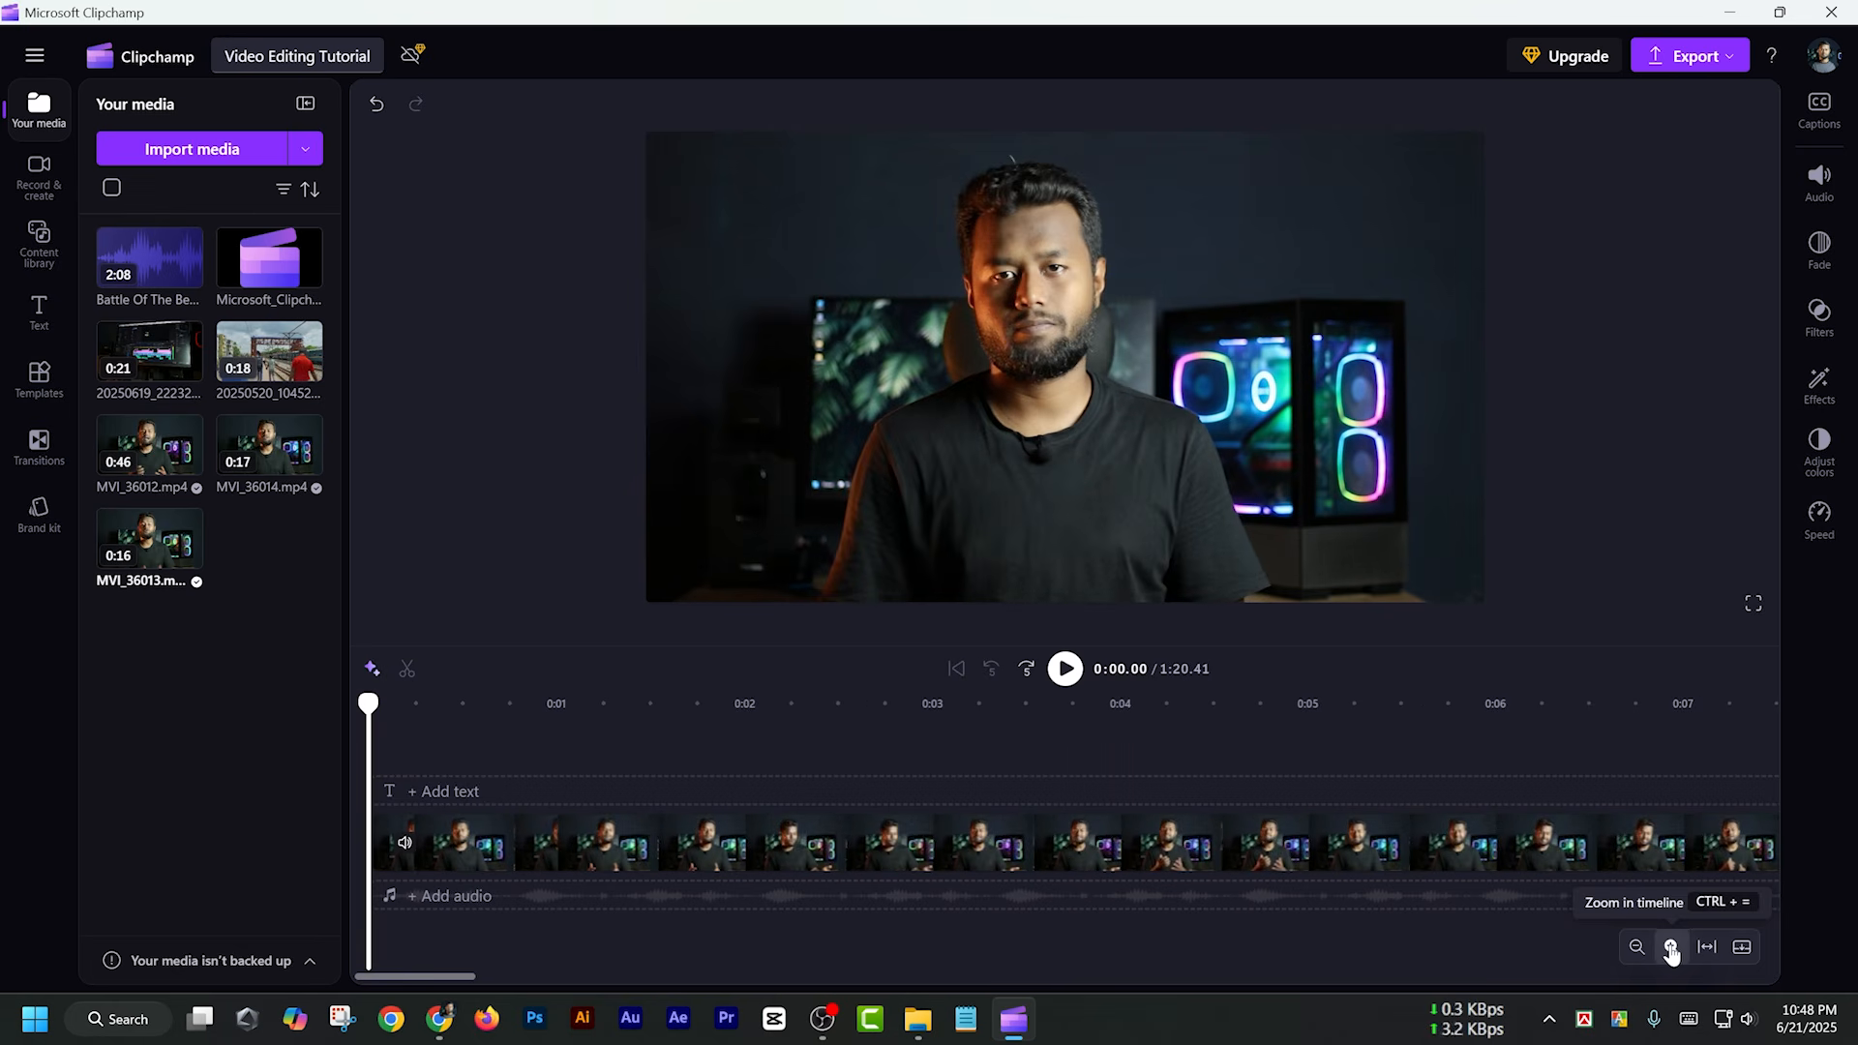
pyautogui.click(533, 705)
pyautogui.moveTo(539, 706); pyautogui.dragTo(561, 707)
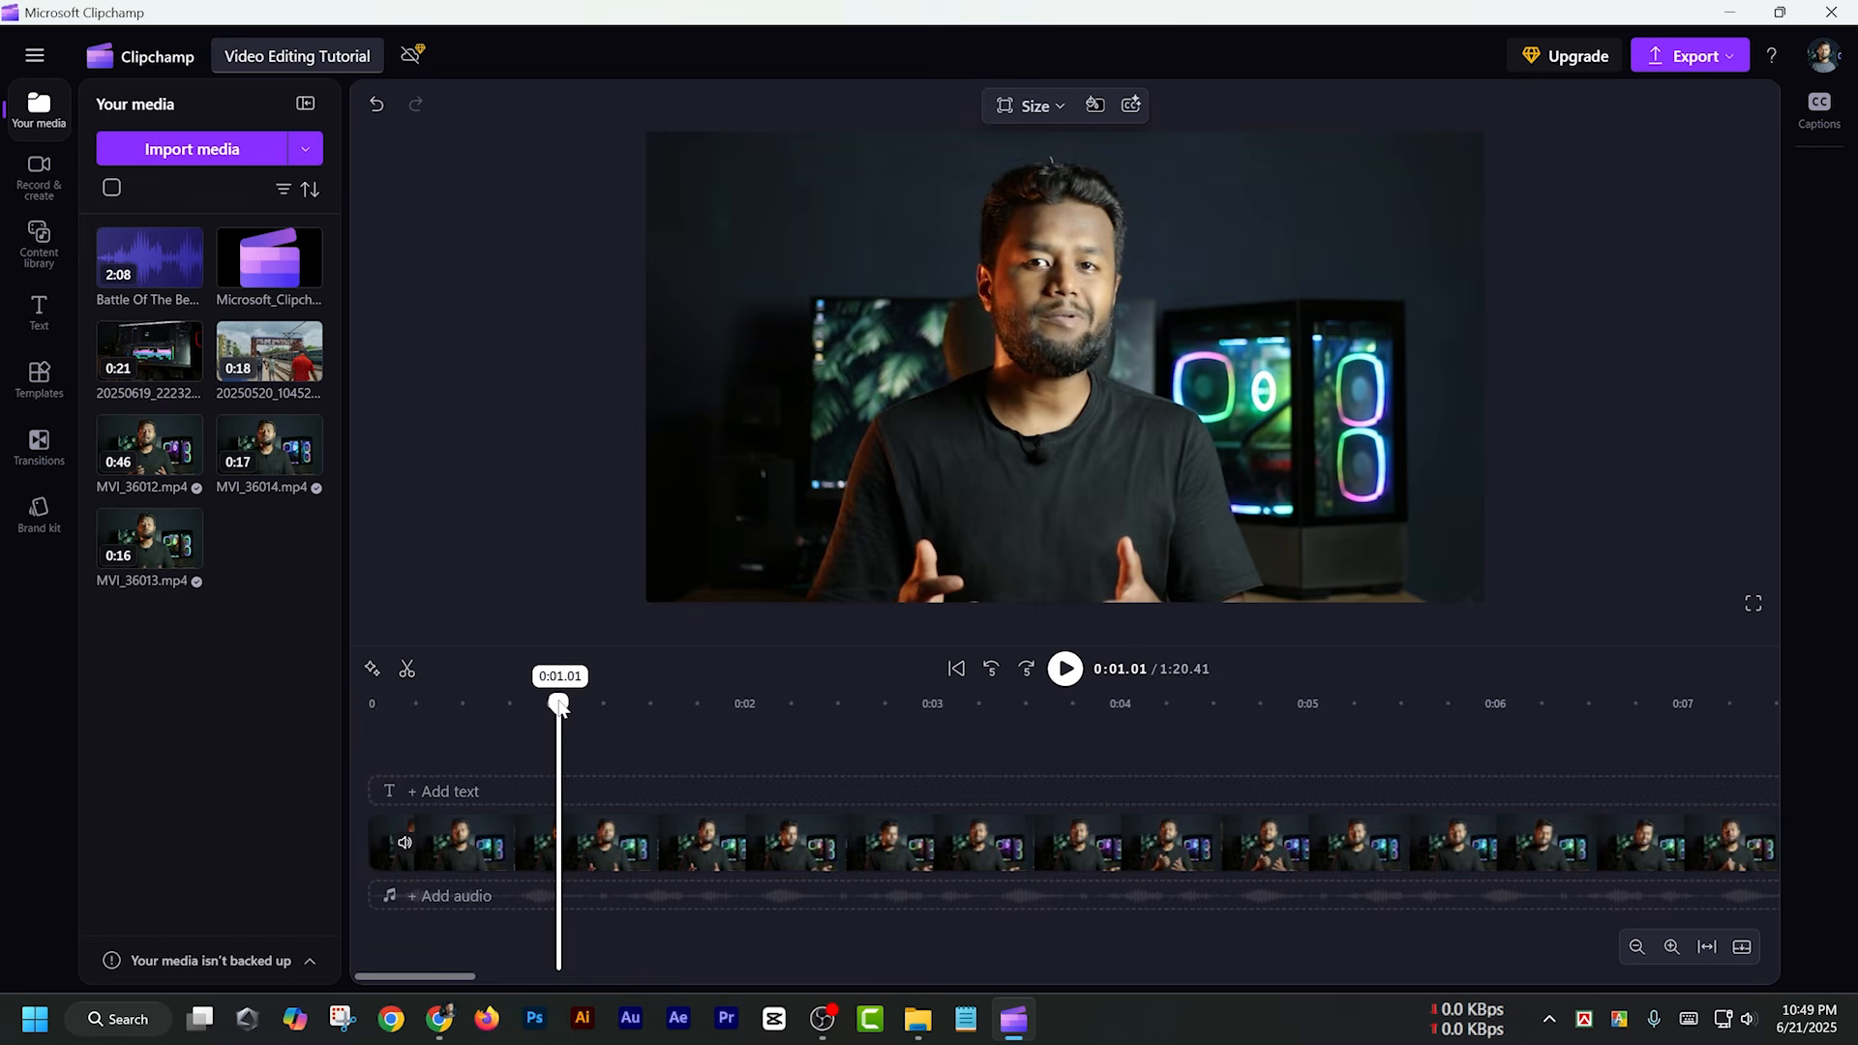
pyautogui.click(581, 850)
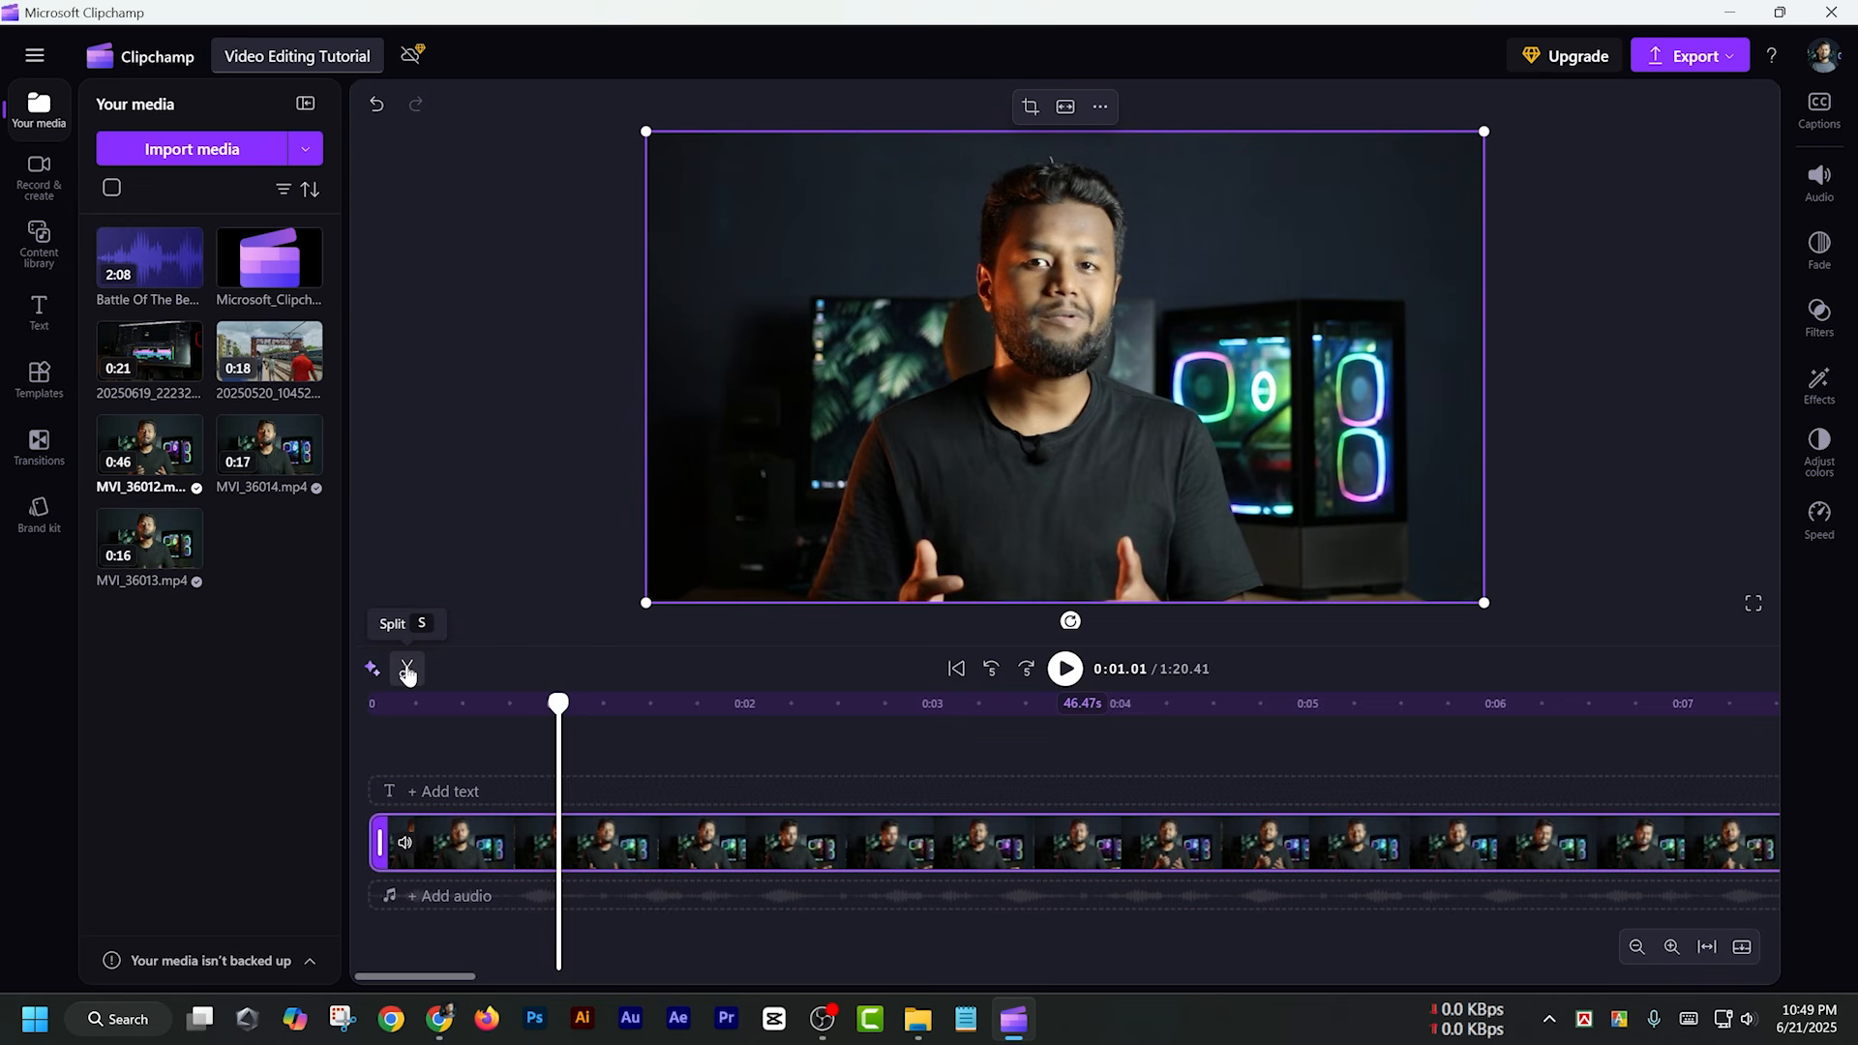
pyautogui.click(408, 670)
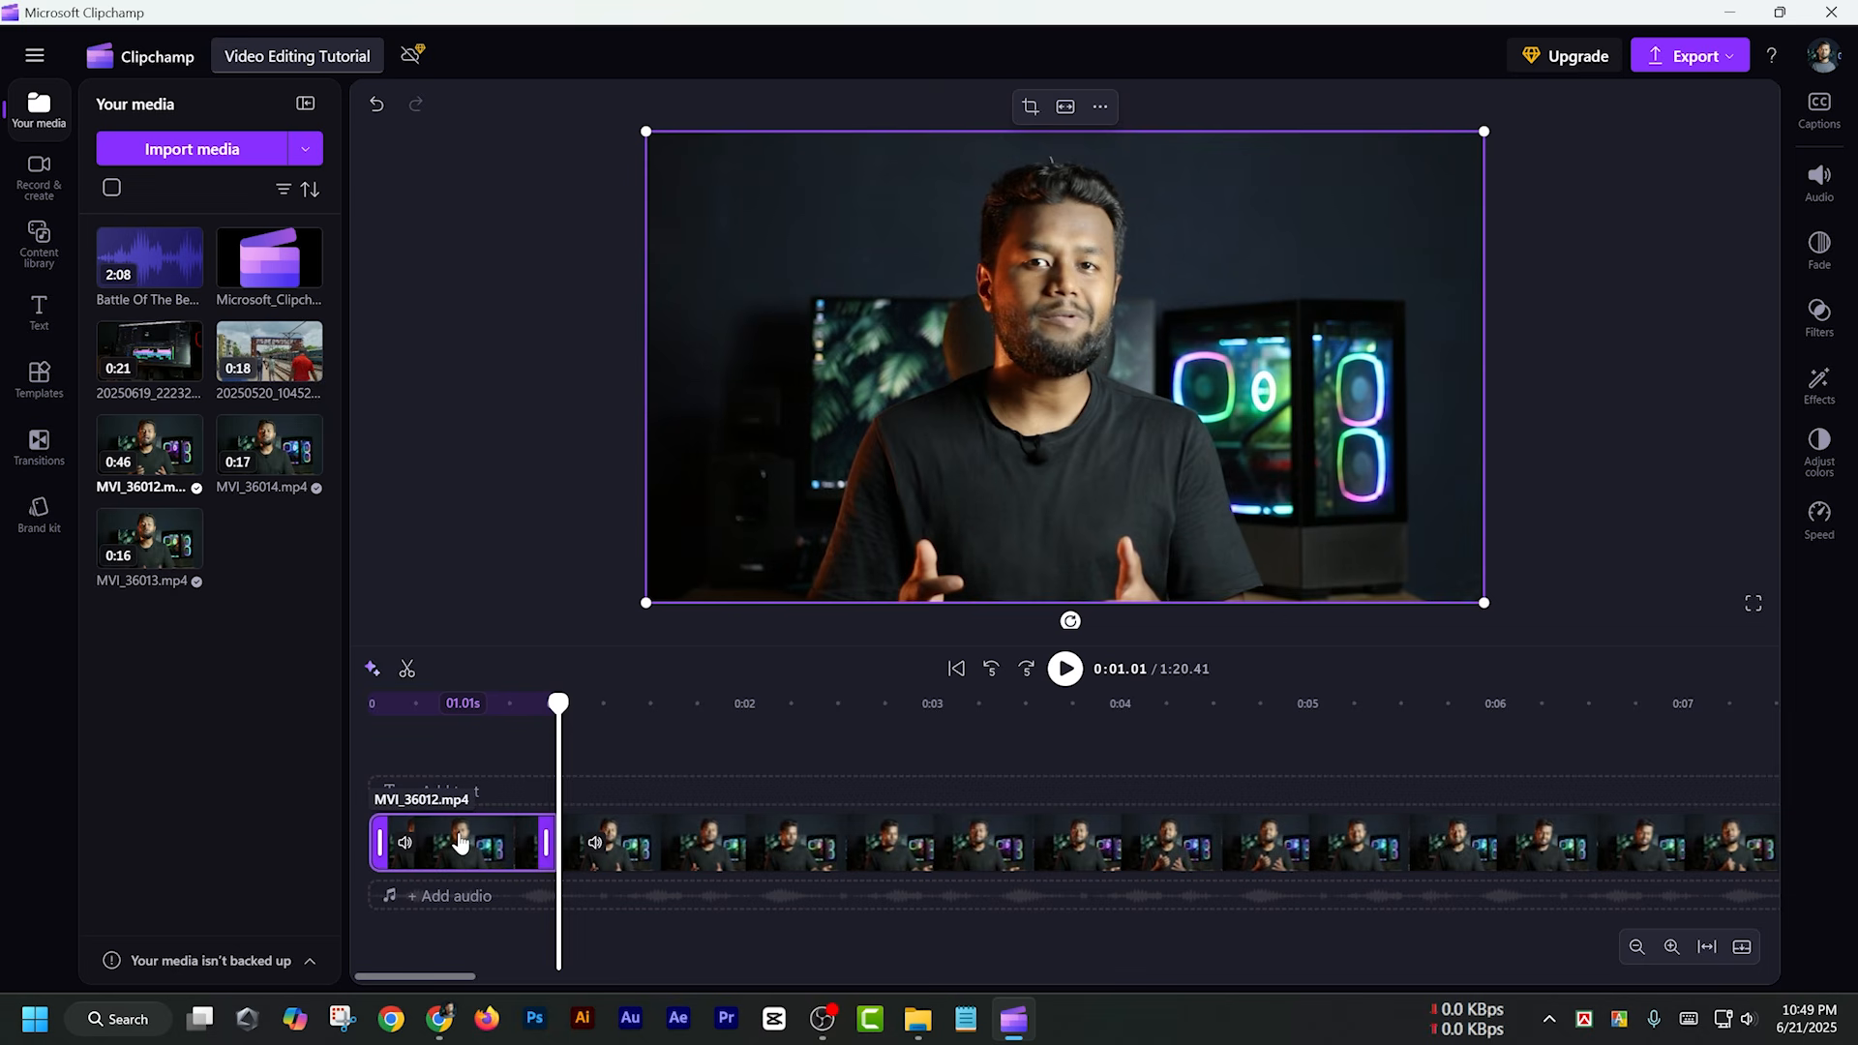
# Delete the first piece of MVI_36012.mp4 before the cut and remove the gap it leaves at the timeline's start
pyautogui.rightClick(457, 847)
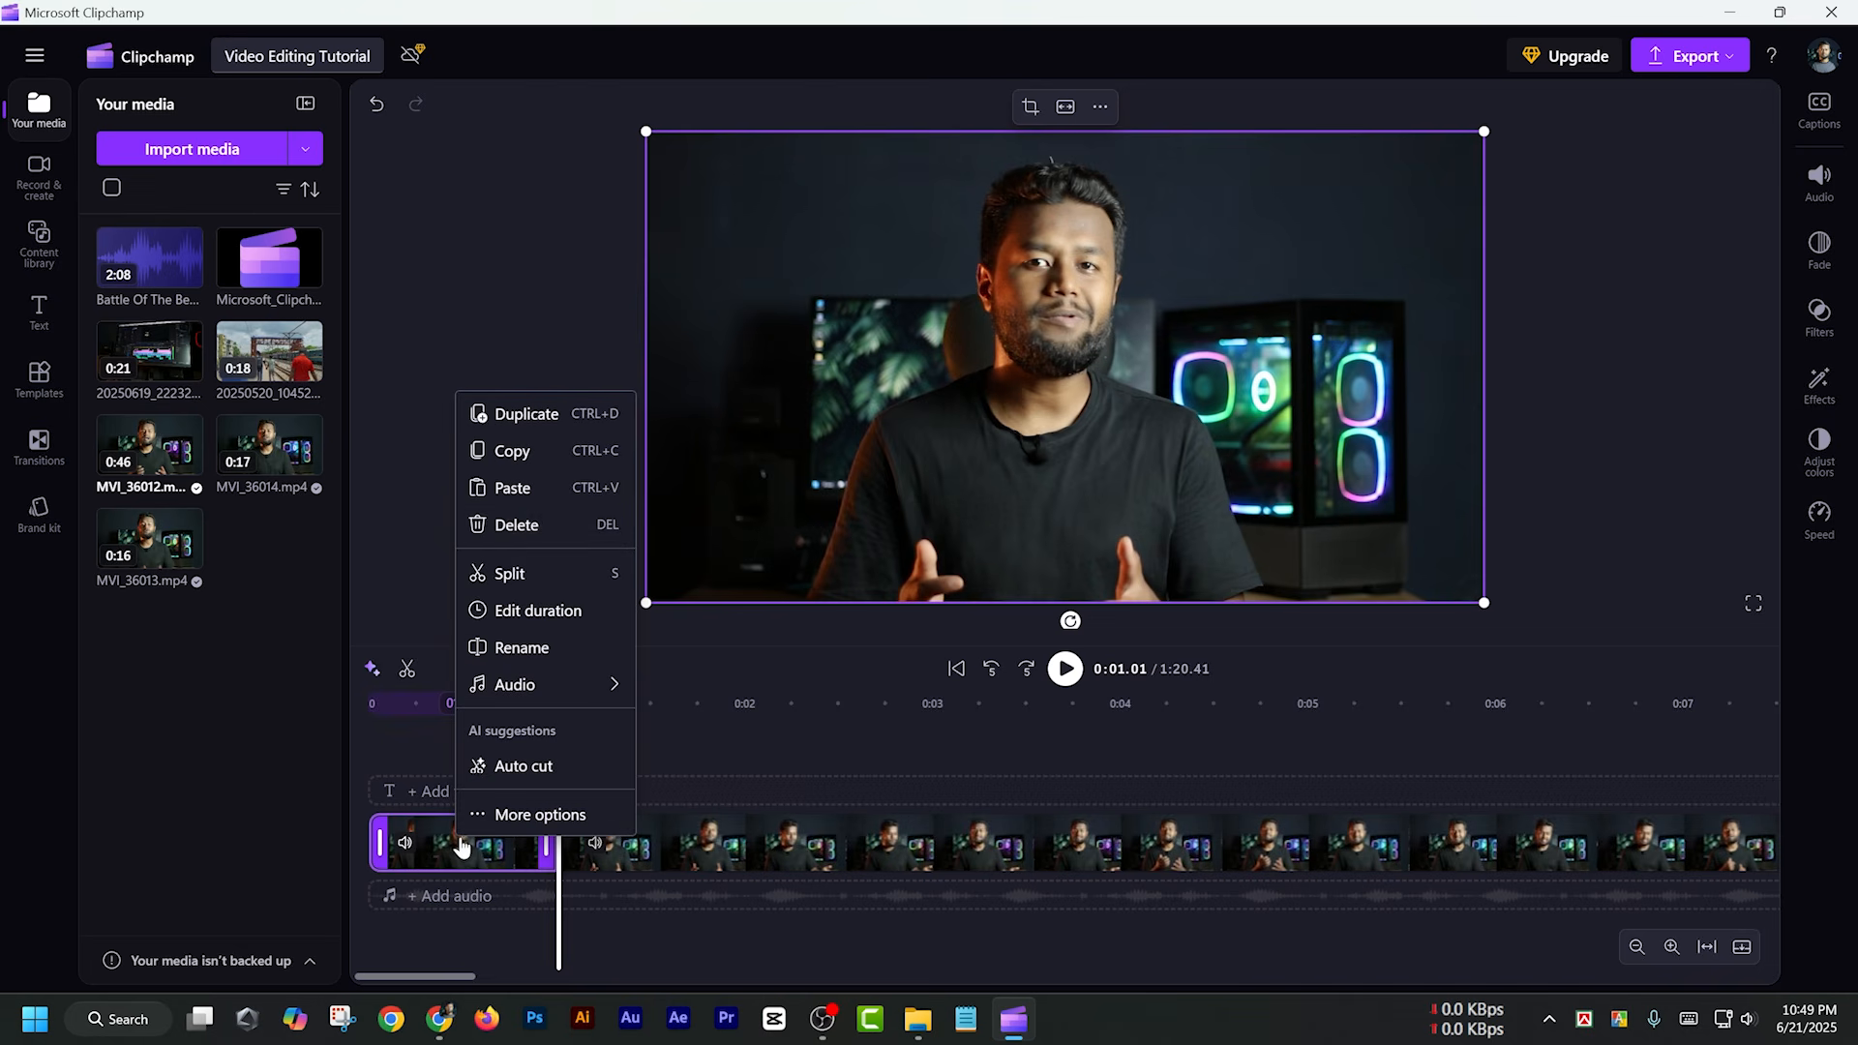
pyautogui.click(504, 526)
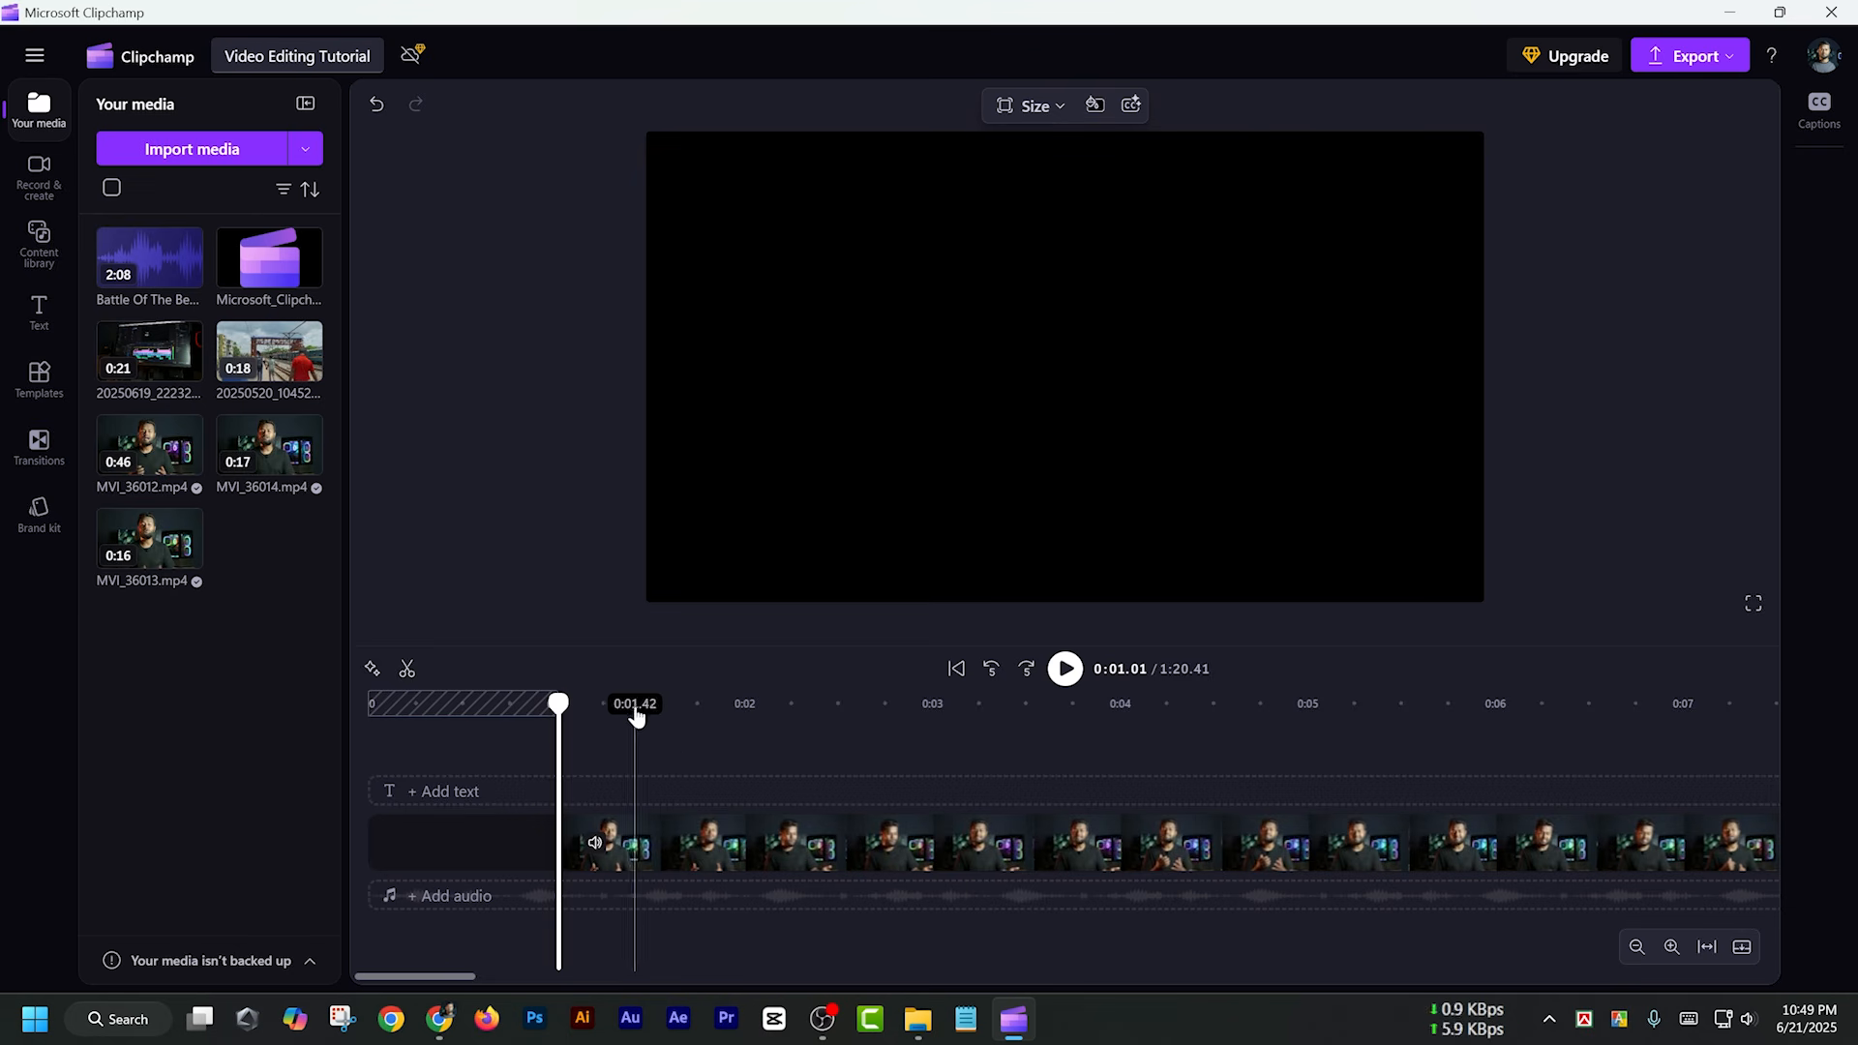
pyautogui.click(699, 714)
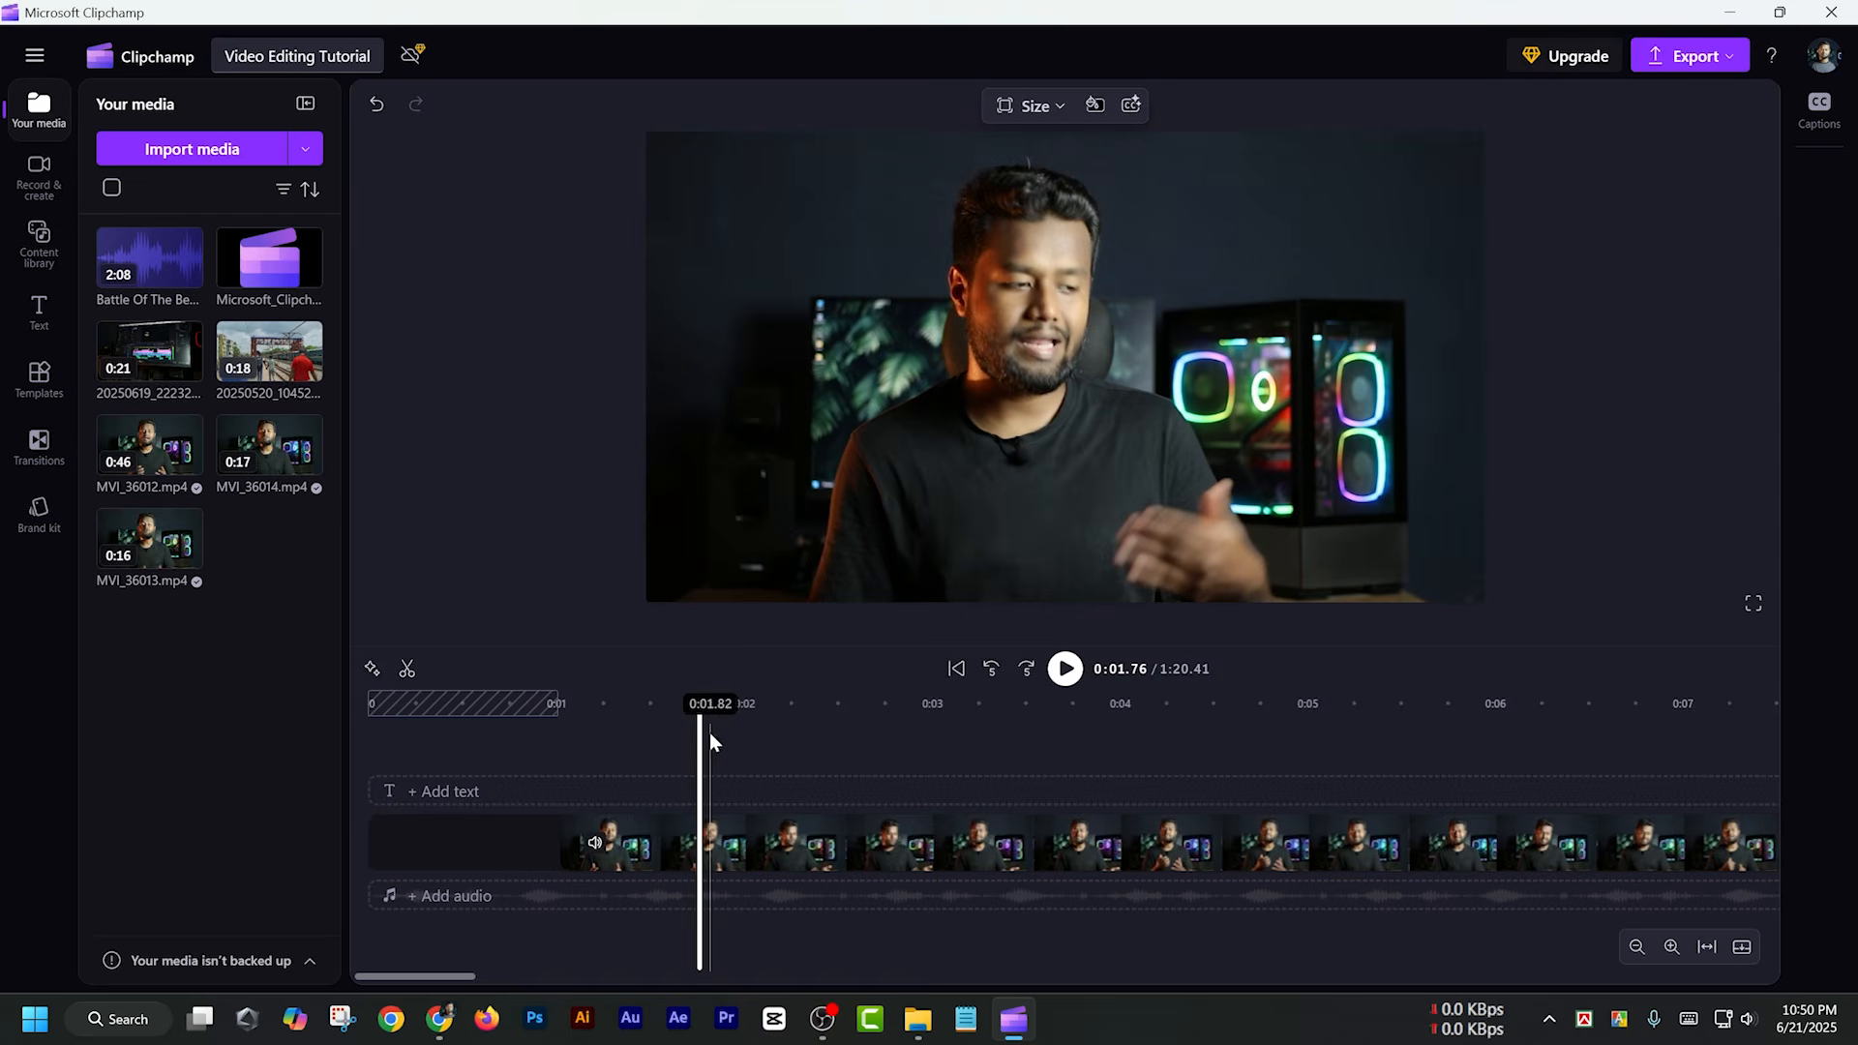
pyautogui.moveTo(444, 851)
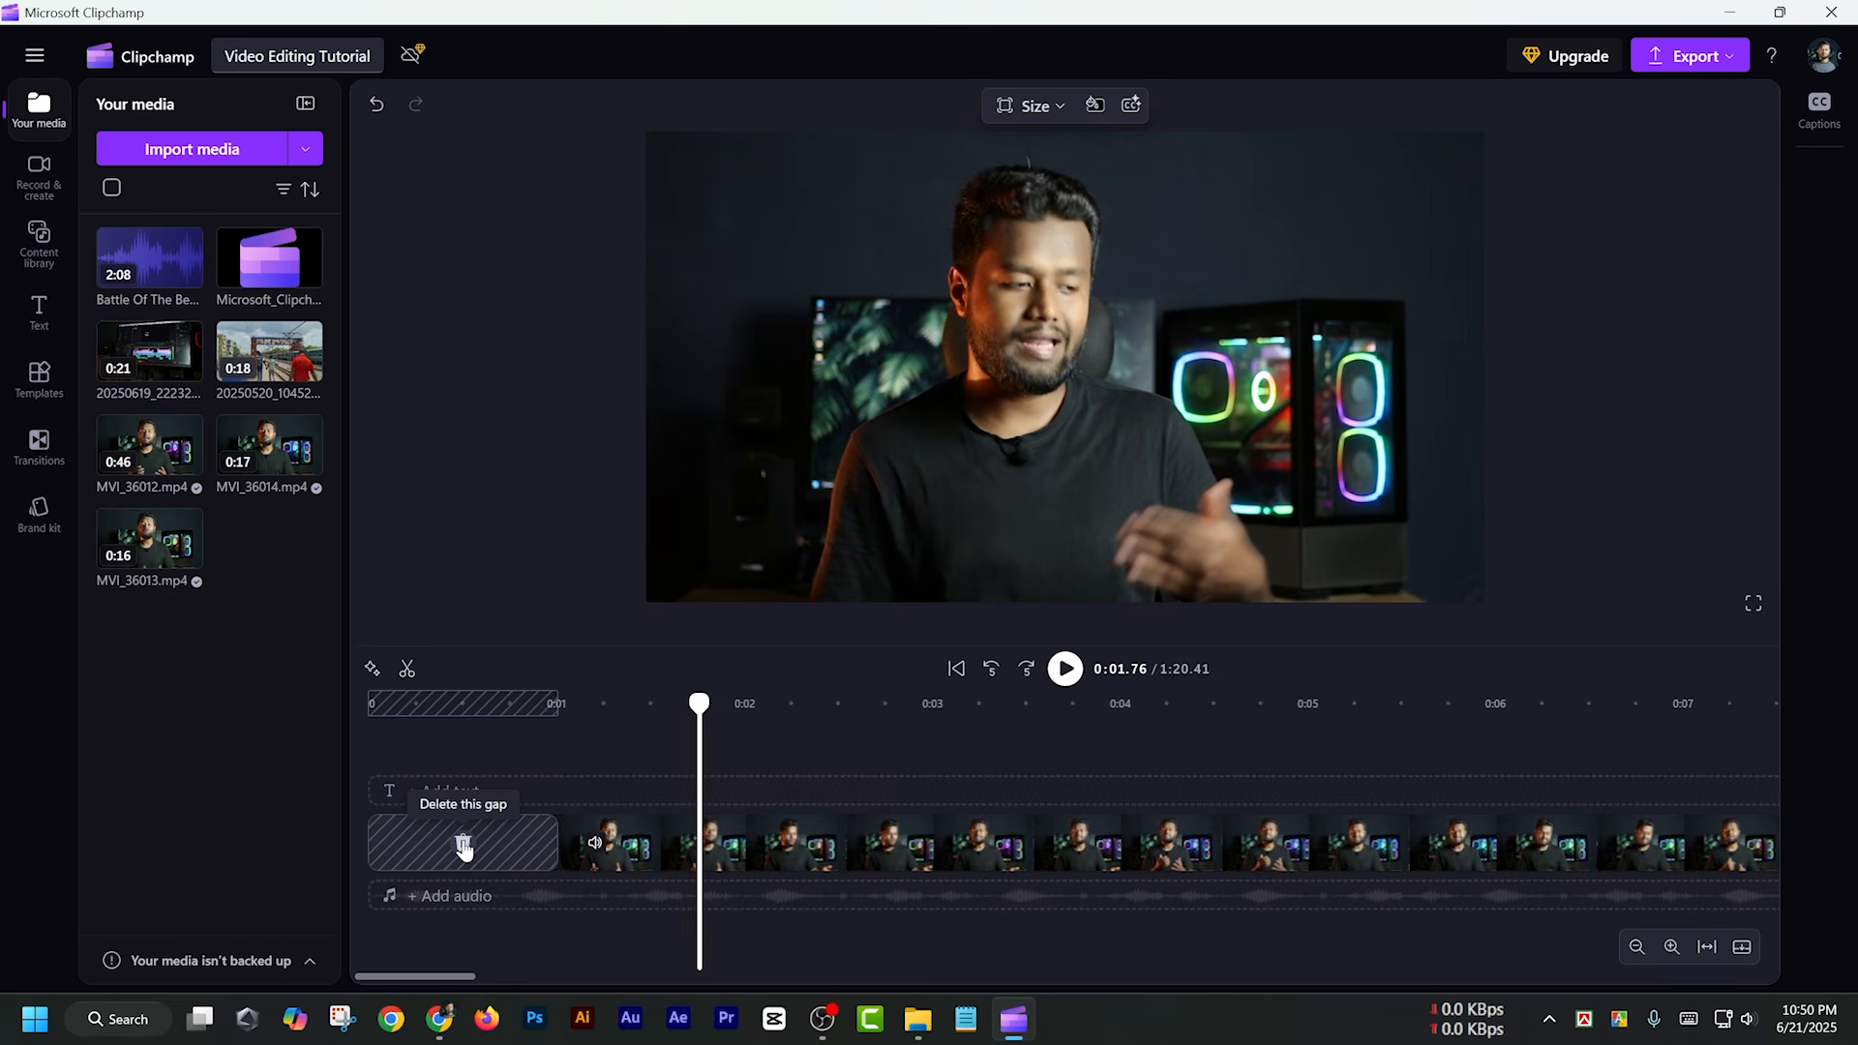
pyautogui.click(463, 848)
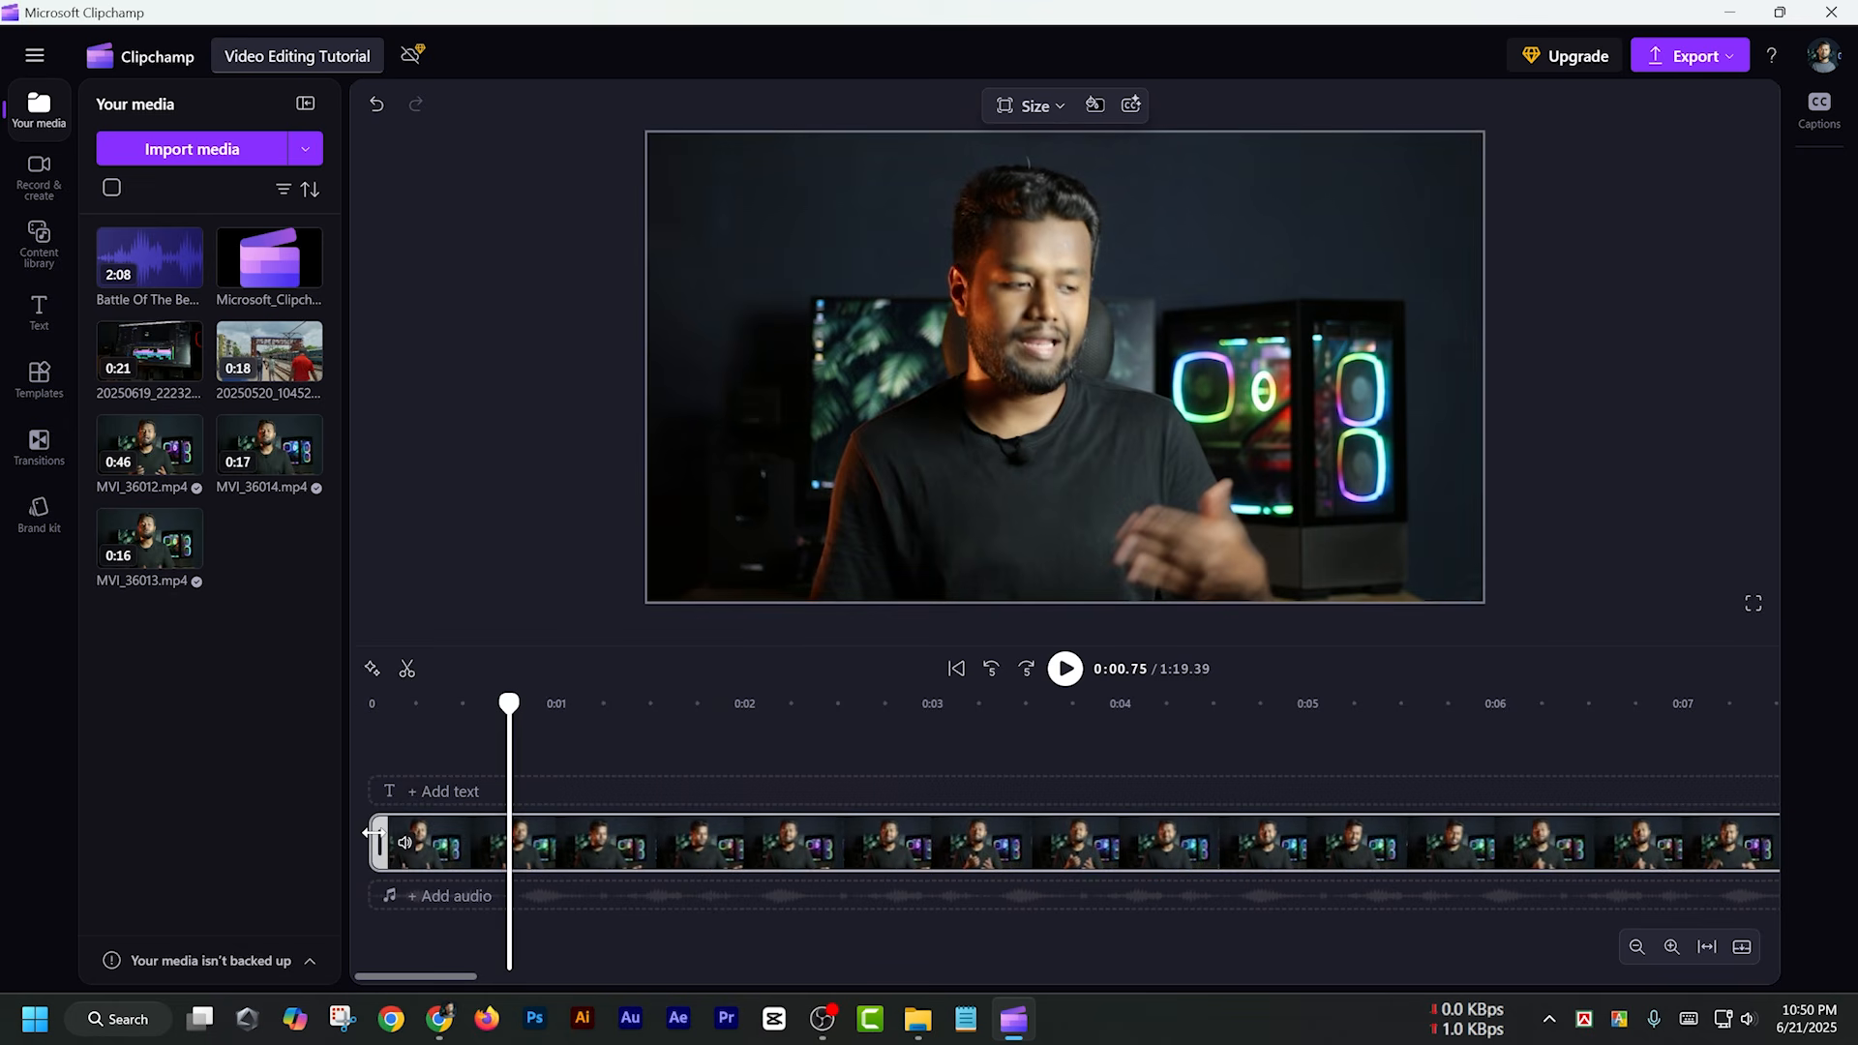
# Split the remaining MVI_36012.mp4 clip at 0:02.74
pyautogui.moveTo(393, 706); pyautogui.dragTo(884, 736)
pyautogui.click(919, 852)
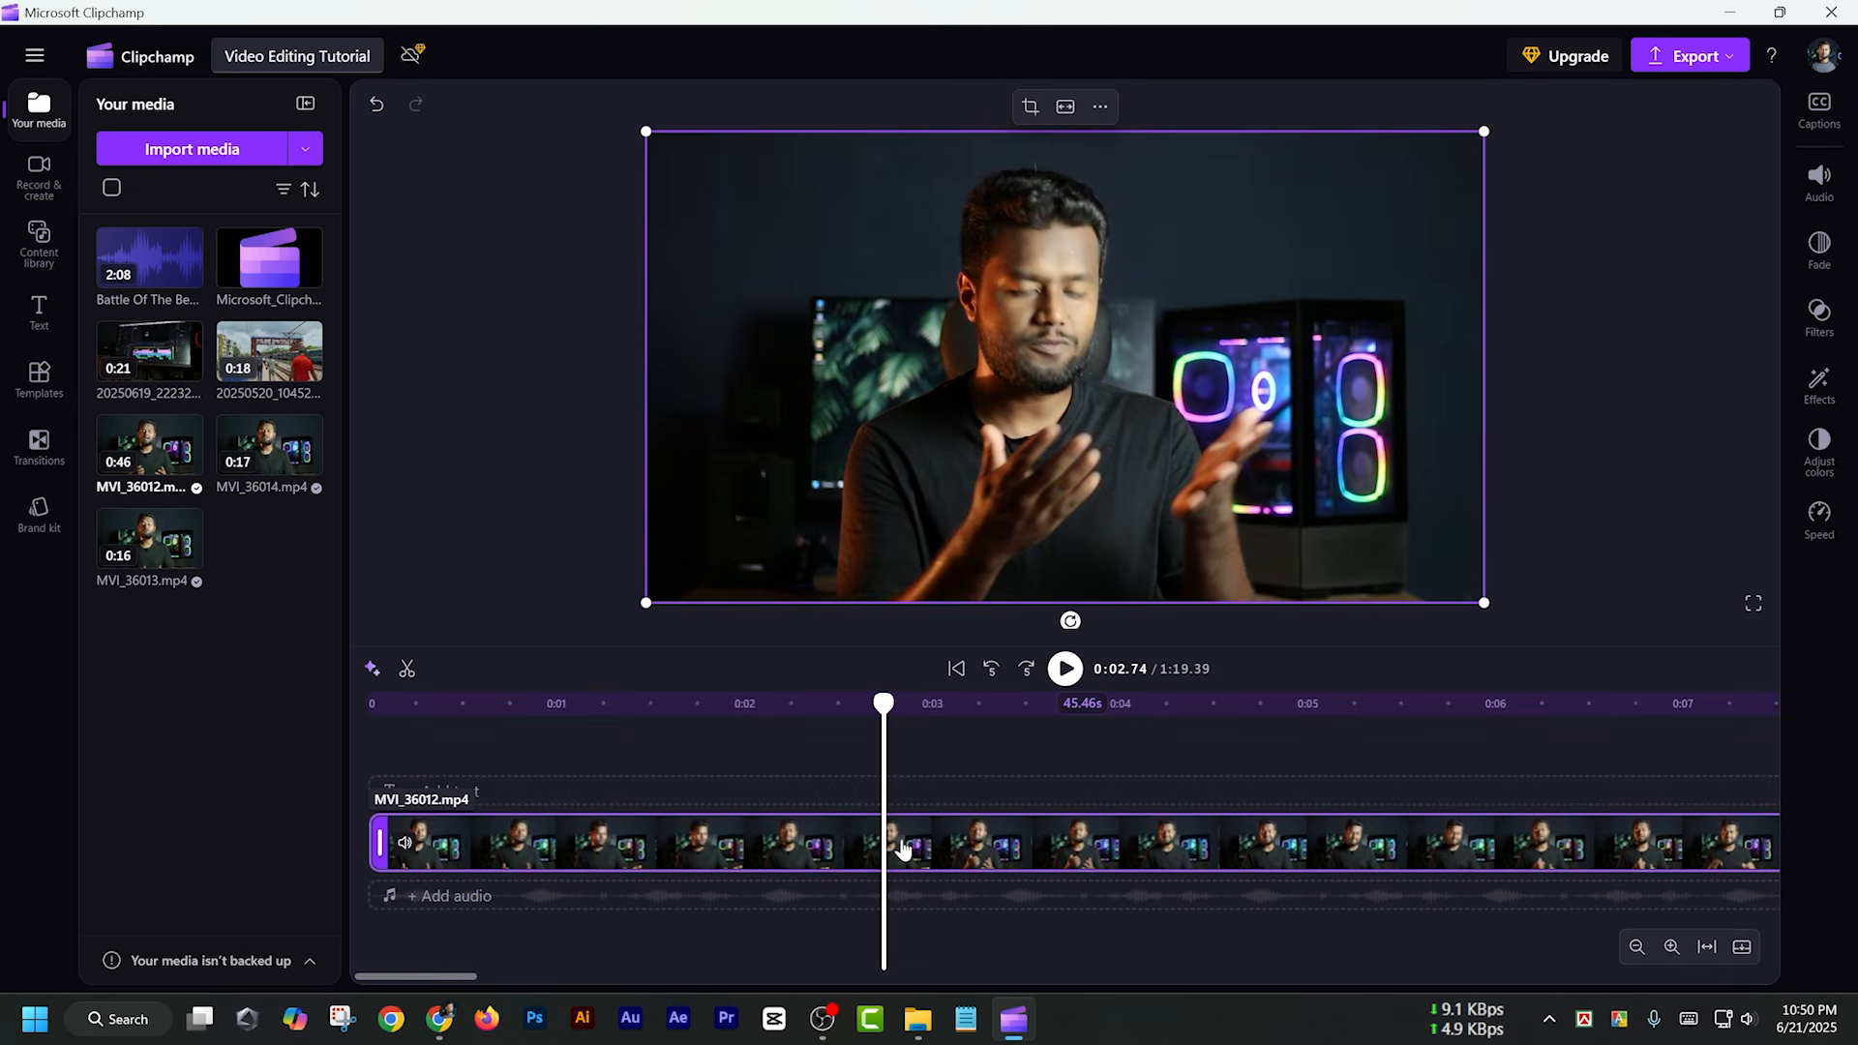
pyautogui.rightClick(902, 850)
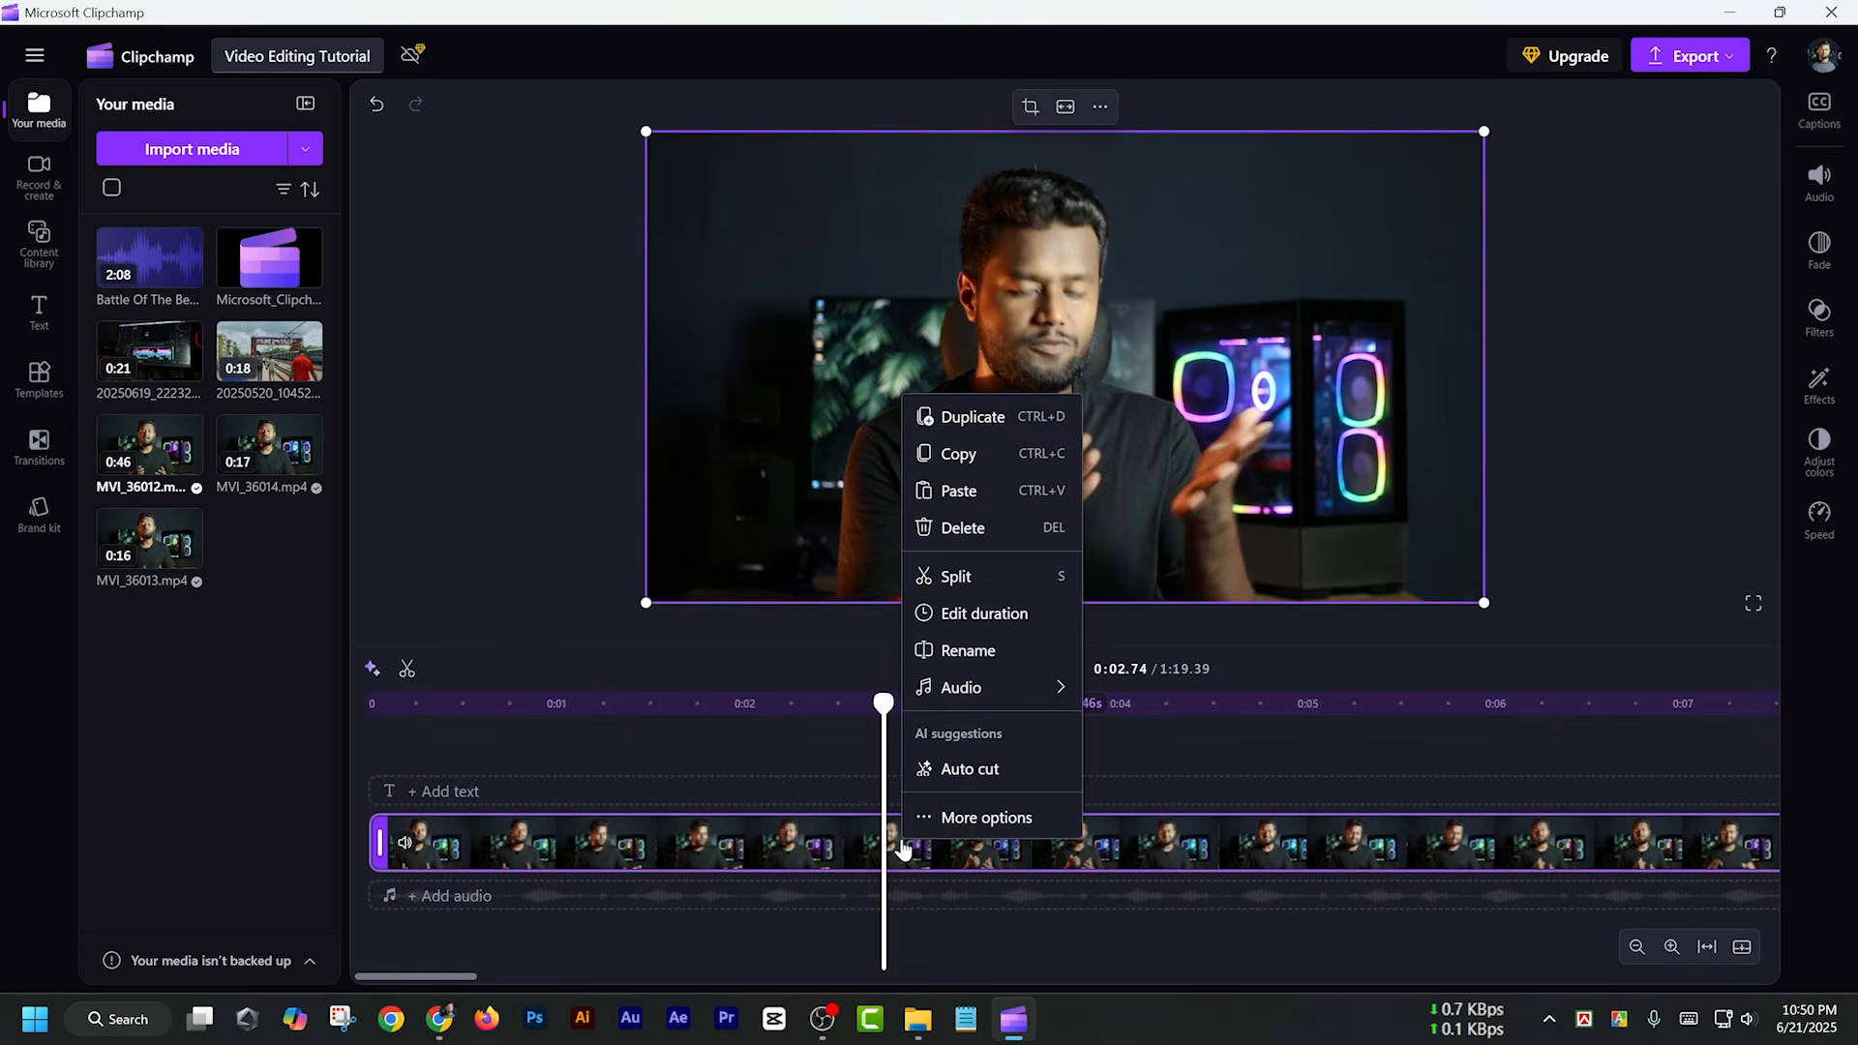
pyautogui.click(951, 576)
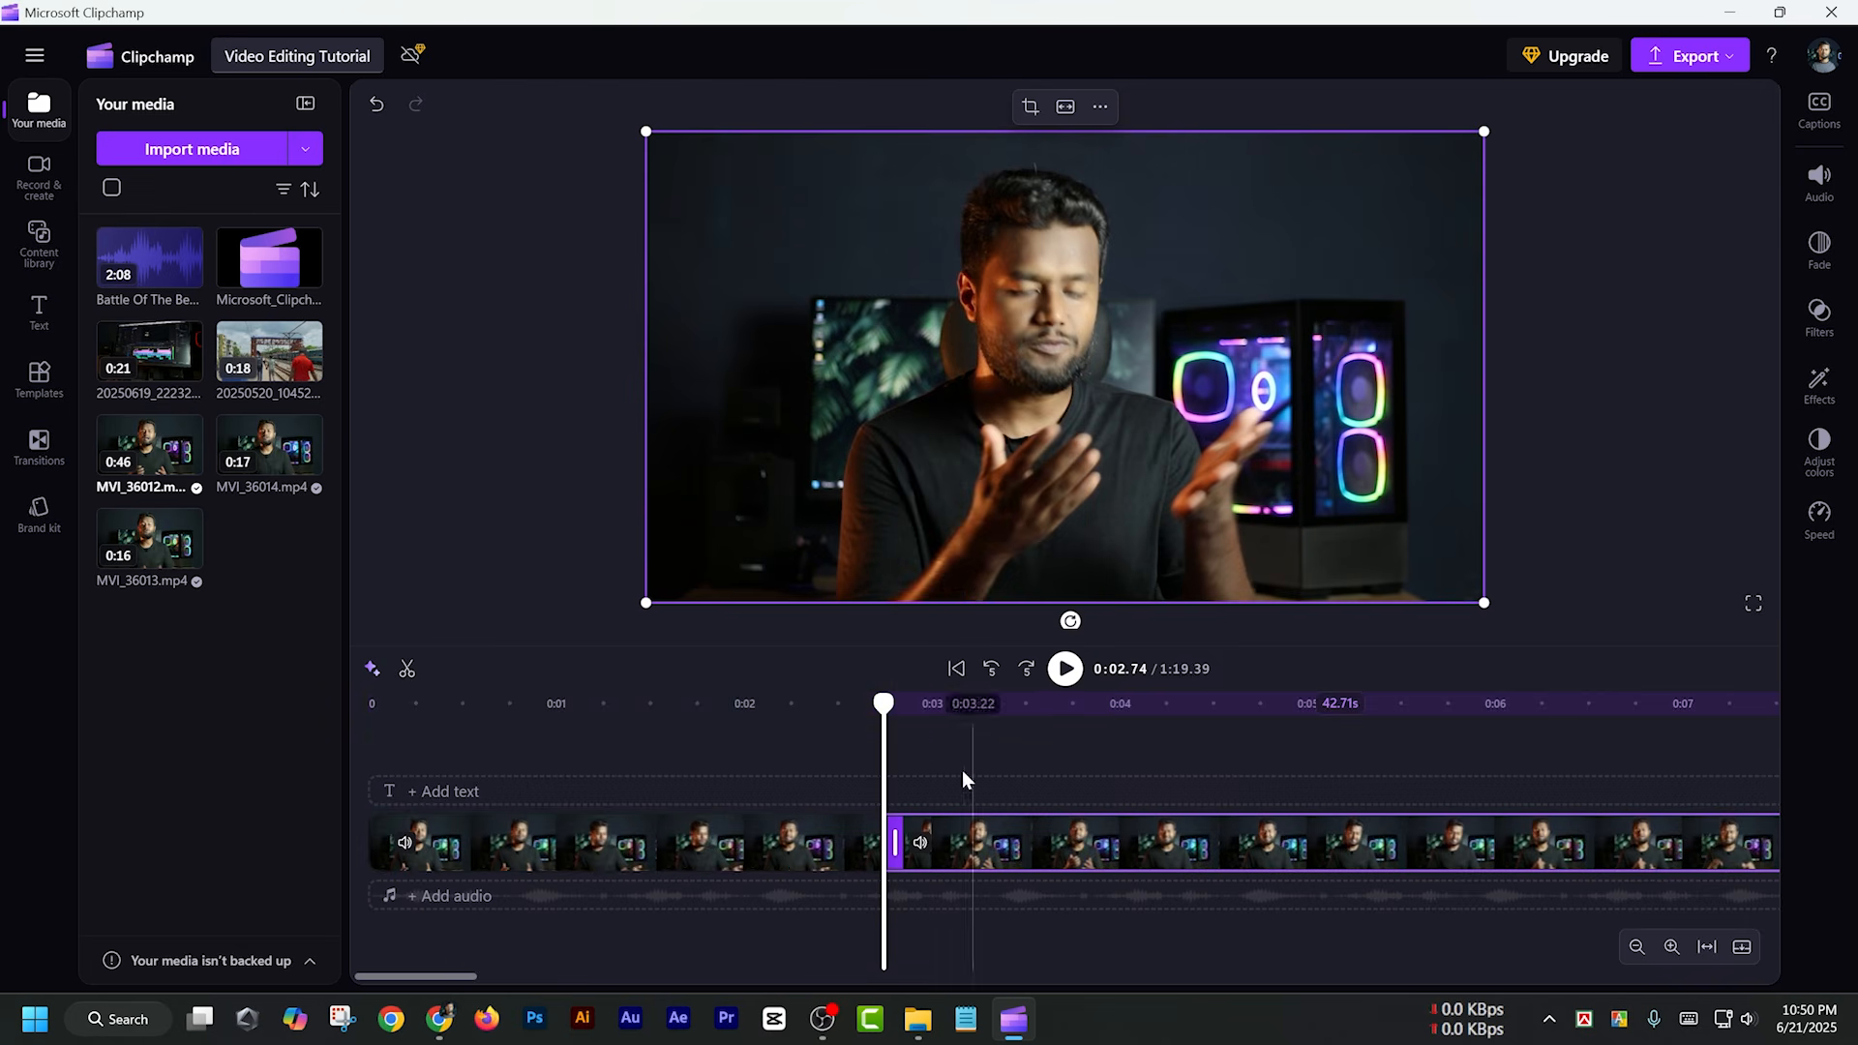
# Split the second piece of MVI_36012.mp4 at 0:05.66 and select the middle section
pyautogui.click(972, 853)
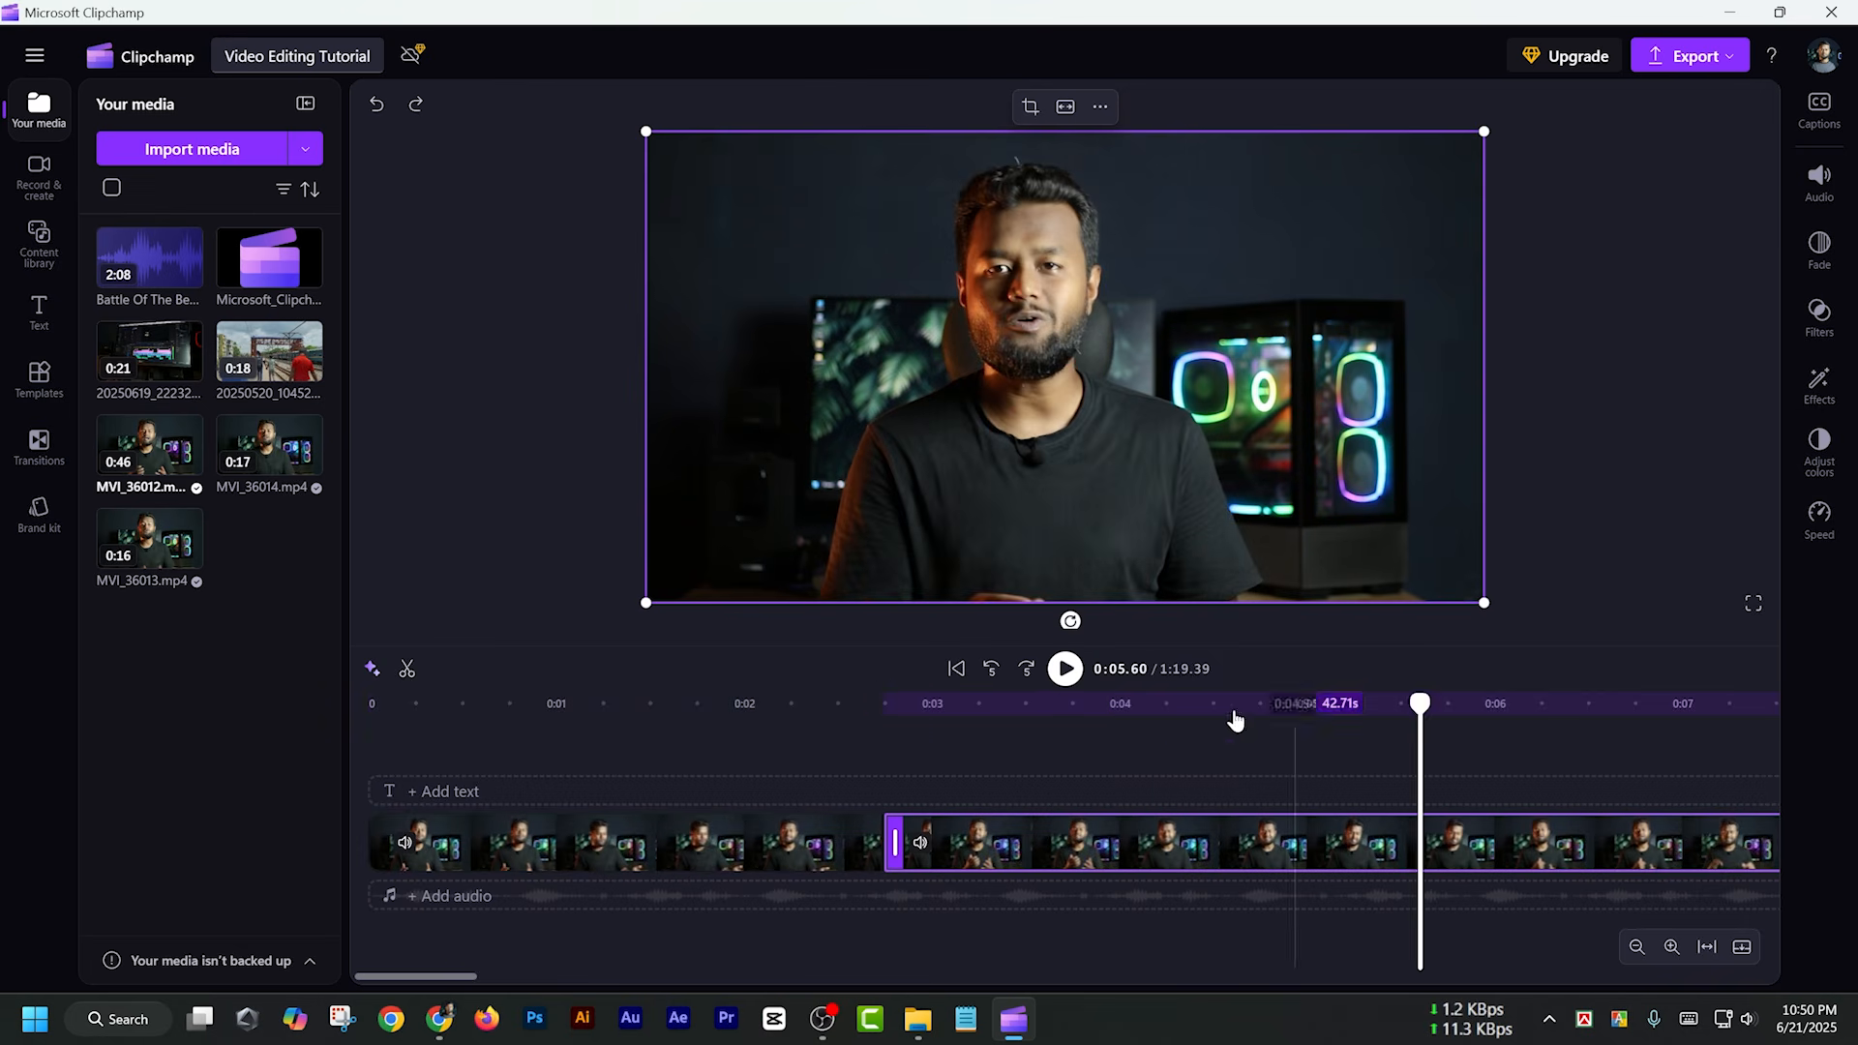
pyautogui.moveTo(1157, 706); pyautogui.dragTo(1431, 838)
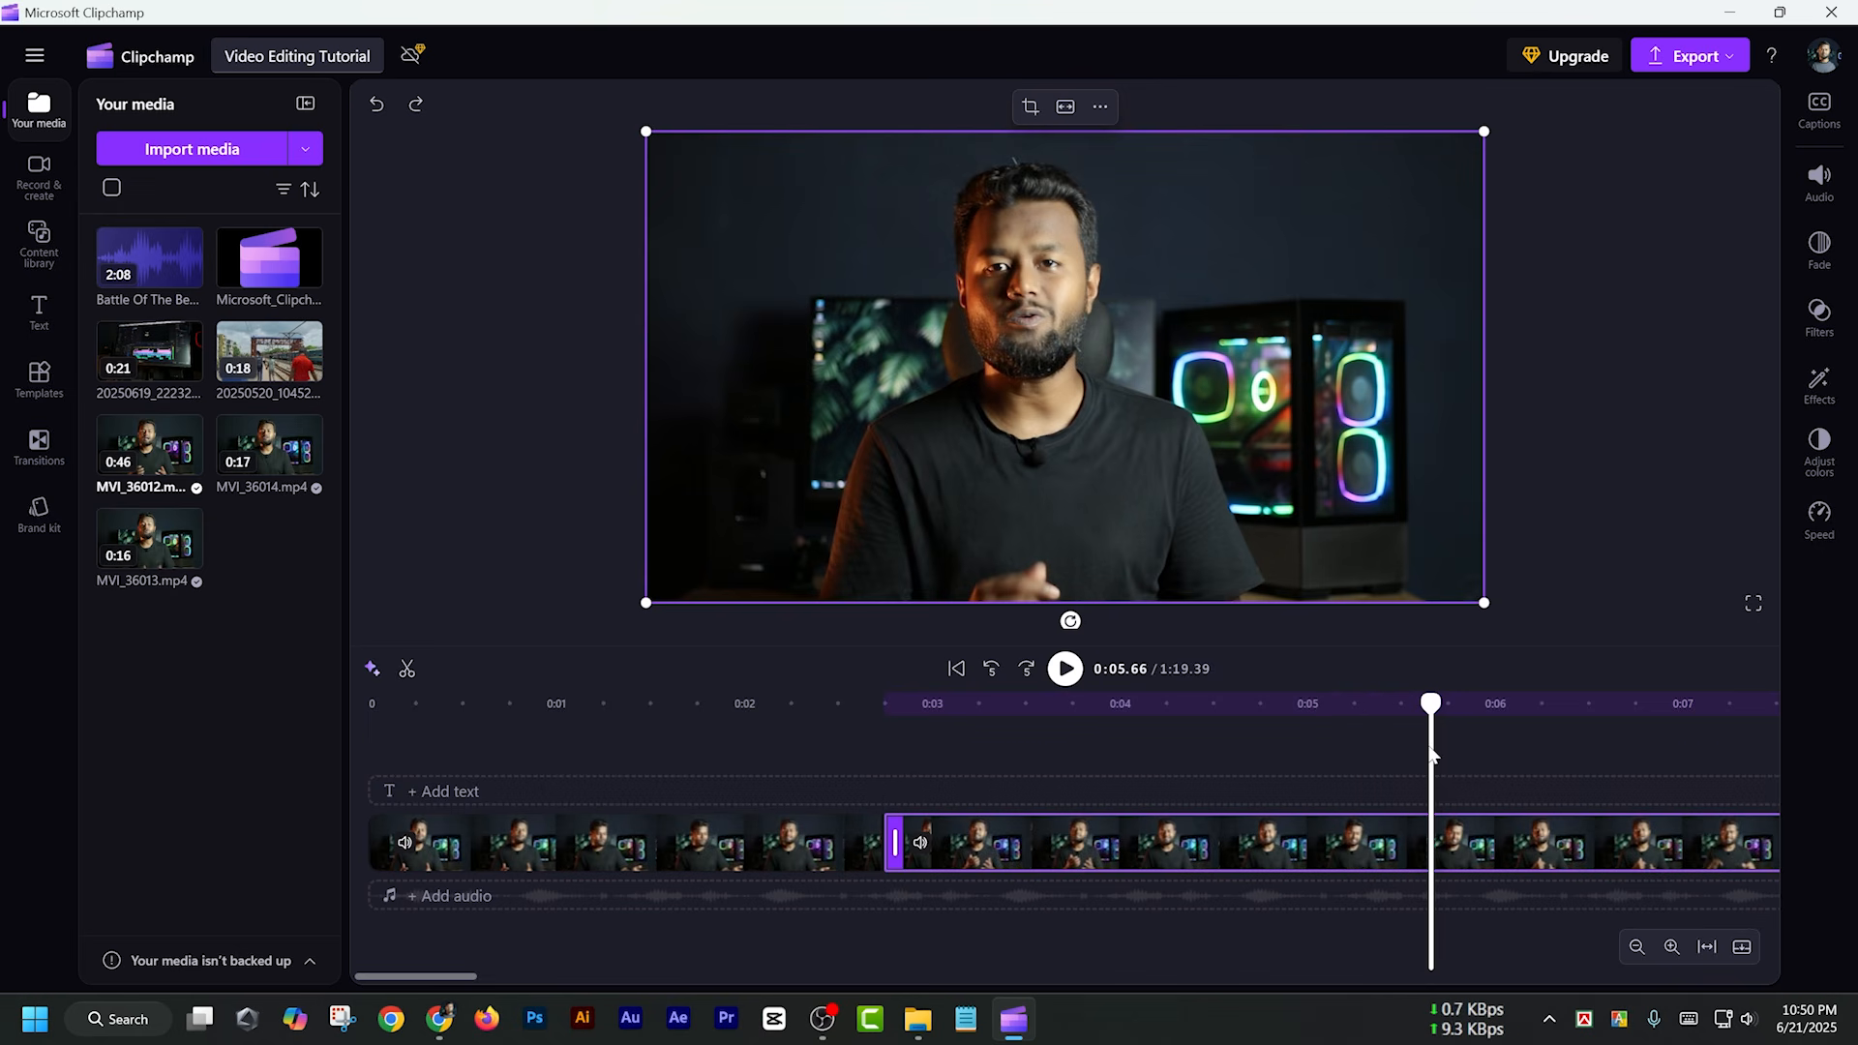
pyautogui.press('s')
pyautogui.click(1306, 851)
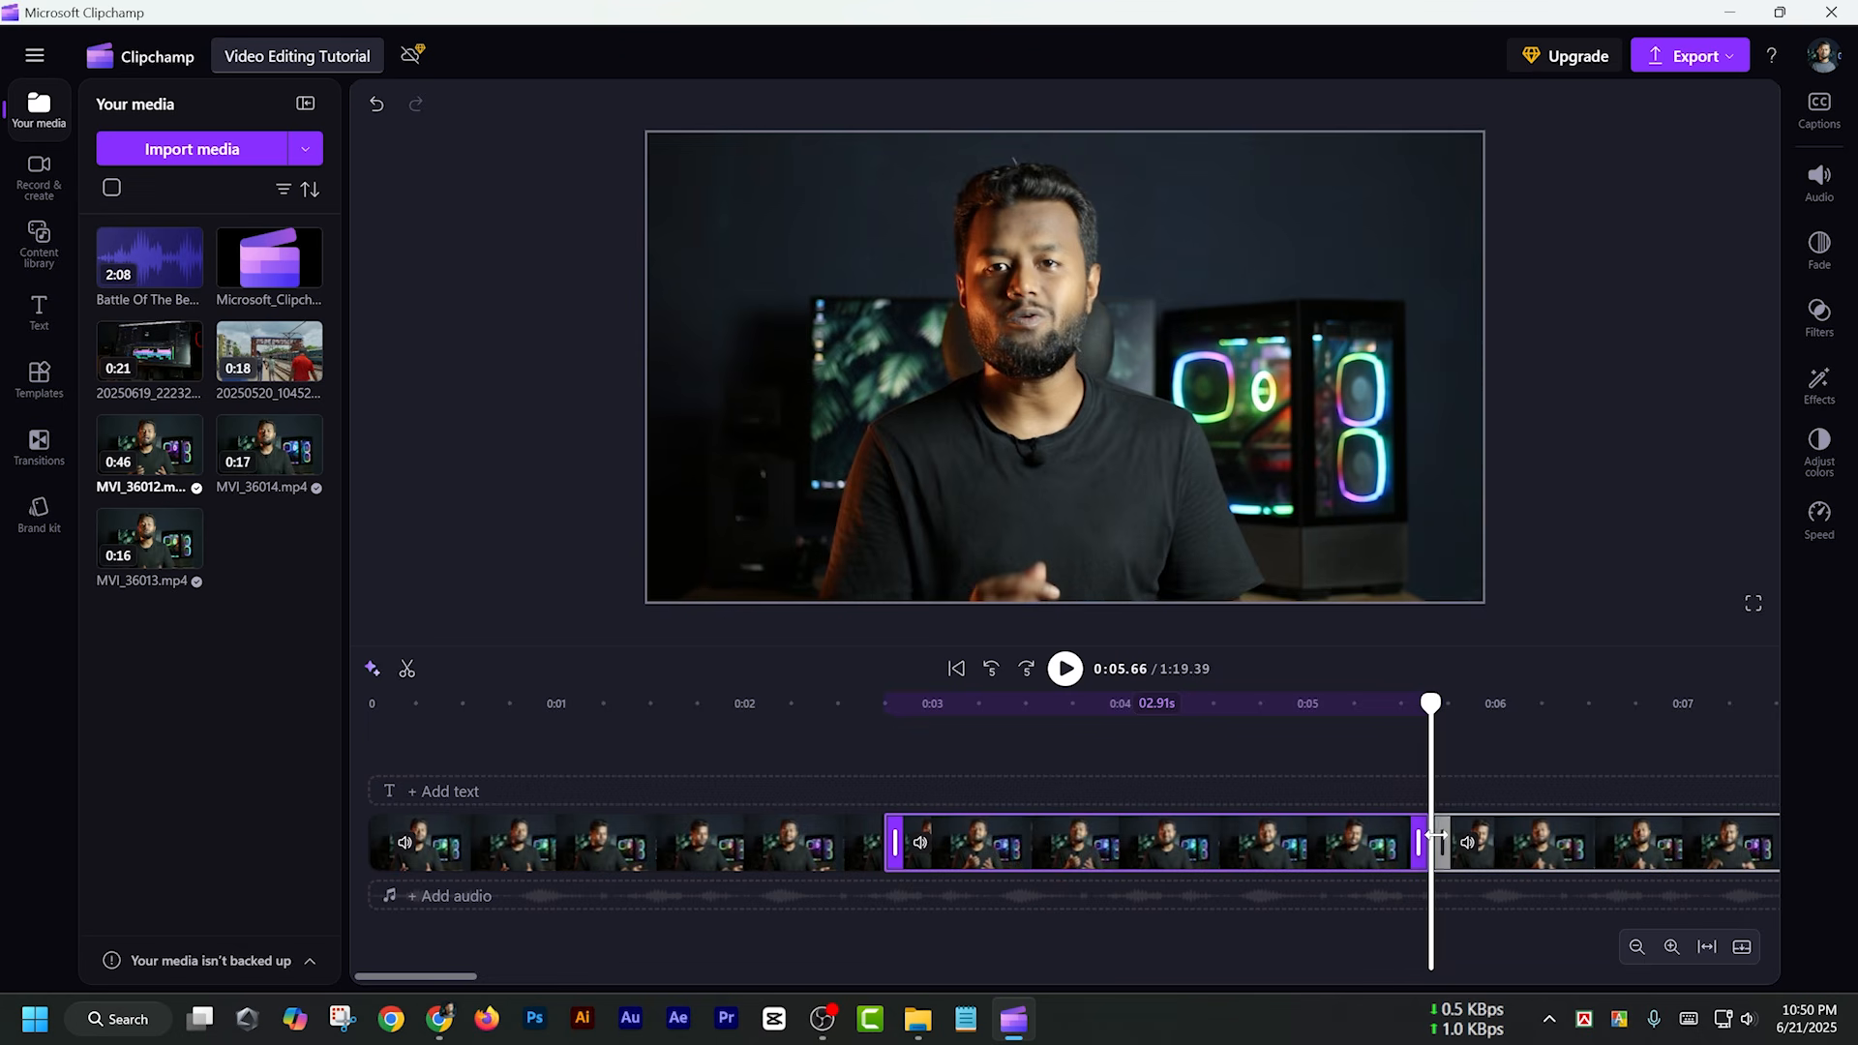
# Trim the start of the middle MVI_36012.mp4 section to a length of 2.15 s and extend its start edge back again
pyautogui.moveTo(1463, 707); pyautogui.dragTo(1561, 703)
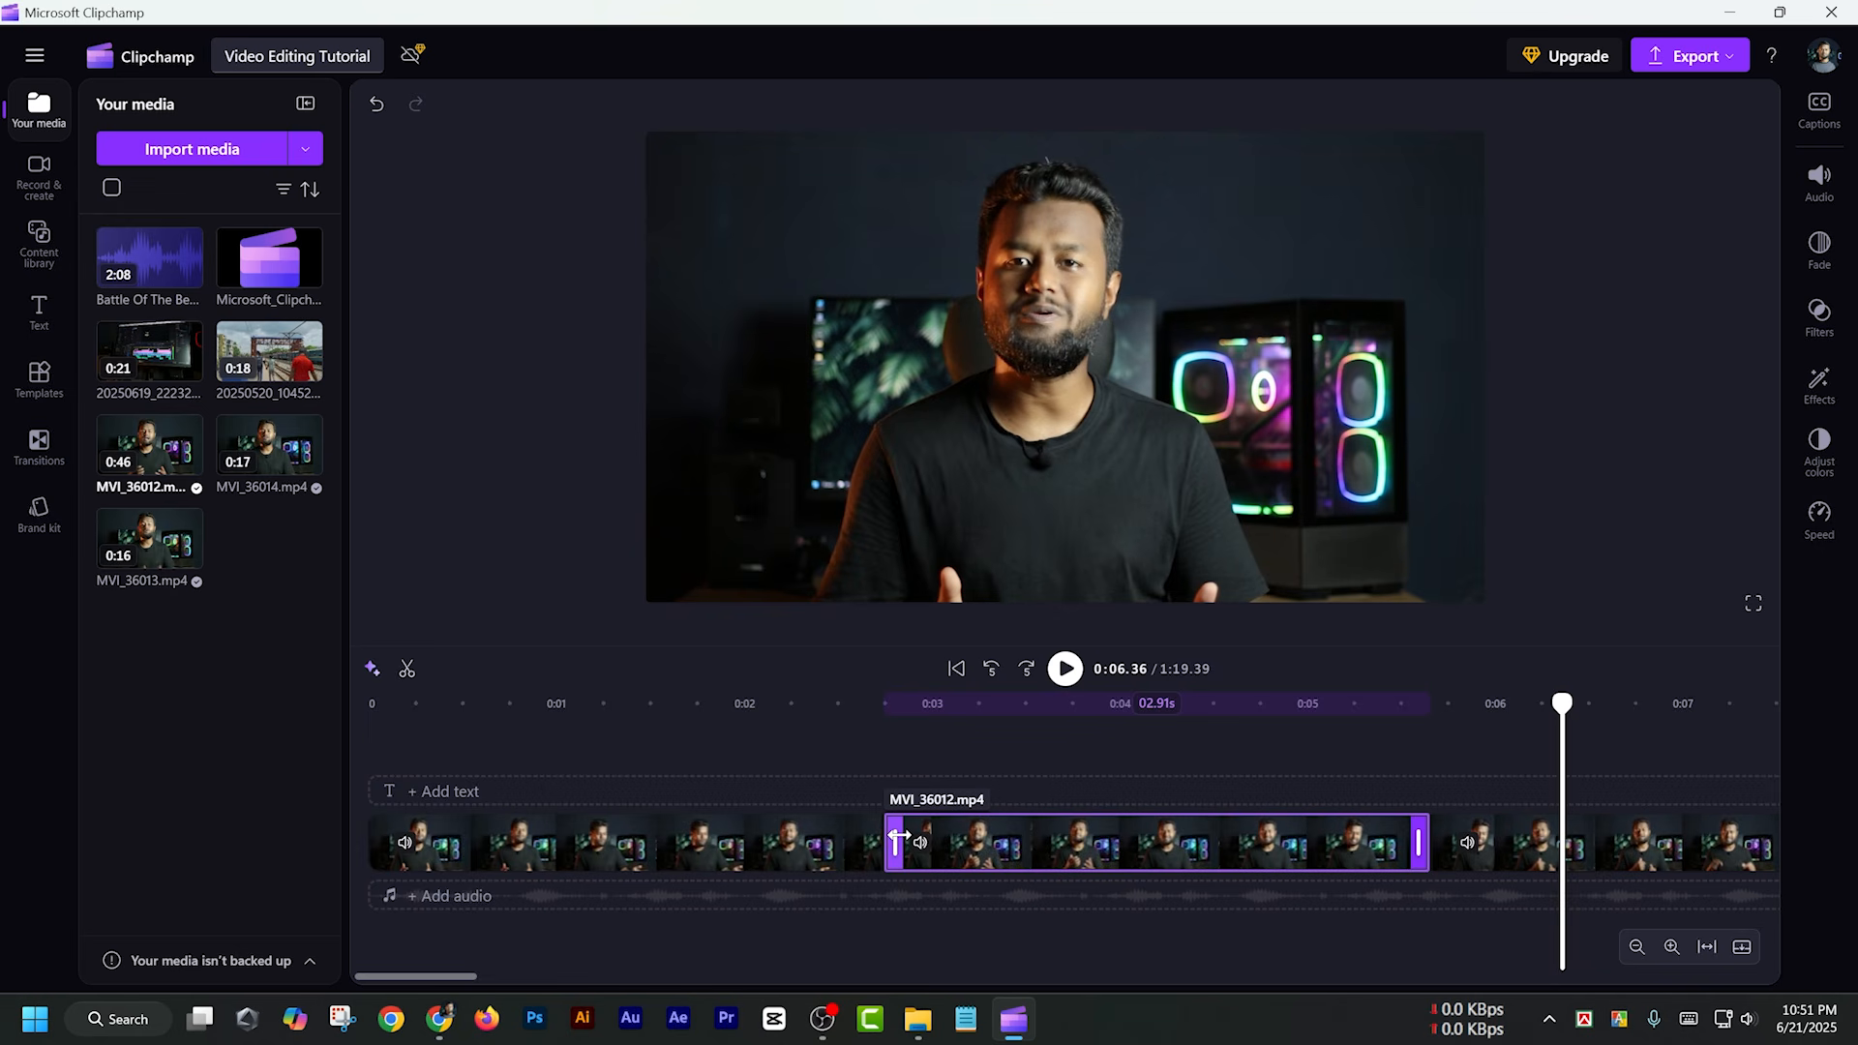
pyautogui.moveTo(898, 840); pyautogui.dragTo(1041, 838)
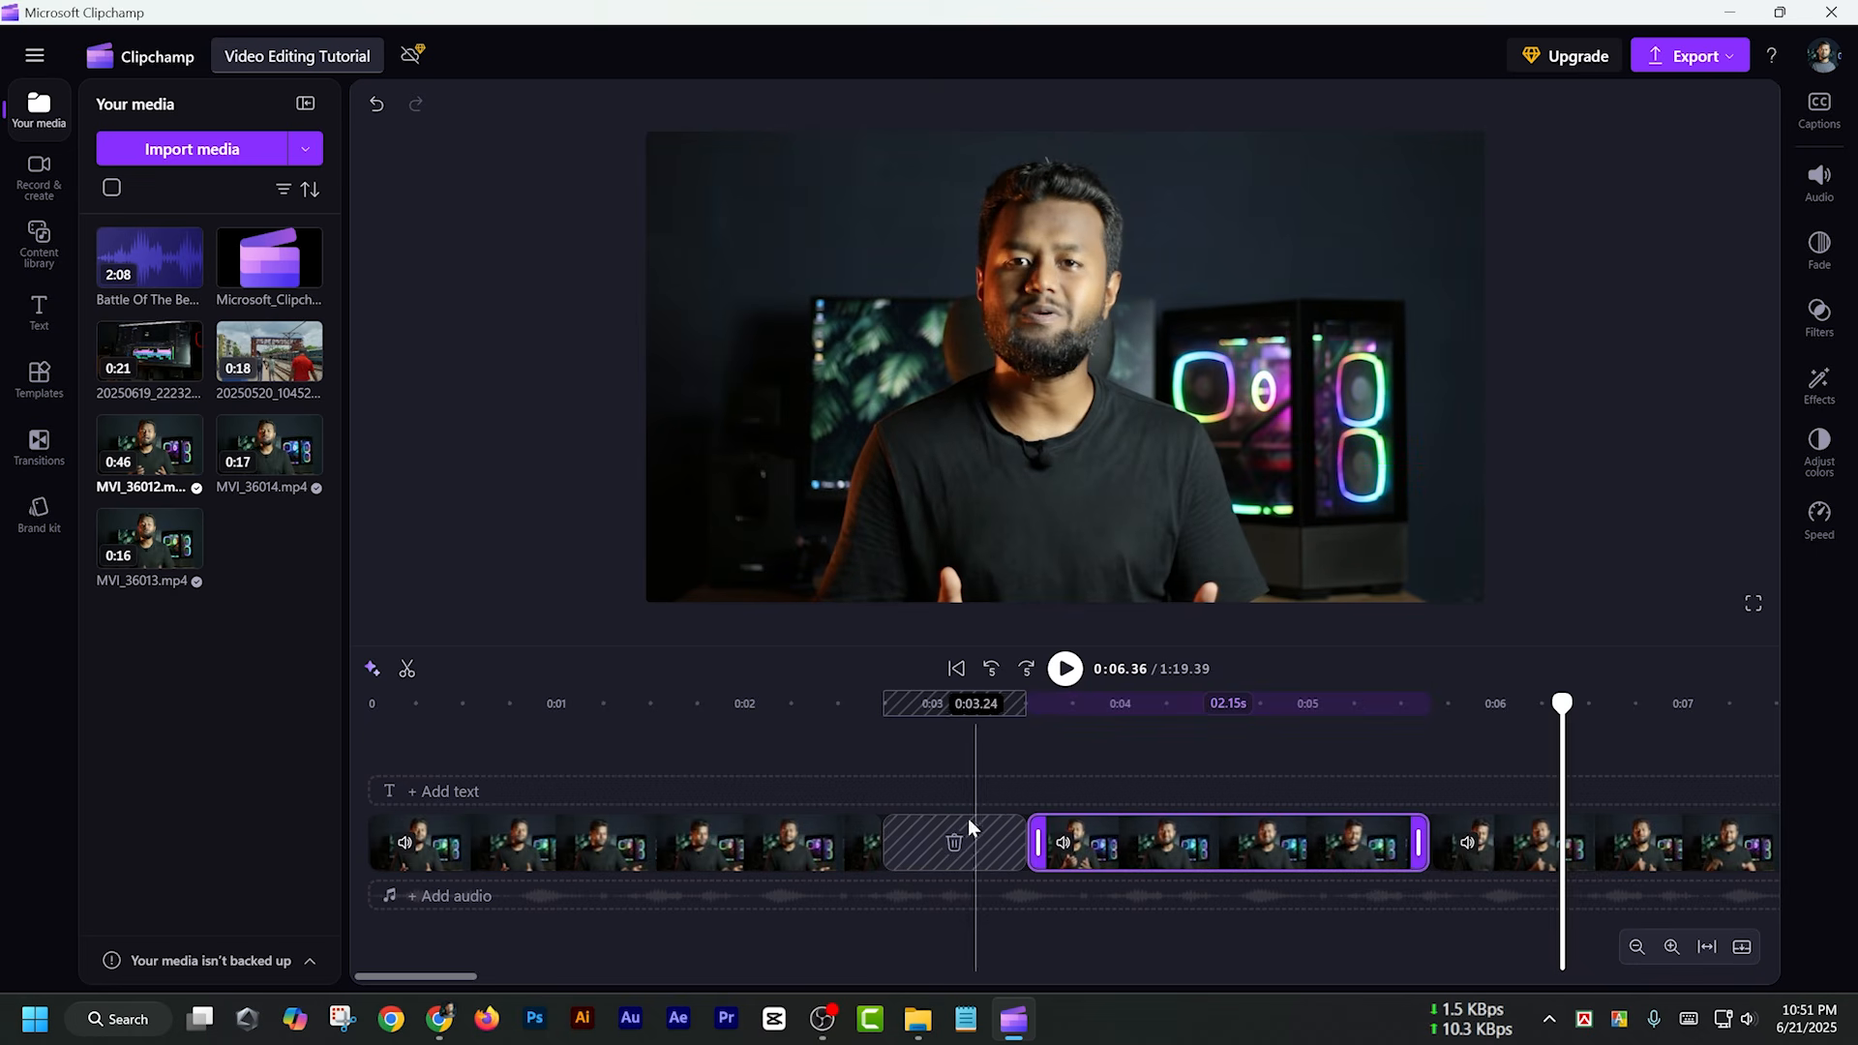
pyautogui.moveTo(1033, 841); pyautogui.dragTo(928, 844)
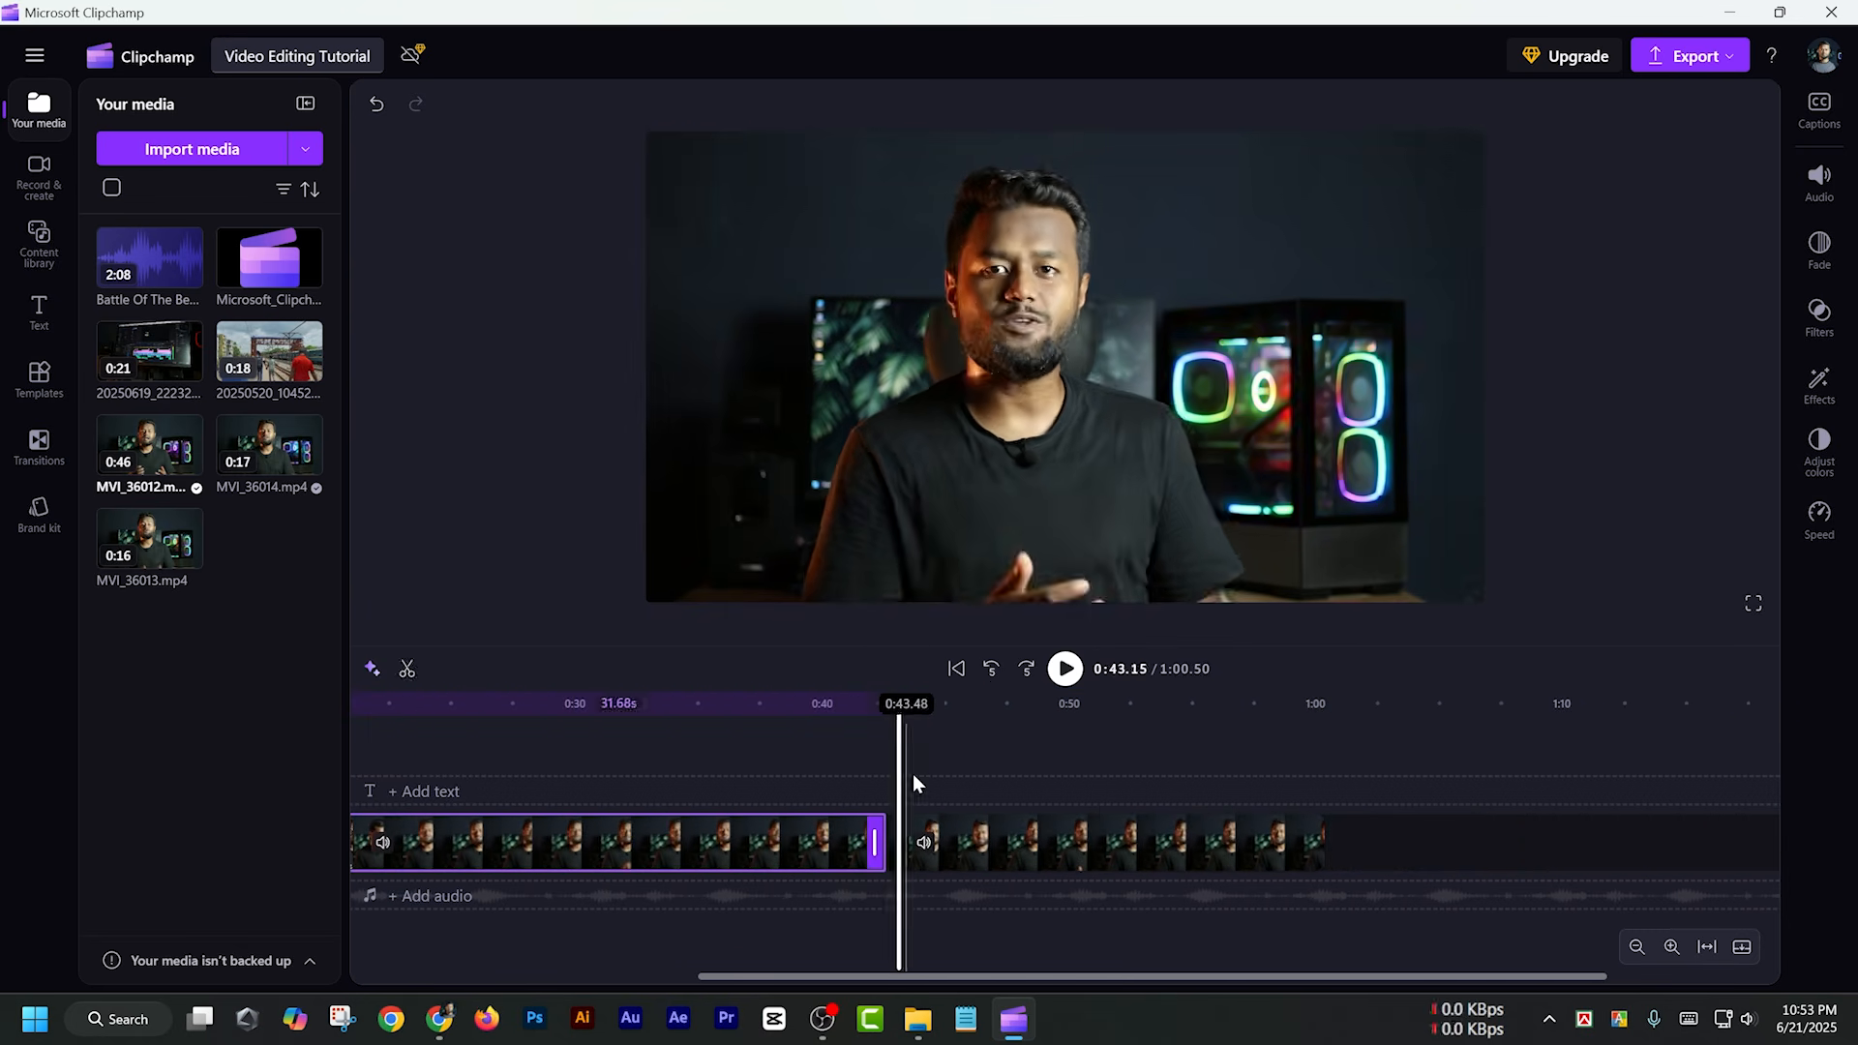
# Review the edited timeline from about 0:09, inspecting the cuts and selecting each of the four clips in turn
pyautogui.click(588, 710)
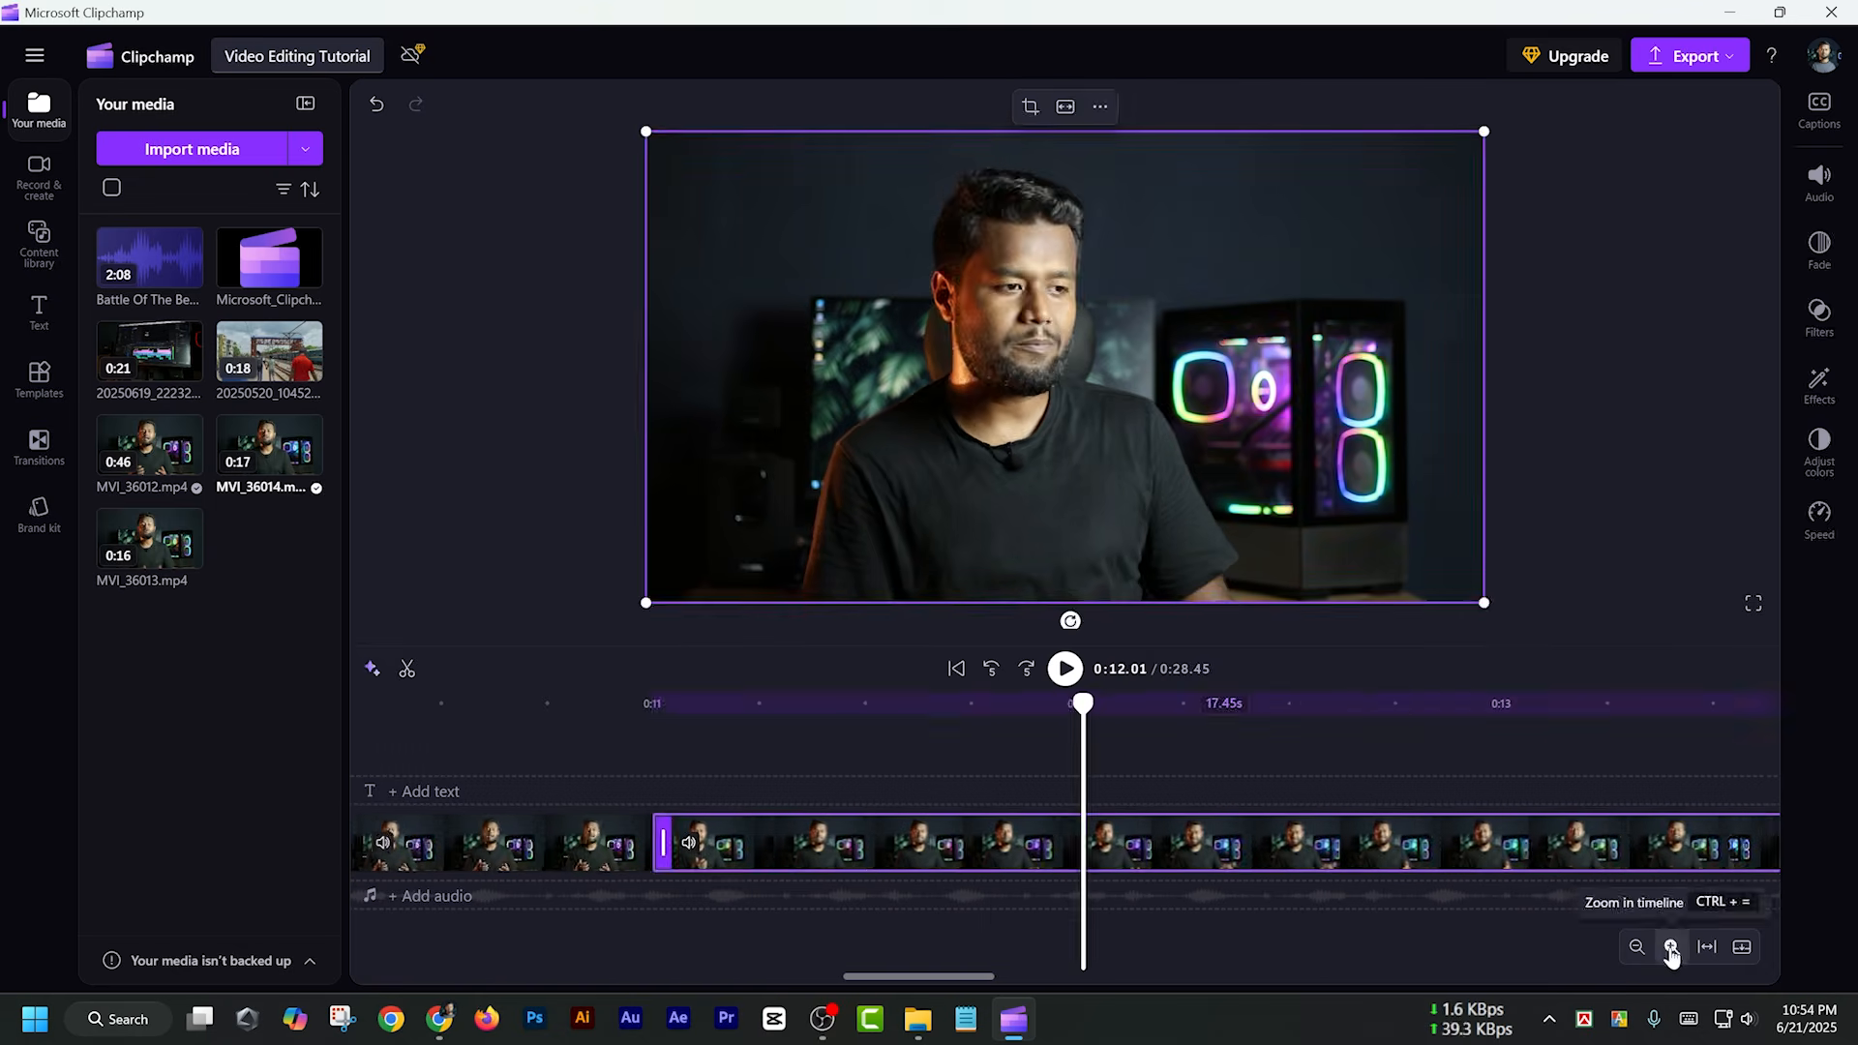
pyautogui.click(1671, 946)
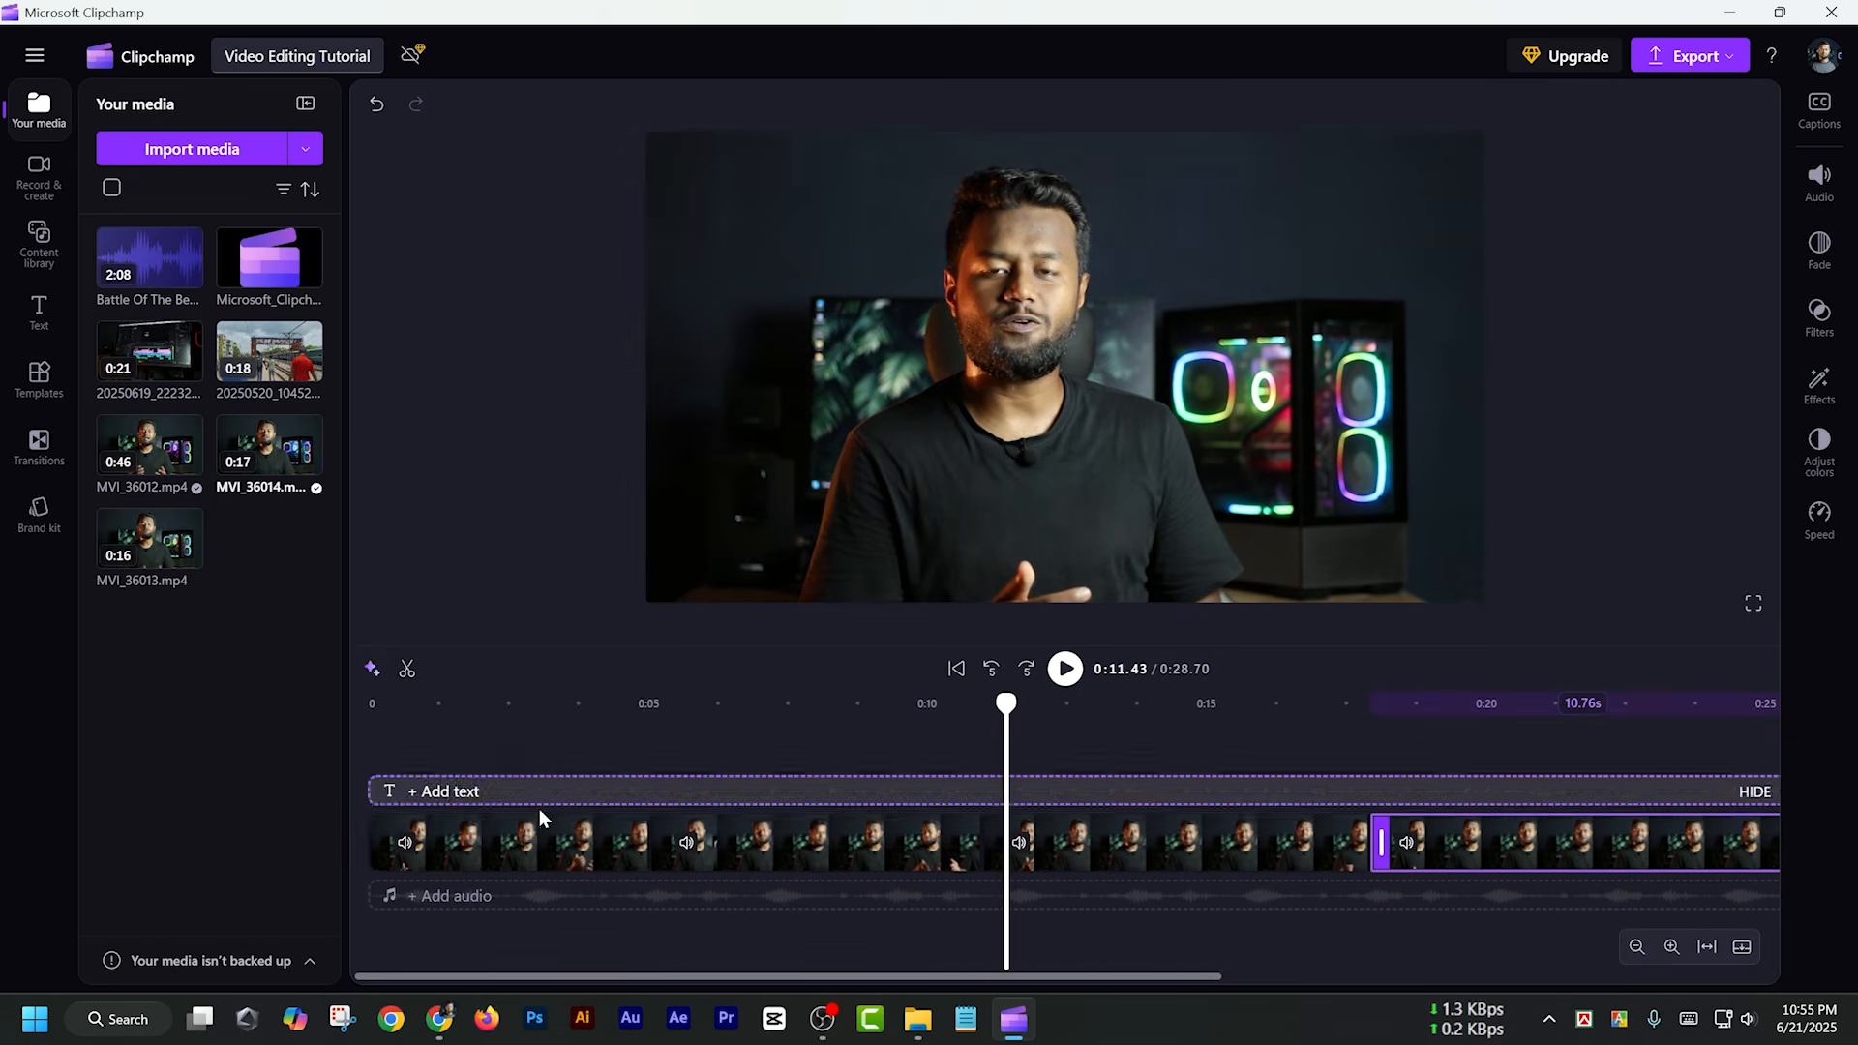
pyautogui.click(530, 843)
pyautogui.click(530, 844)
pyautogui.click(760, 854)
pyautogui.click(1182, 850)
pyautogui.click(1473, 841)
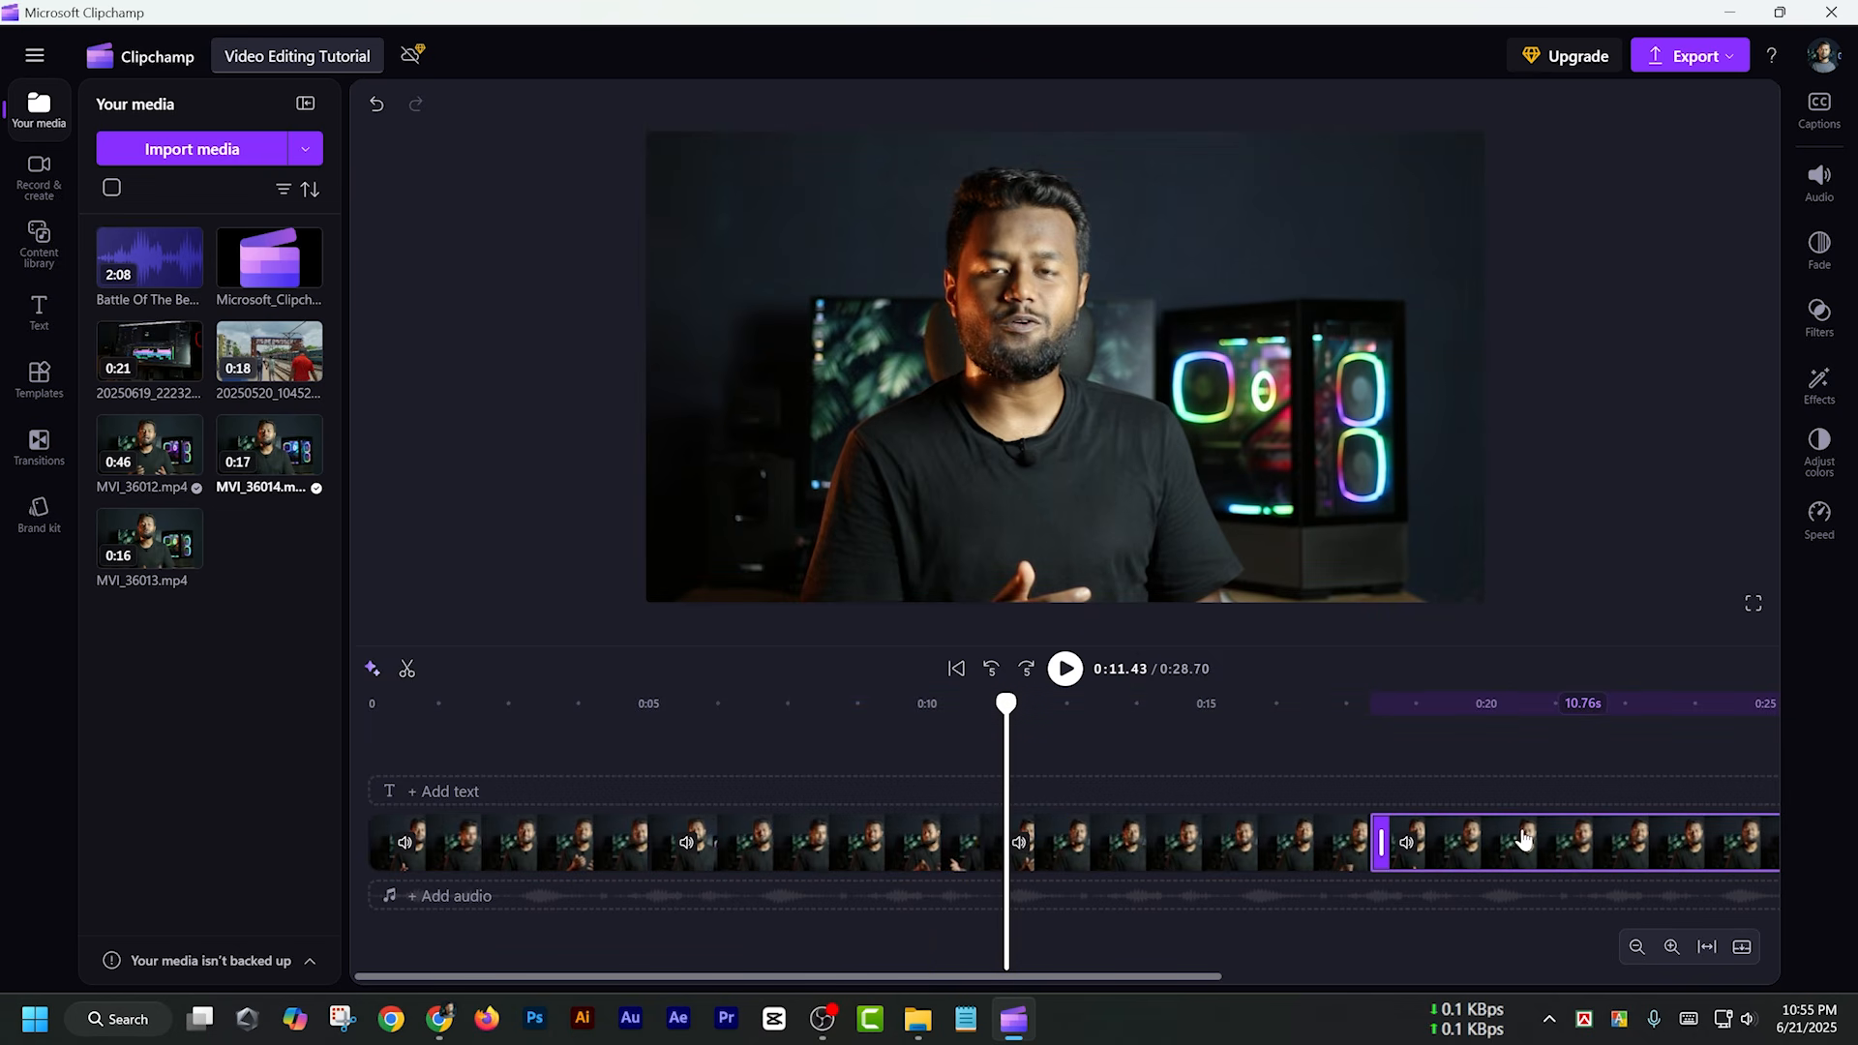
pyautogui.click(1673, 947)
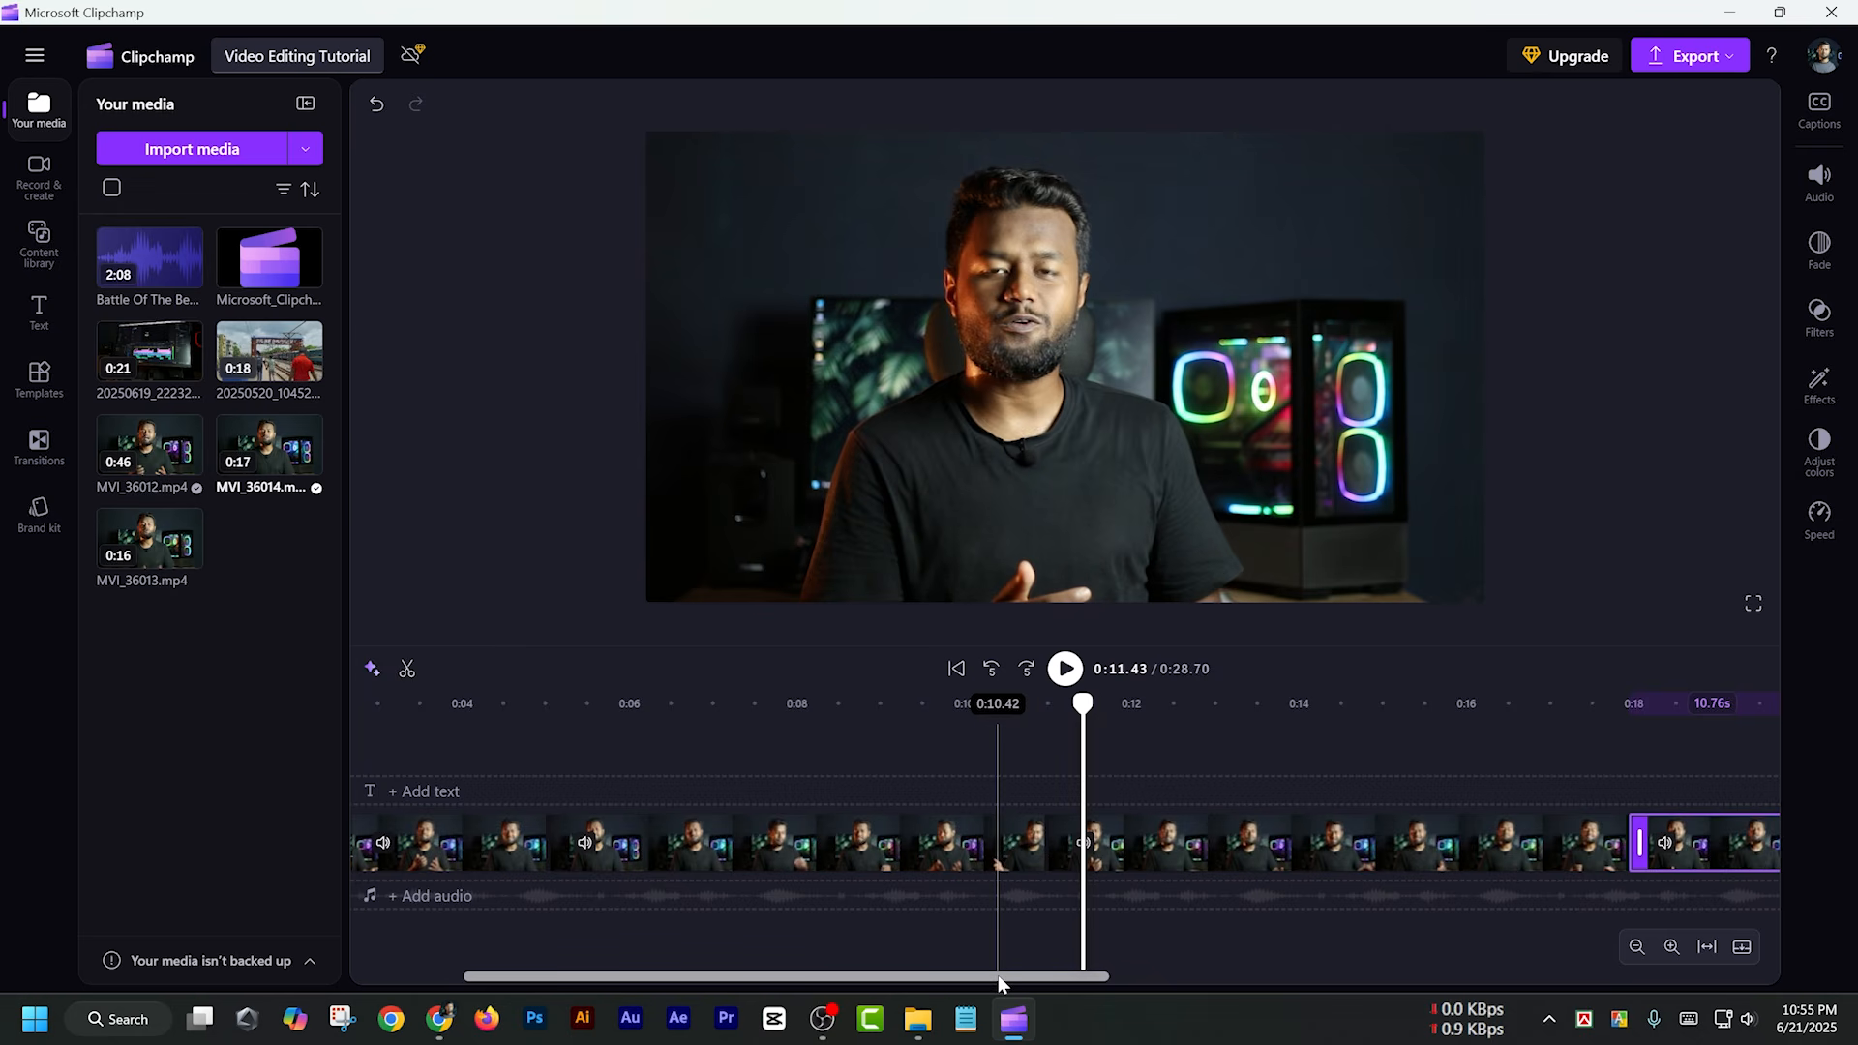
pyautogui.moveTo(999, 983); pyautogui.dragTo(695, 989)
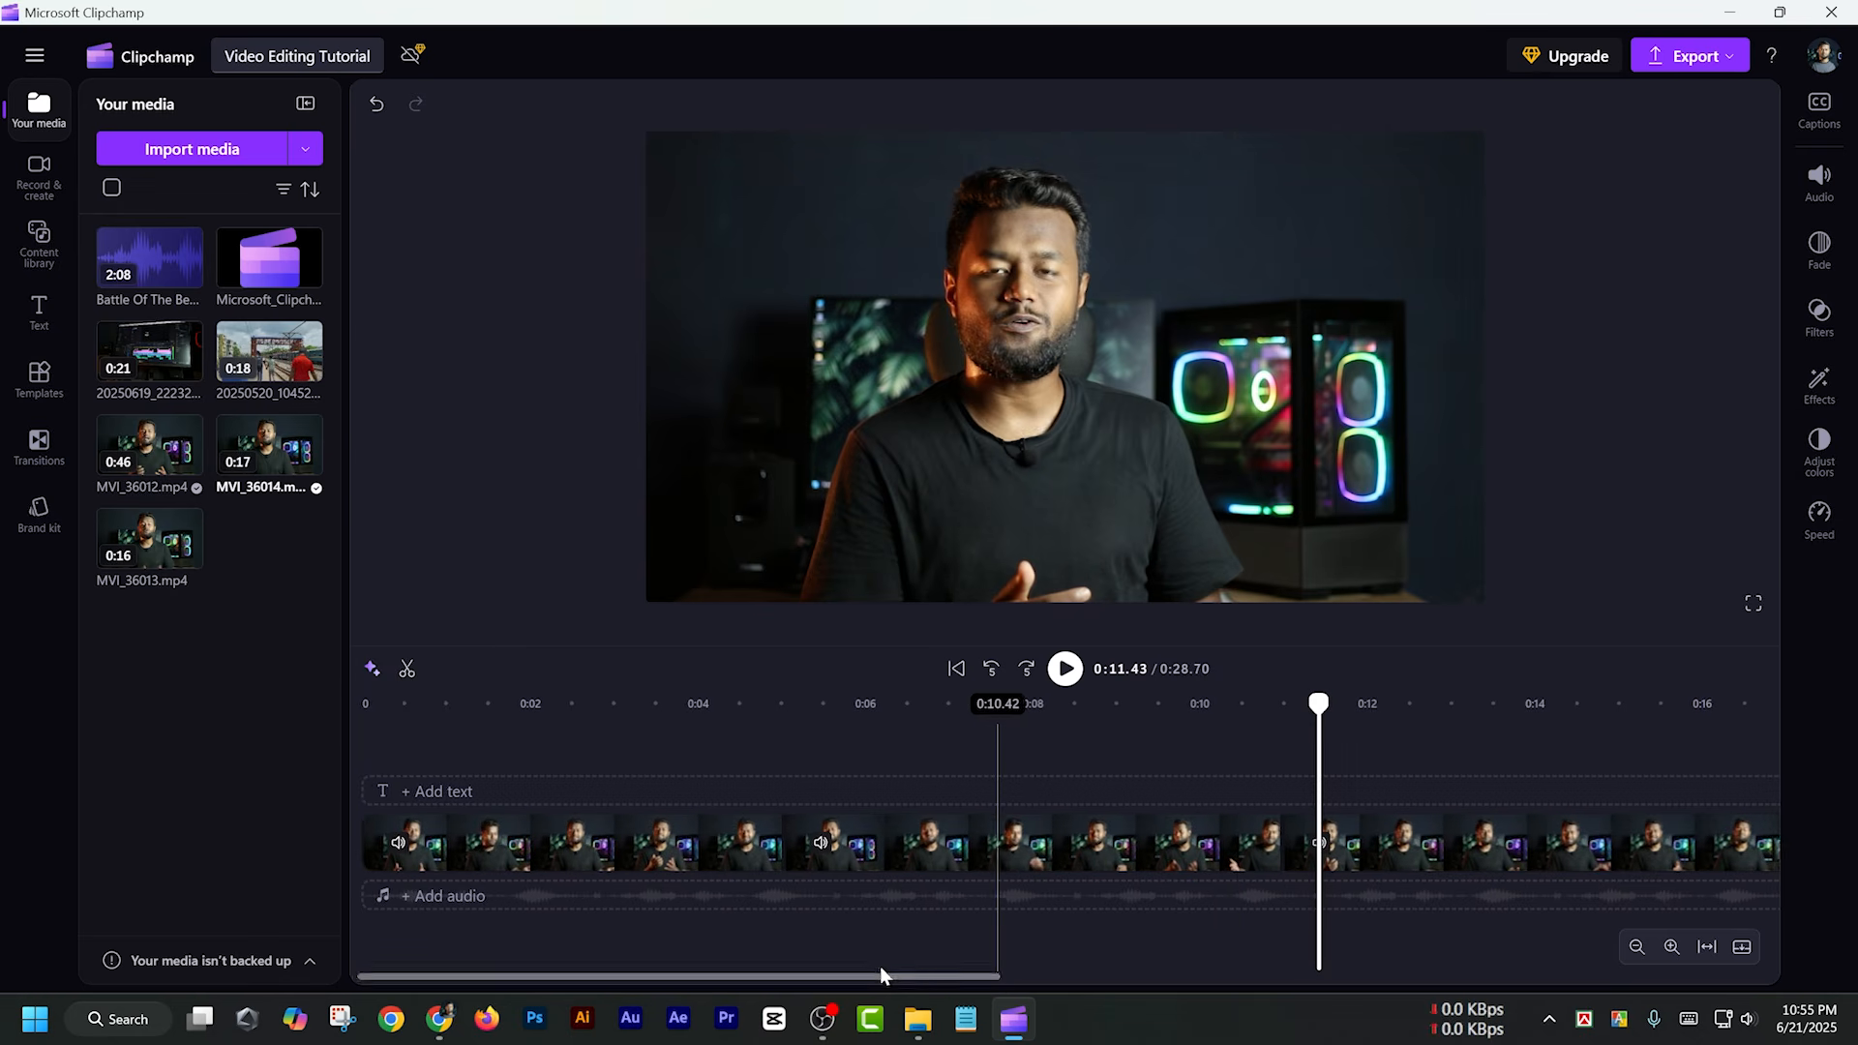
pyautogui.moveTo(879, 979)
pyautogui.mouseDown()
pyautogui.moveTo(1509, 979)
pyautogui.moveTo(897, 980)
pyautogui.mouseUp()
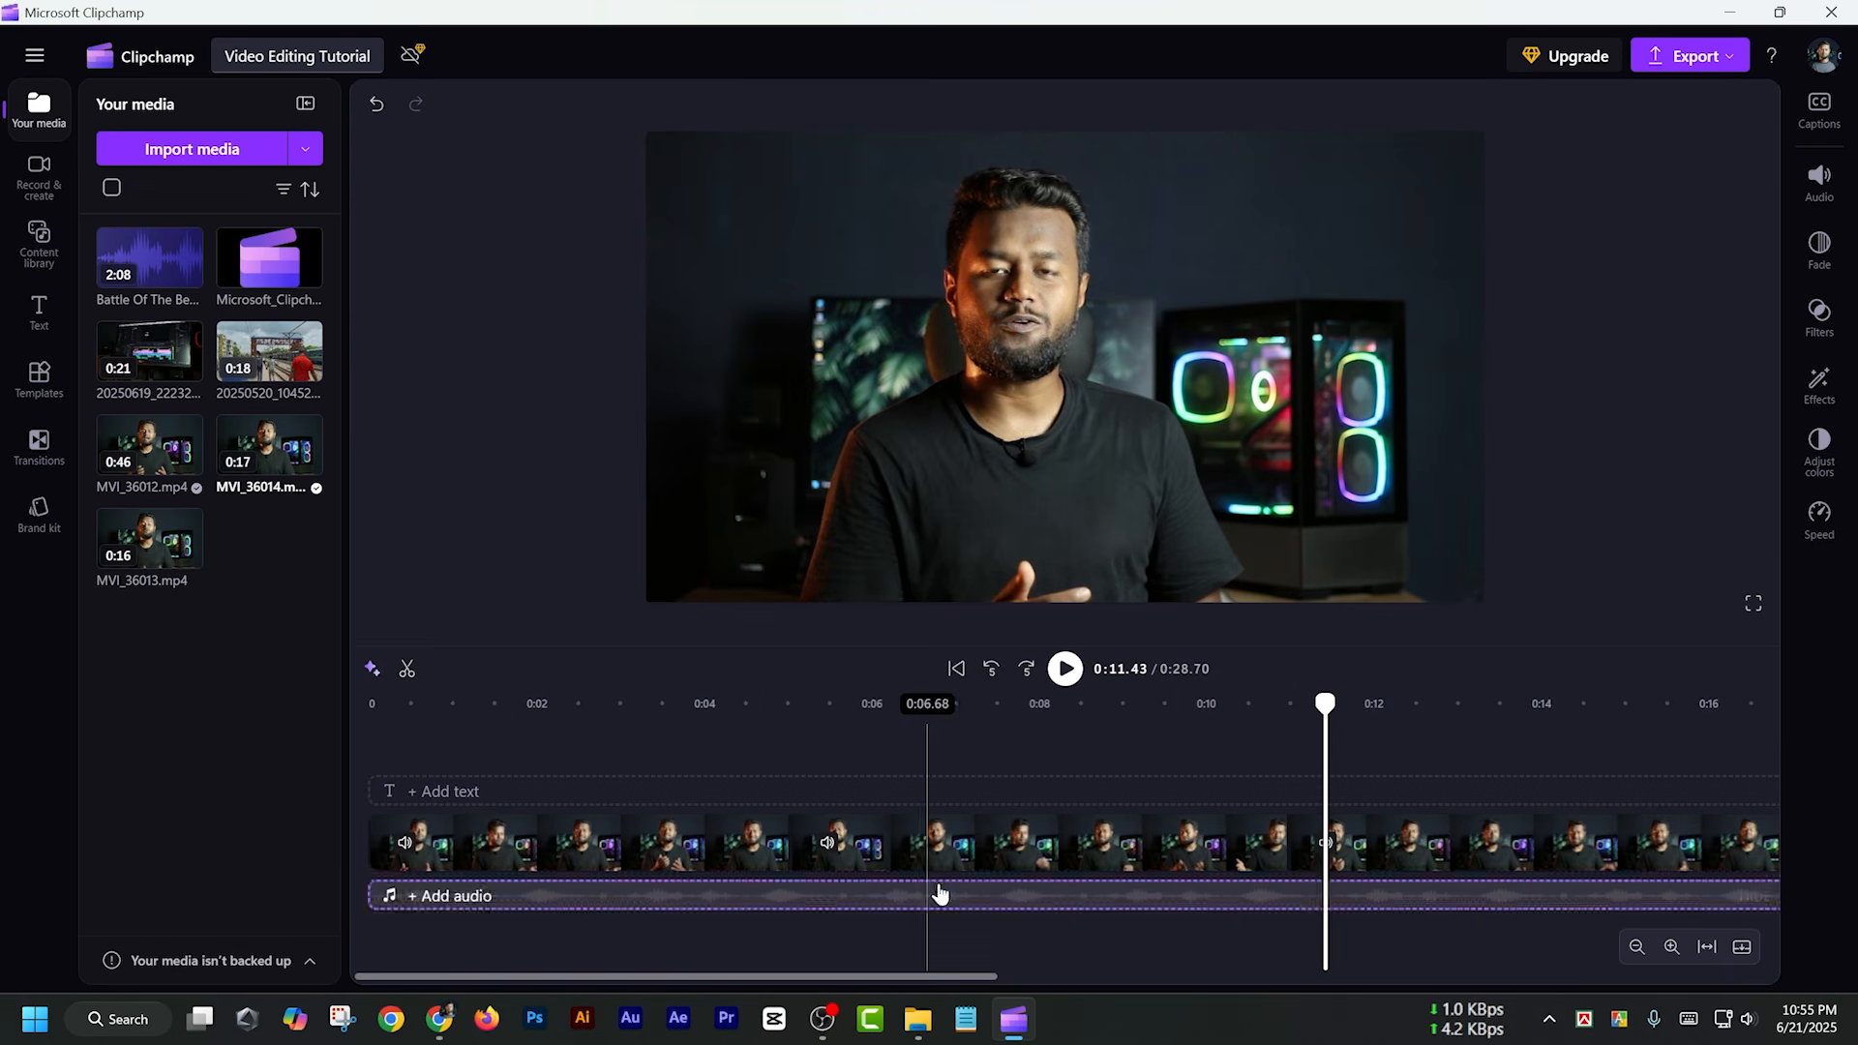
# With the playhead at 0:06.71, add 20250619_222321.mp4 on a track above the main clips, starting at about 0:09
pyautogui.click(664, 703)
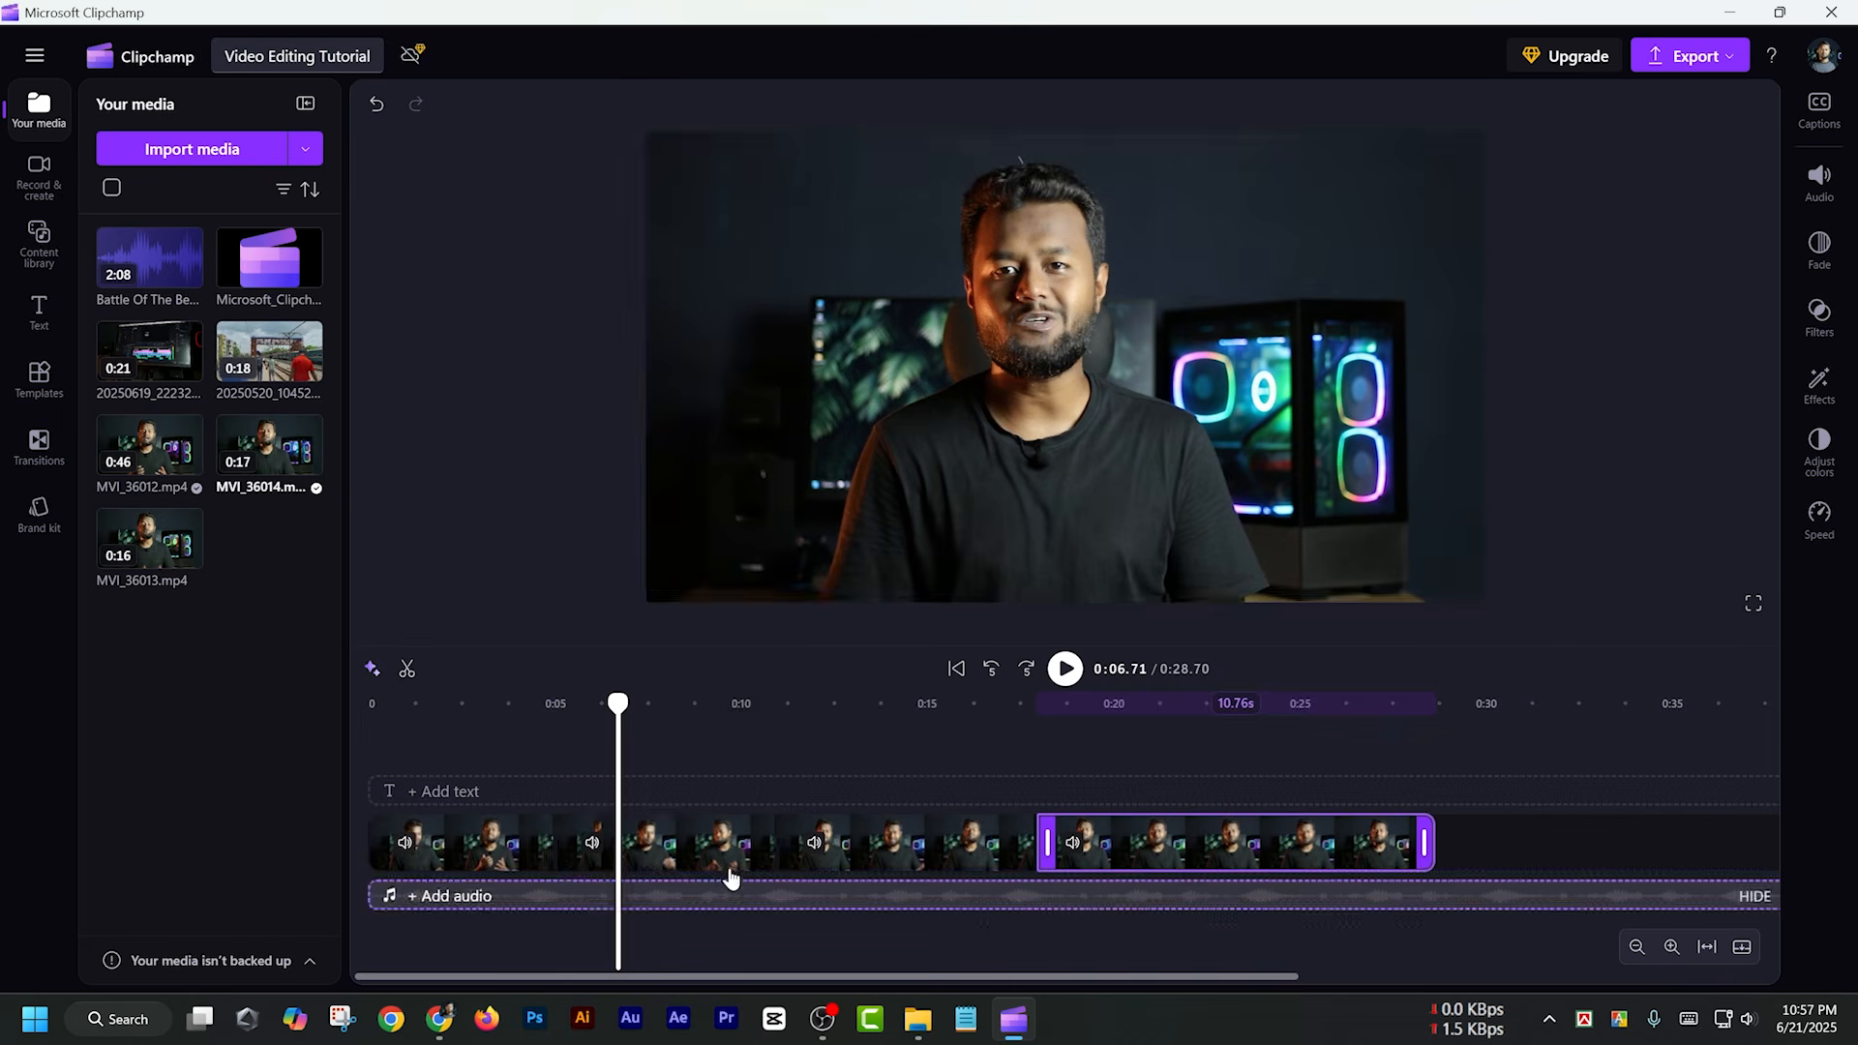
pyautogui.click(688, 860)
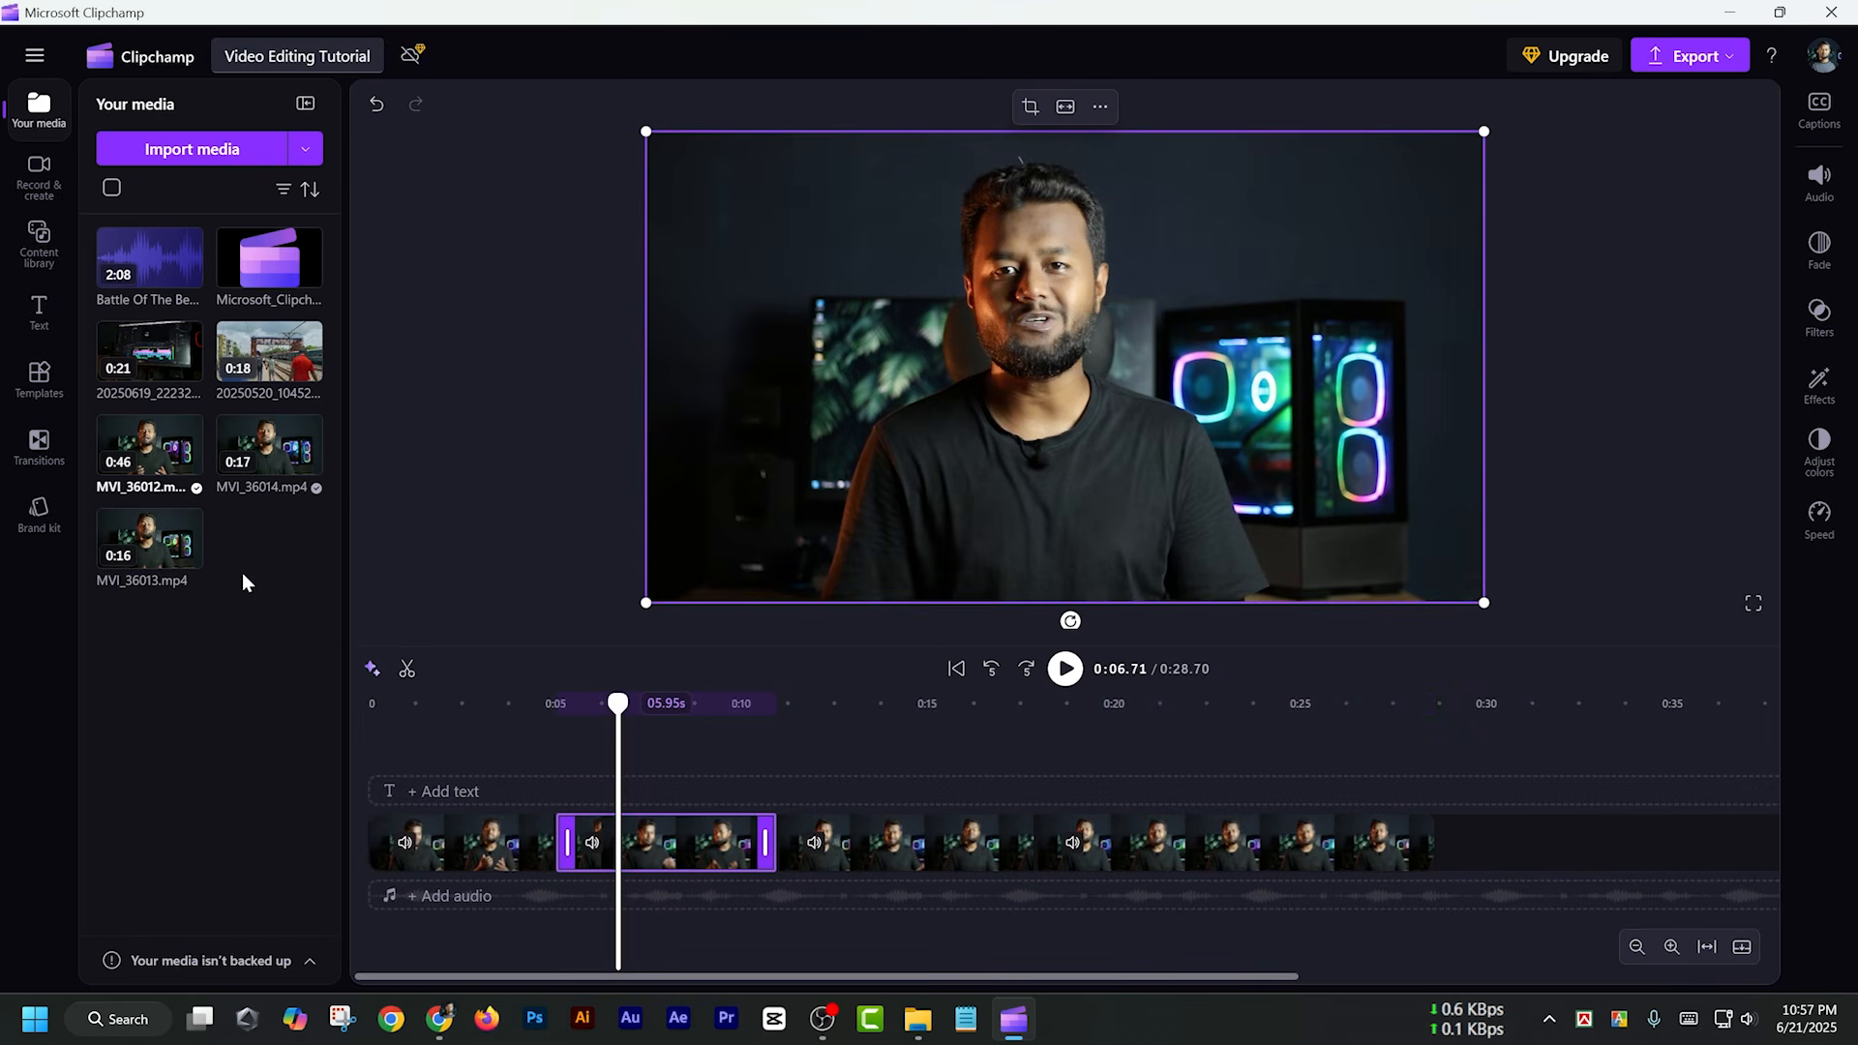
pyautogui.moveTo(135, 350)
pyautogui.moveTo(134, 354); pyautogui.dragTo(746, 766)
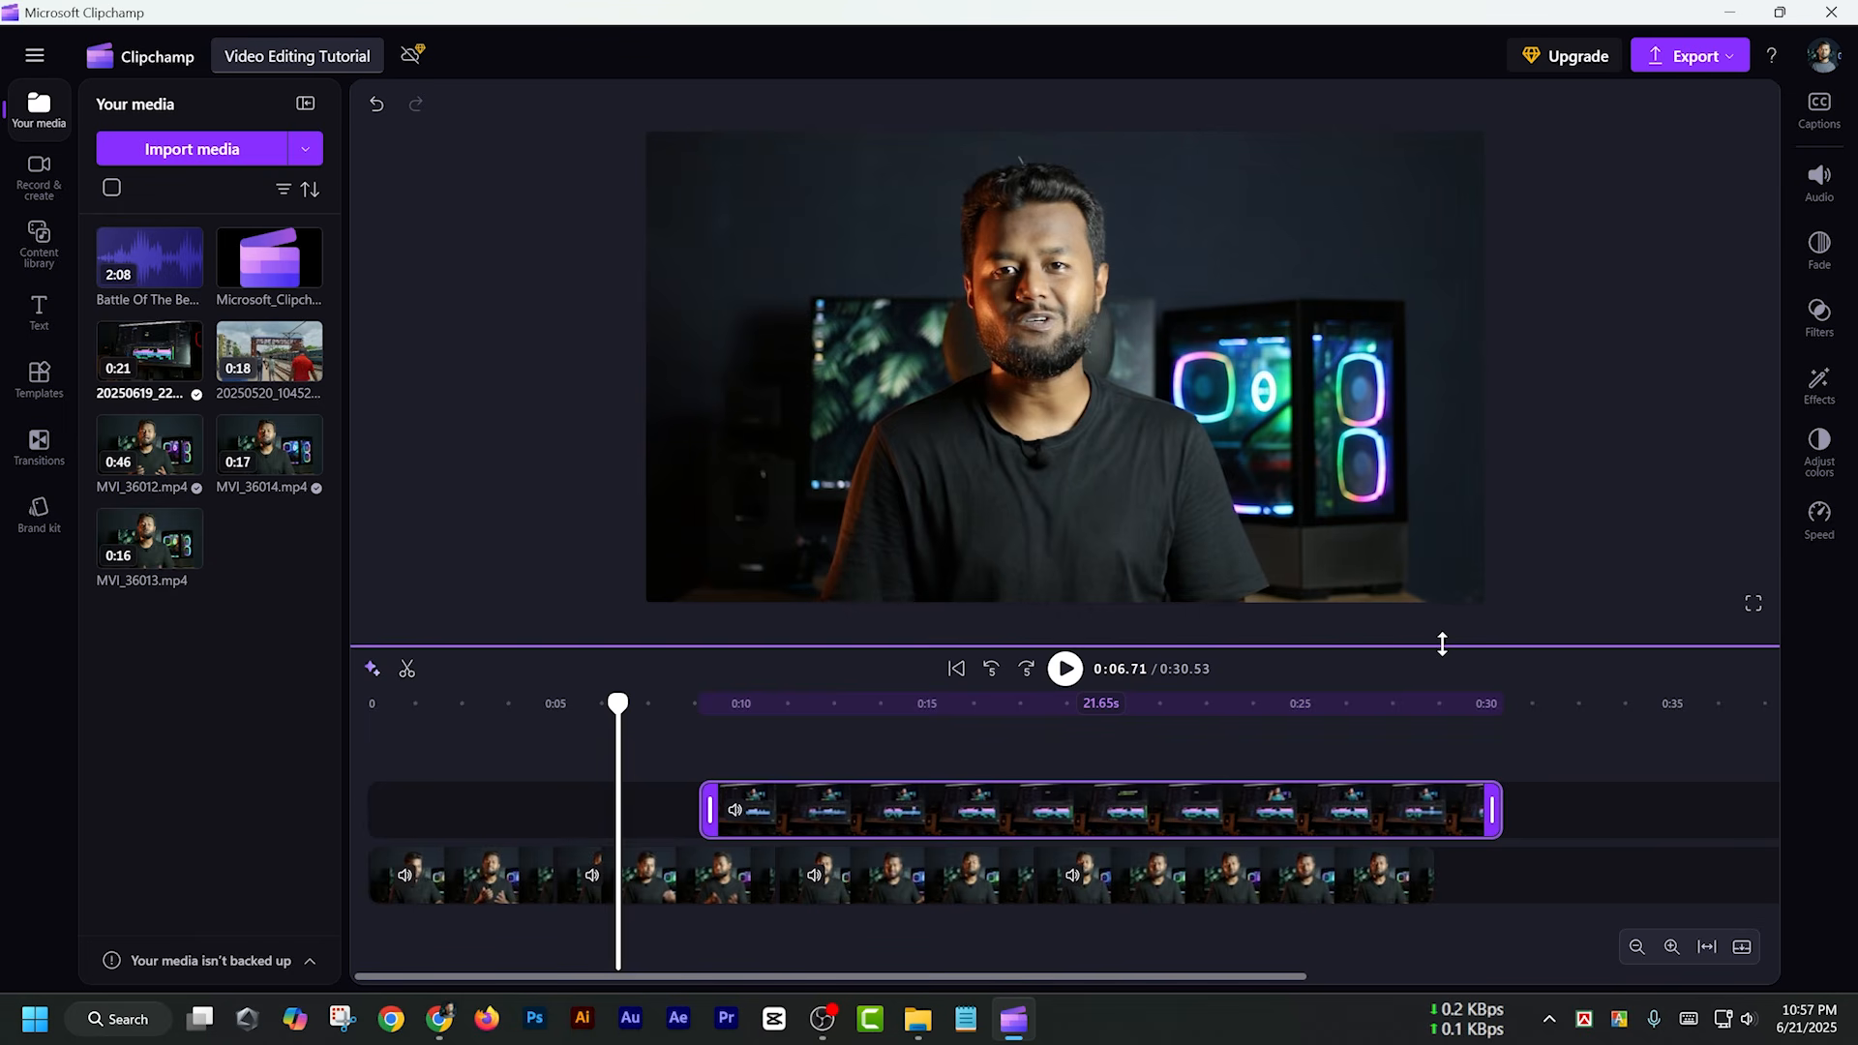
# Make the timeline area taller and the media panel wider, and select the overlay clip at 0:12.36
pyautogui.moveTo(1442, 642); pyautogui.dragTo(1434, 539)
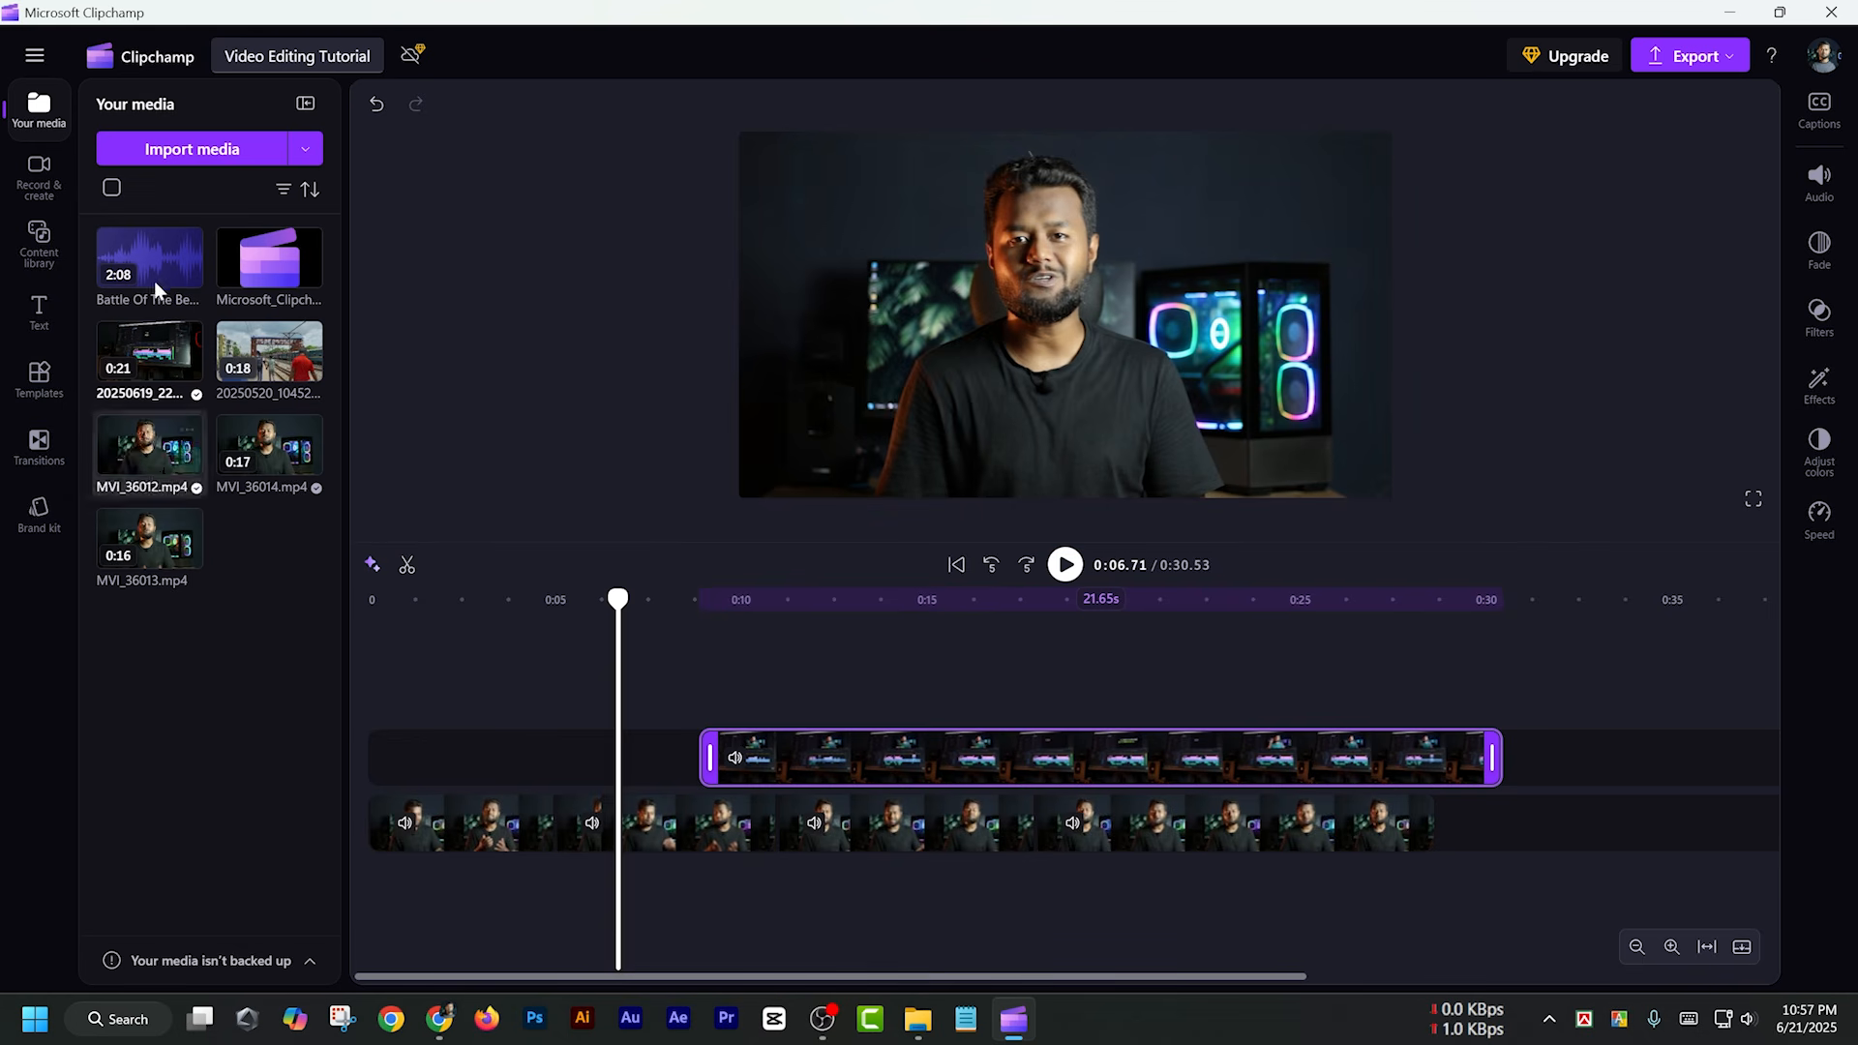
pyautogui.moveTo(343, 515)
pyautogui.mouseDown()
pyautogui.moveTo(696, 514)
pyautogui.moveTo(371, 513)
pyautogui.mouseUp()
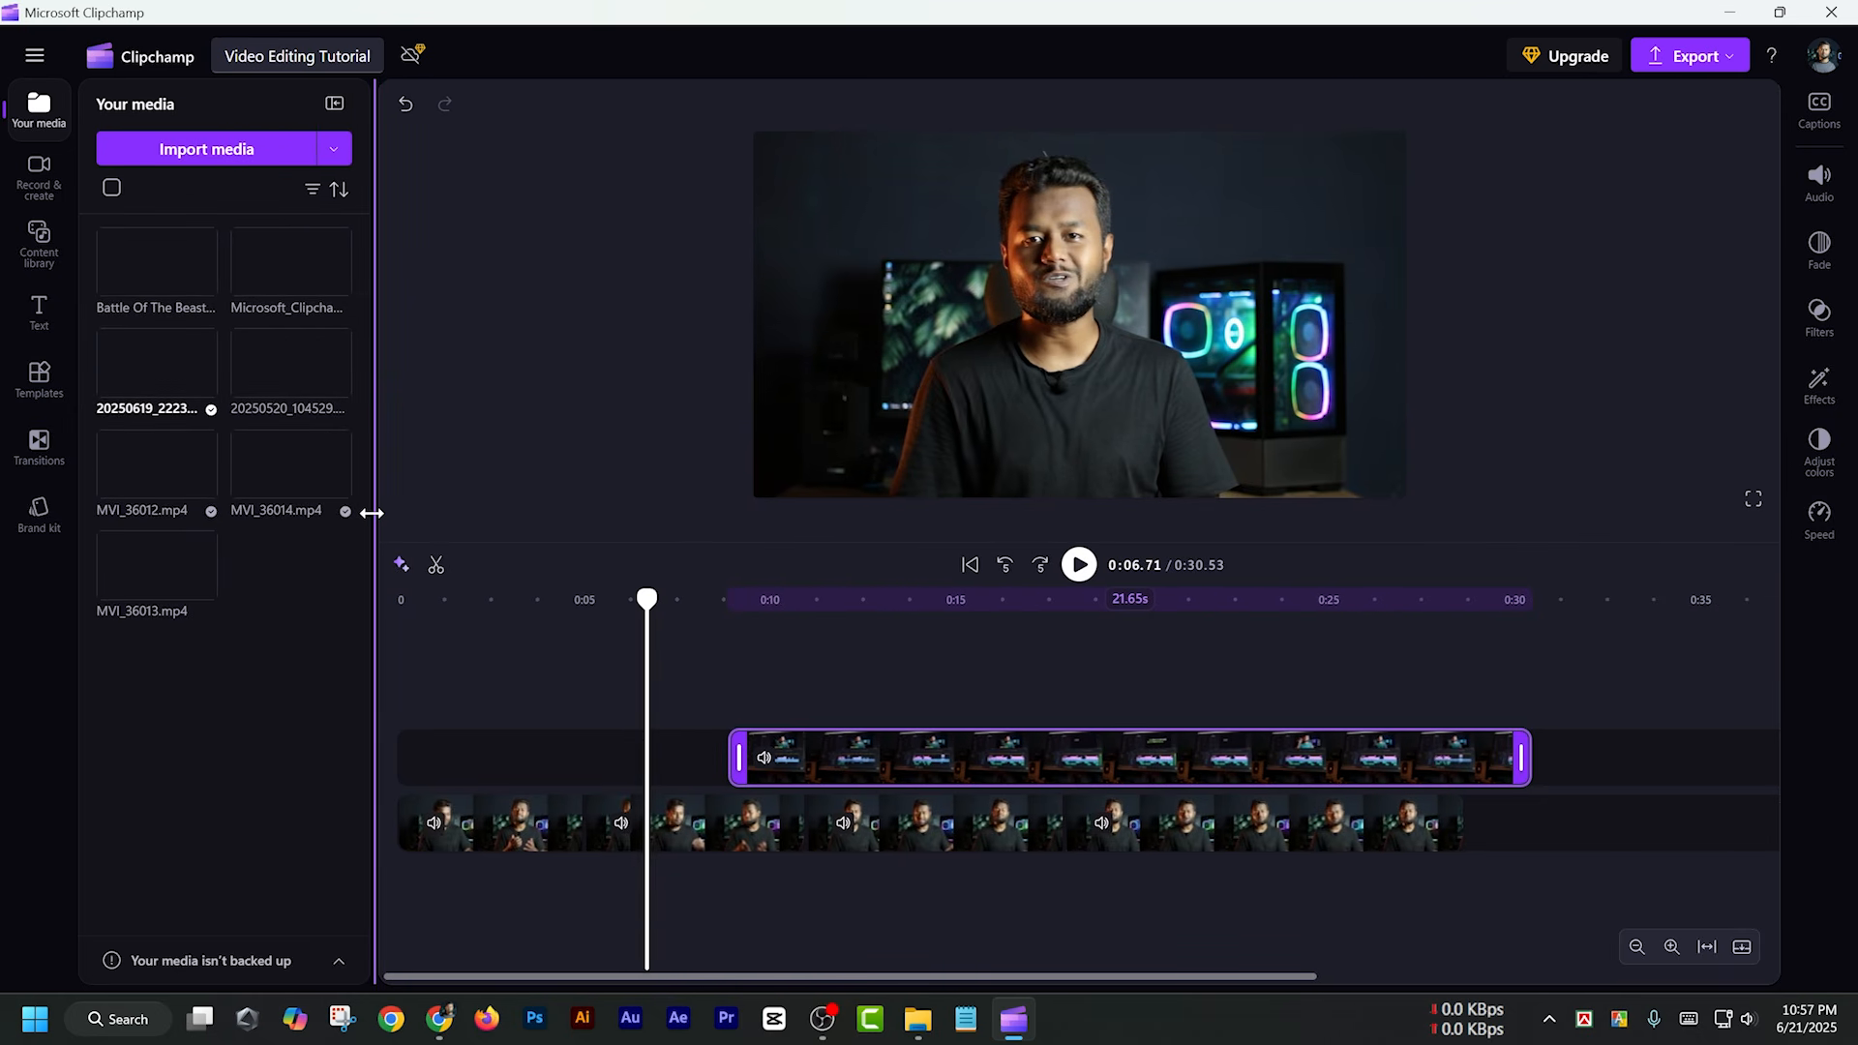
pyautogui.click(858, 764)
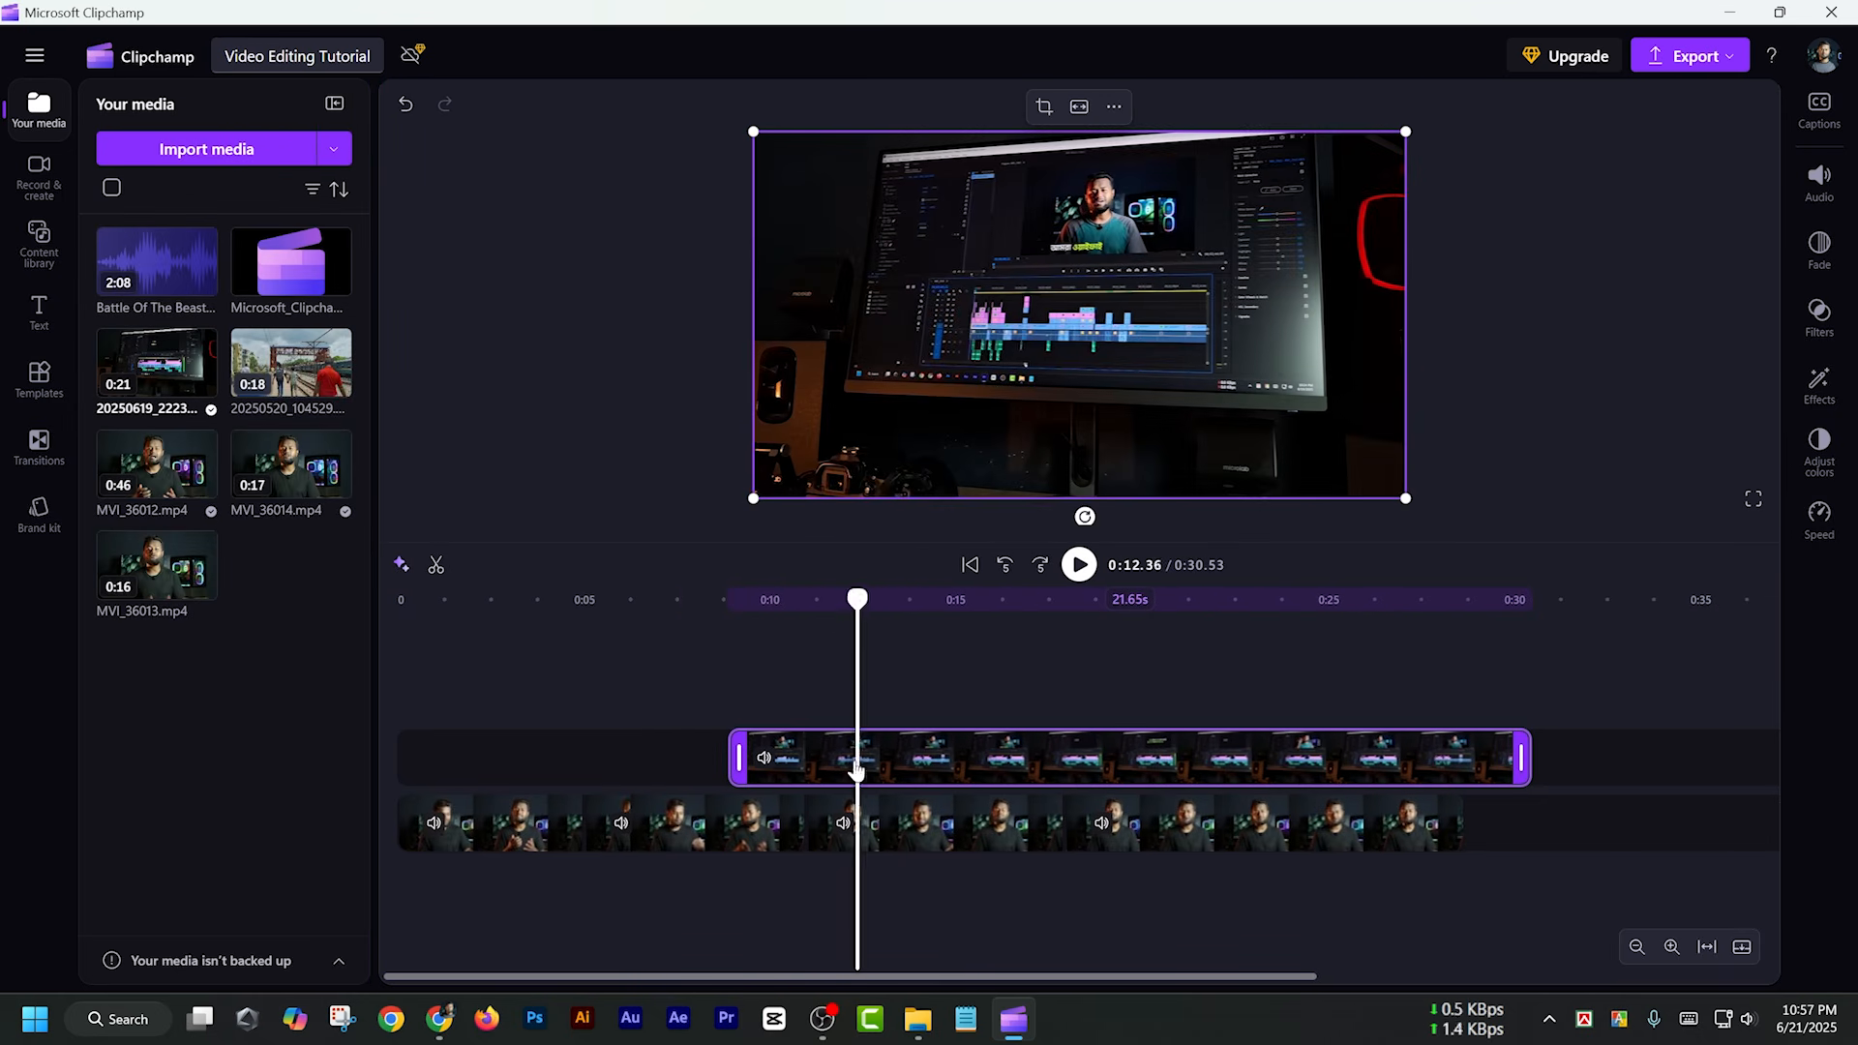
# Delete the opening section of the overlay clip and reposition the remaining part to start at about 0:11
pyautogui.moveTo(839, 787); pyautogui.dragTo(843, 787)
pyautogui.rightClick(821, 763)
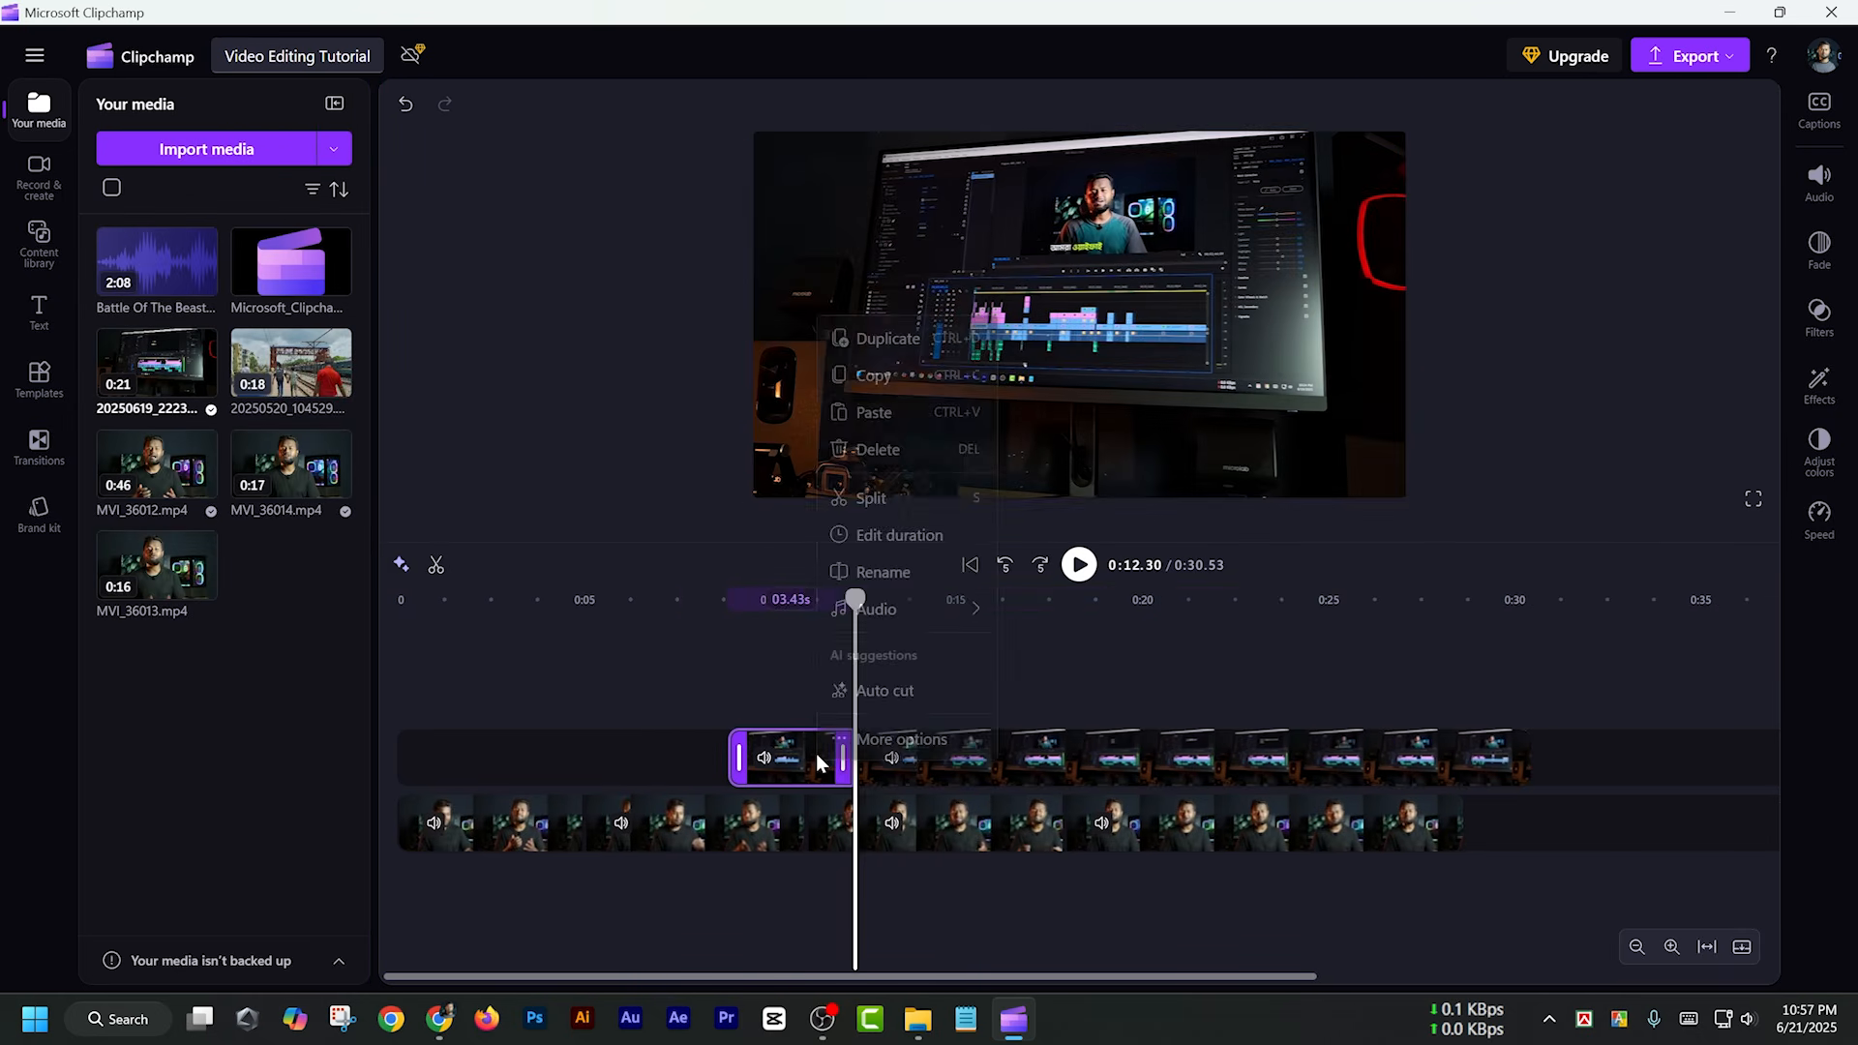
pyautogui.click(883, 448)
pyautogui.moveTo(952, 760); pyautogui.dragTo(991, 757)
pyautogui.moveTo(991, 756); pyautogui.dragTo(963, 771)
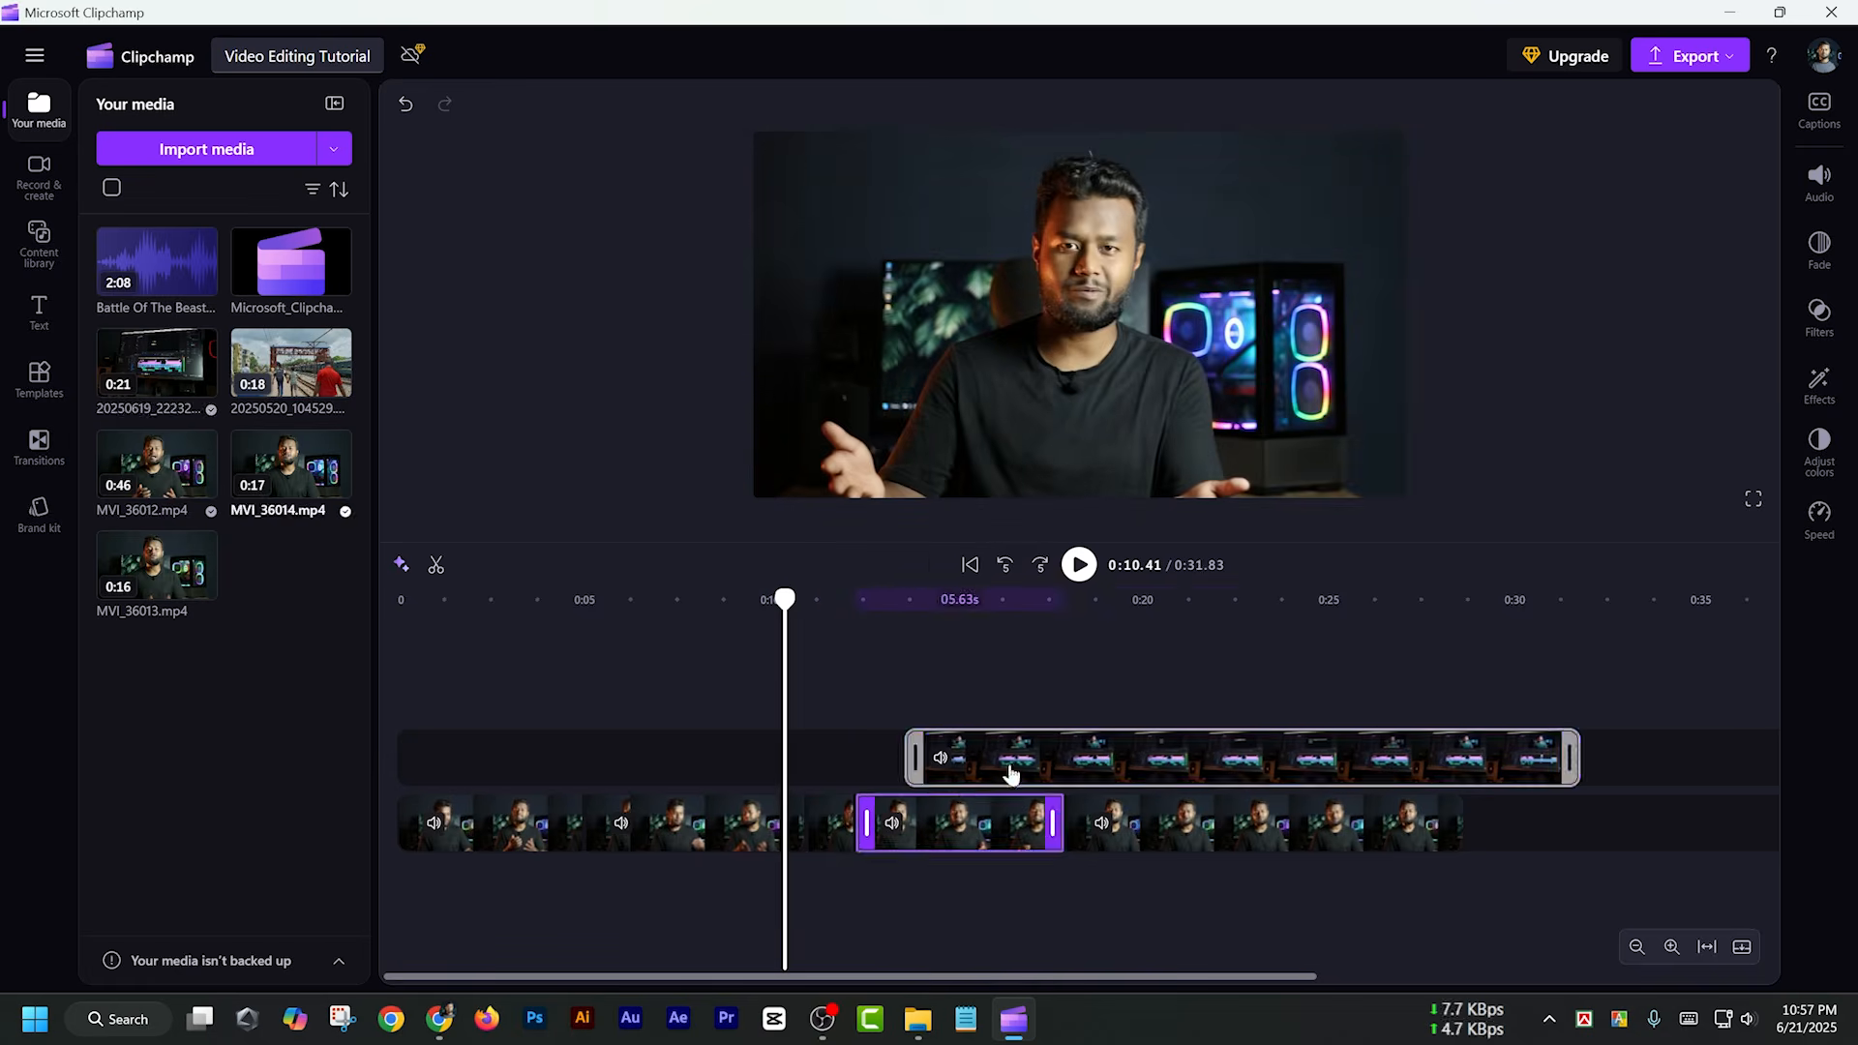
# Split the overlay clip at about 0:22, making the section before the cut 11.15 s long
pyautogui.moveTo(785, 600); pyautogui.dragTo(1222, 622)
pyautogui.click(1213, 617)
pyautogui.press('s')
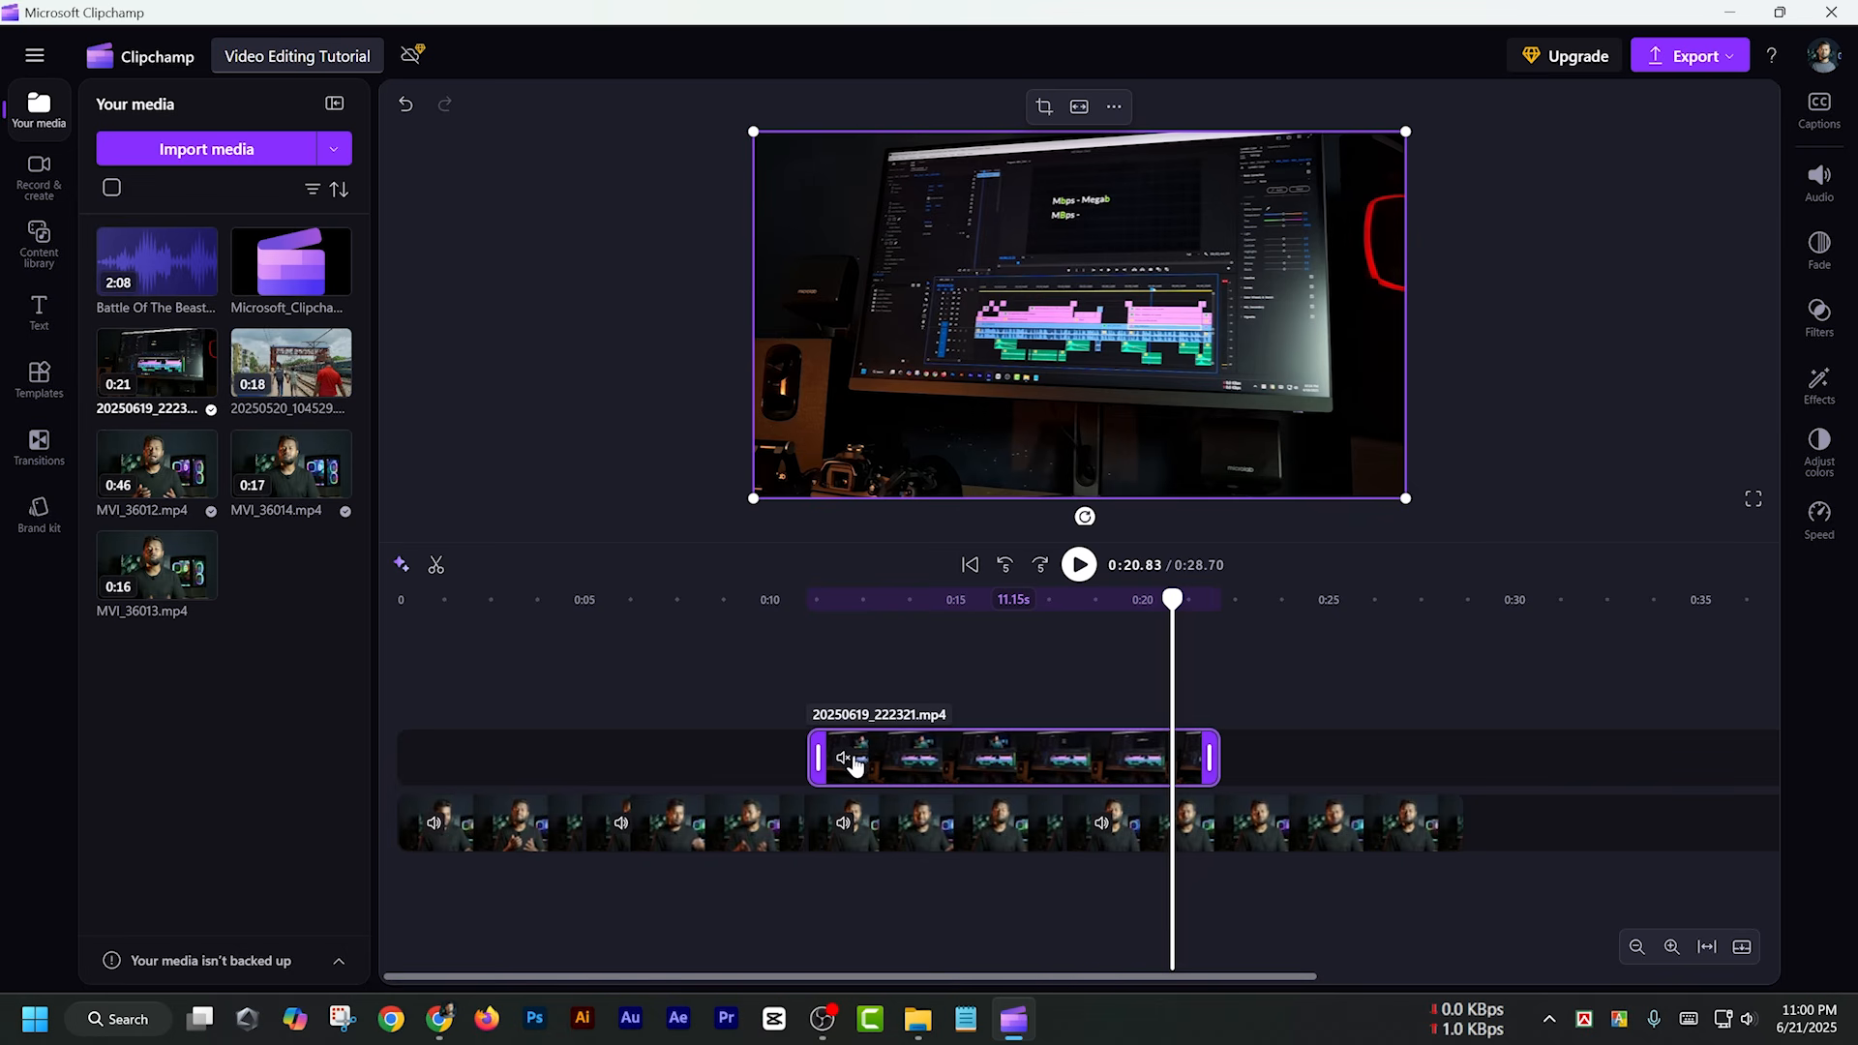
# Set the volume of the overlay clip 20250619_222321.mp4 to 0%
pyautogui.click(1819, 179)
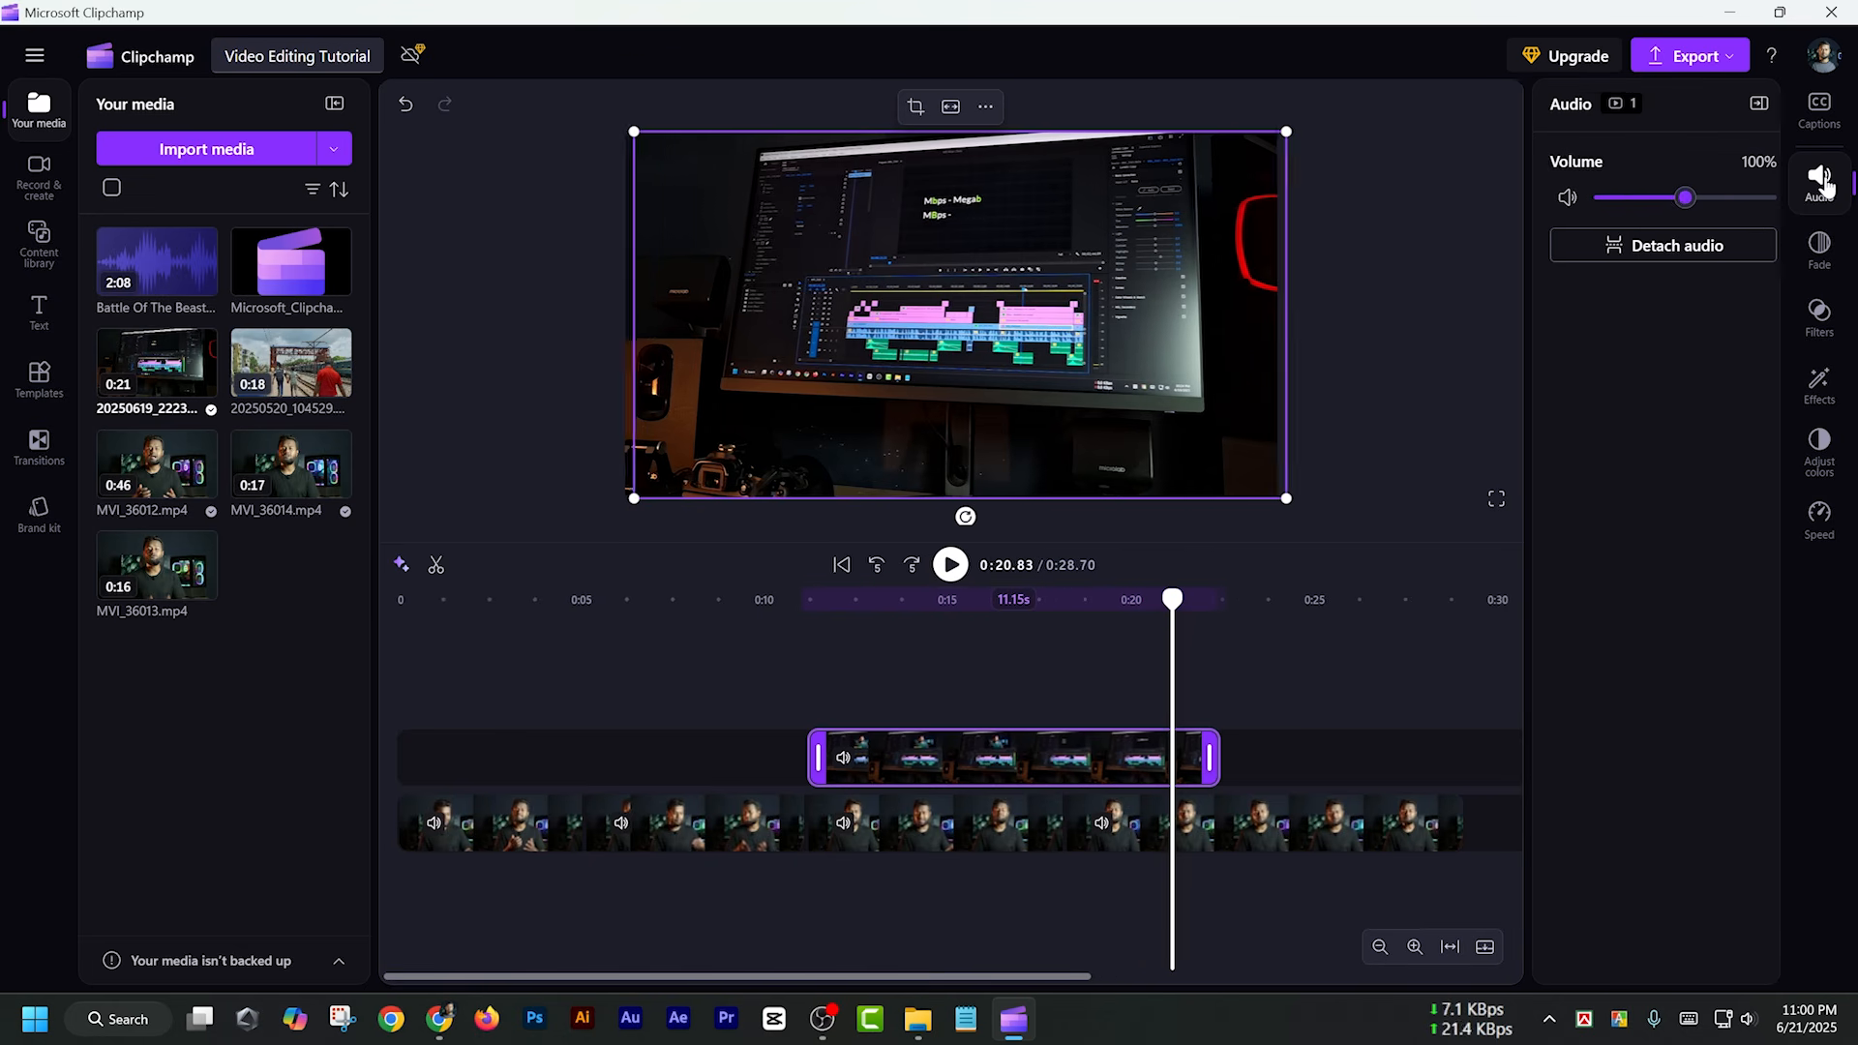
pyautogui.moveTo(1666, 199); pyautogui.dragTo(1519, 199)
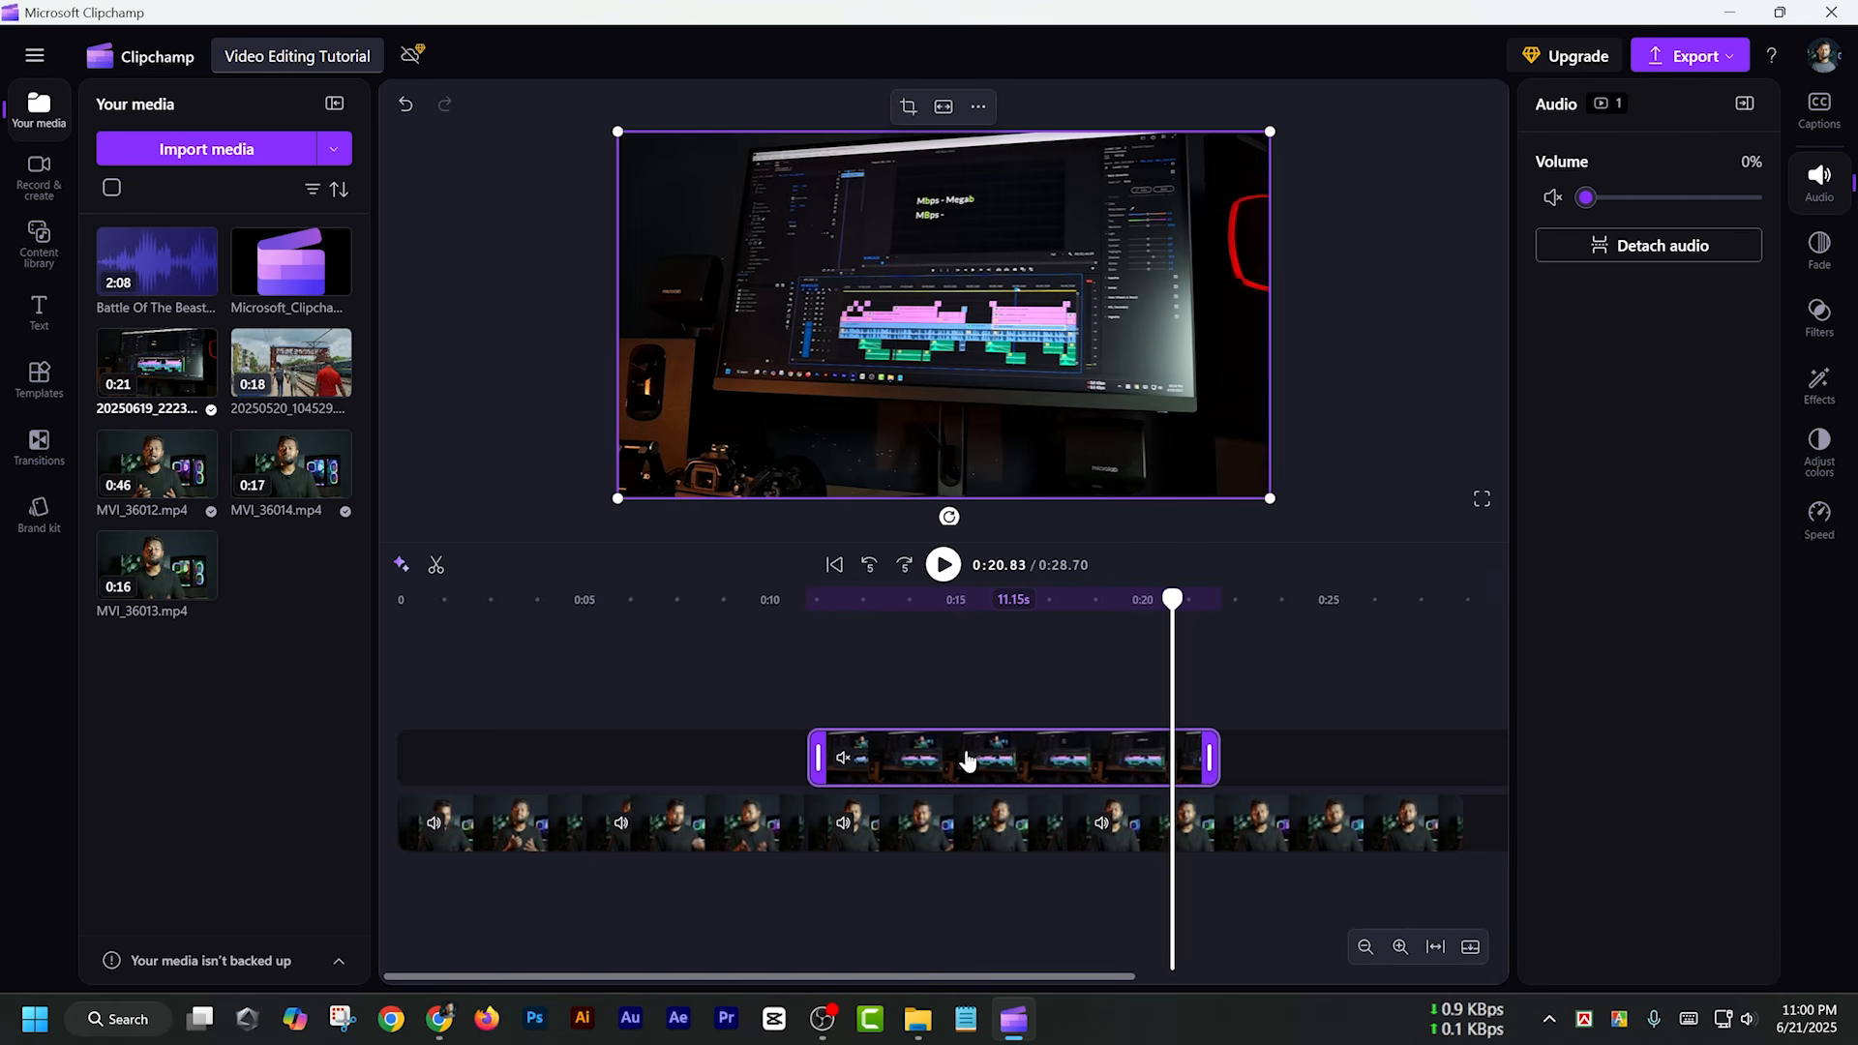
# Try adjusting the volume of the last MVI_36014.mp4 section on the main track, with the playhead at 0:25.06
pyautogui.click(1277, 832)
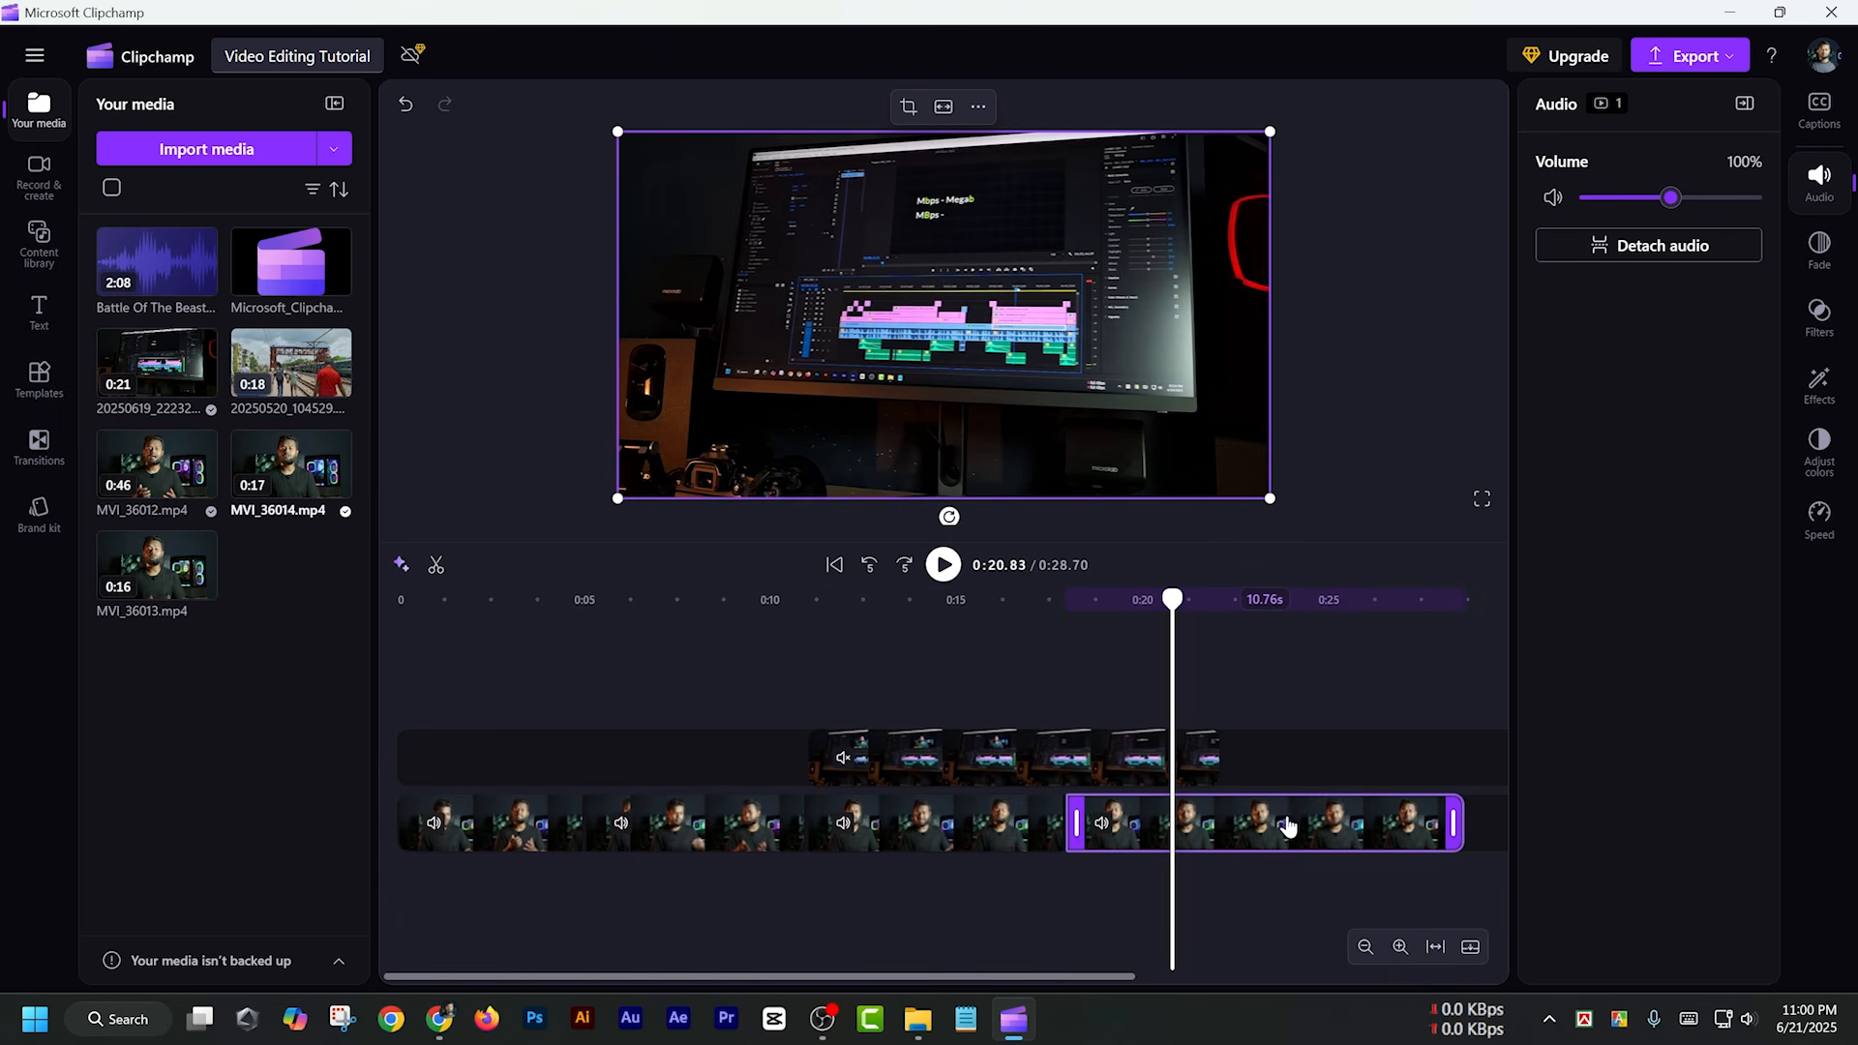
pyautogui.click(1328, 627)
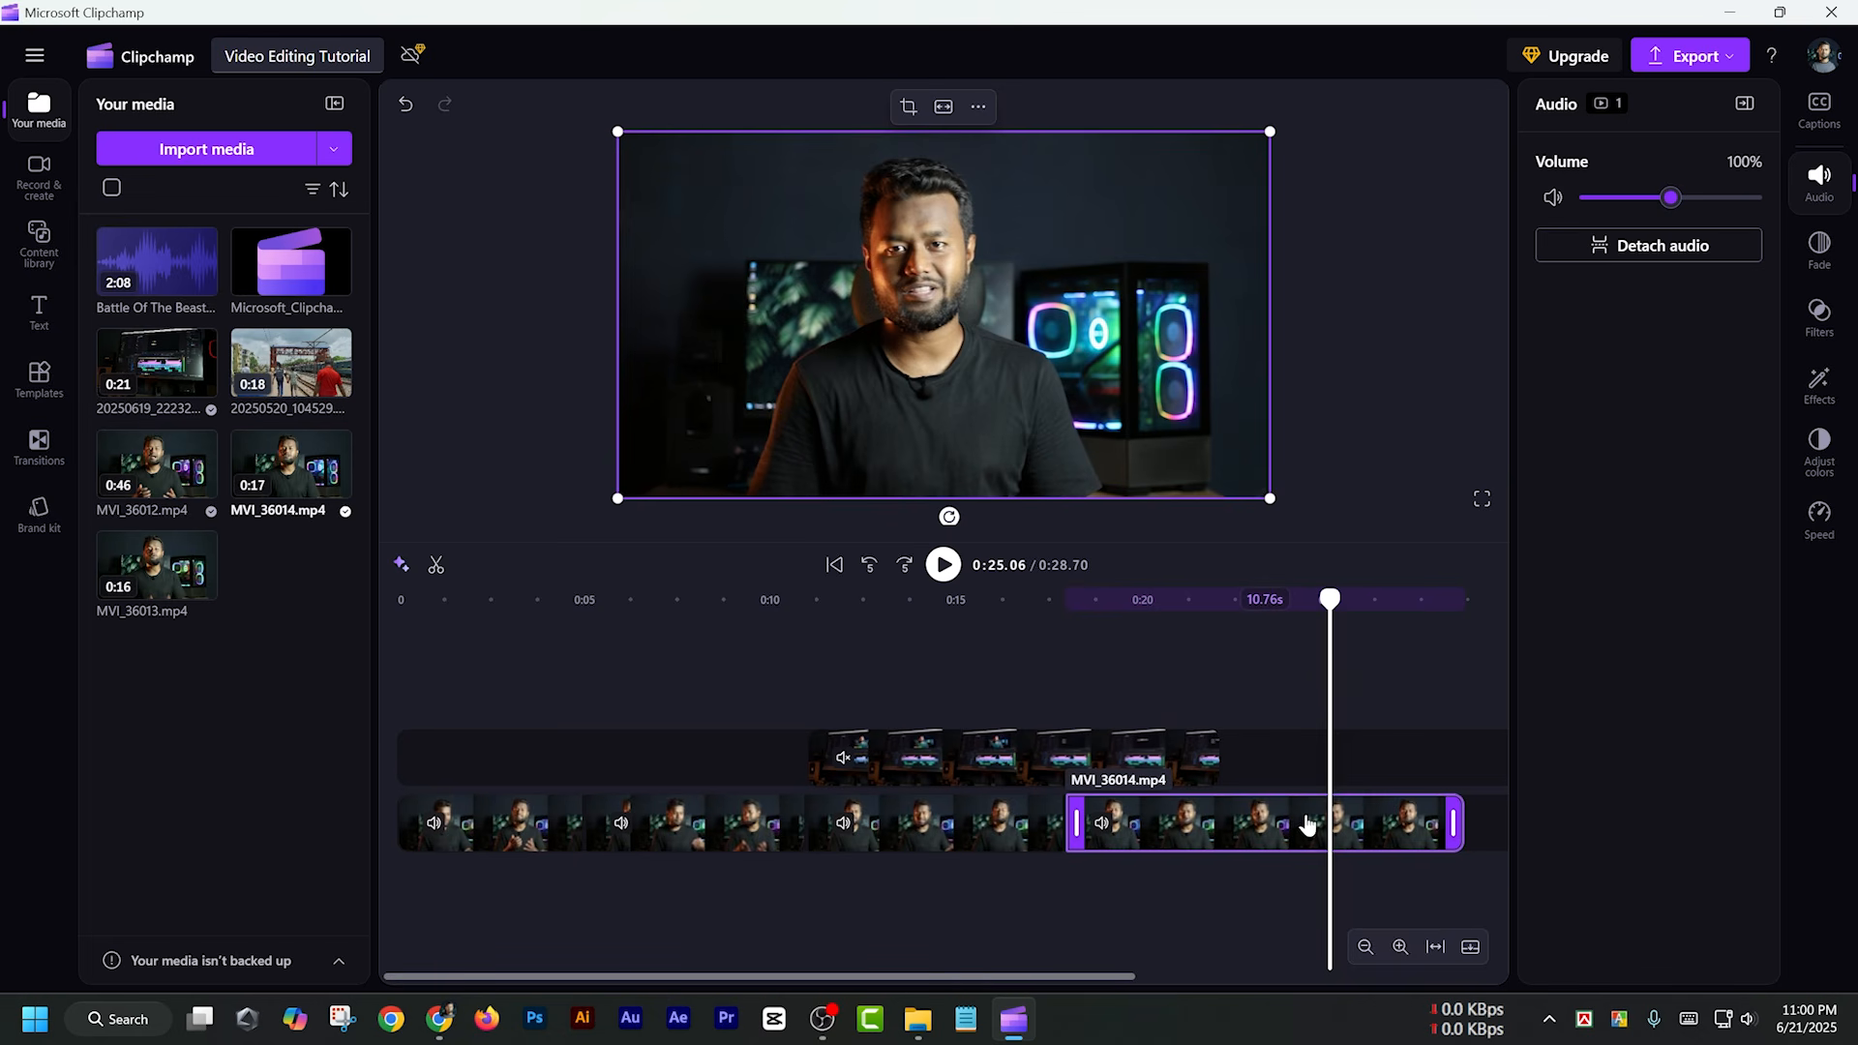
pyautogui.moveTo(1668, 201)
pyautogui.mouseDown()
pyautogui.moveTo(1651, 203)
pyautogui.moveTo(1705, 203)
pyautogui.moveTo(1672, 215)
pyautogui.mouseUp()
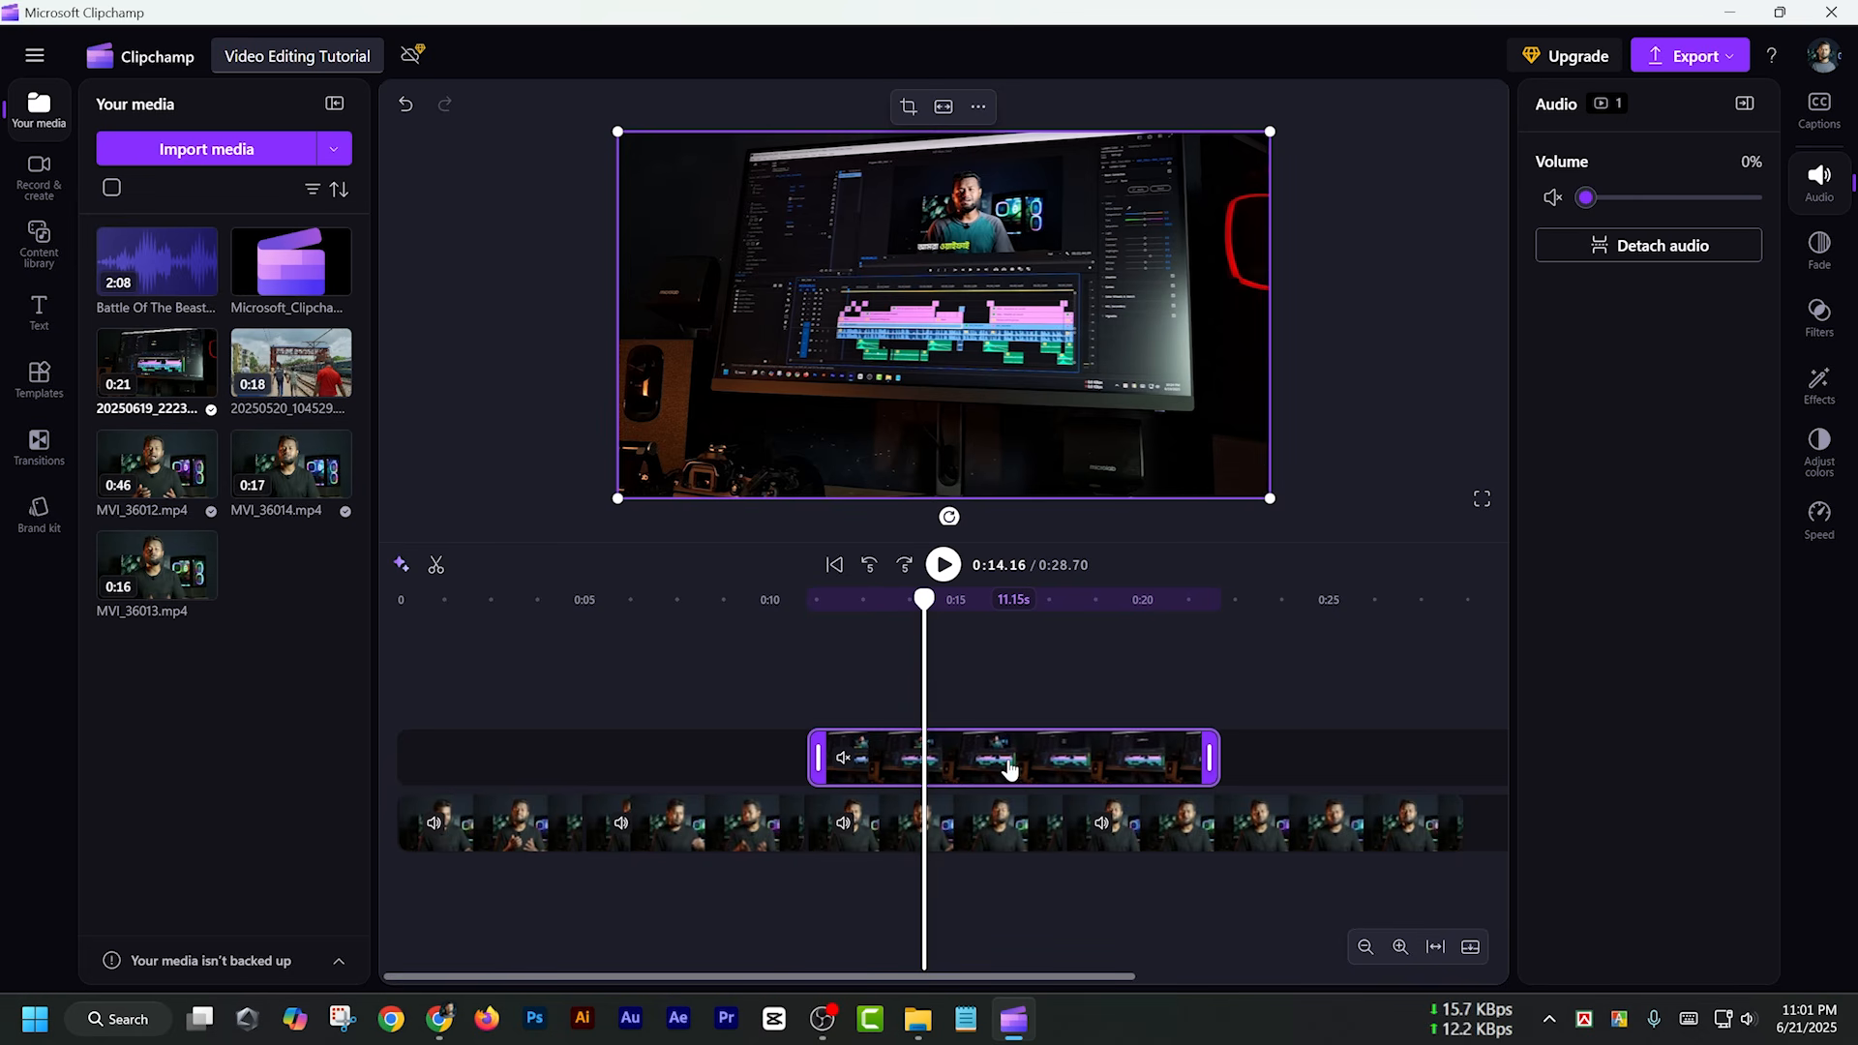
# Enlarge the overlay video beyond the frame and reposition it so the monitor is centred in the preview
pyautogui.moveTo(1273, 498); pyautogui.dragTo(1461, 585)
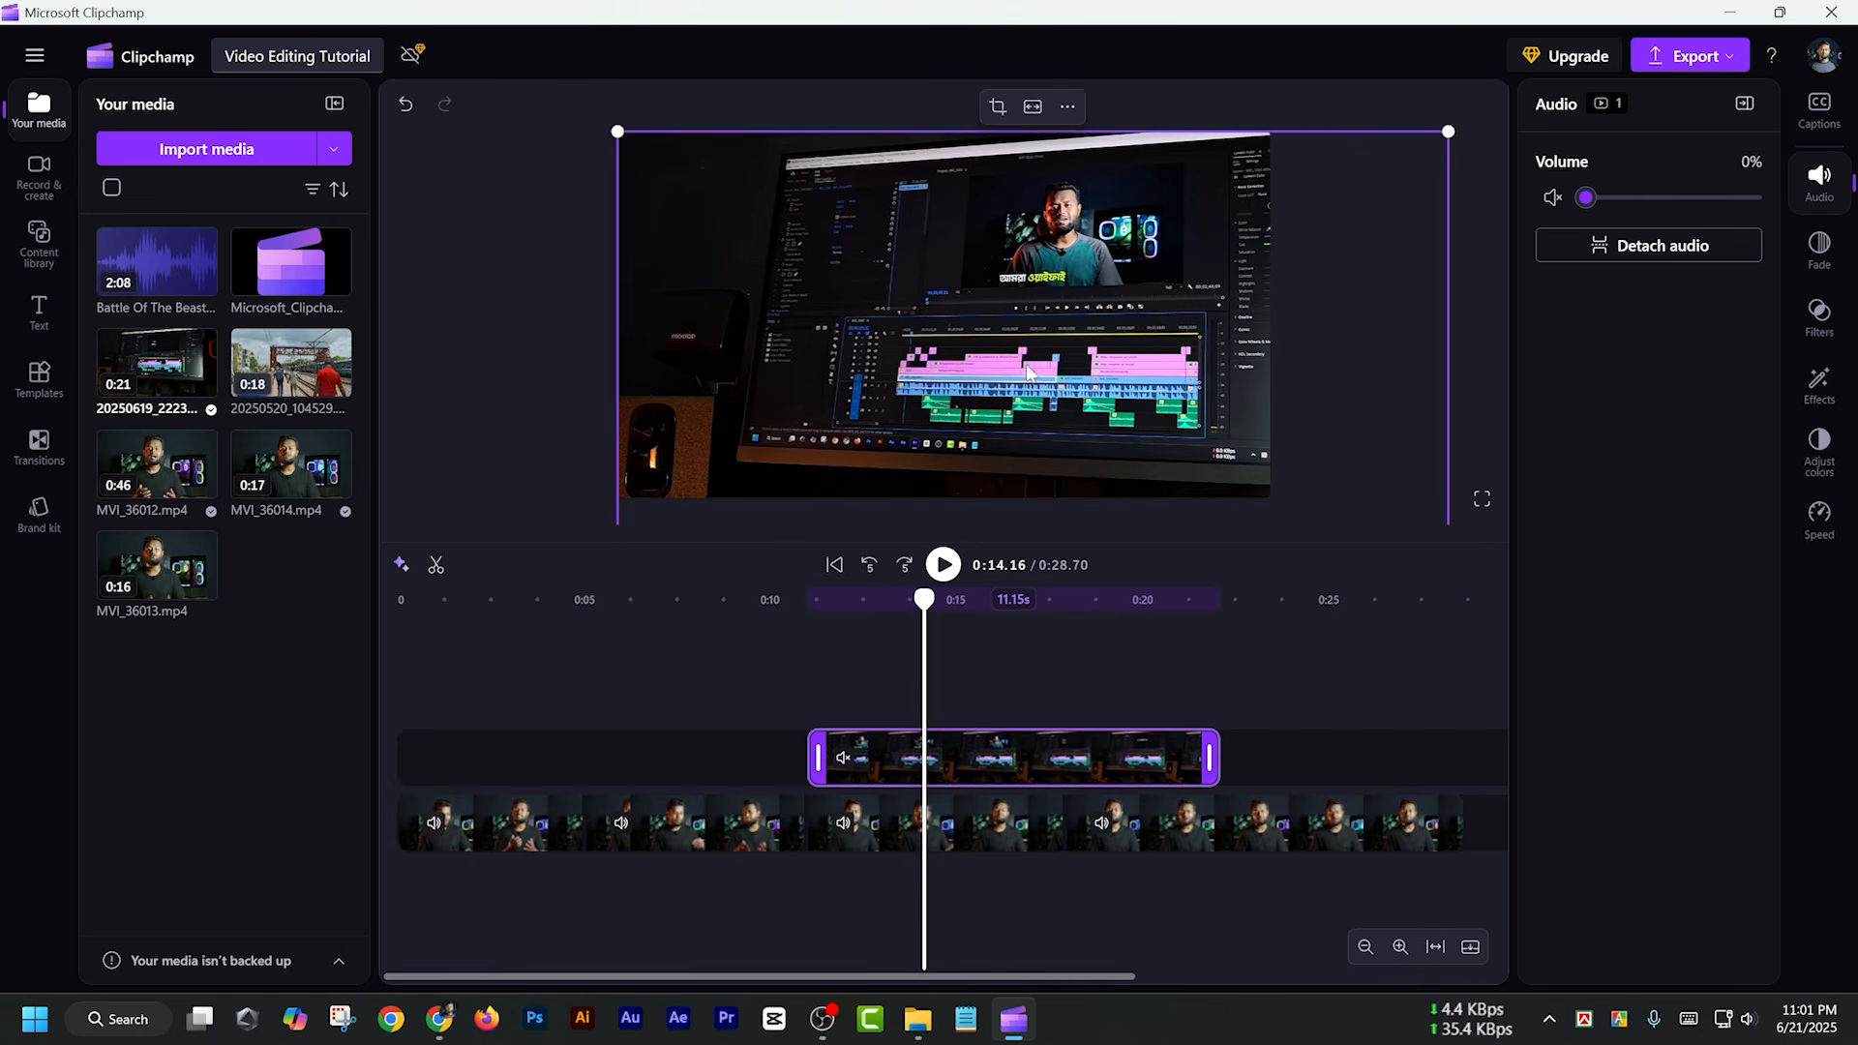
pyautogui.moveTo(999, 334); pyautogui.dragTo(945, 302)
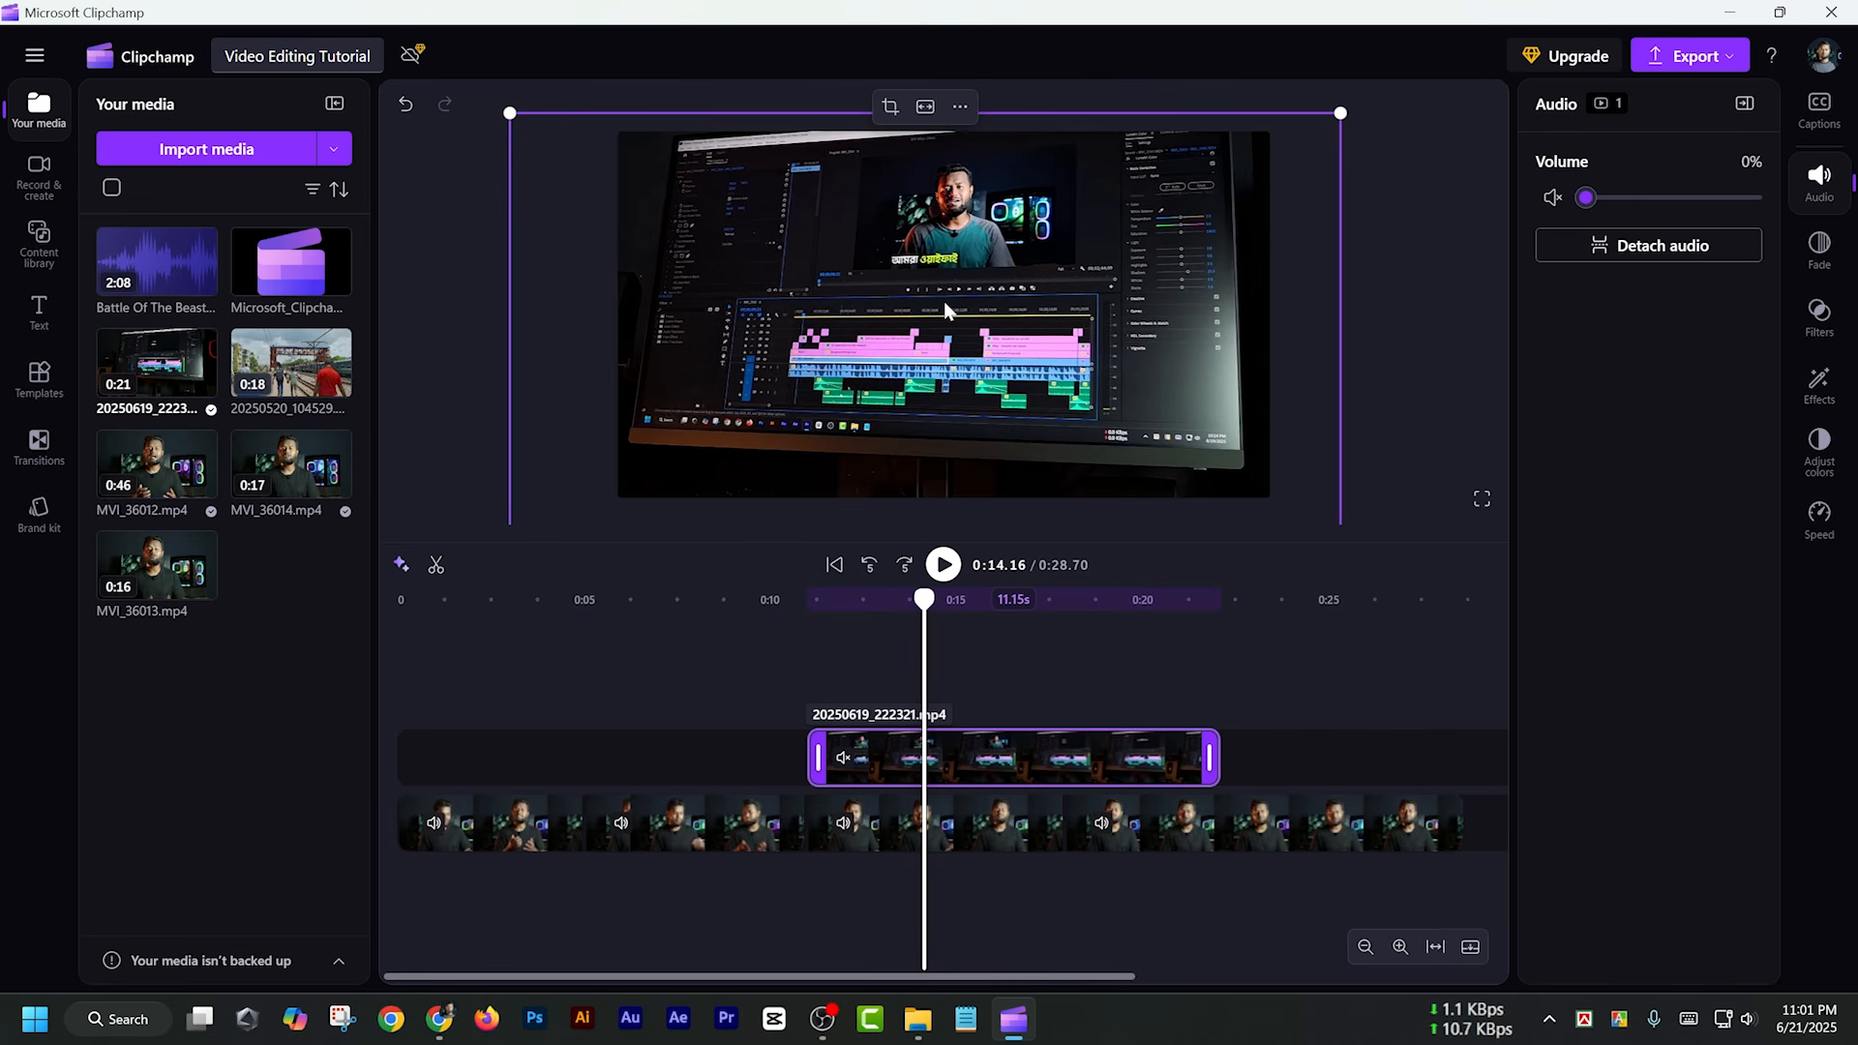
# Crop both sides of the overlay video to the monitor area, move the playhead to 0:17.08 and deselect the clip
pyautogui.click(889, 109)
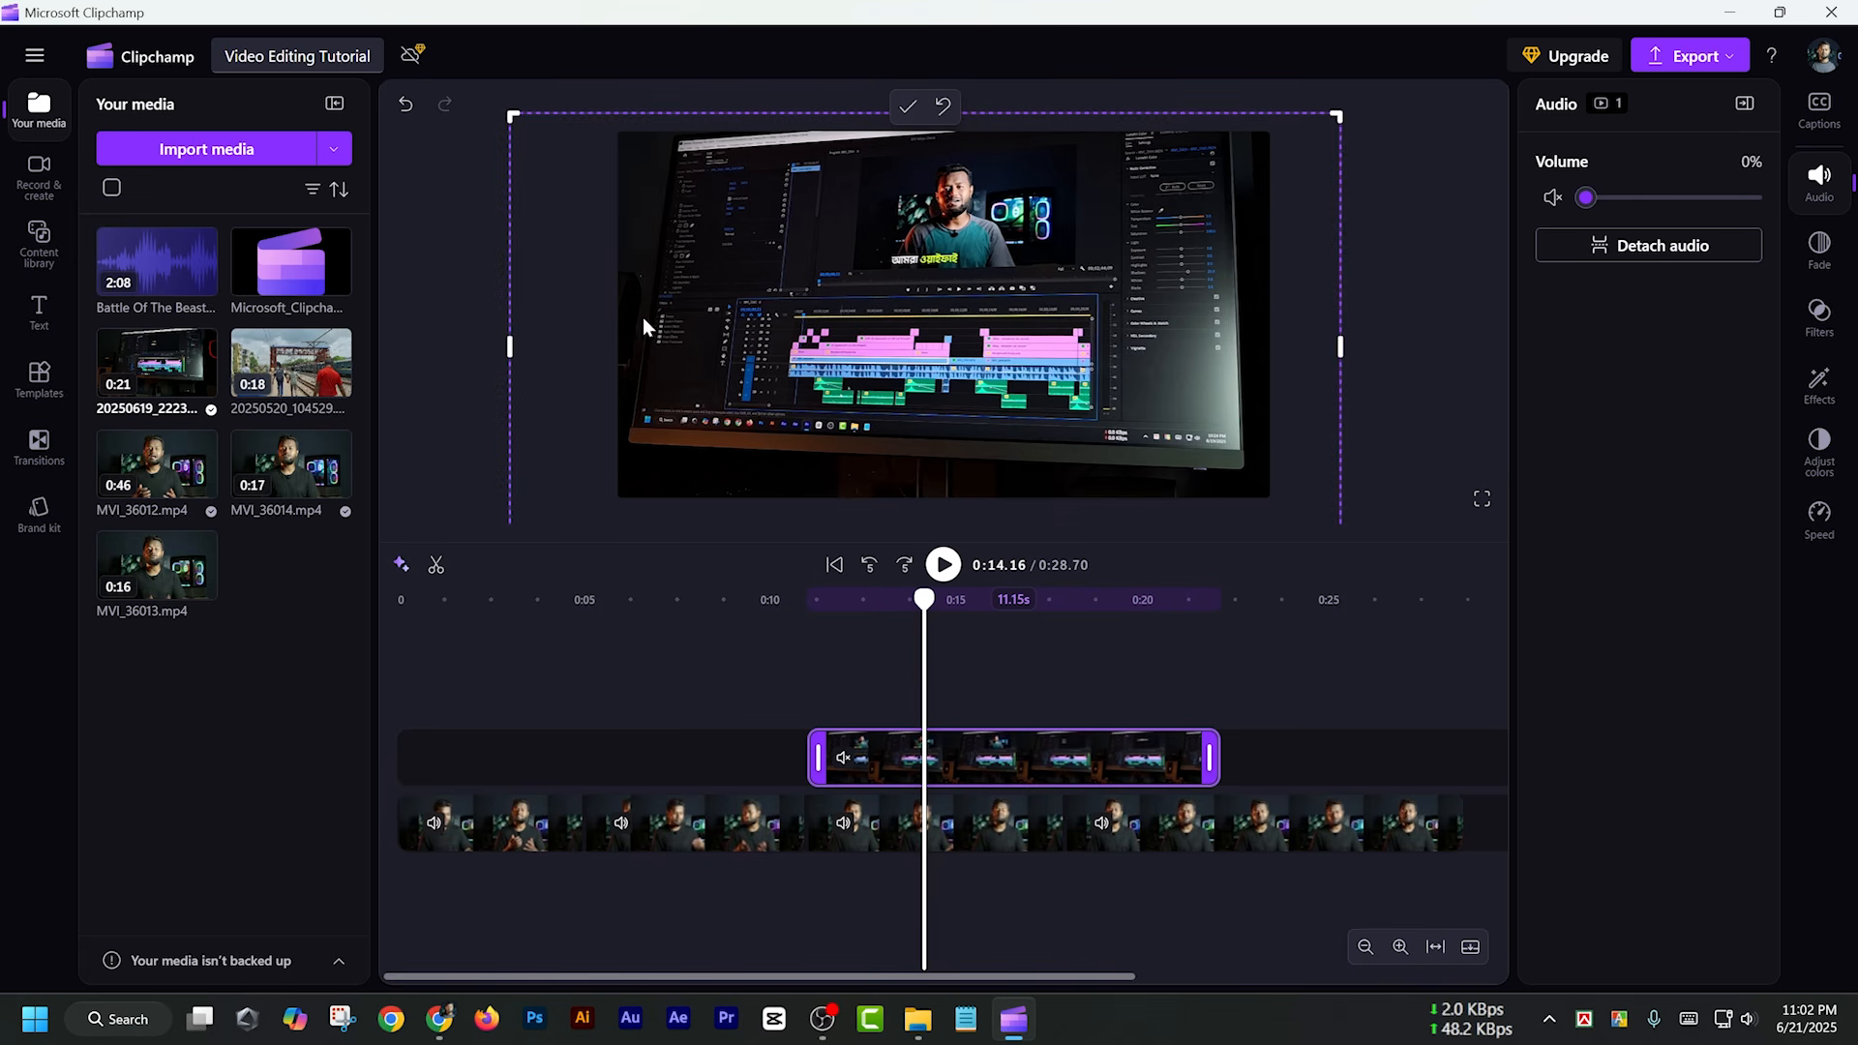
pyautogui.moveTo(509, 345); pyautogui.dragTo(725, 345)
pyautogui.moveTo(1340, 346); pyautogui.dragTo(1123, 345)
pyautogui.click(1031, 694)
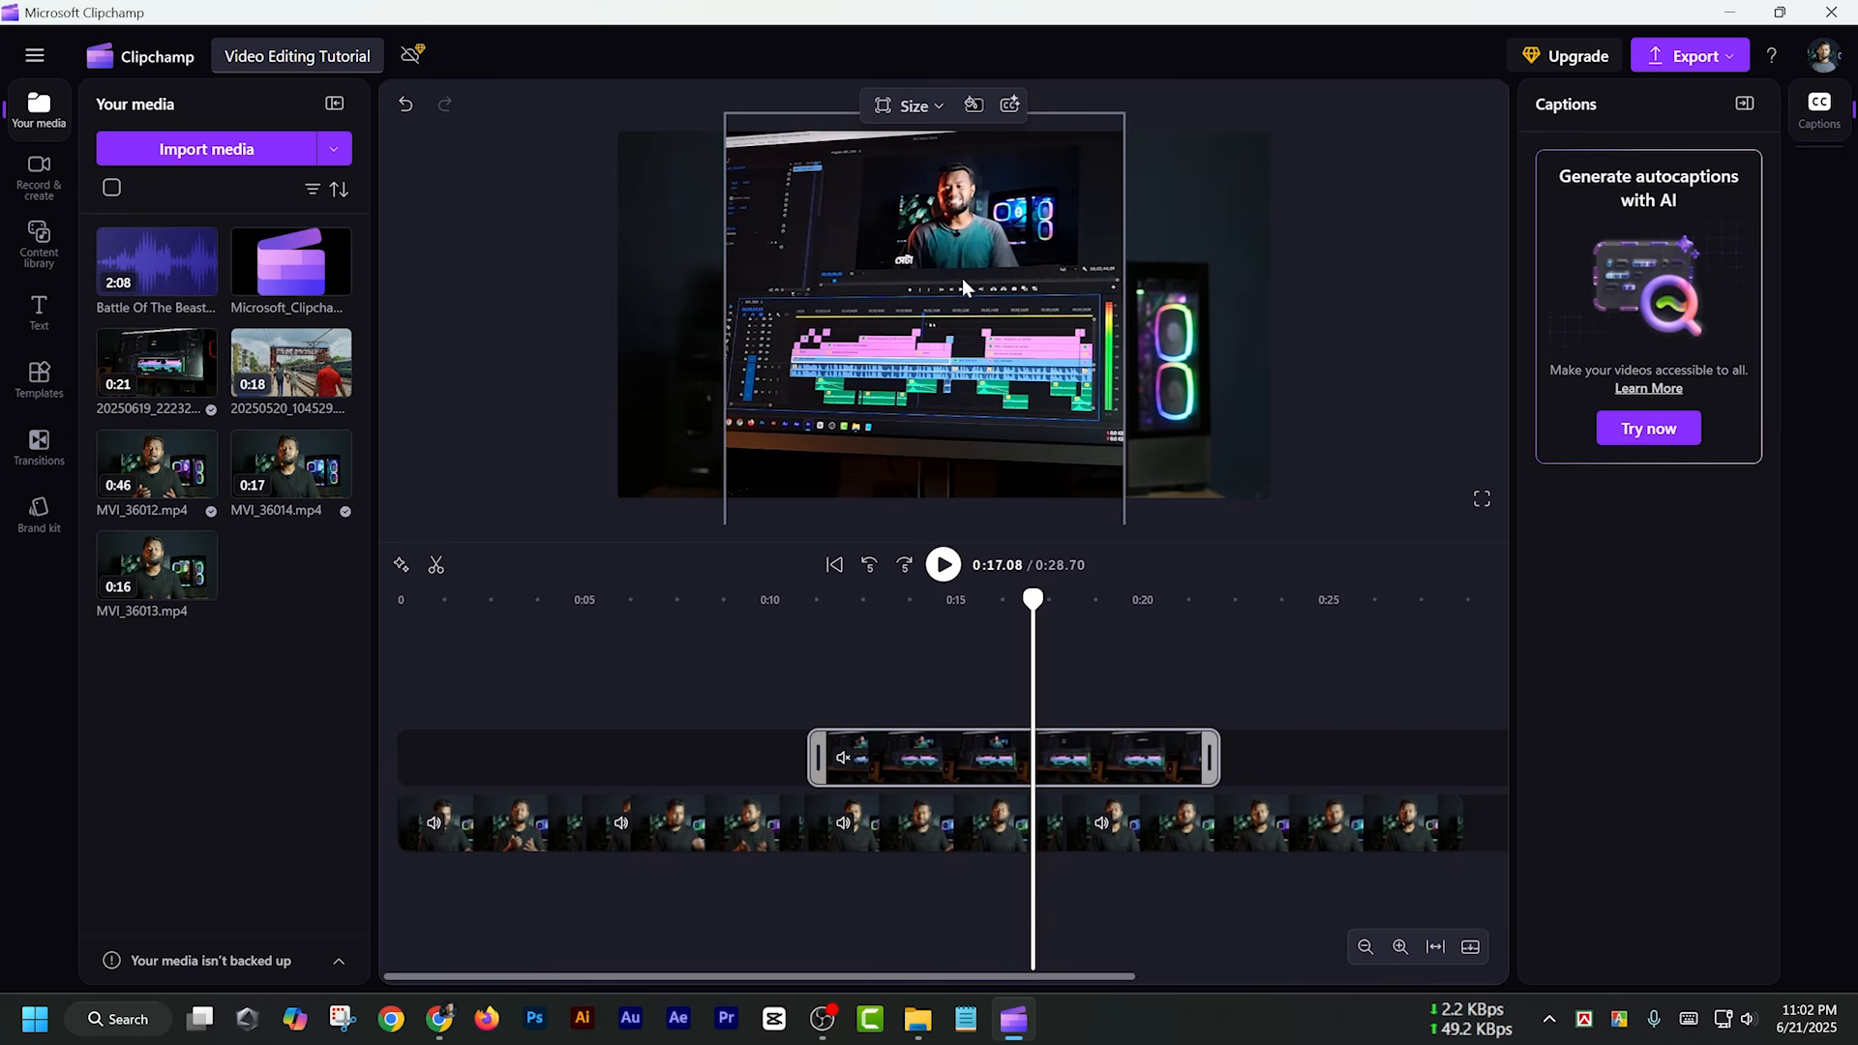
pyautogui.click(1352, 343)
pyautogui.click(944, 268)
pyautogui.click(476, 211)
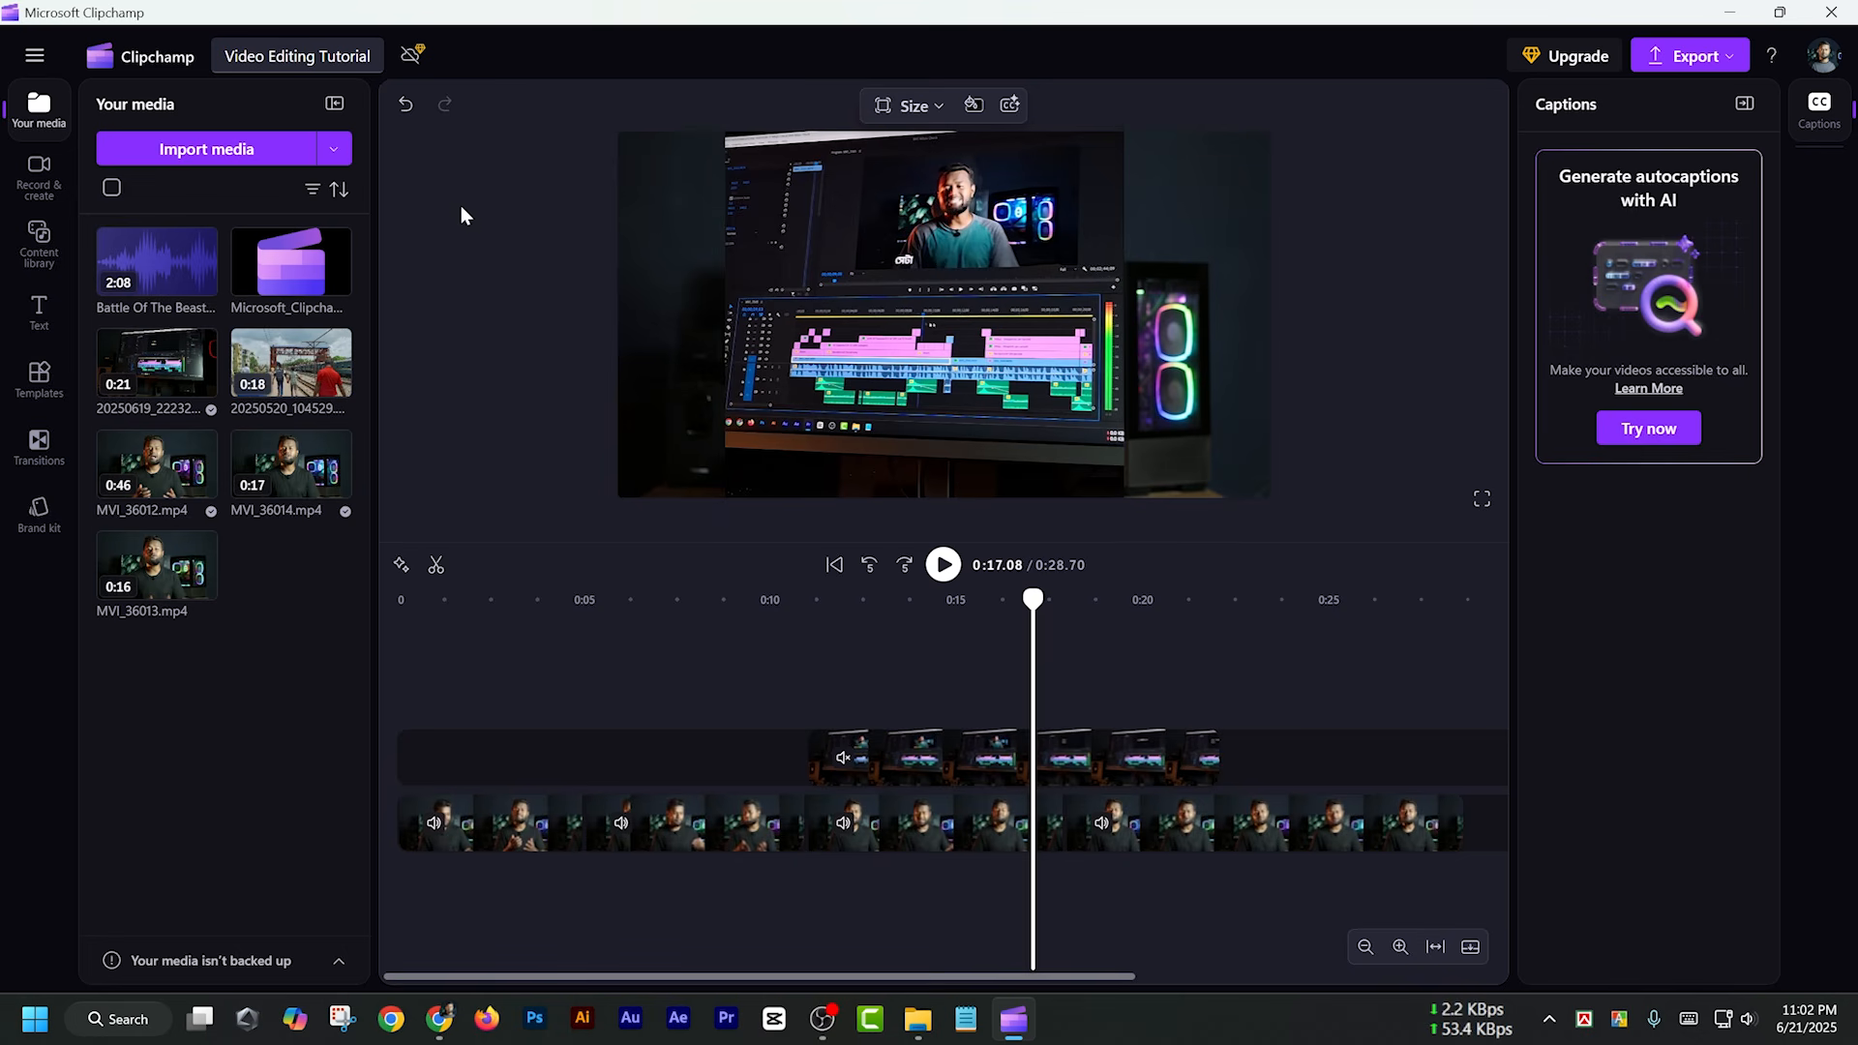
# Undo the crop of the overlay clip and fit the video back to the frame
pyautogui.click(403, 109)
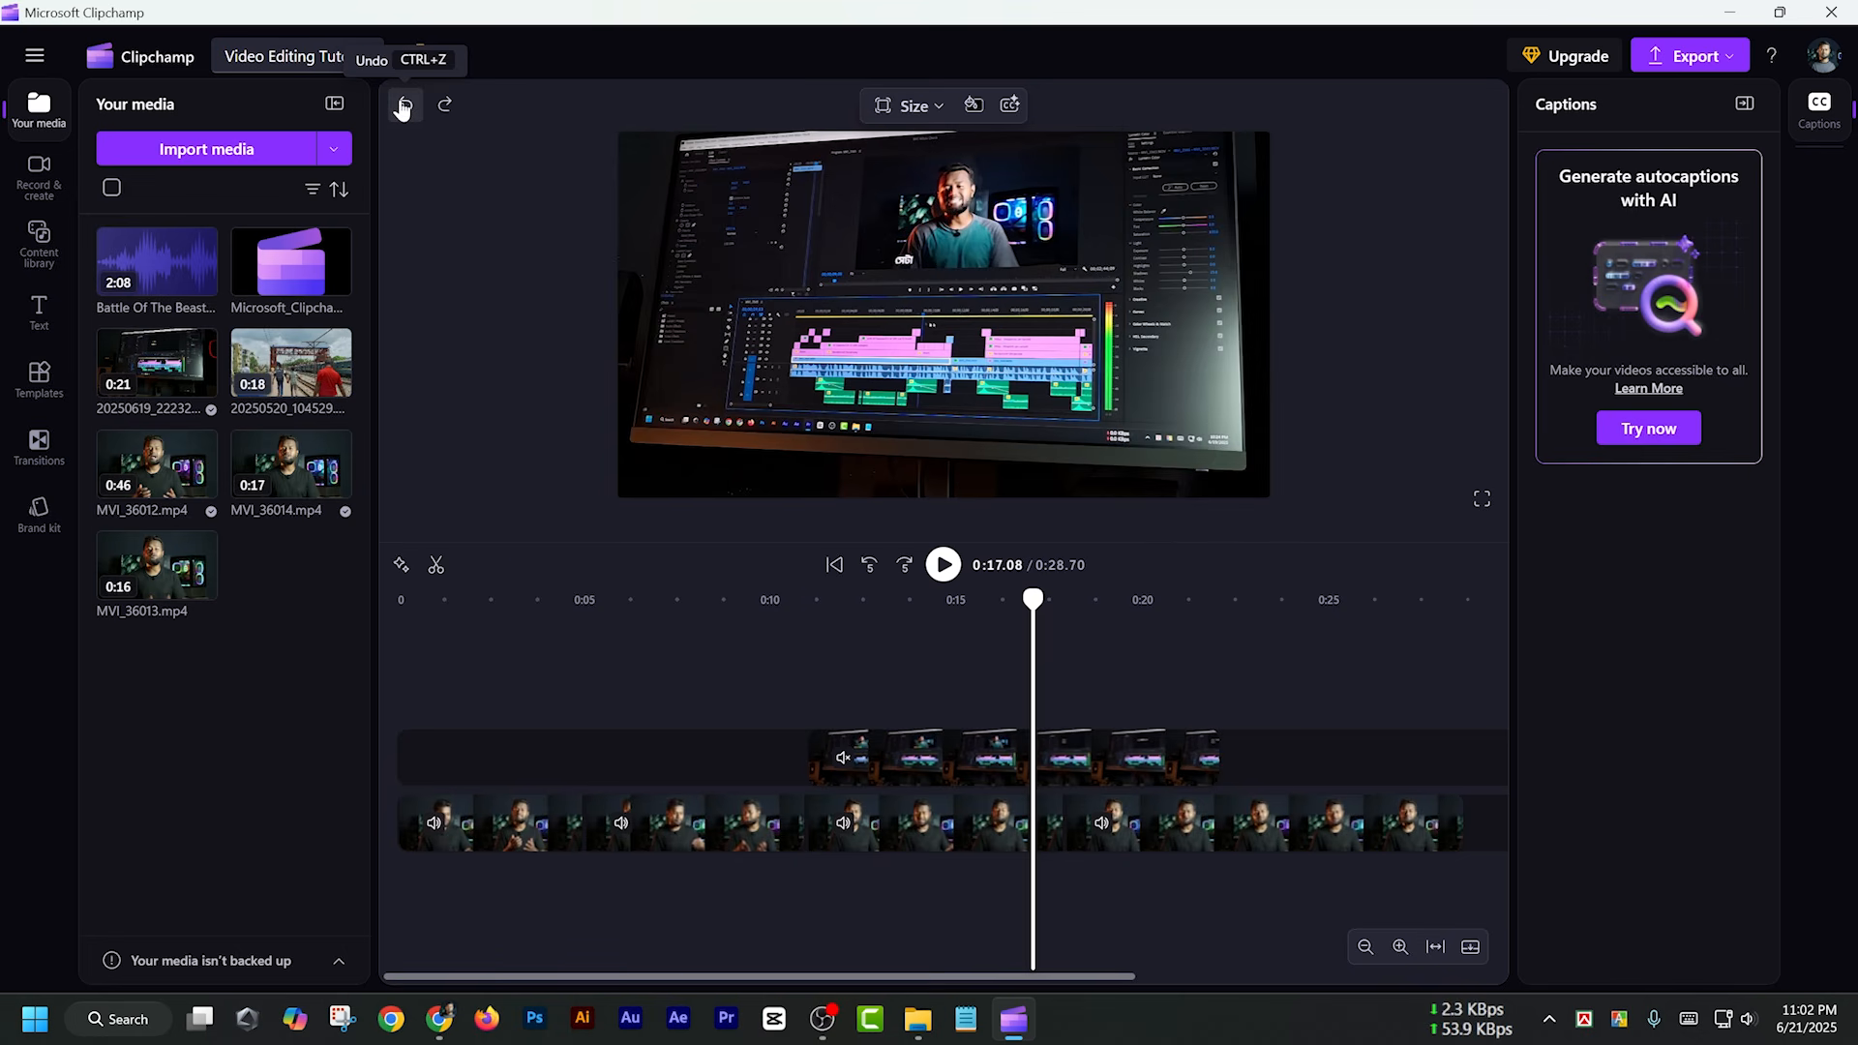
pyautogui.click(1018, 351)
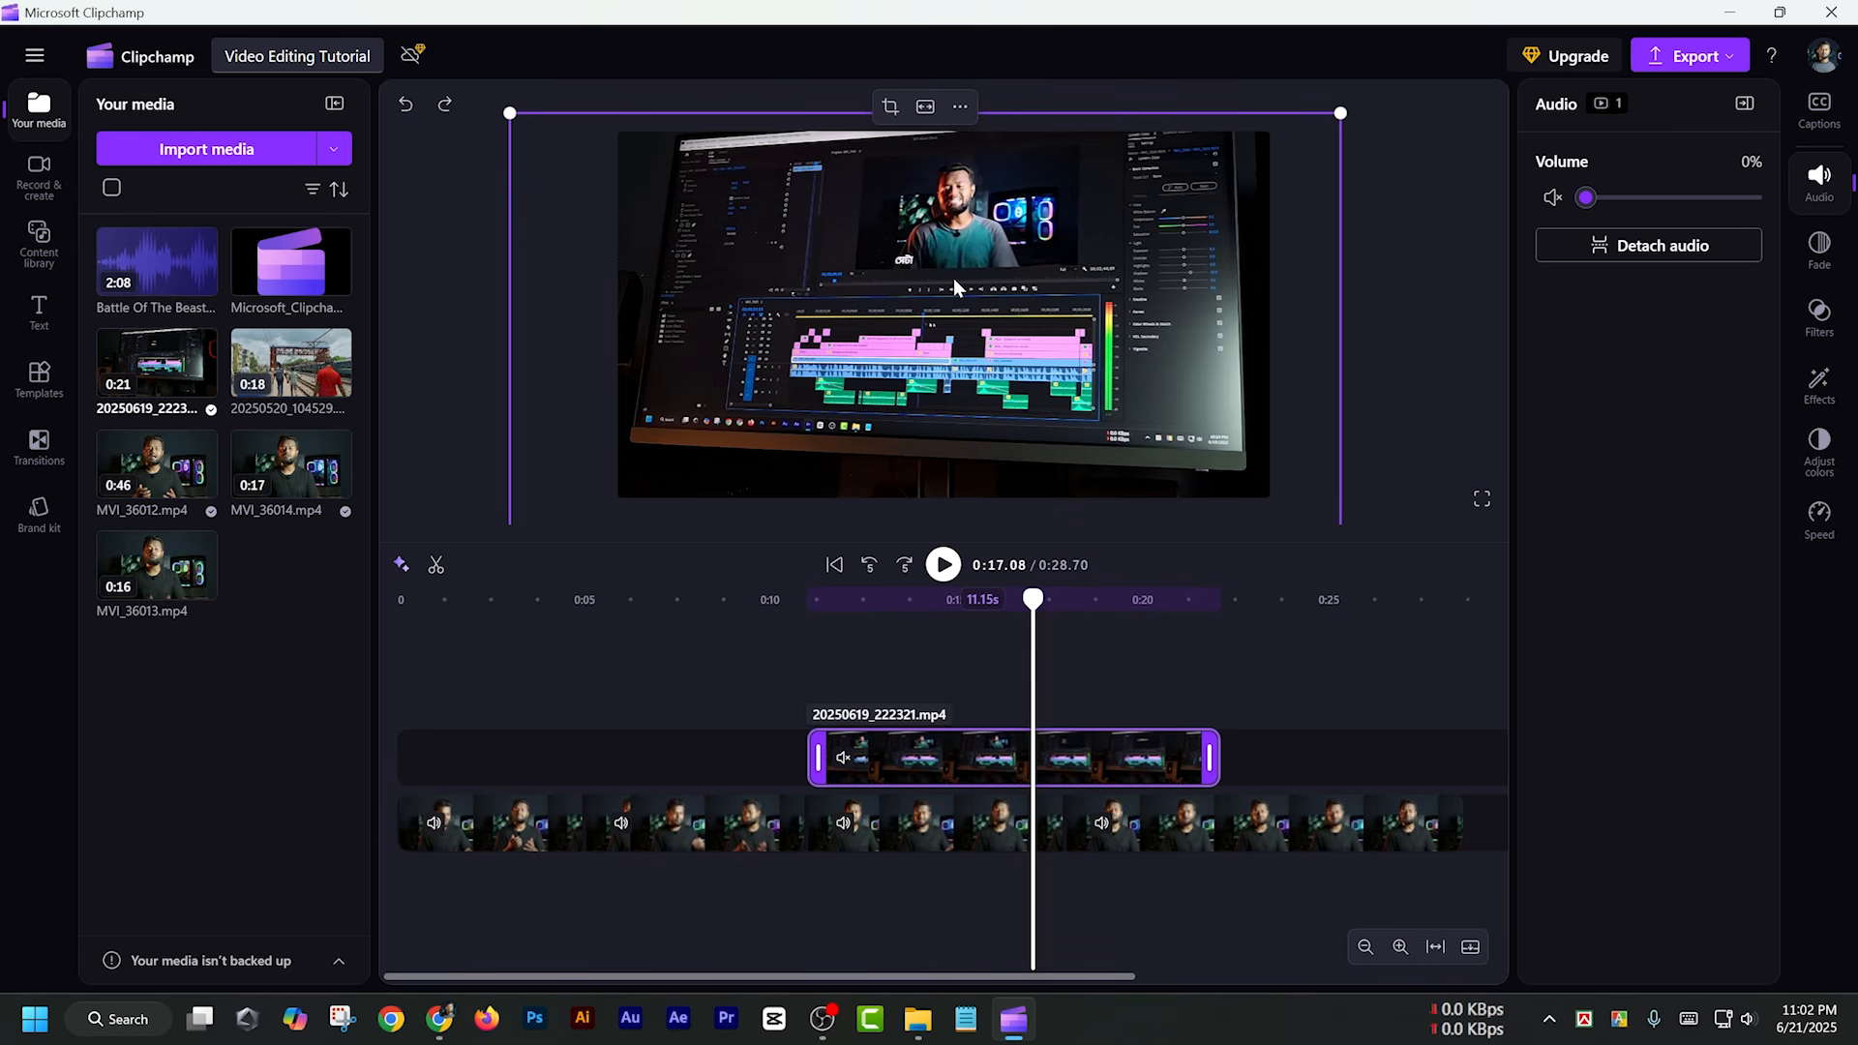
pyautogui.click(927, 110)
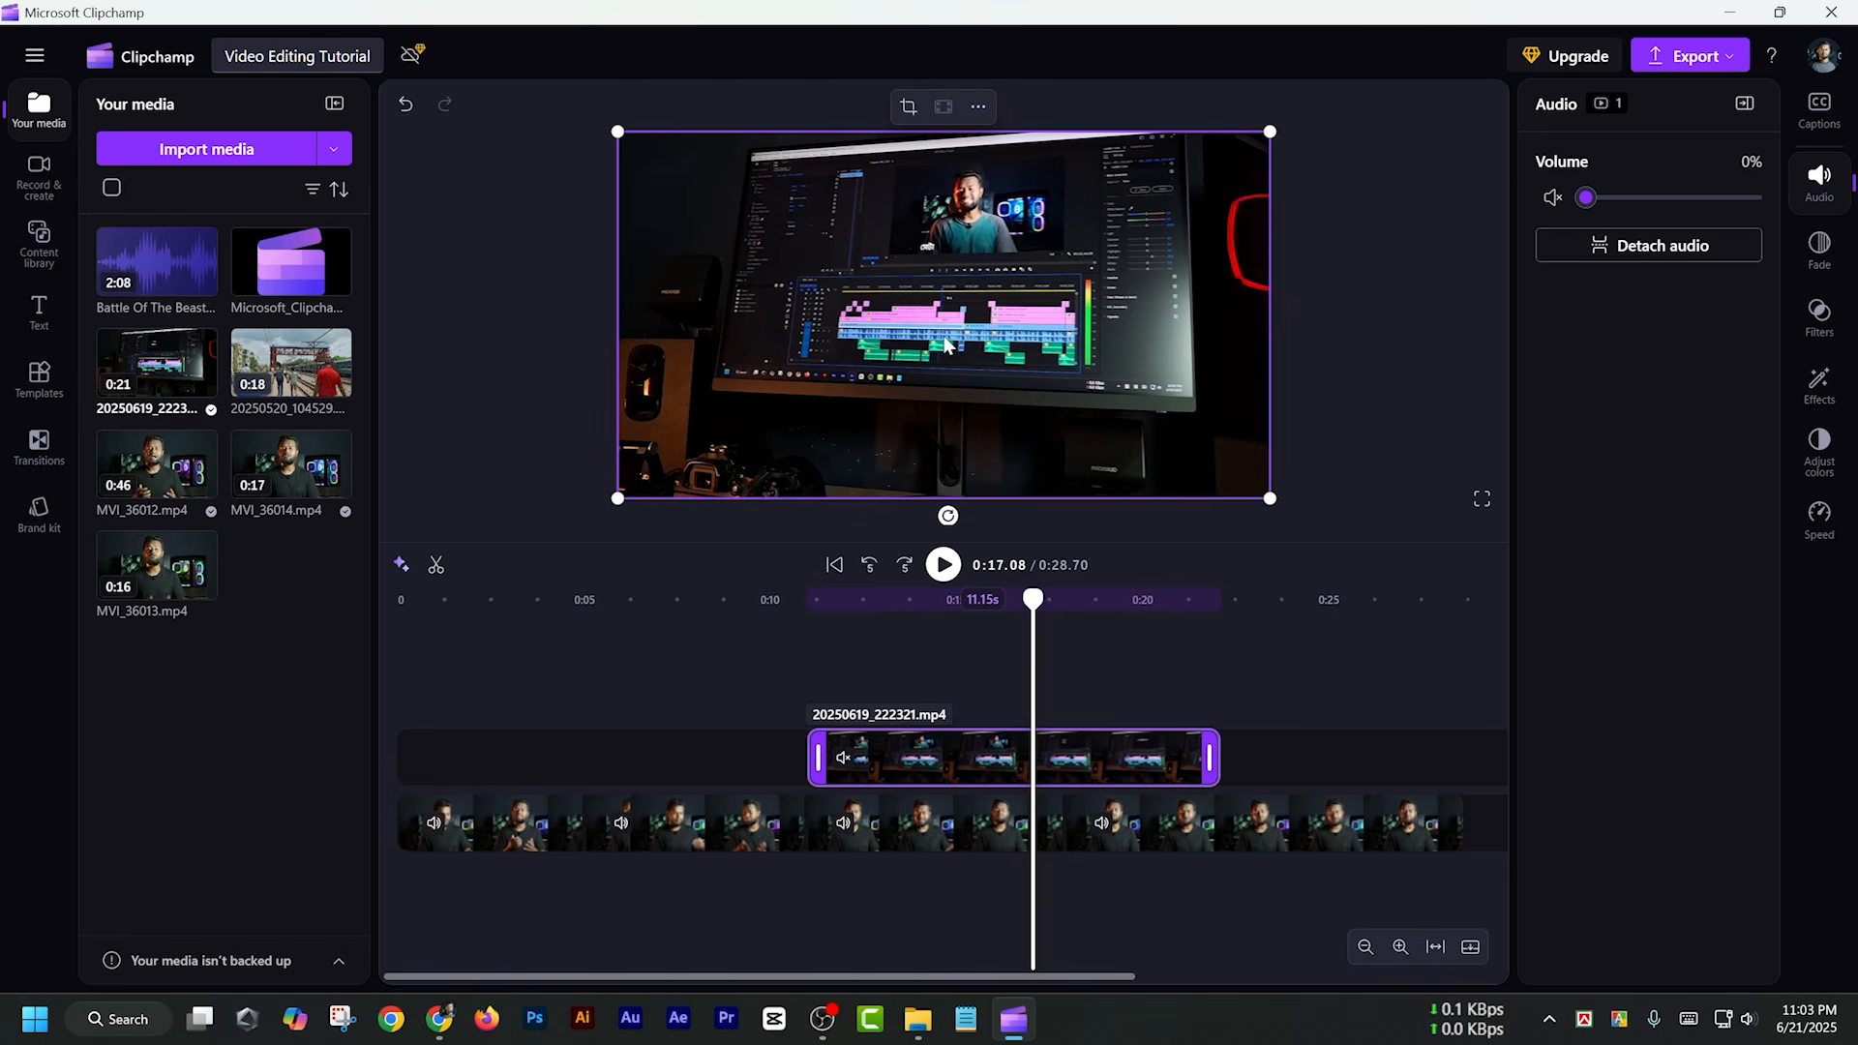
# Adjust the overlay clip's colors: slightly raise exposure, saturation and temperature, and slightly lower contrast
pyautogui.click(1823, 455)
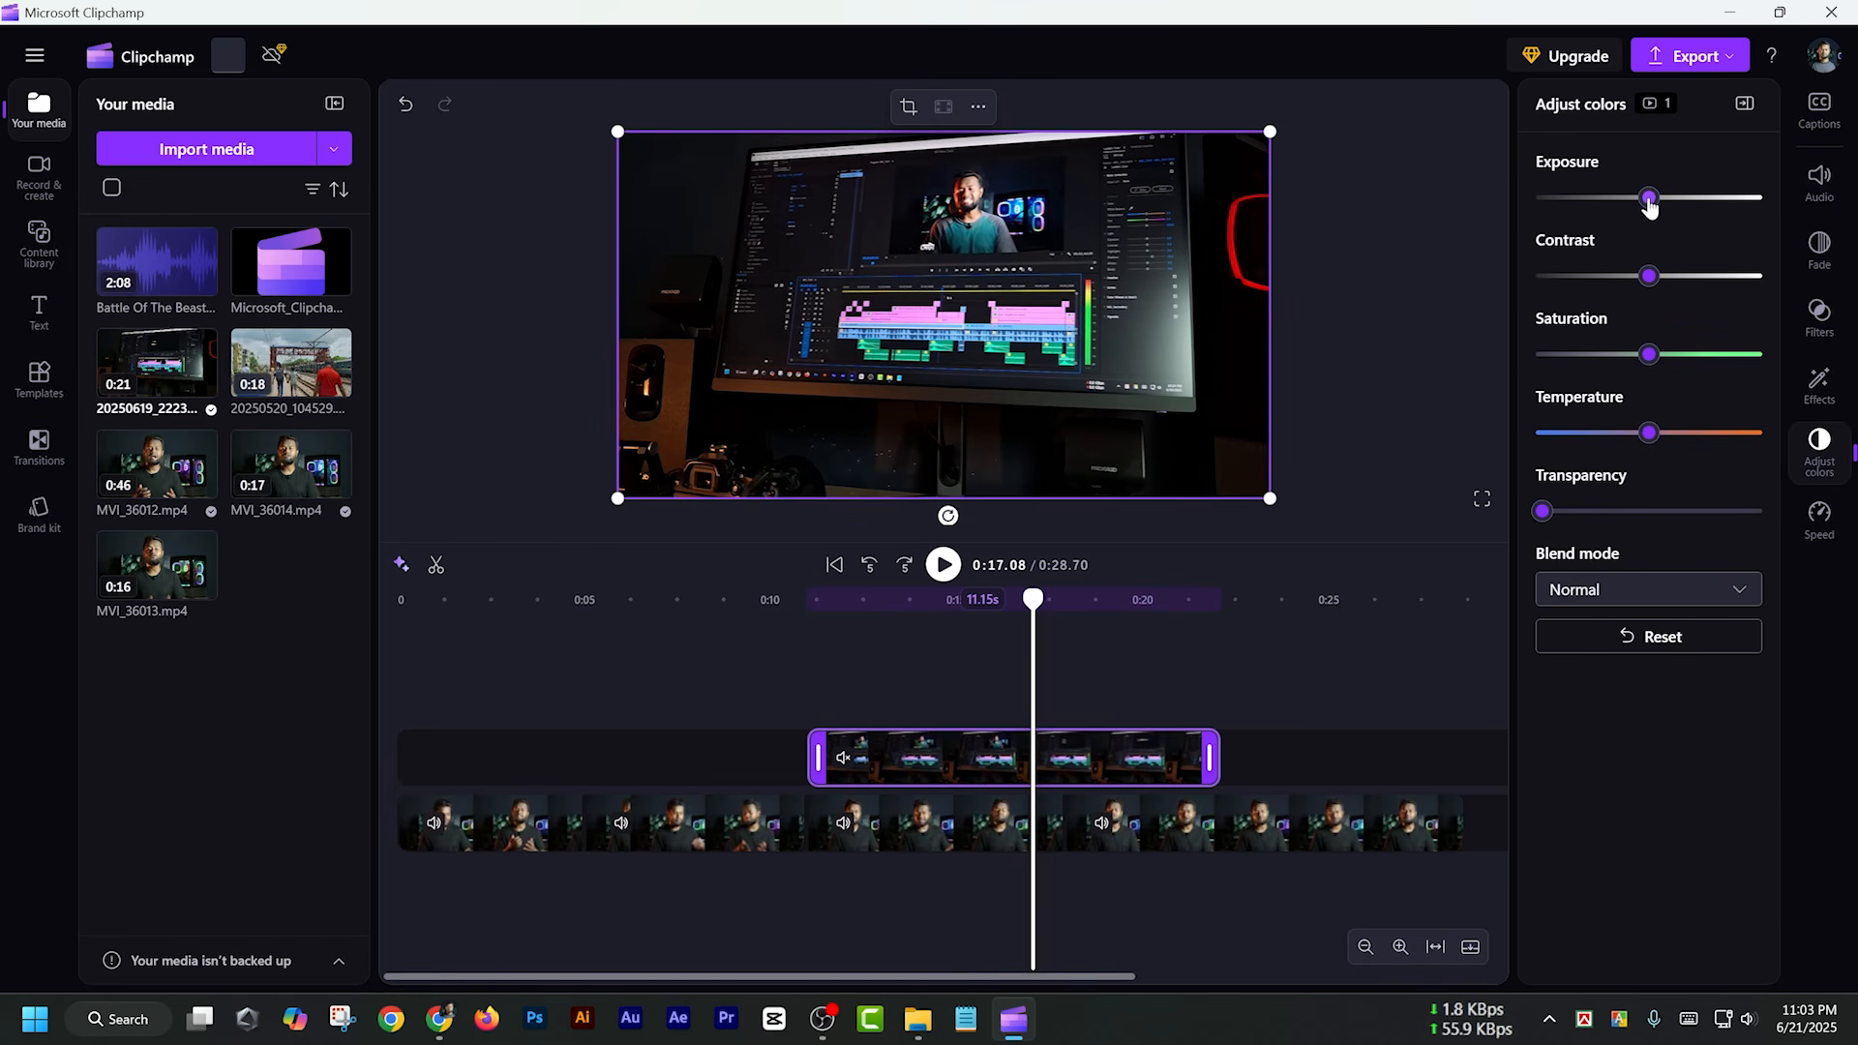
pyautogui.moveTo(1656, 205); pyautogui.dragTo(1665, 209)
pyautogui.moveTo(1648, 279); pyautogui.dragTo(1638, 277)
pyautogui.moveTo(1656, 356); pyautogui.dragTo(1666, 357)
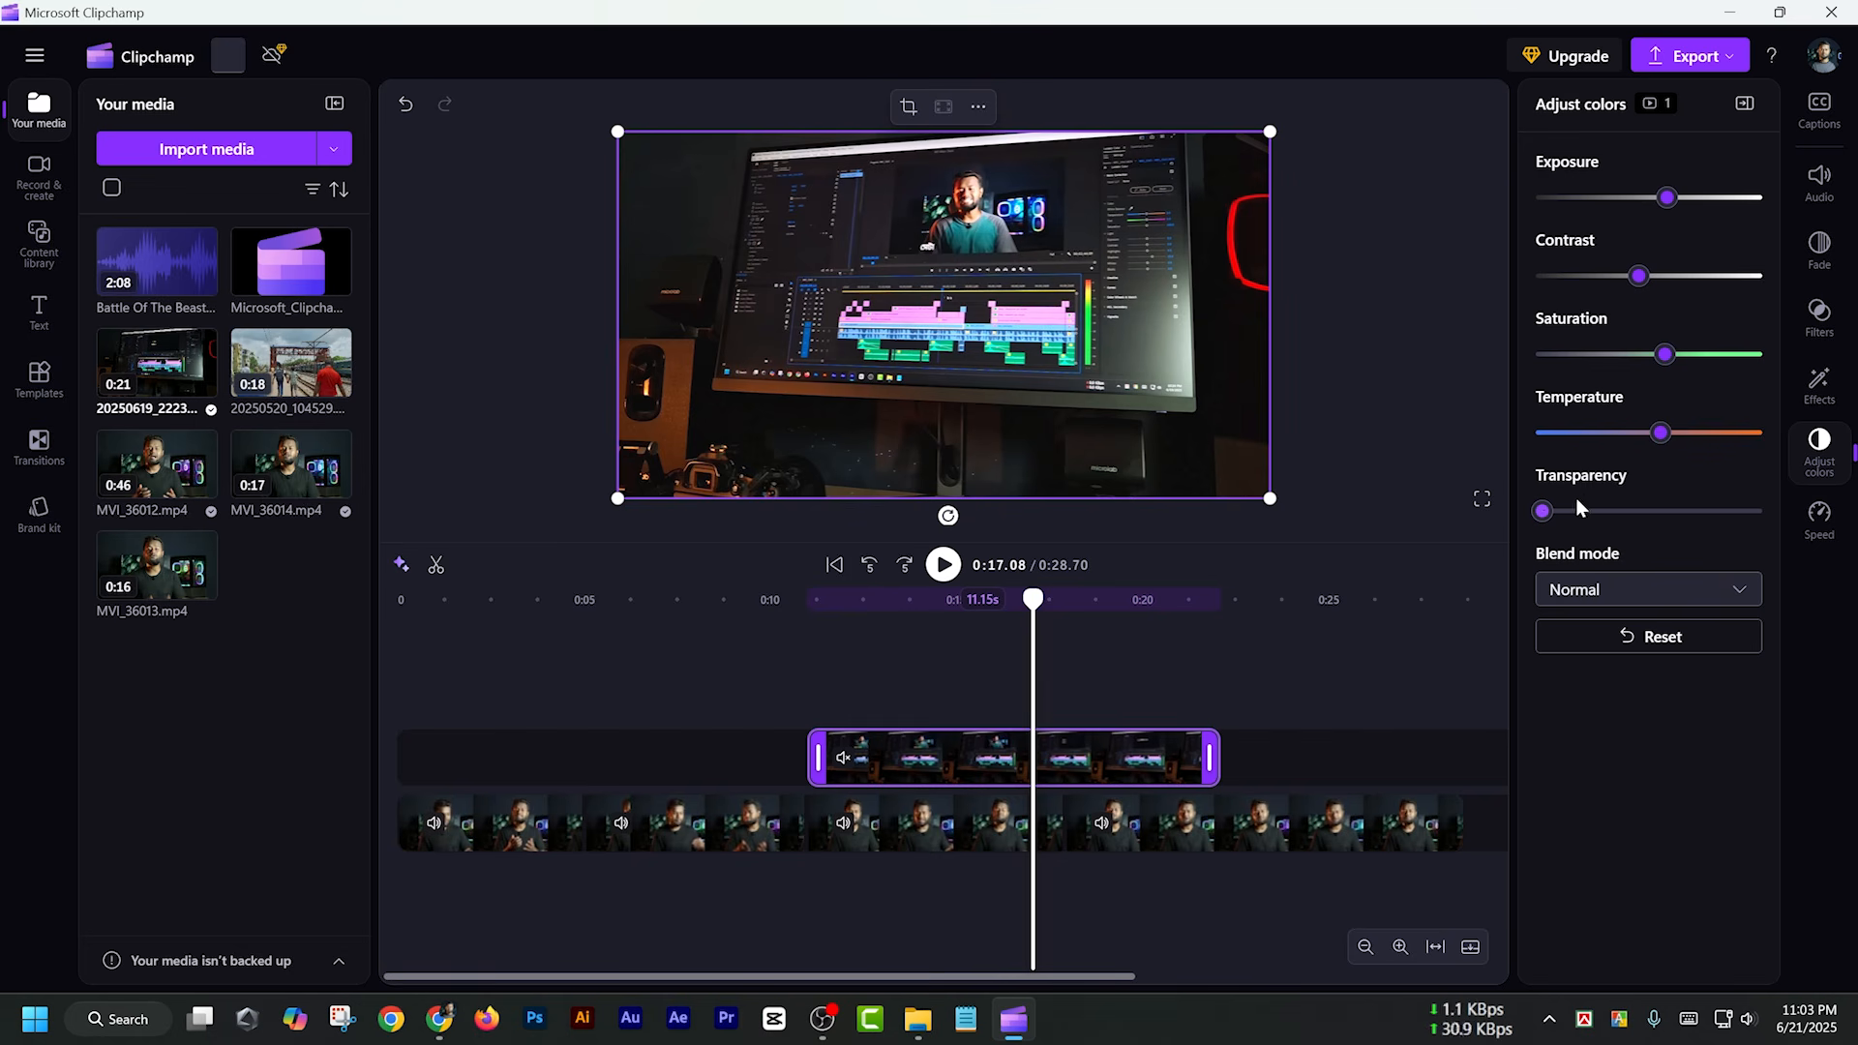
# Try a high transparency on the overlay clip to blend it with the main footage, and return it to zero
pyautogui.moveTo(1544, 513); pyautogui.dragTo(1692, 510)
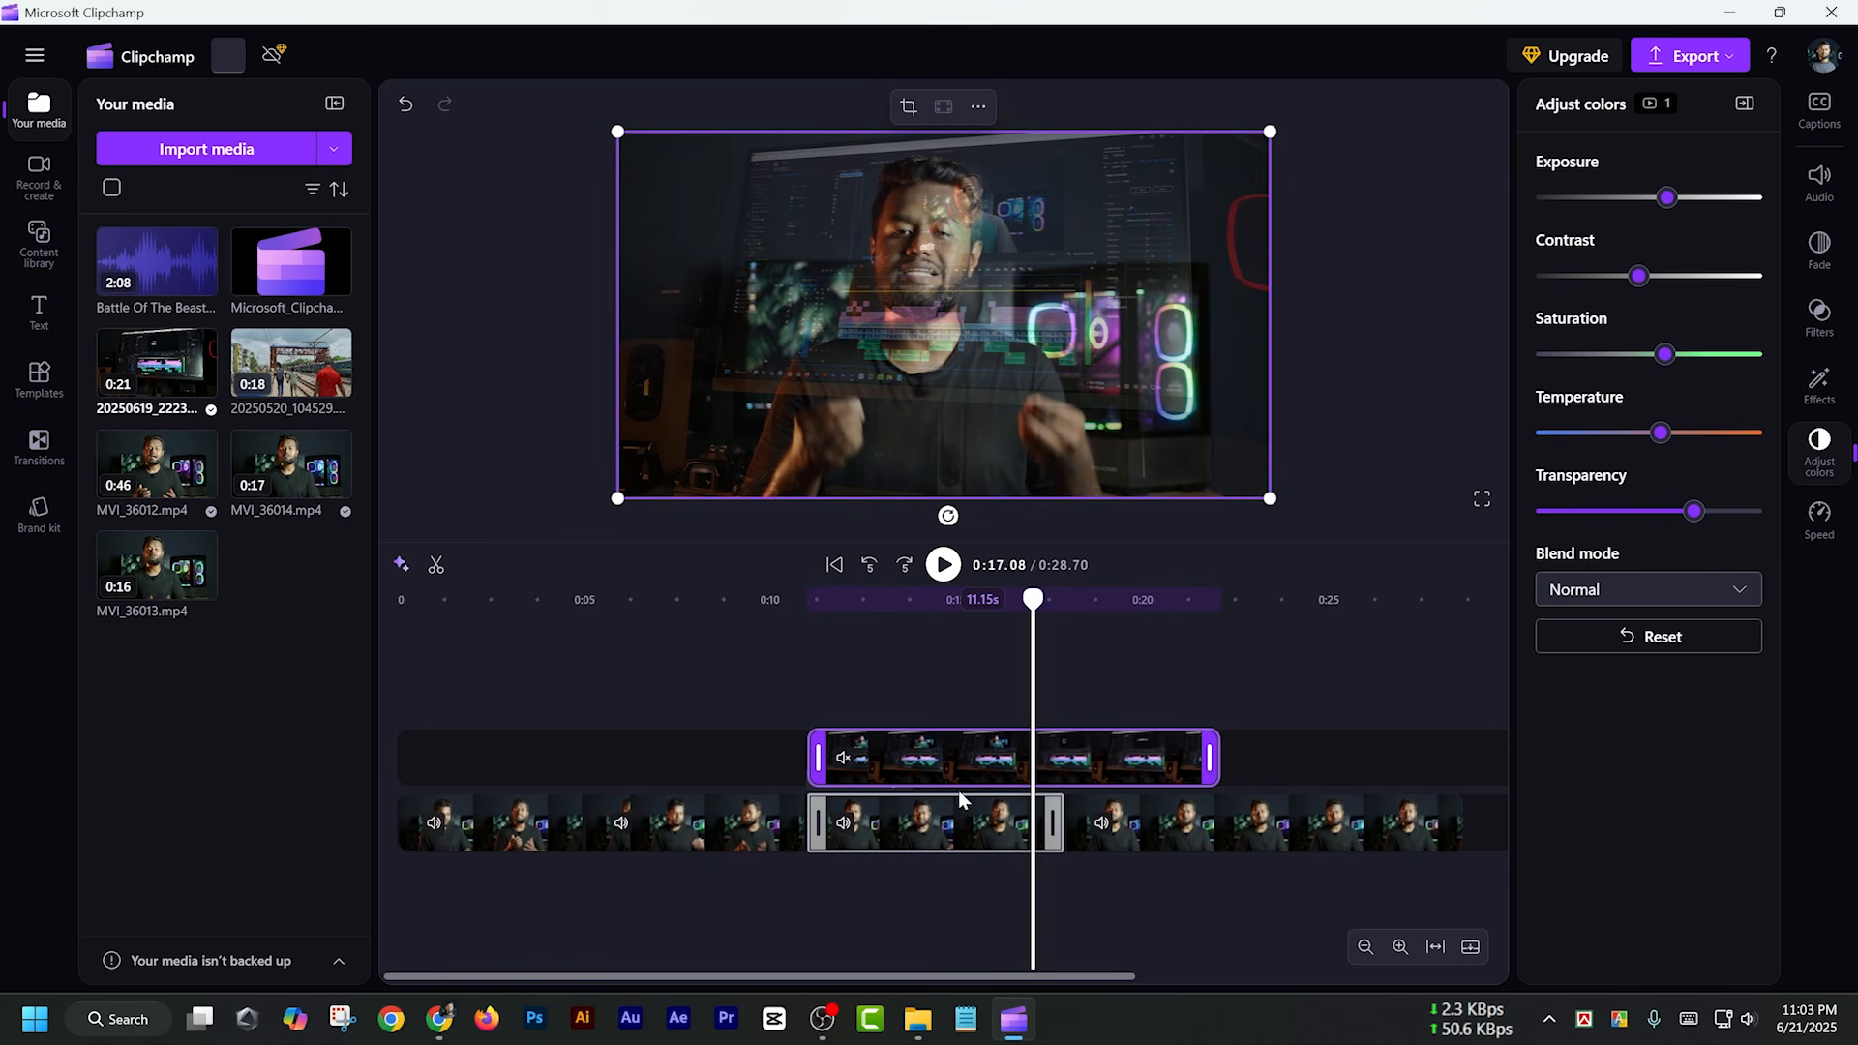
pyautogui.moveTo(1693, 511); pyautogui.dragTo(1480, 508)
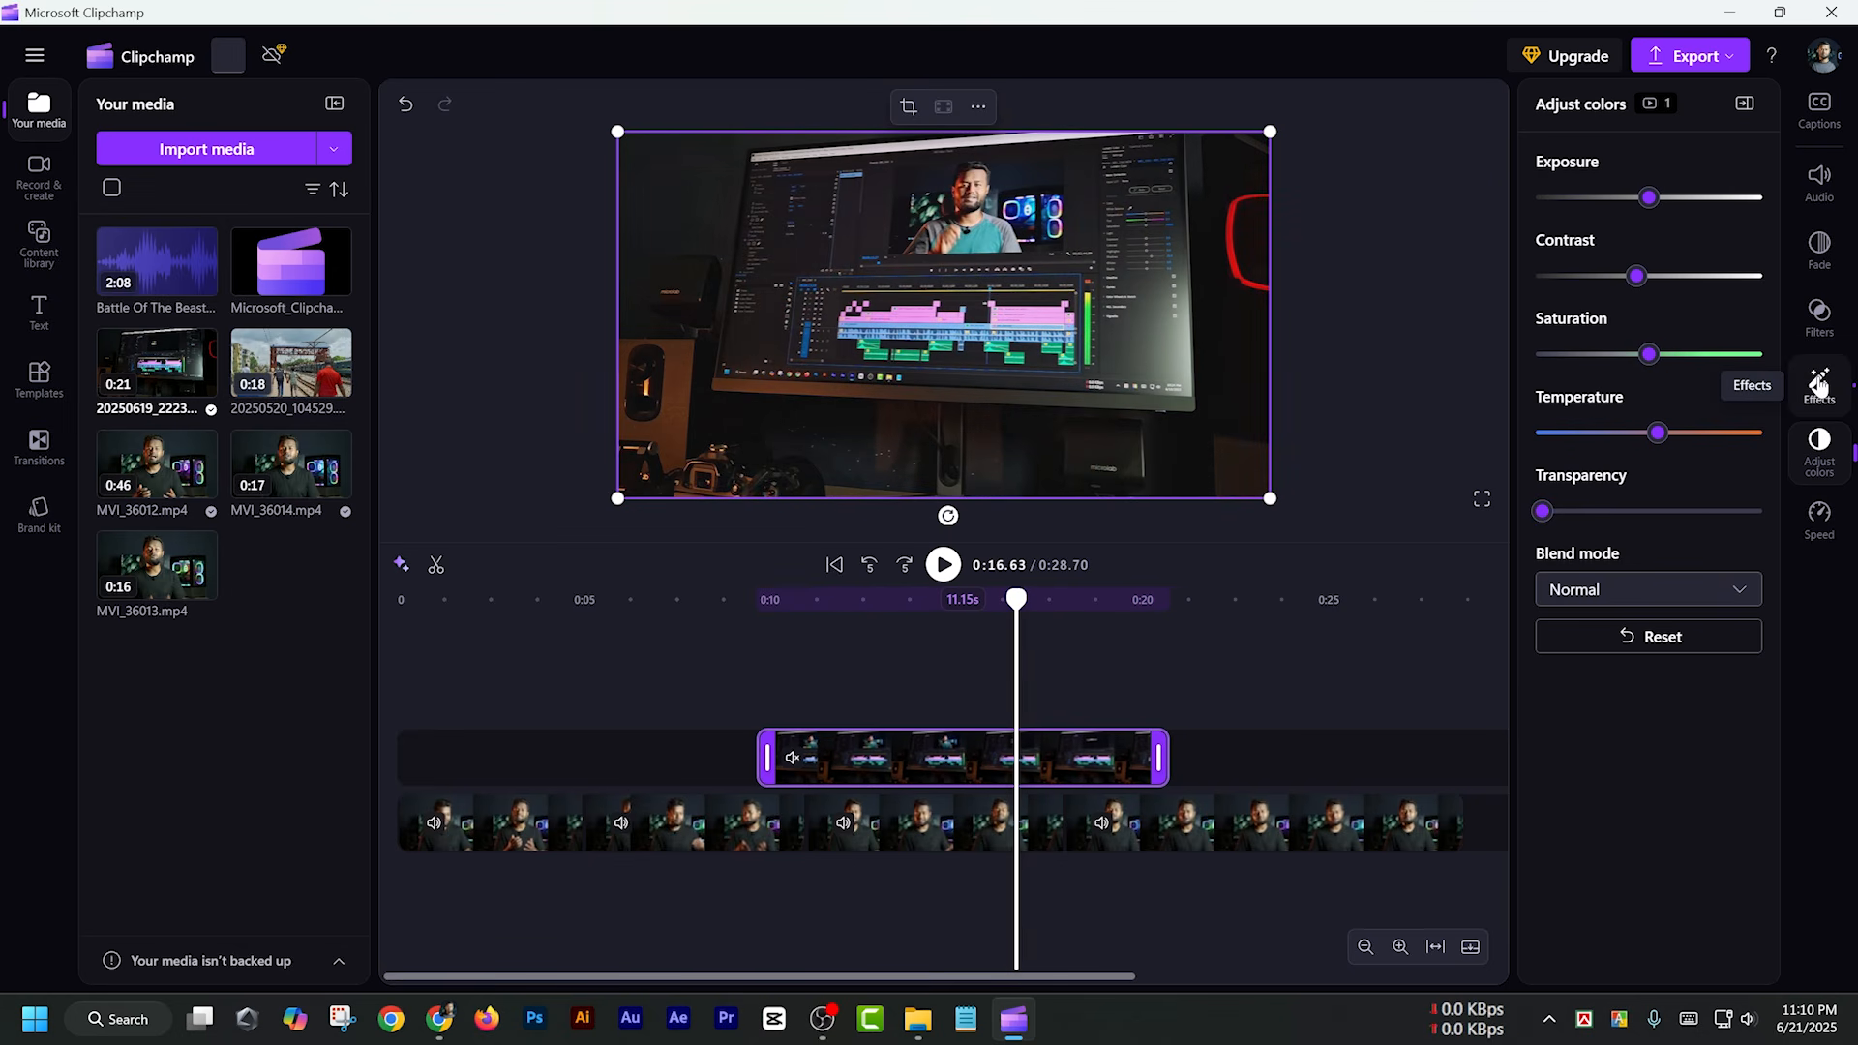
# Try the VHS effect on the overlay clip with lower grain and slightly lower intensity, and set the effect back to None
pyautogui.click(1819, 387)
pyautogui.scroll(-5, 1676, 430)
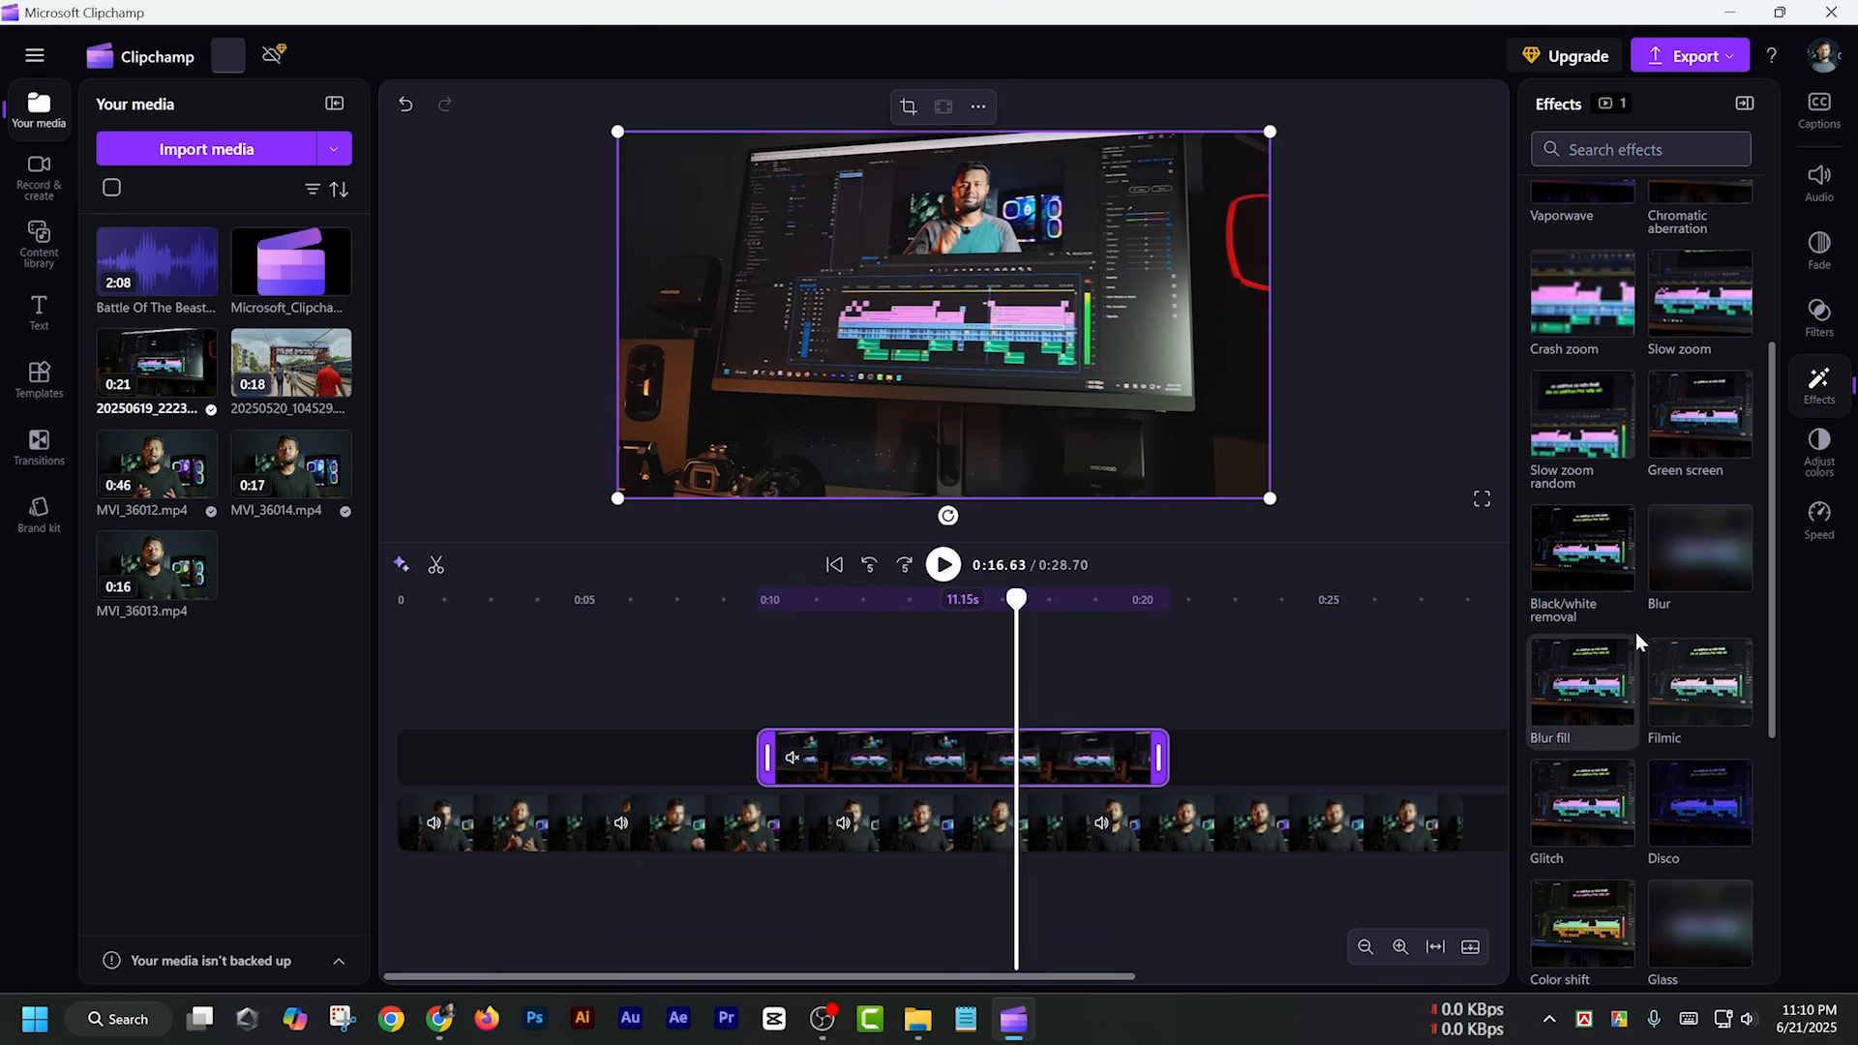
pyautogui.scroll(5, 1637, 627)
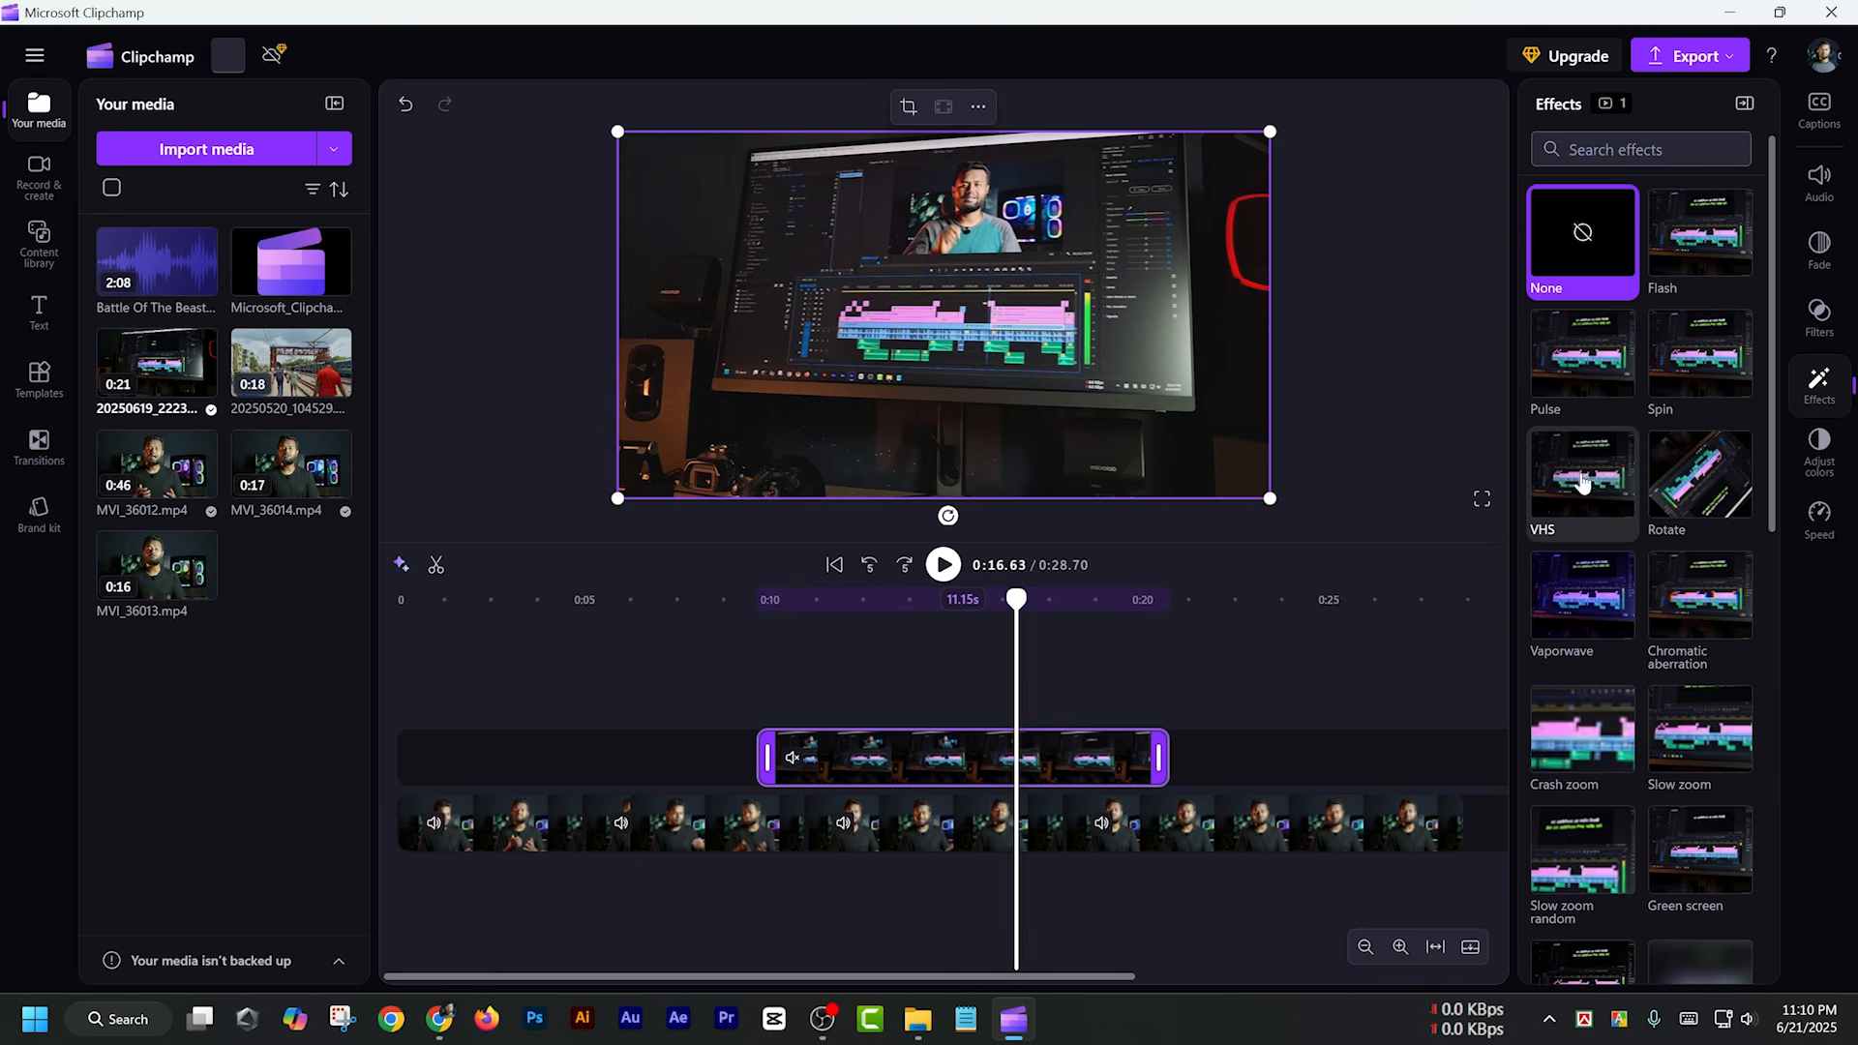
pyautogui.click(1587, 472)
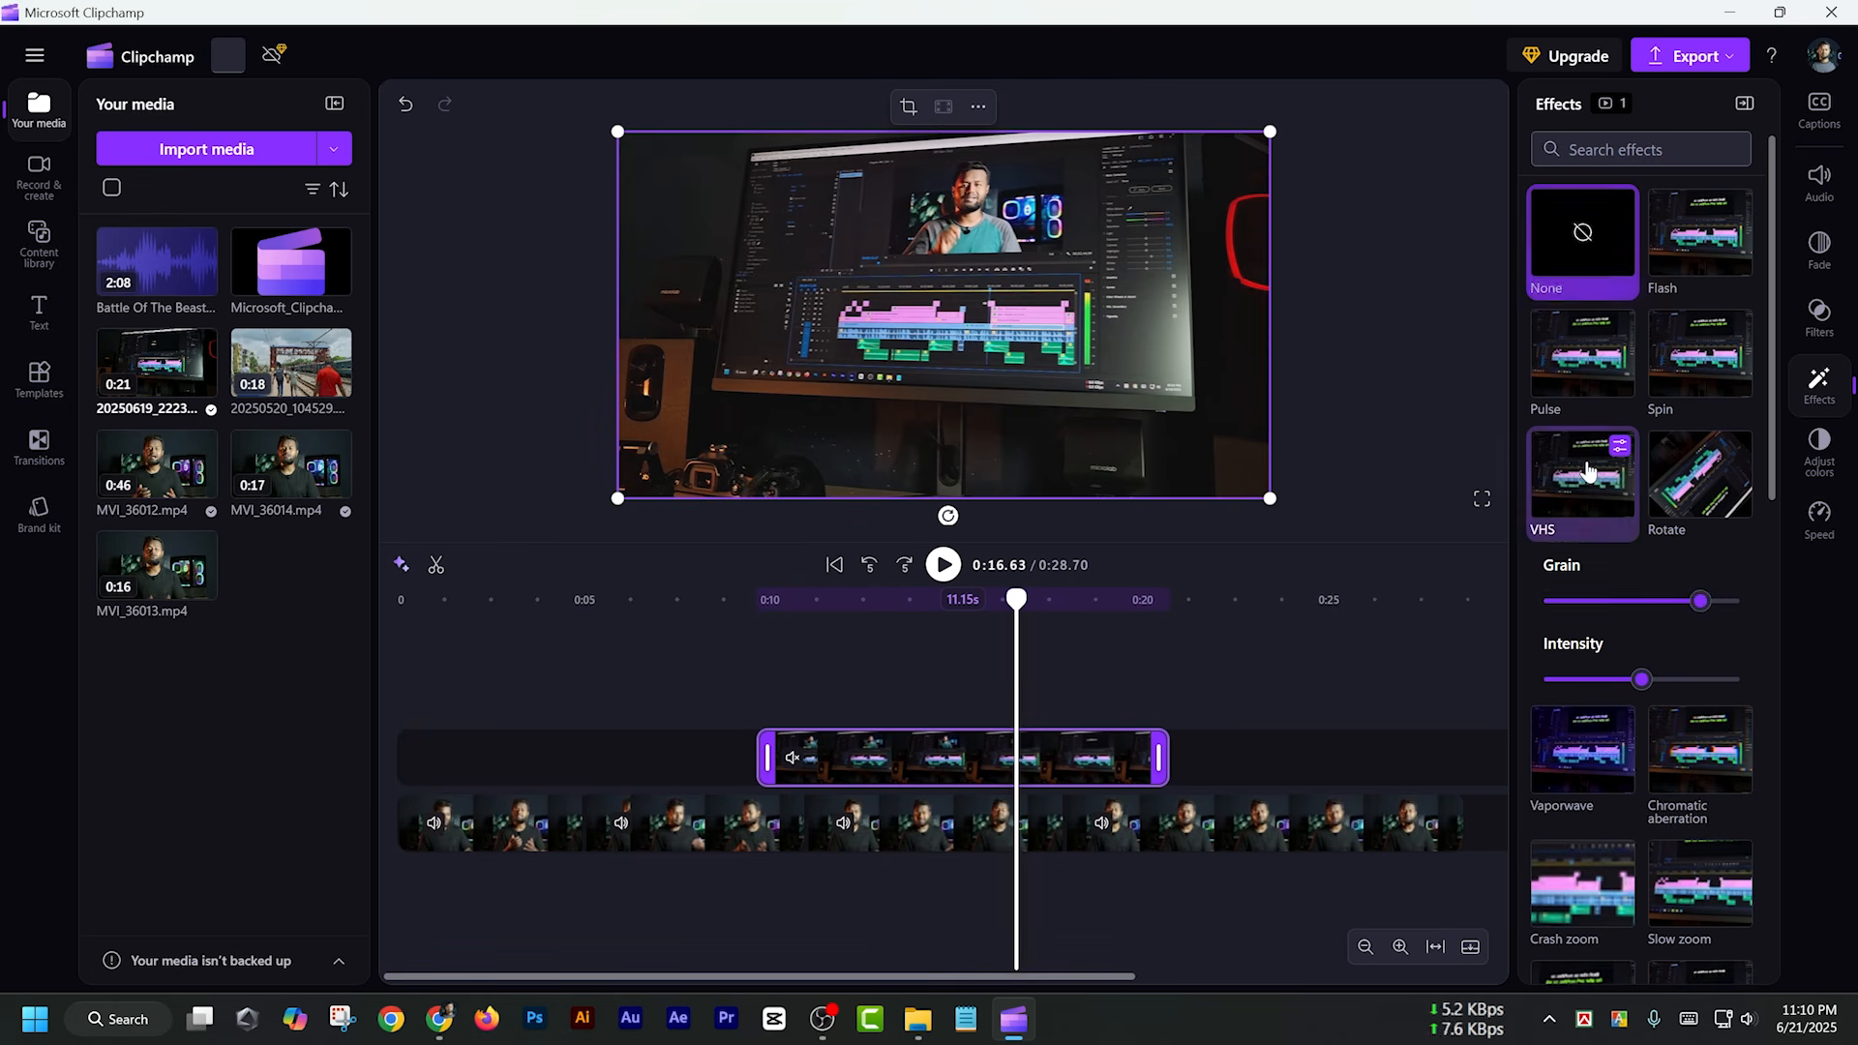
pyautogui.moveTo(1661, 688)
pyautogui.mouseDown()
pyautogui.moveTo(1582, 687)
pyautogui.moveTo(1689, 689)
pyautogui.moveTo(1636, 695)
pyautogui.mouseUp()
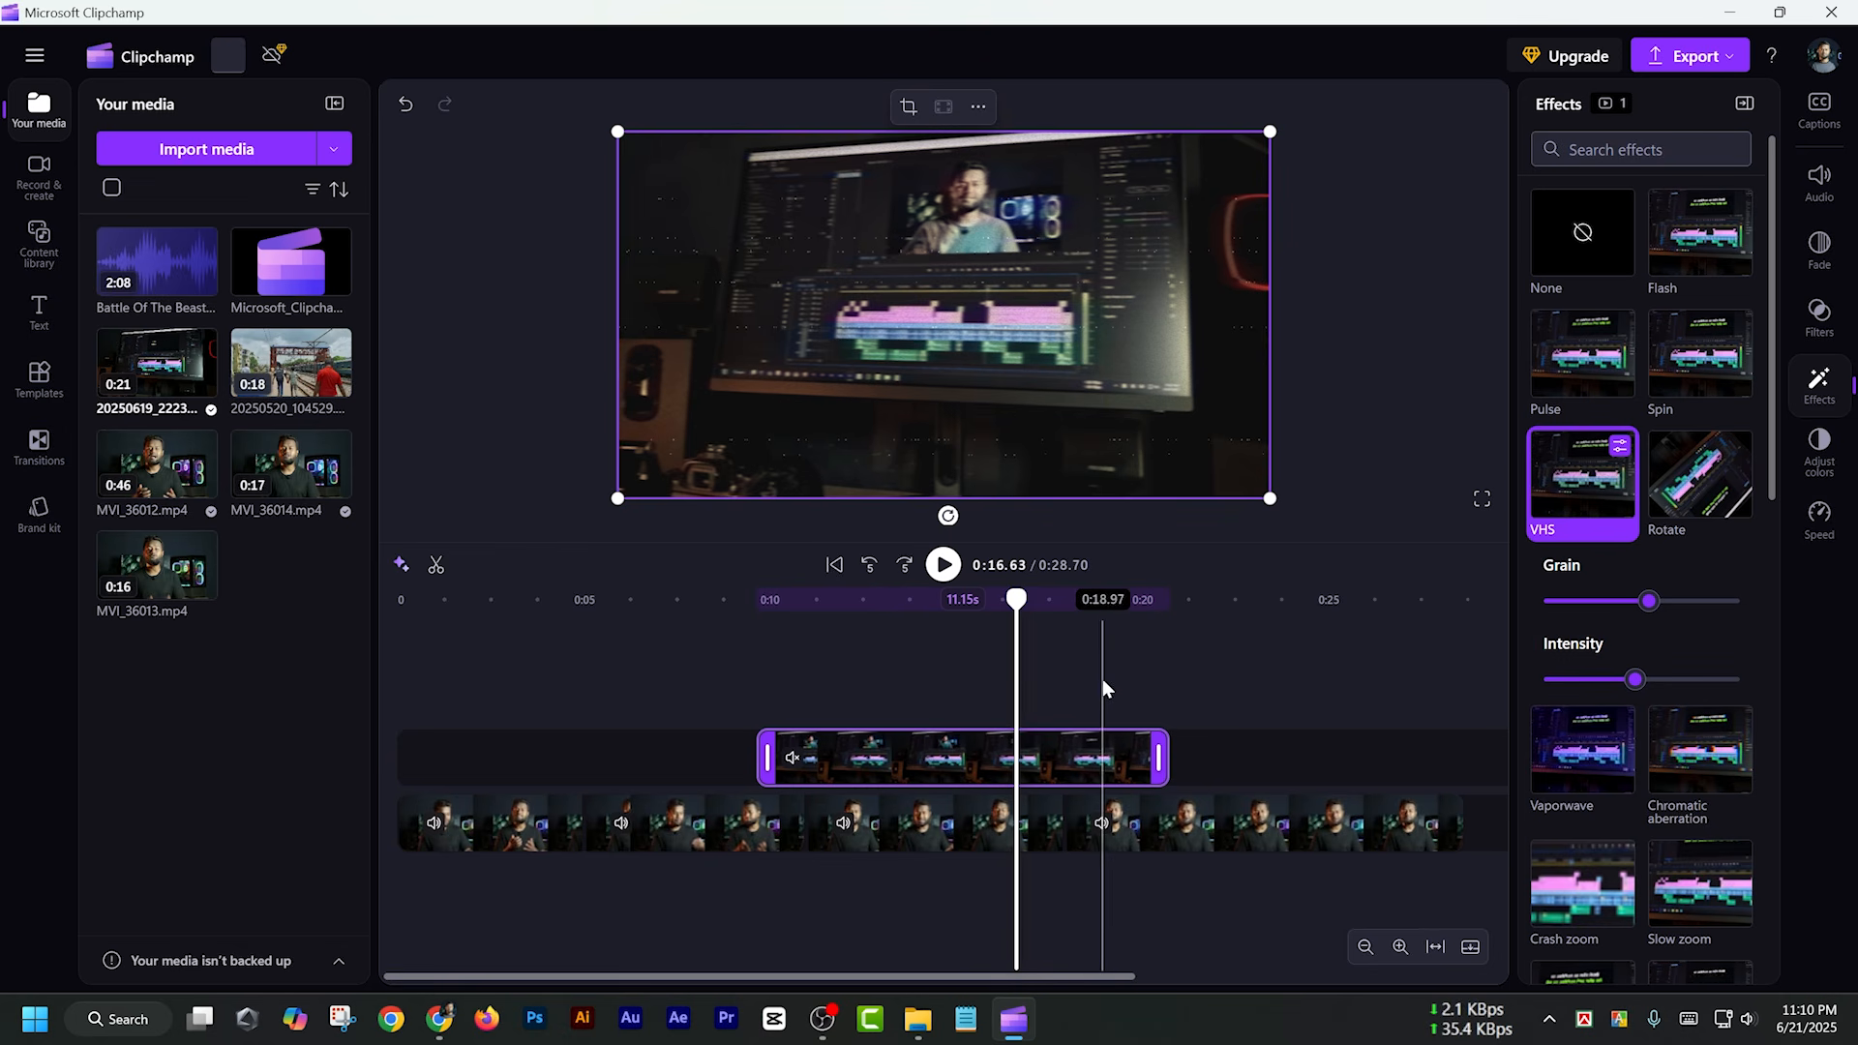
pyautogui.click(1587, 247)
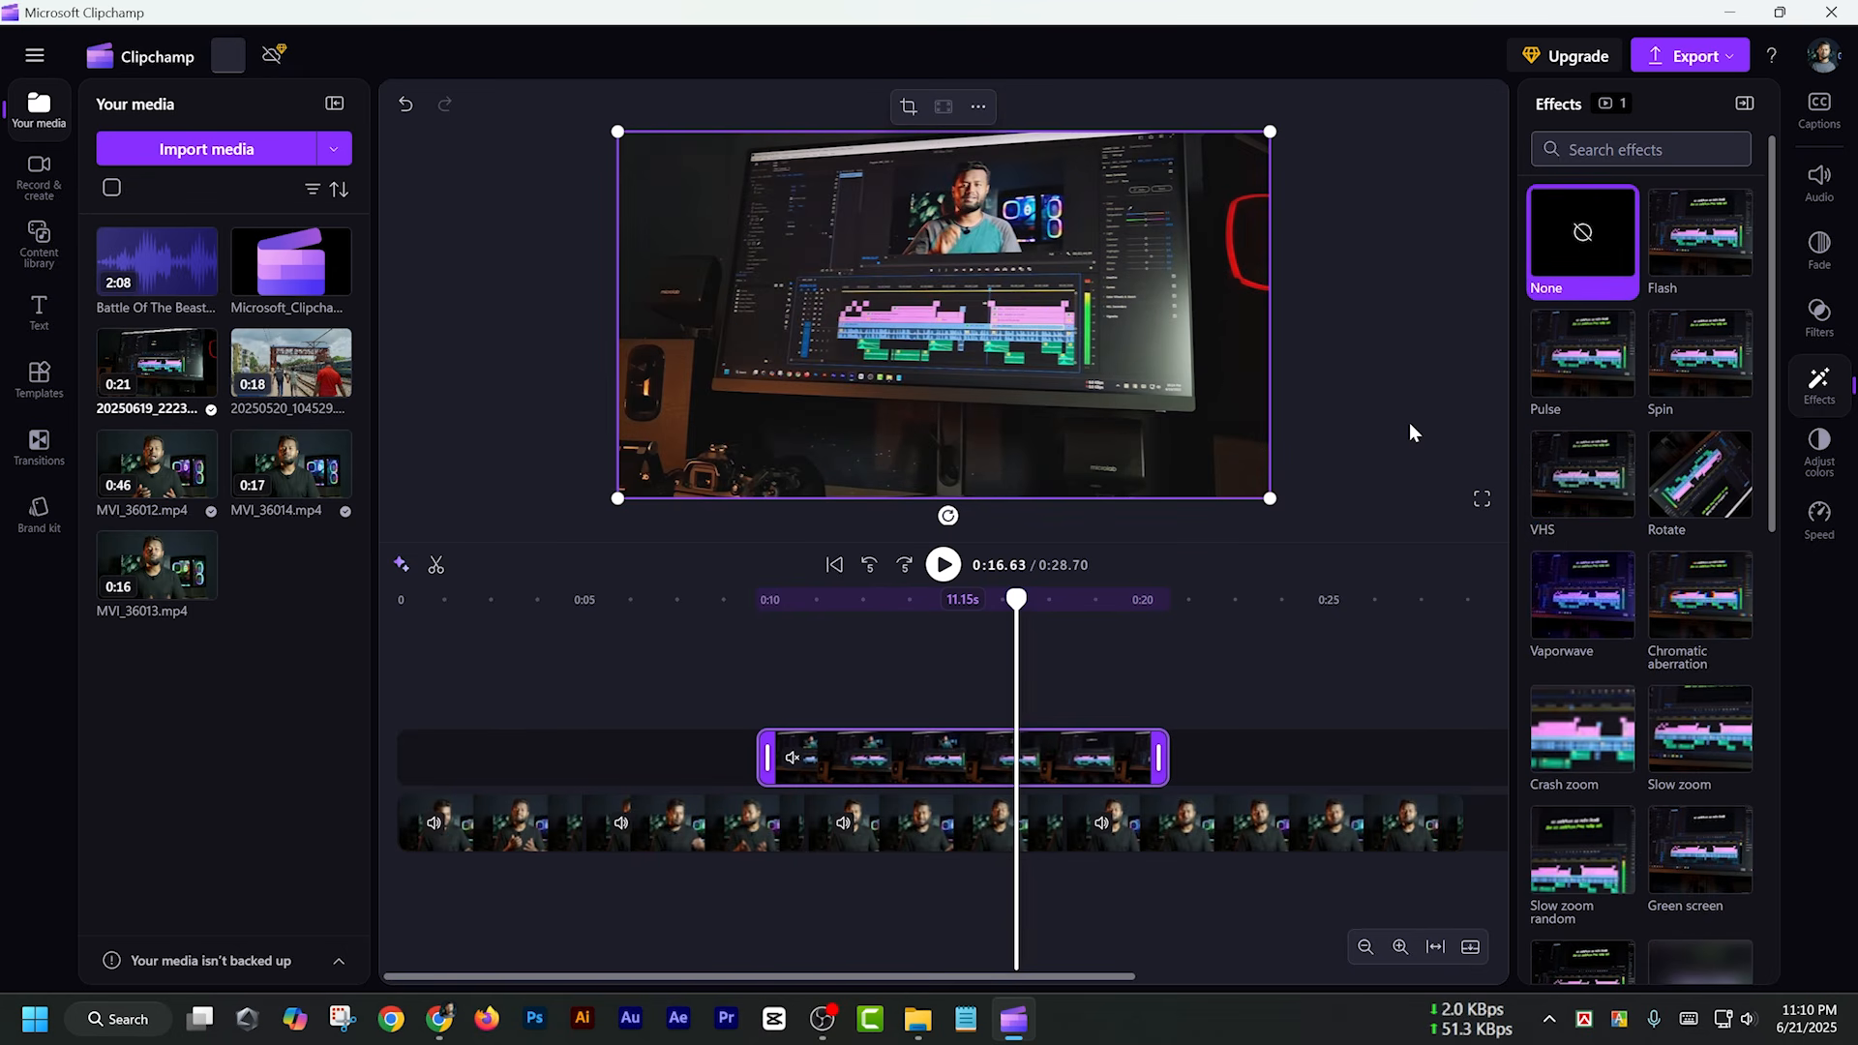
# Try the Orange and teal filter at maximum intensity on the overlay clip, and set the filter back to None
pyautogui.click(1819, 317)
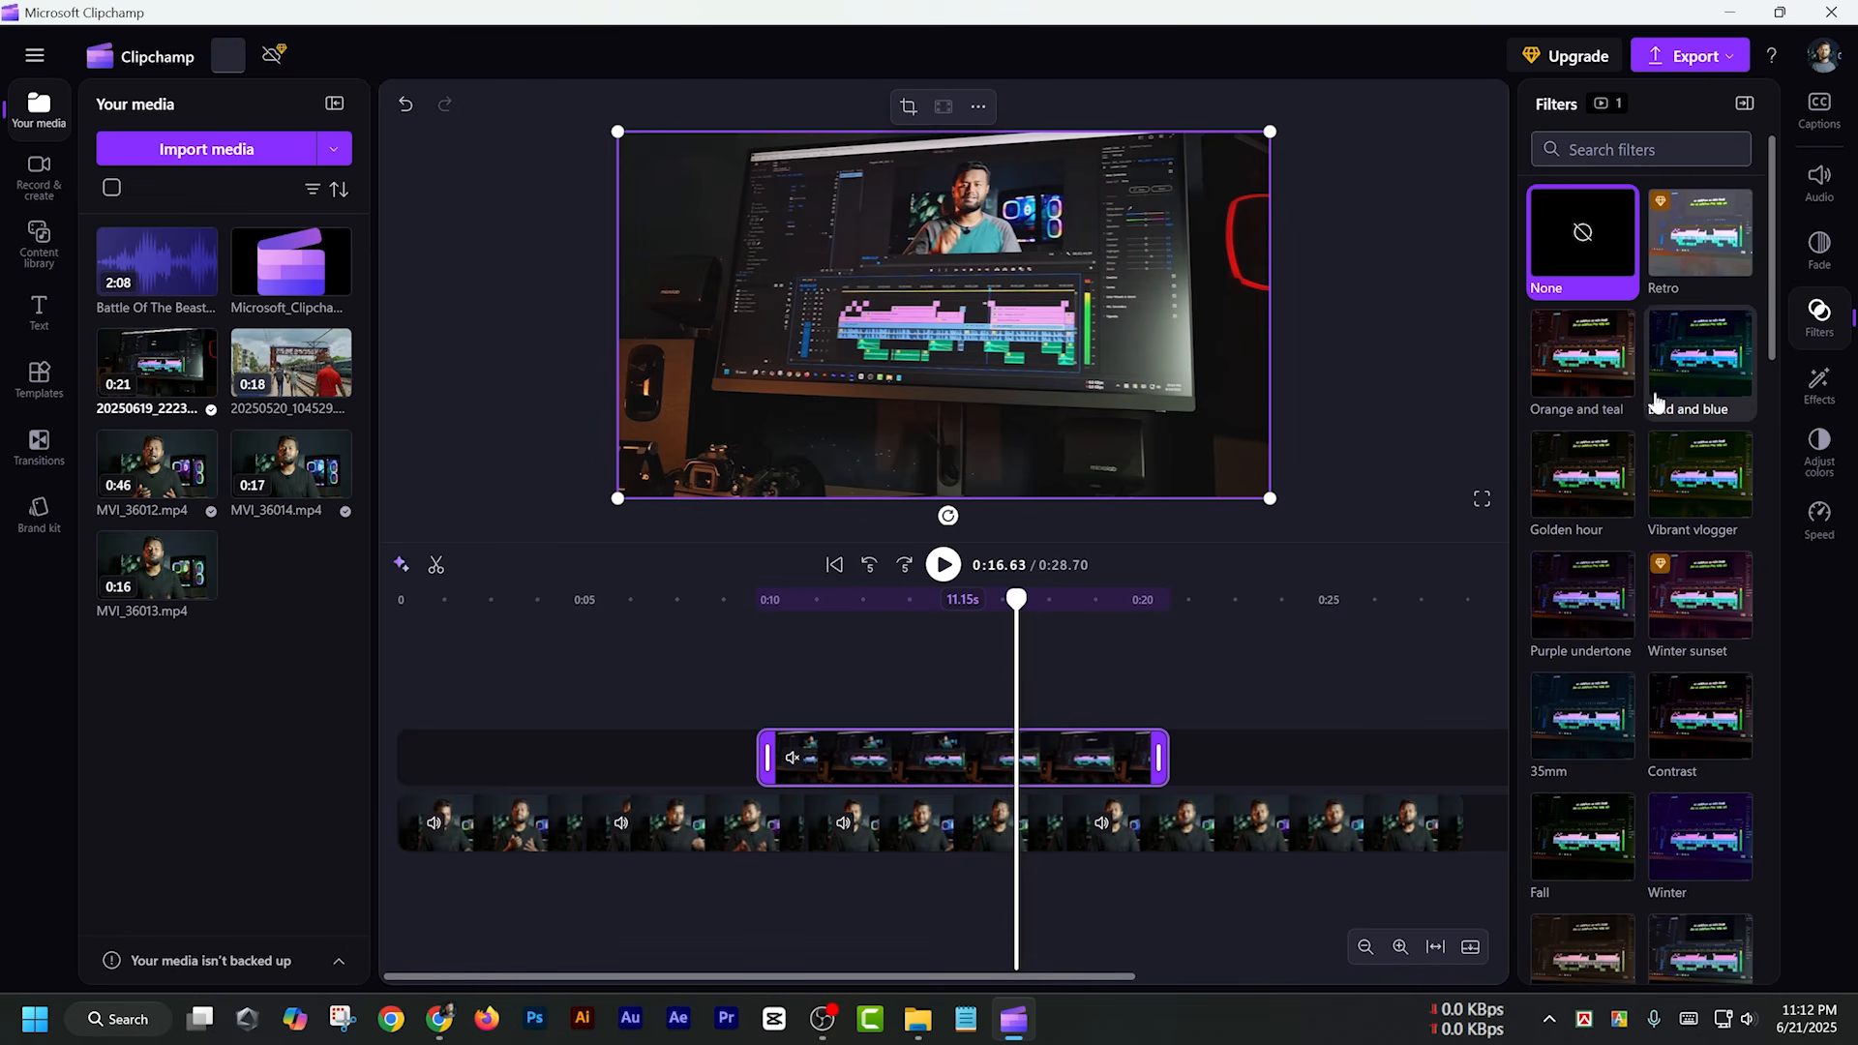
pyautogui.scroll(-5, 1679, 474)
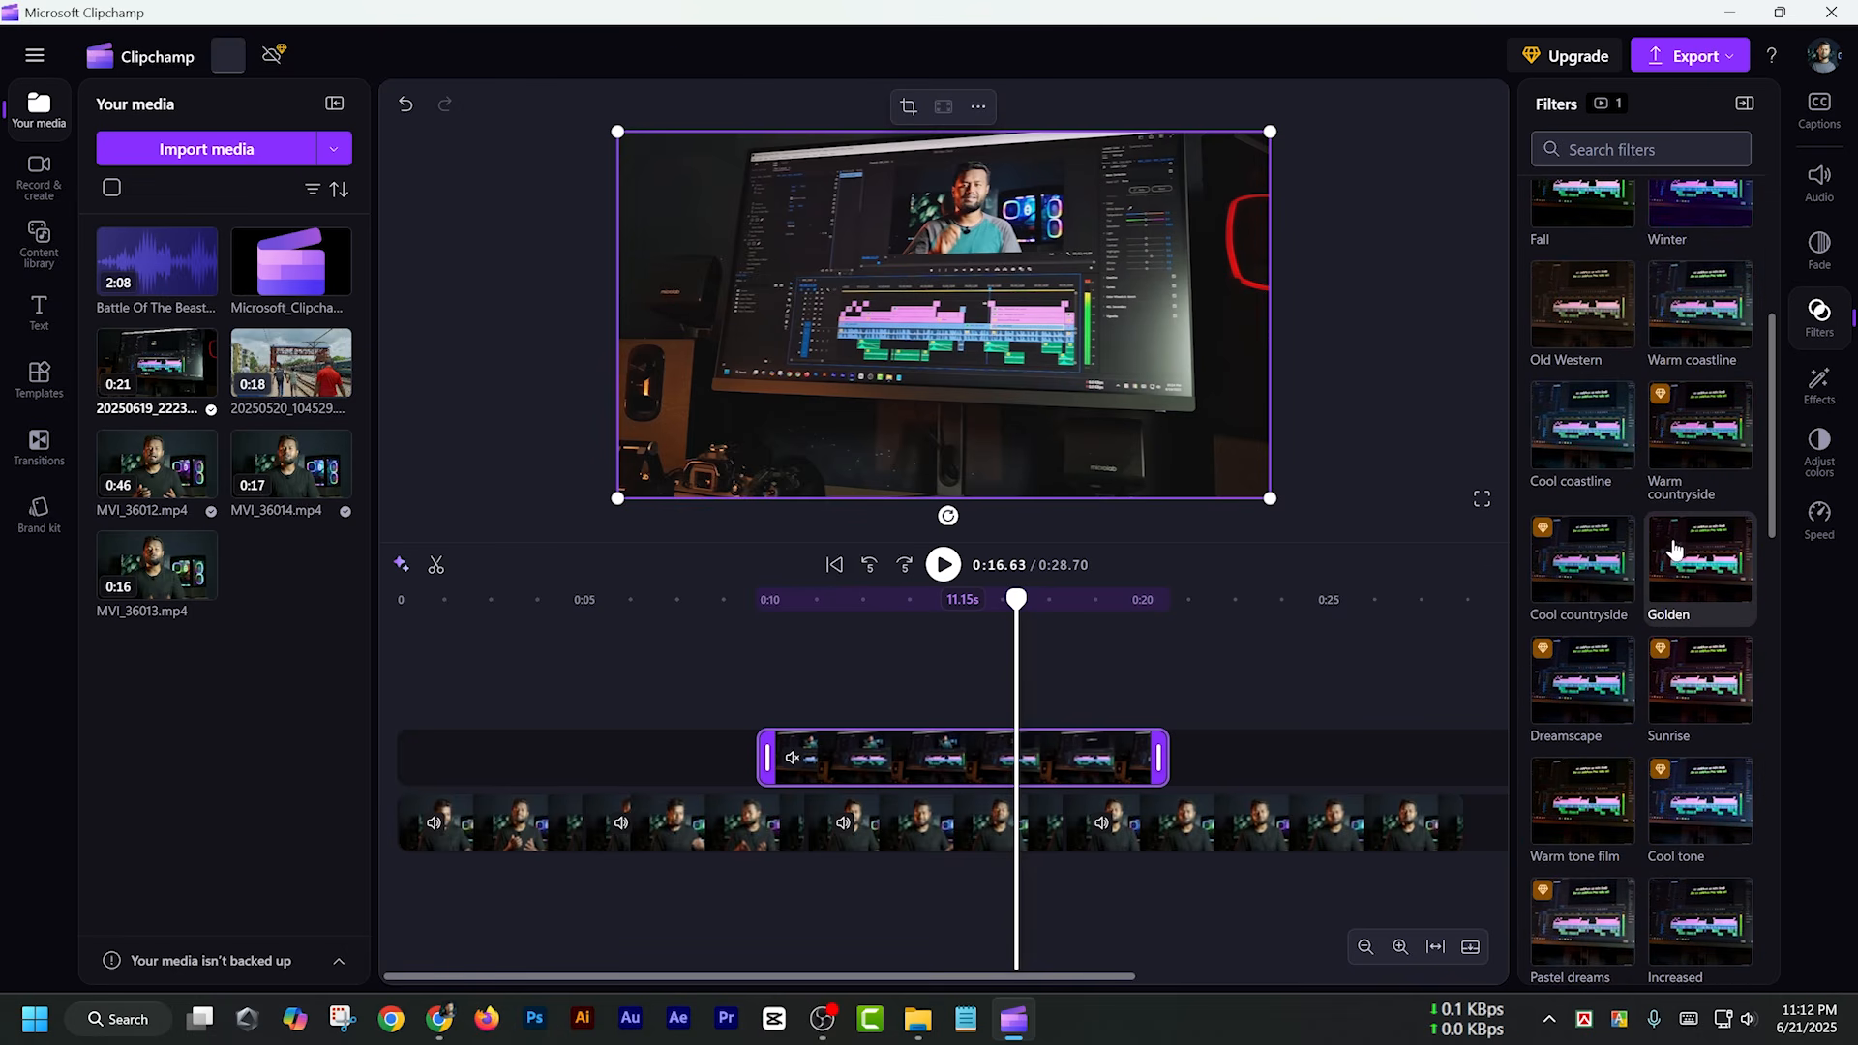
pyautogui.scroll(-5, 1676, 553)
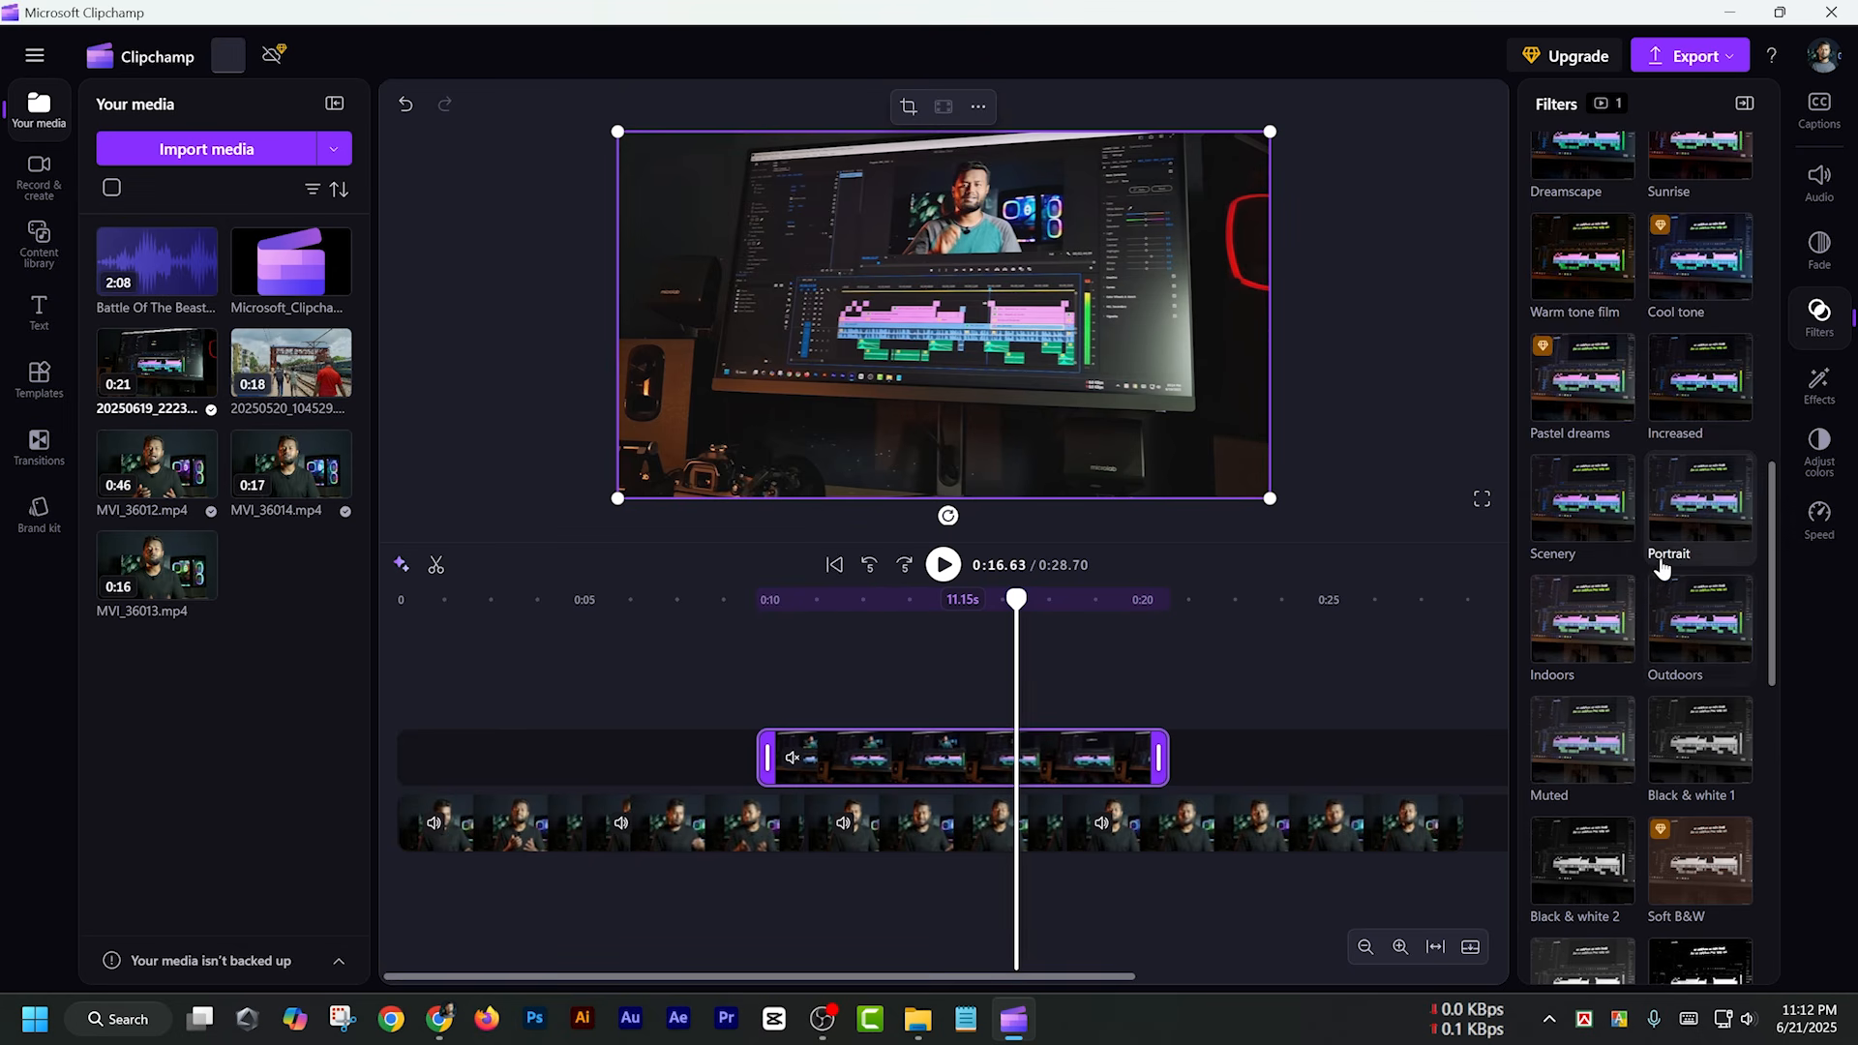
pyautogui.scroll(5, 1657, 527)
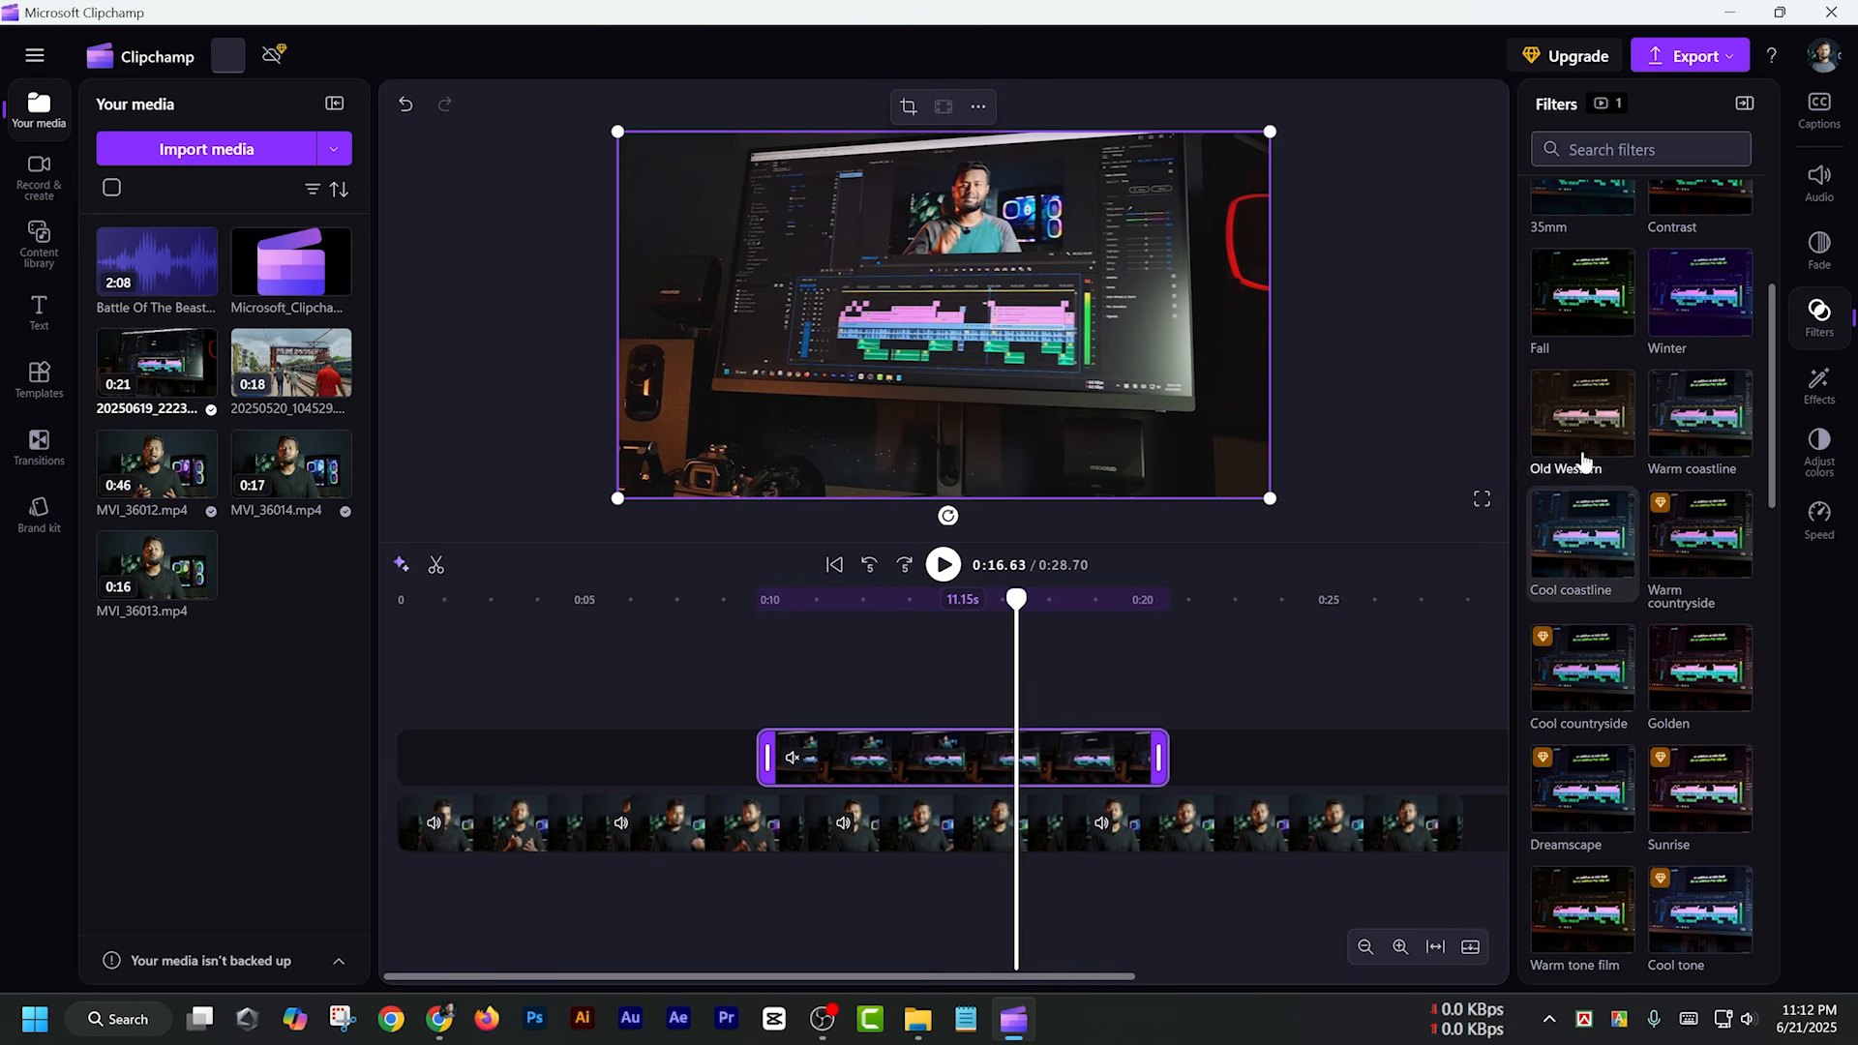
pyautogui.scroll(-1, 1606, 493)
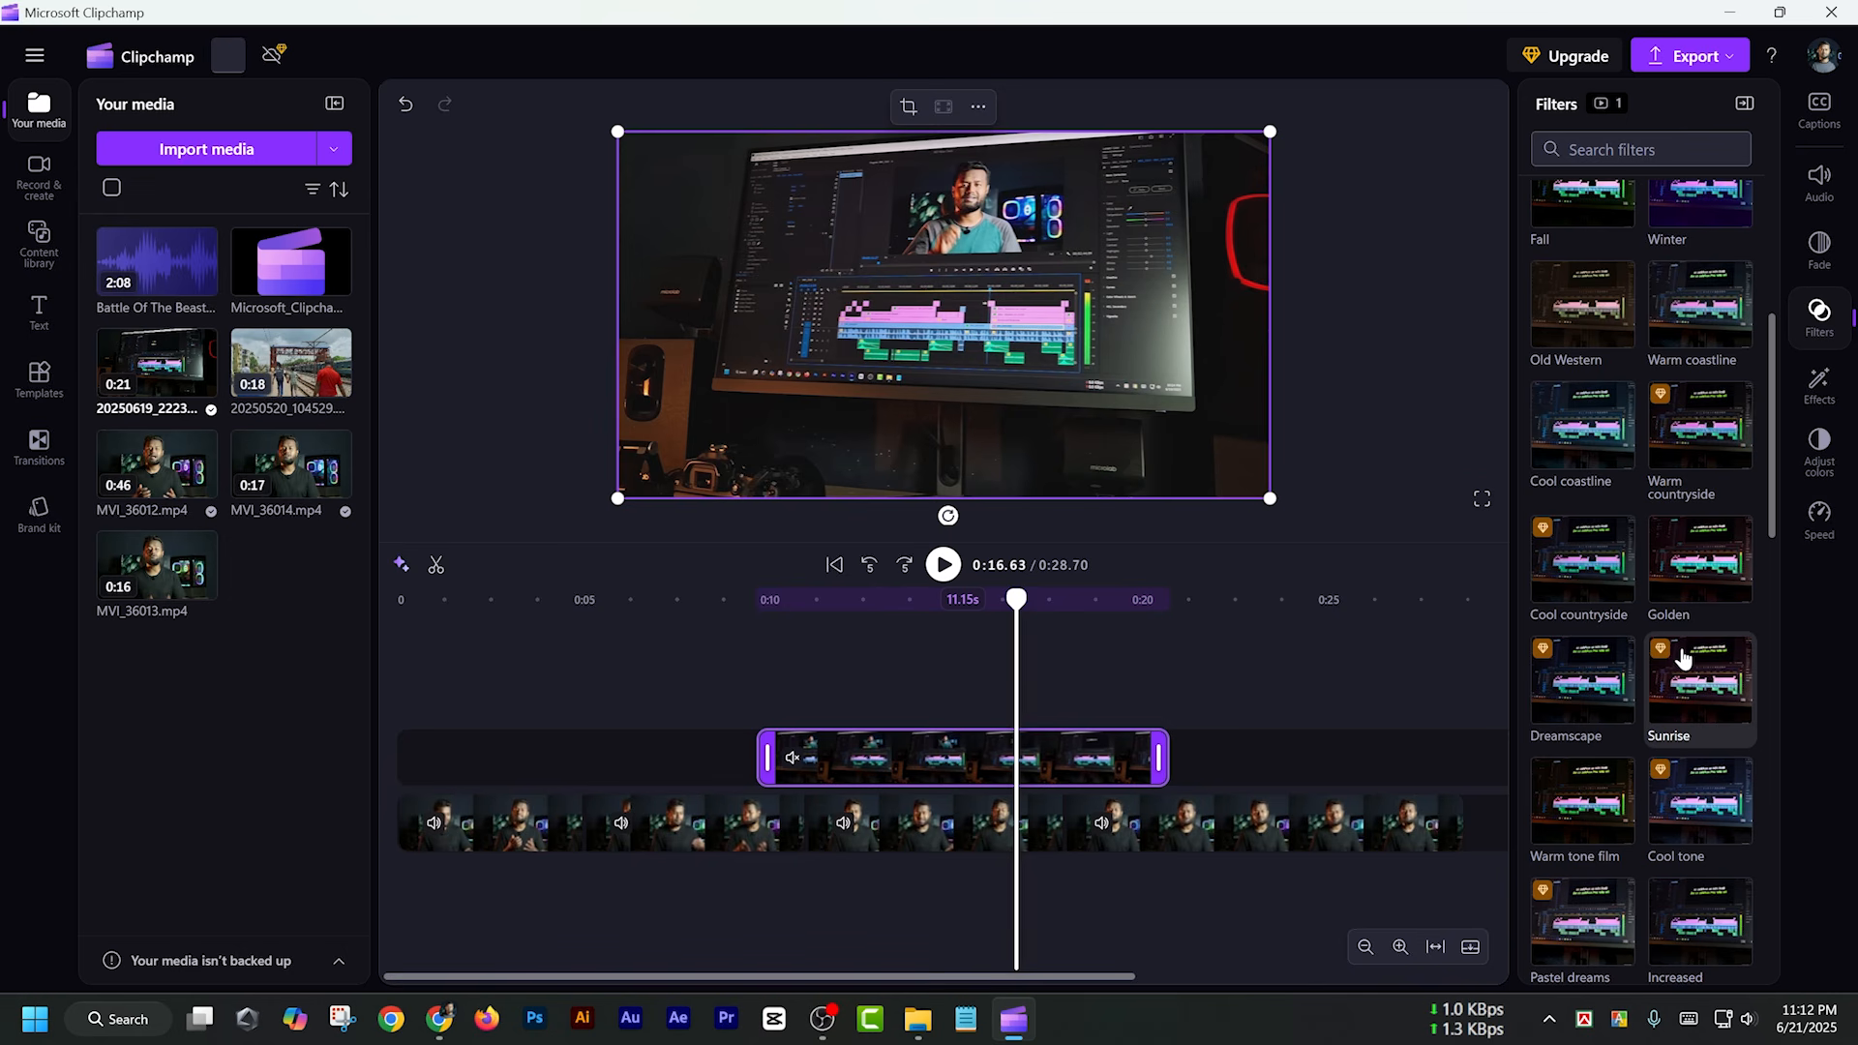
pyautogui.scroll(6, 1681, 677)
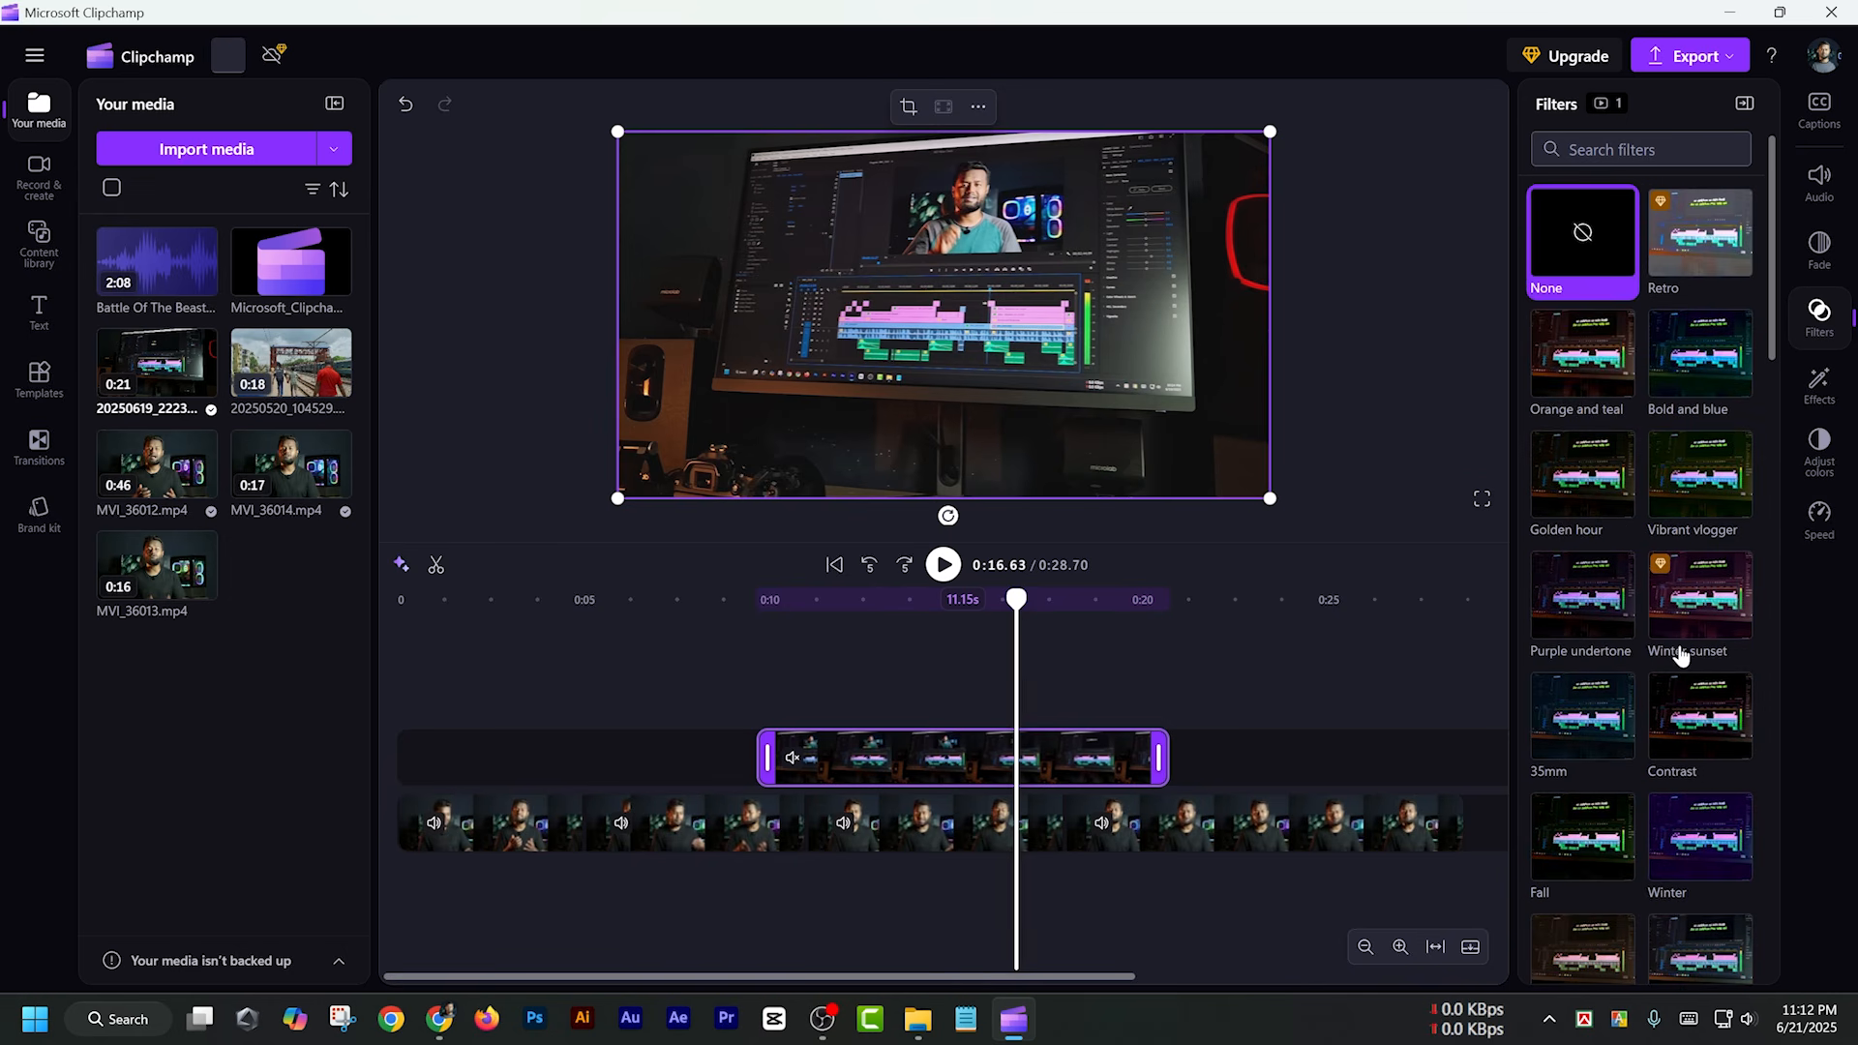
pyautogui.click(1591, 361)
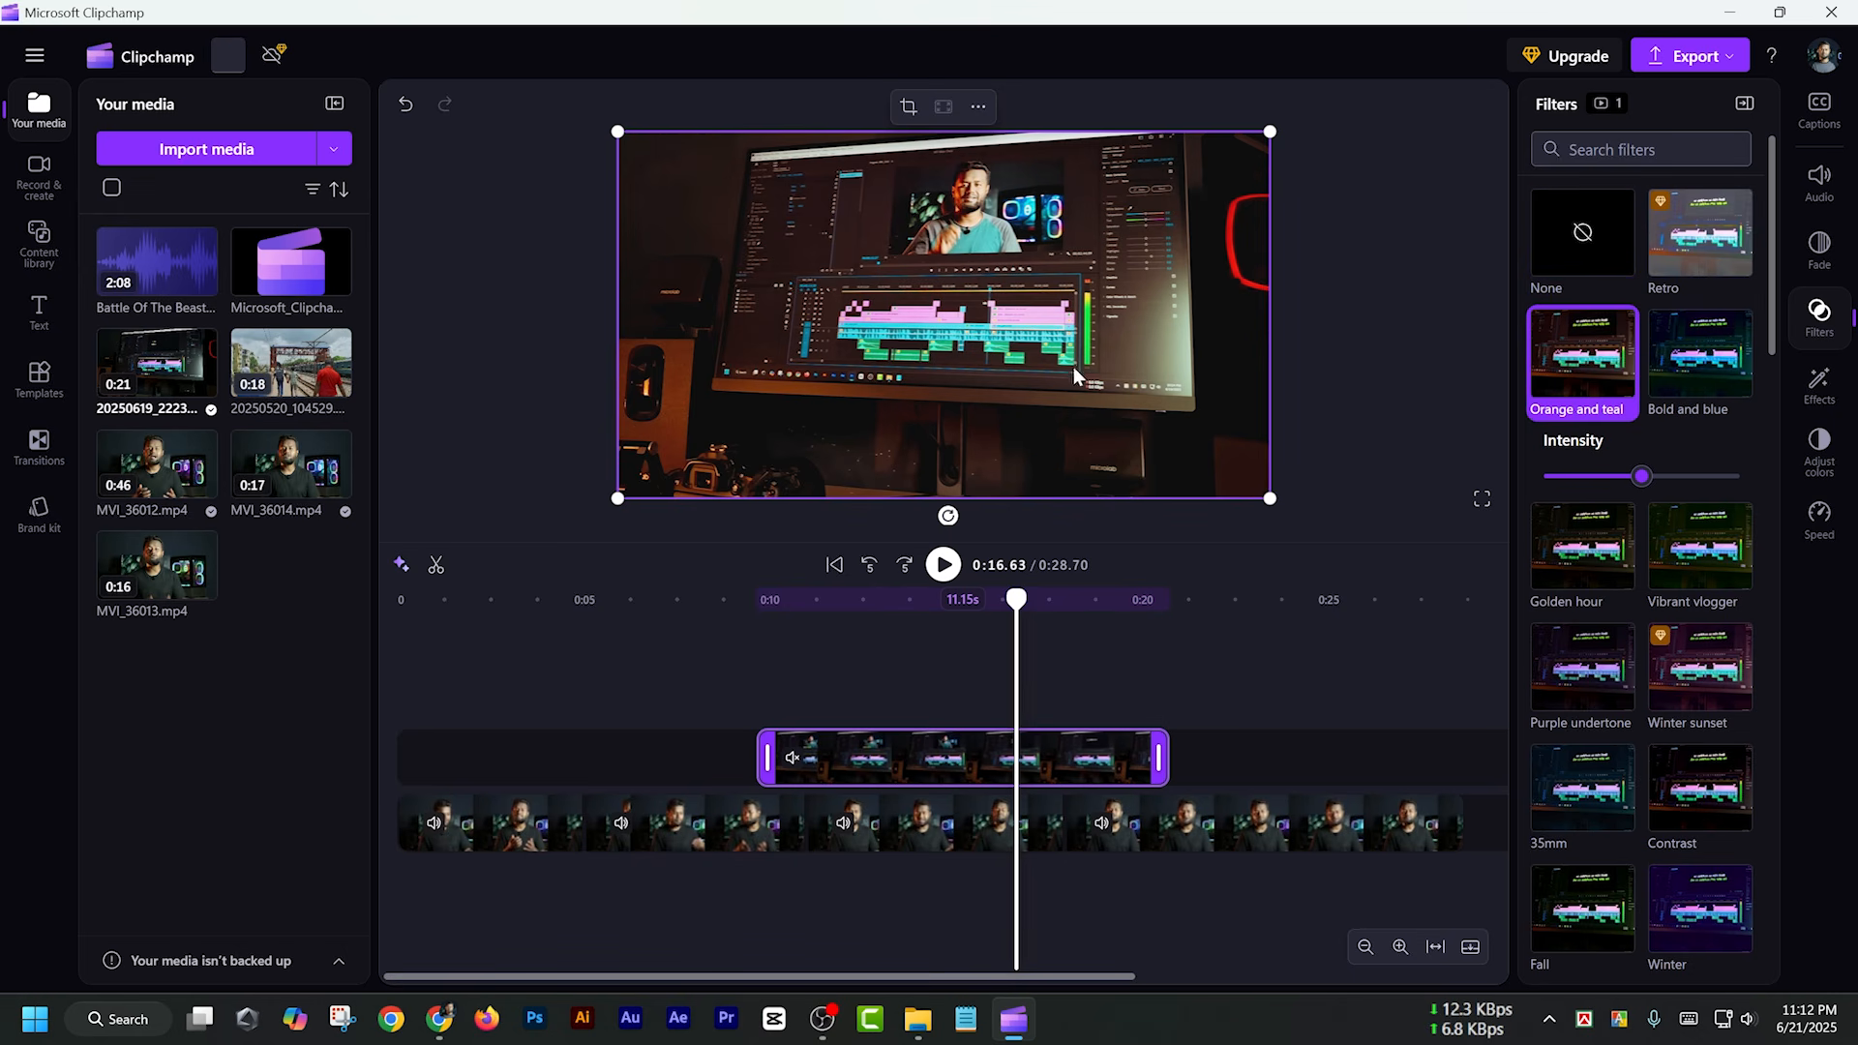
pyautogui.moveTo(1641, 476); pyautogui.dragTo(1834, 463)
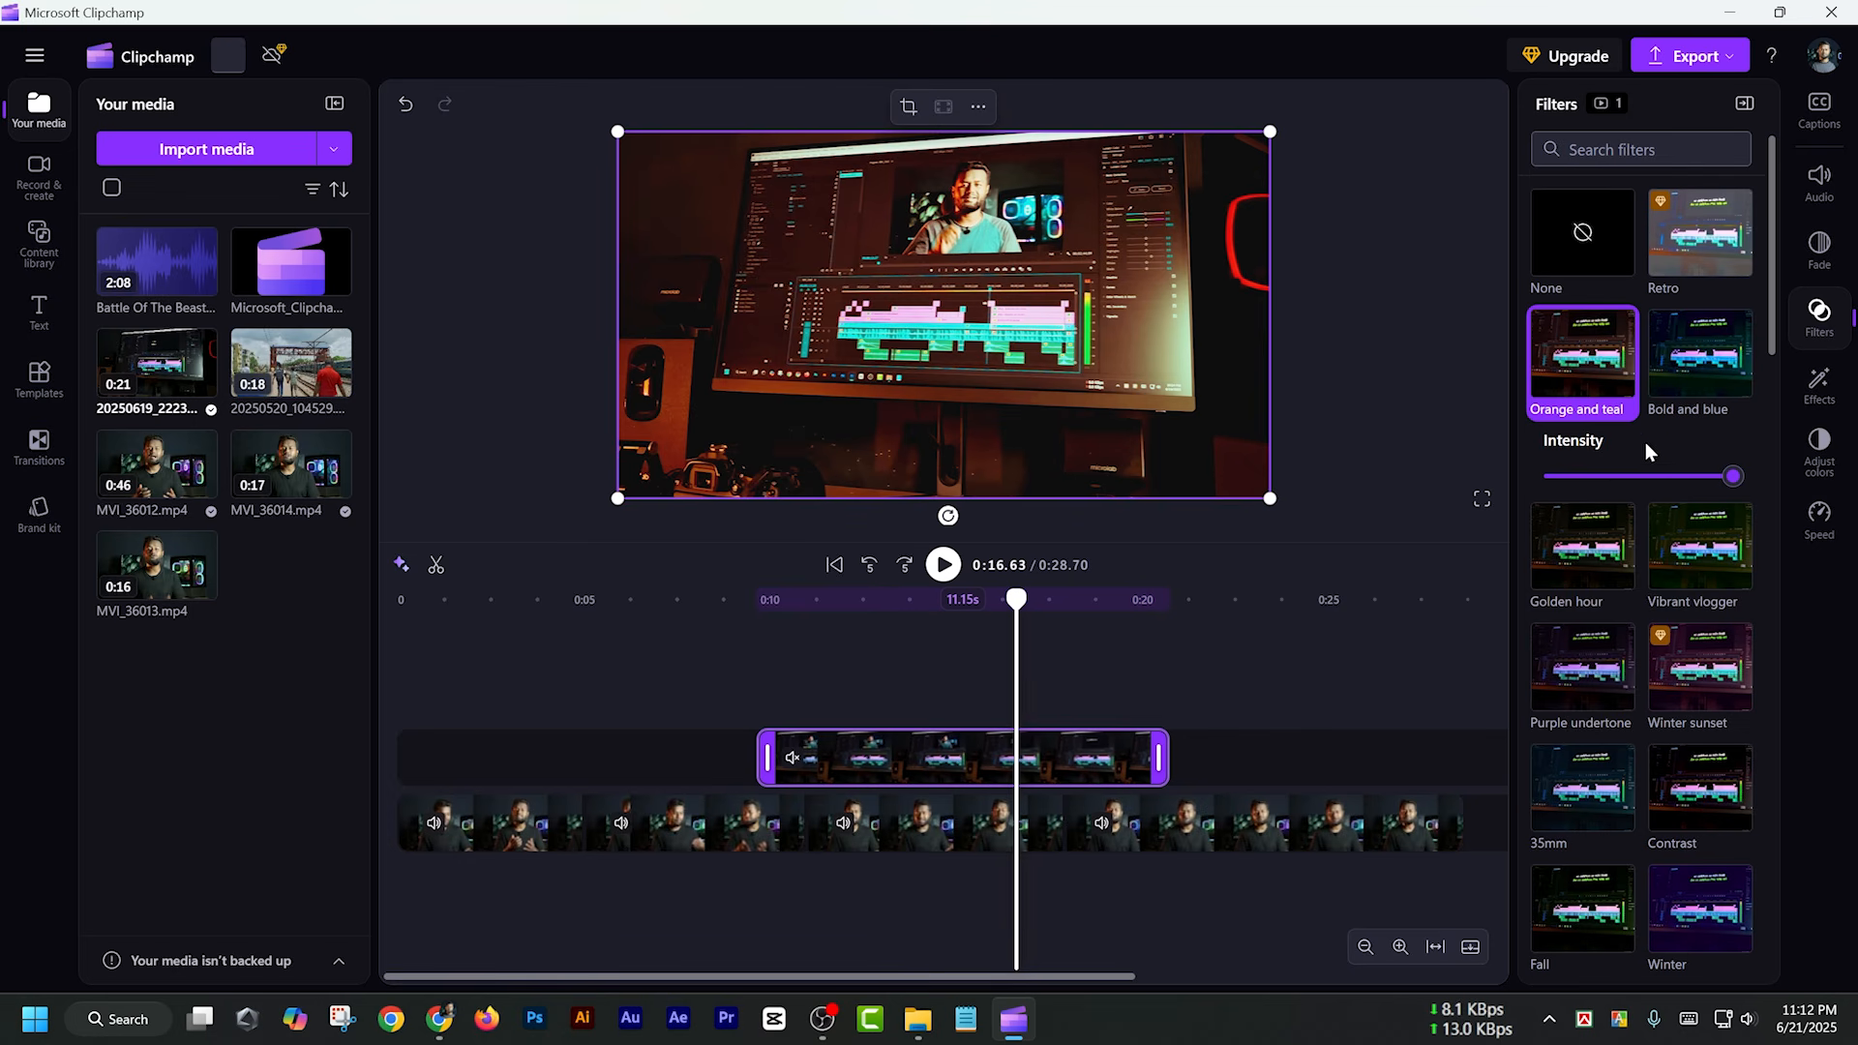
pyautogui.click(1576, 230)
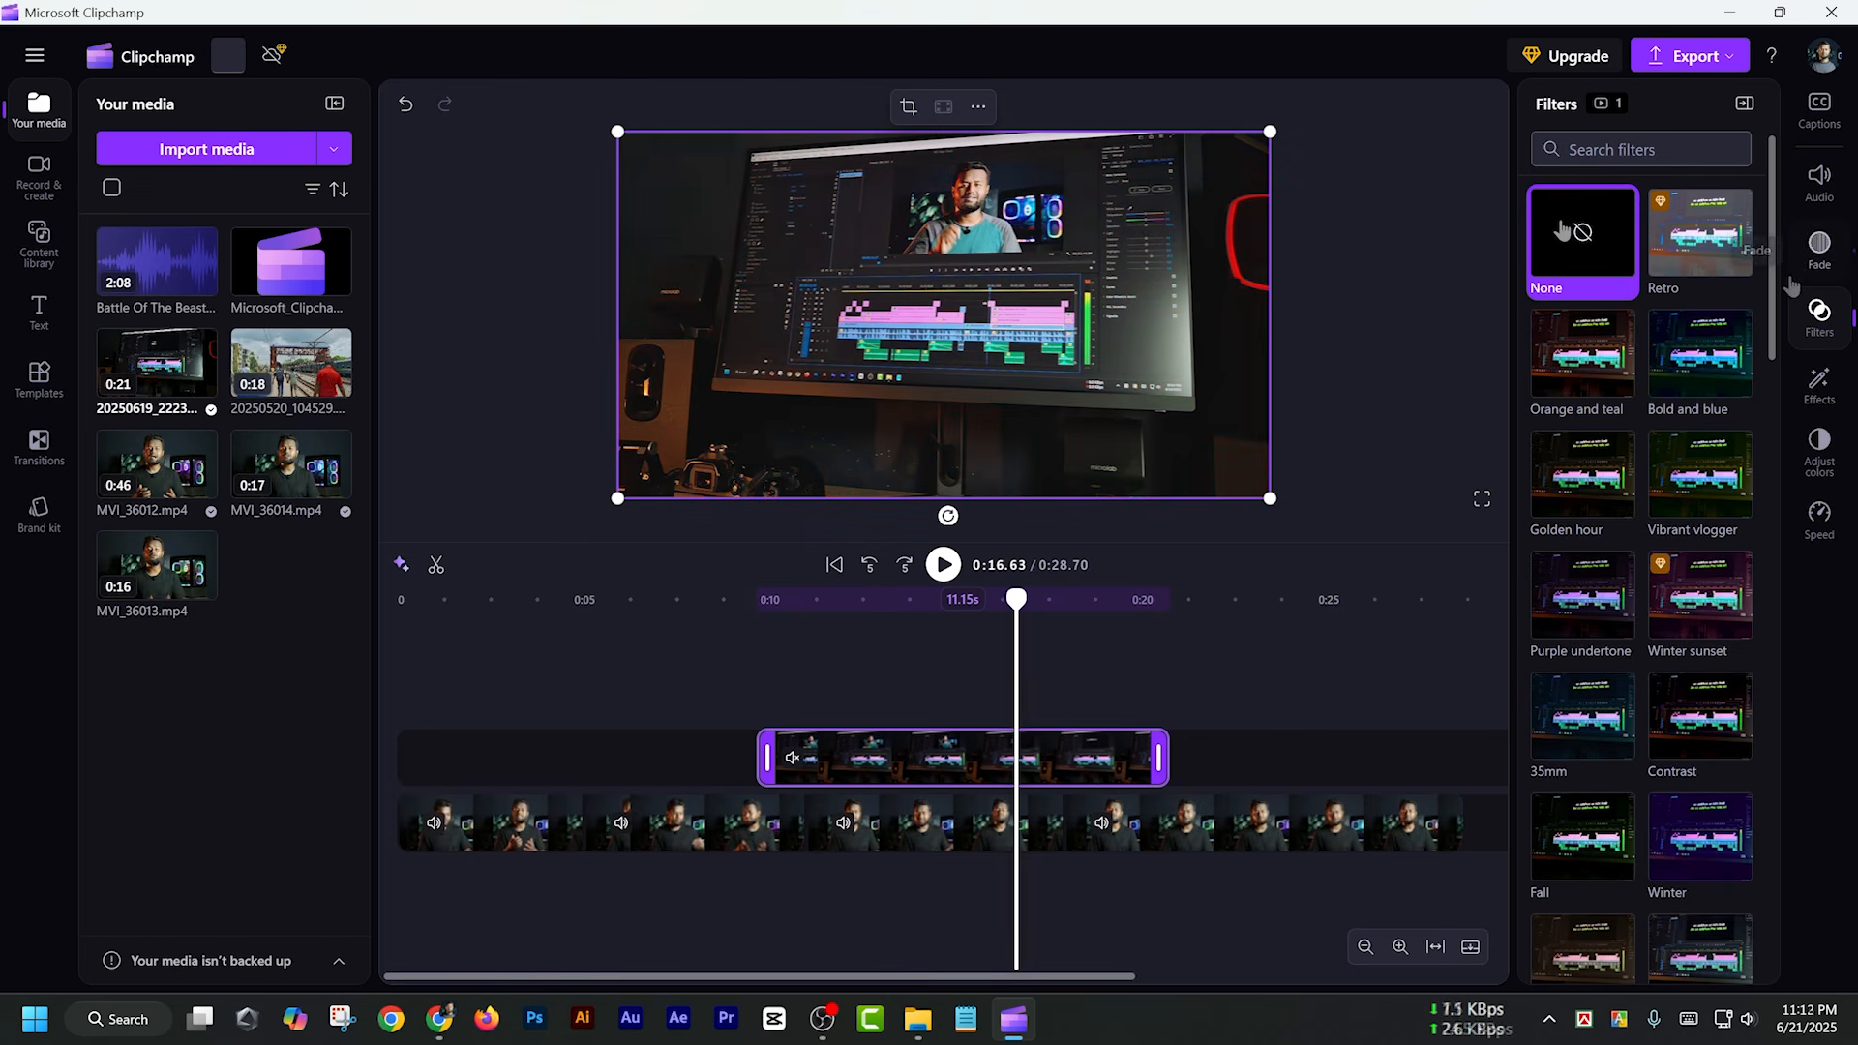
# Preview the transition into the overlay clip from about 0:07 to 0:10.30, and set its fade-in to 0.6 s
pyautogui.click(1820, 250)
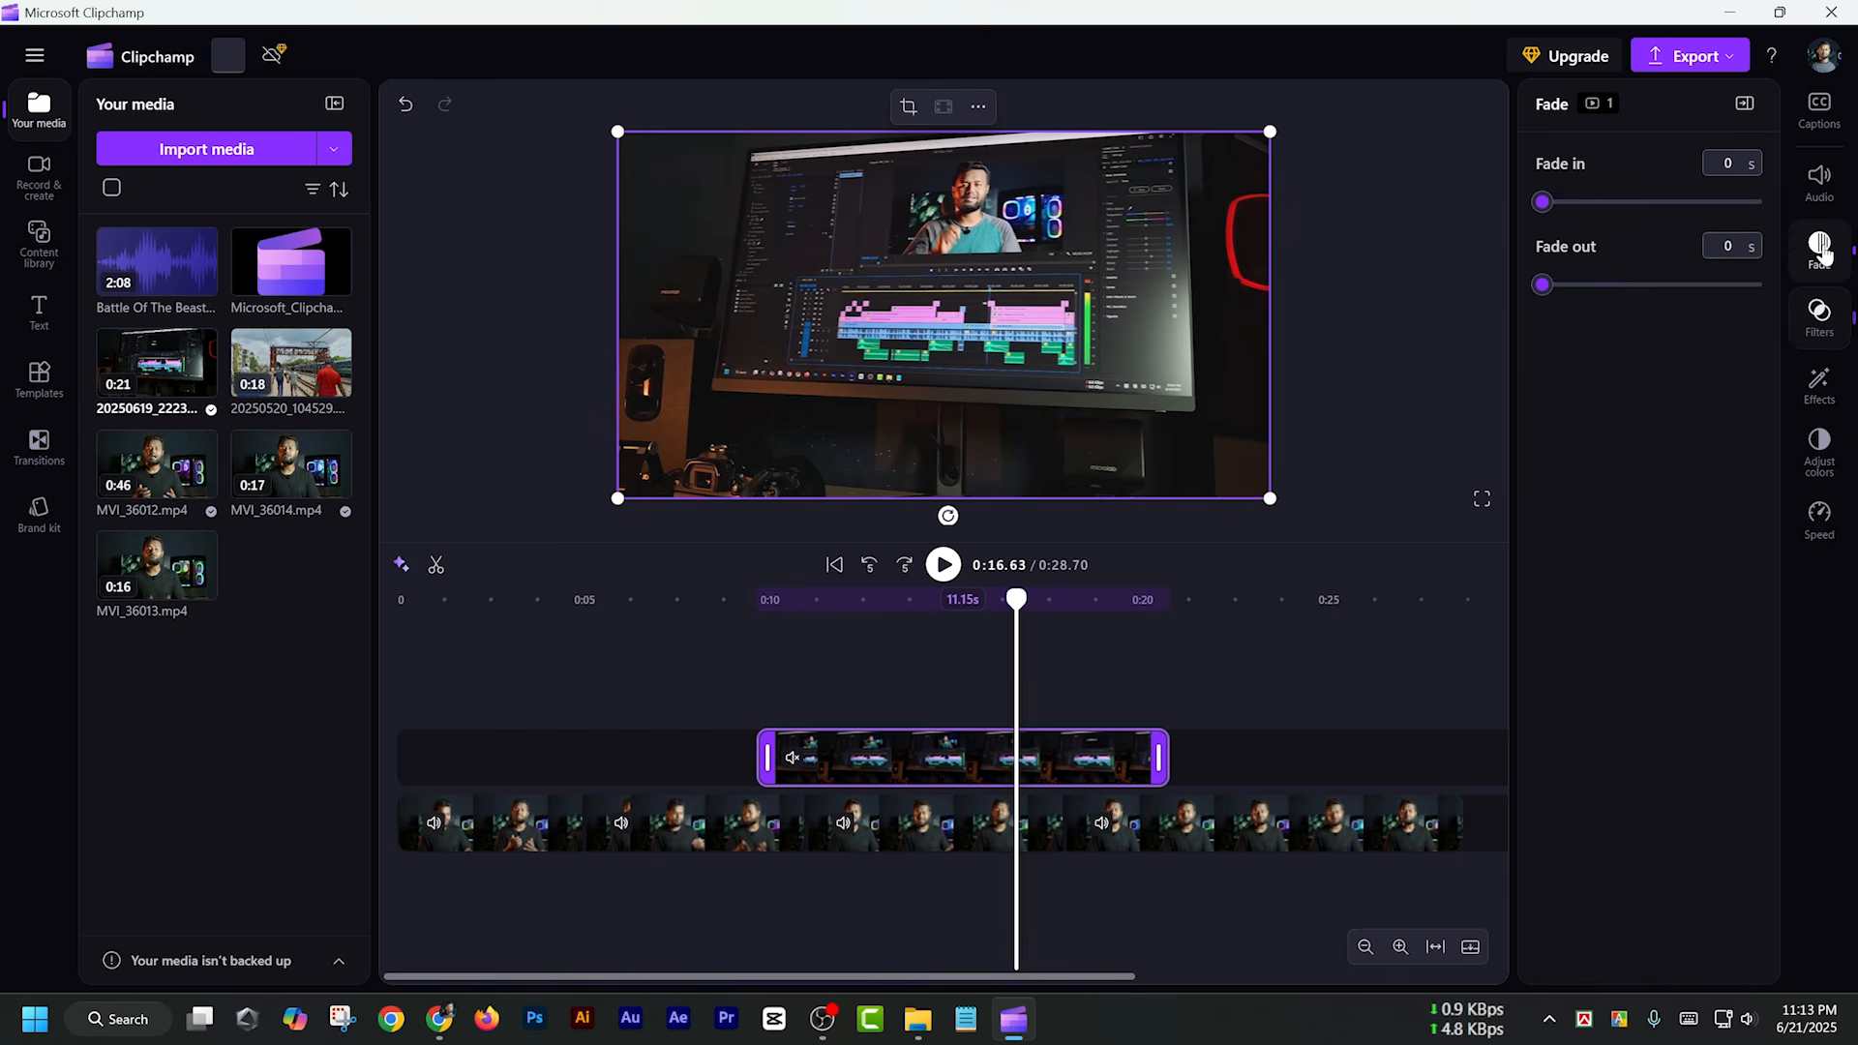
pyautogui.click(858, 601)
pyautogui.moveTo(784, 601); pyautogui.dragTo(676, 603)
pyautogui.press('space')
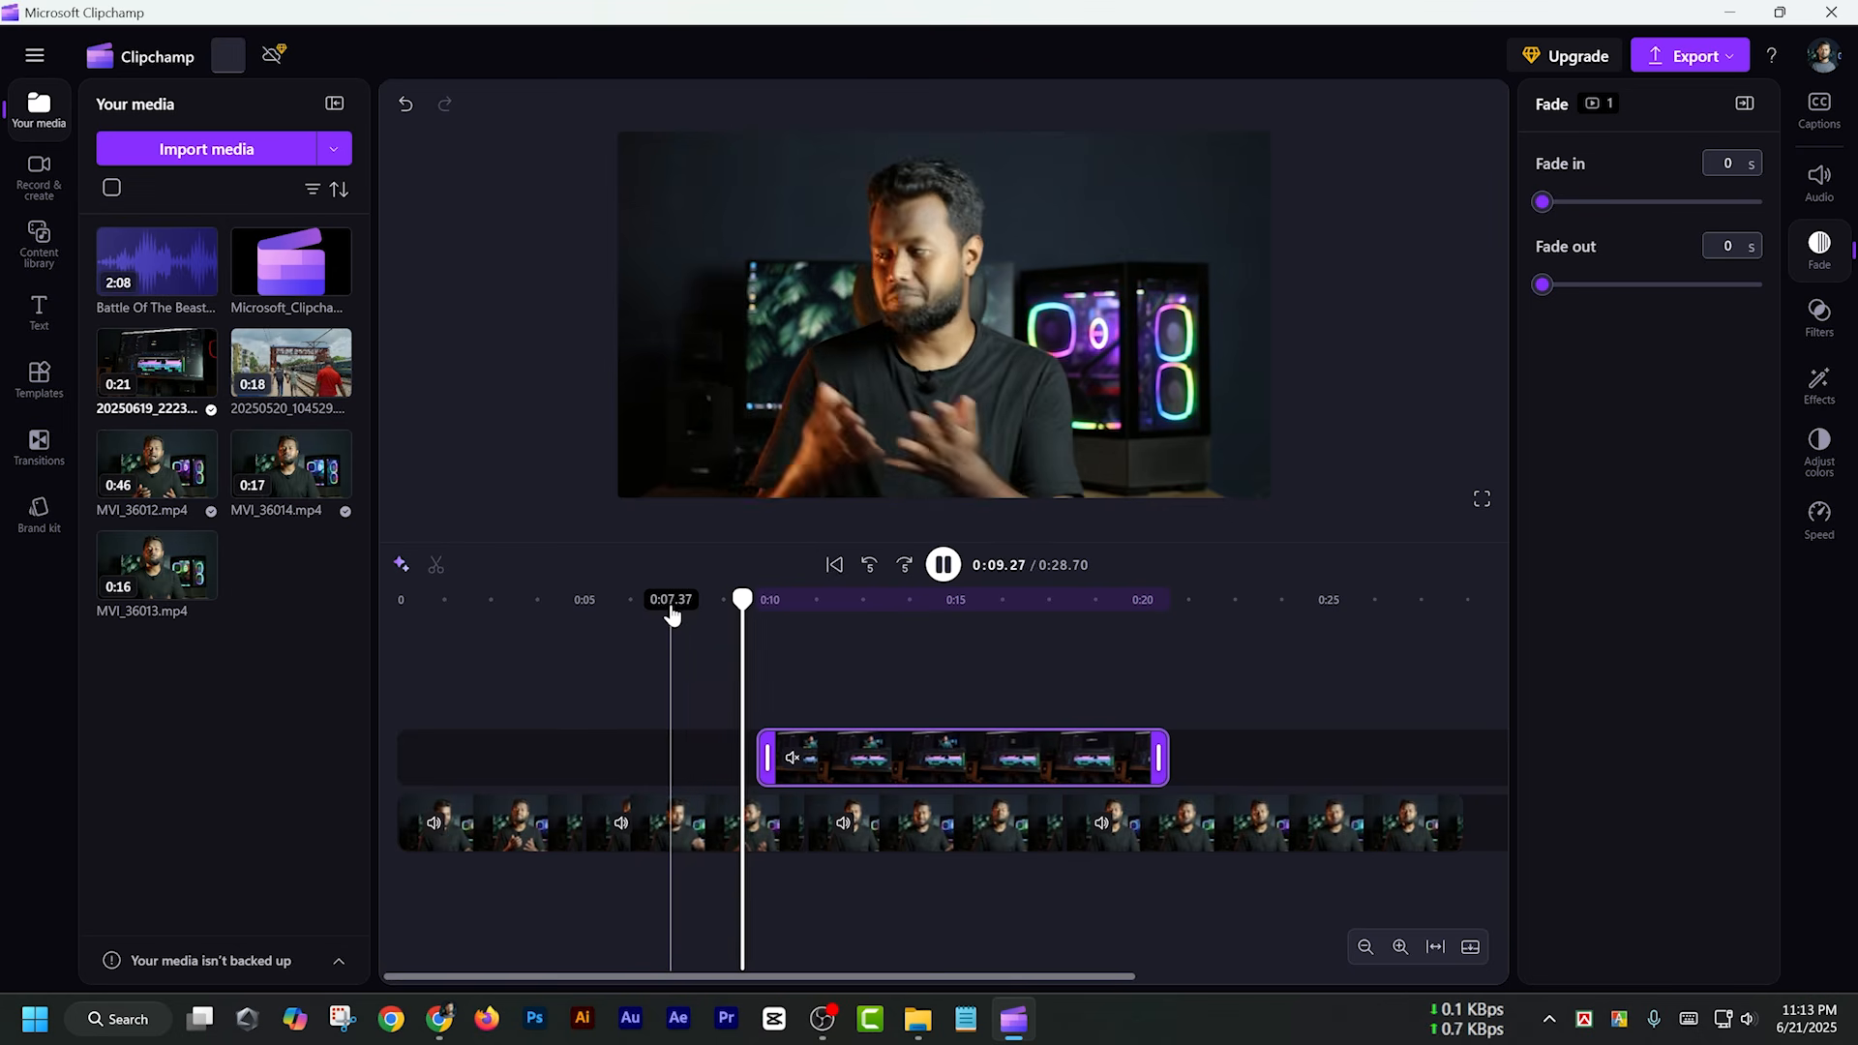
pyautogui.press('space')
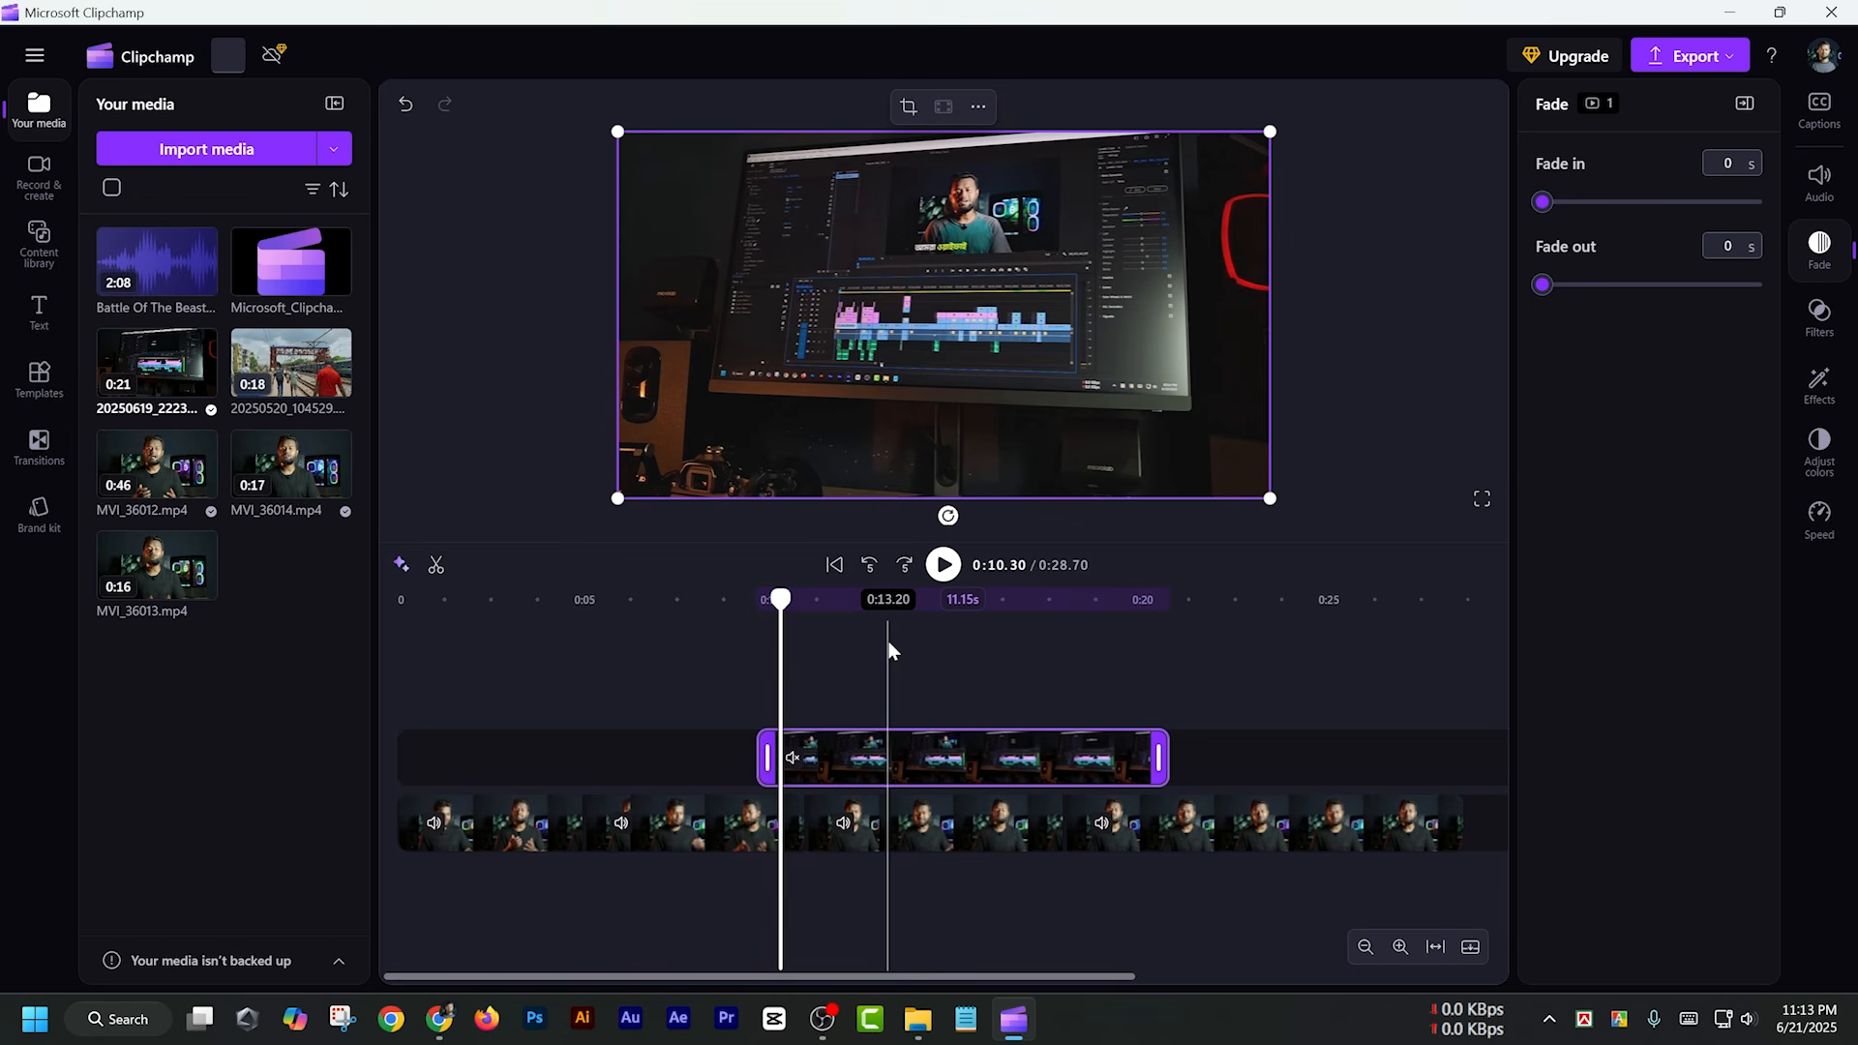
pyautogui.moveTo(1545, 206); pyautogui.dragTo(1598, 205)
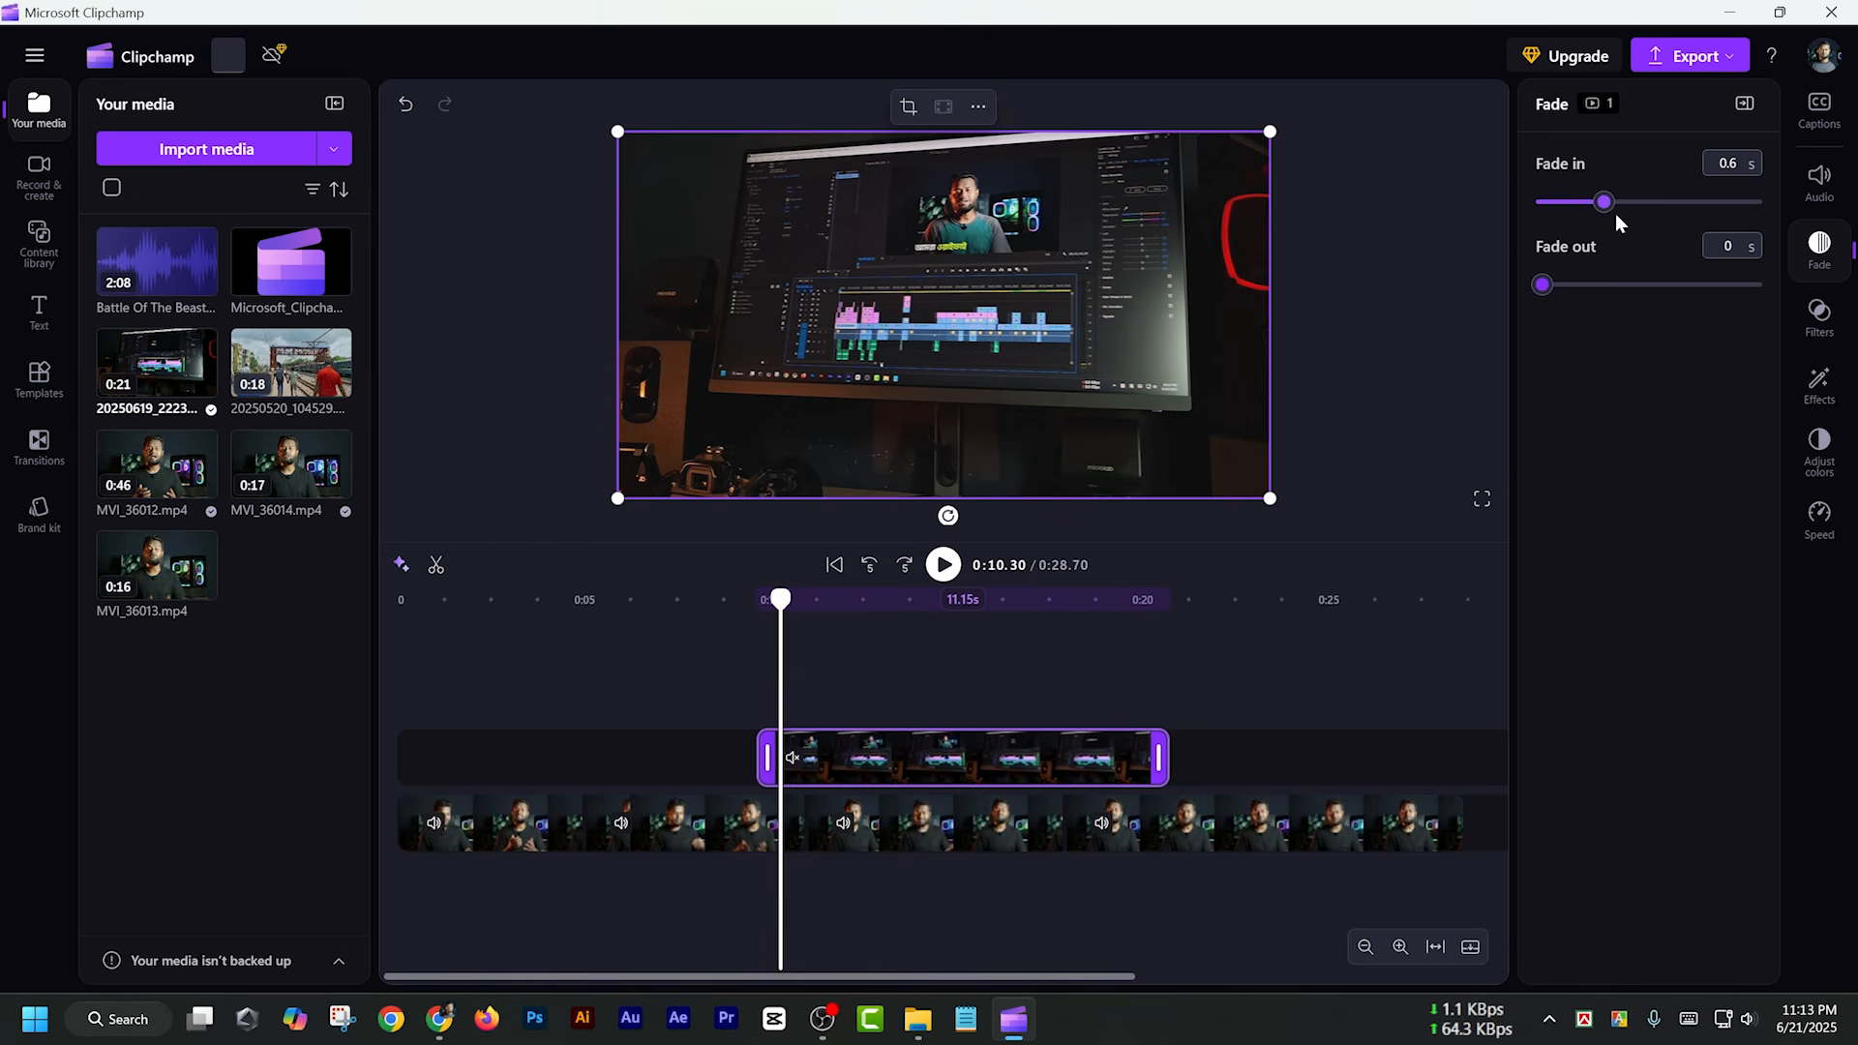
# Preview the overlay clip's fade-in by playing the timeline from about 0:08 to 0:10.59
pyautogui.click(697, 601)
pyautogui.press('space')
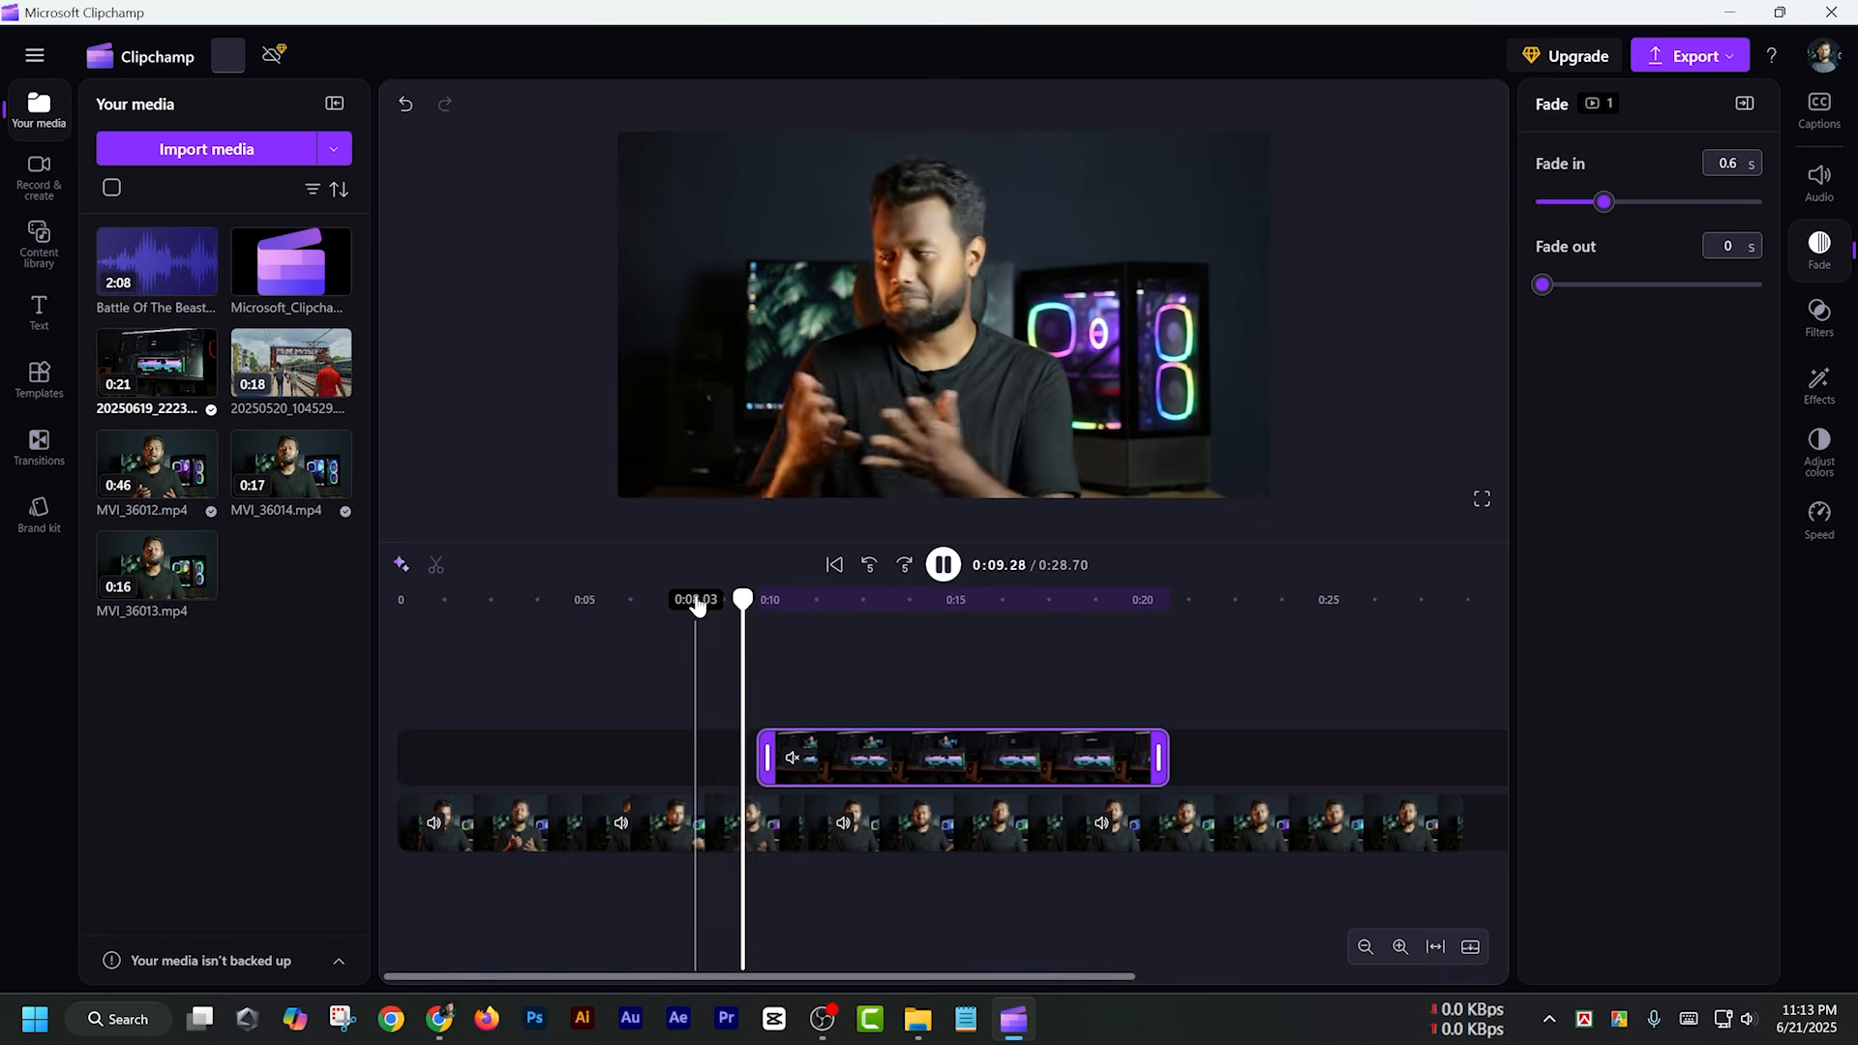
pyautogui.press('space')
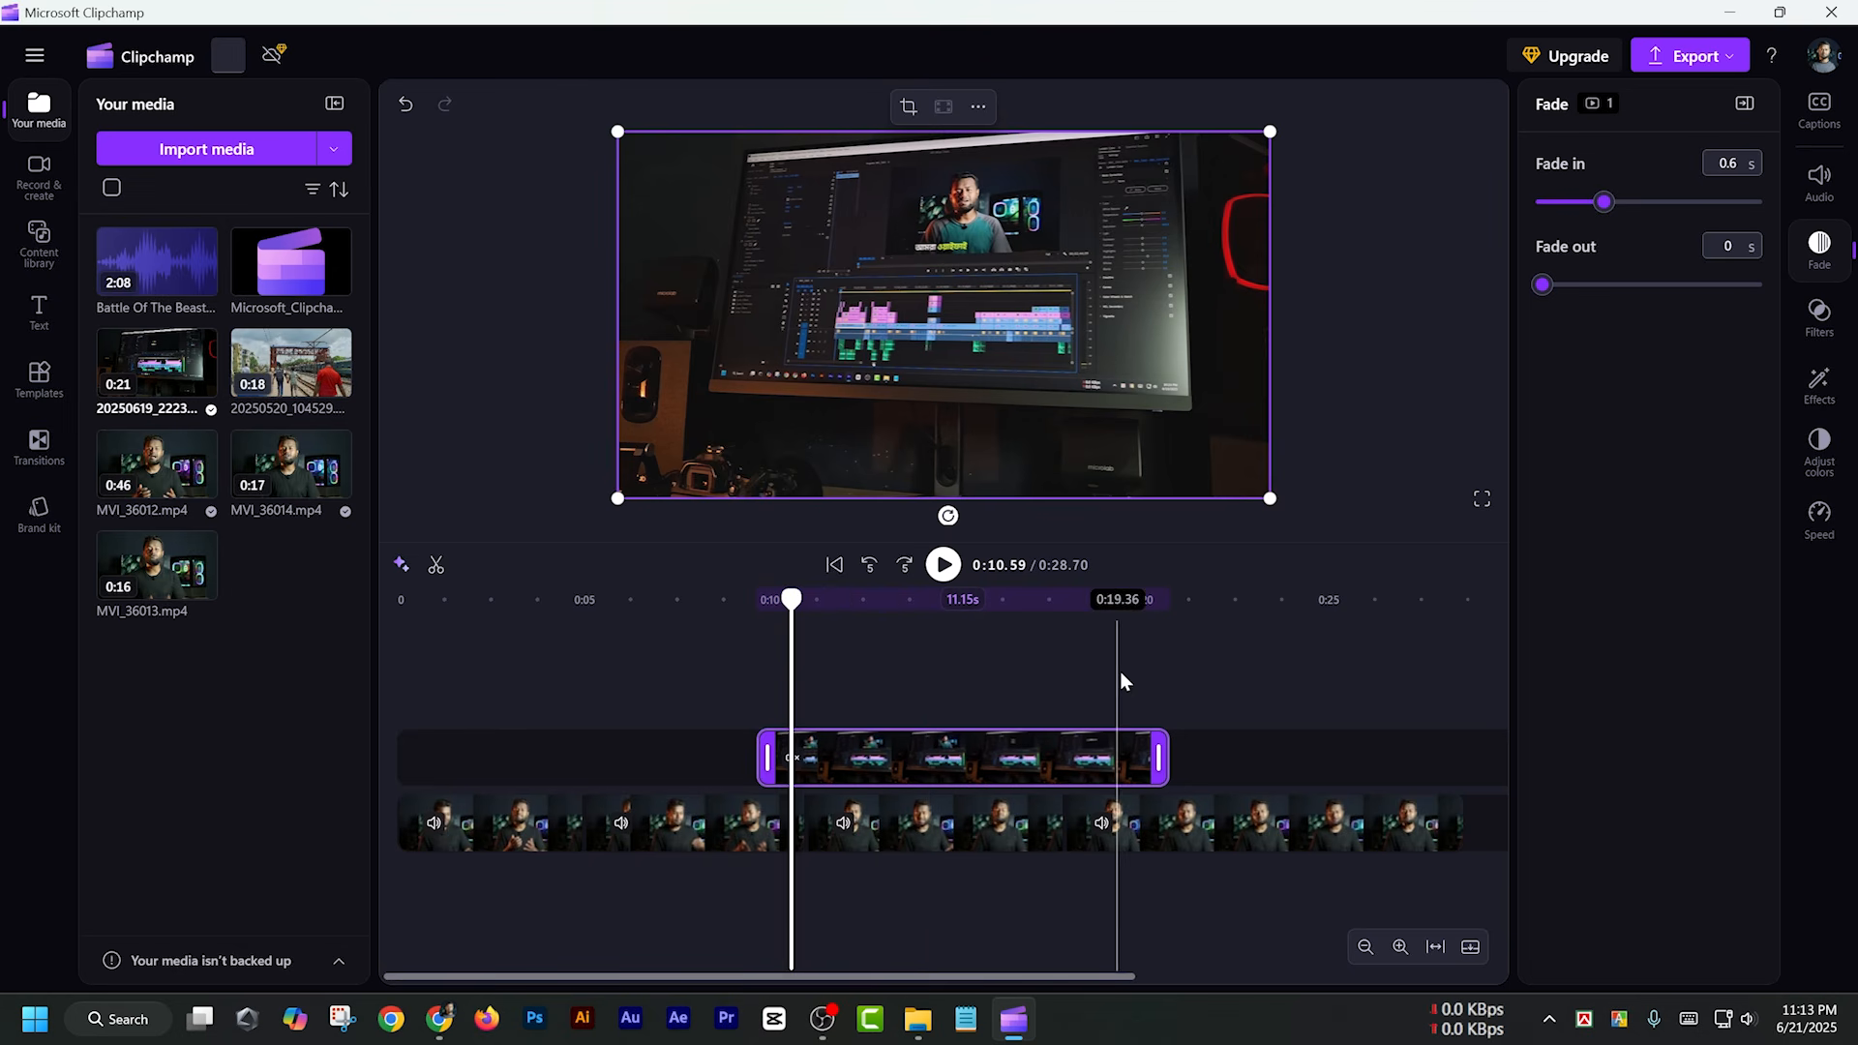
# Set the overlay clip's fade-out to 0.6 s and preview its ending from about 0:19 to 0:21
pyautogui.moveTo(1542, 284); pyautogui.dragTo(1574, 288)
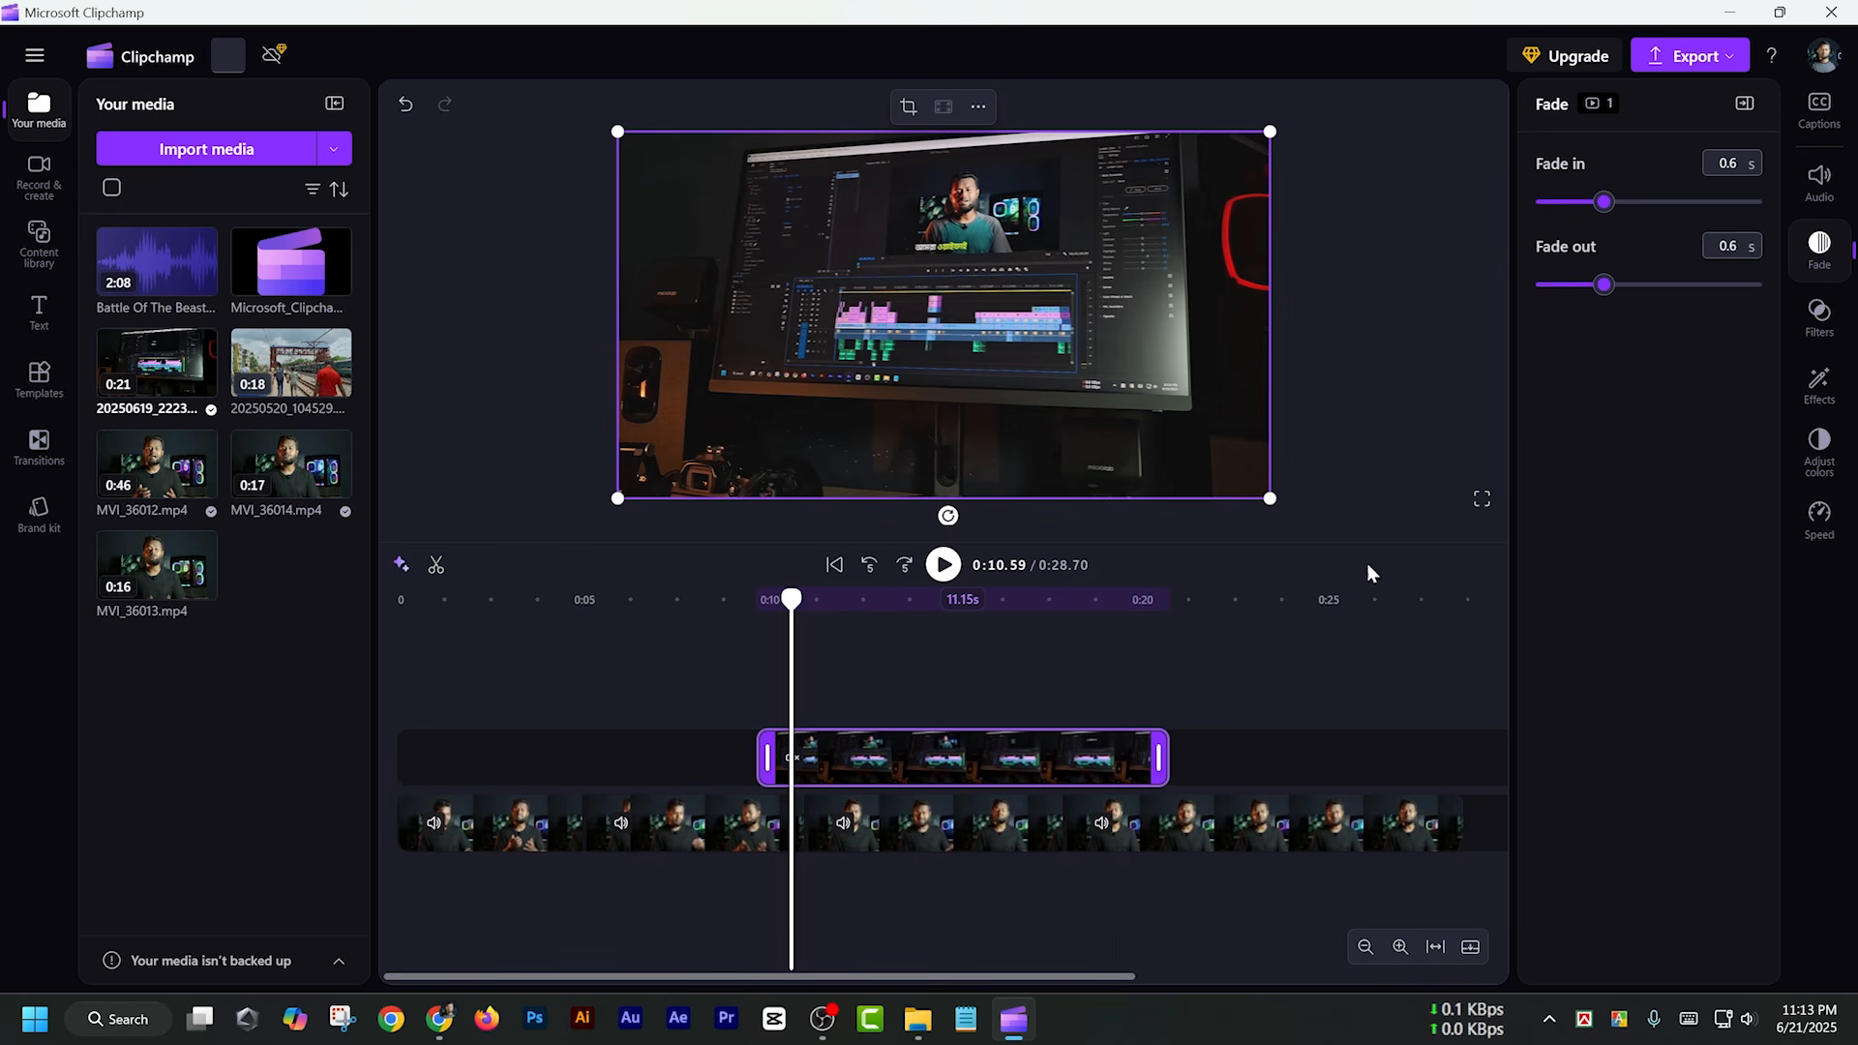
pyautogui.click(1108, 598)
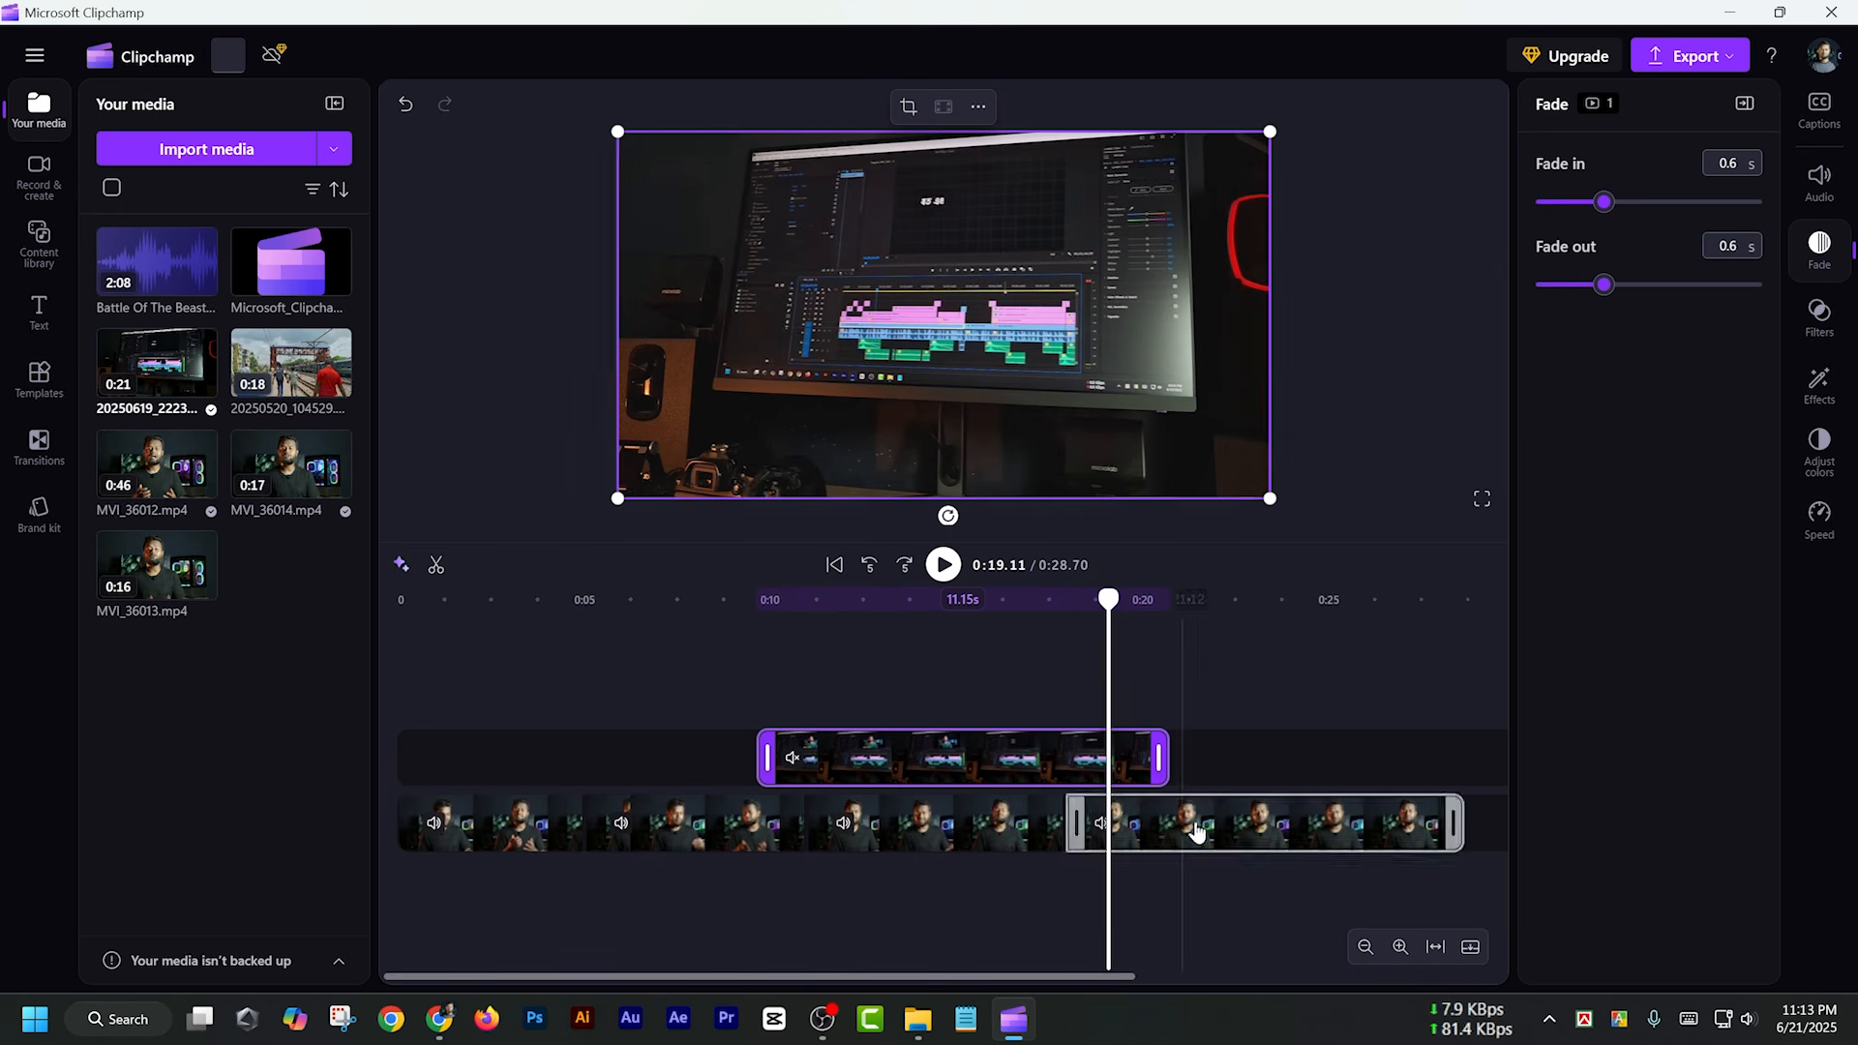
pyautogui.press('space')
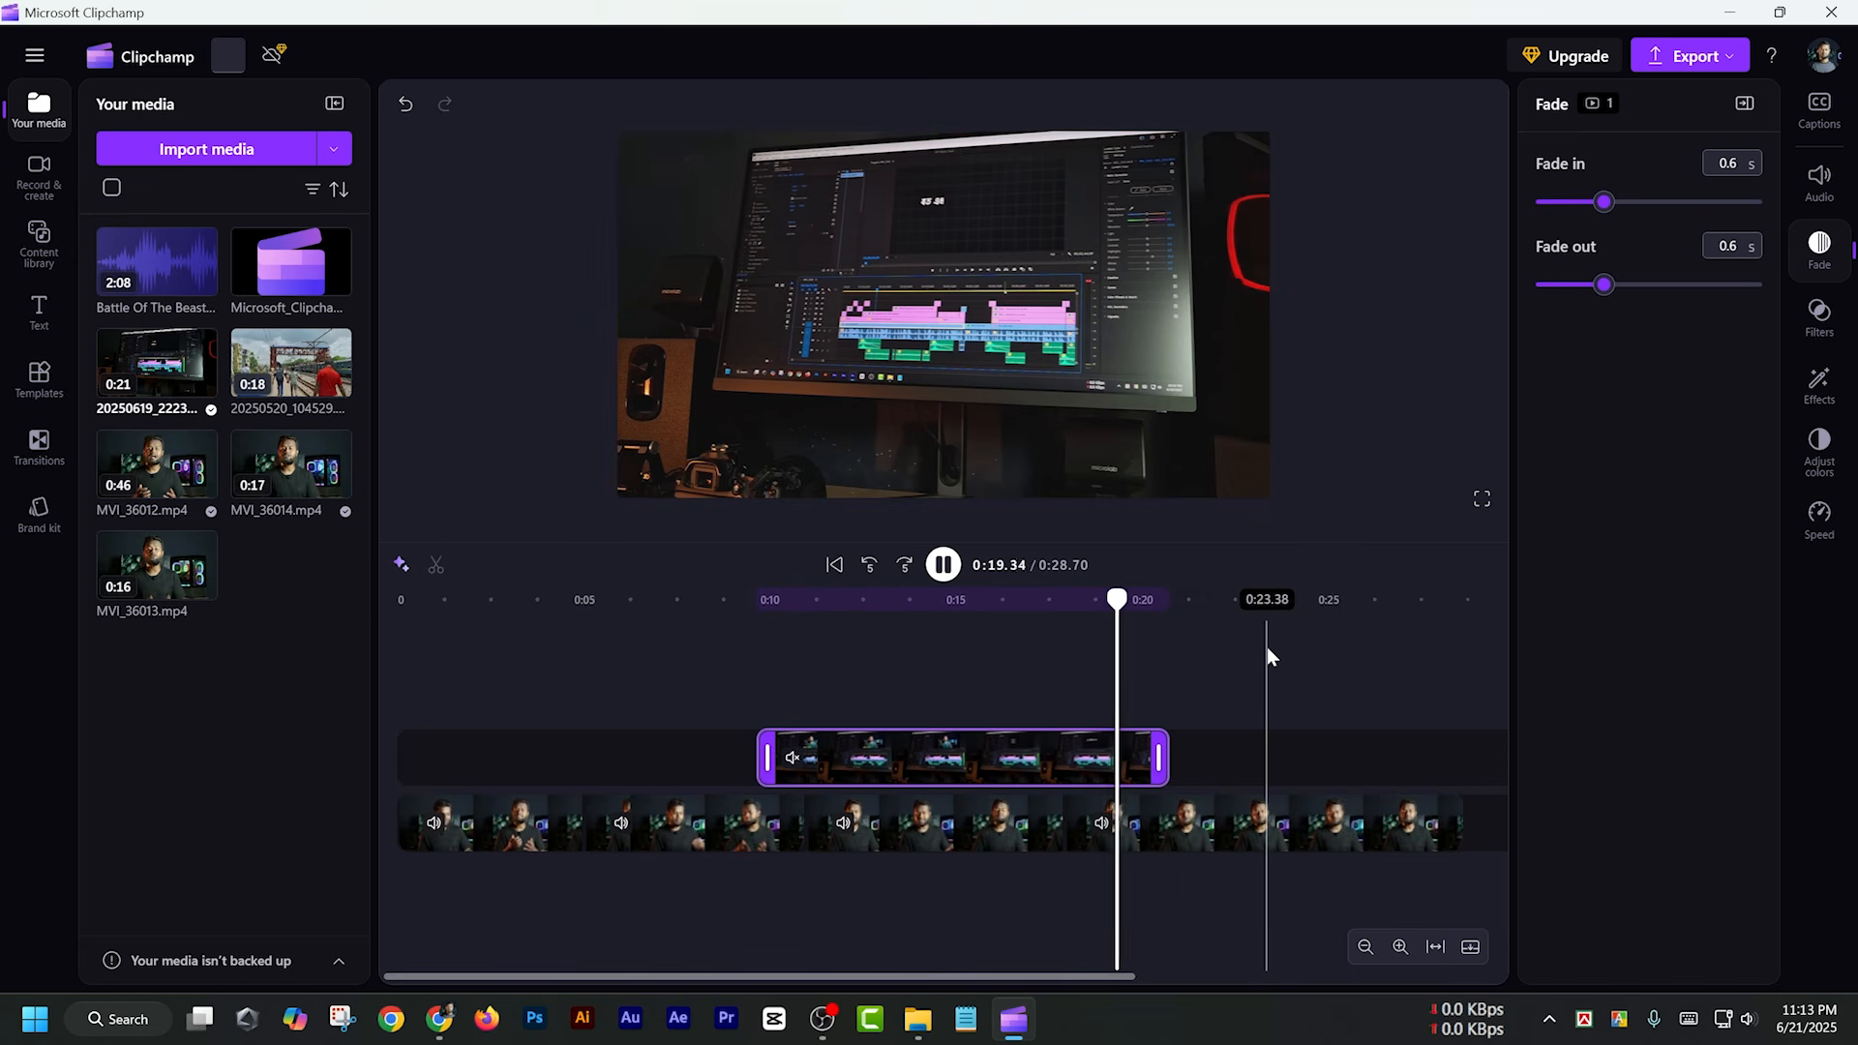
pyautogui.press('space')
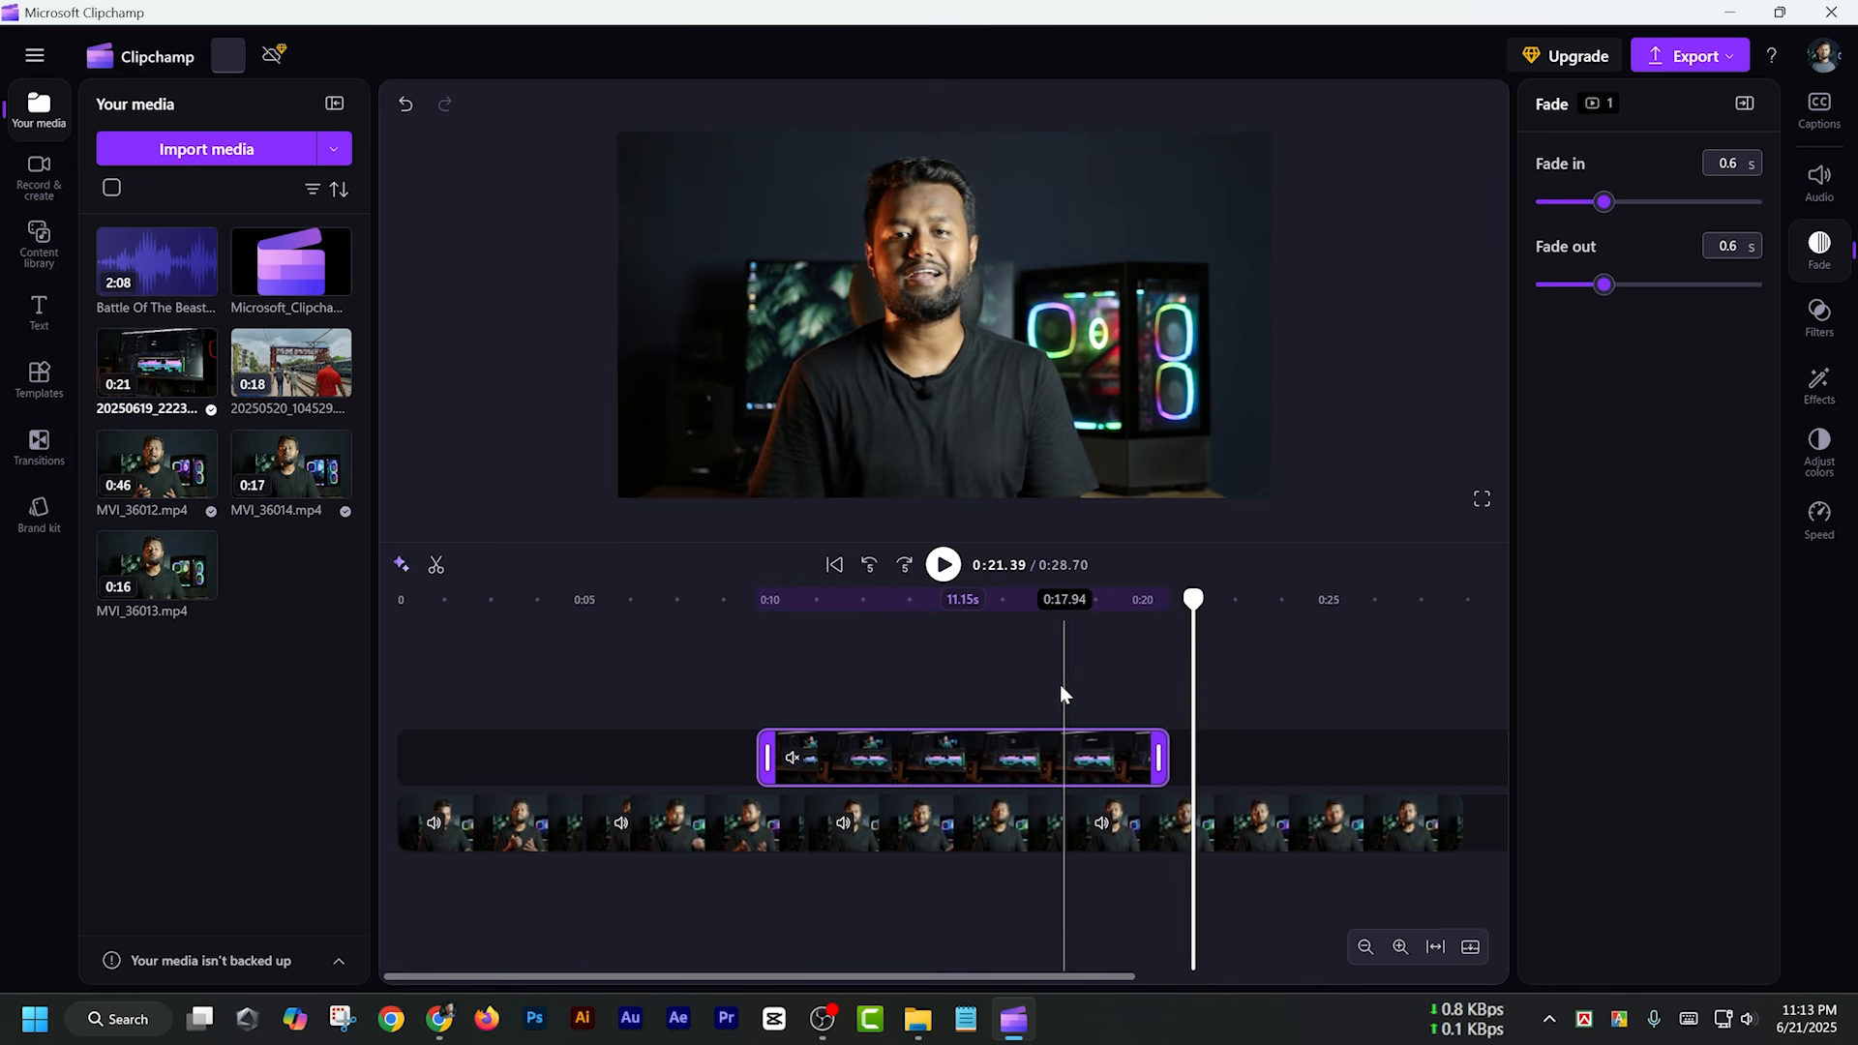
# Add the Ink transition from the Cartoon category at the cut near 0:05 between the first two main-track clips
pyautogui.click(683, 828)
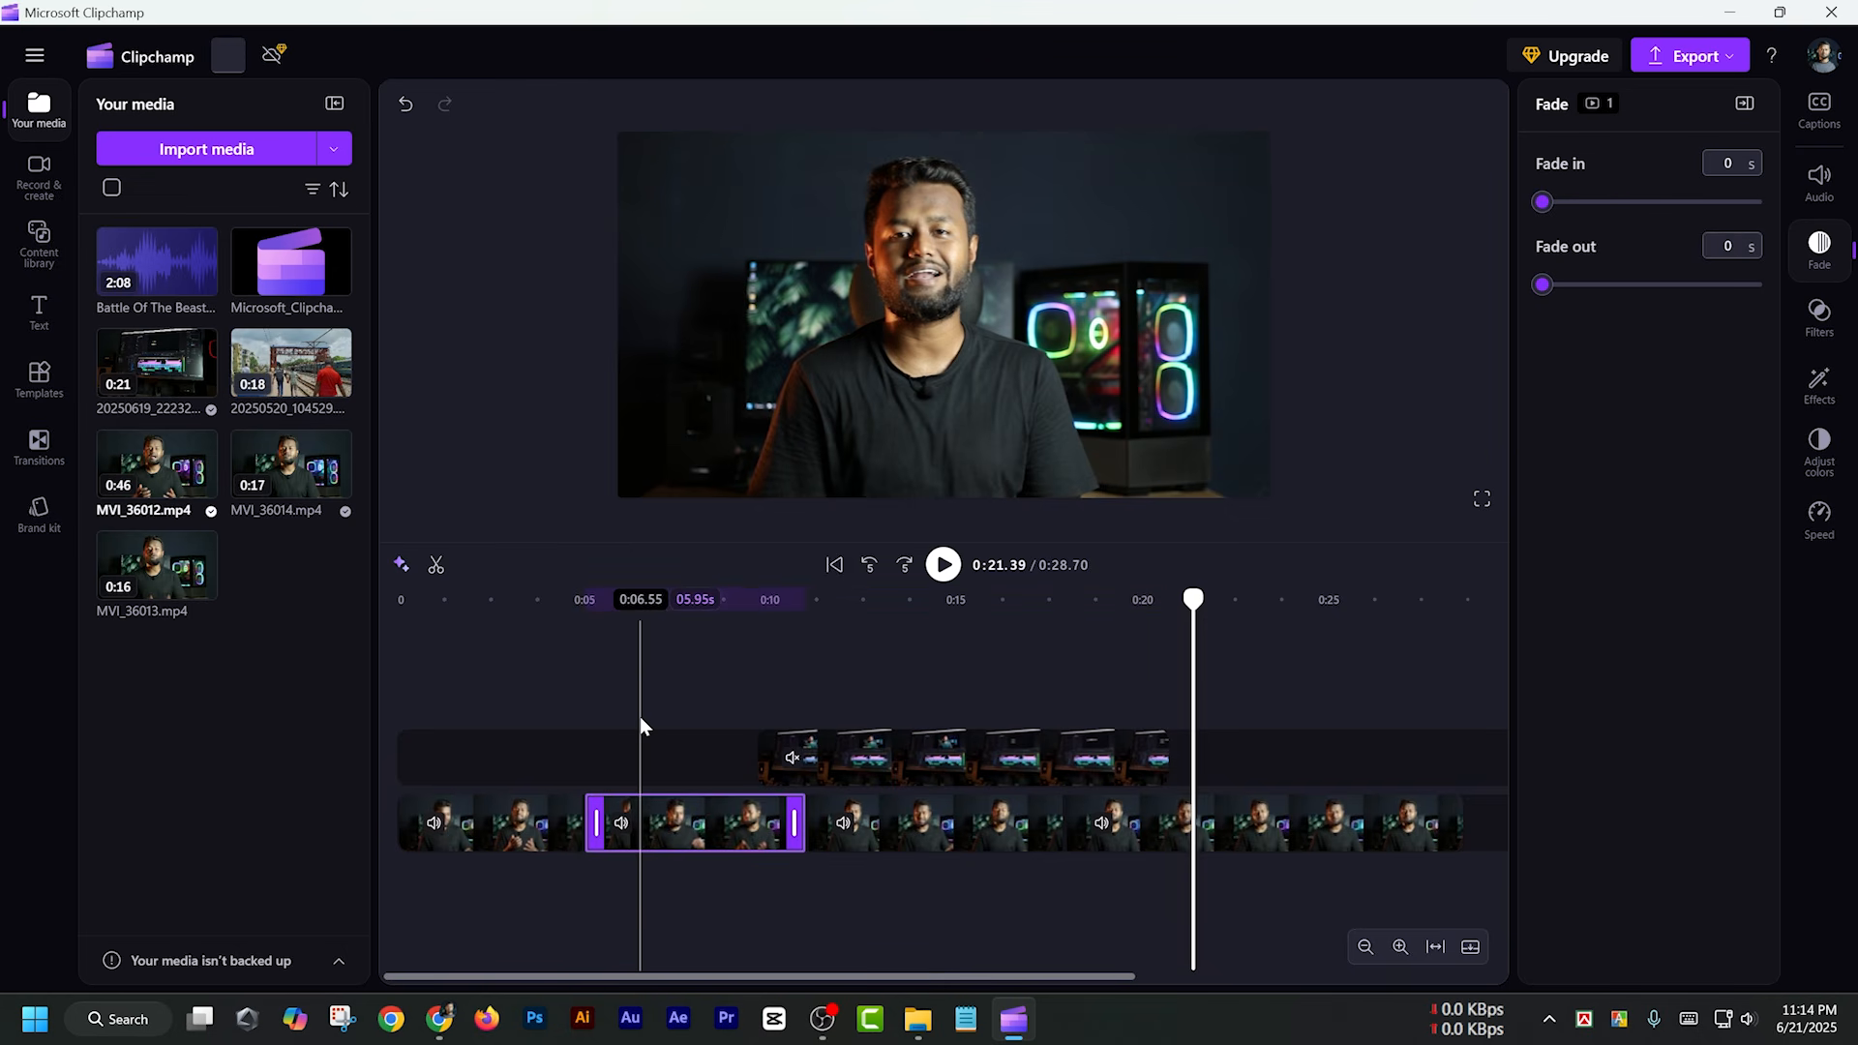
pyautogui.click(586, 827)
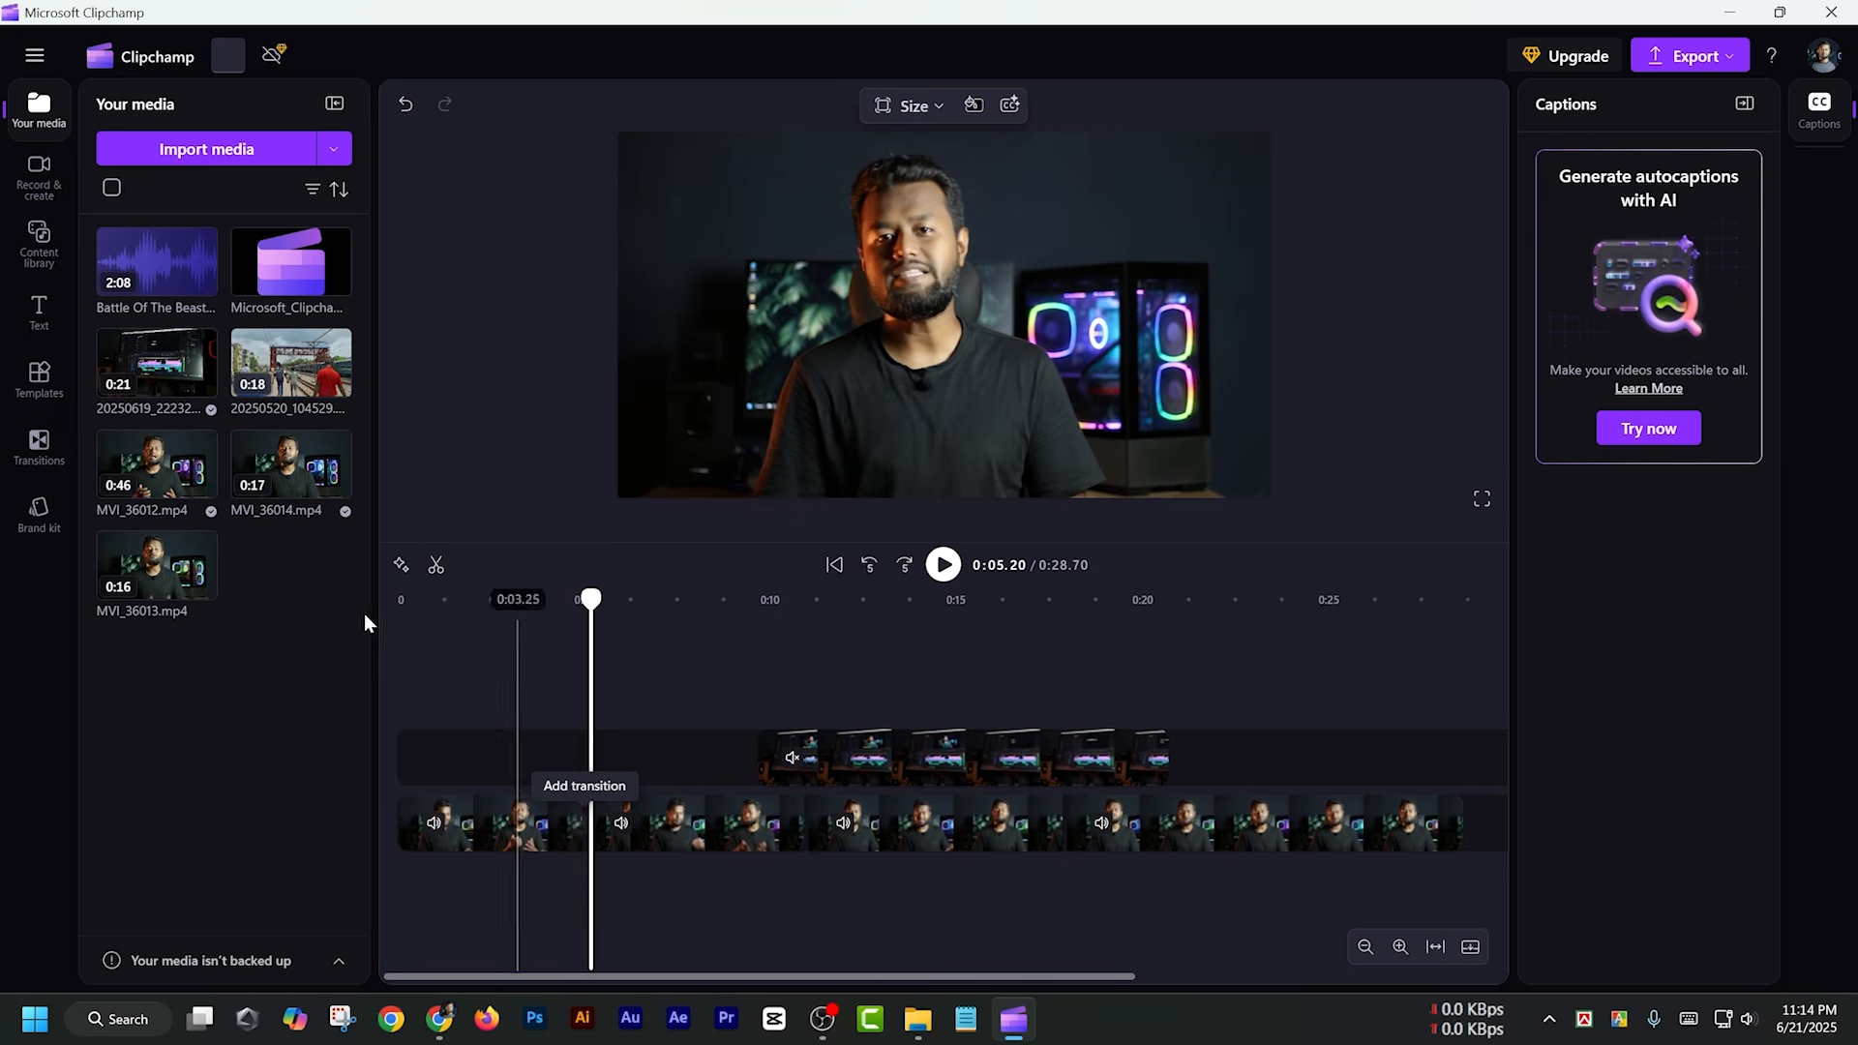
pyautogui.click(37, 445)
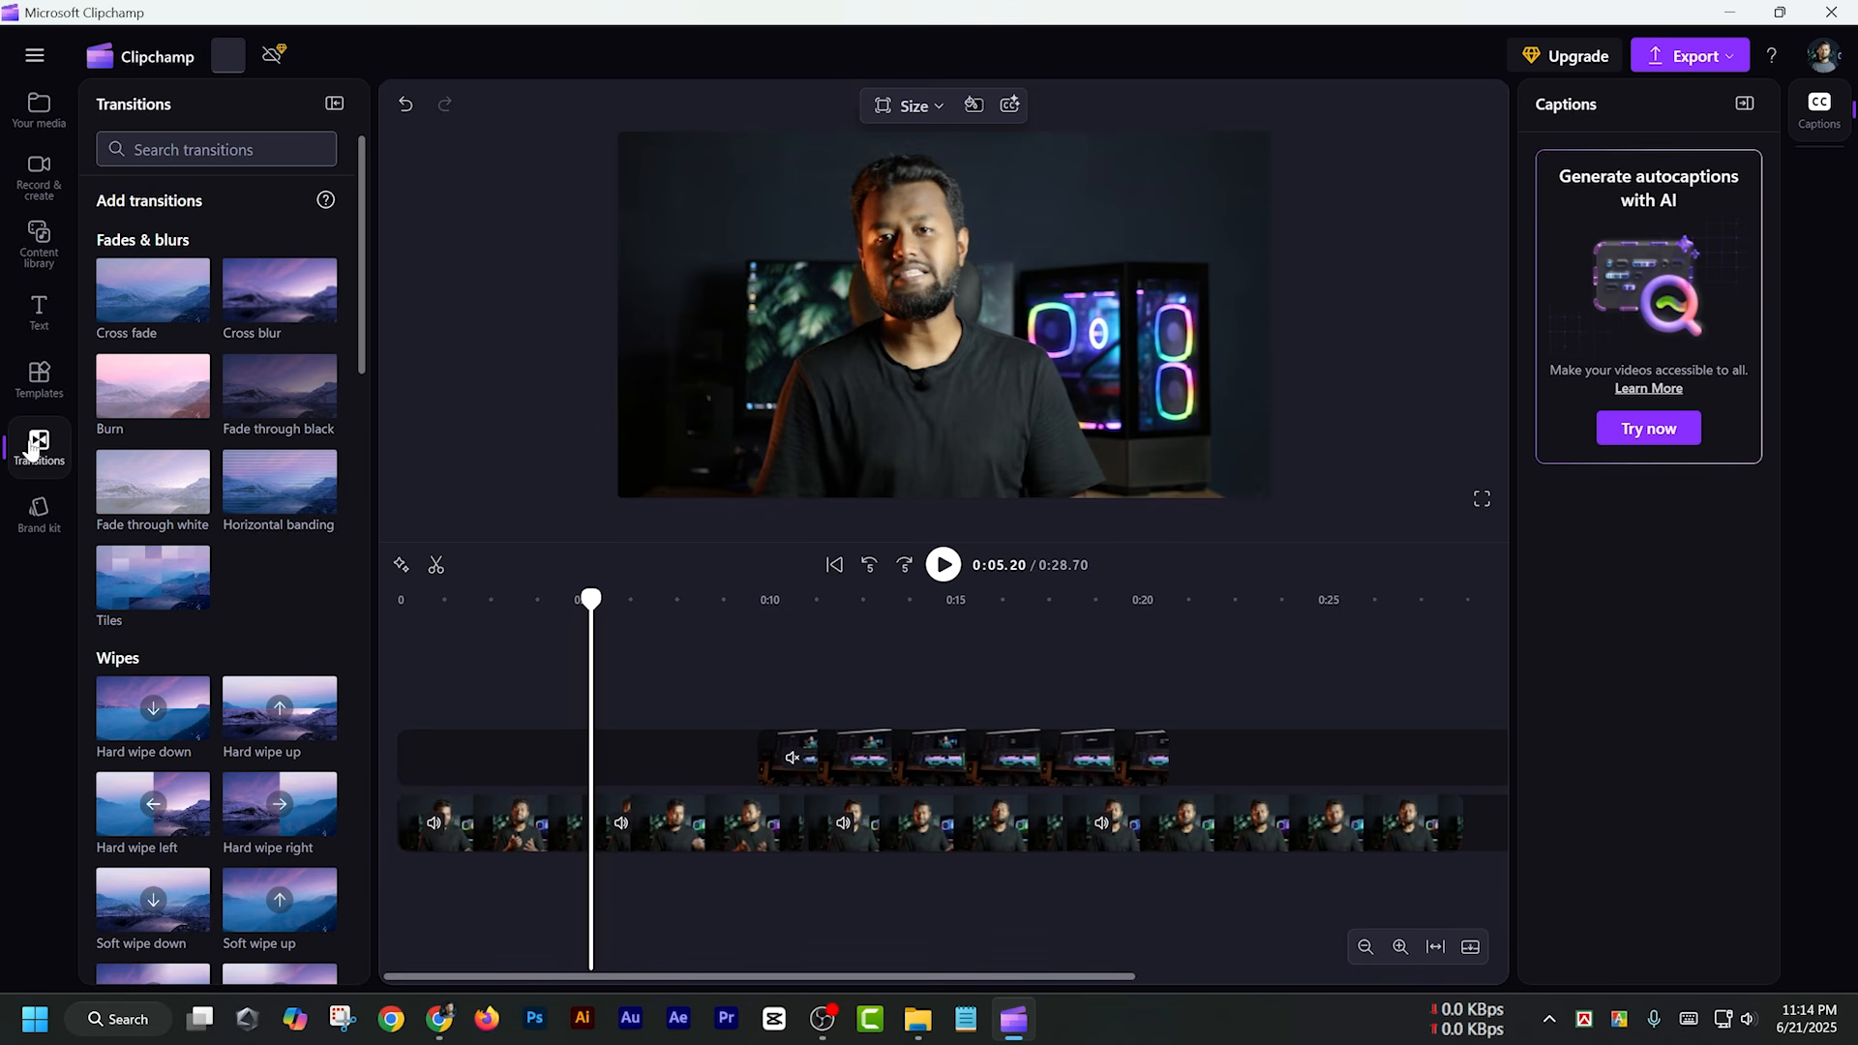
pyautogui.scroll(-8, 241, 432)
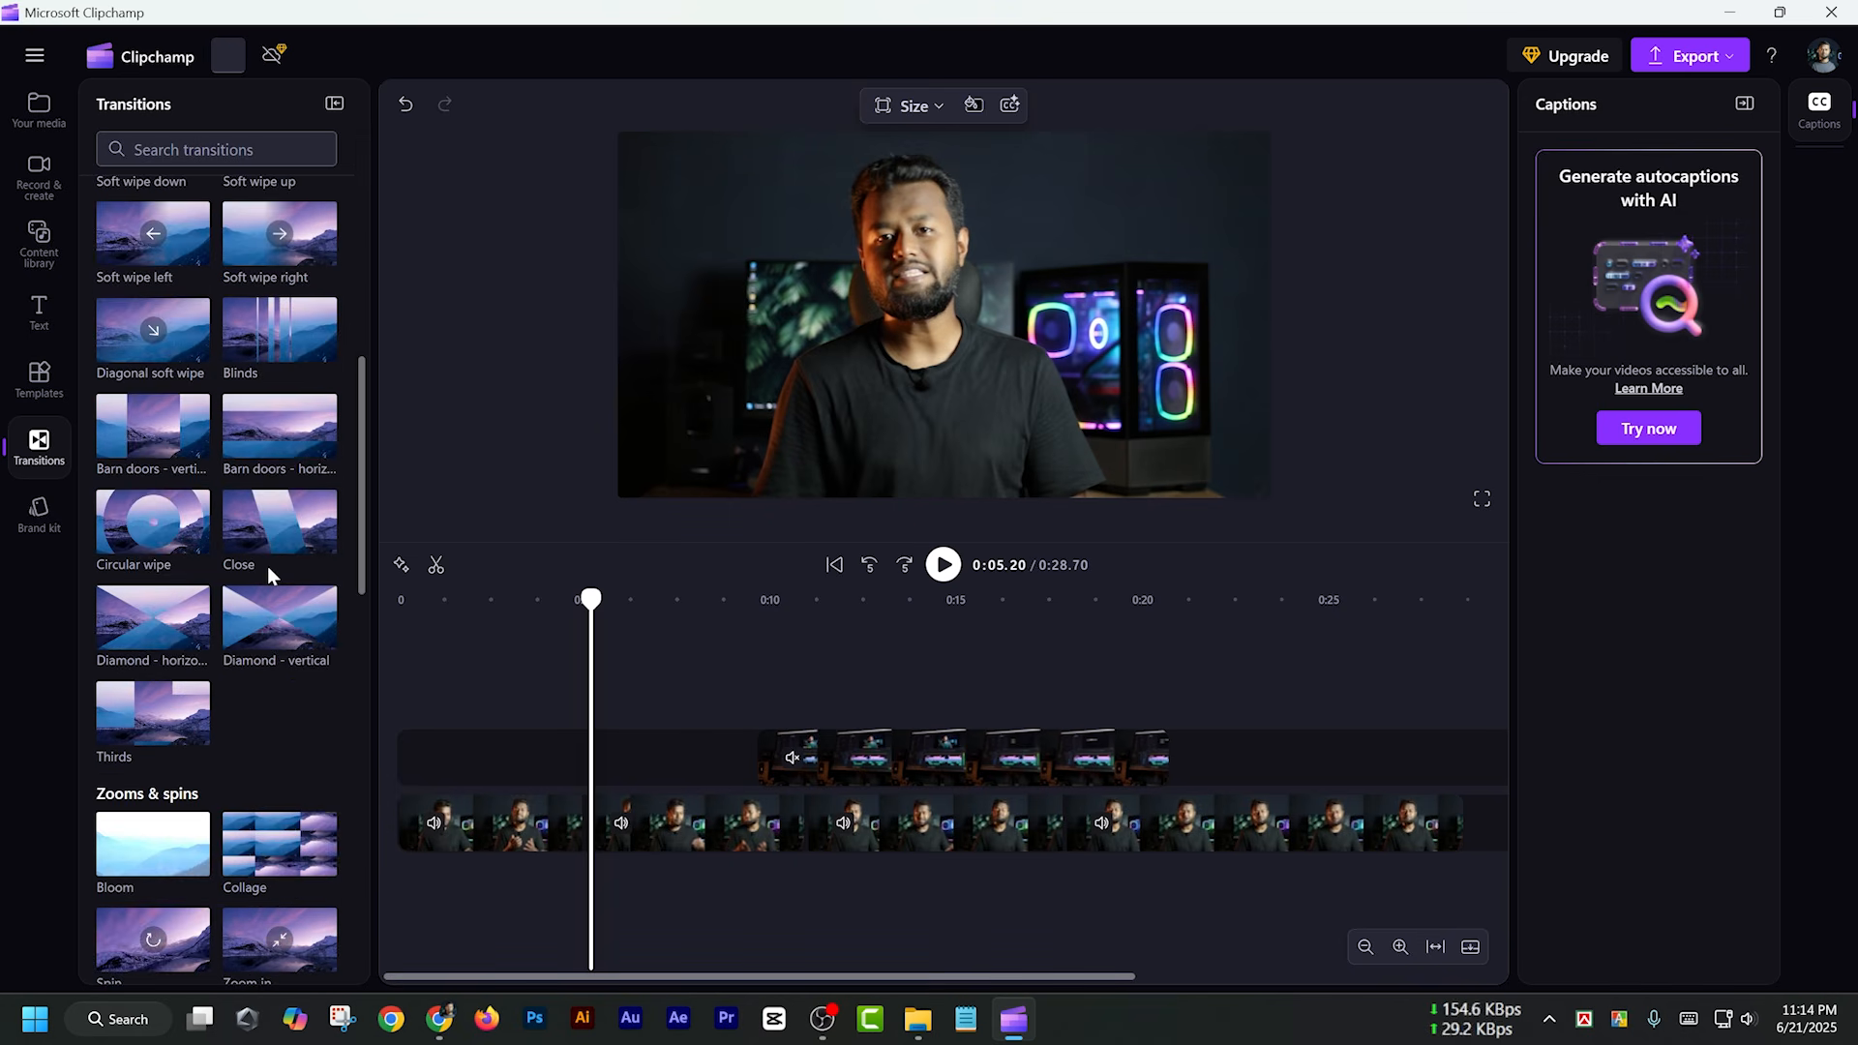
pyautogui.scroll(-15, 228, 565)
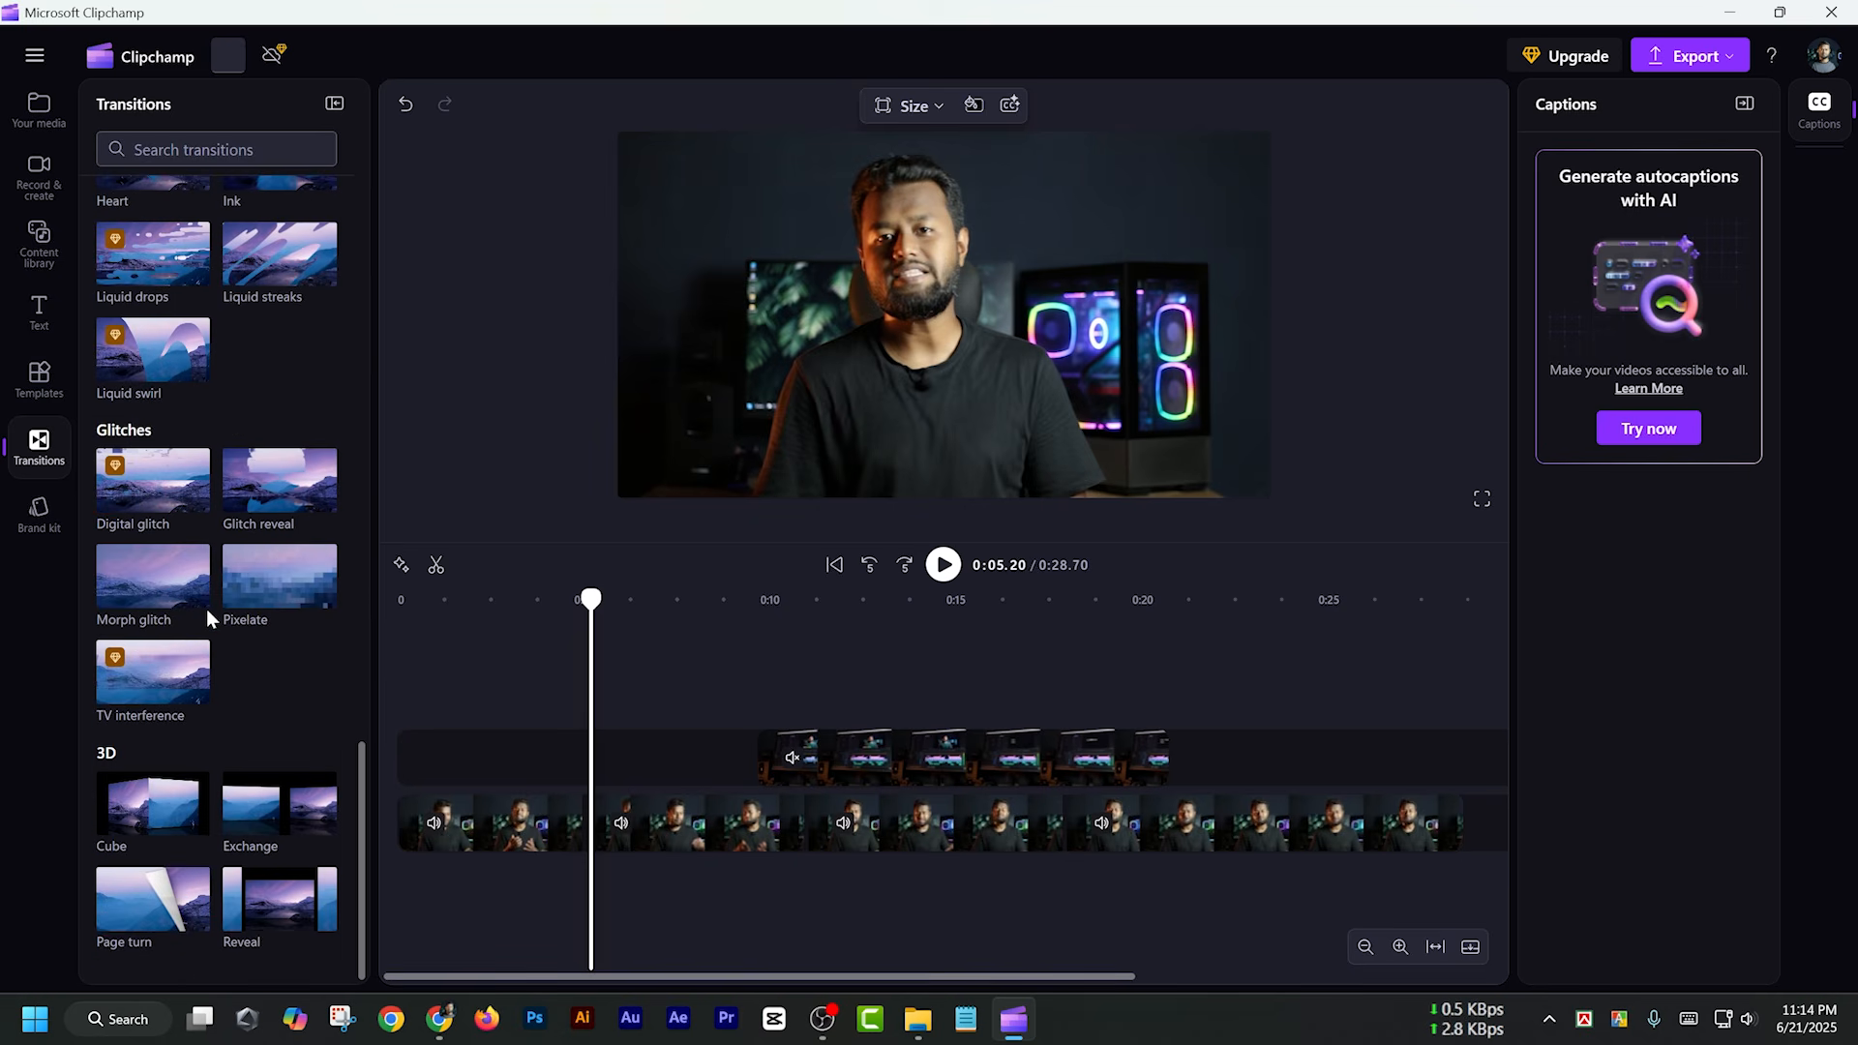
pyautogui.scroll(3, 244, 607)
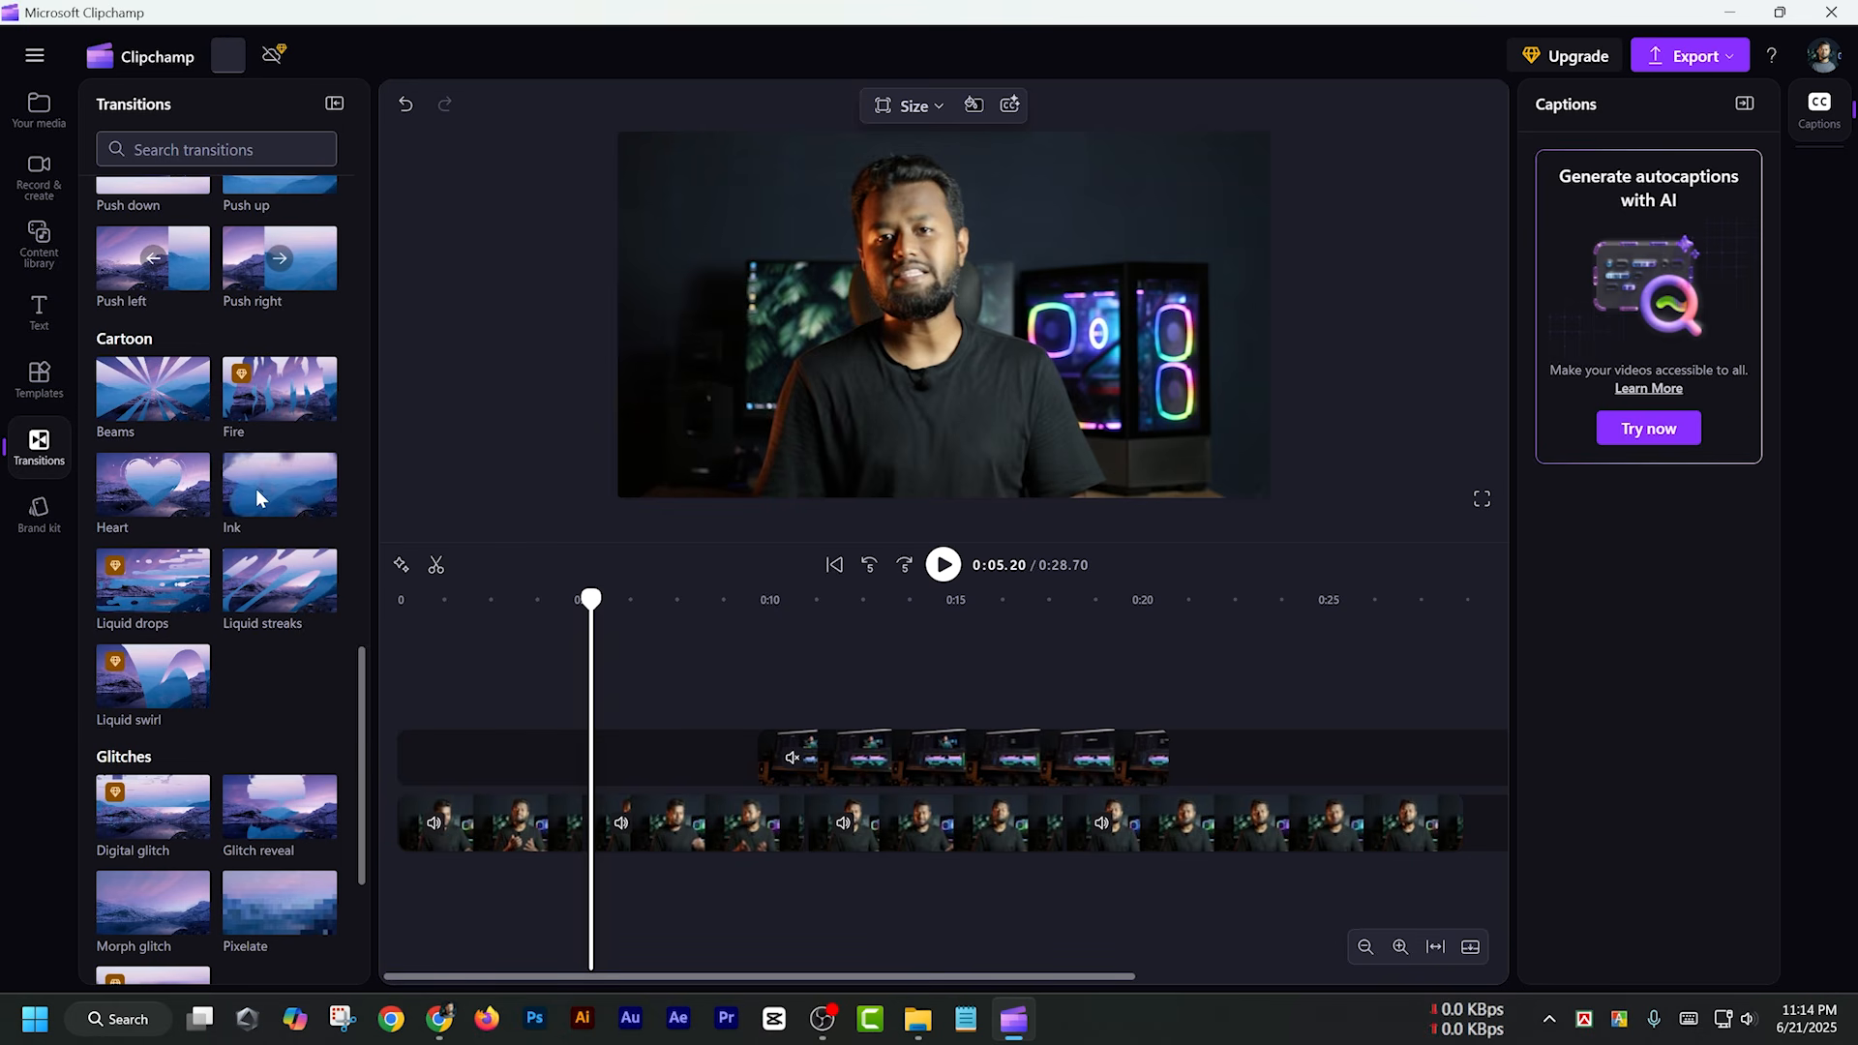
pyautogui.moveTo(257, 485)
pyautogui.mouseDown()
pyautogui.moveTo(410, 553)
pyautogui.moveTo(598, 789)
pyautogui.moveTo(586, 830)
pyautogui.mouseUp()
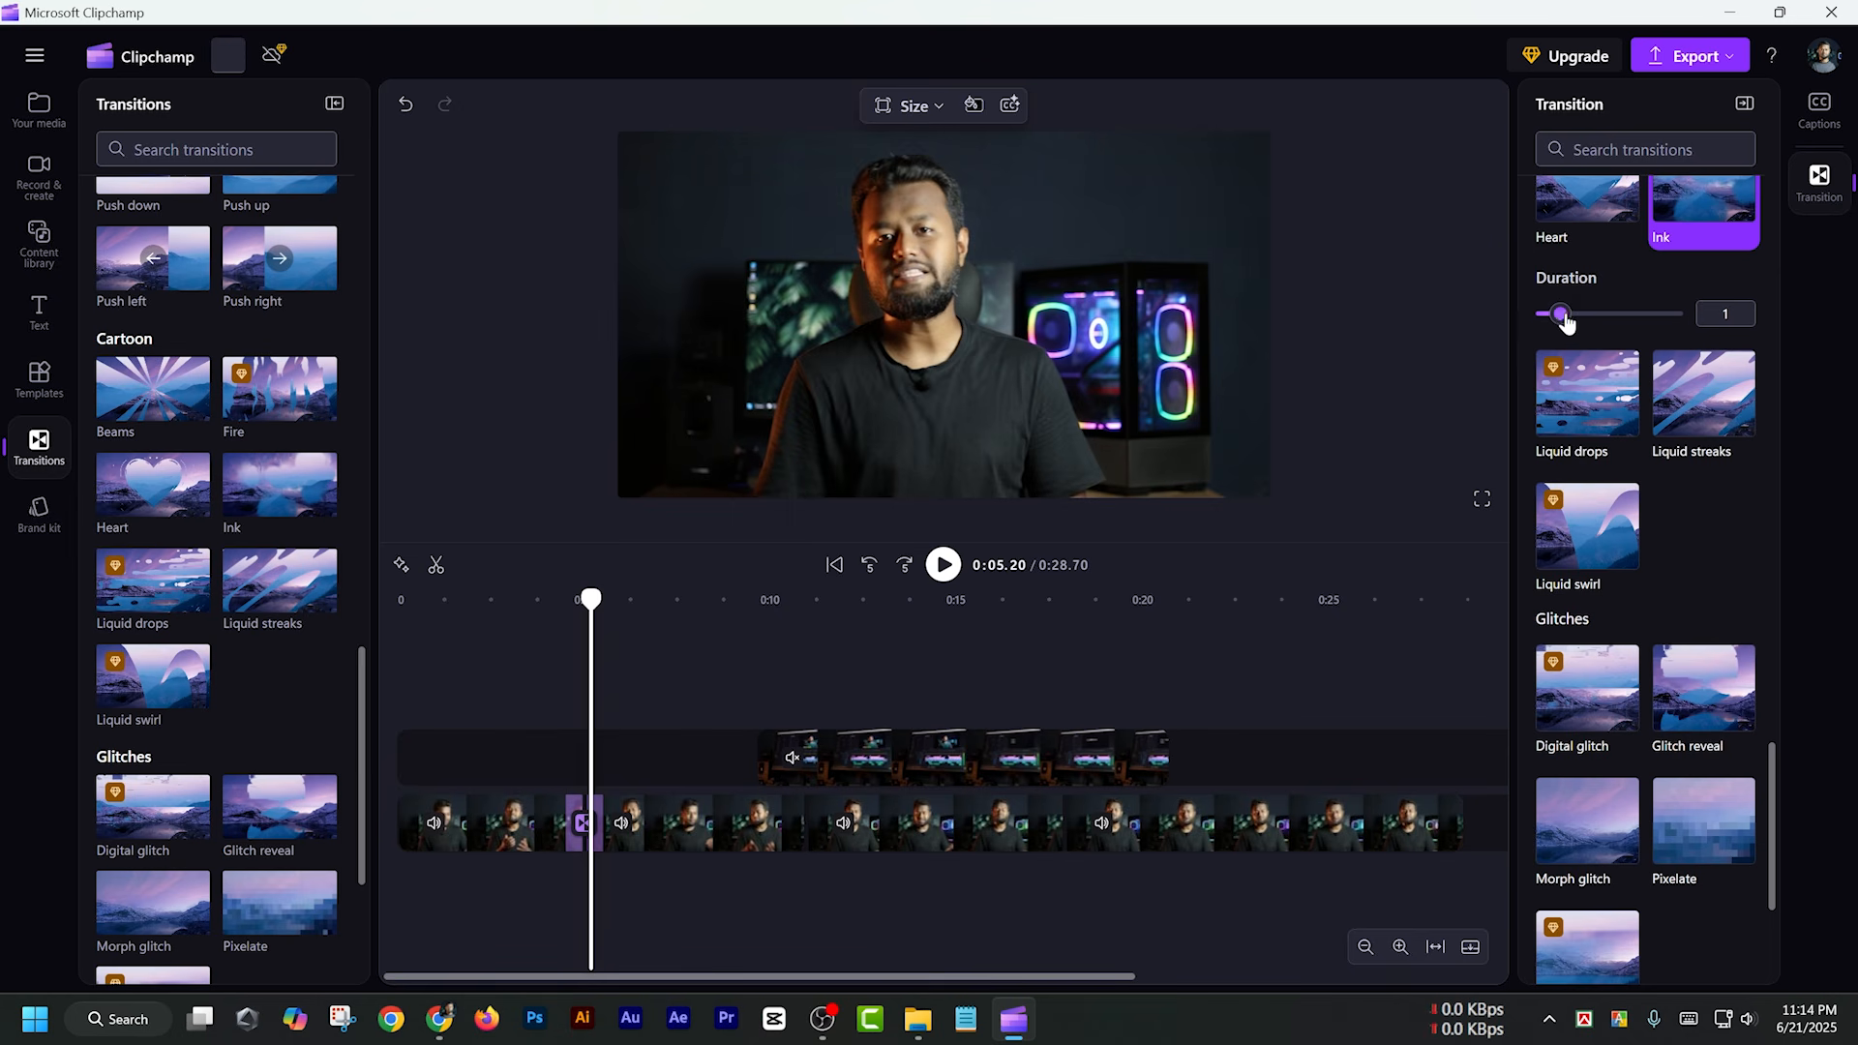
# Try a 2.5 s duration for the Ink transition, return it to 1 s, and scrub through the transition
pyautogui.moveTo(1559, 314); pyautogui.dragTo(1606, 314)
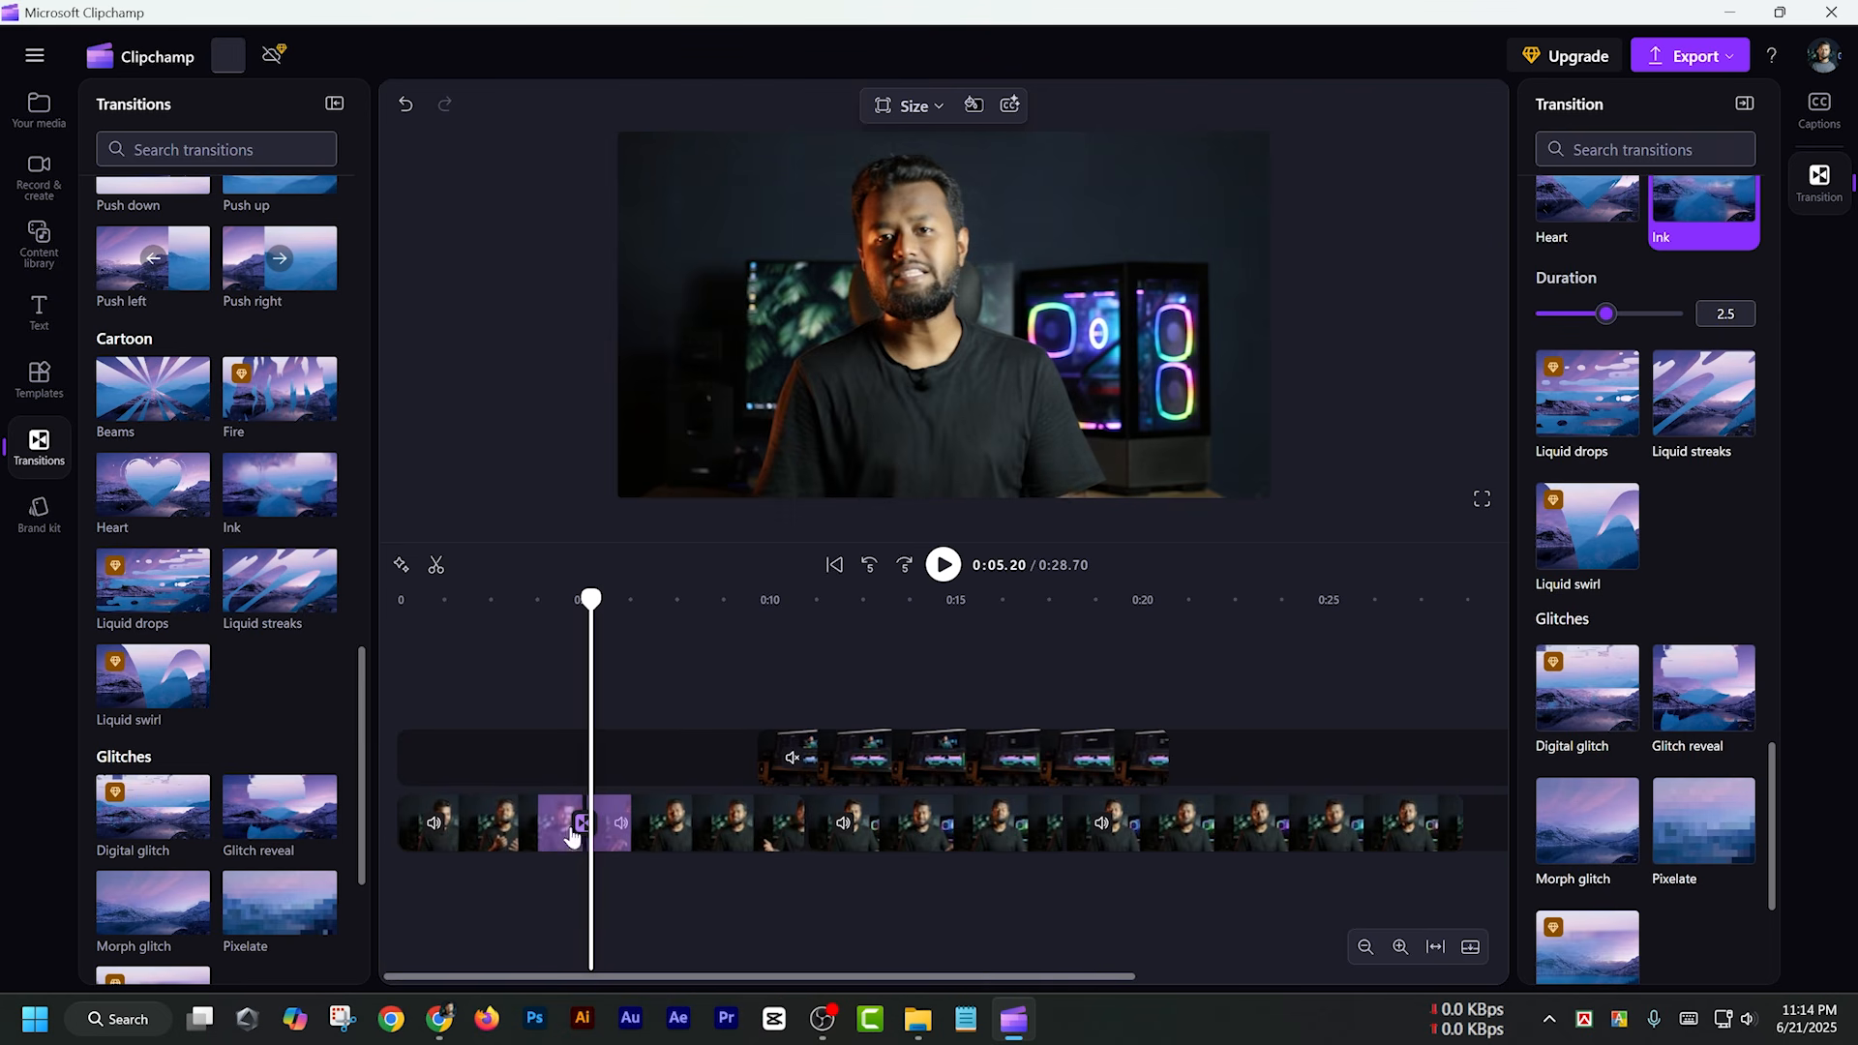
pyautogui.moveTo(1605, 315); pyautogui.dragTo(1561, 316)
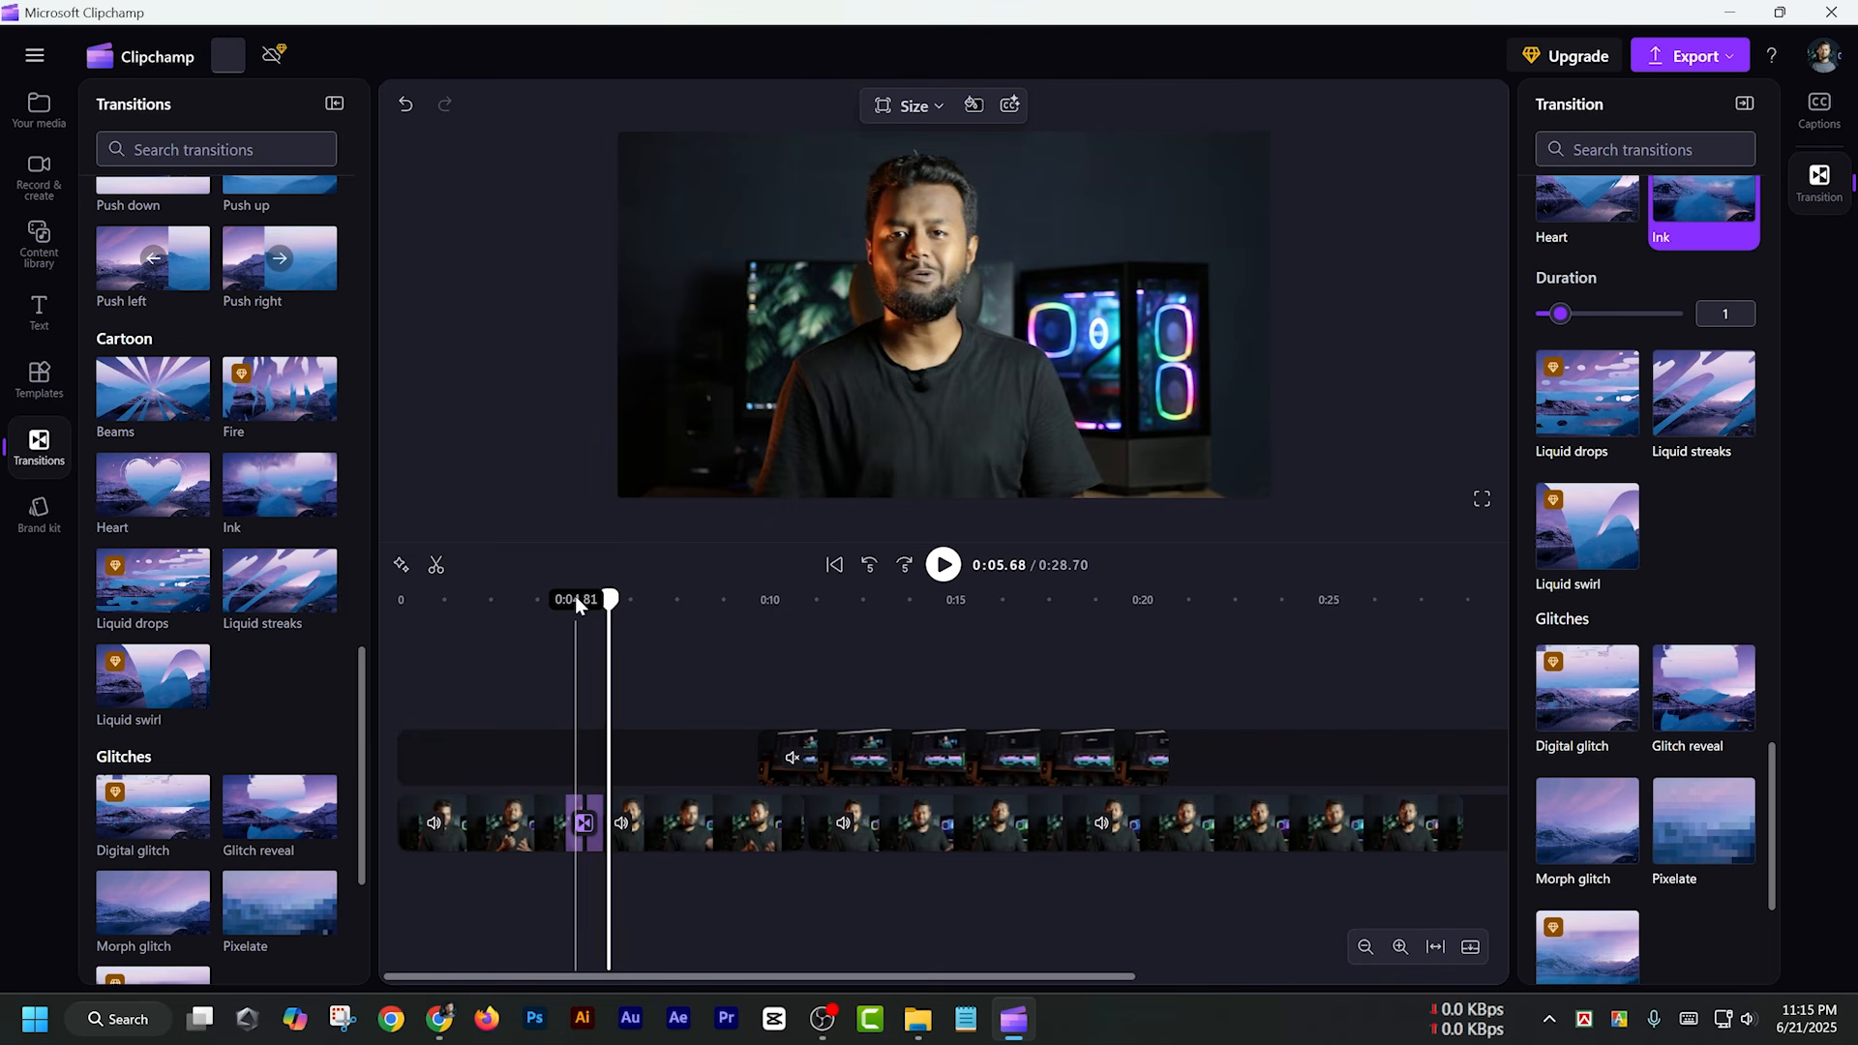
pyautogui.moveTo(572, 600); pyautogui.dragTo(622, 604)
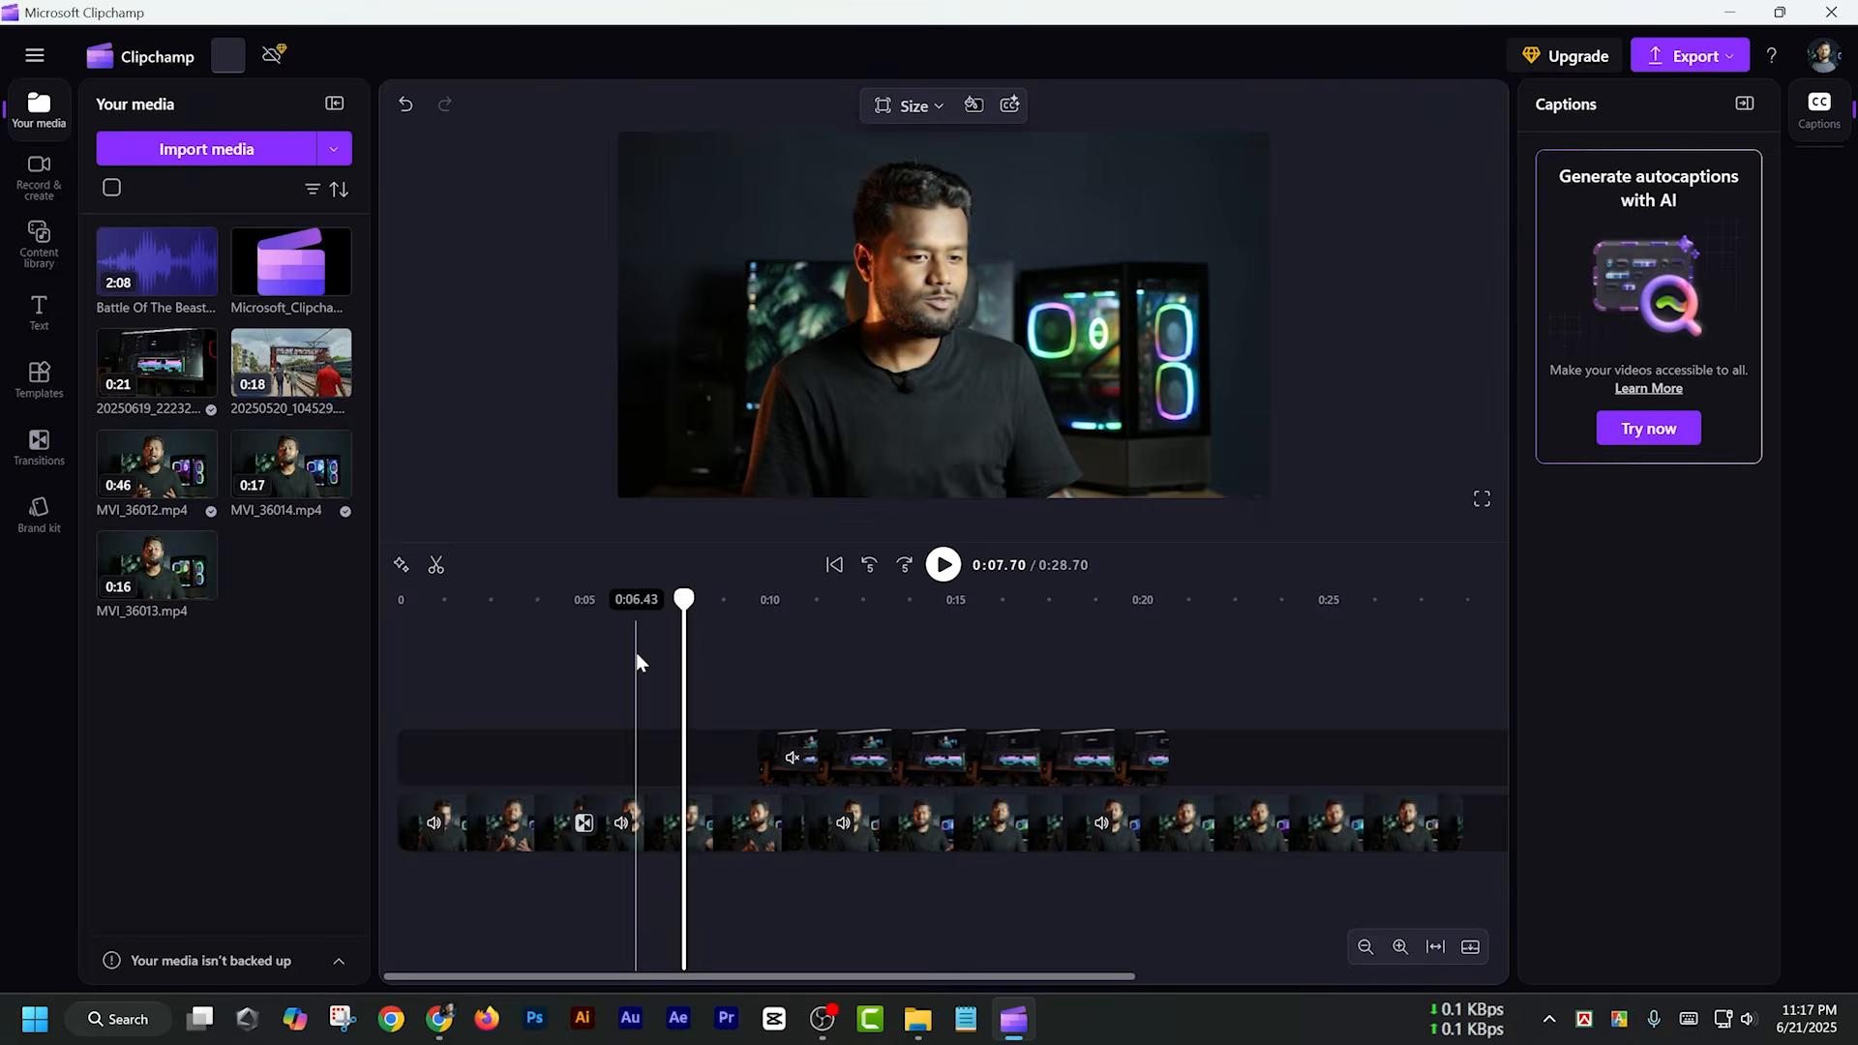
# Add the railway clip 20250520_104529.mp4 after the last main-track clip and preview it up to about 0:35
pyautogui.moveTo(272, 373)
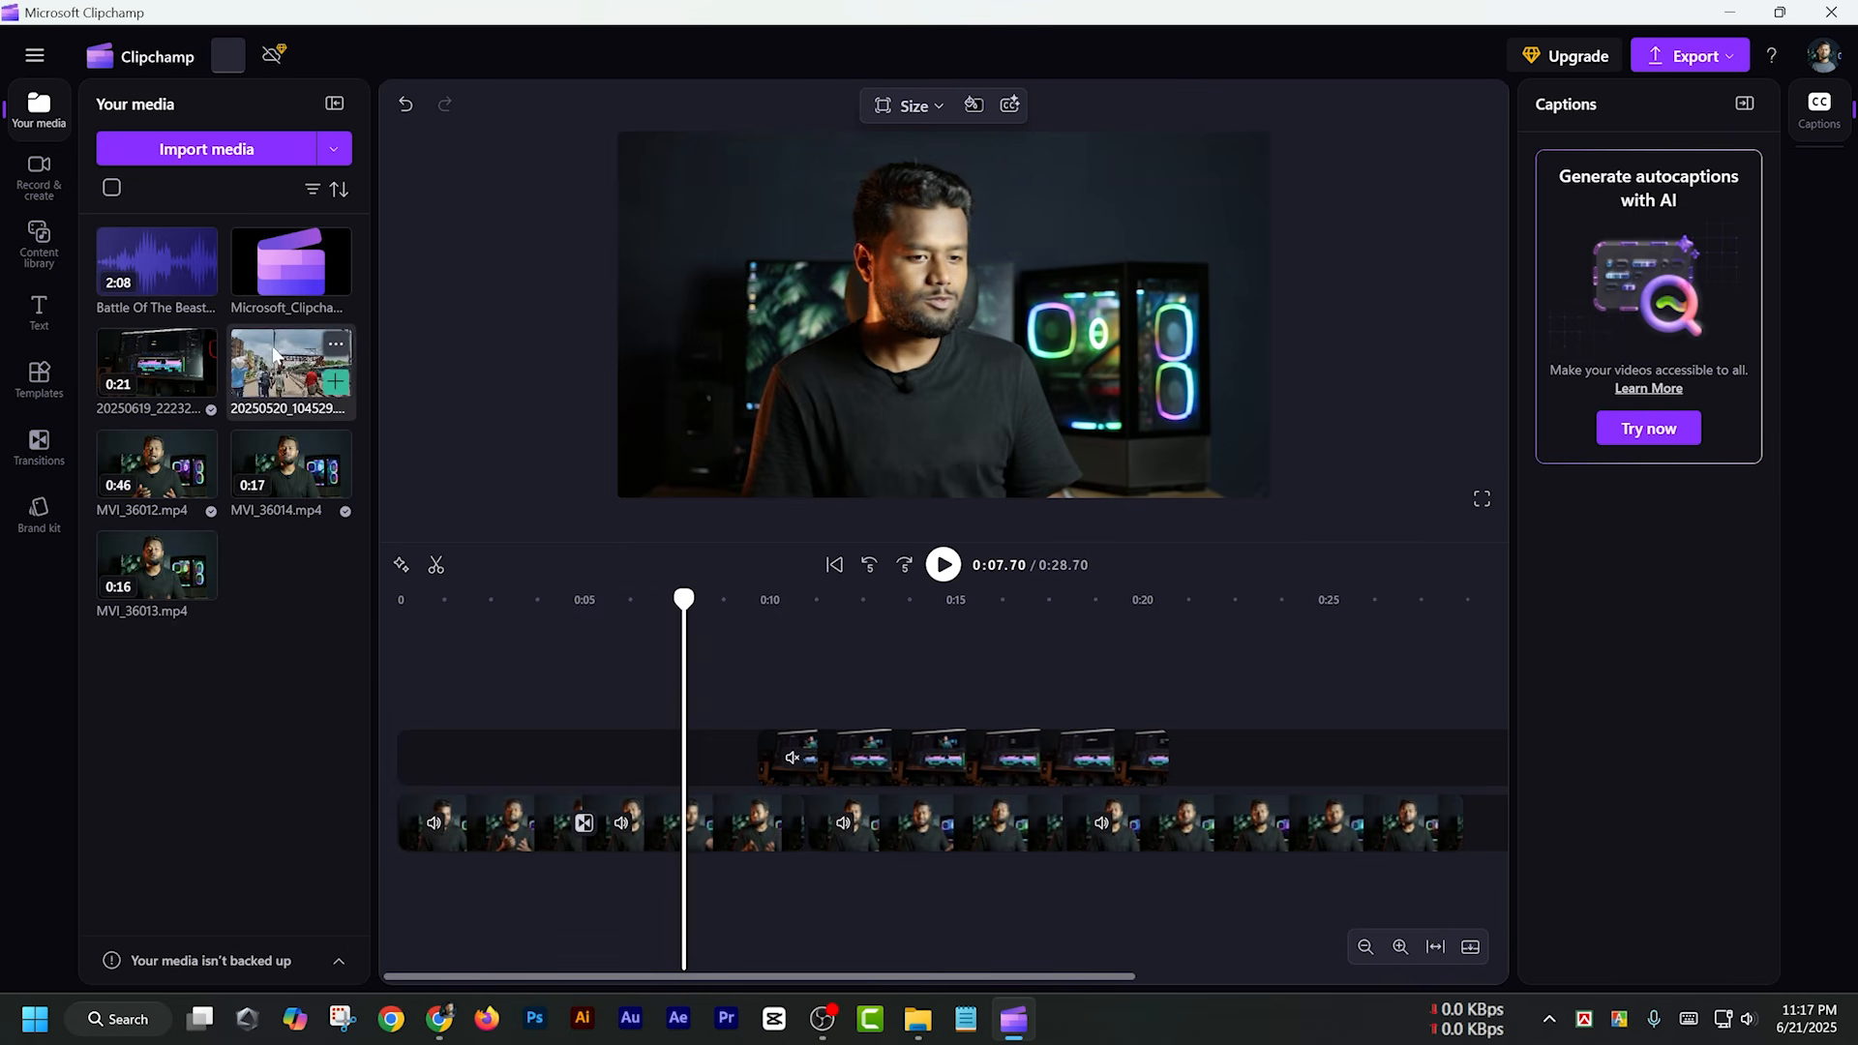
pyautogui.moveTo(274, 358); pyautogui.dragTo(1128, 832)
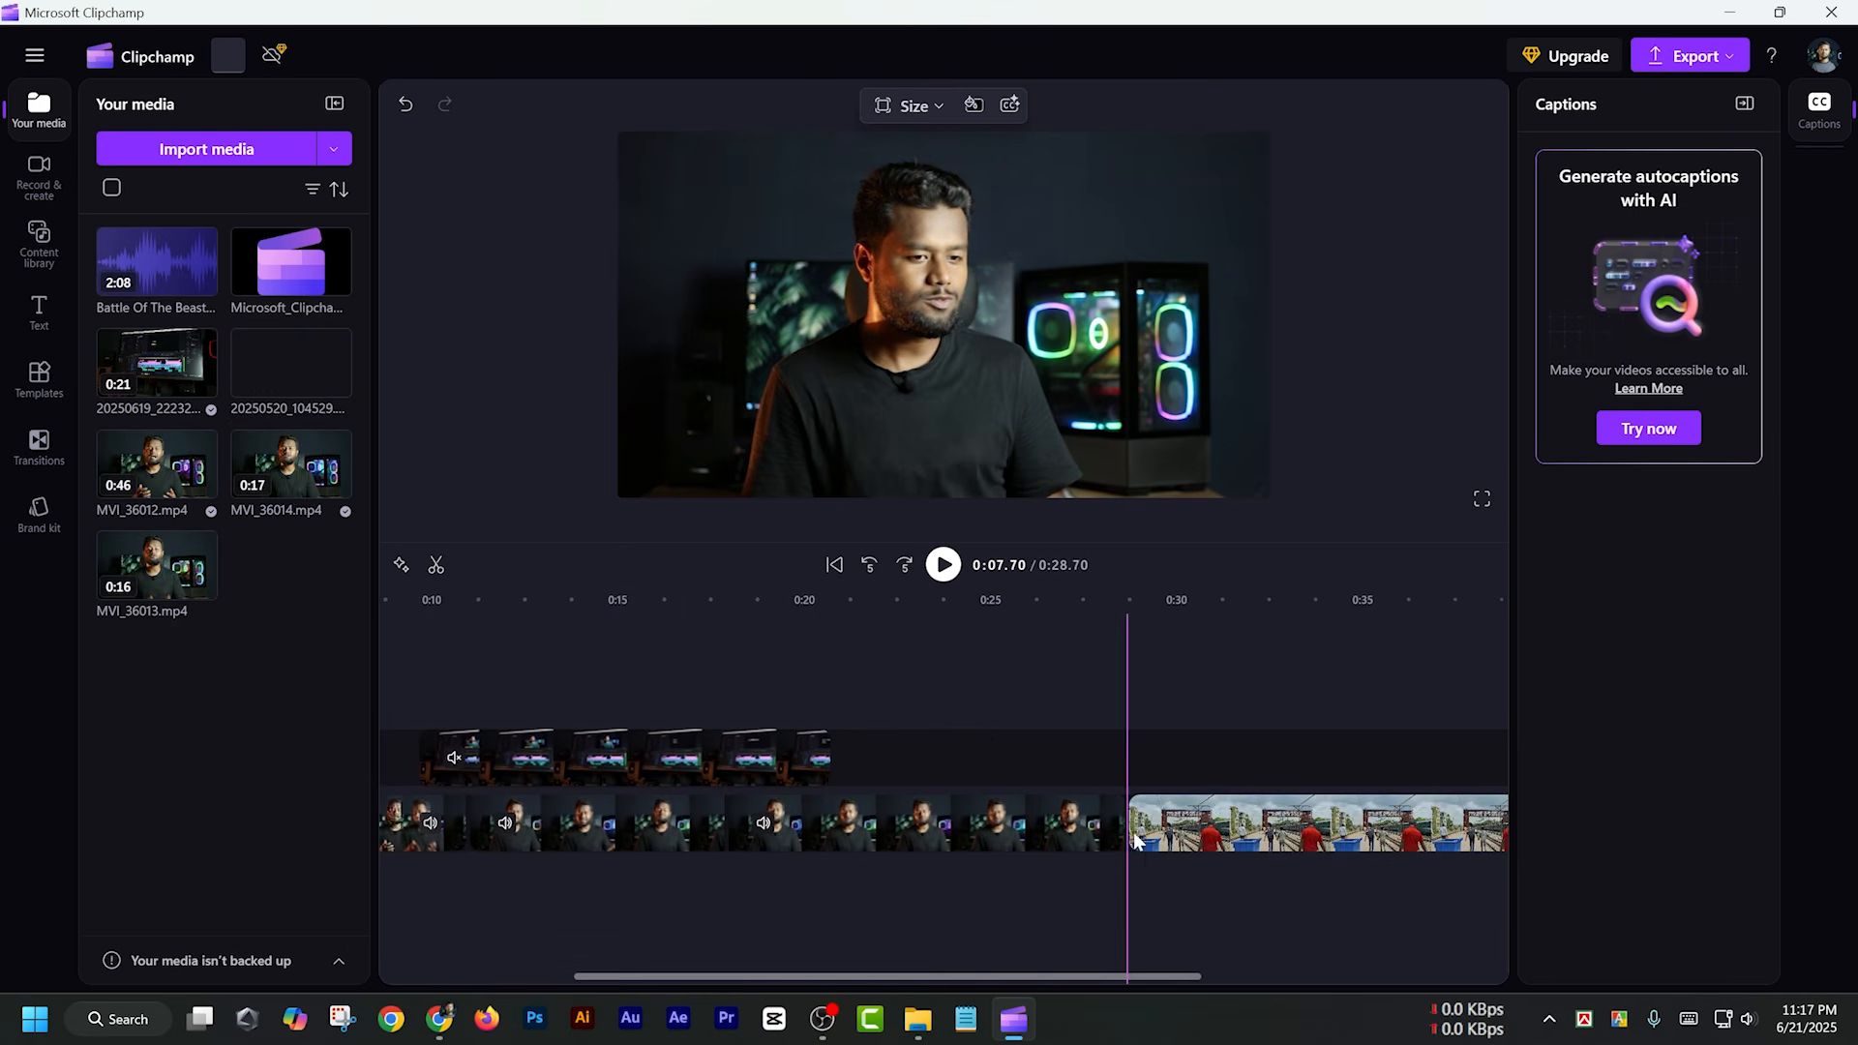
pyautogui.click(1273, 667)
pyautogui.press('space')
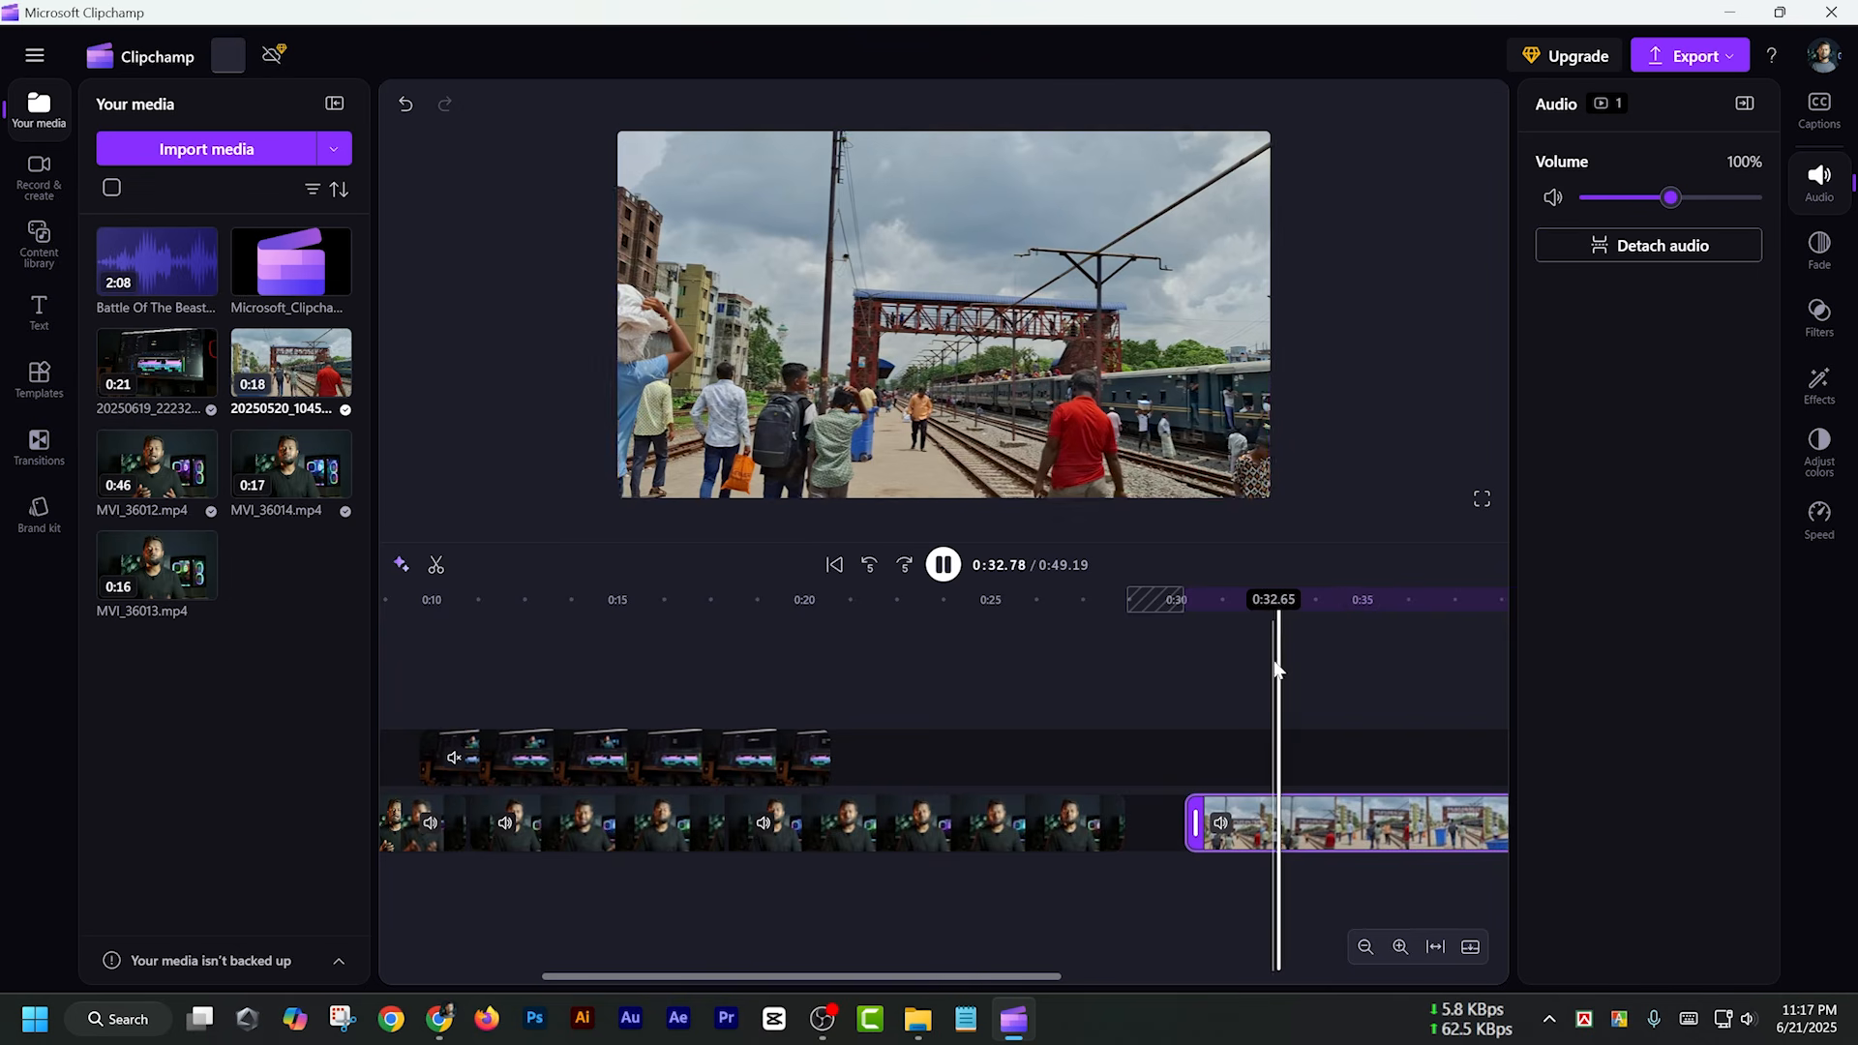
pyautogui.click(1050, 435)
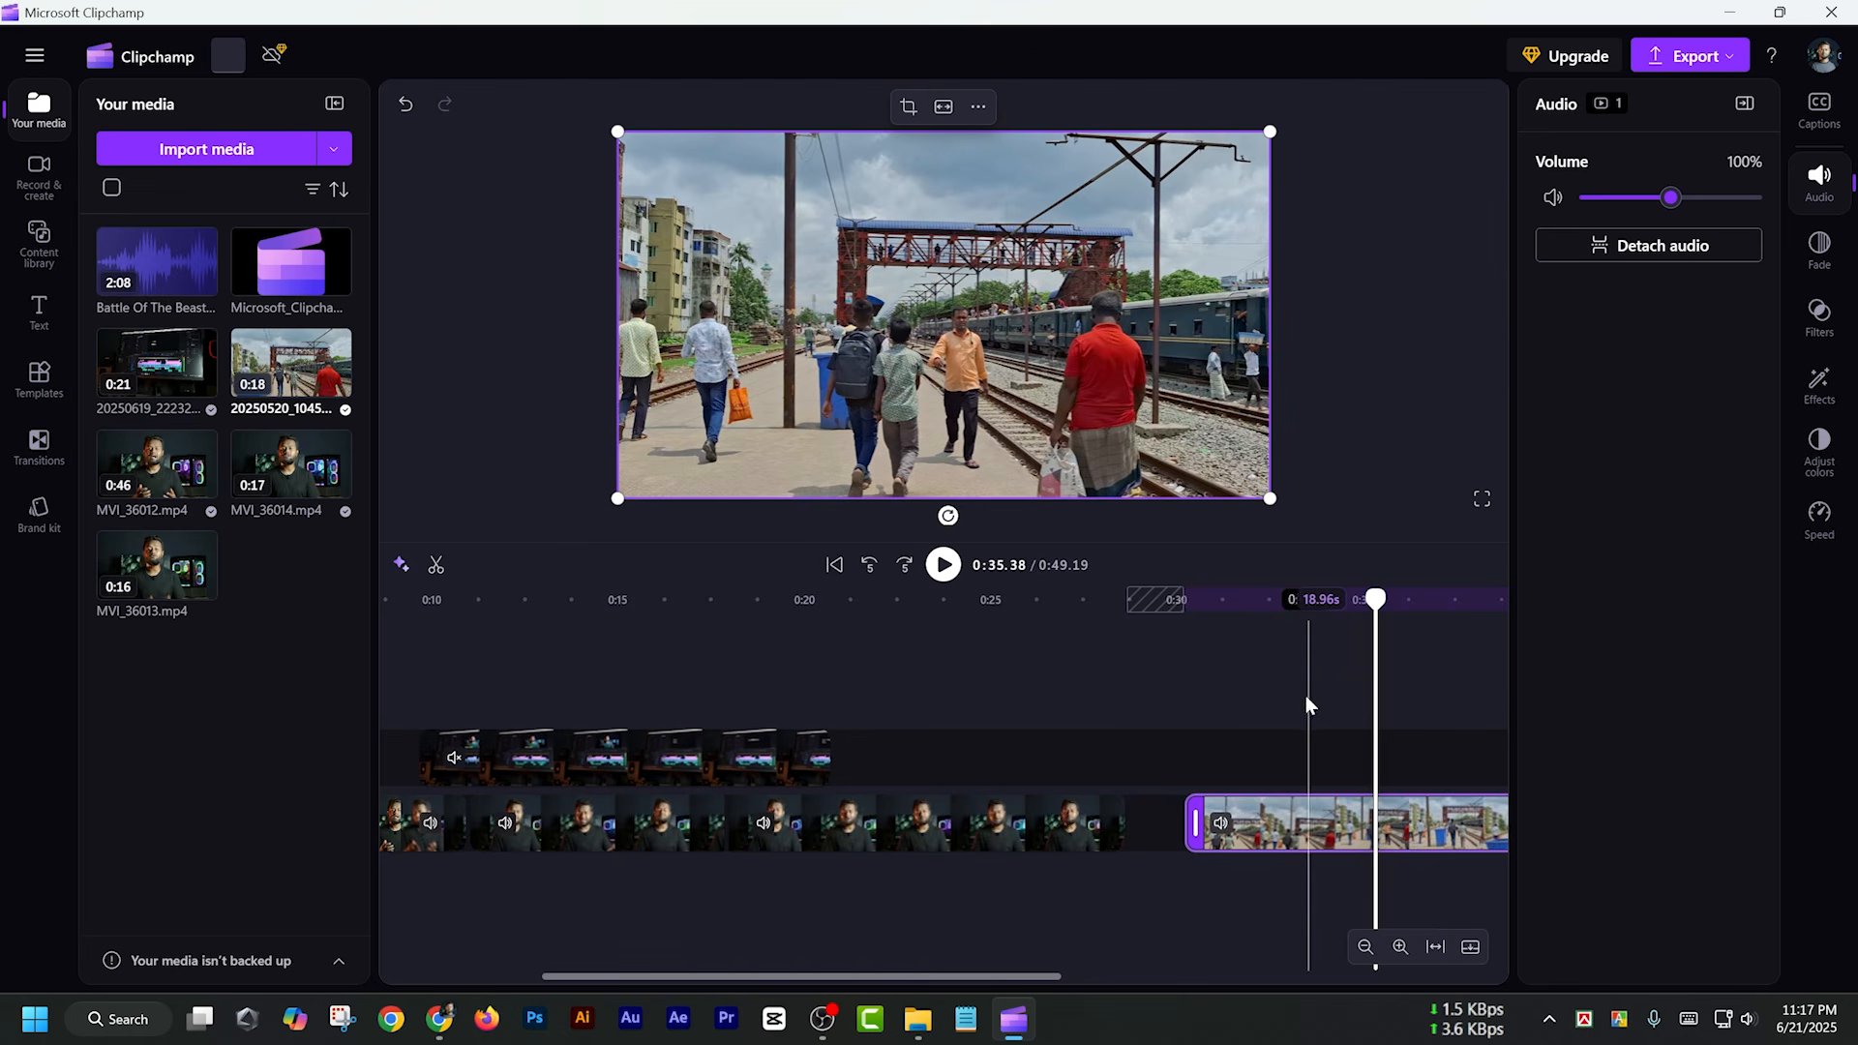
# Set the railway clip's speed to 0.5x and preview the slow motion from about 0:32 to 0:37
pyautogui.click(1821, 519)
pyautogui.moveTo(1587, 211); pyautogui.dragTo(1561, 205)
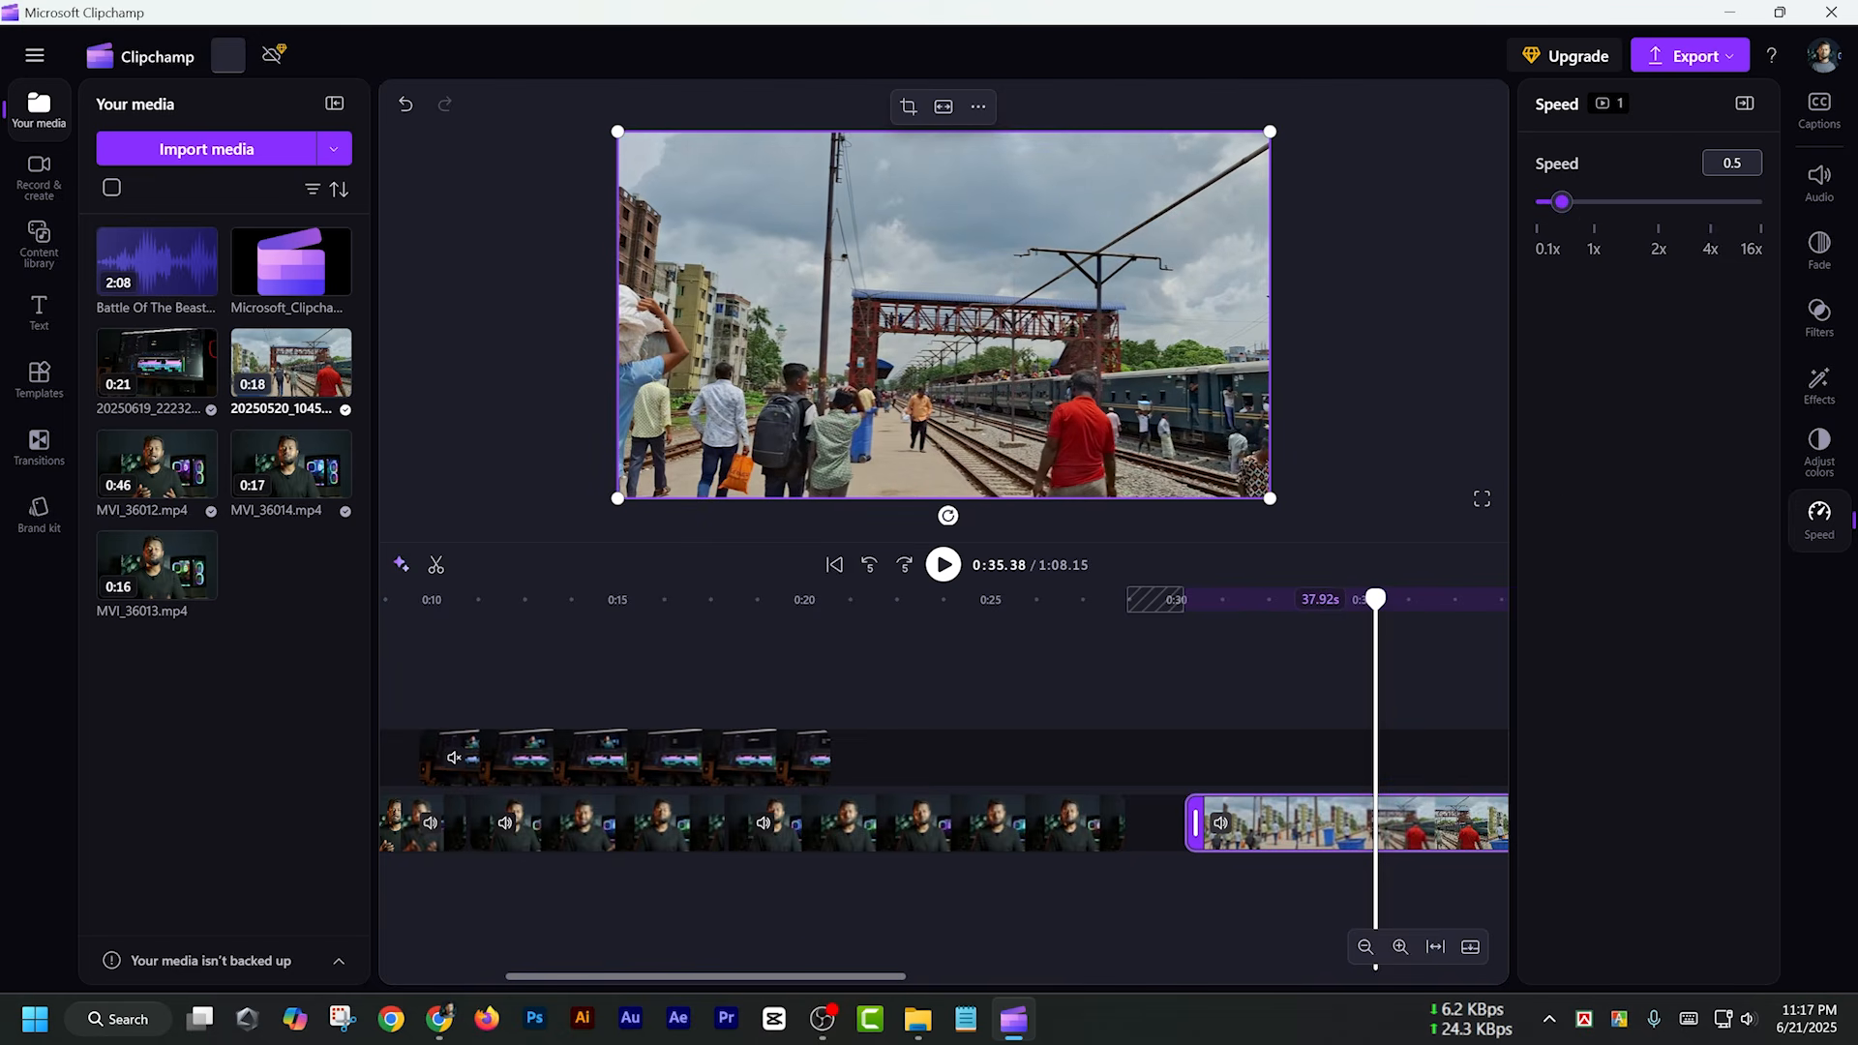
pyautogui.click(1262, 674)
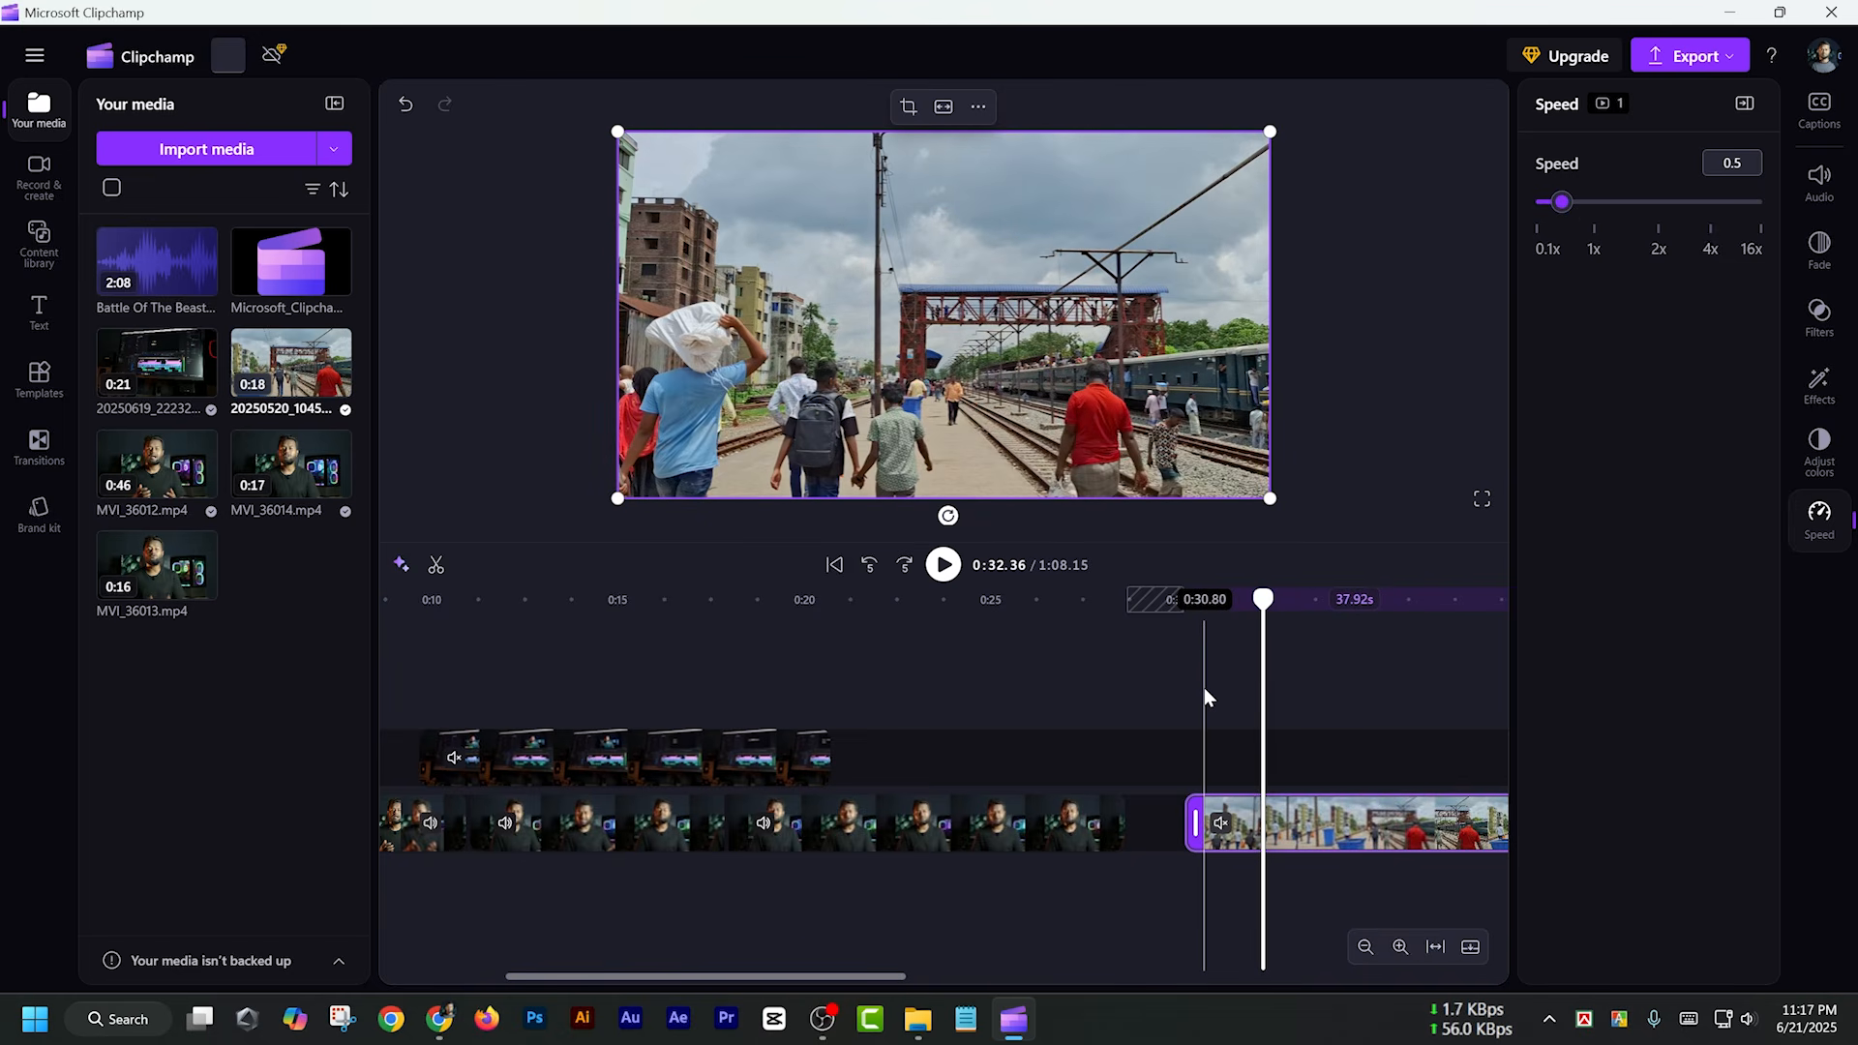
pyautogui.press('space')
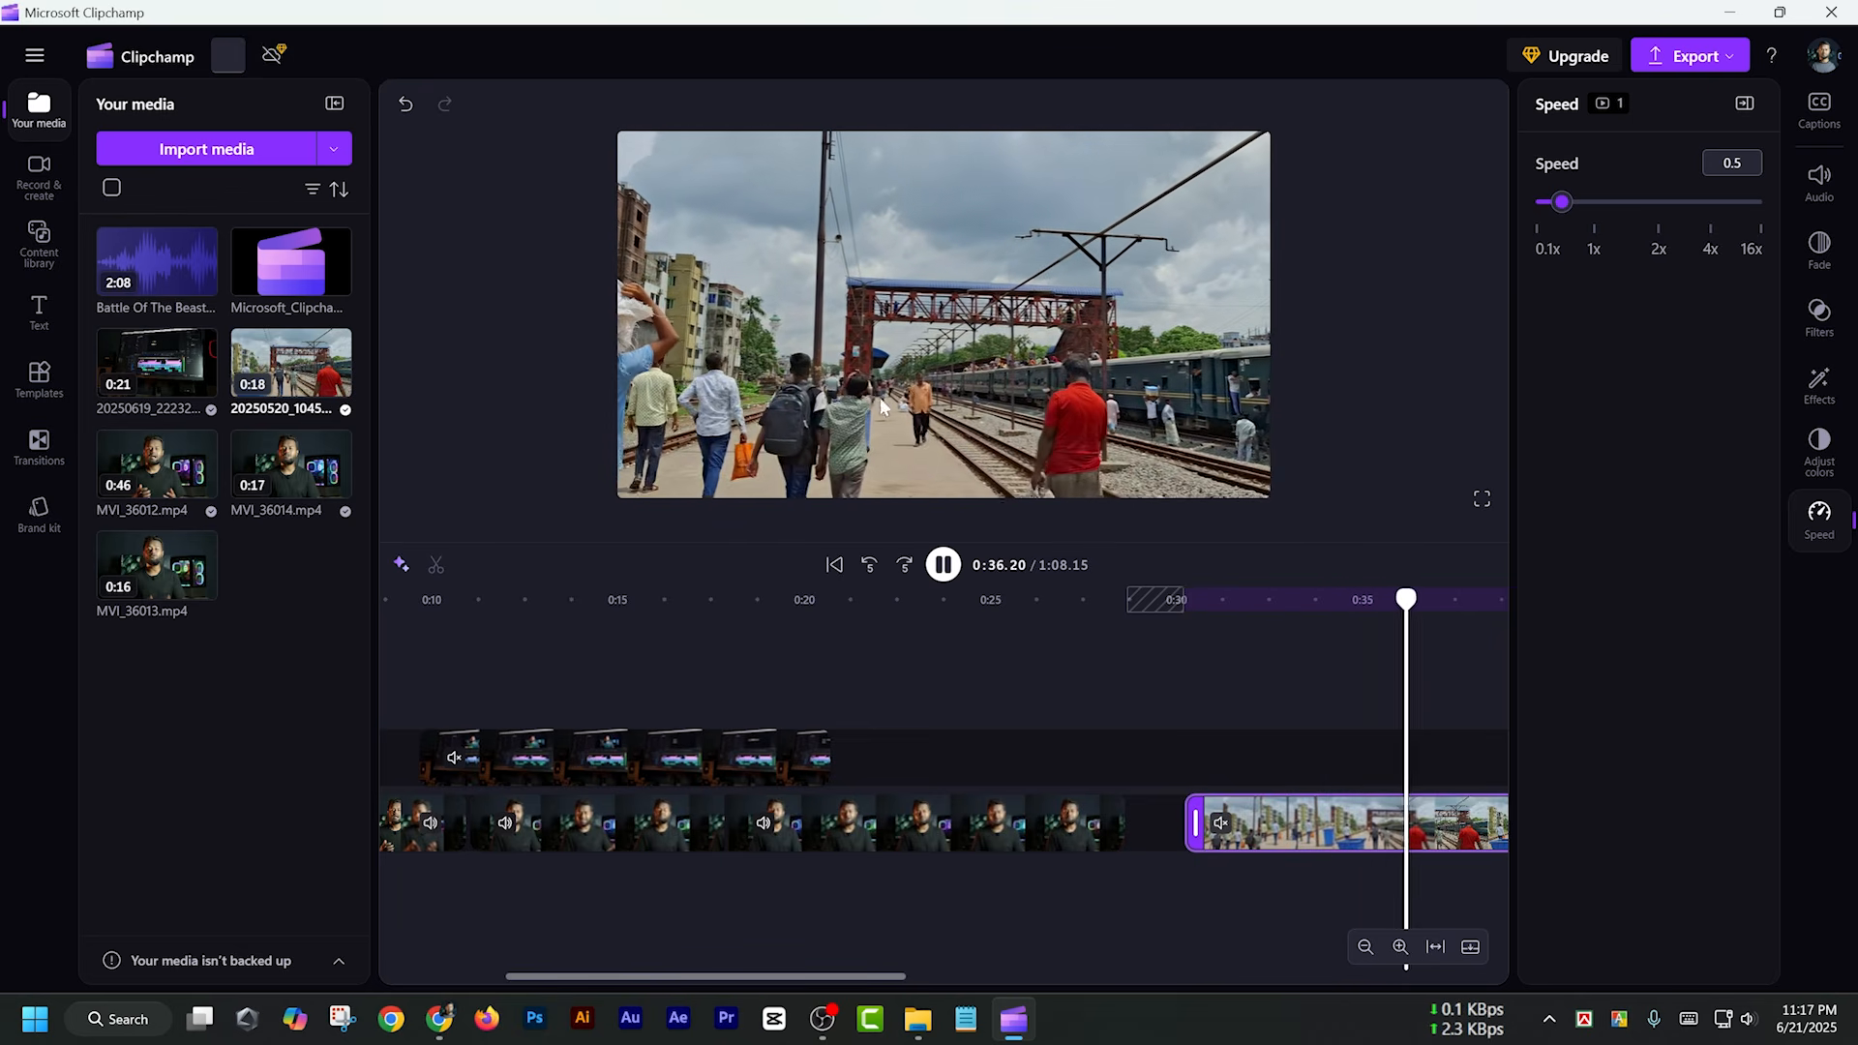
pyautogui.press('space')
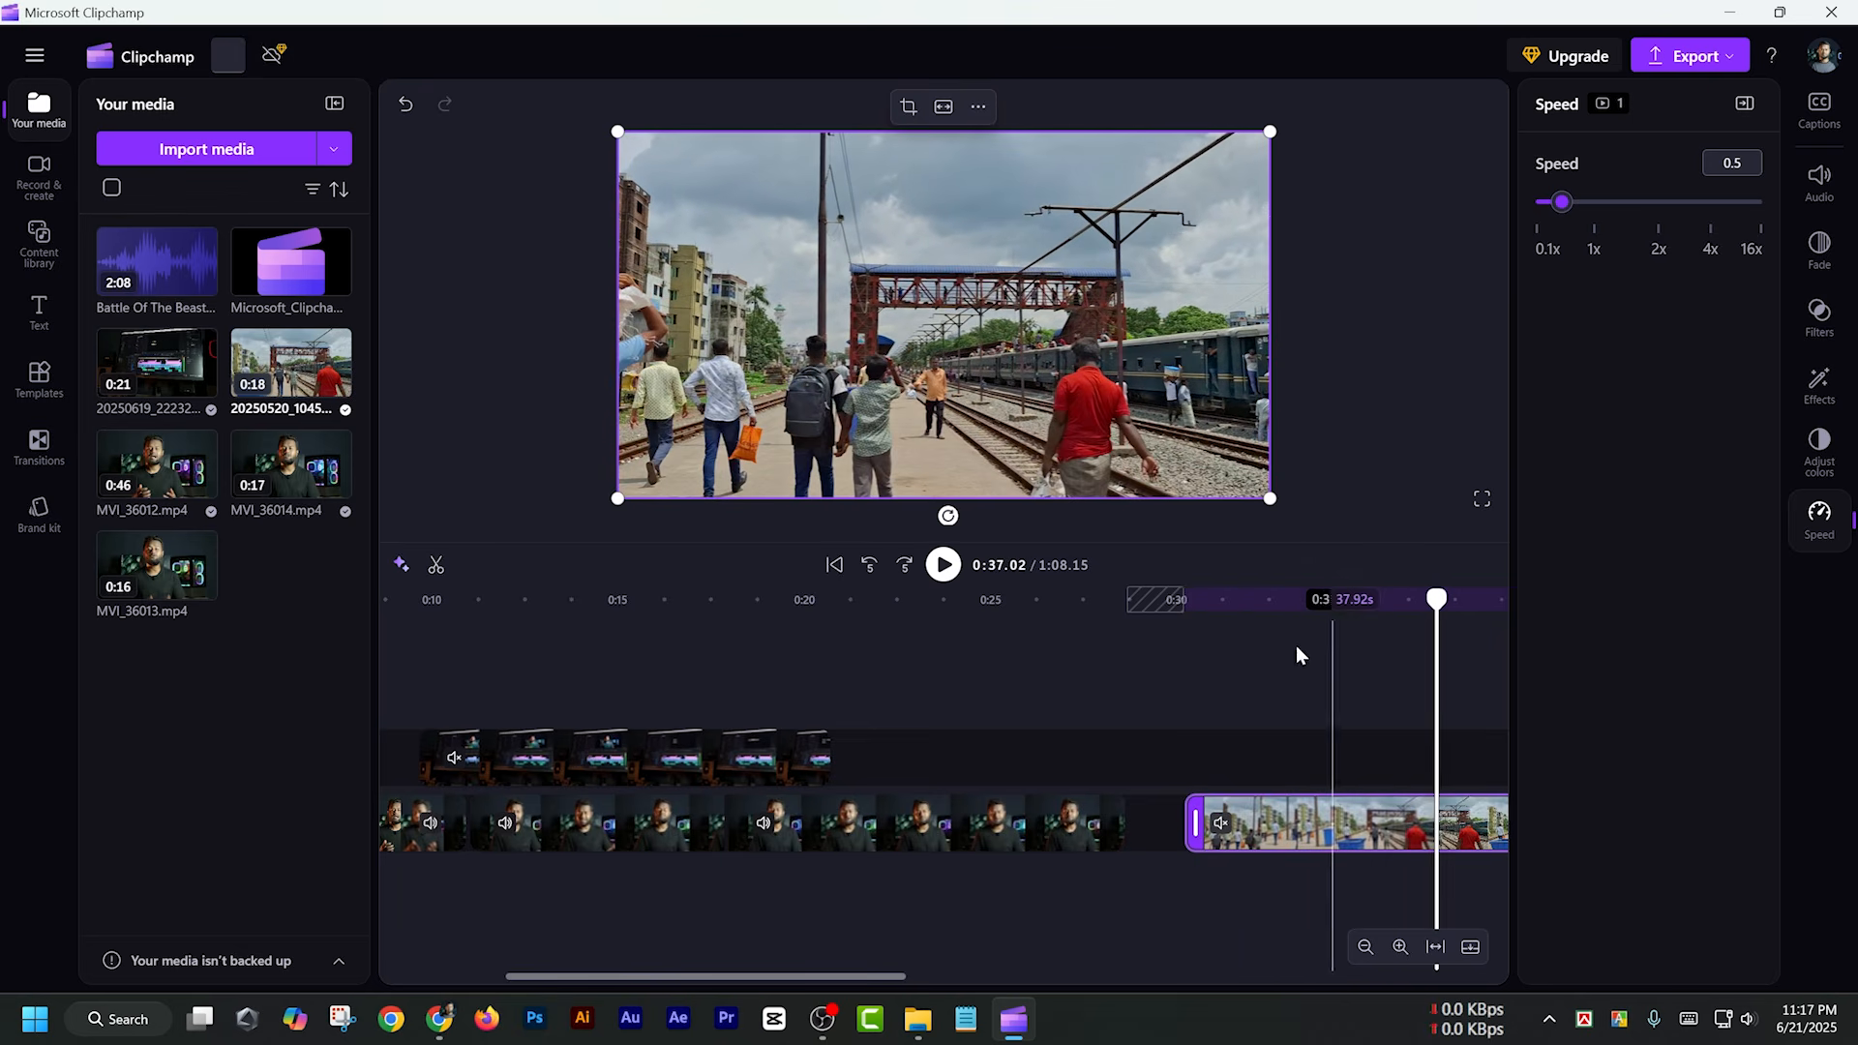
# Try the railway clip's speed at 4x, set it to 2x, and preview the faster playback up to about 0:35
pyautogui.moveTo(1663, 201); pyautogui.dragTo(1709, 205)
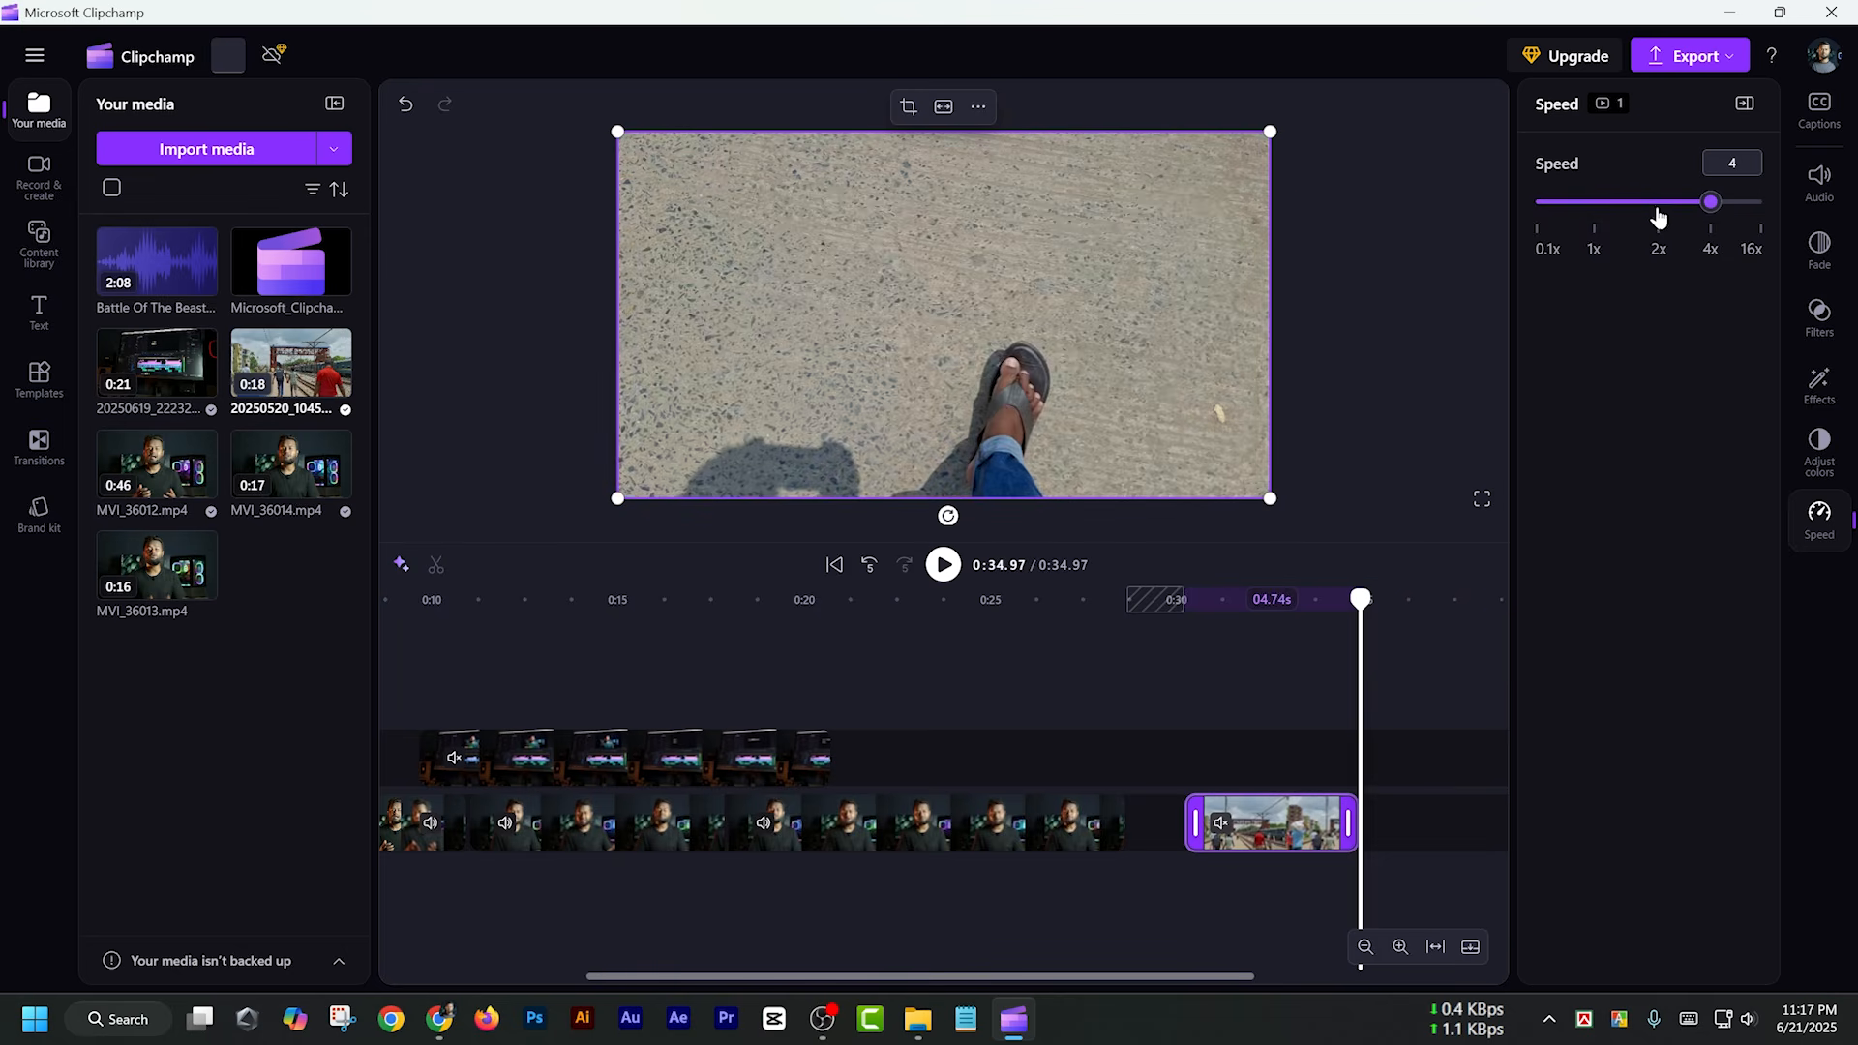
pyautogui.click(1657, 202)
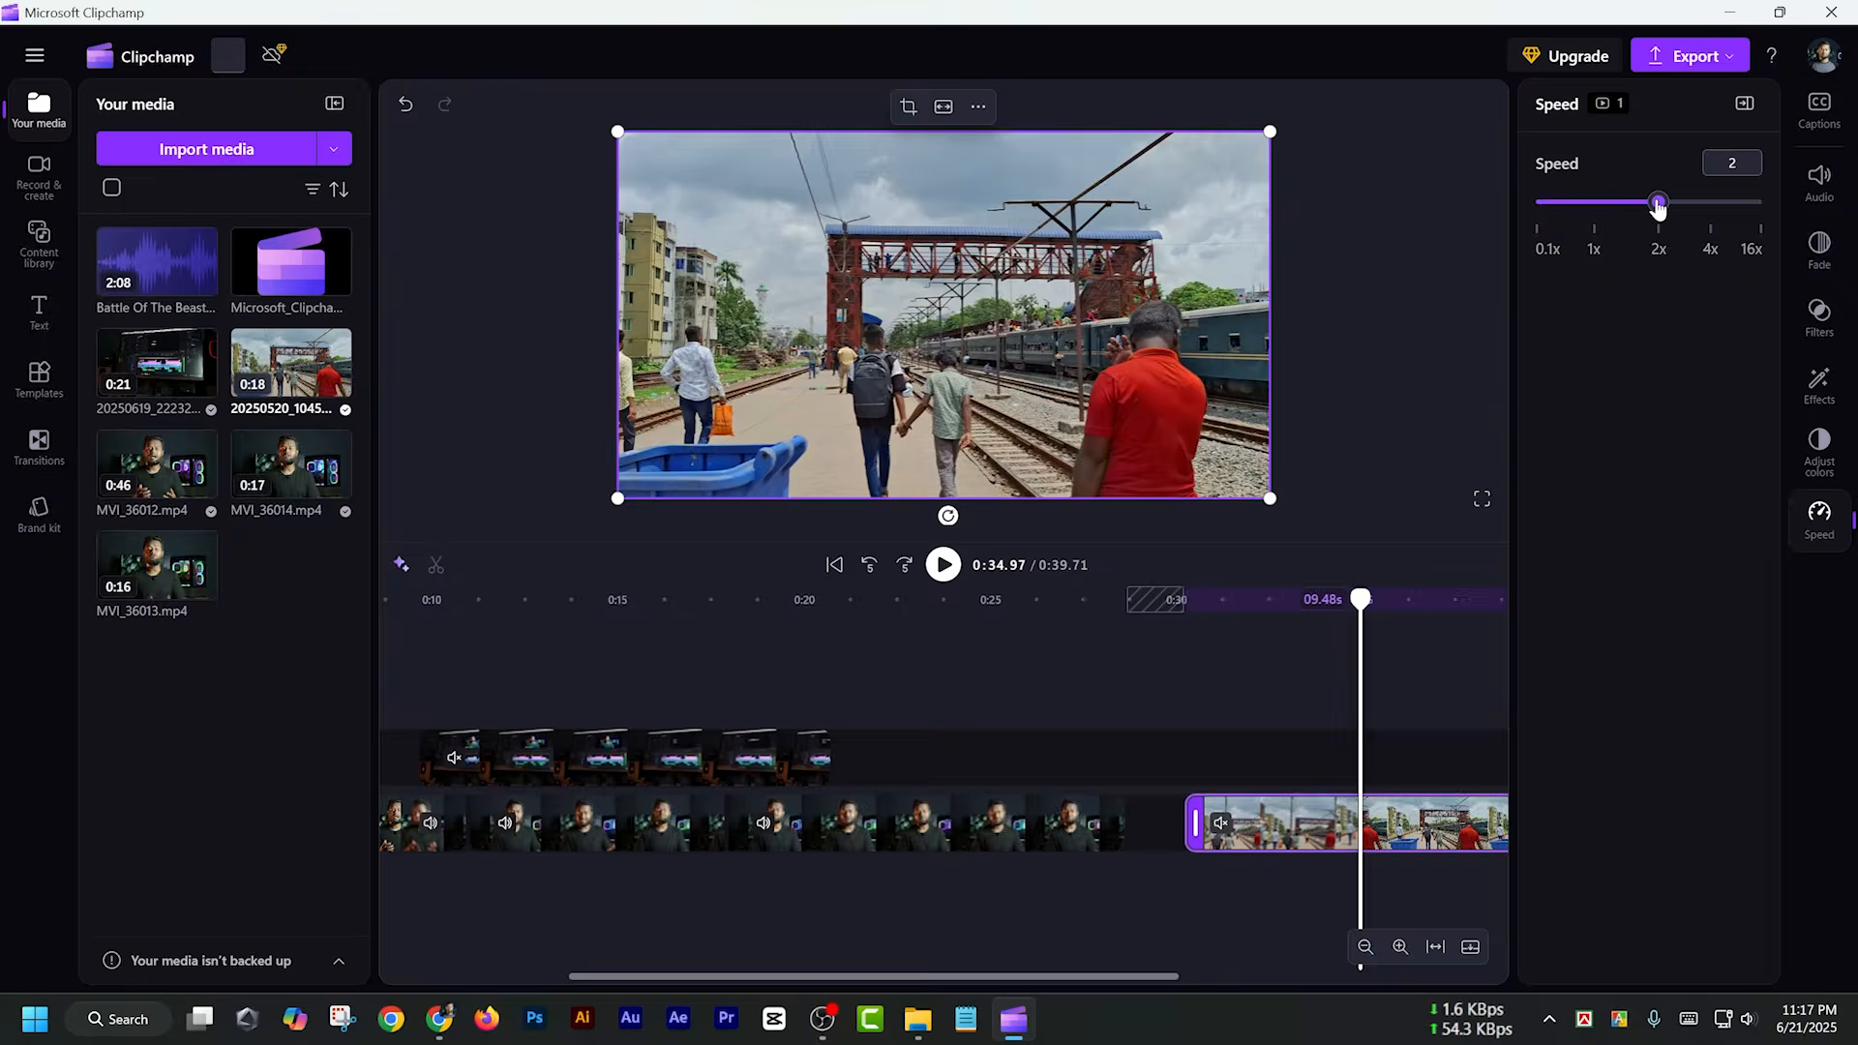
pyautogui.click(1251, 600)
pyautogui.press('space')
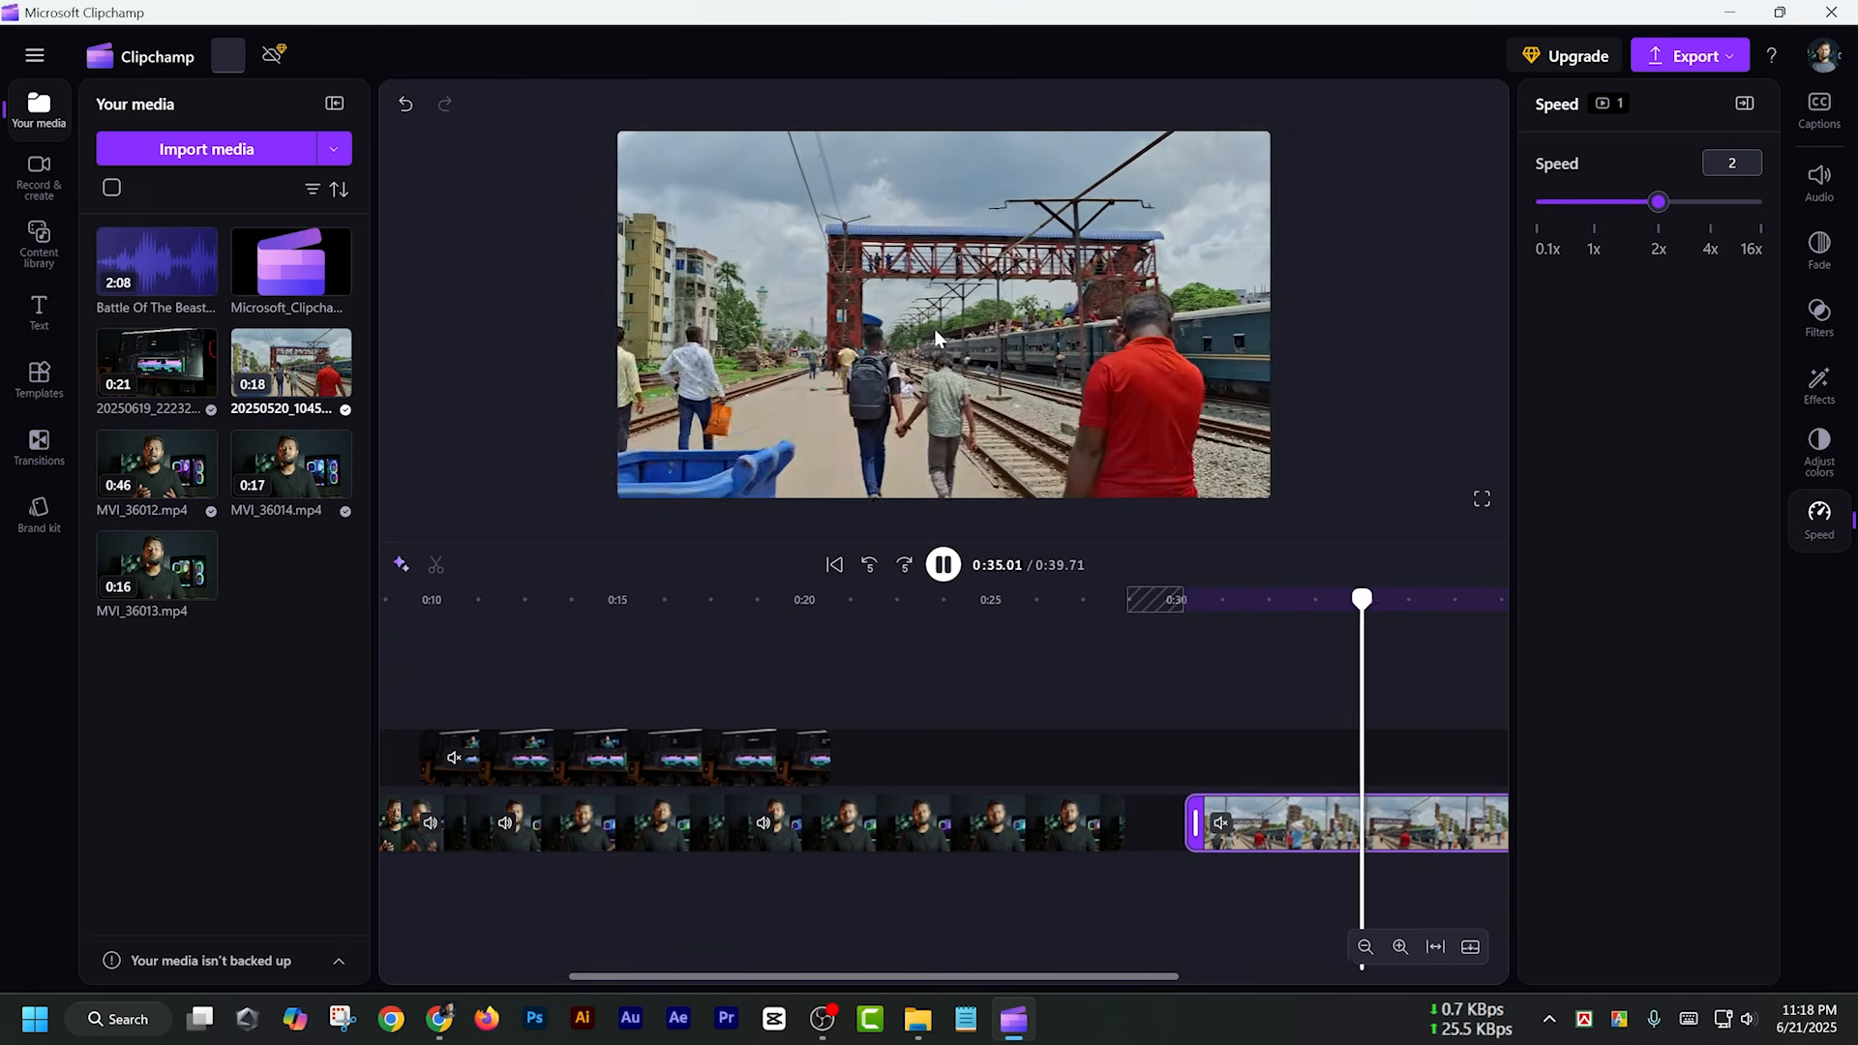
pyautogui.press('space')
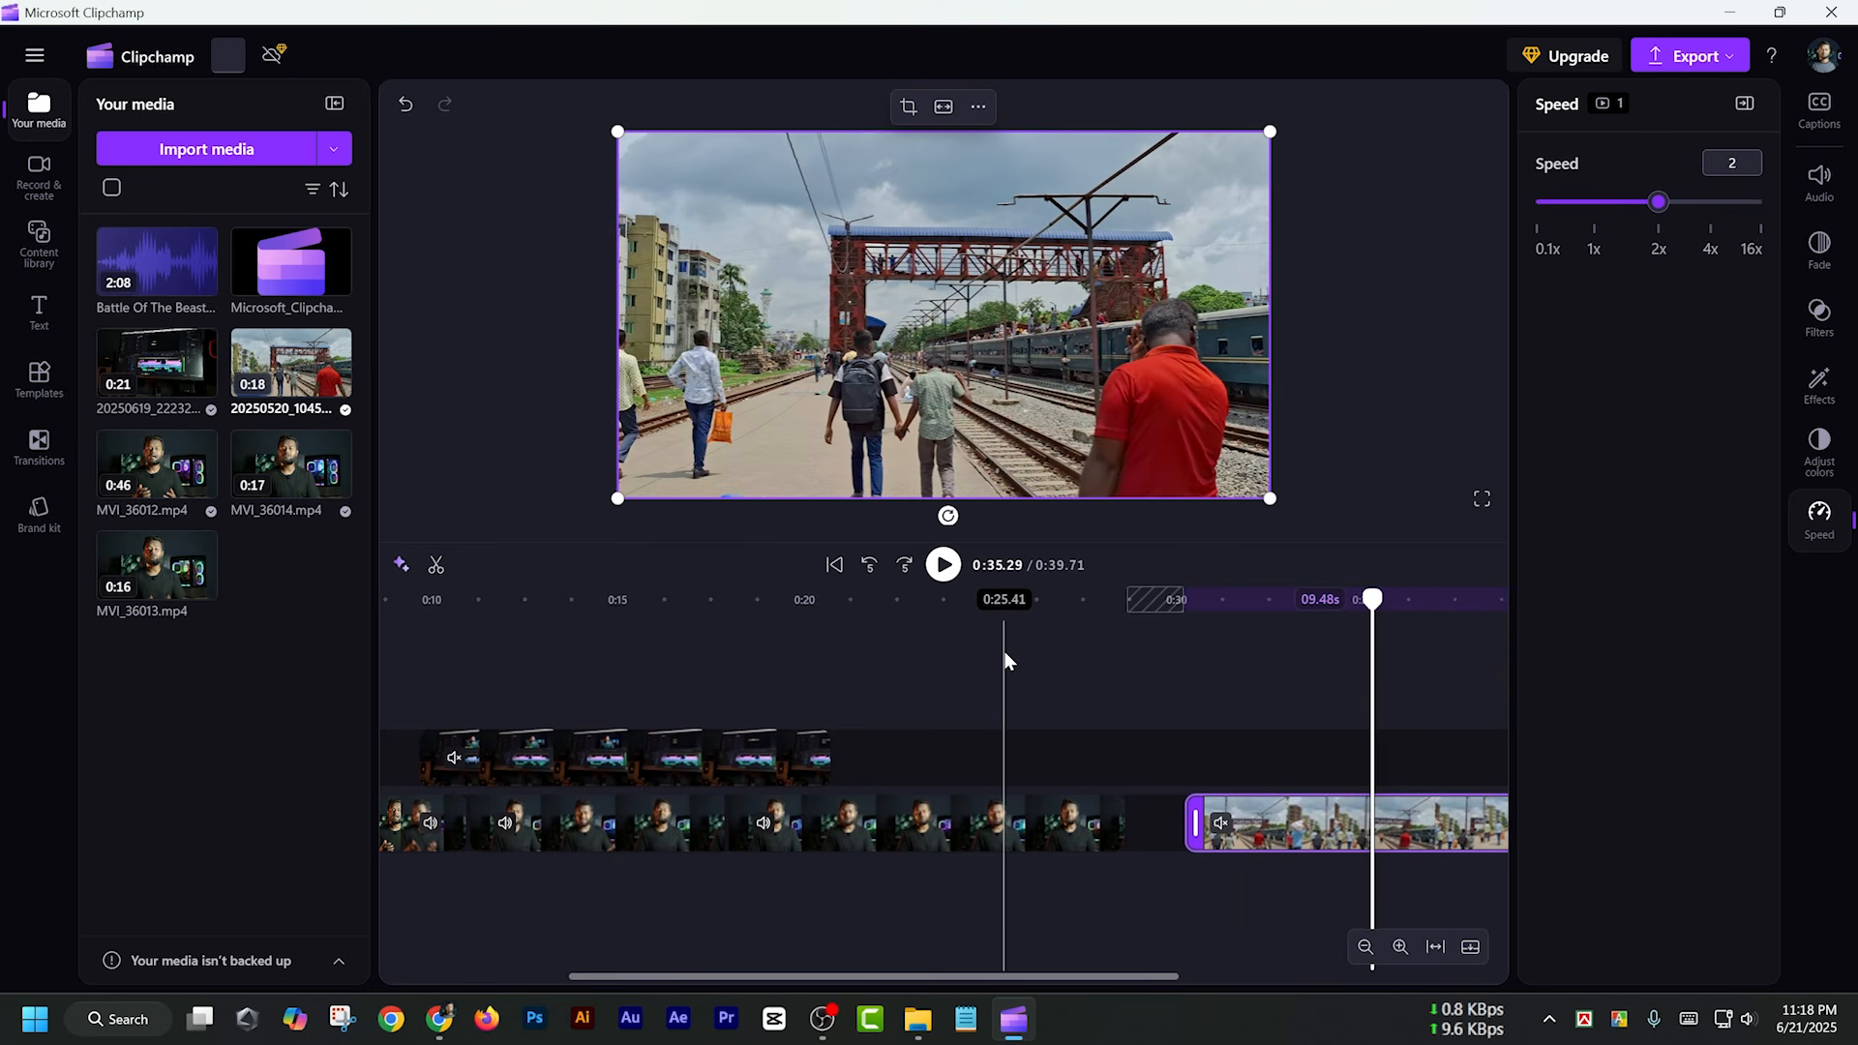
# Delete the railway clip from the end of the main track
pyautogui.rightClick(1343, 830)
pyautogui.click(1384, 510)
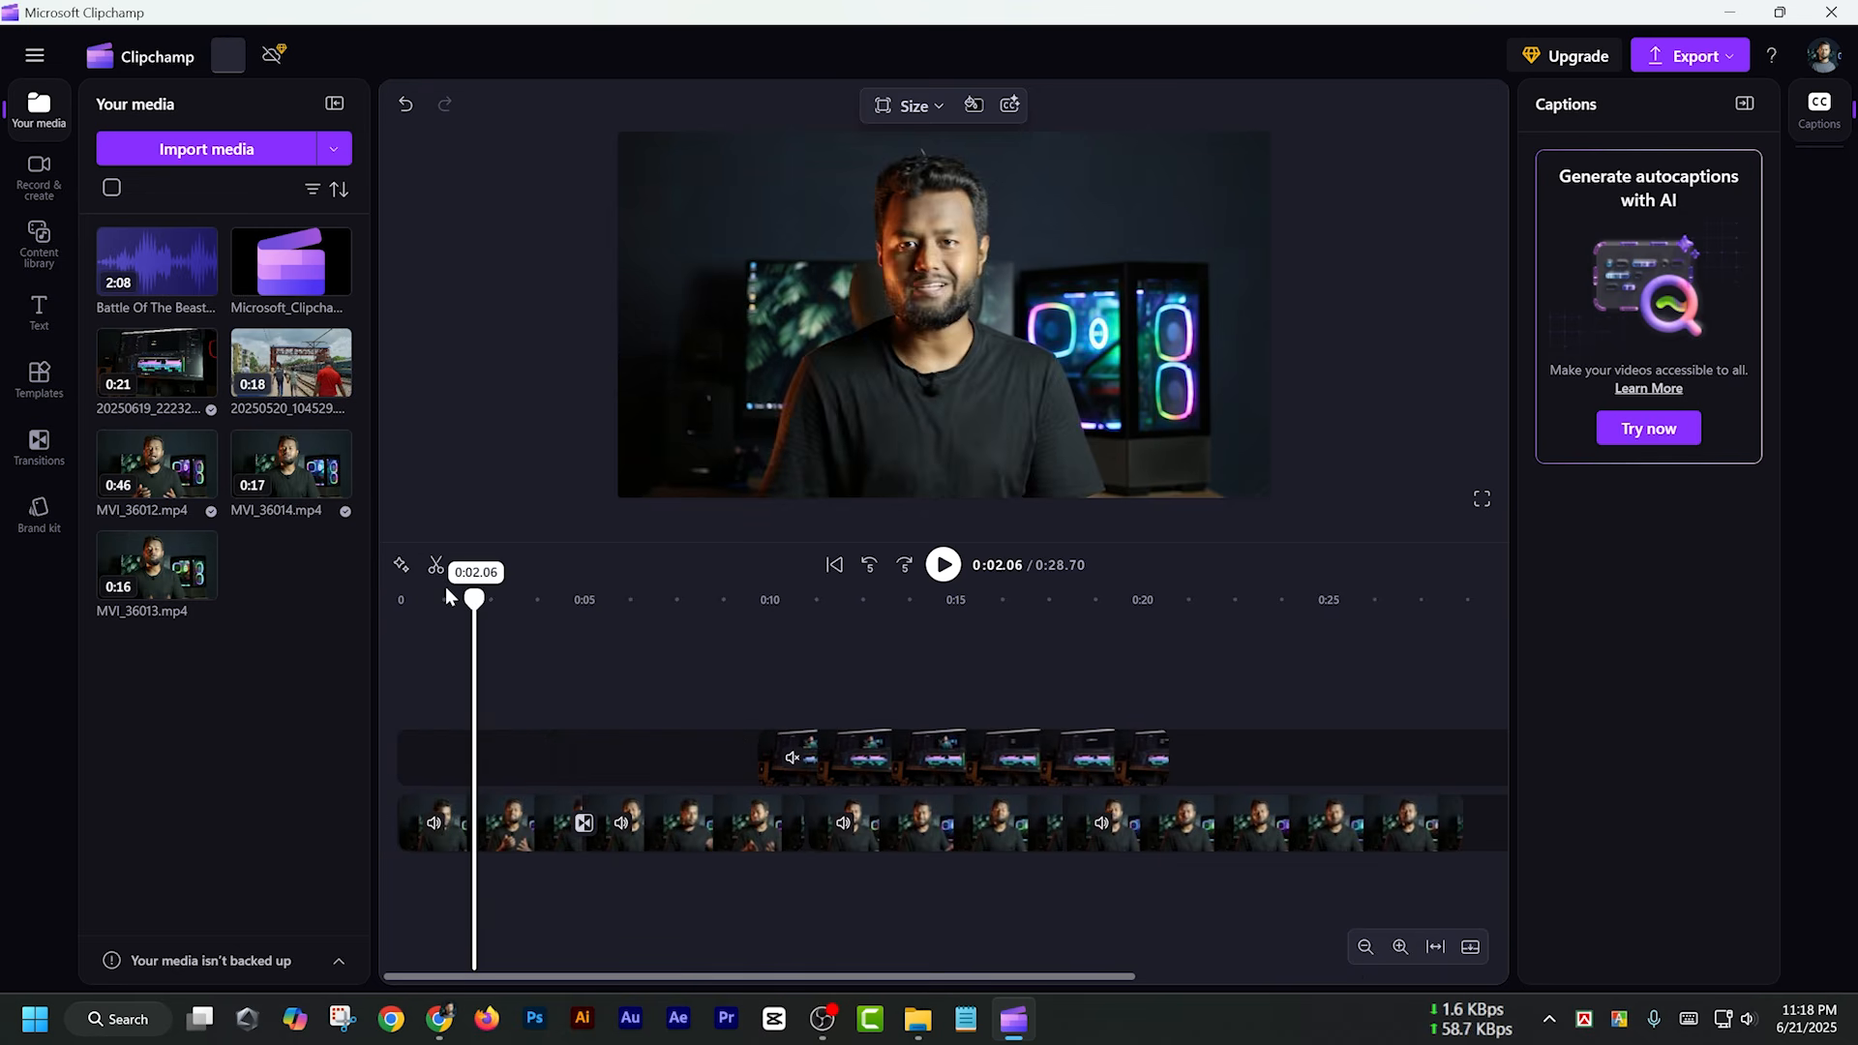
# Add the Bouncing Title text on a new track above the B-roll clip, starting at about 0:07
pyautogui.moveTo(473, 600)
pyautogui.mouseDown()
pyautogui.moveTo(445, 600)
pyautogui.moveTo(482, 602)
pyautogui.mouseUp()
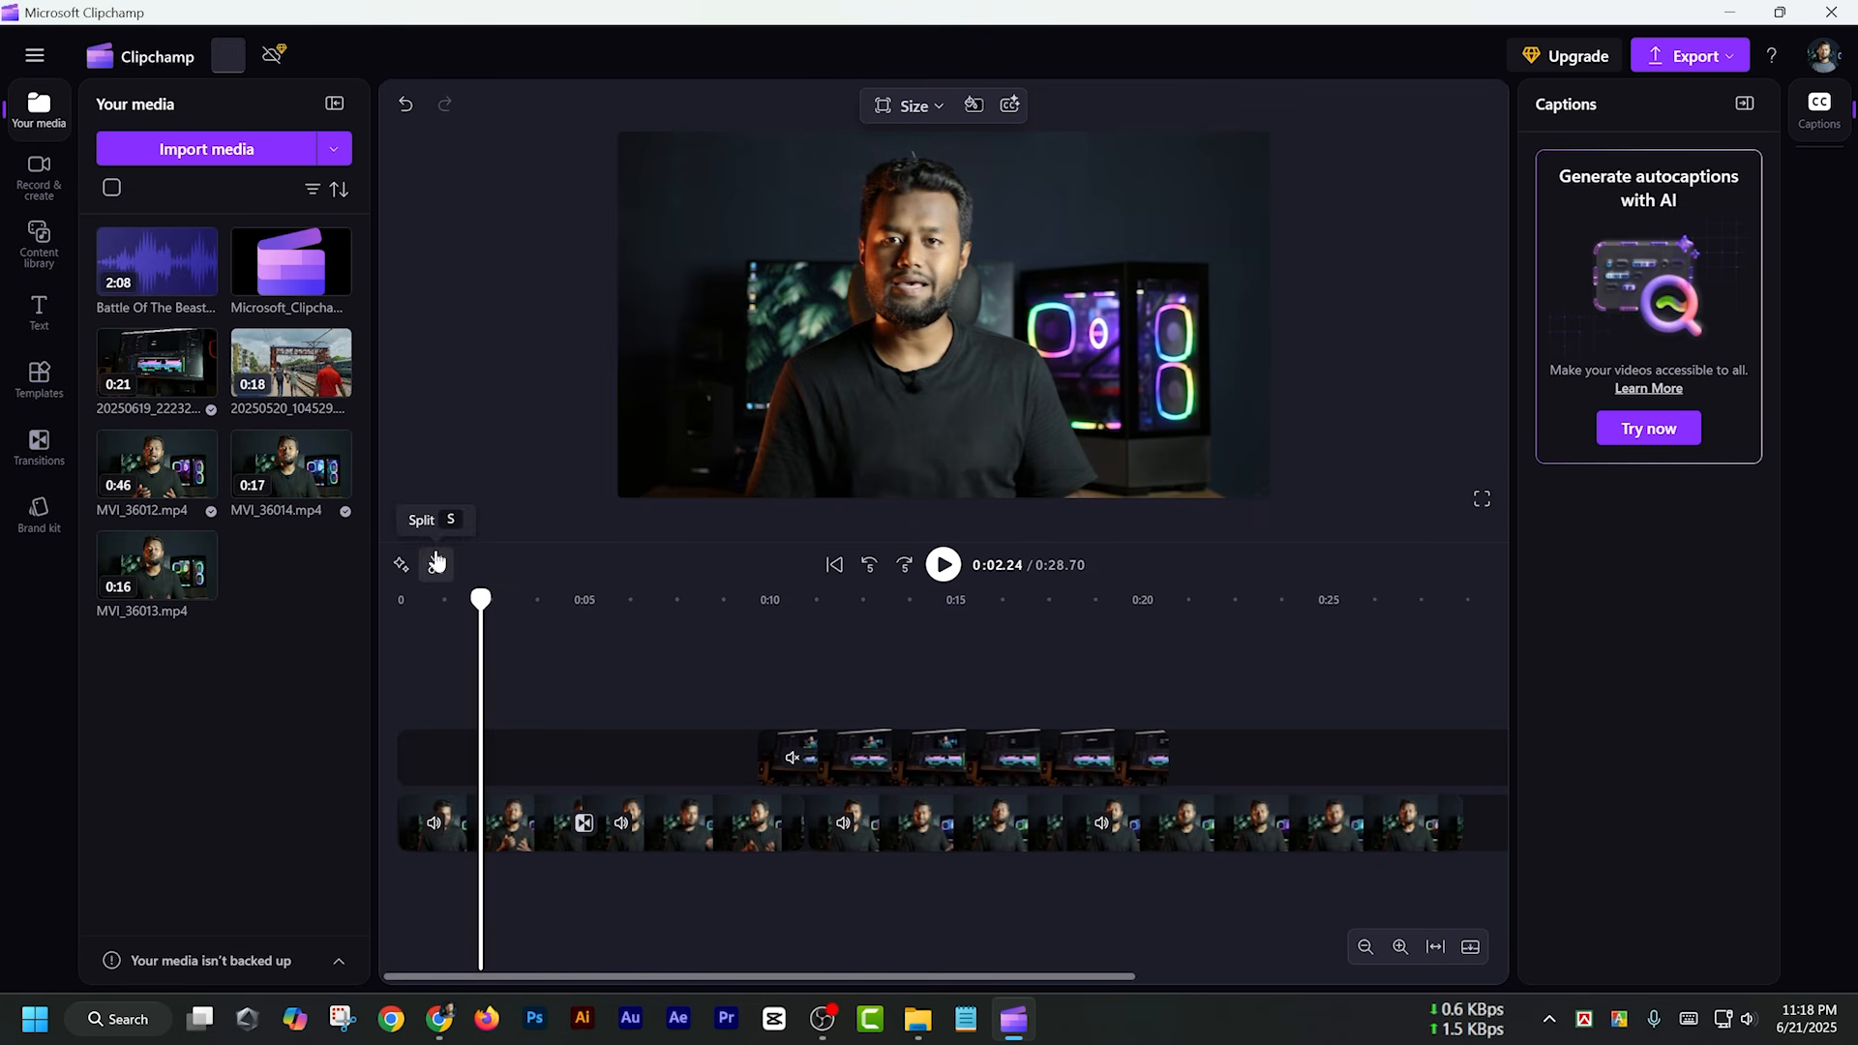
pyautogui.click(39, 315)
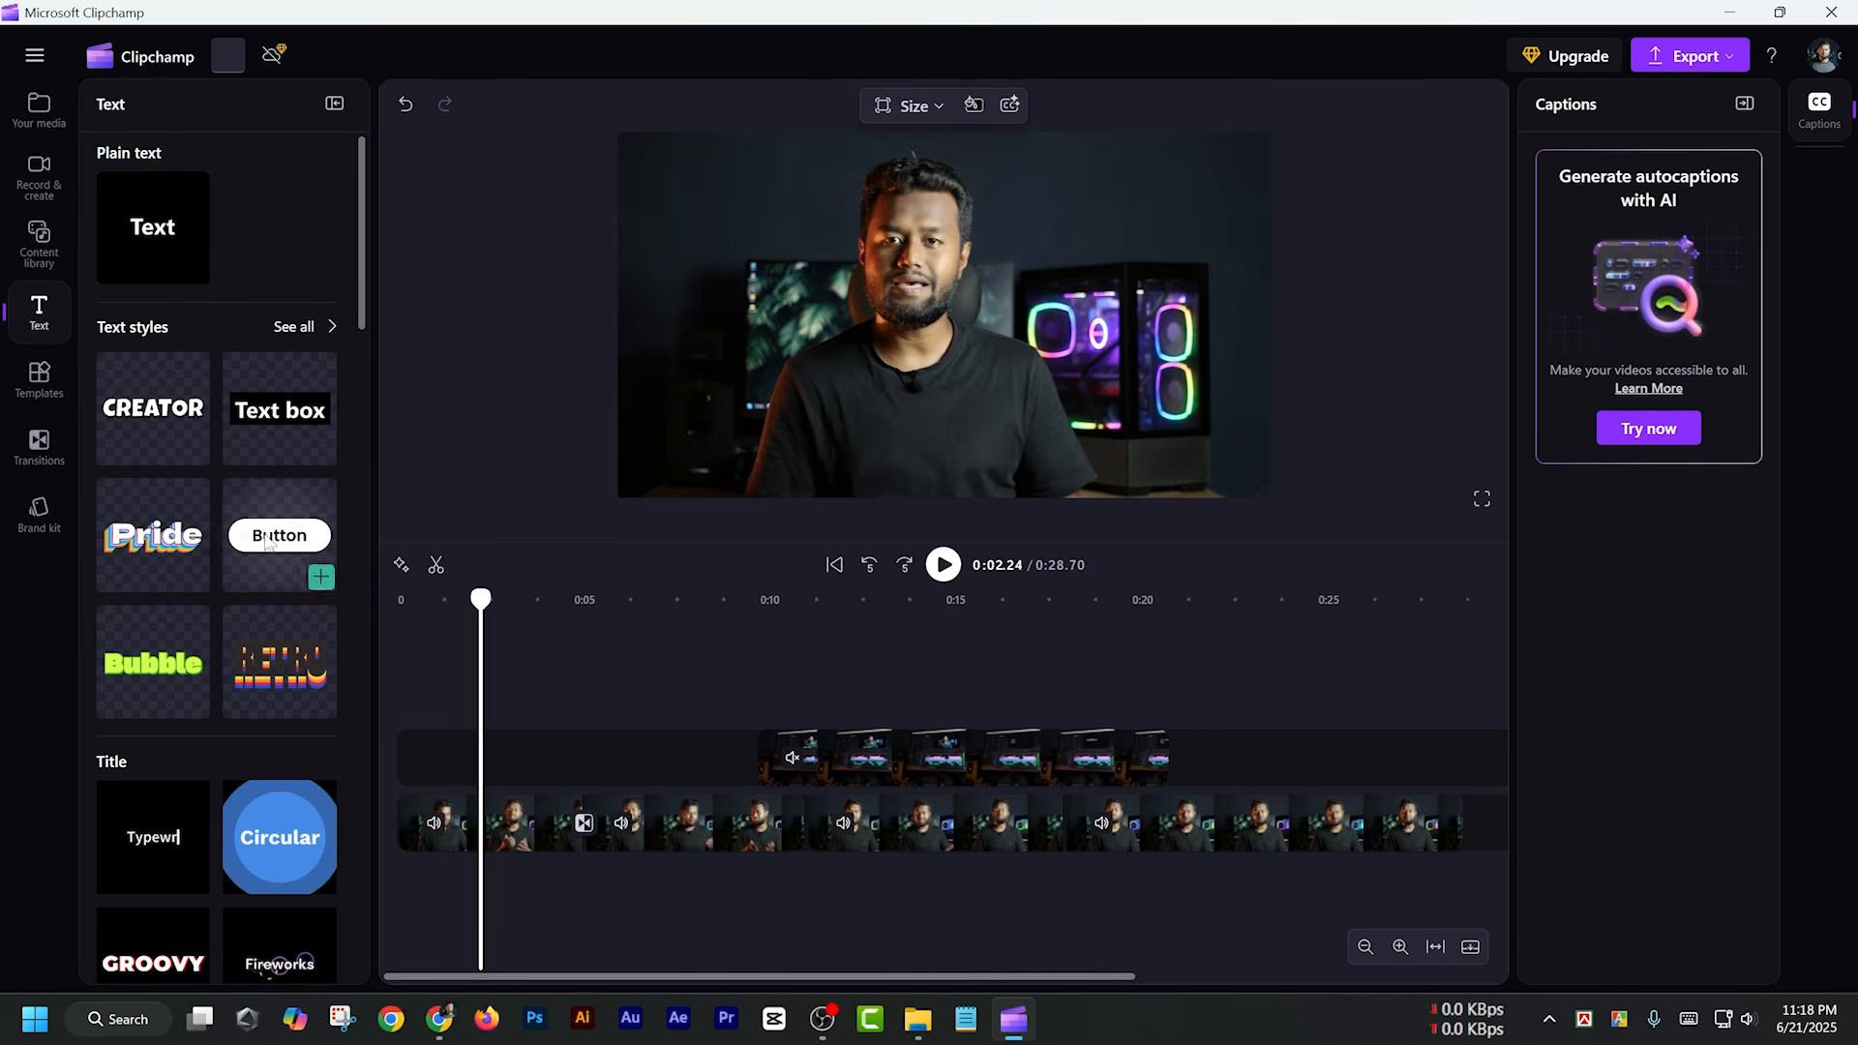
pyautogui.scroll(-5, 180, 433)
pyautogui.scroll(1, 87, 335)
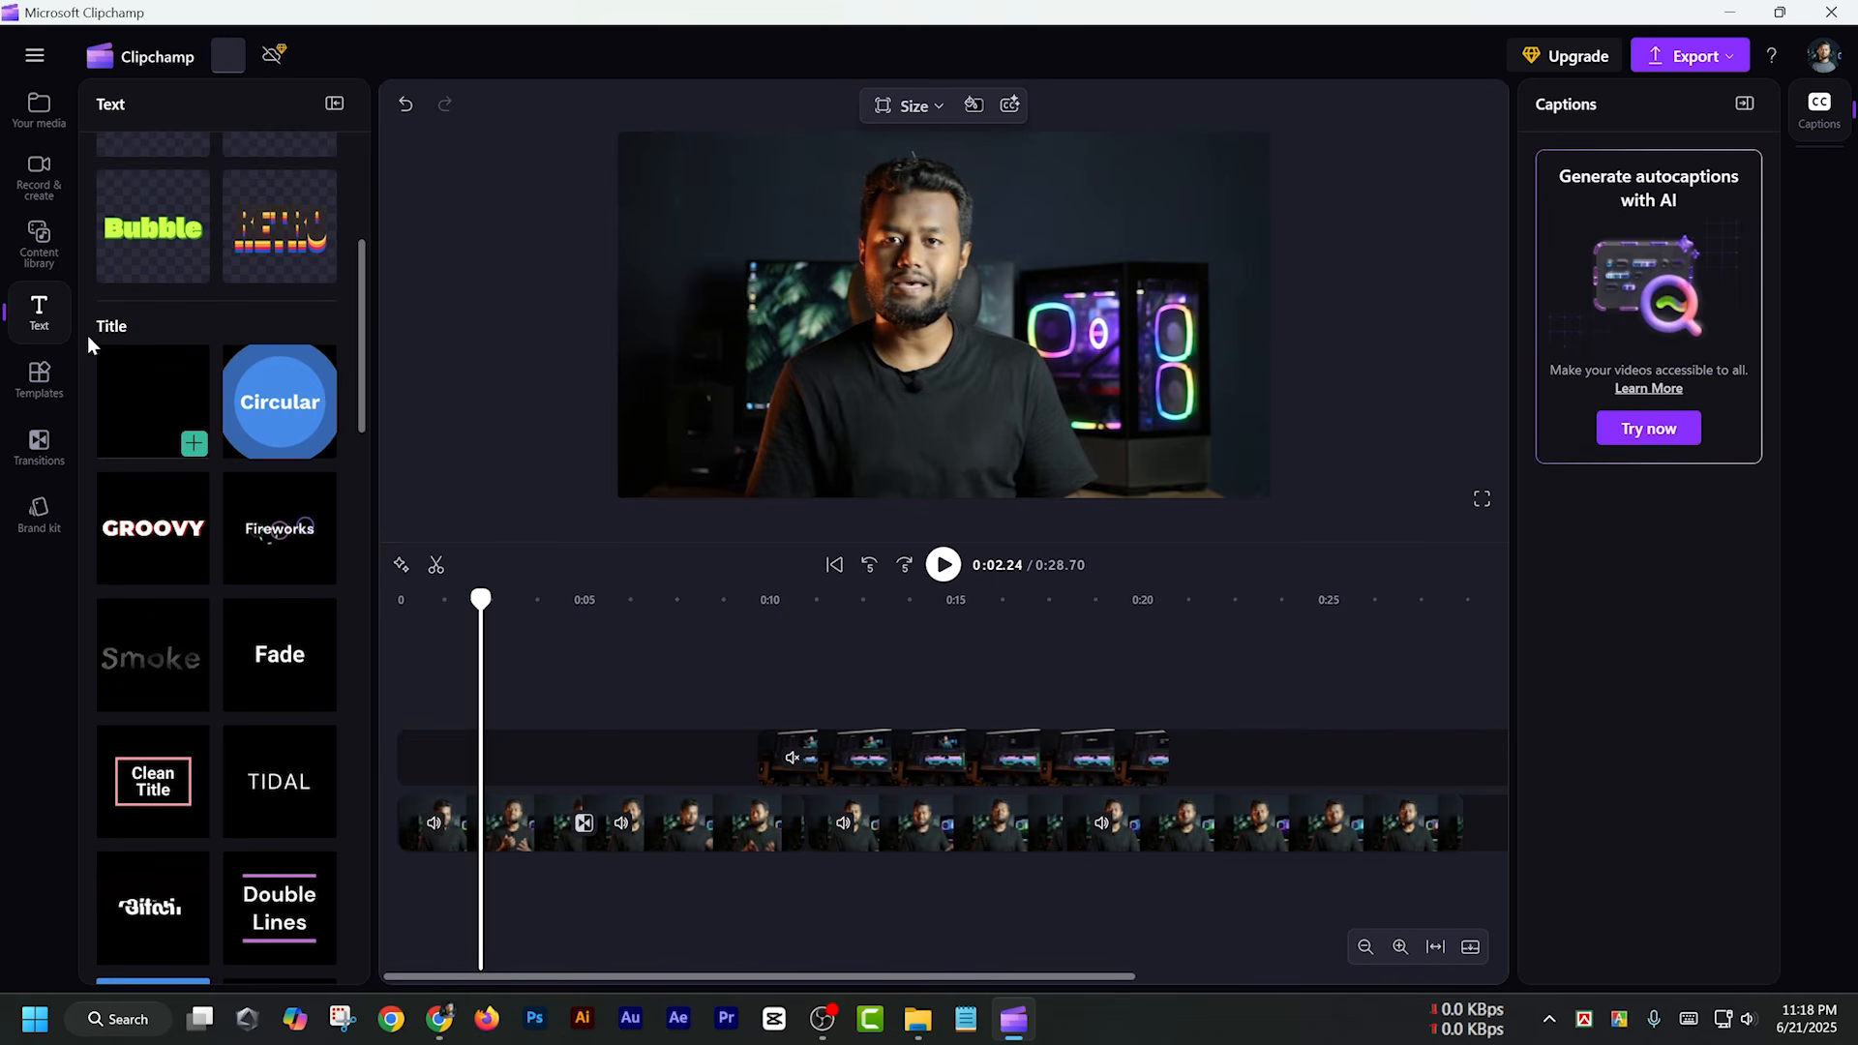
pyautogui.scroll(-10, 246, 728)
pyautogui.scroll(-2, 247, 780)
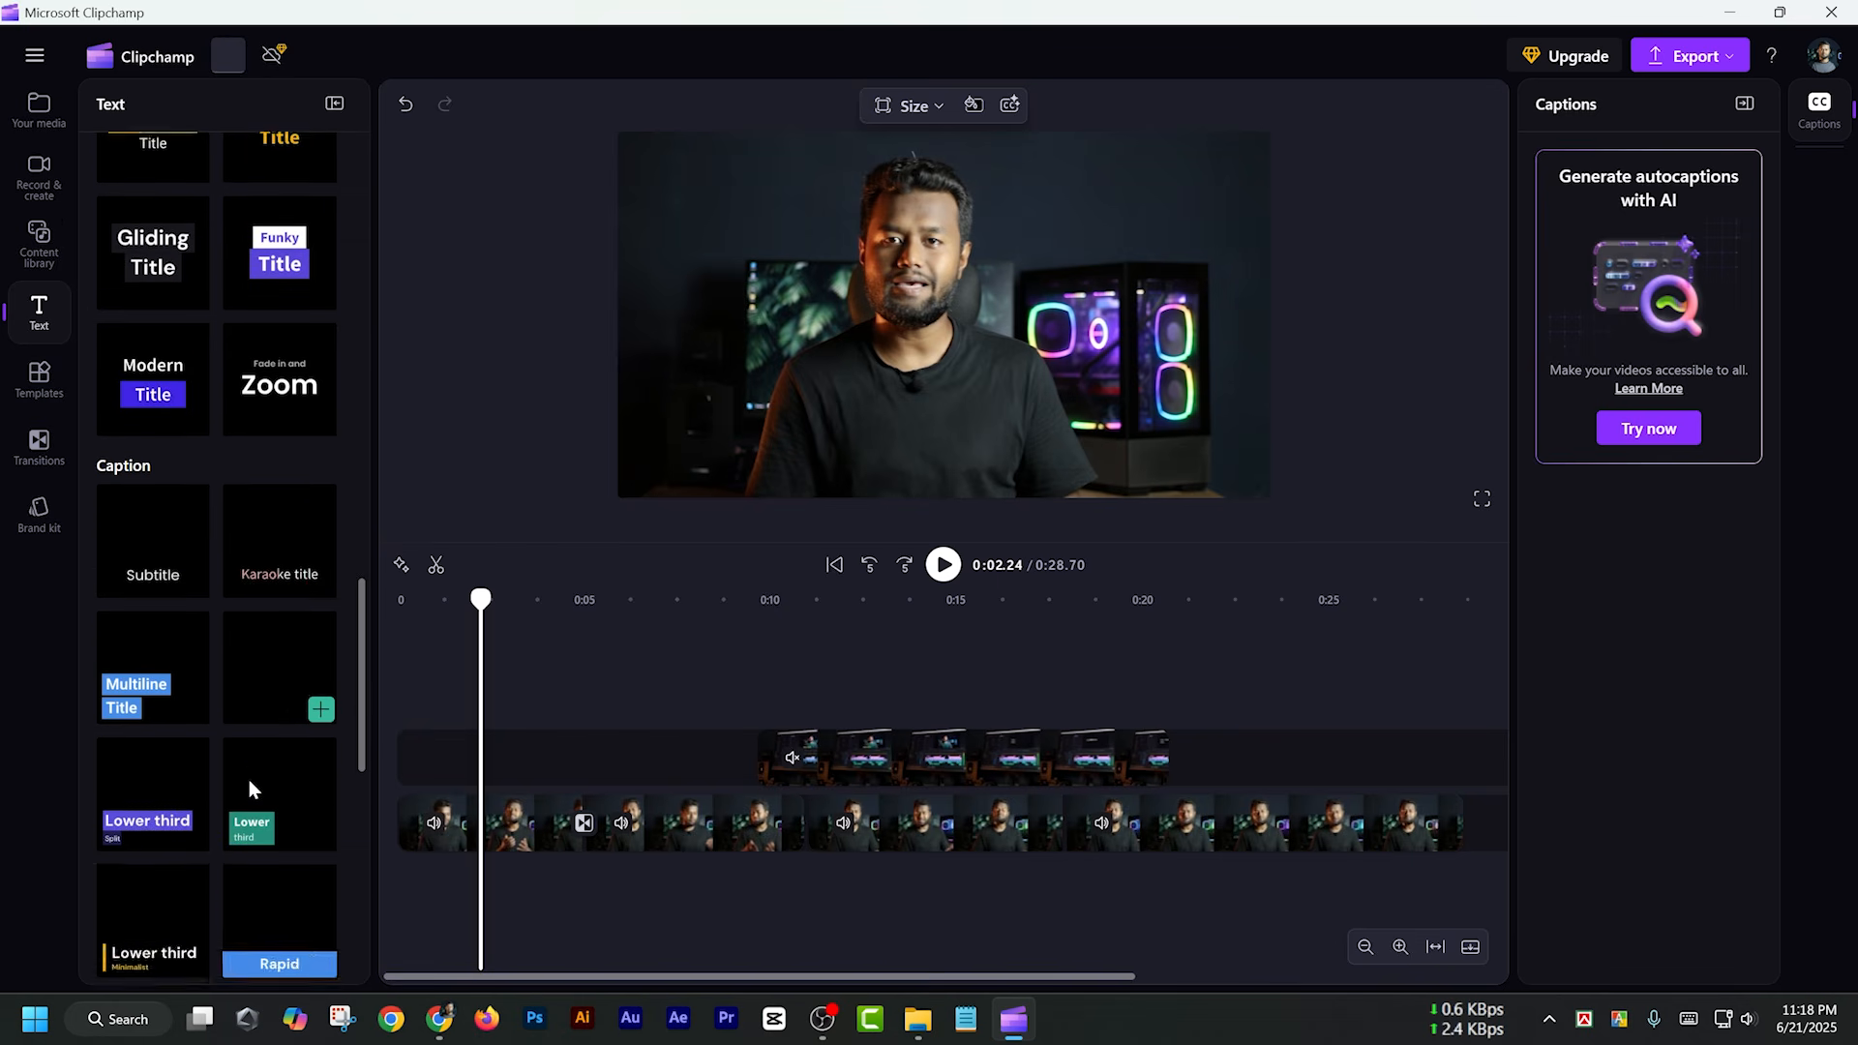
pyautogui.scroll(5, 246, 778)
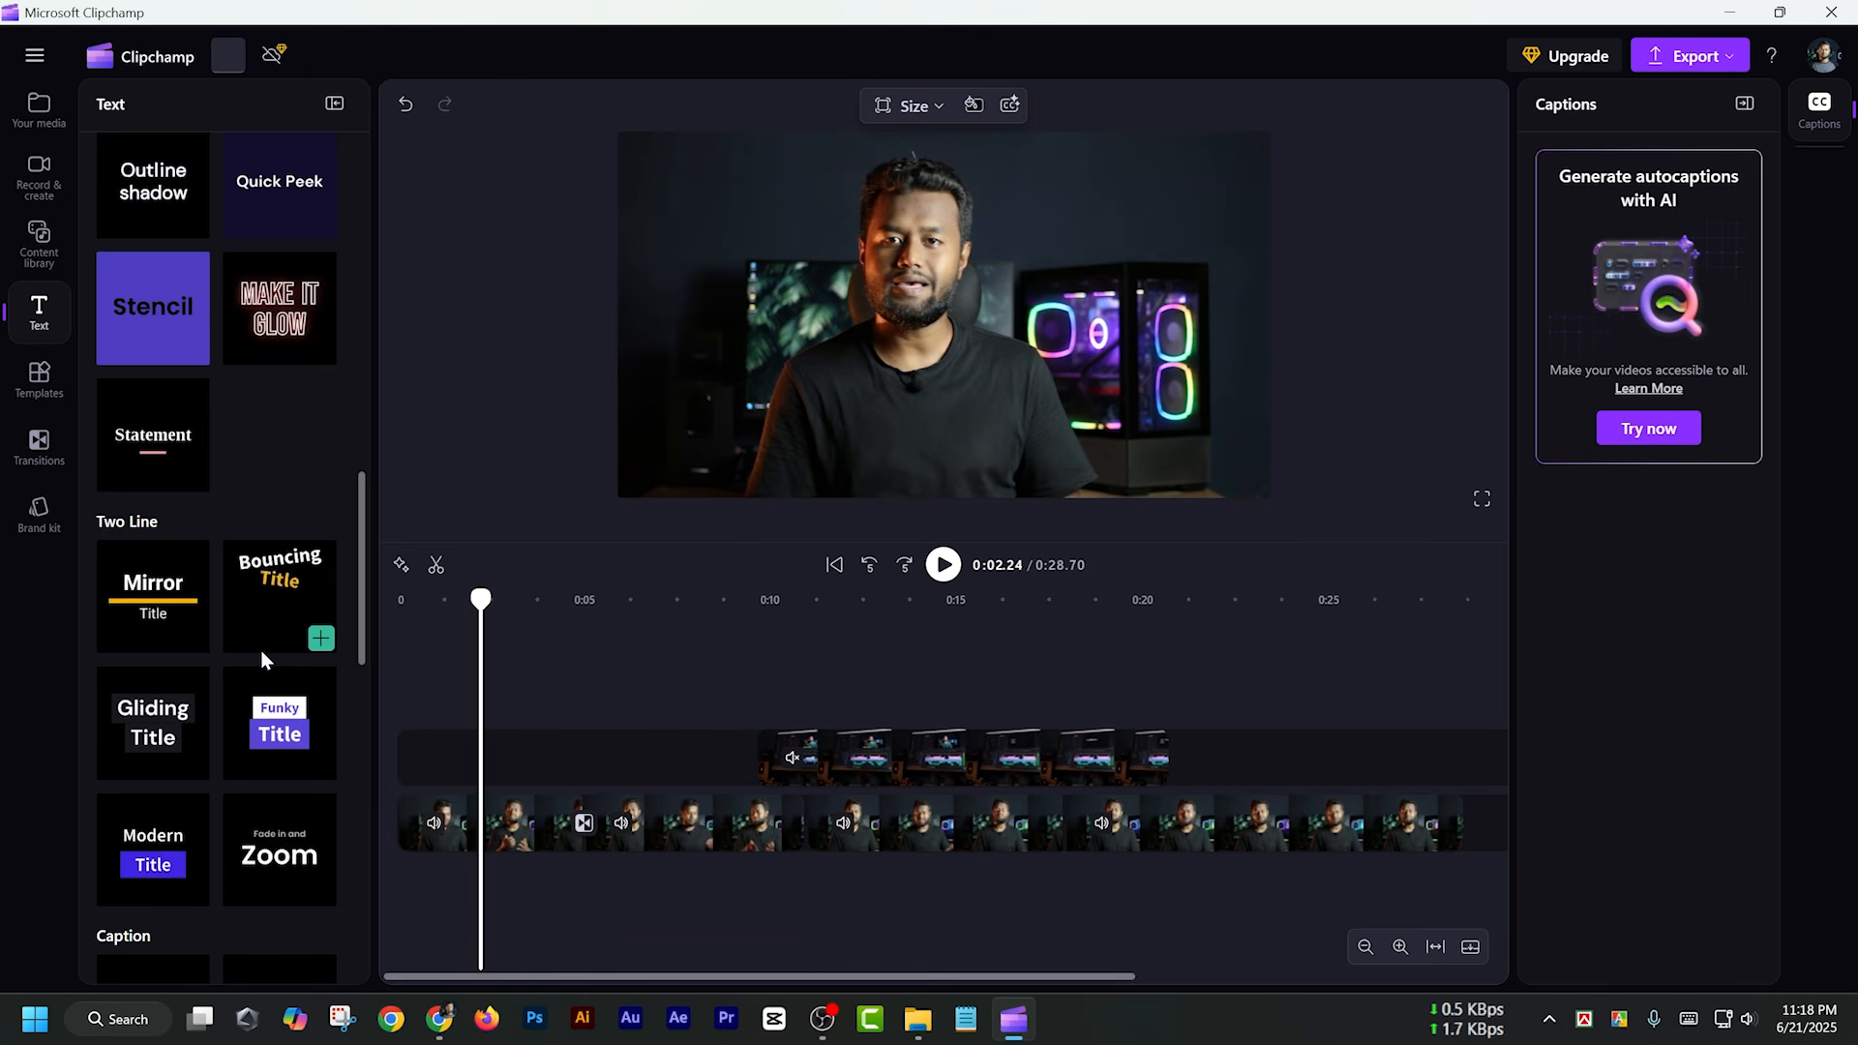
pyautogui.scroll(1, 259, 649)
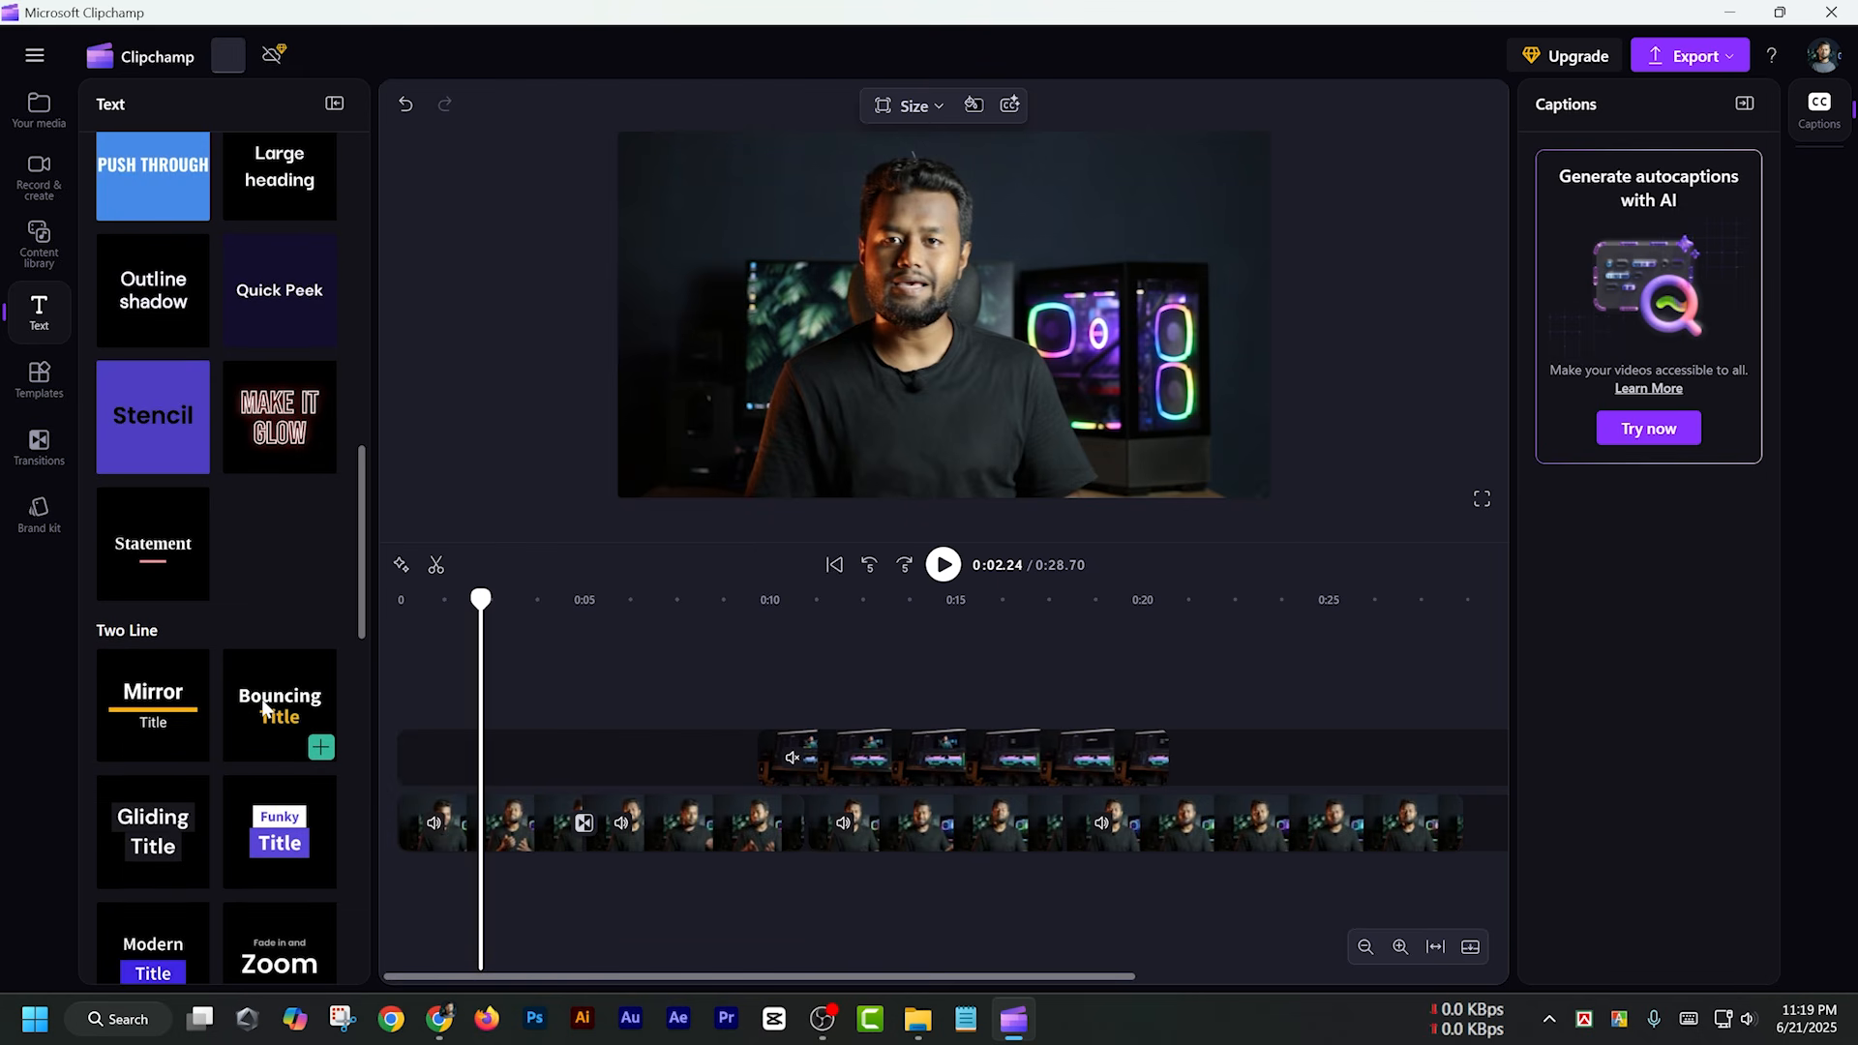
pyautogui.moveTo(263, 704); pyautogui.dragTo(735, 731)
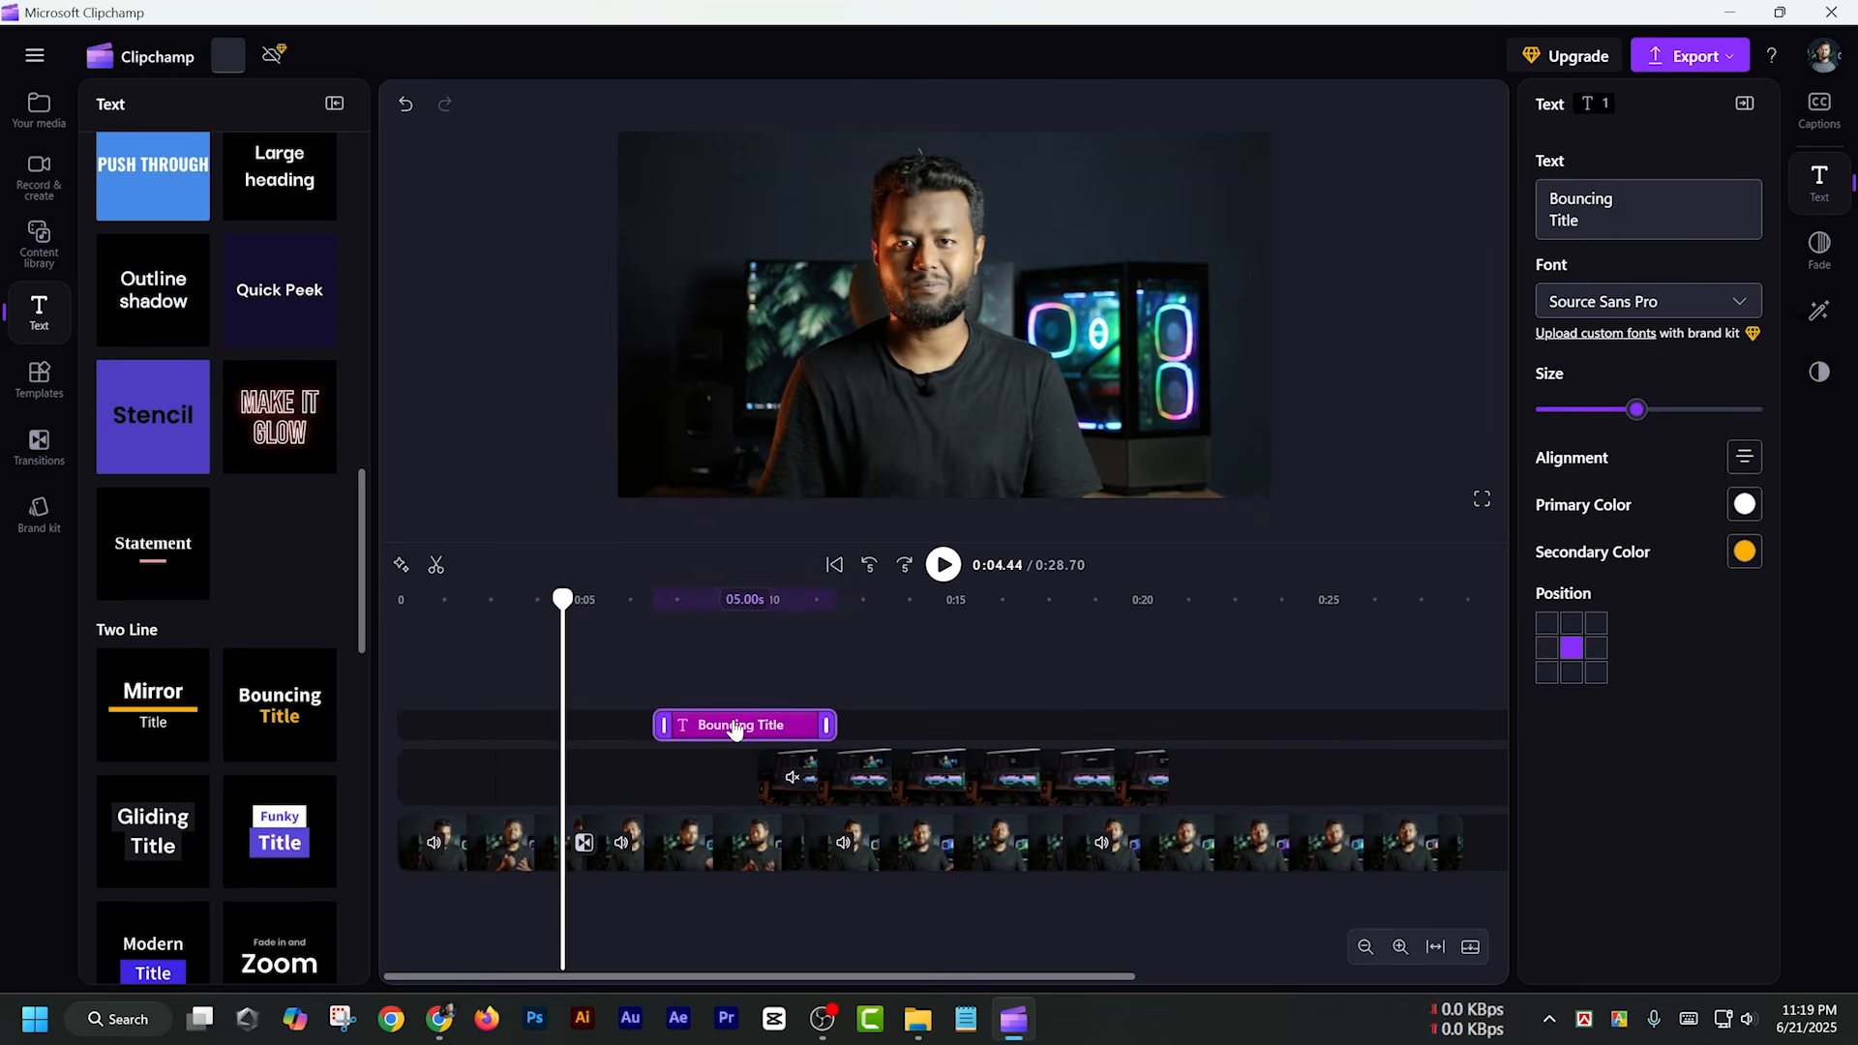
# Replace the Bouncing Title wording with the presenter's full name on the first line and "Video Editor" on the second
pyautogui.click(696, 678)
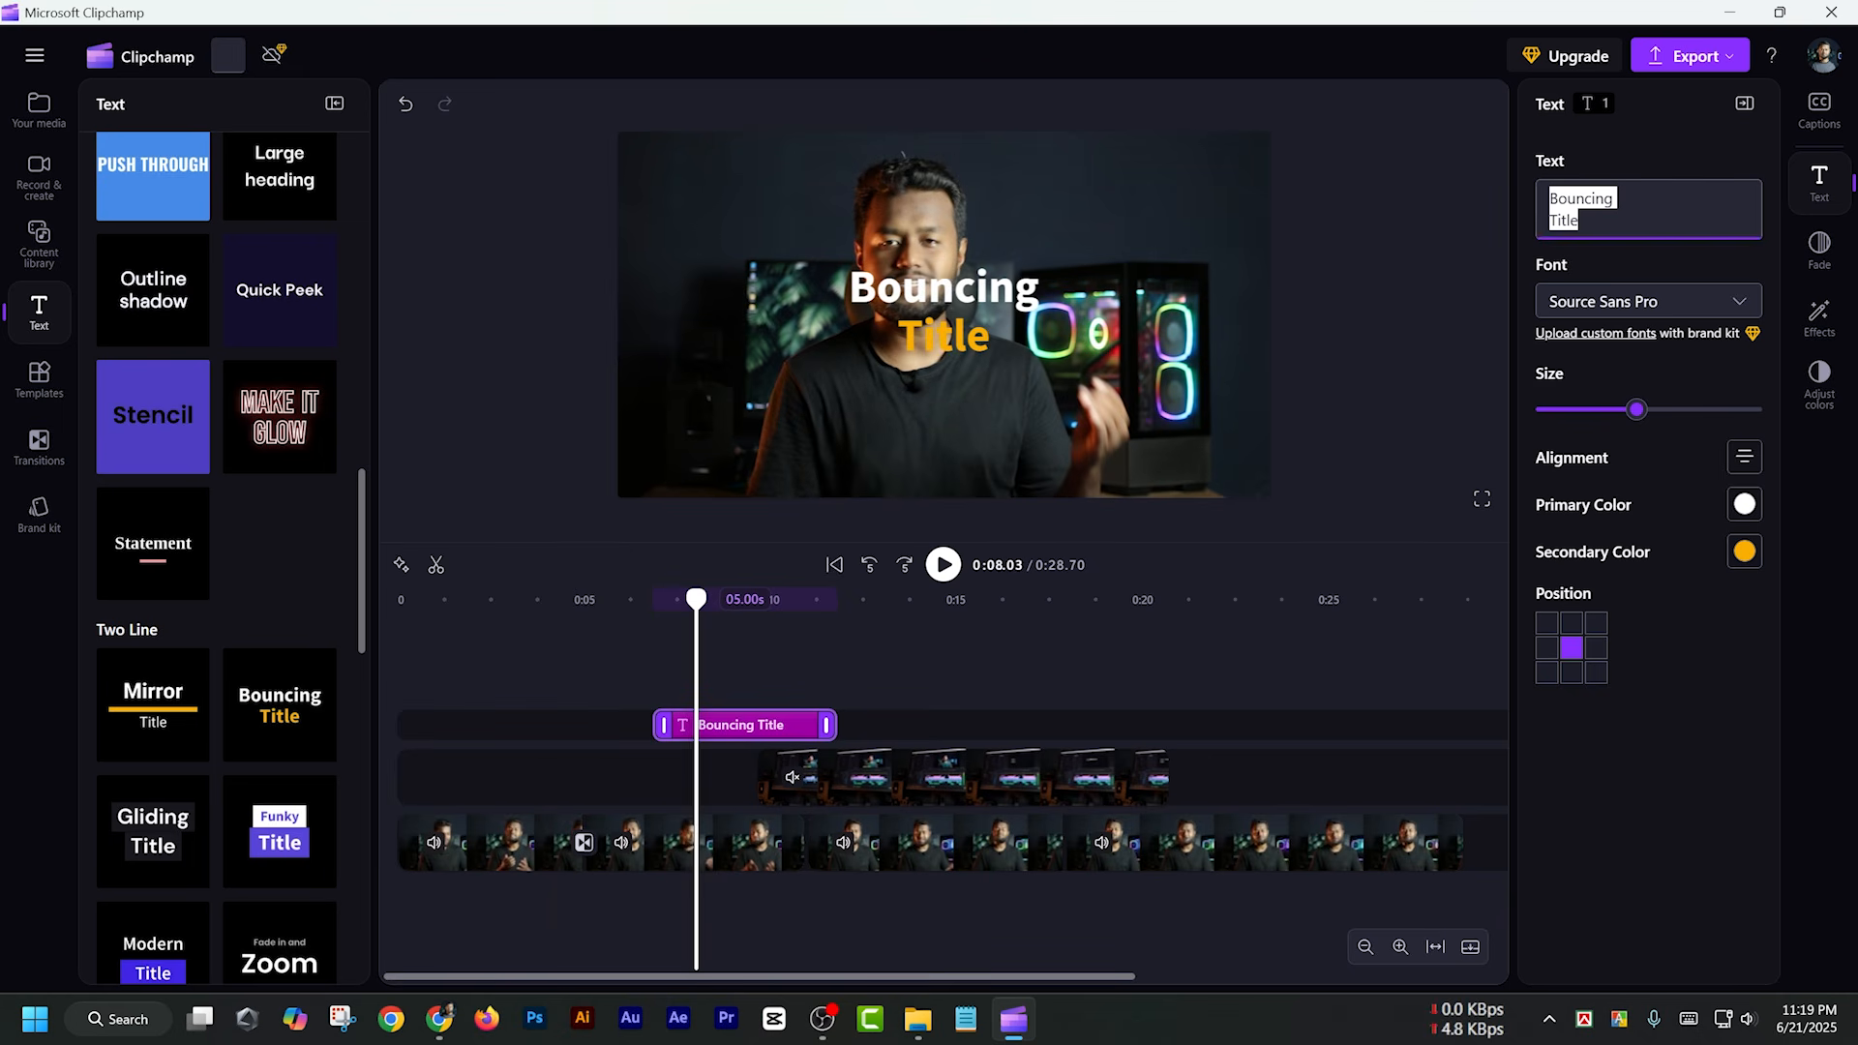
pyautogui.click(1626, 202)
pyautogui.moveTo(1625, 203); pyautogui.dragTo(1370, 228)
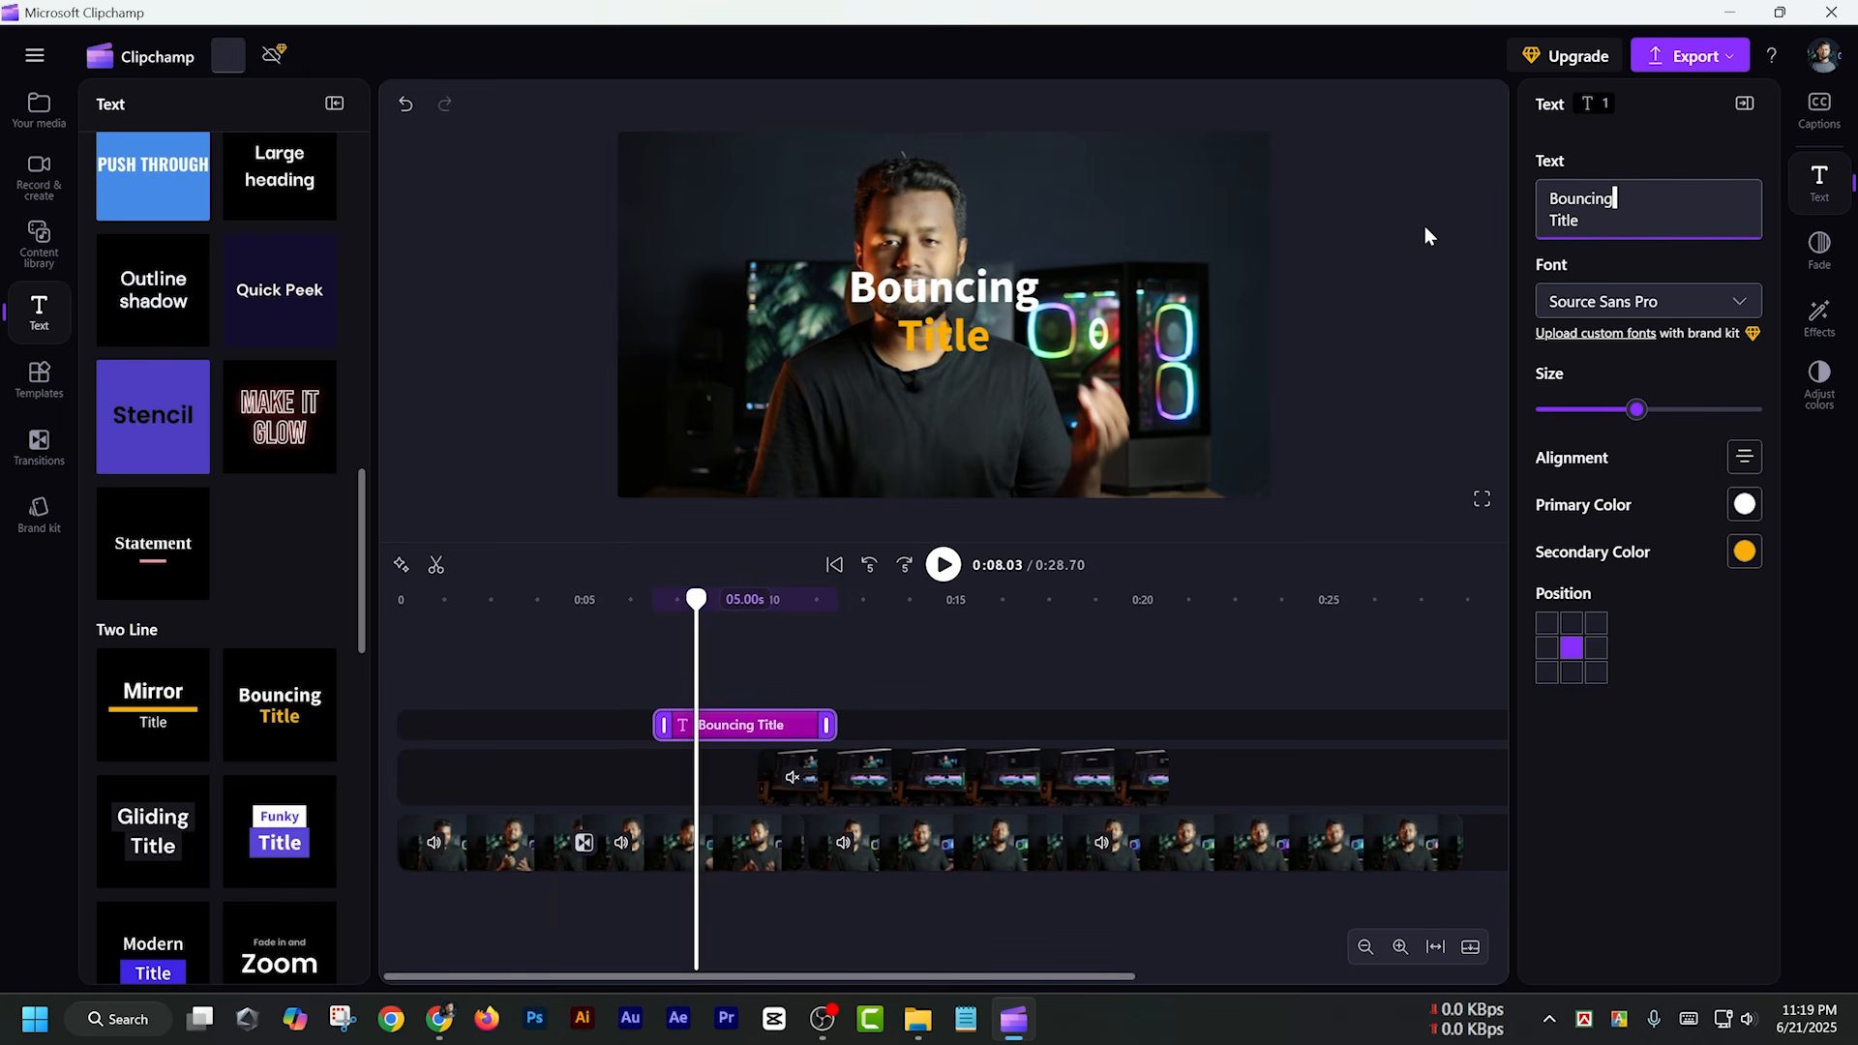
pyautogui.hotkey('ctrl', 'a')
pyautogui.write('H')
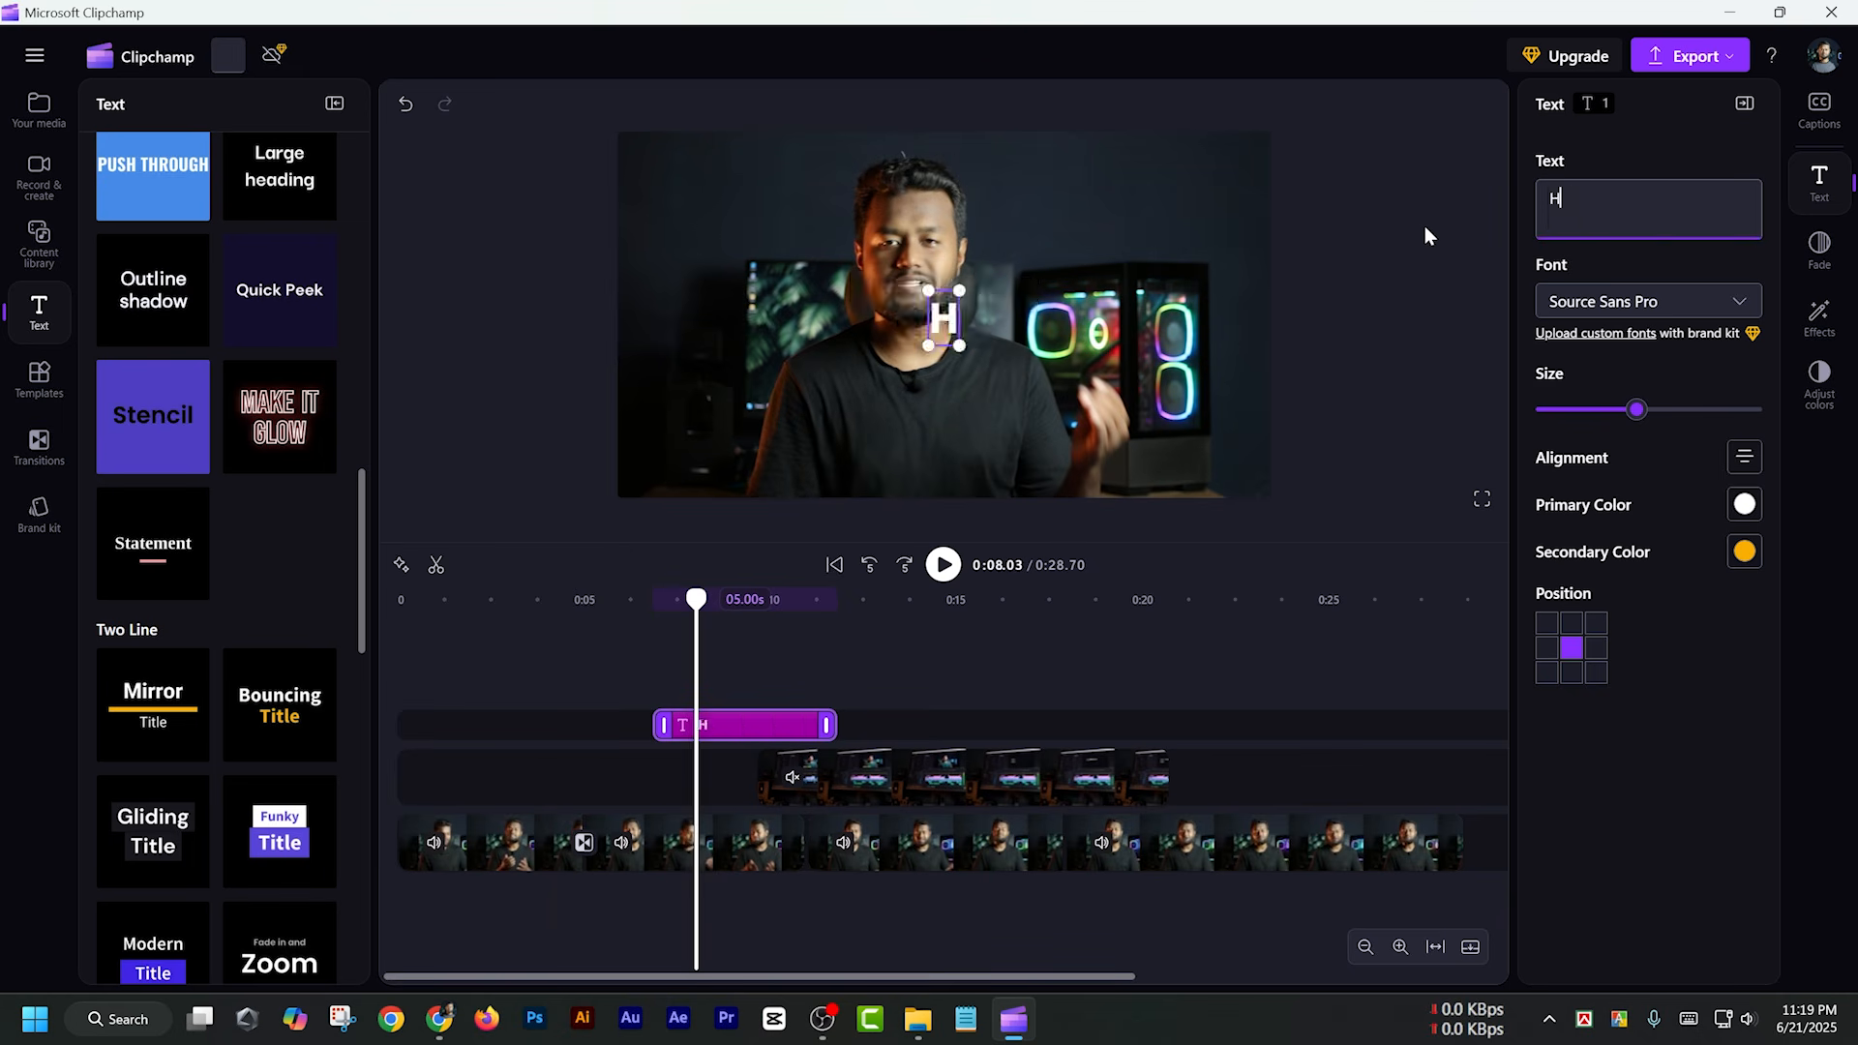
pyautogui.write('asan Uj Jaman')
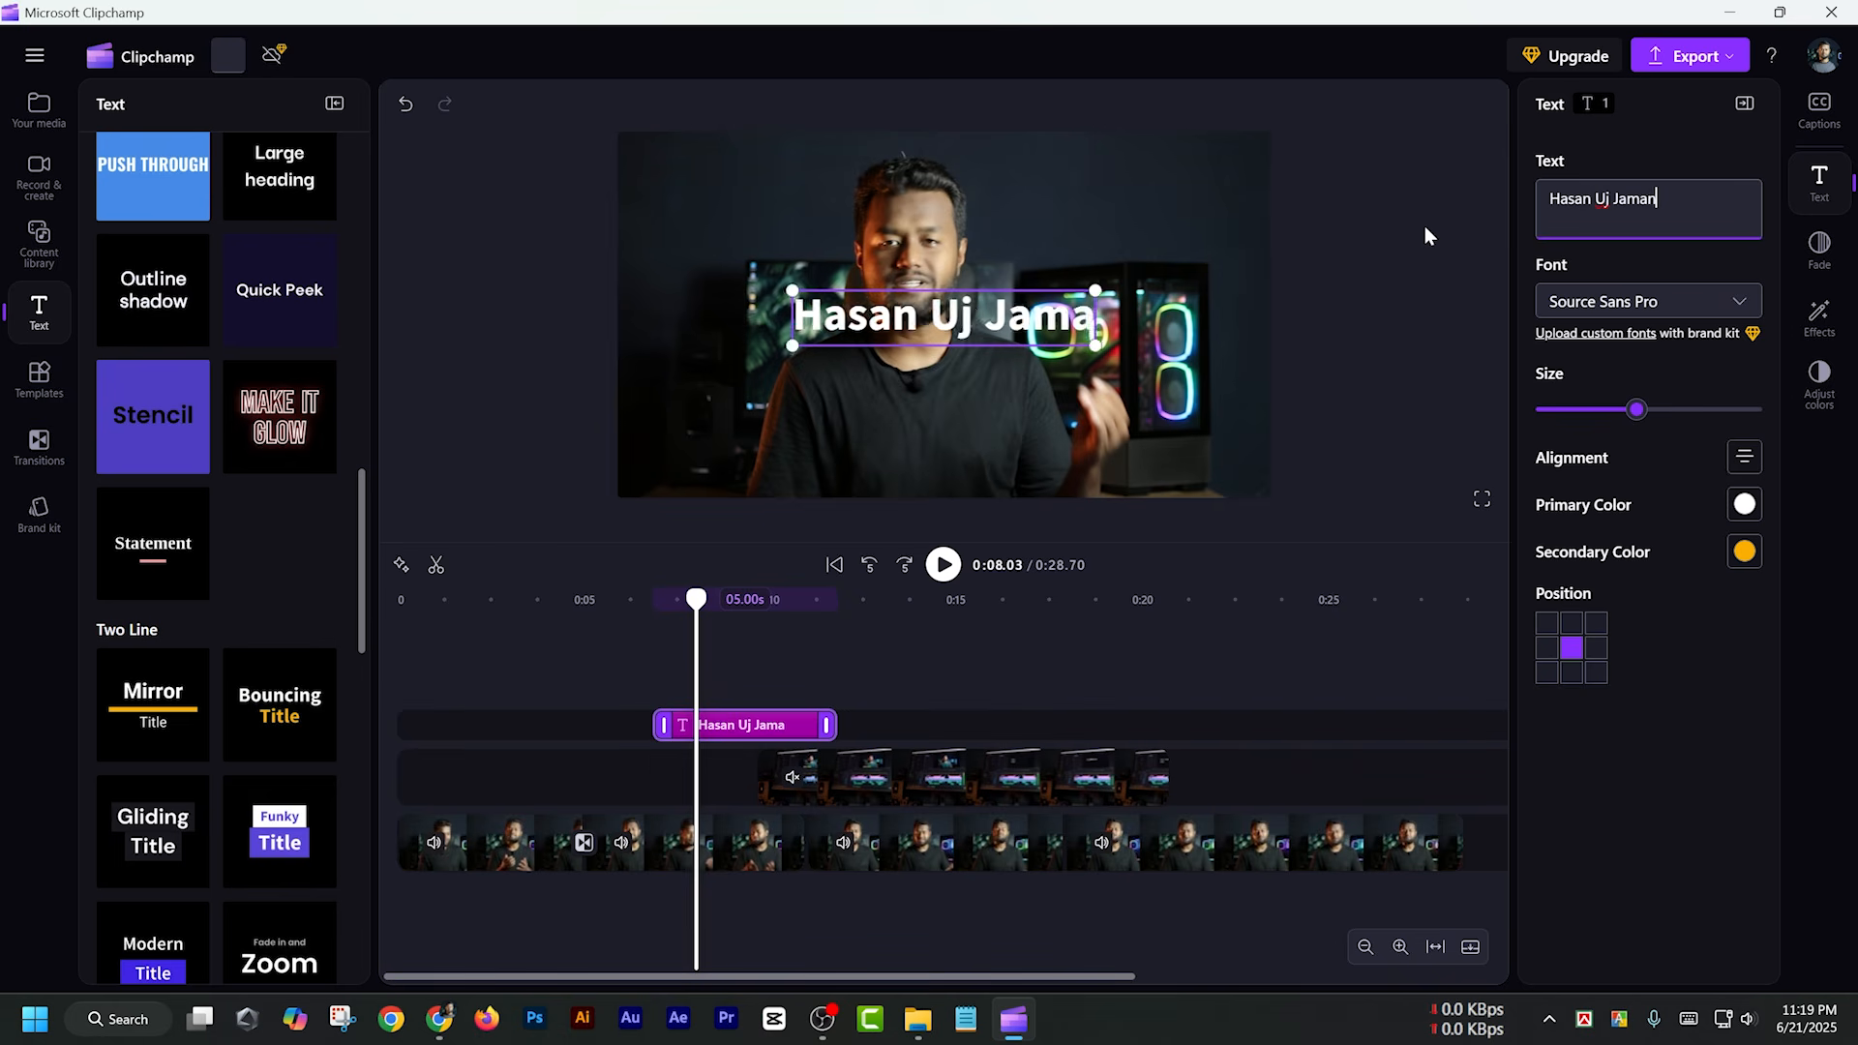
pyautogui.press('Return')
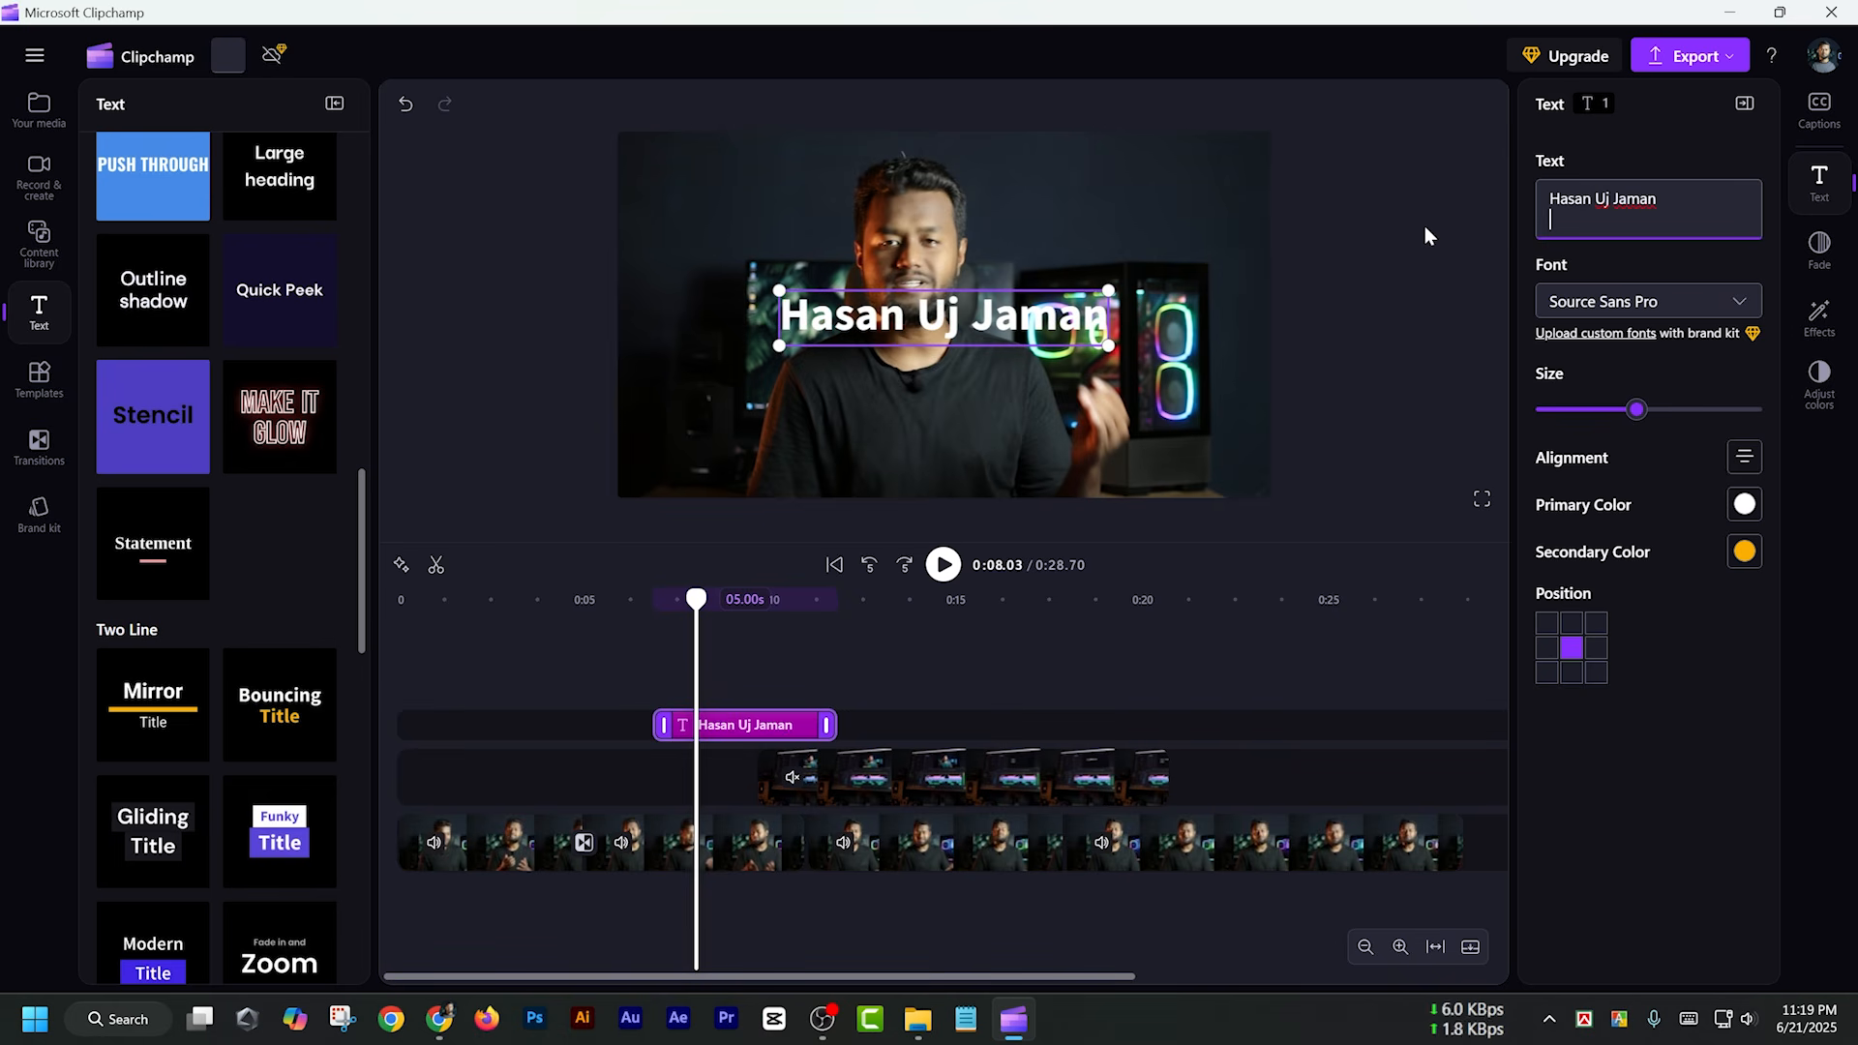
pyautogui.write('Video Editor')
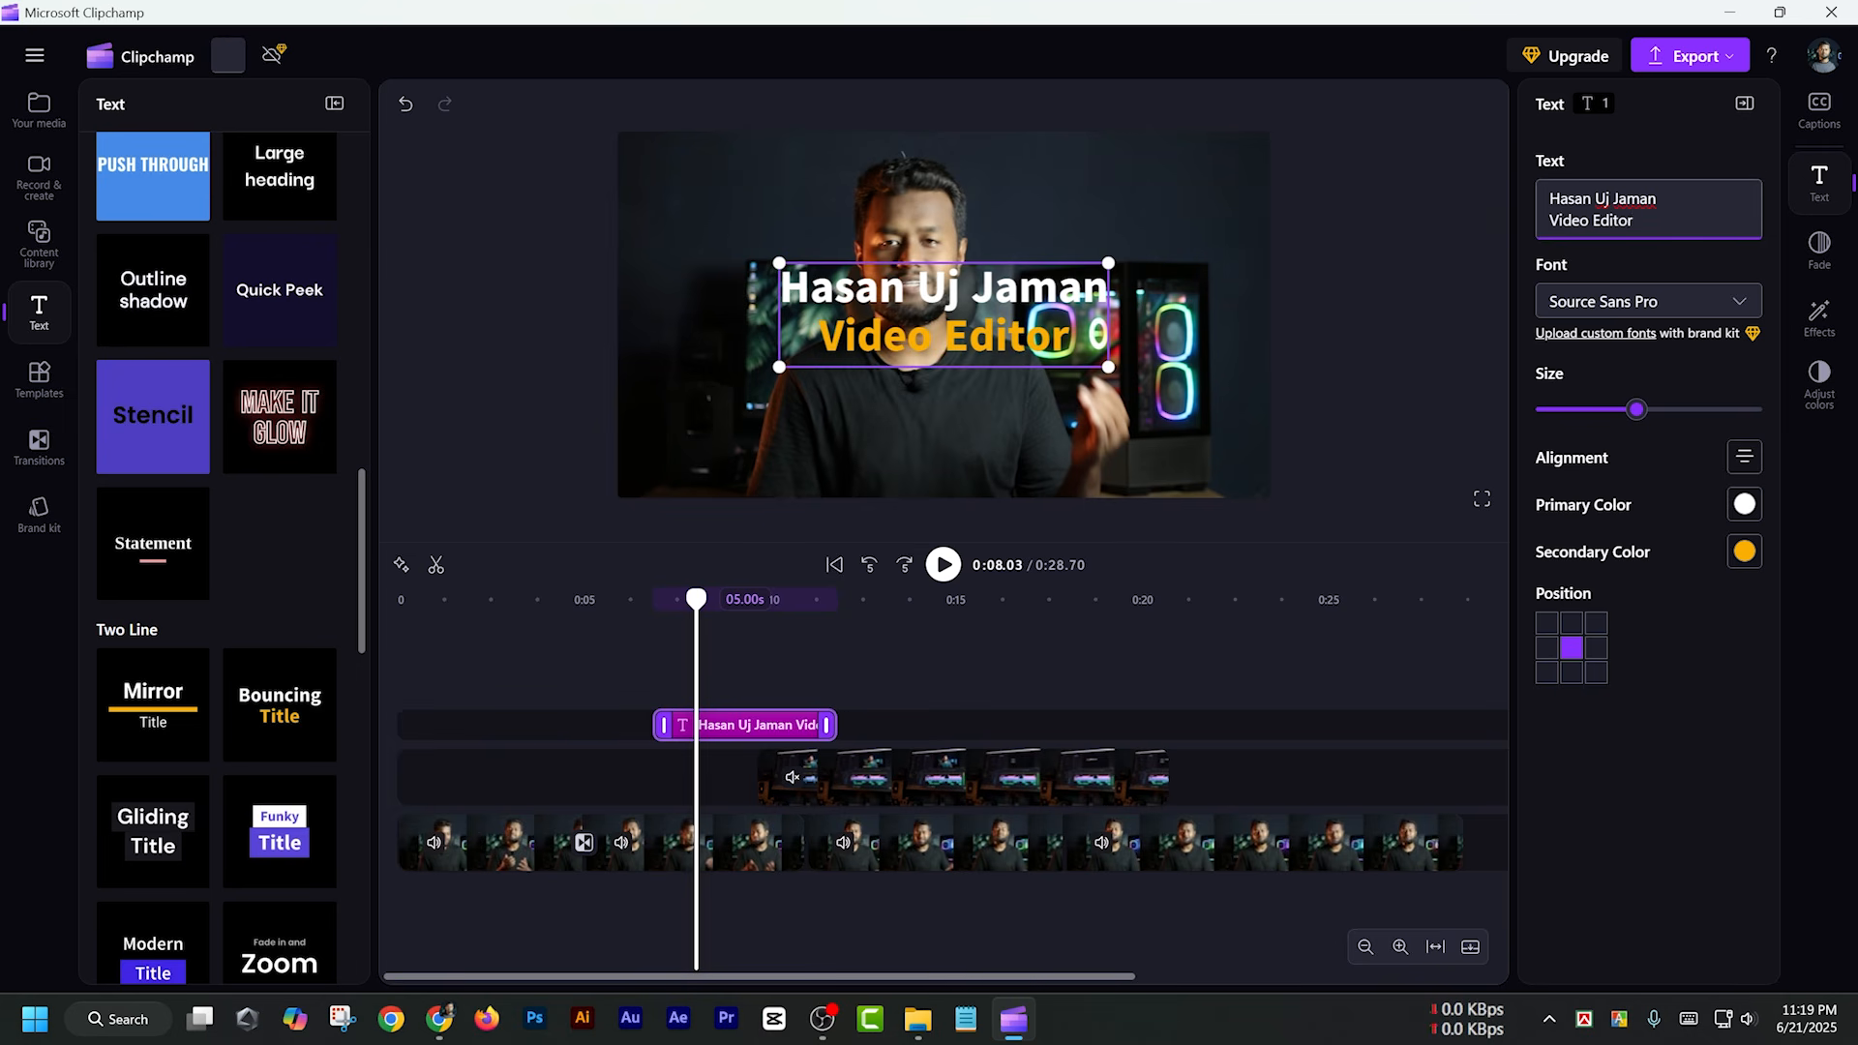
# Set the two-line title's font to Arial and increase its text size slightly
pyautogui.click(1739, 302)
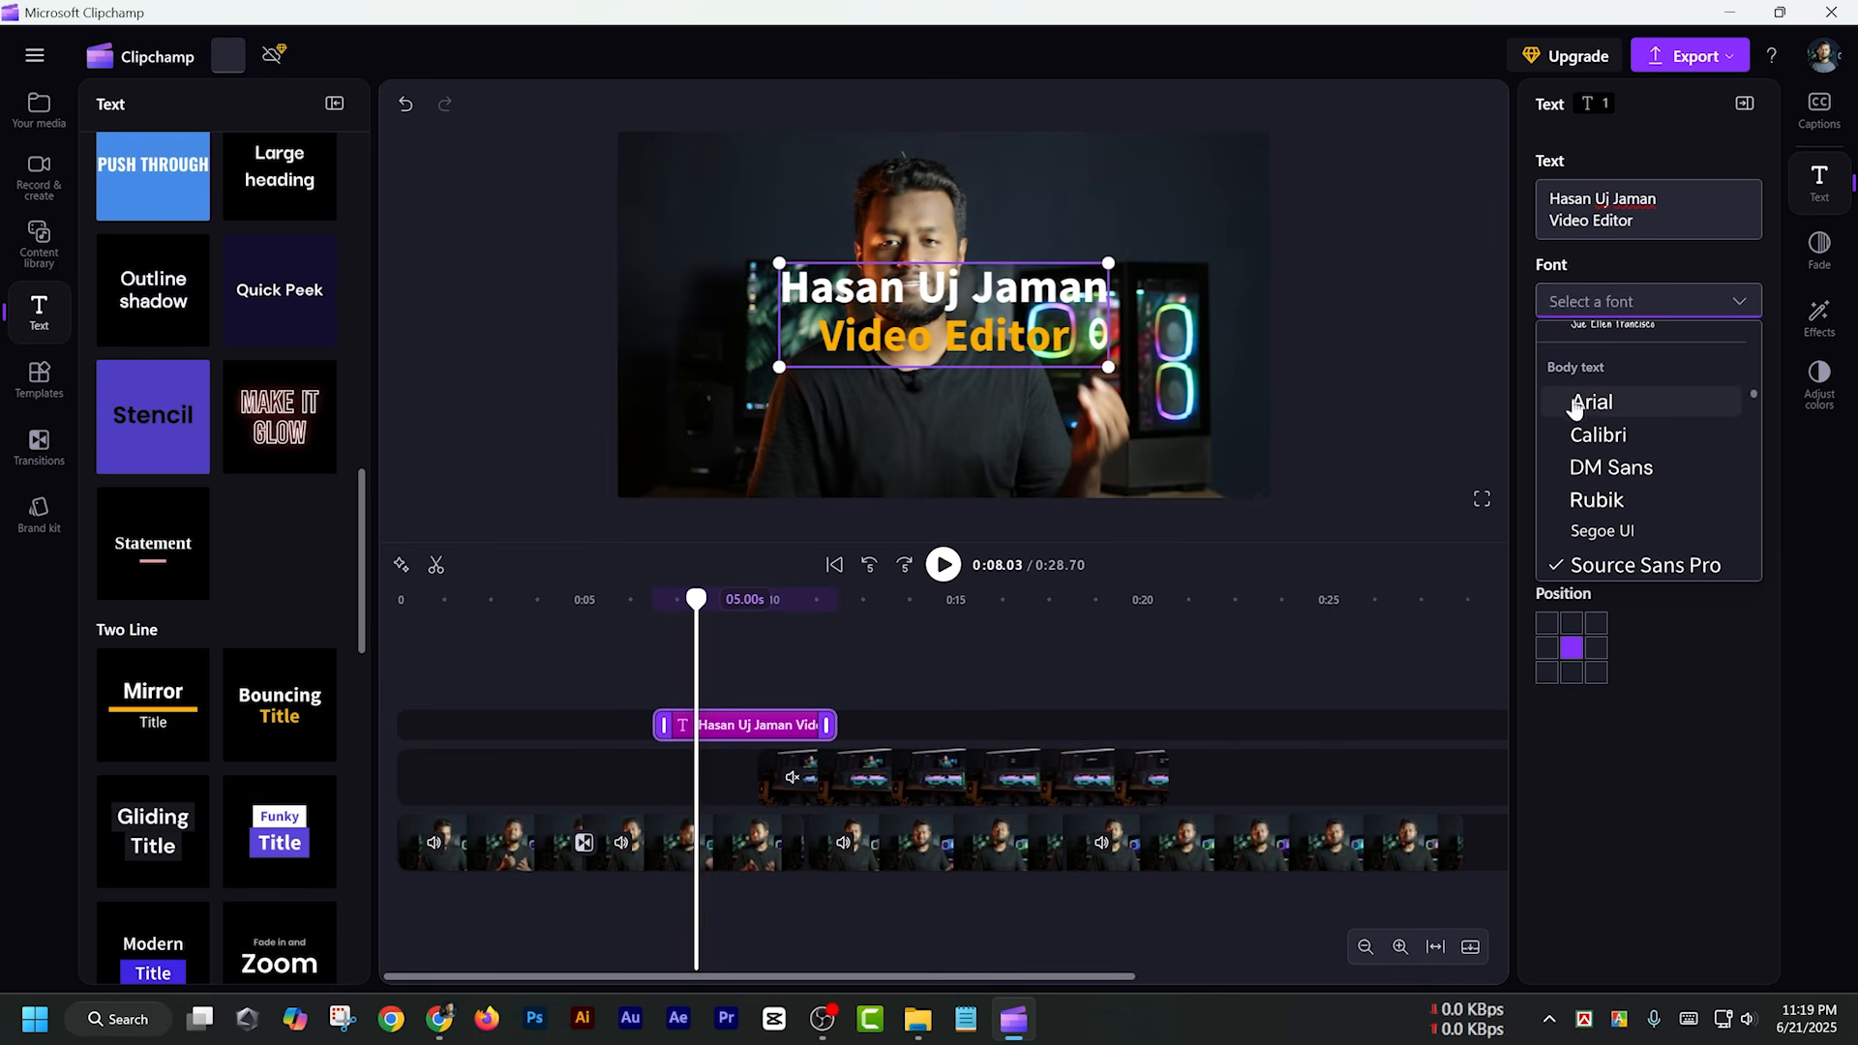
pyautogui.click(1594, 401)
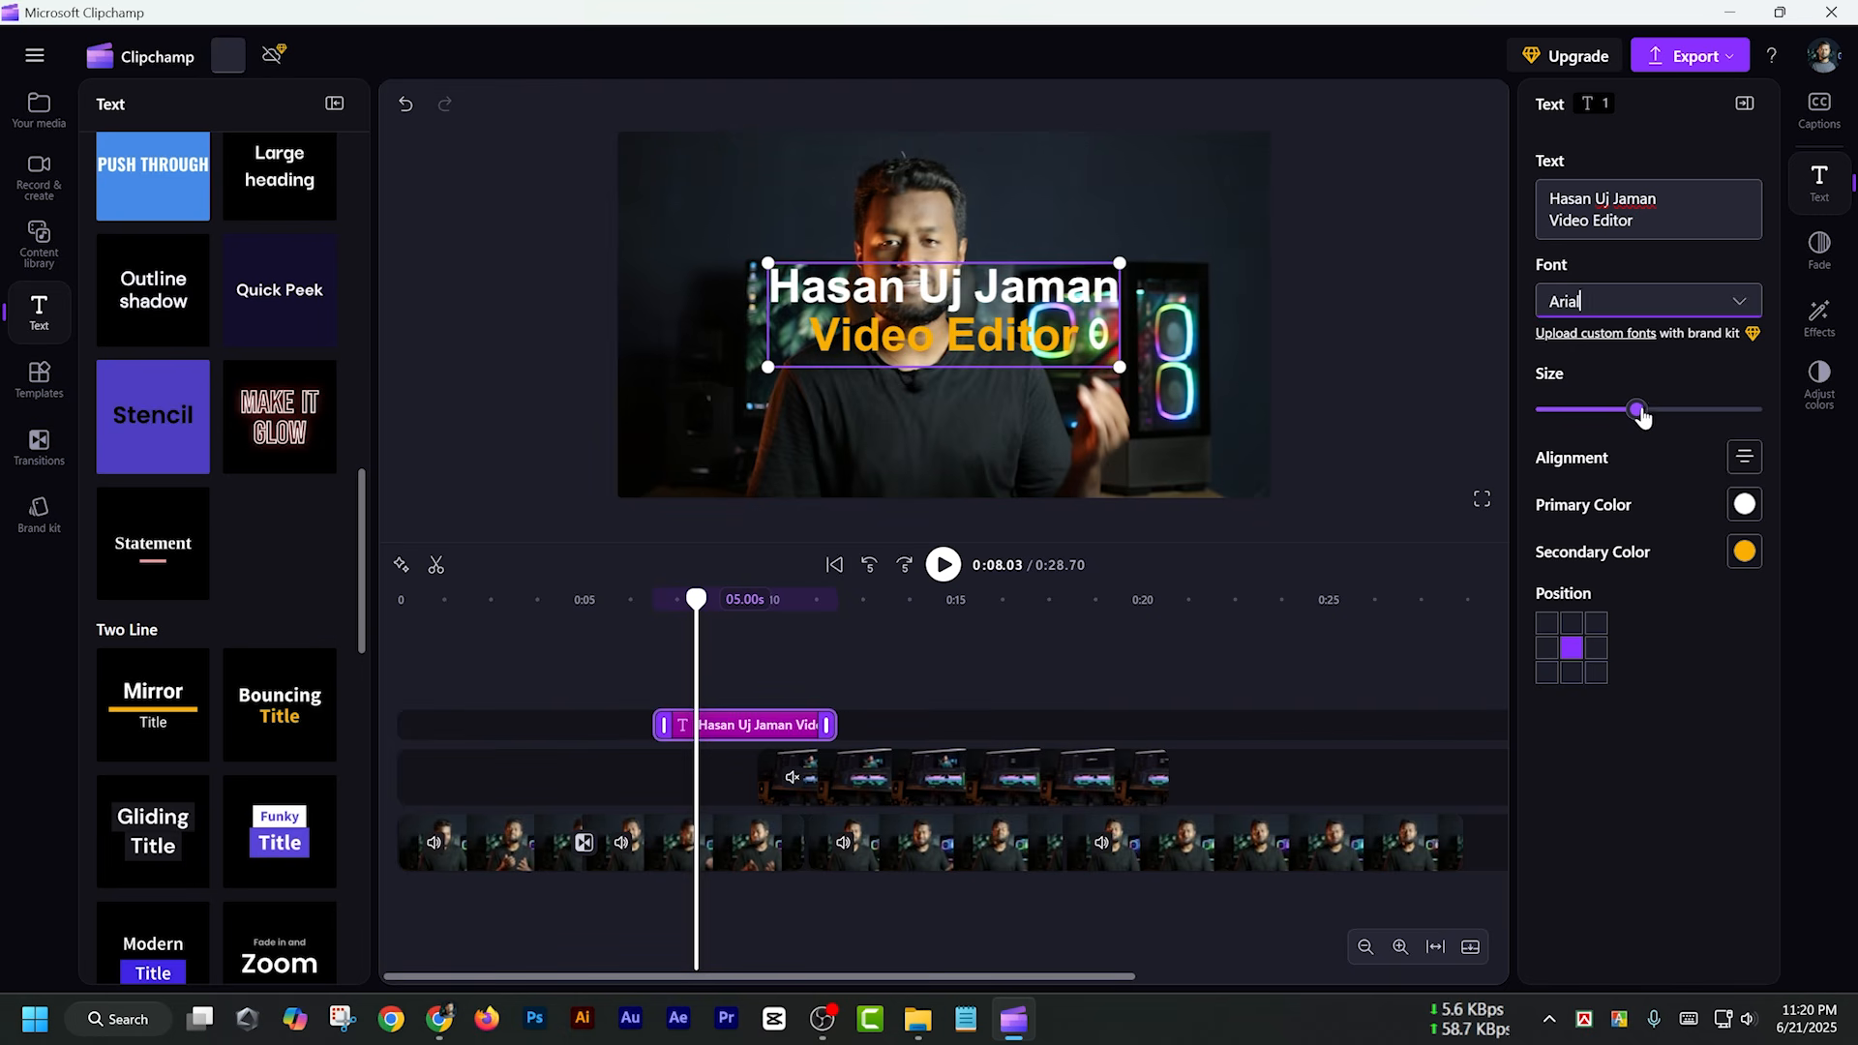
pyautogui.moveTo(1641, 414)
pyautogui.mouseDown()
pyautogui.moveTo(1600, 410)
pyautogui.moveTo(1641, 410)
pyautogui.mouseUp()
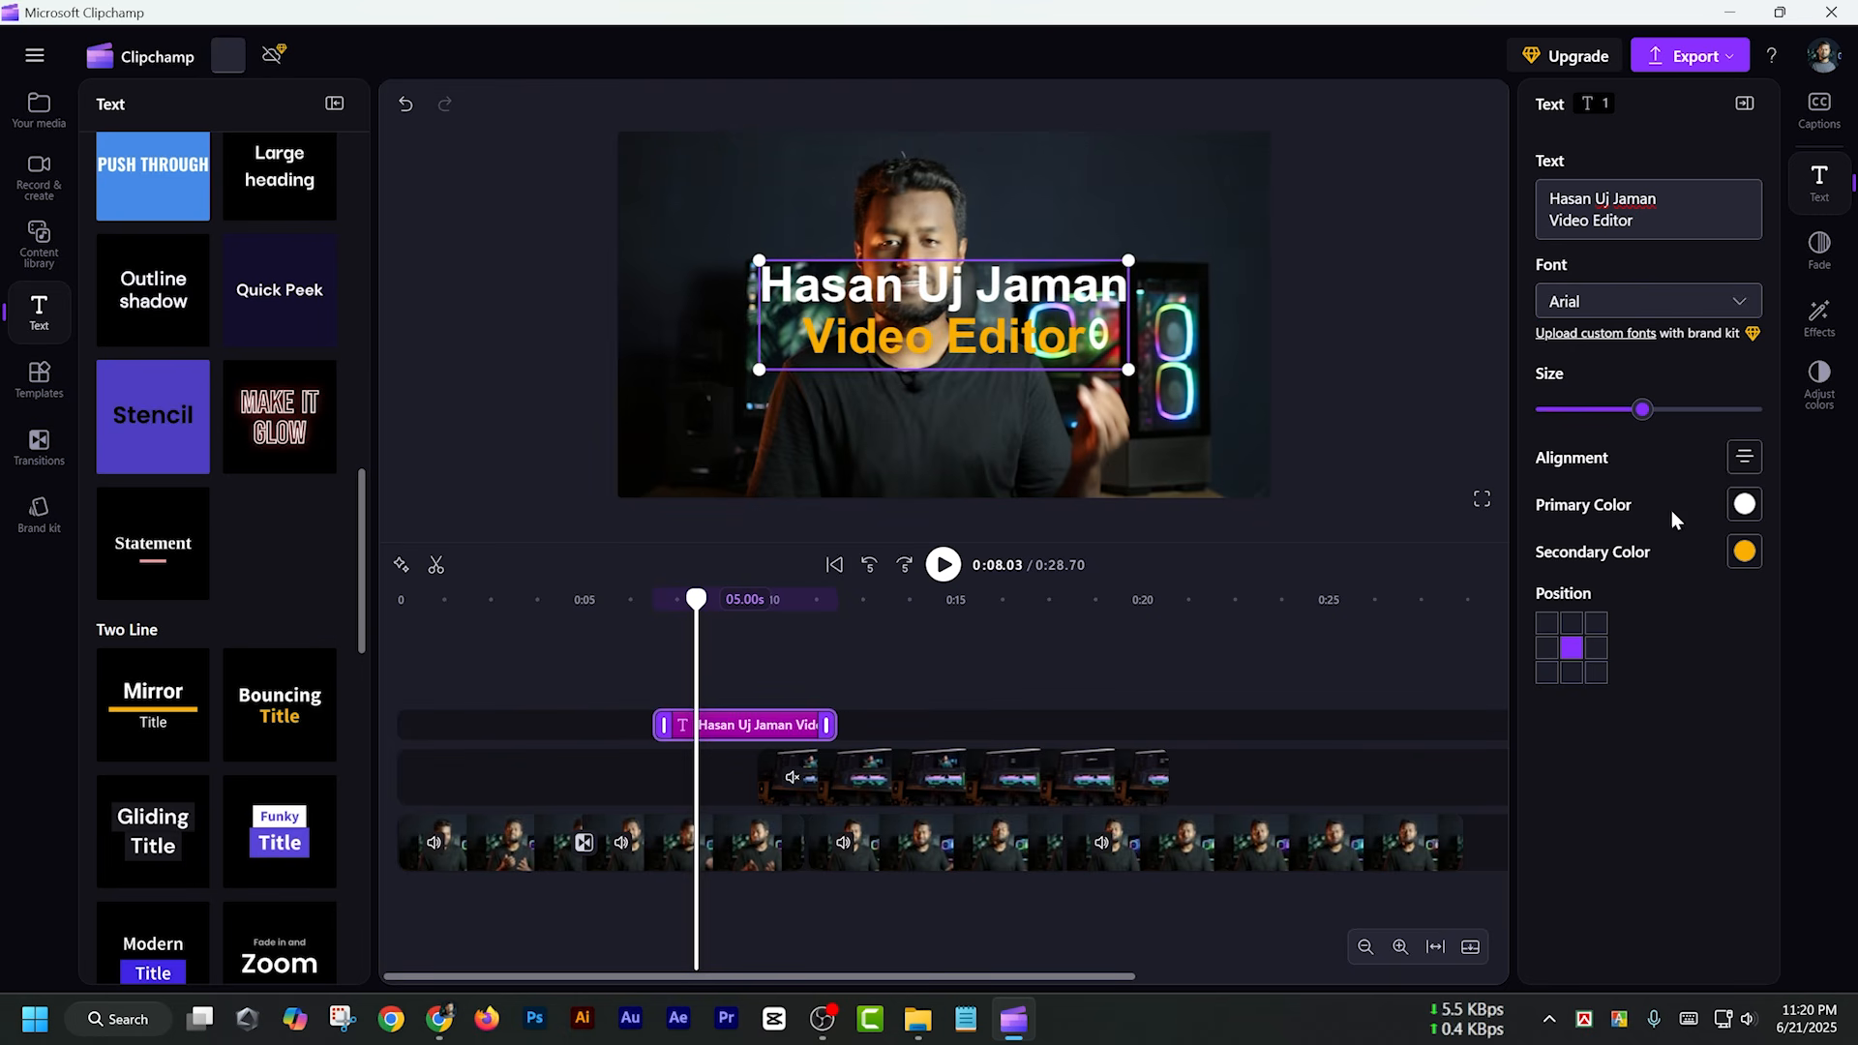
# Try dark red #BE0000 as the title's primary color, and set it back to white
pyautogui.click(1747, 504)
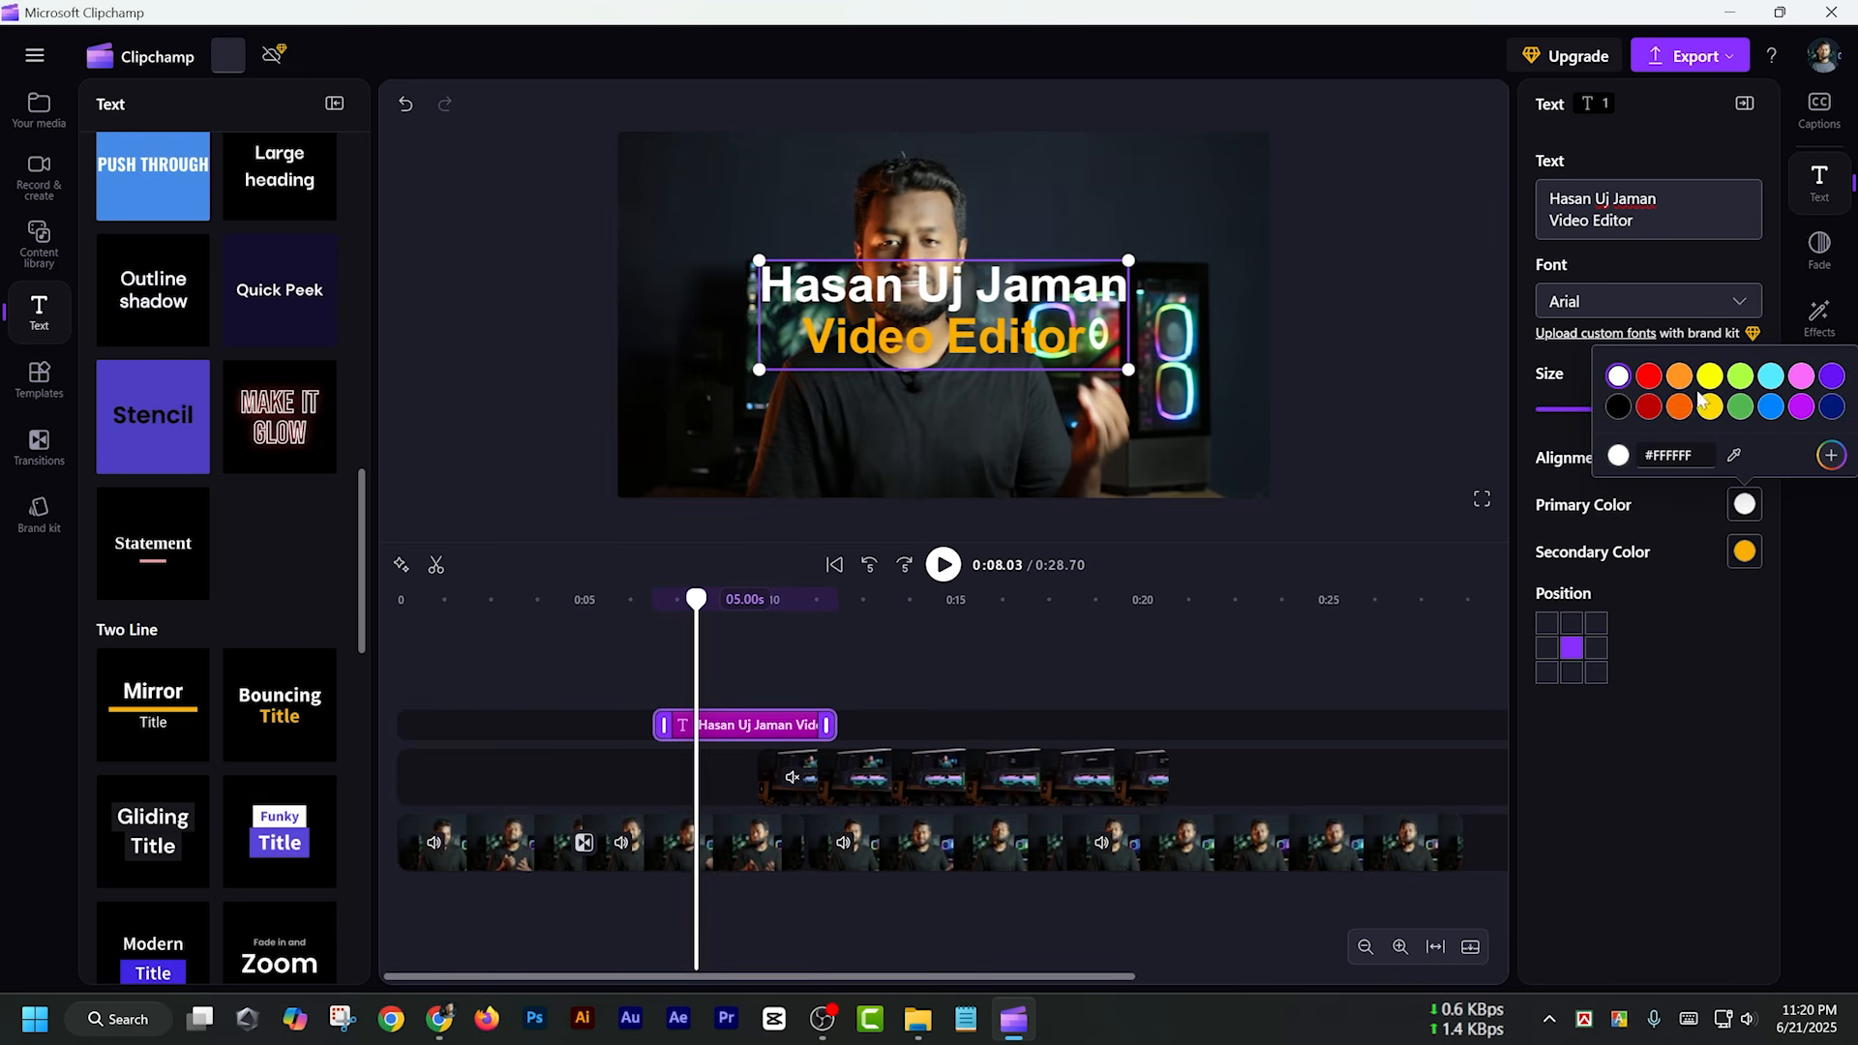
pyautogui.click(1650, 408)
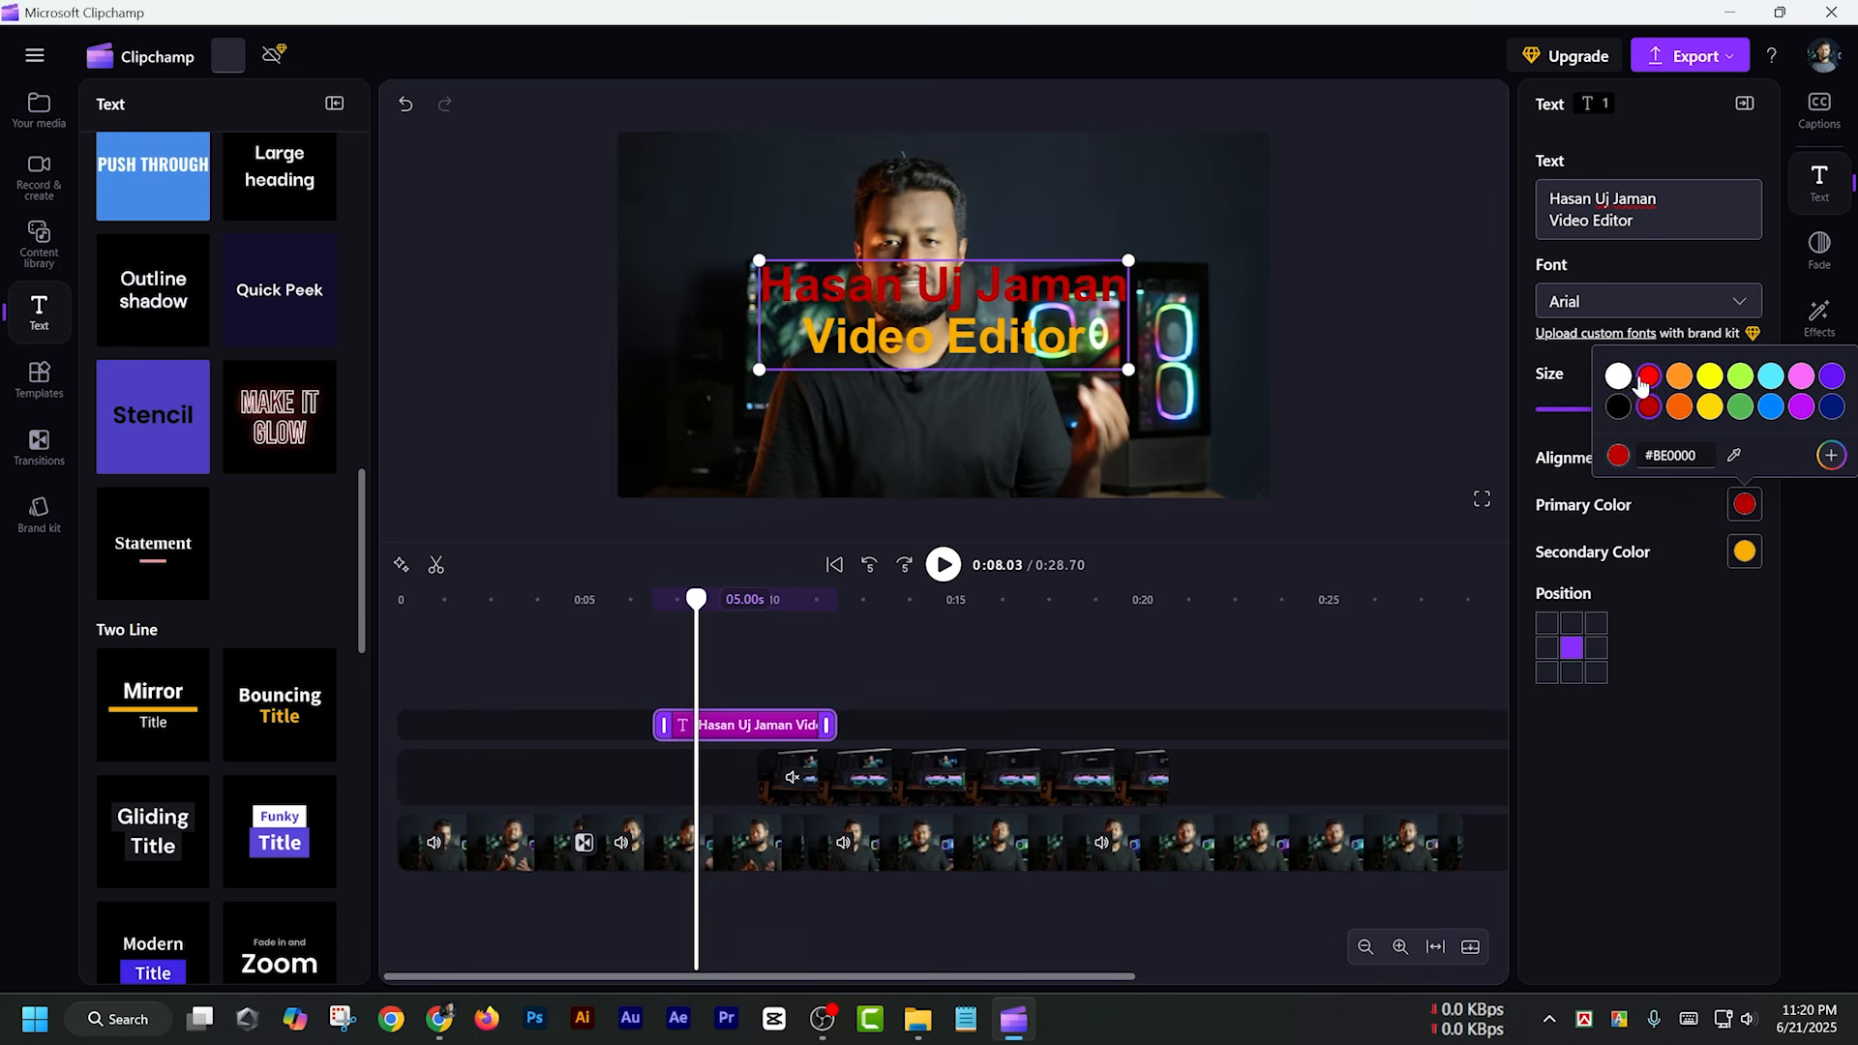
pyautogui.click(1626, 379)
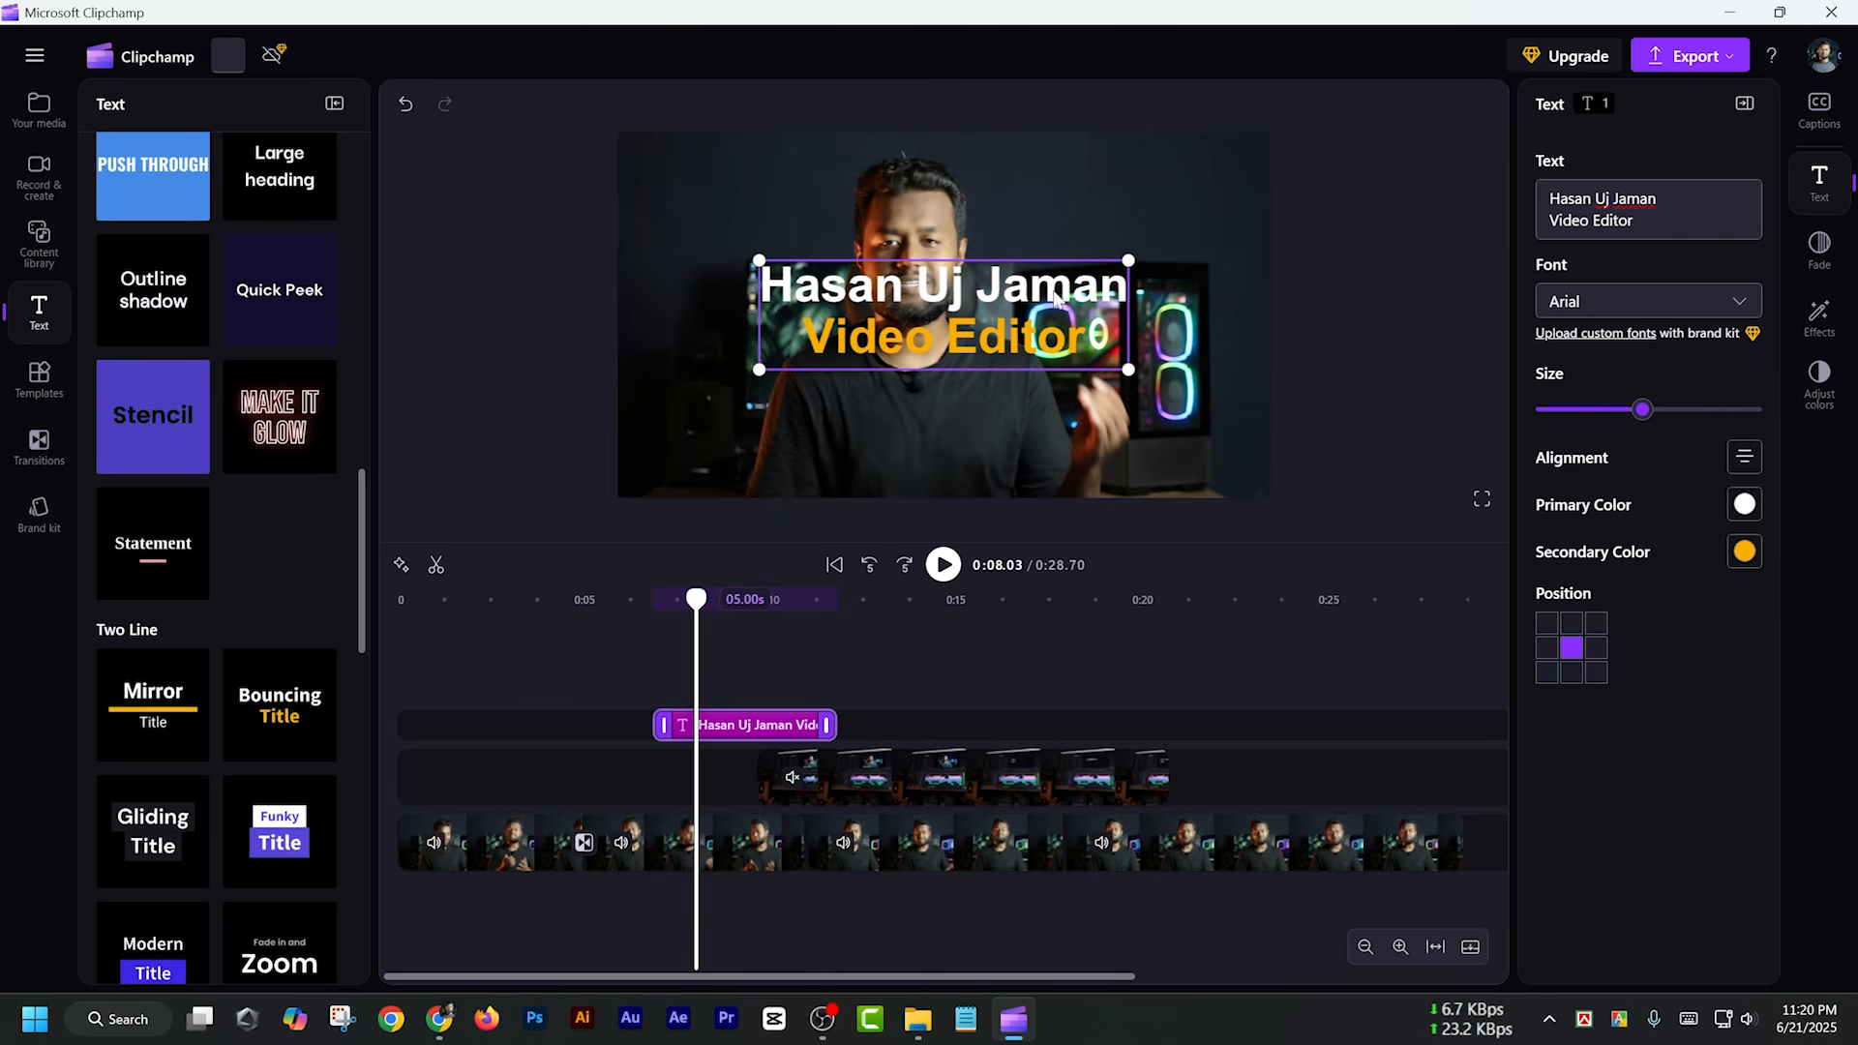
# Shrink the title into the lower-left corner of the video frame and preview it between about 0:06 and 0:12
pyautogui.moveTo(1128, 260); pyautogui.dragTo(741, 467)
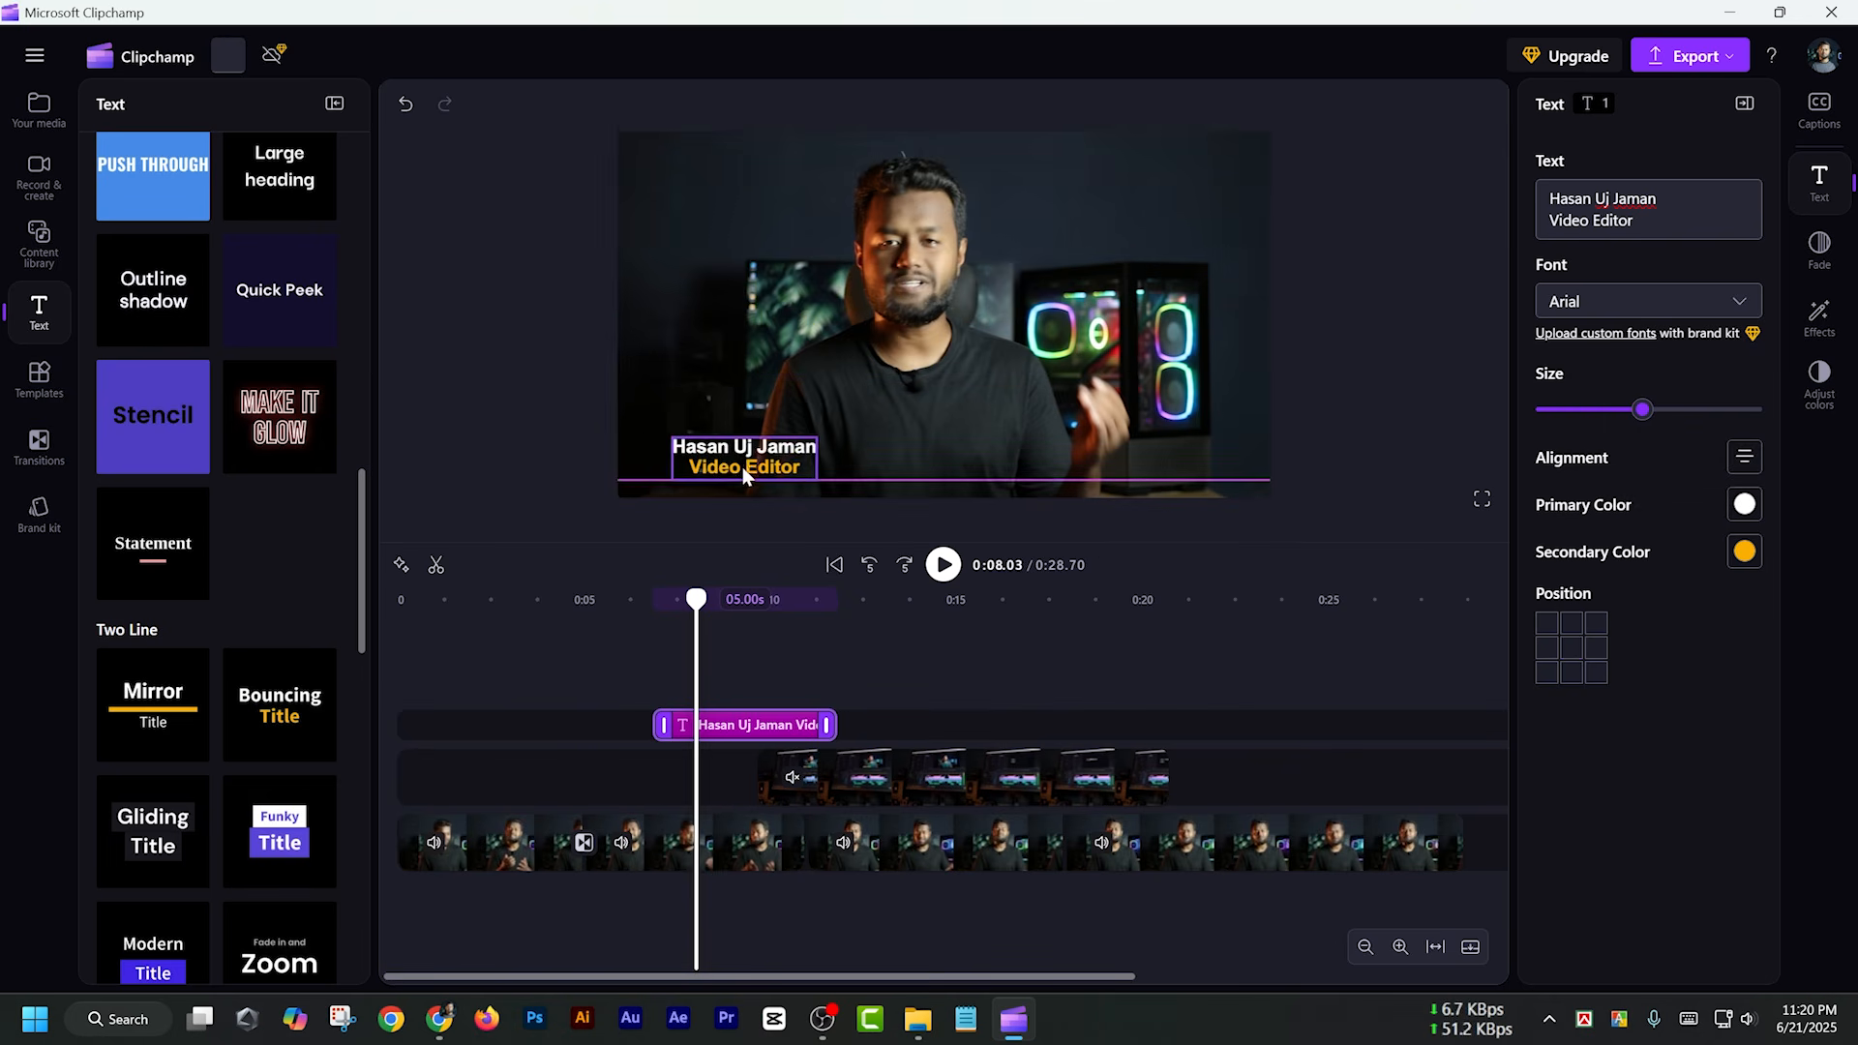
pyautogui.click(626, 608)
pyautogui.press('space')
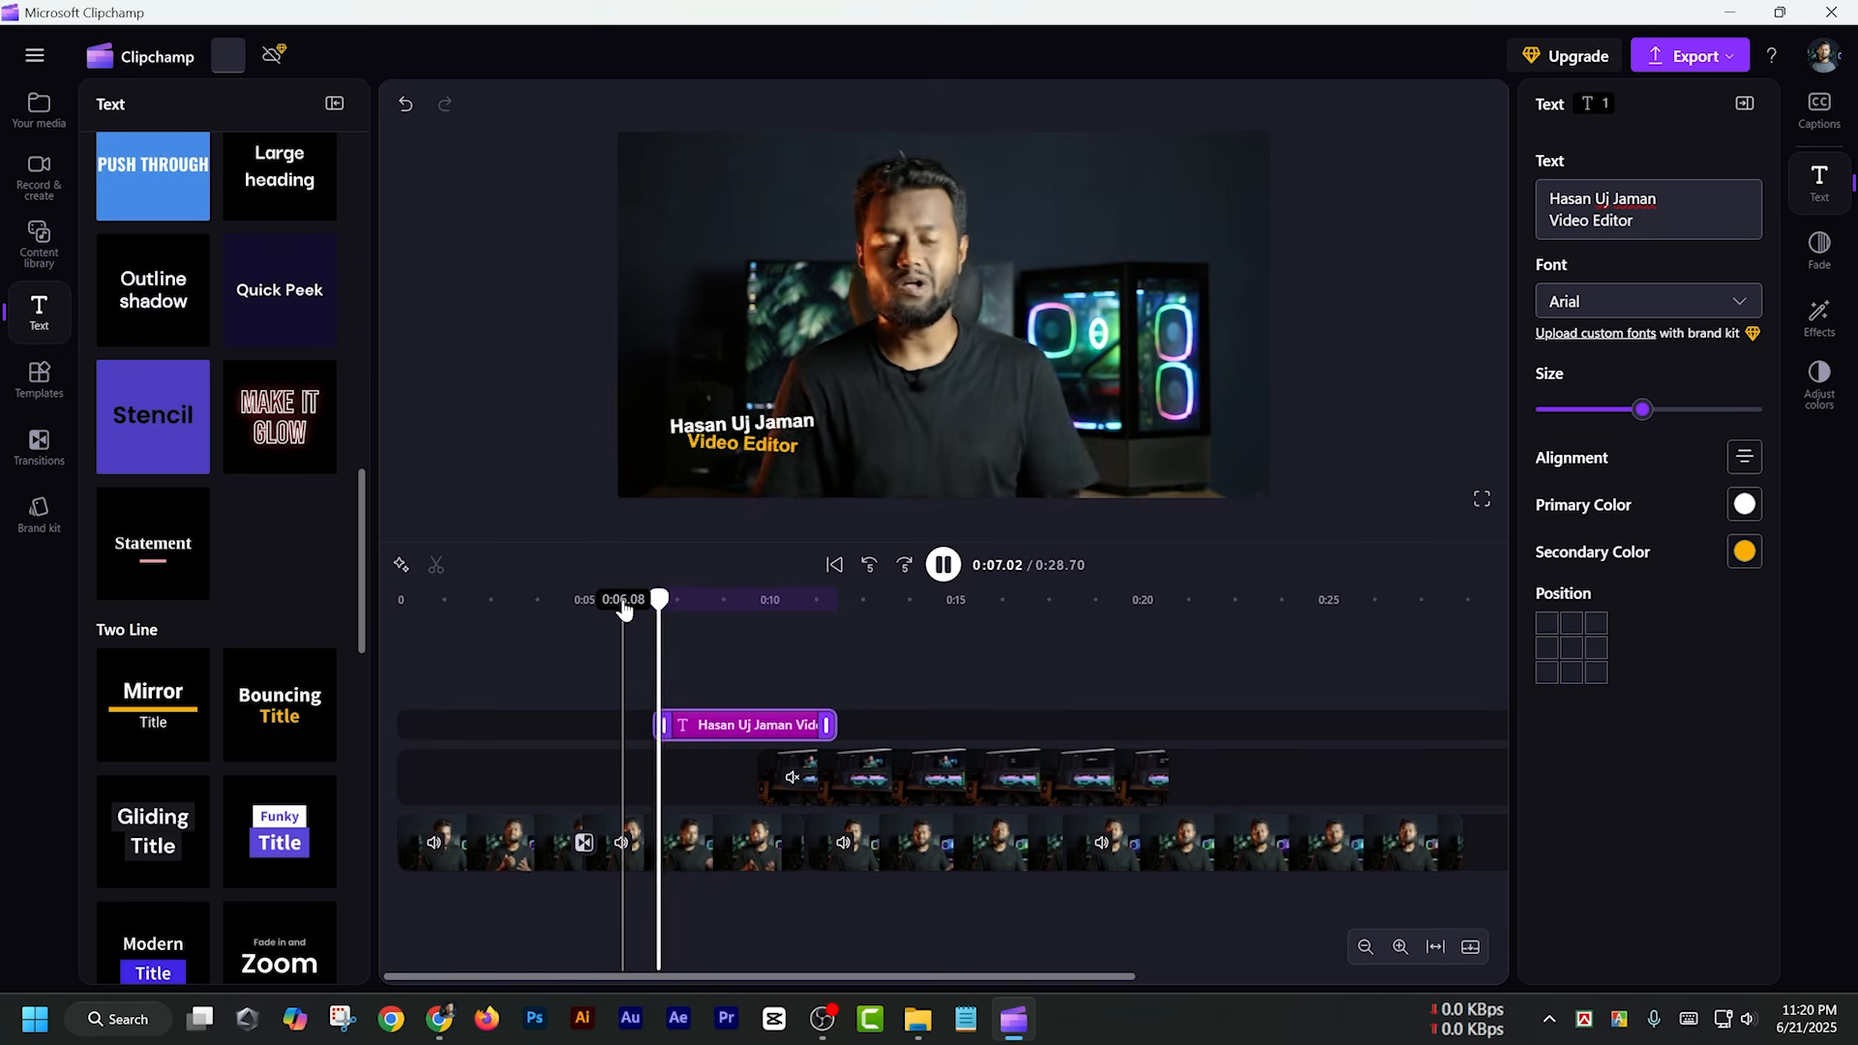
pyautogui.press('space')
pyautogui.click(759, 463)
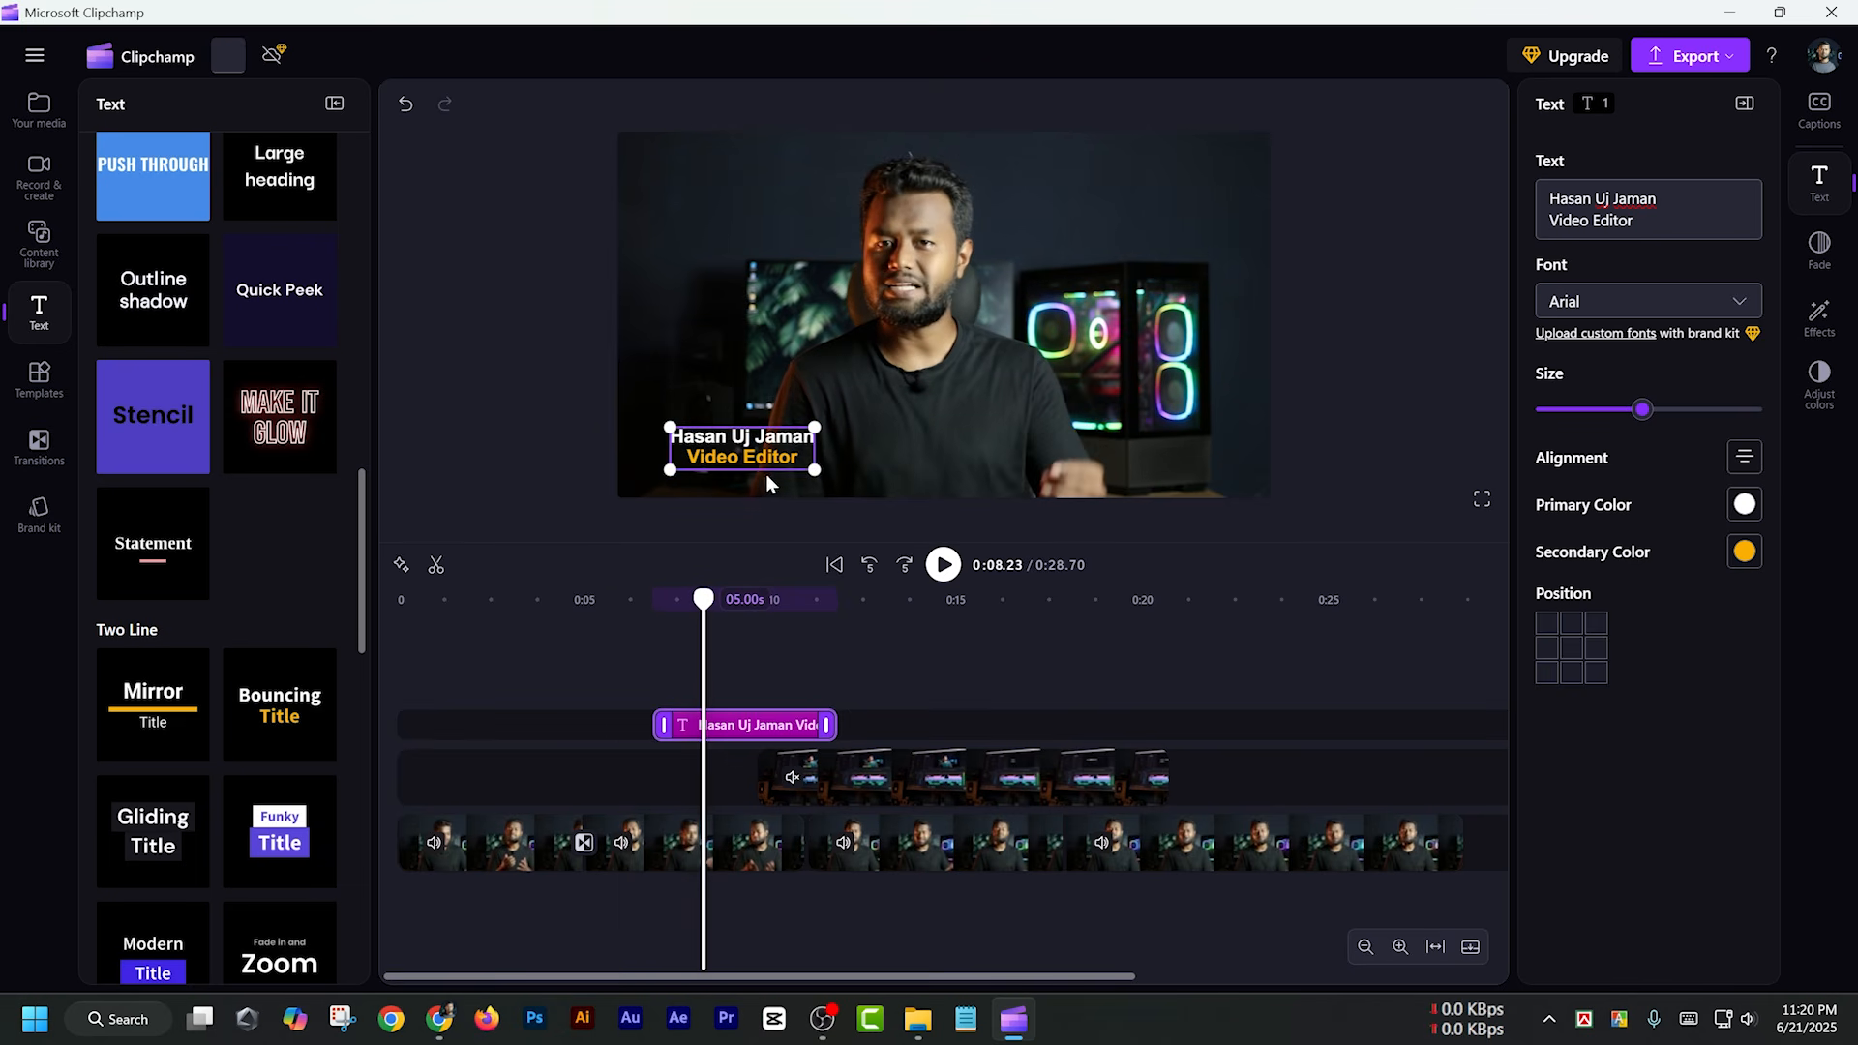
pyautogui.click(788, 602)
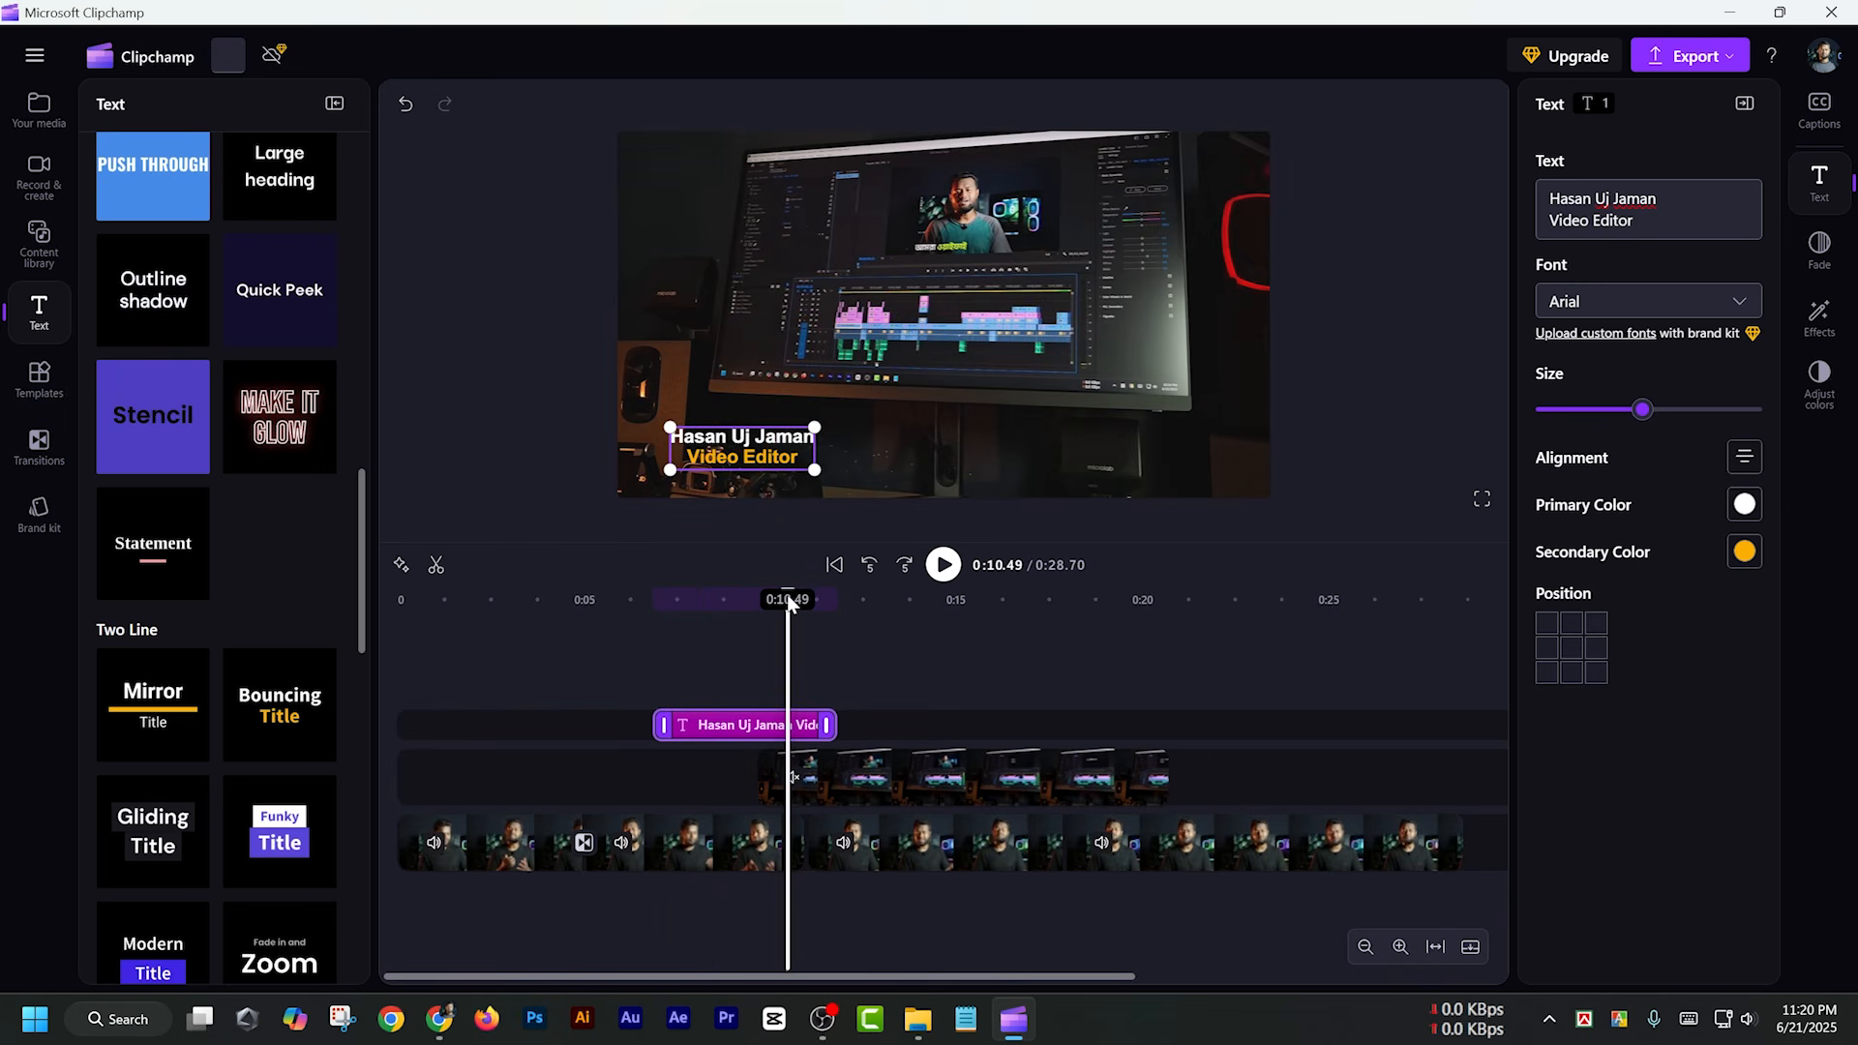
pyautogui.press('space')
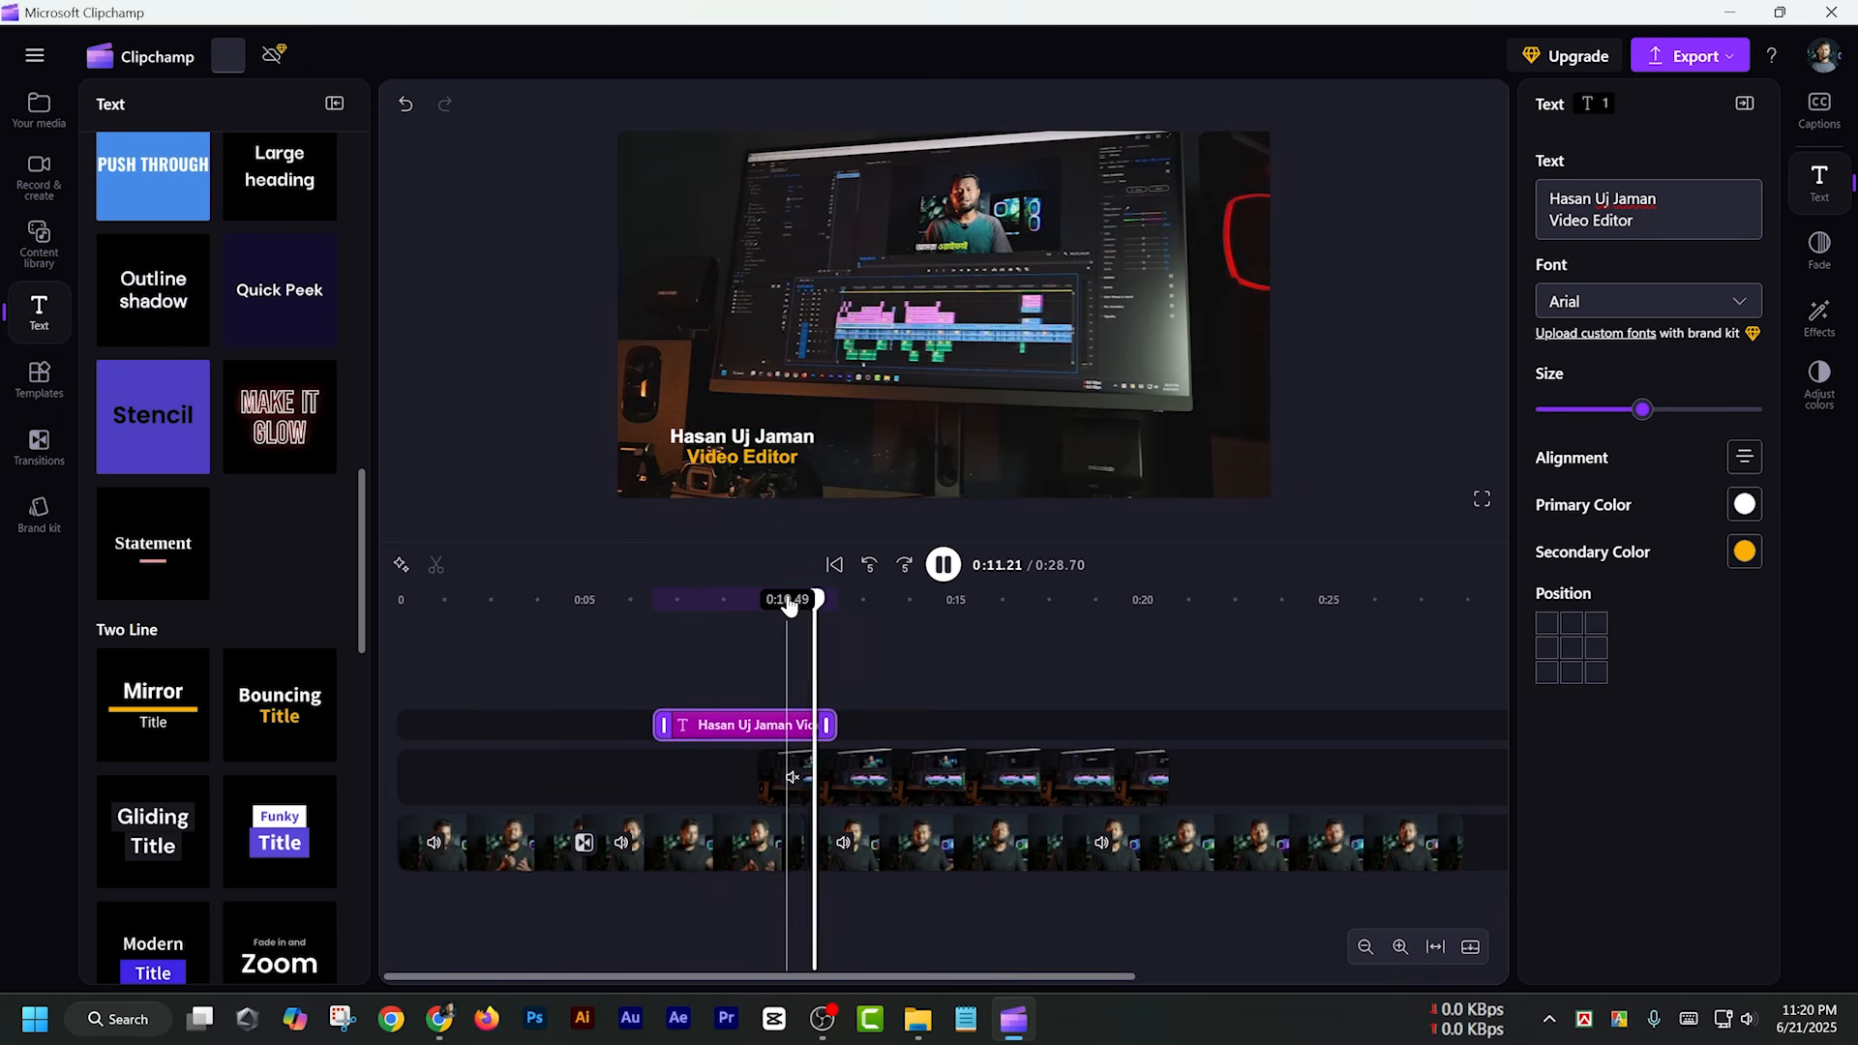
pyautogui.press('space')
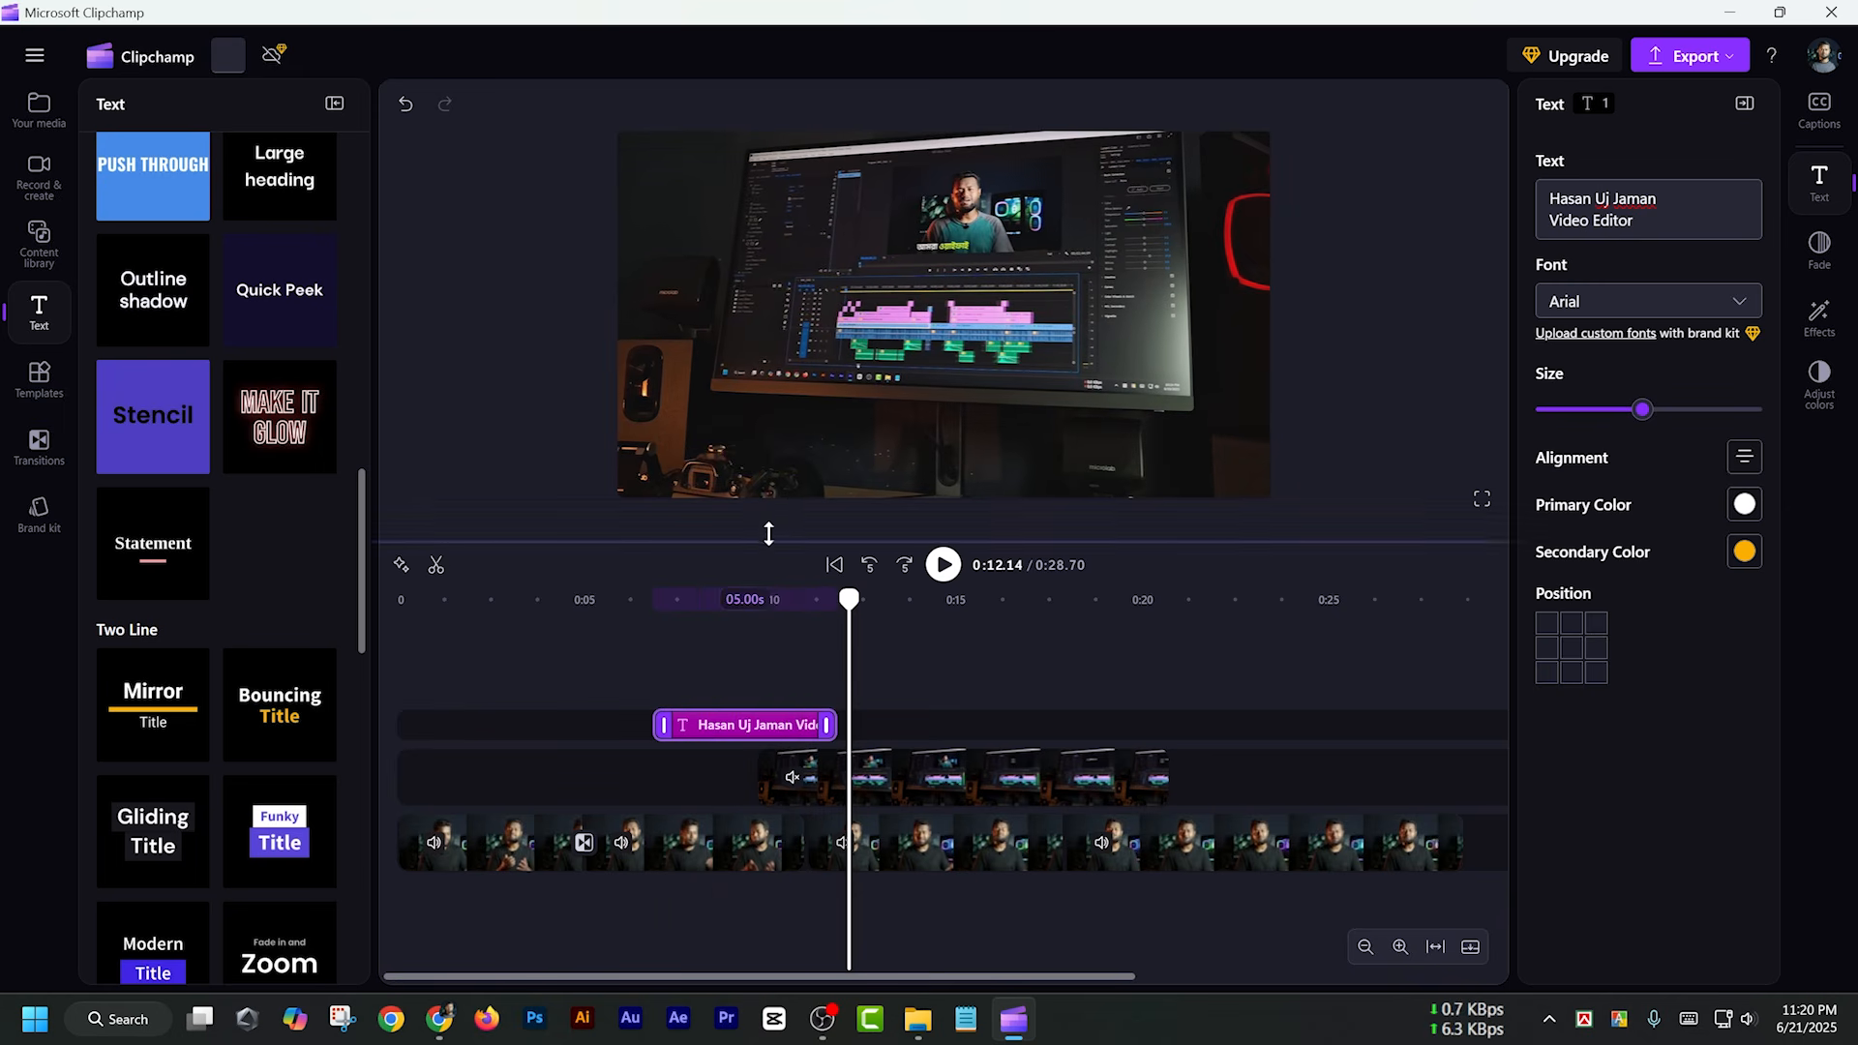
pyautogui.click(732, 438)
pyautogui.press('Escape')
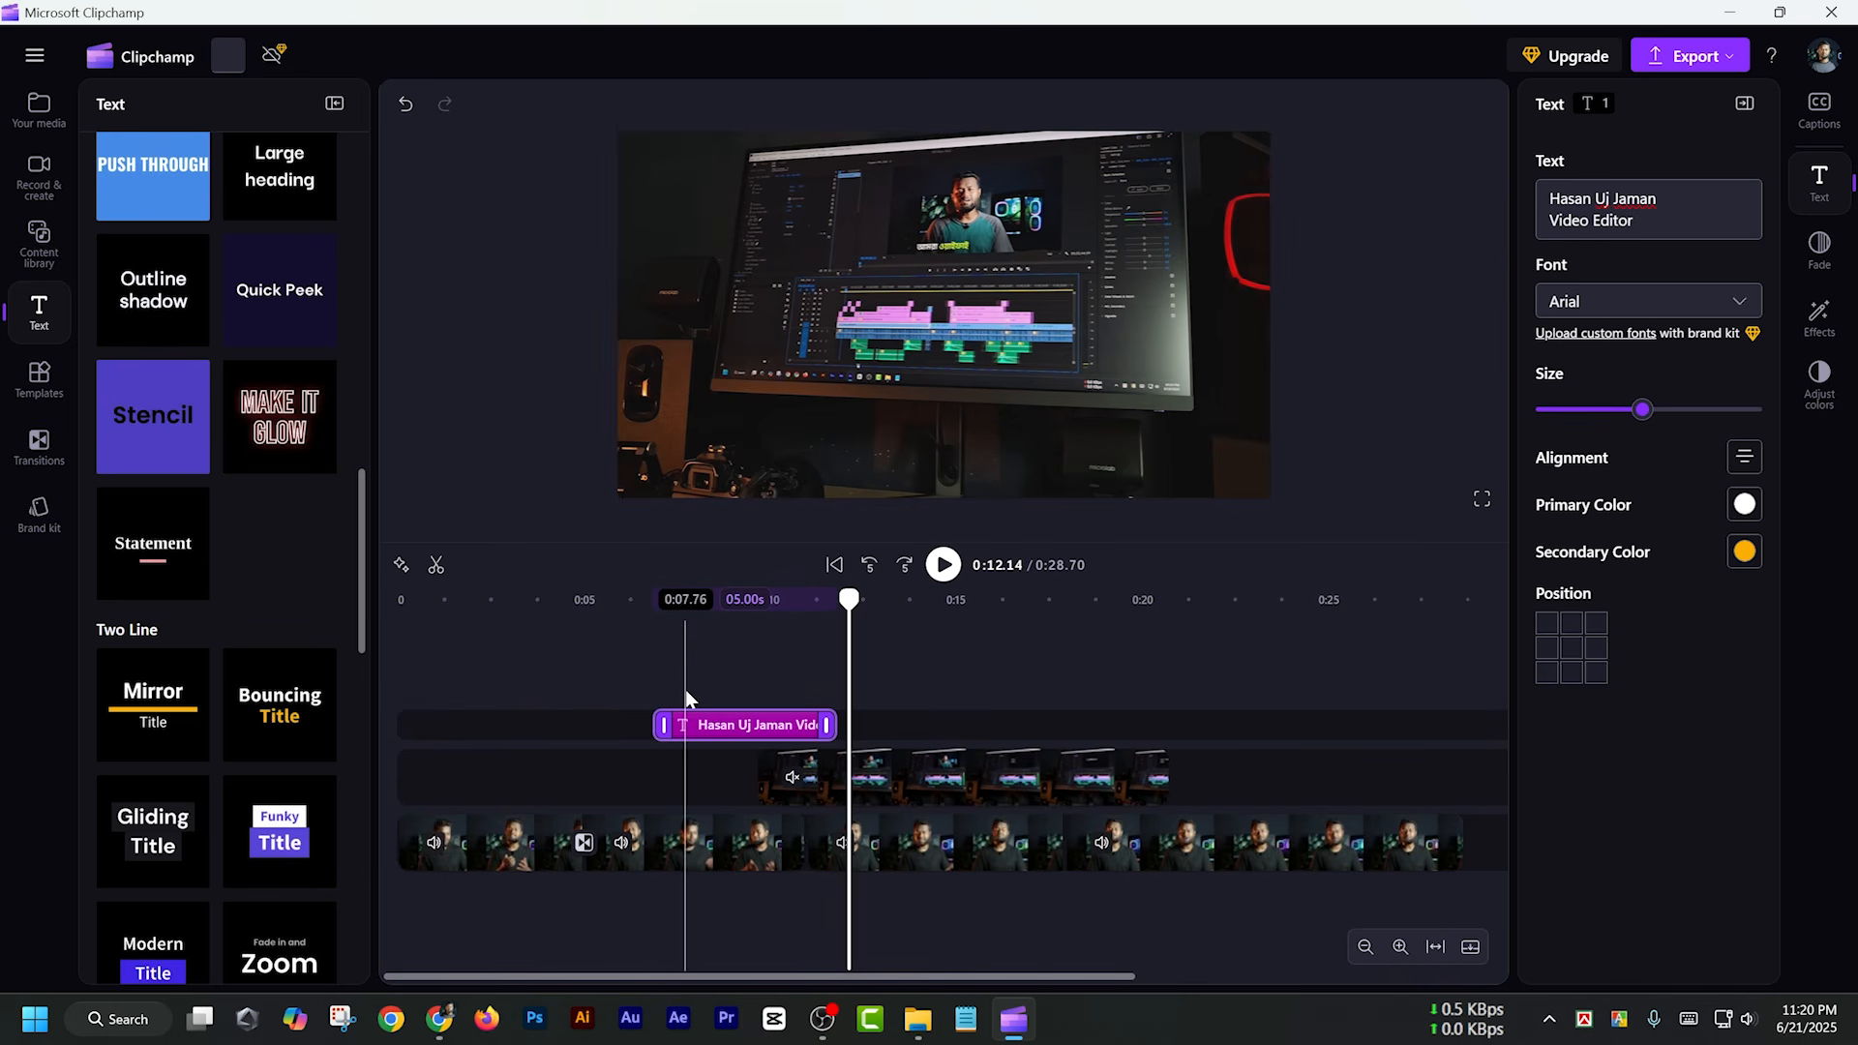
# Add a plain text clip on a new track above the title, starting just after the beginning of the video
pyautogui.scroll(6, 223, 556)
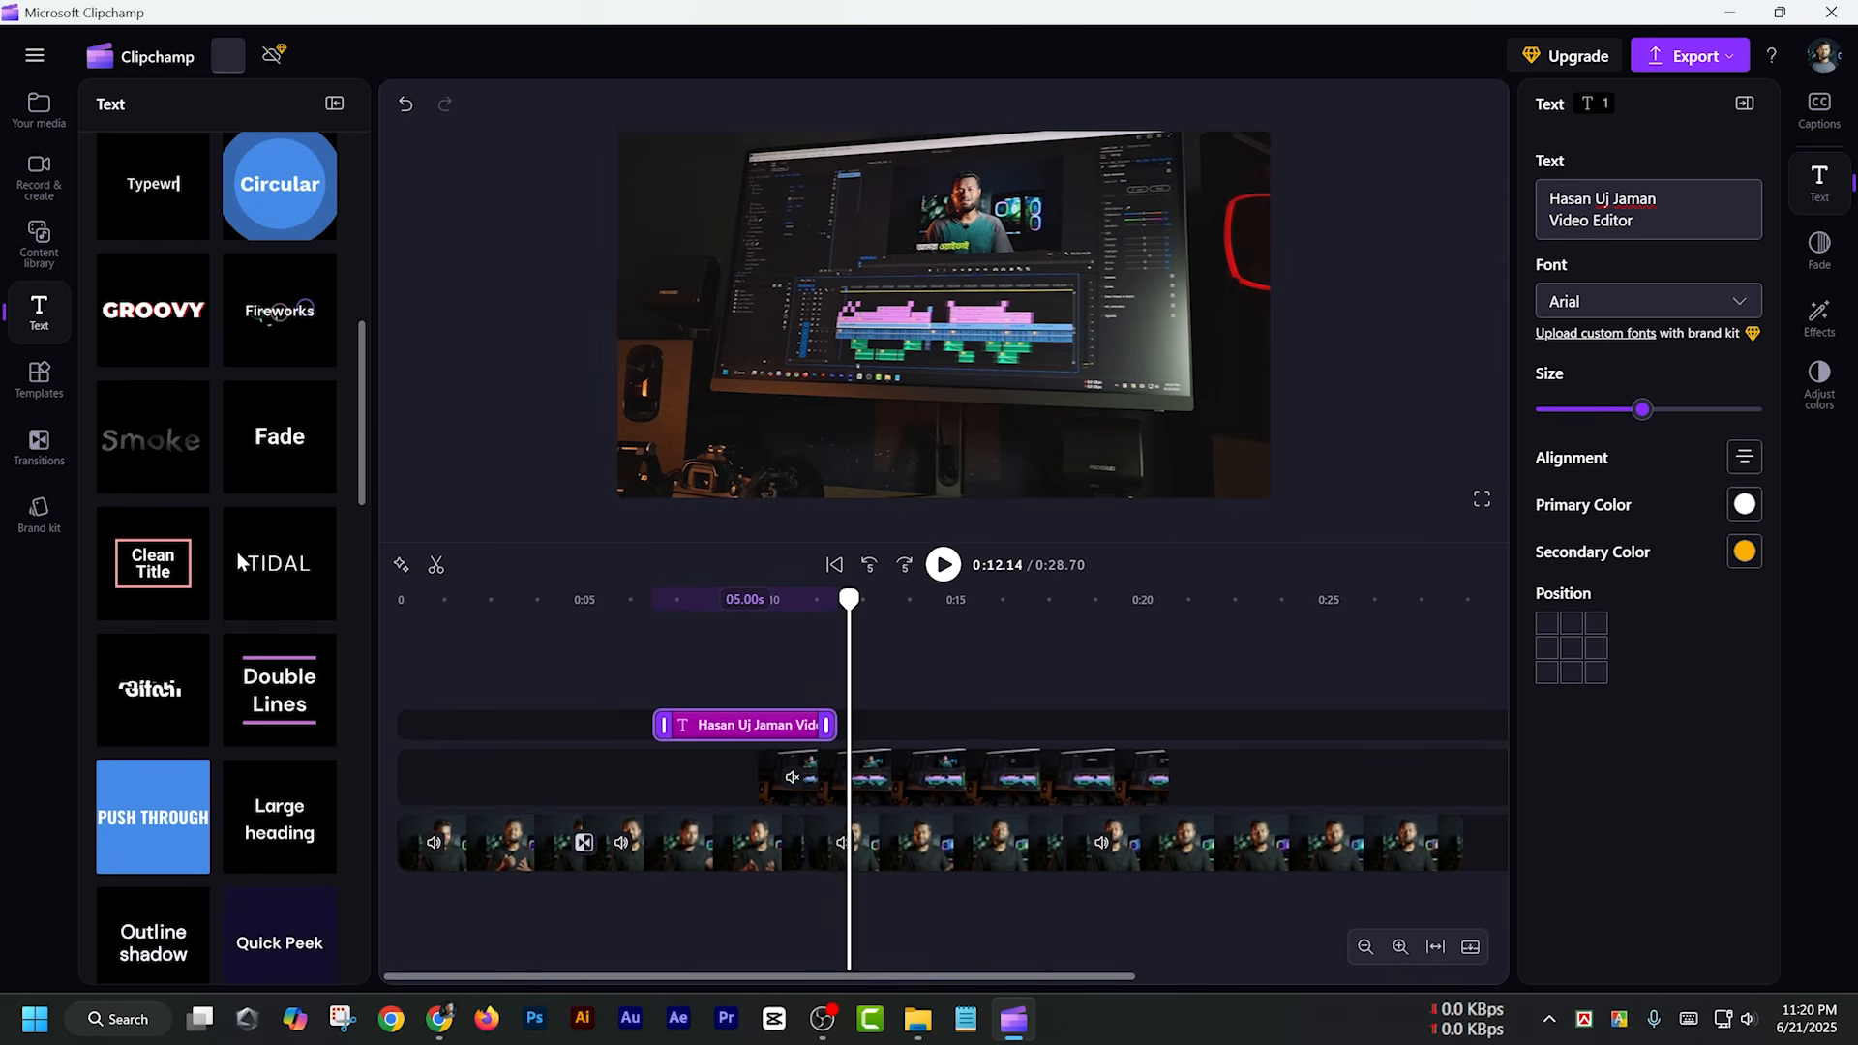
pyautogui.scroll(7, 244, 559)
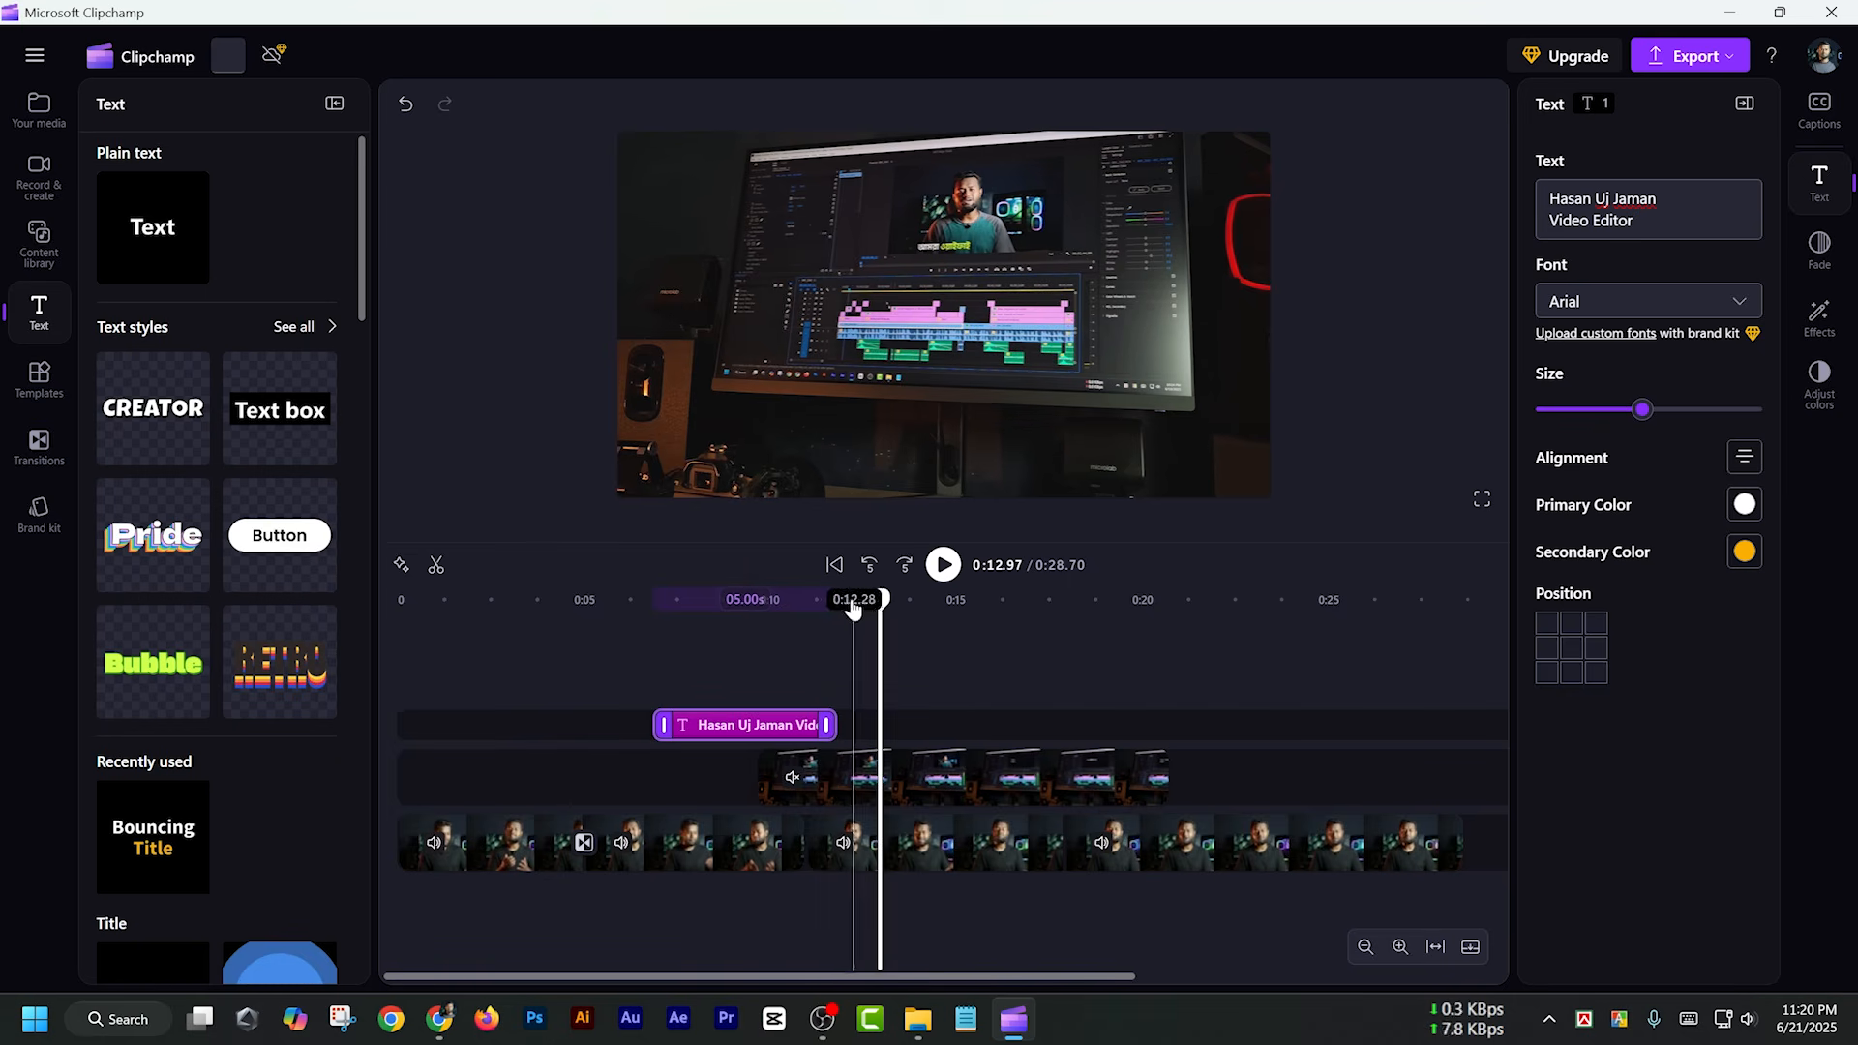
pyautogui.click(574, 600)
pyautogui.click(456, 600)
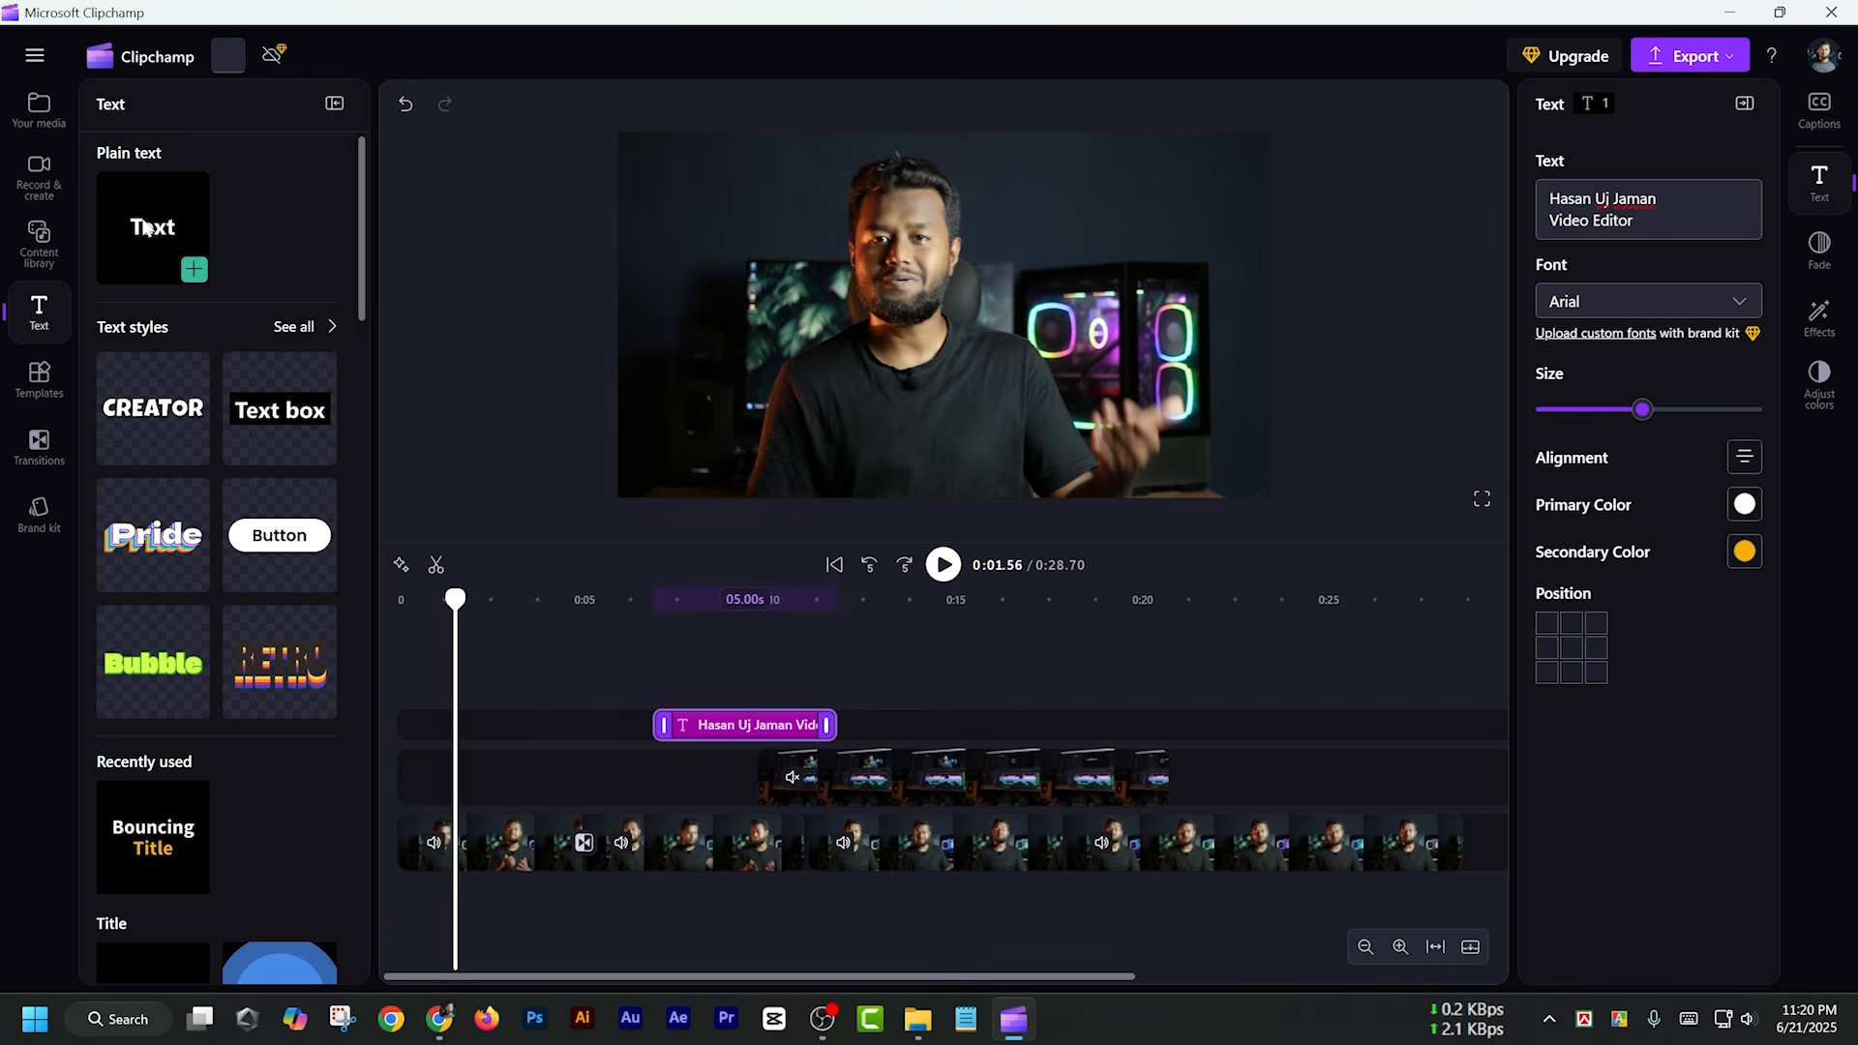
pyautogui.moveTo(141, 225); pyautogui.dragTo(479, 659)
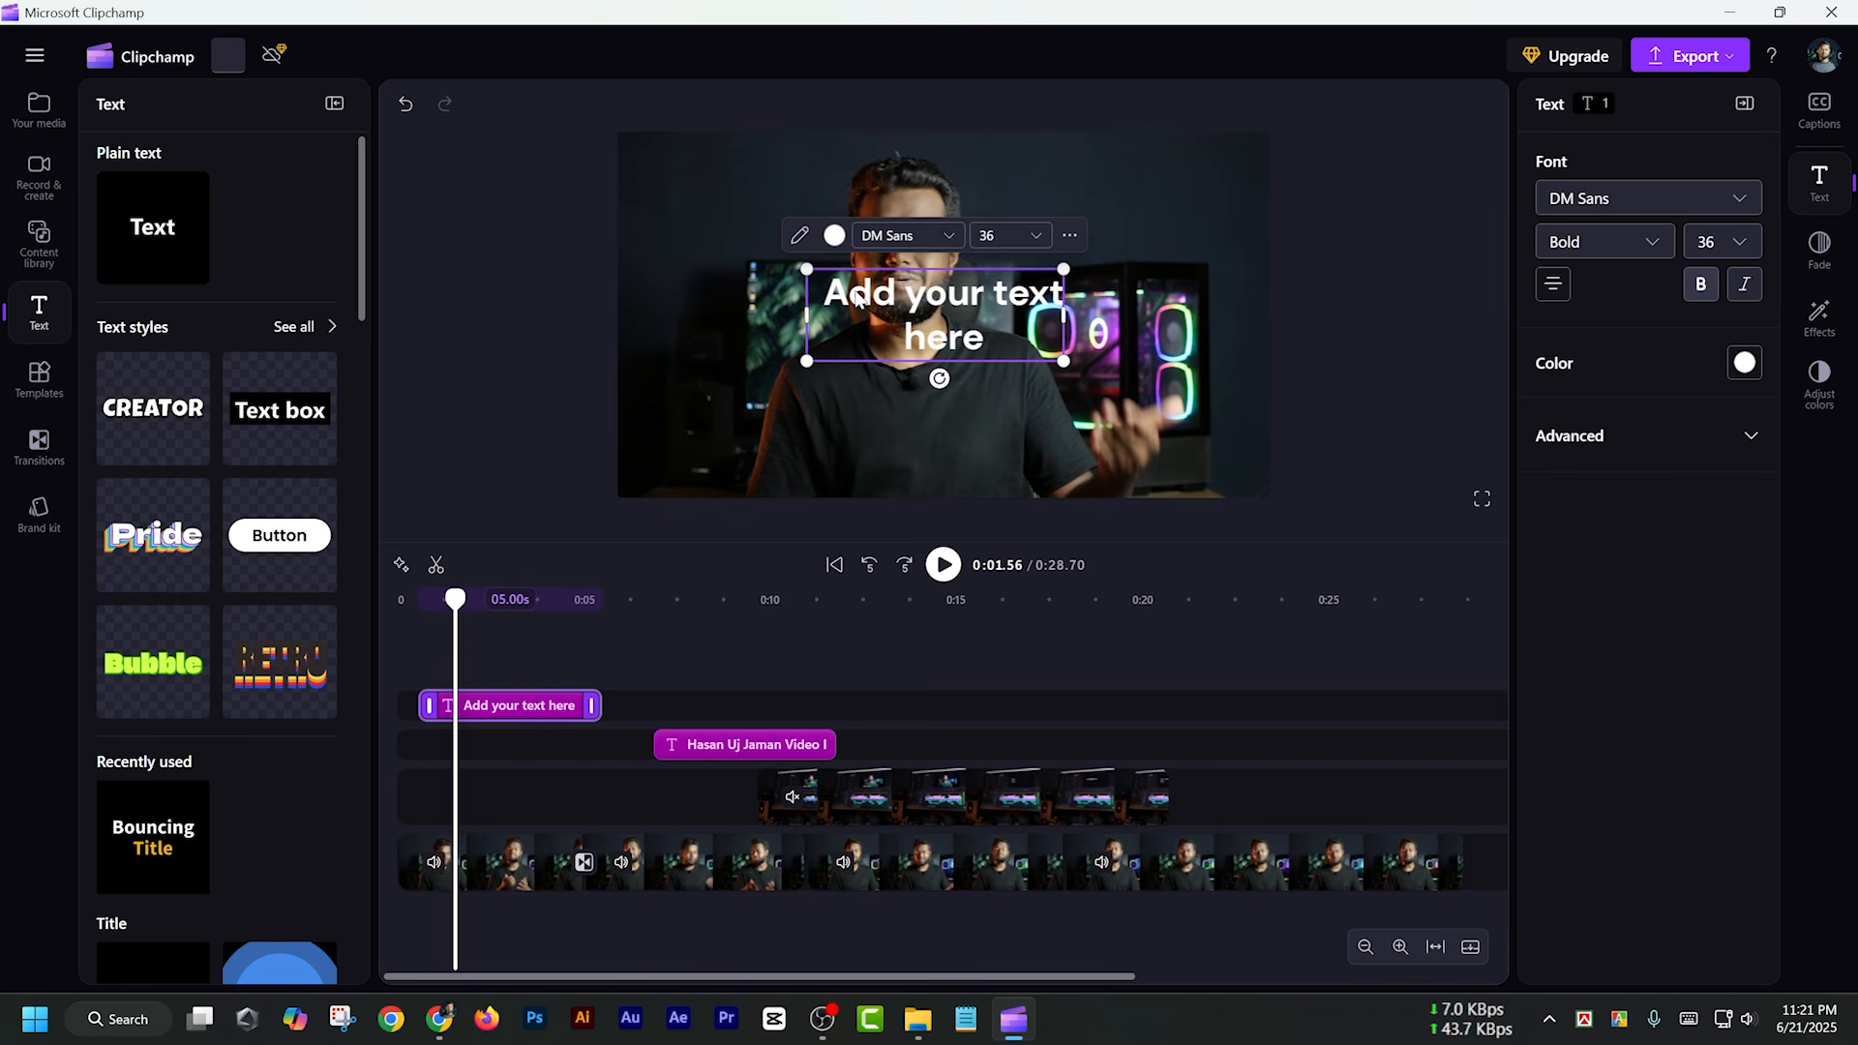
# Replace the plain text placeholder with "Video Editor" and preview it from the start of the video
pyautogui.doubleClick(856, 297)
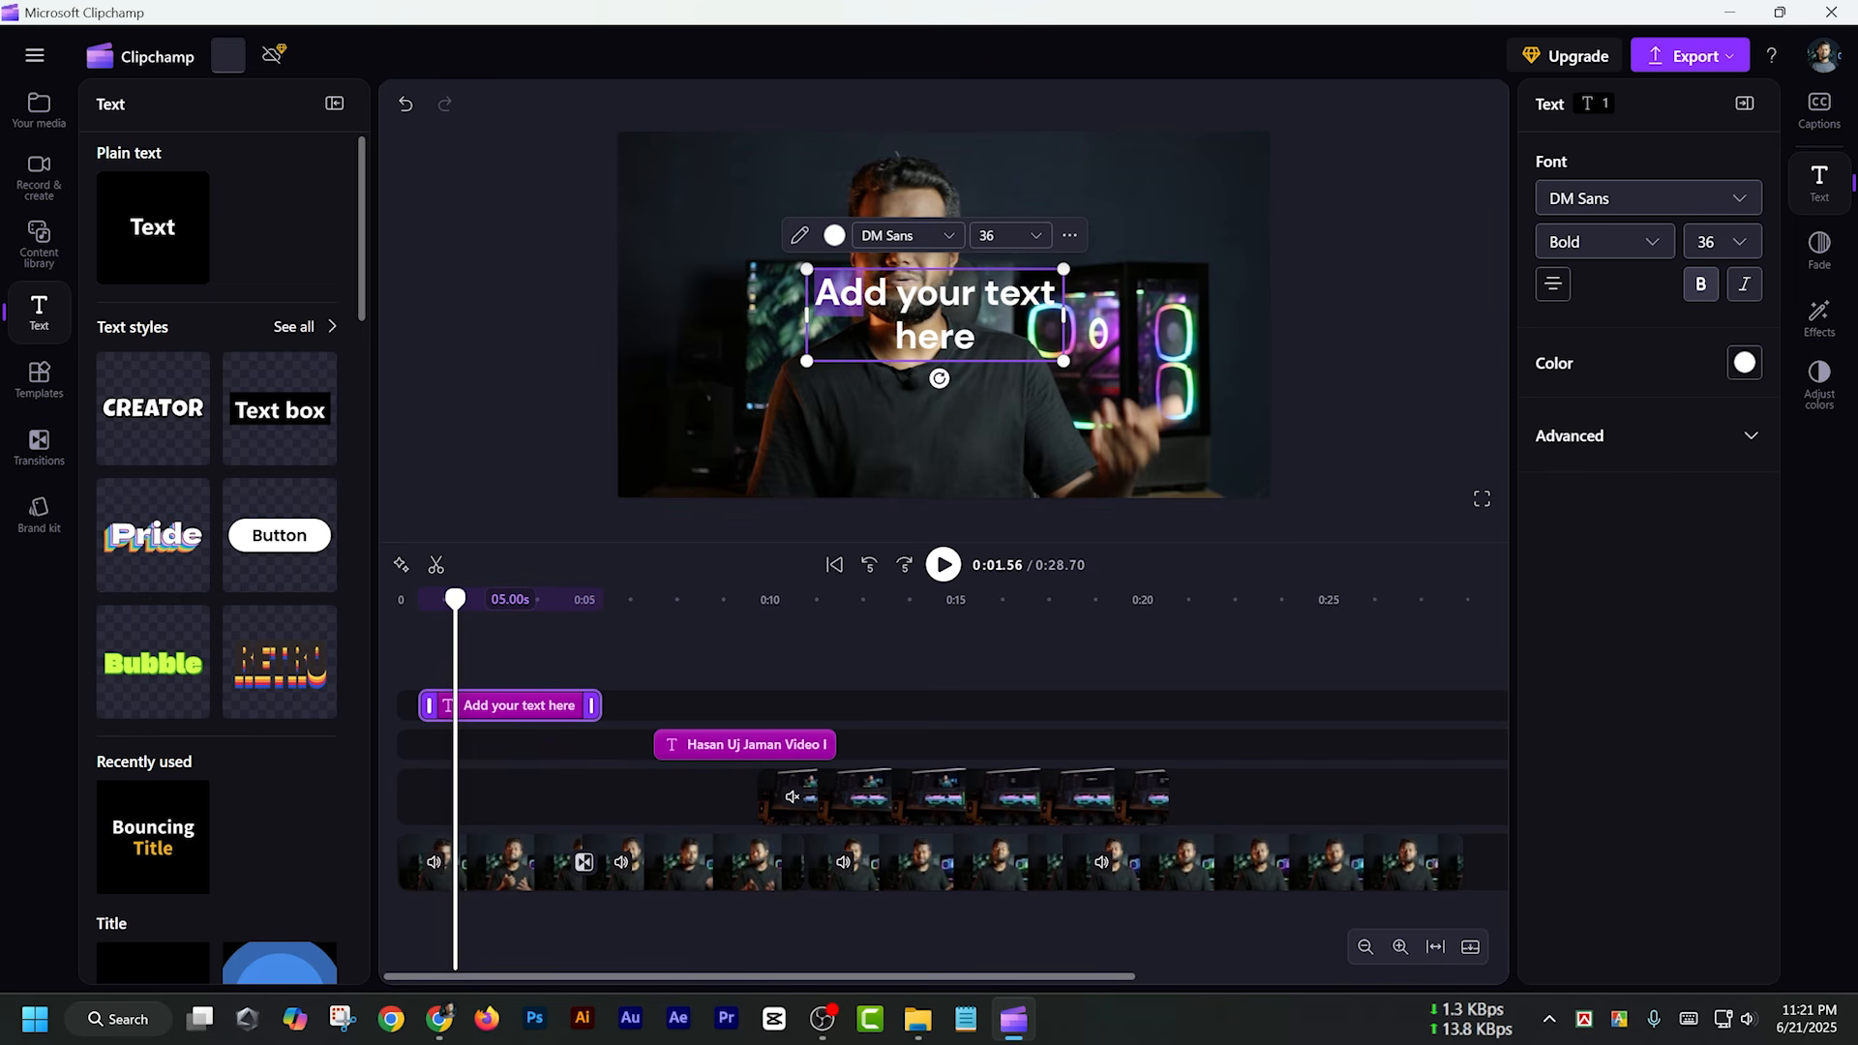
pyautogui.hotkey('ctrl', 'a')
pyautogui.write('Video Edit')
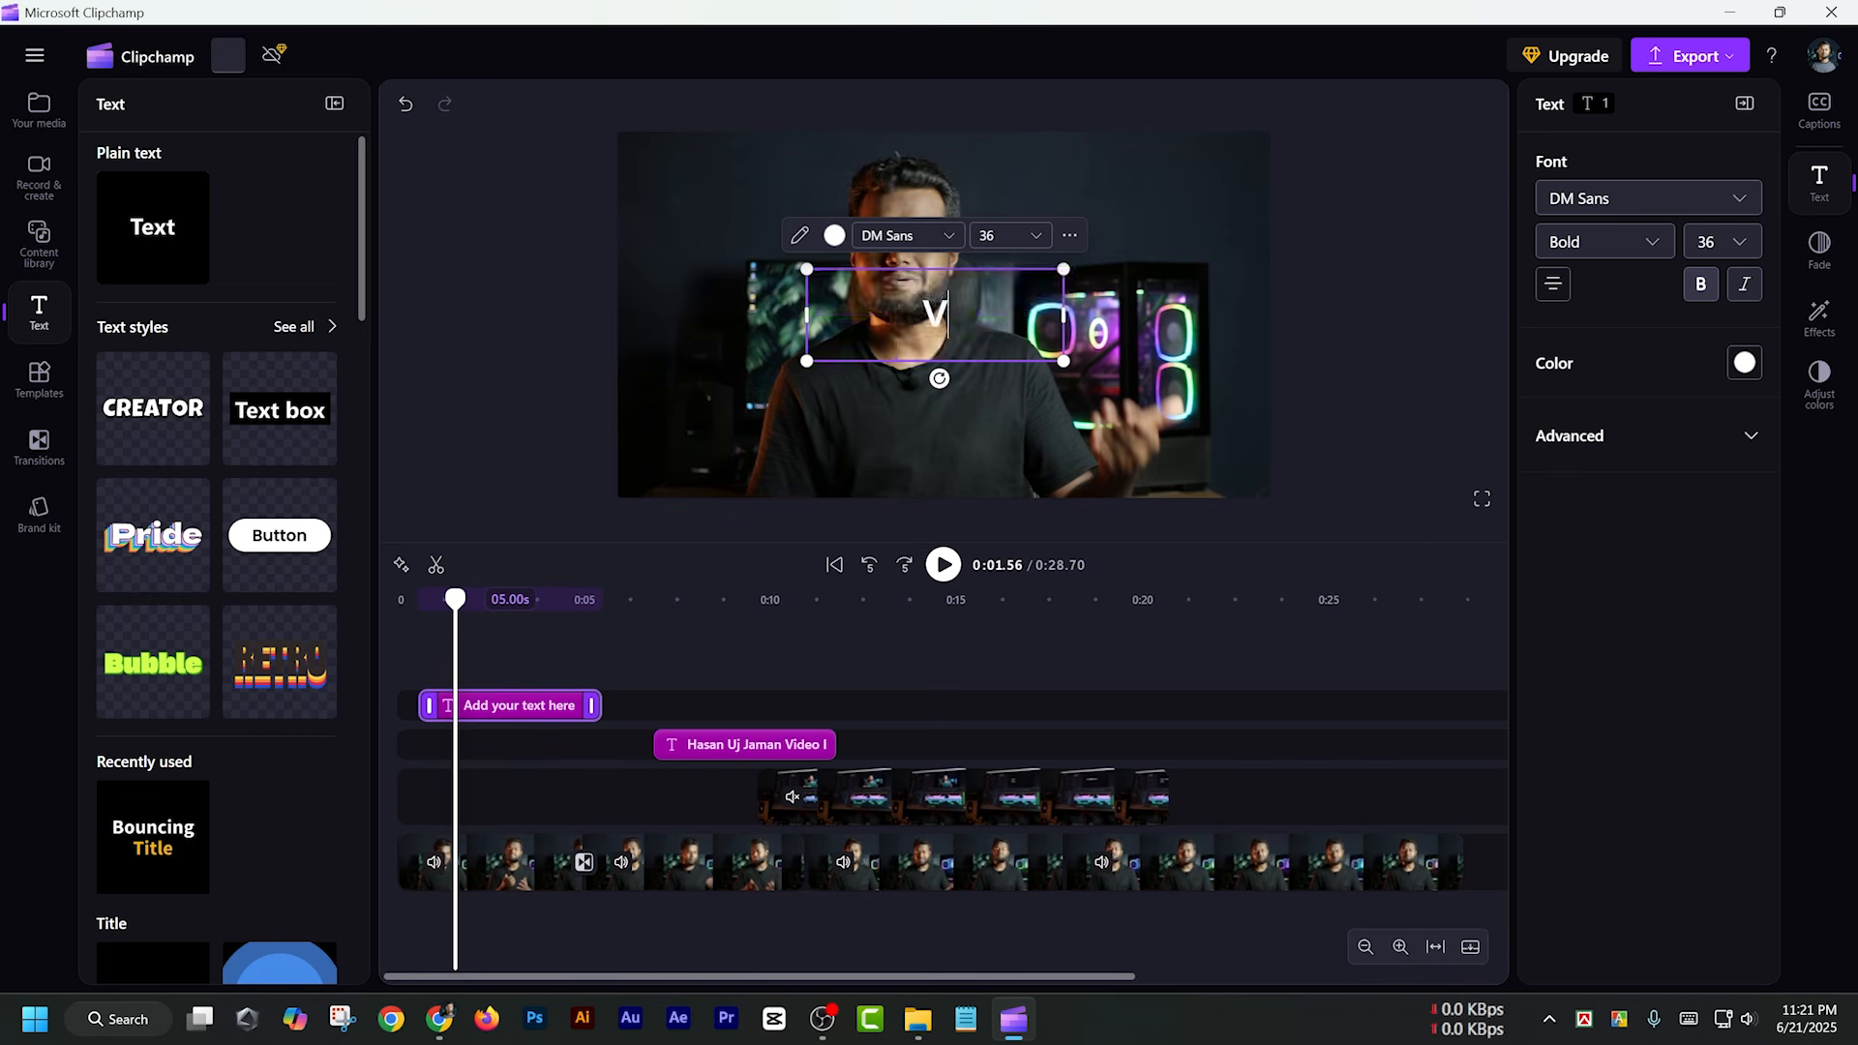
pyautogui.write('or')
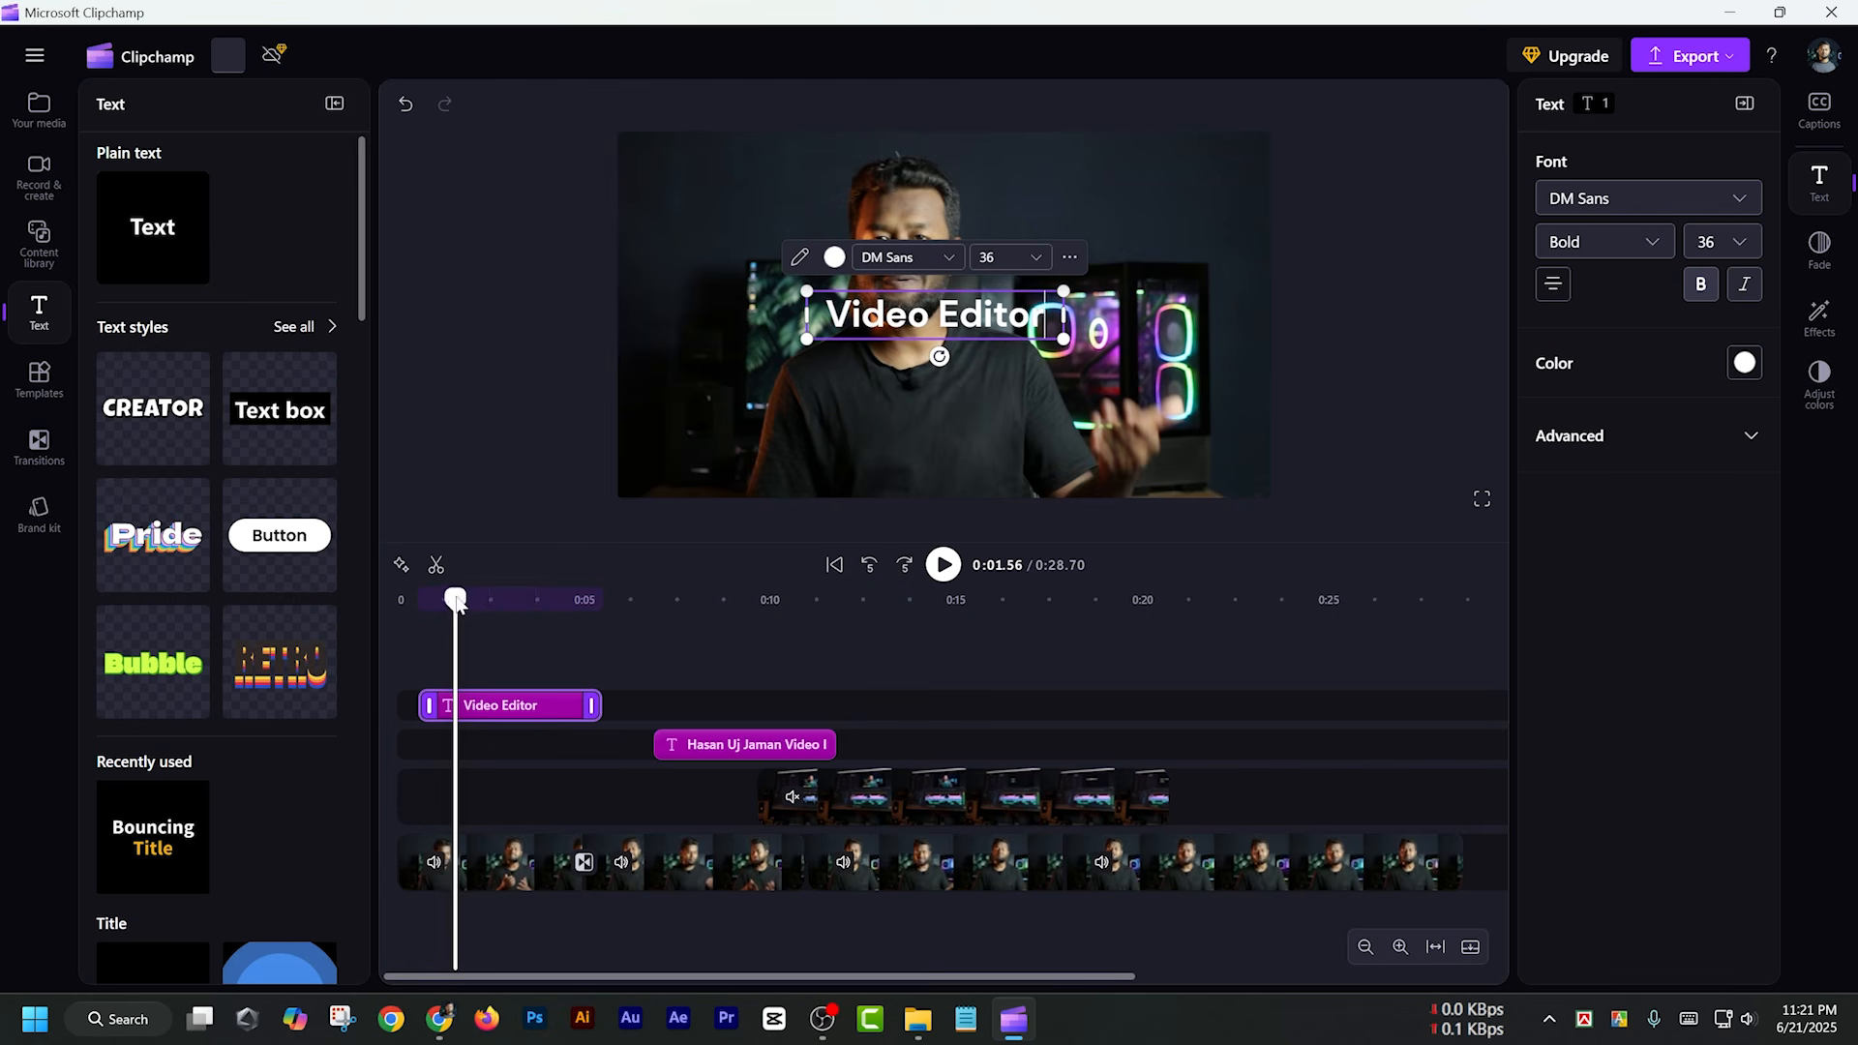
pyautogui.moveTo(457, 602); pyautogui.dragTo(352, 596)
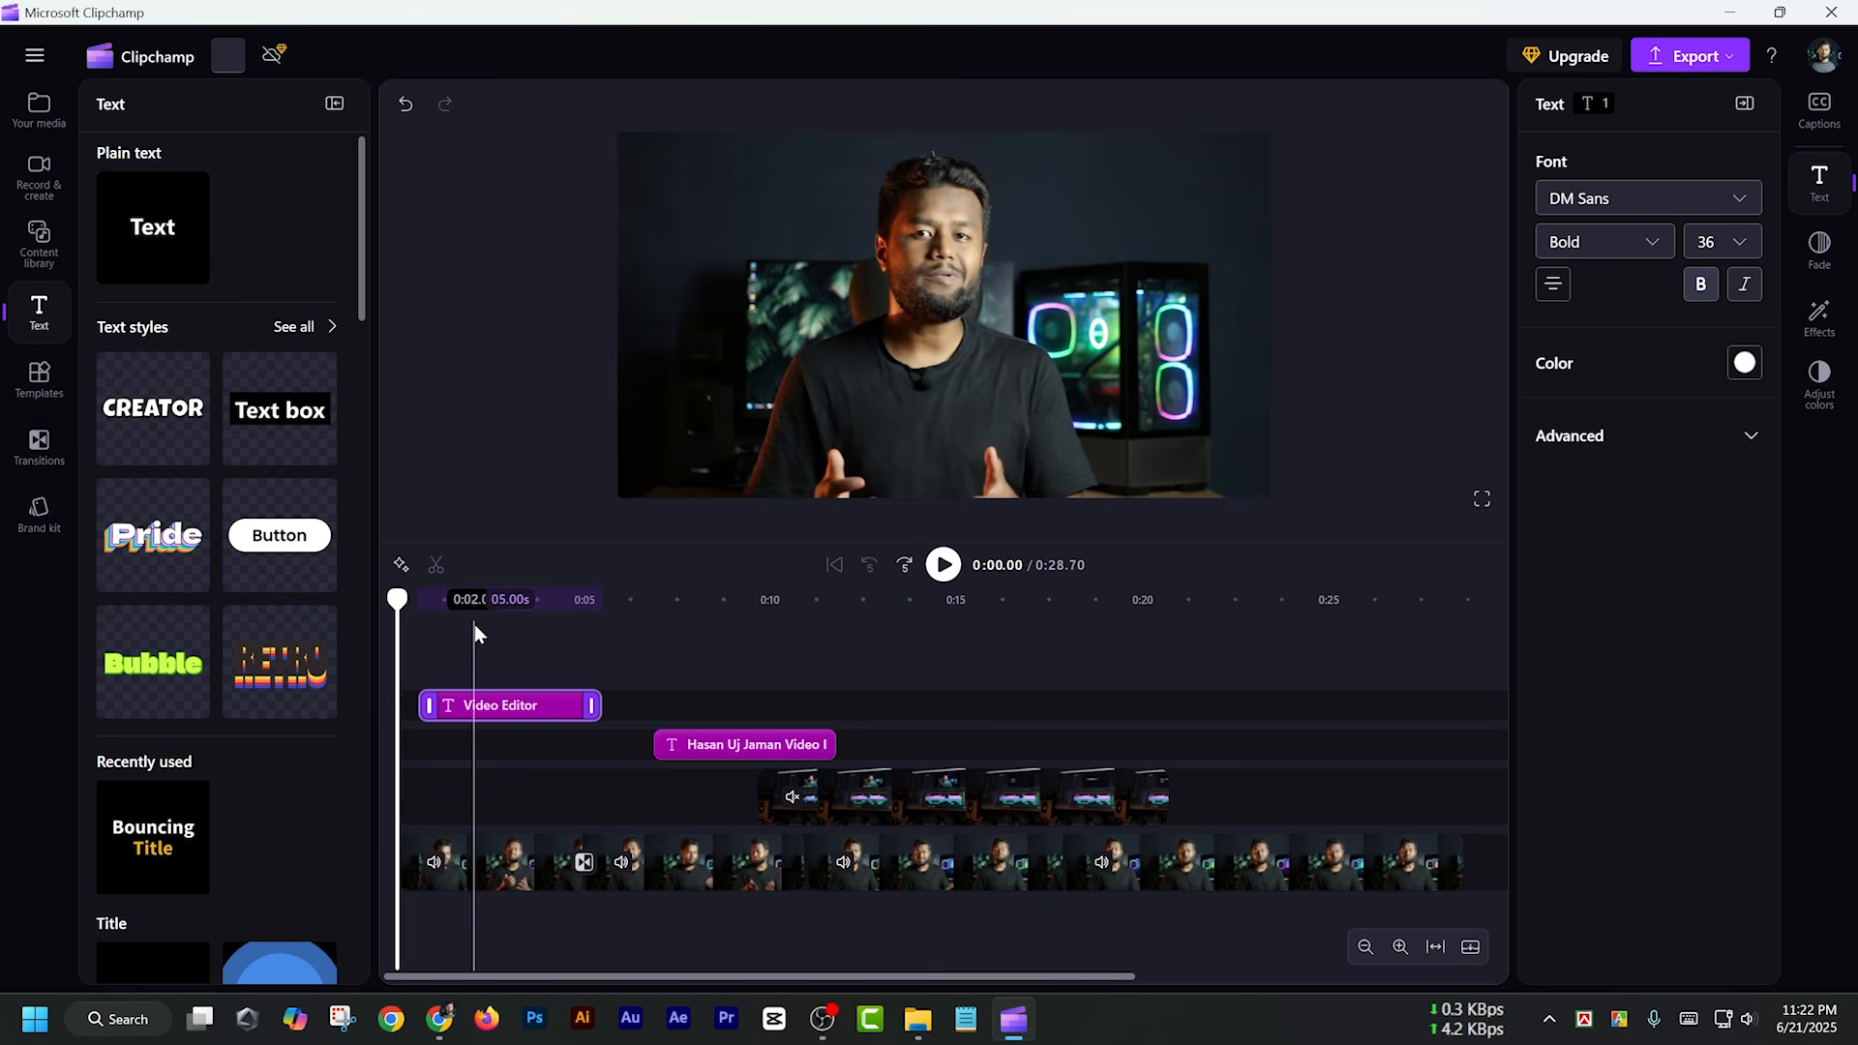
pyautogui.press('space')
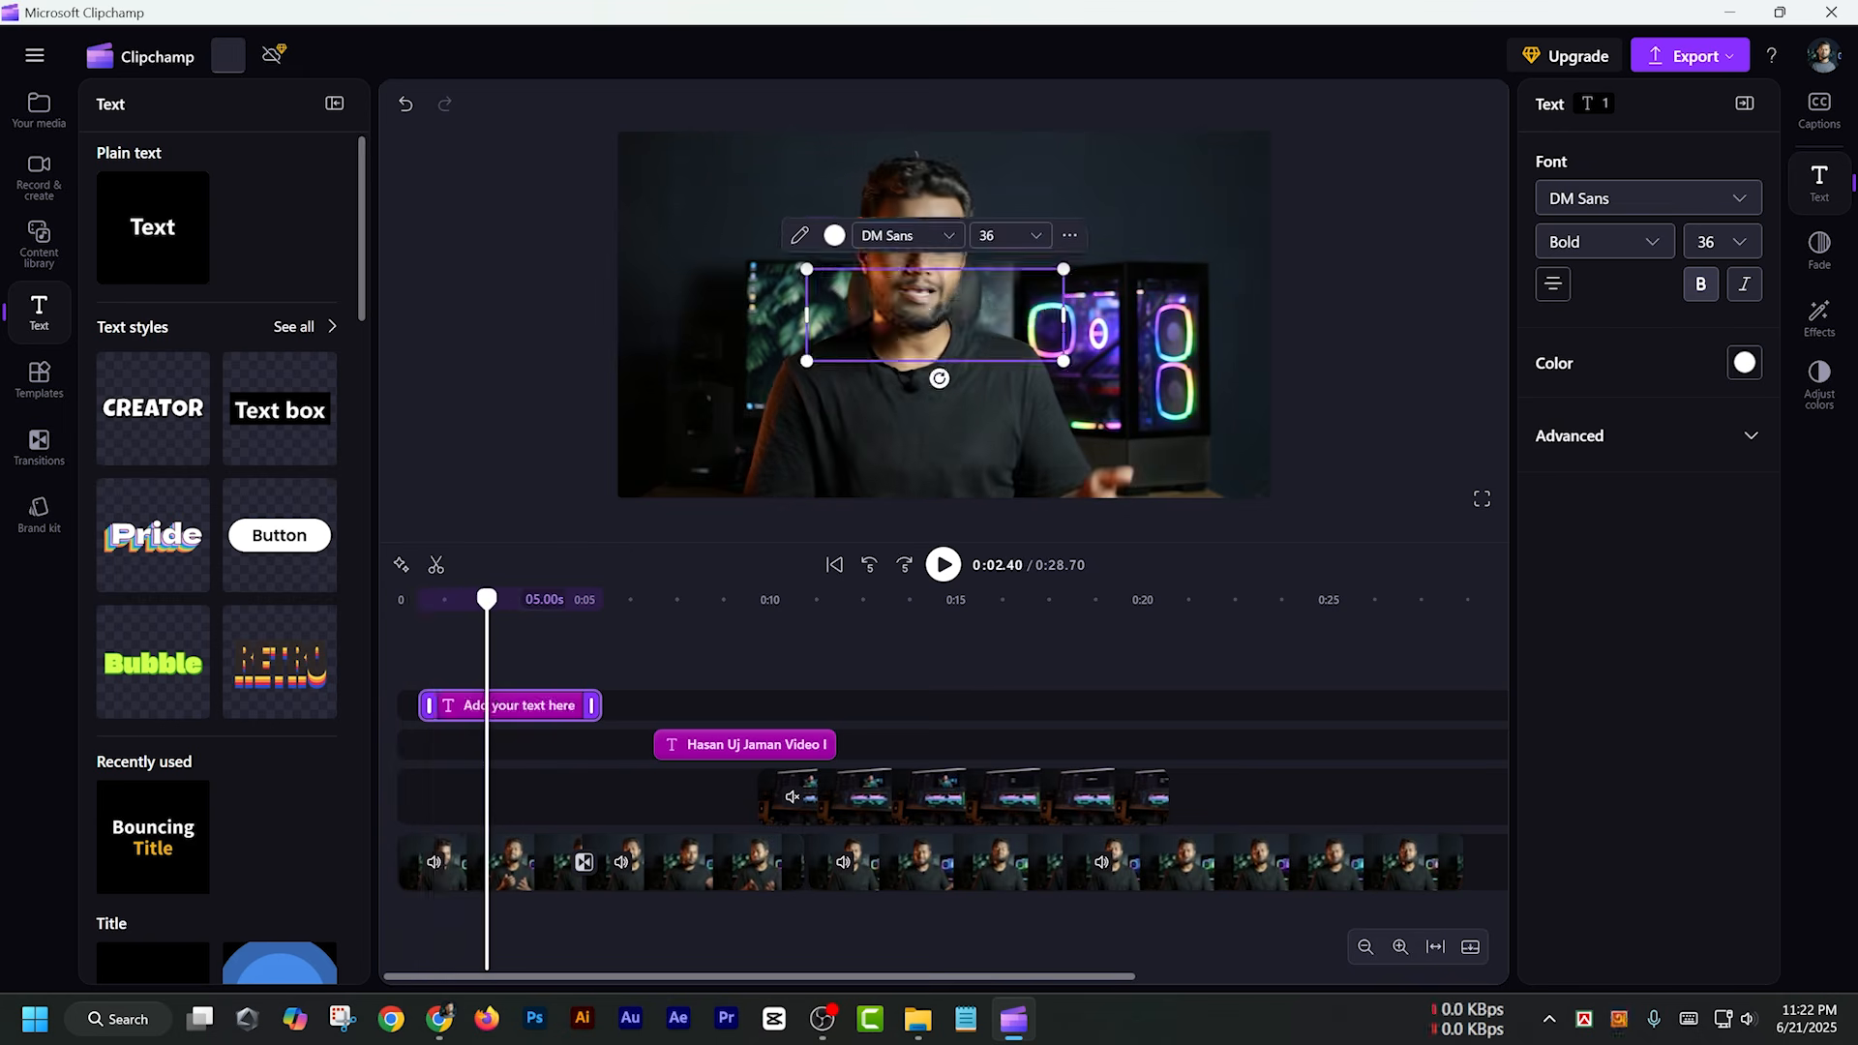
# Replace the text with "আপনারা কিভাবে ল্যাপটপ বা পিসি দিয়ে" and fit it on one line along the lower edge of the video frame
pyautogui.write('আপনারা কিভাবে ল্যাপটপ')
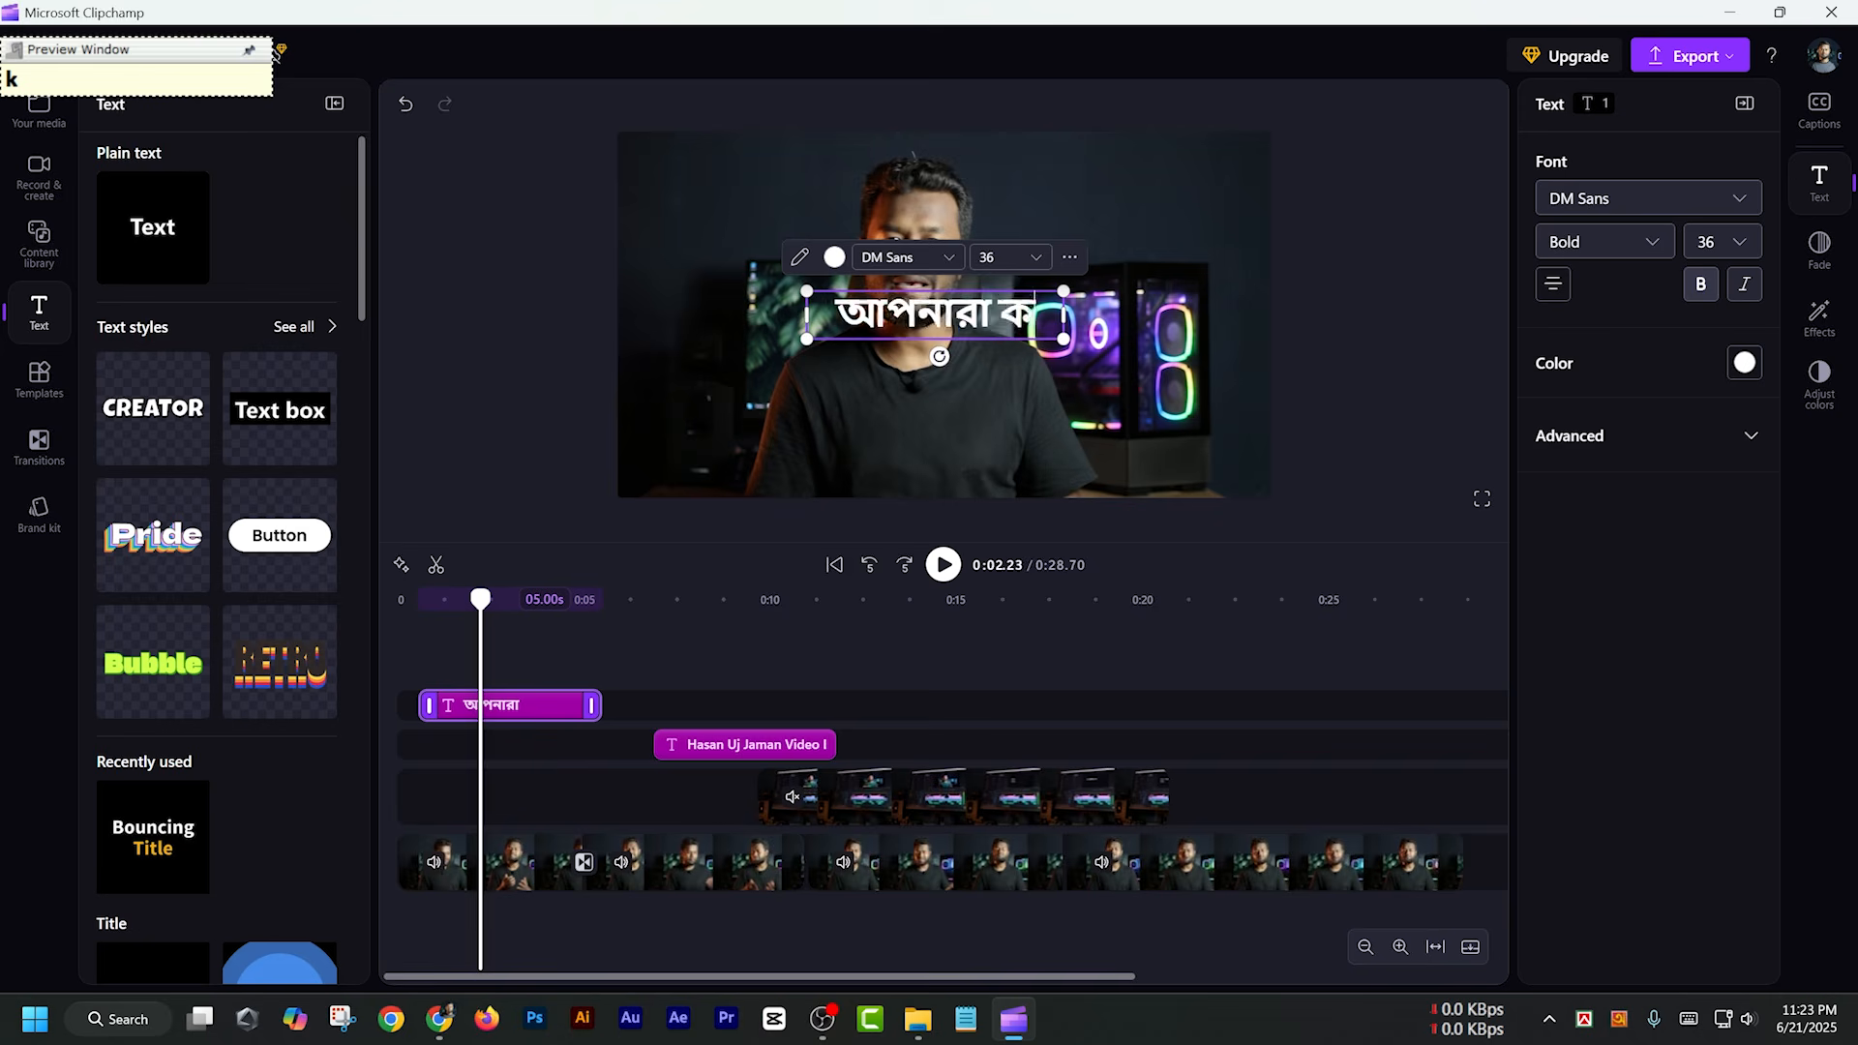
pyautogui.write(' বা পিসি দিয়ে')
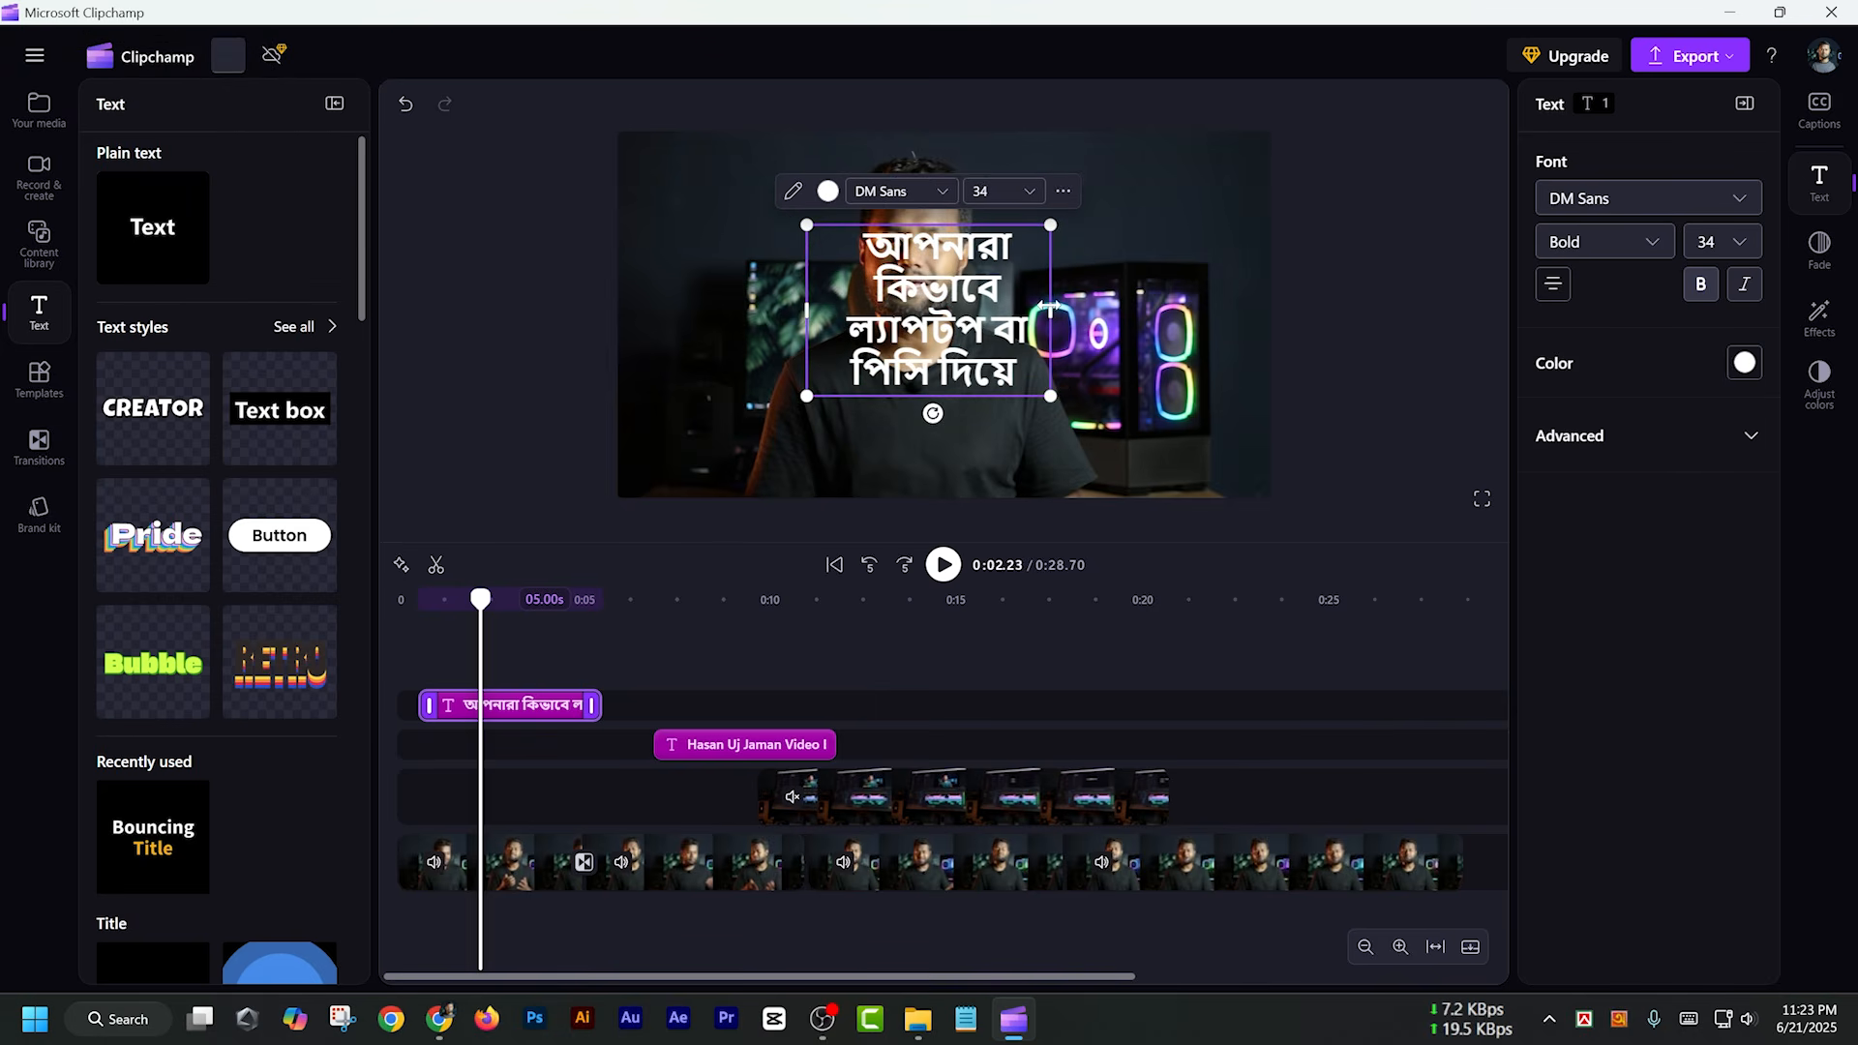
pyautogui.moveTo(1049, 308); pyautogui.dragTo(1526, 281)
pyautogui.moveTo(1031, 325); pyautogui.dragTo(832, 367)
pyautogui.moveTo(1326, 368); pyautogui.dragTo(1144, 350)
pyautogui.moveTo(922, 344); pyautogui.dragTo(983, 471)
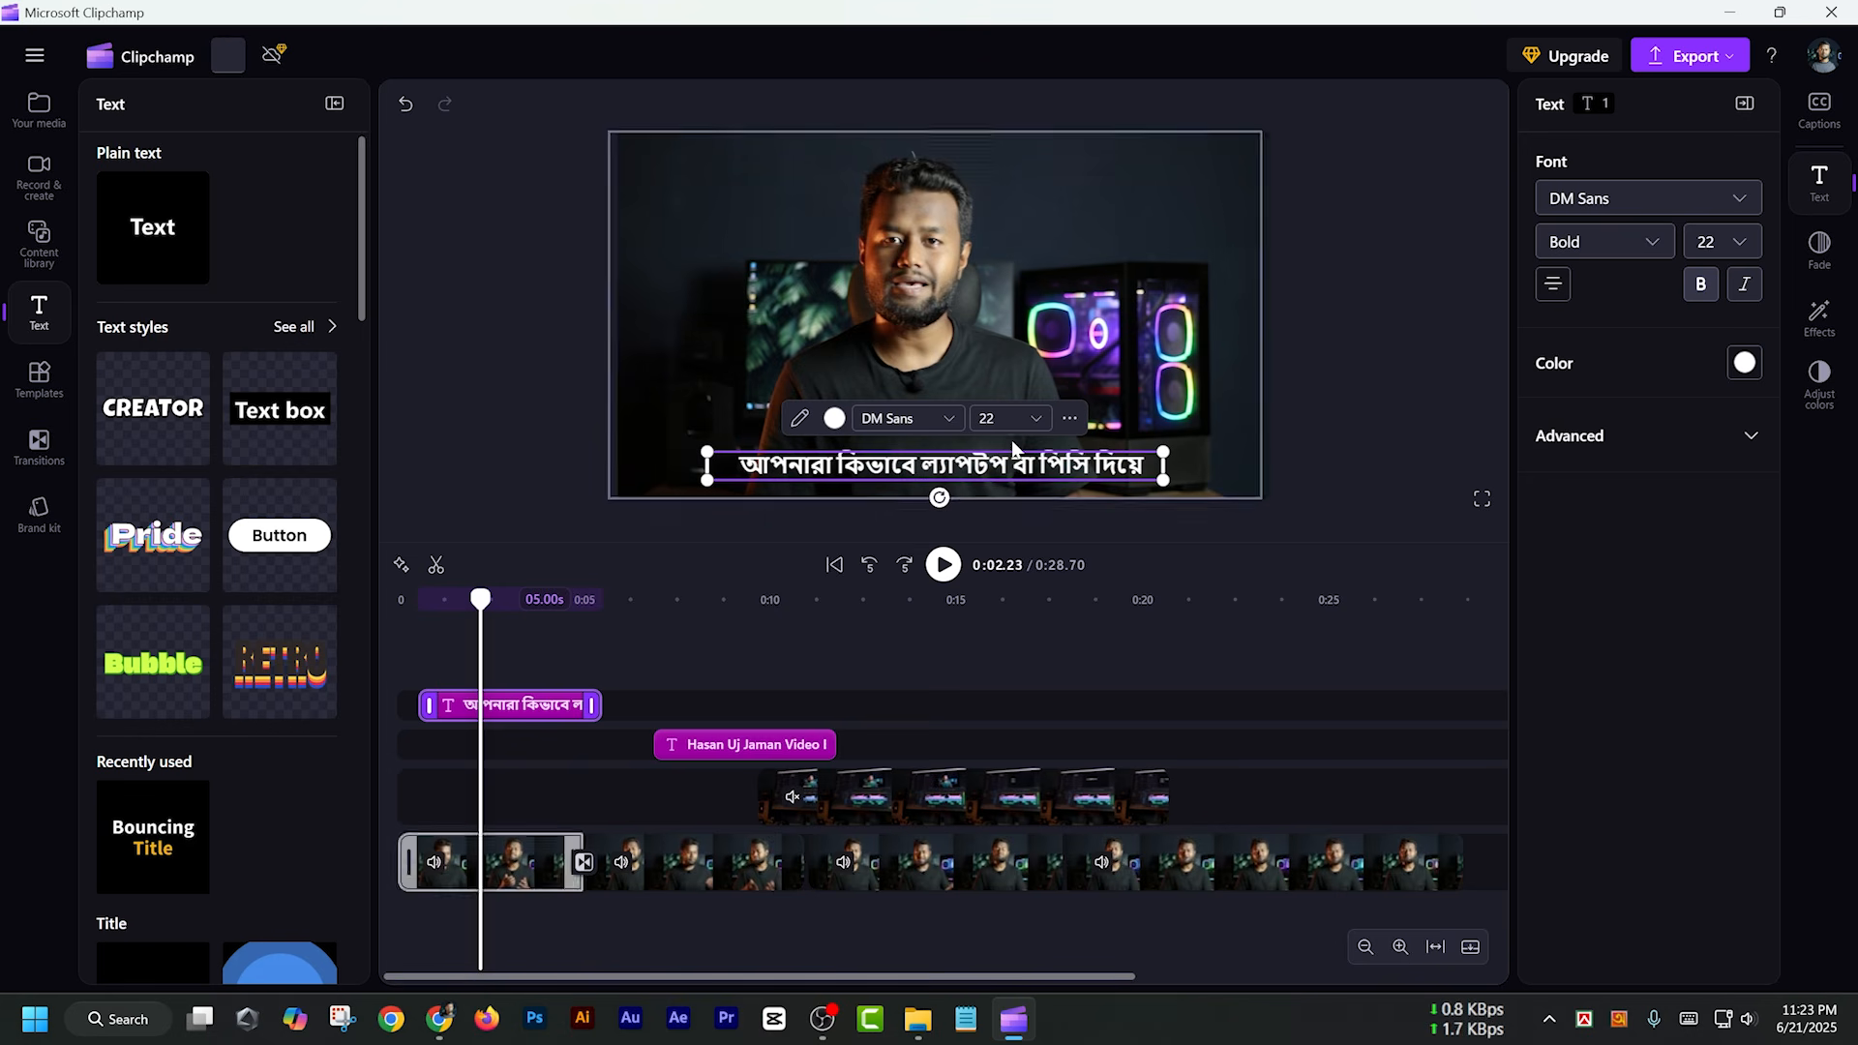
# Set the Bengali caption's font to Arial
pyautogui.click(1034, 419)
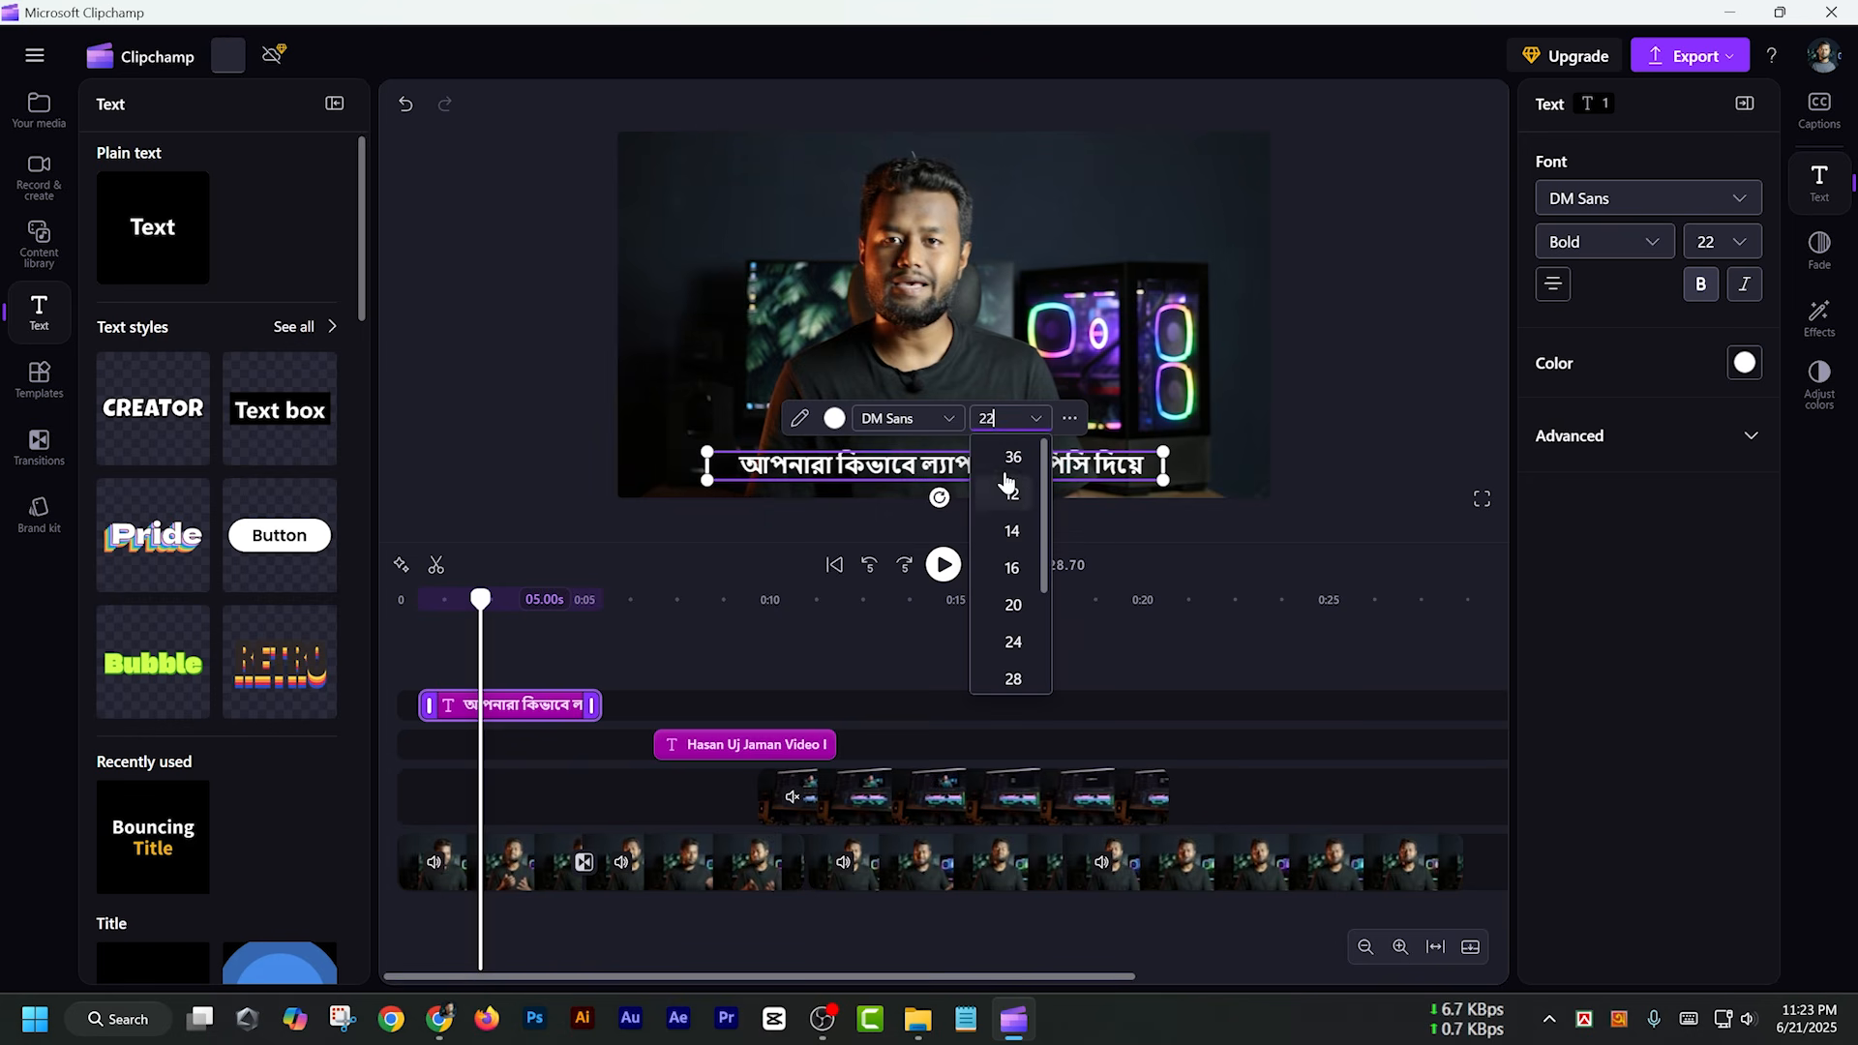
pyautogui.click(948, 420)
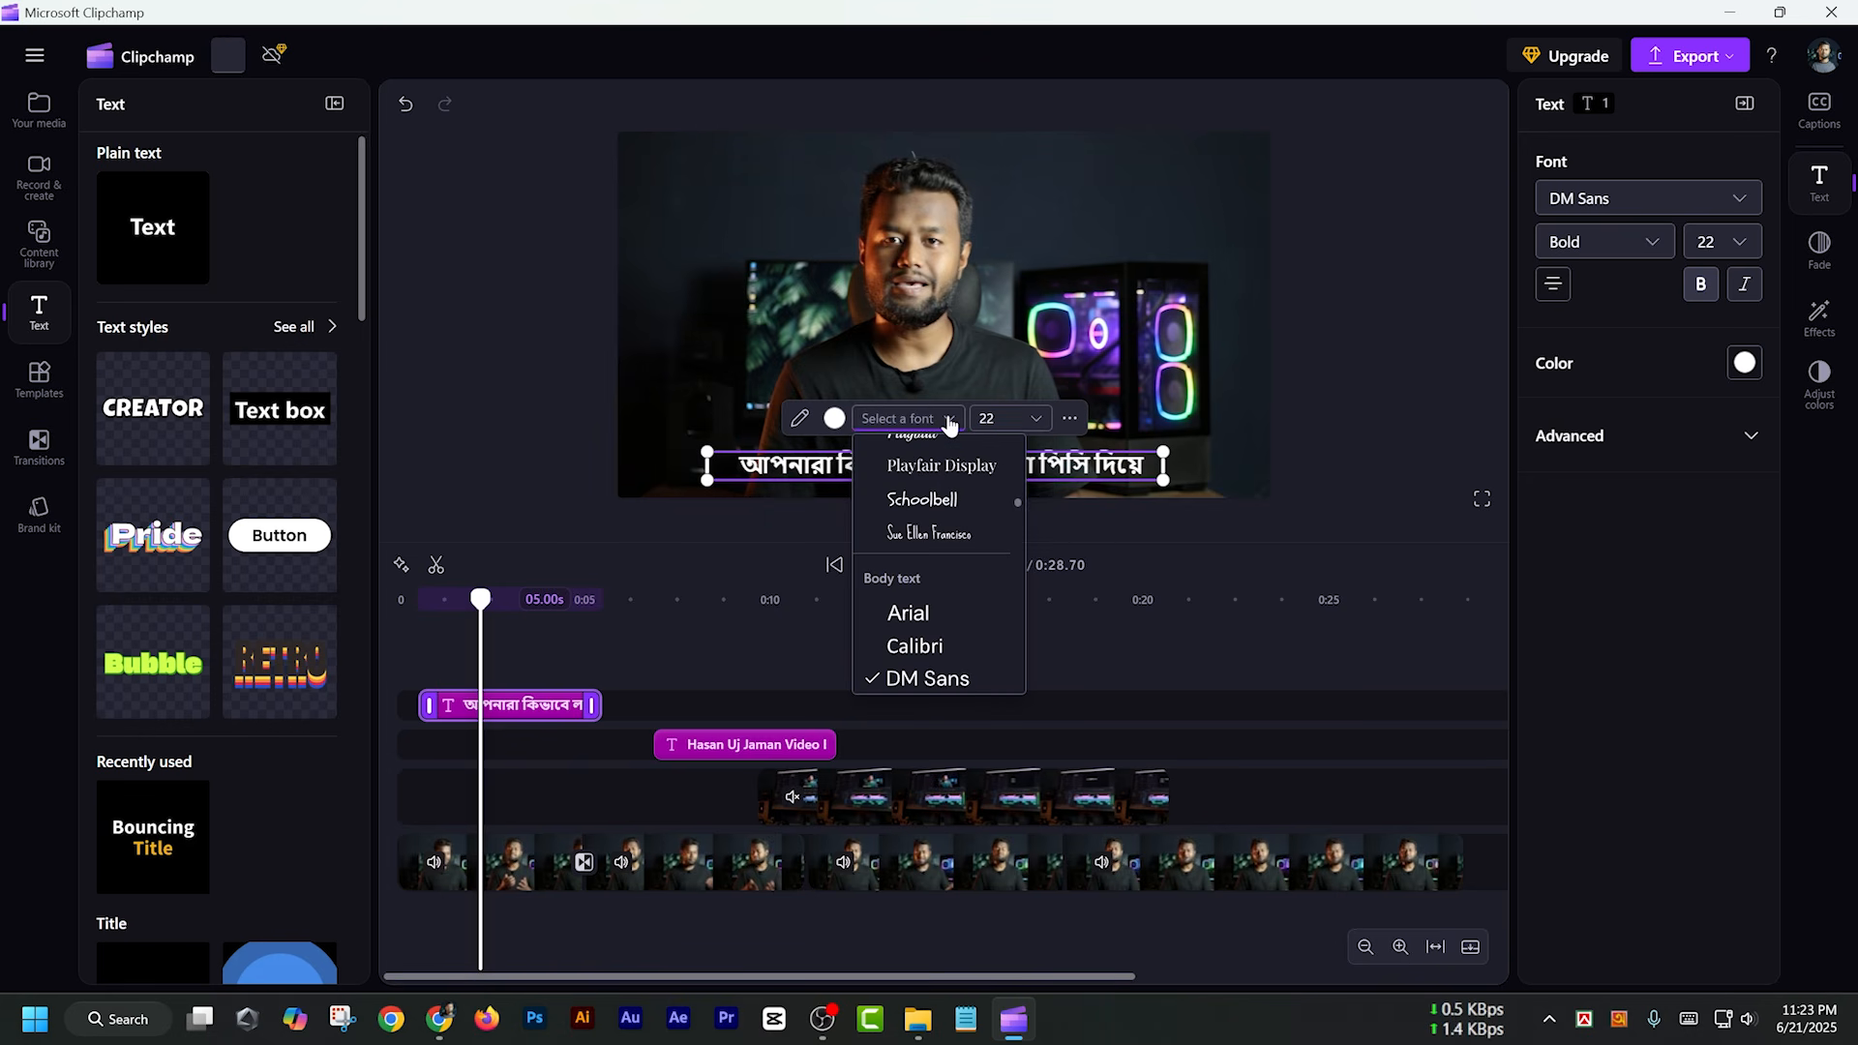
pyautogui.scroll(-5, 965, 577)
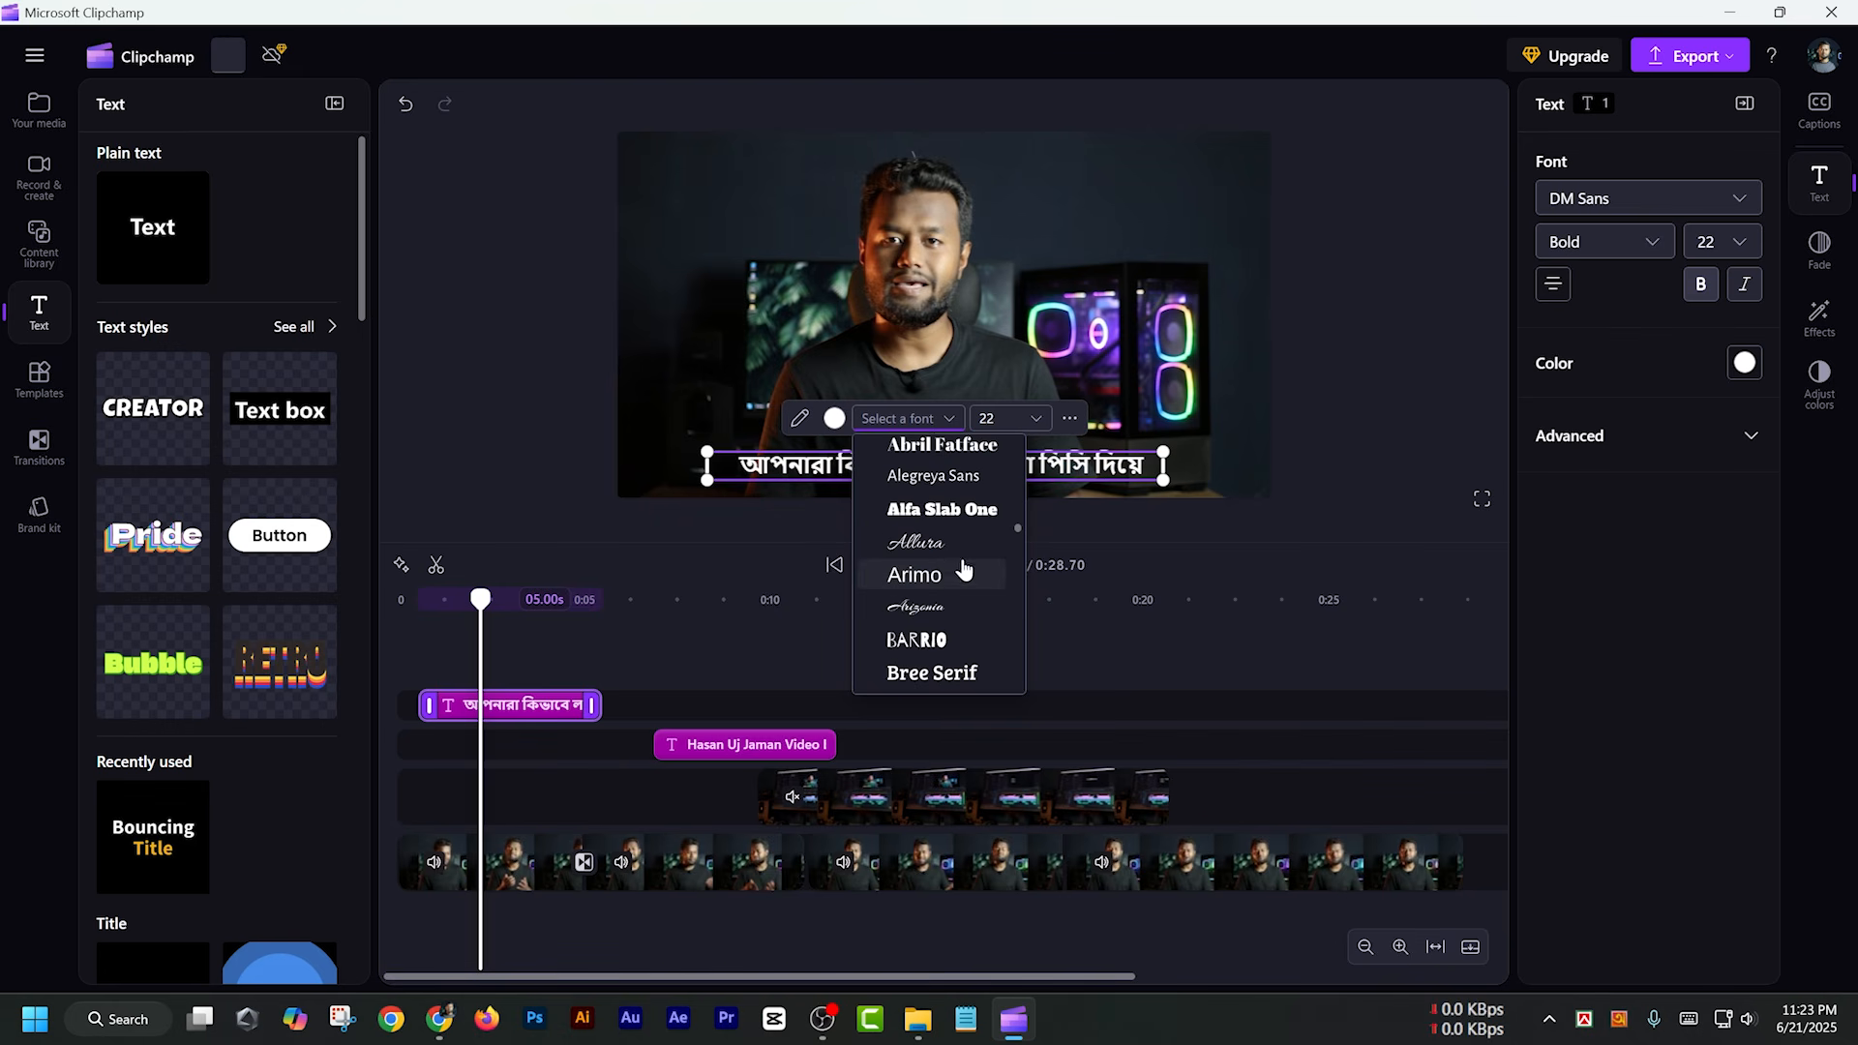
pyautogui.scroll(3, 948, 568)
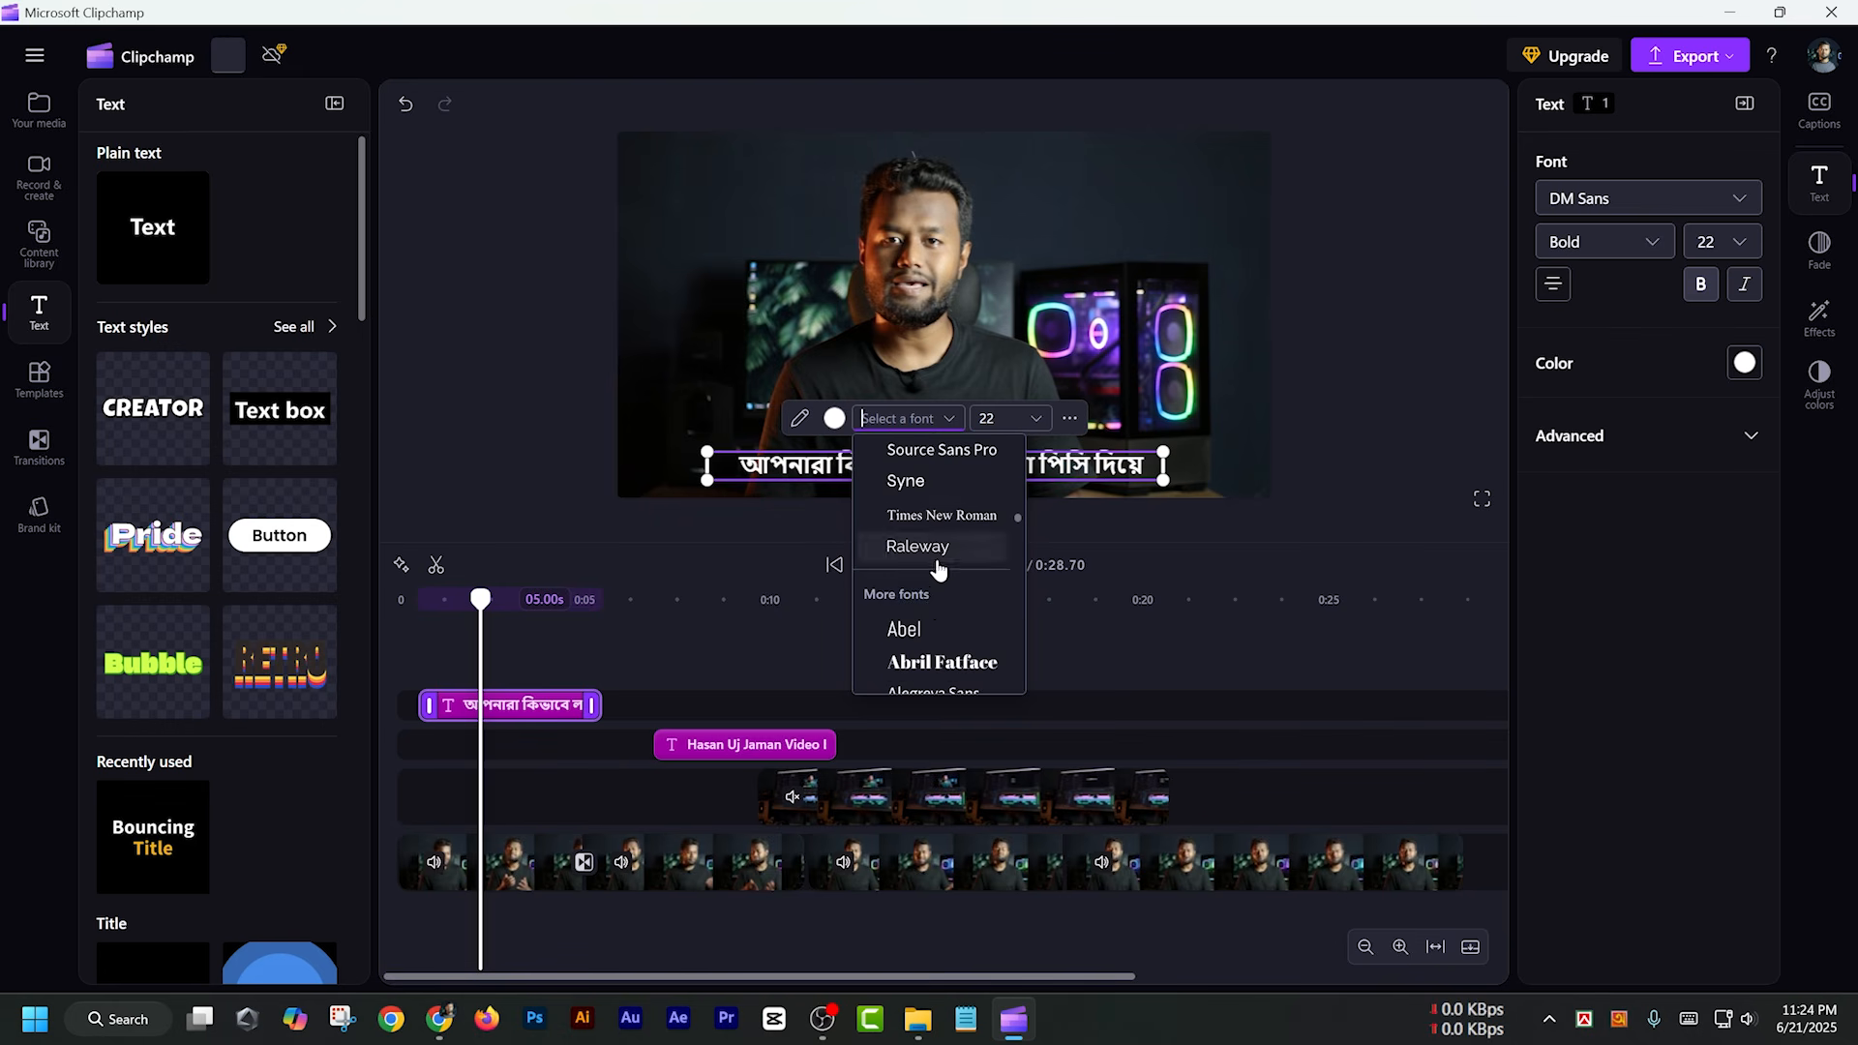
pyautogui.scroll(3, 902, 627)
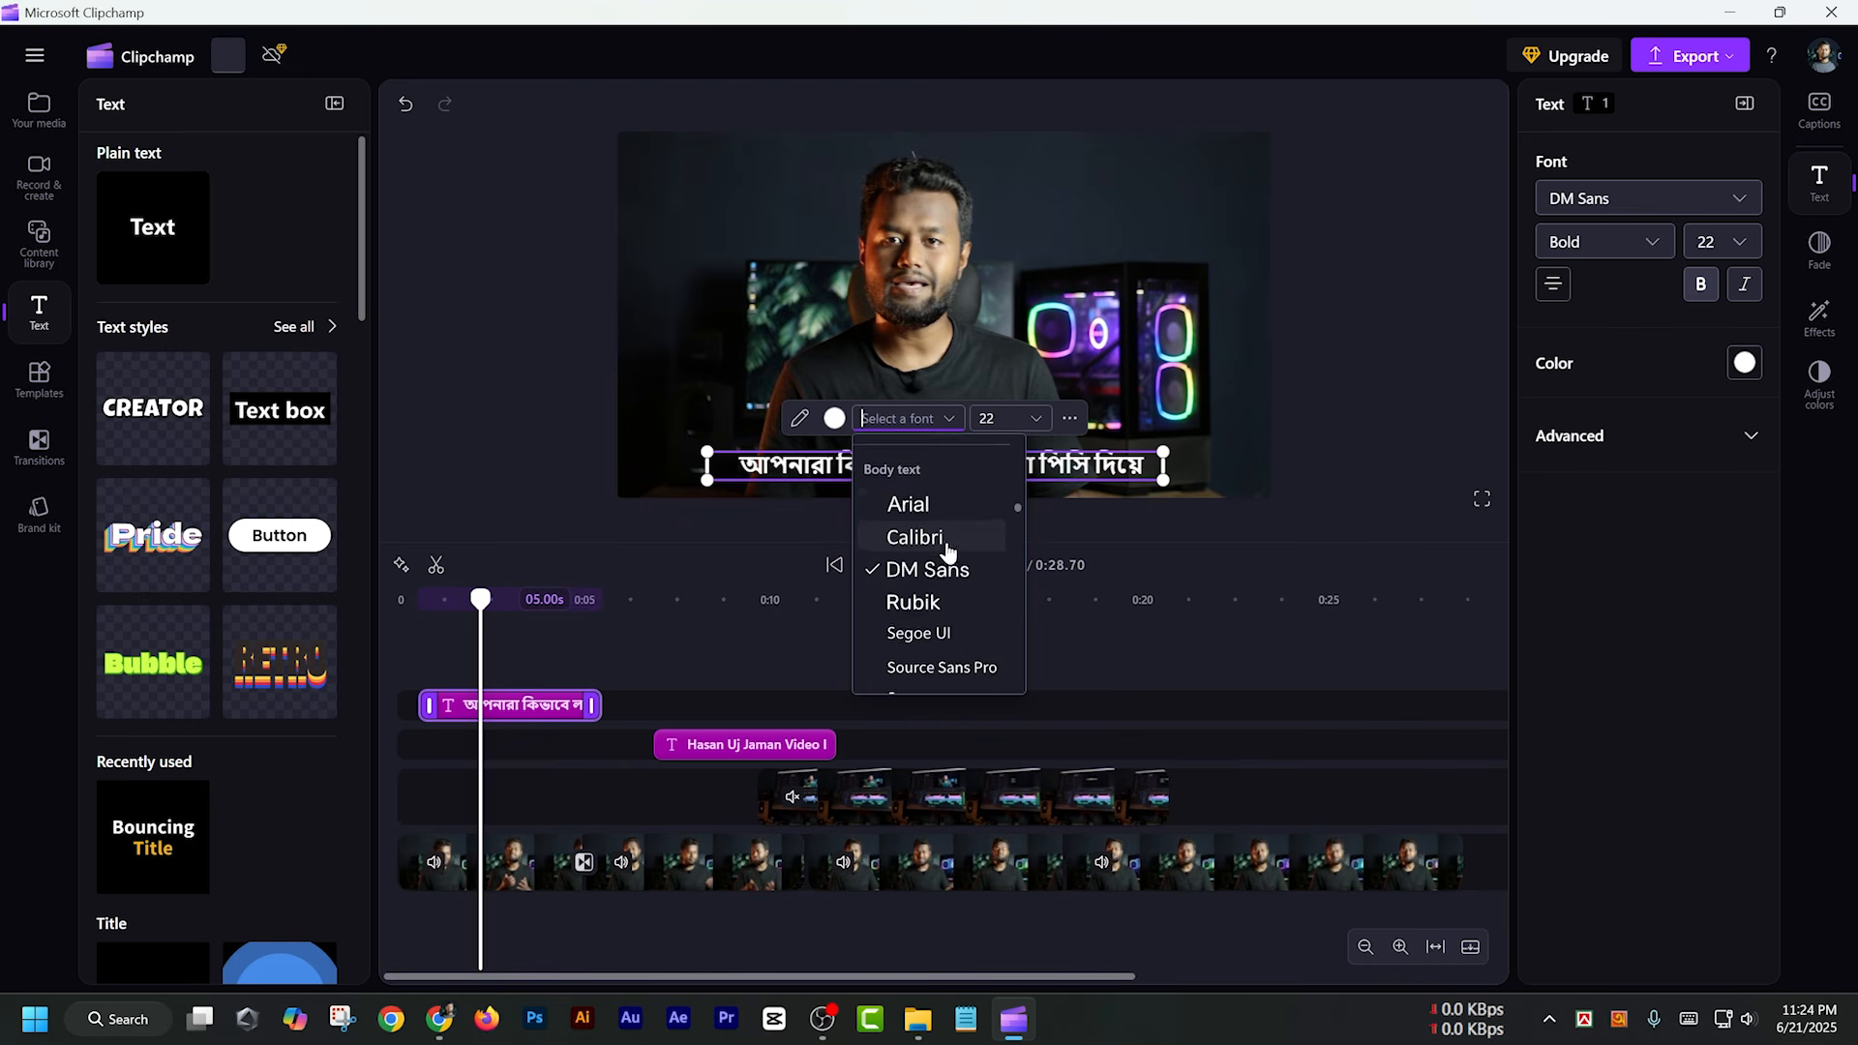
pyautogui.click(901, 501)
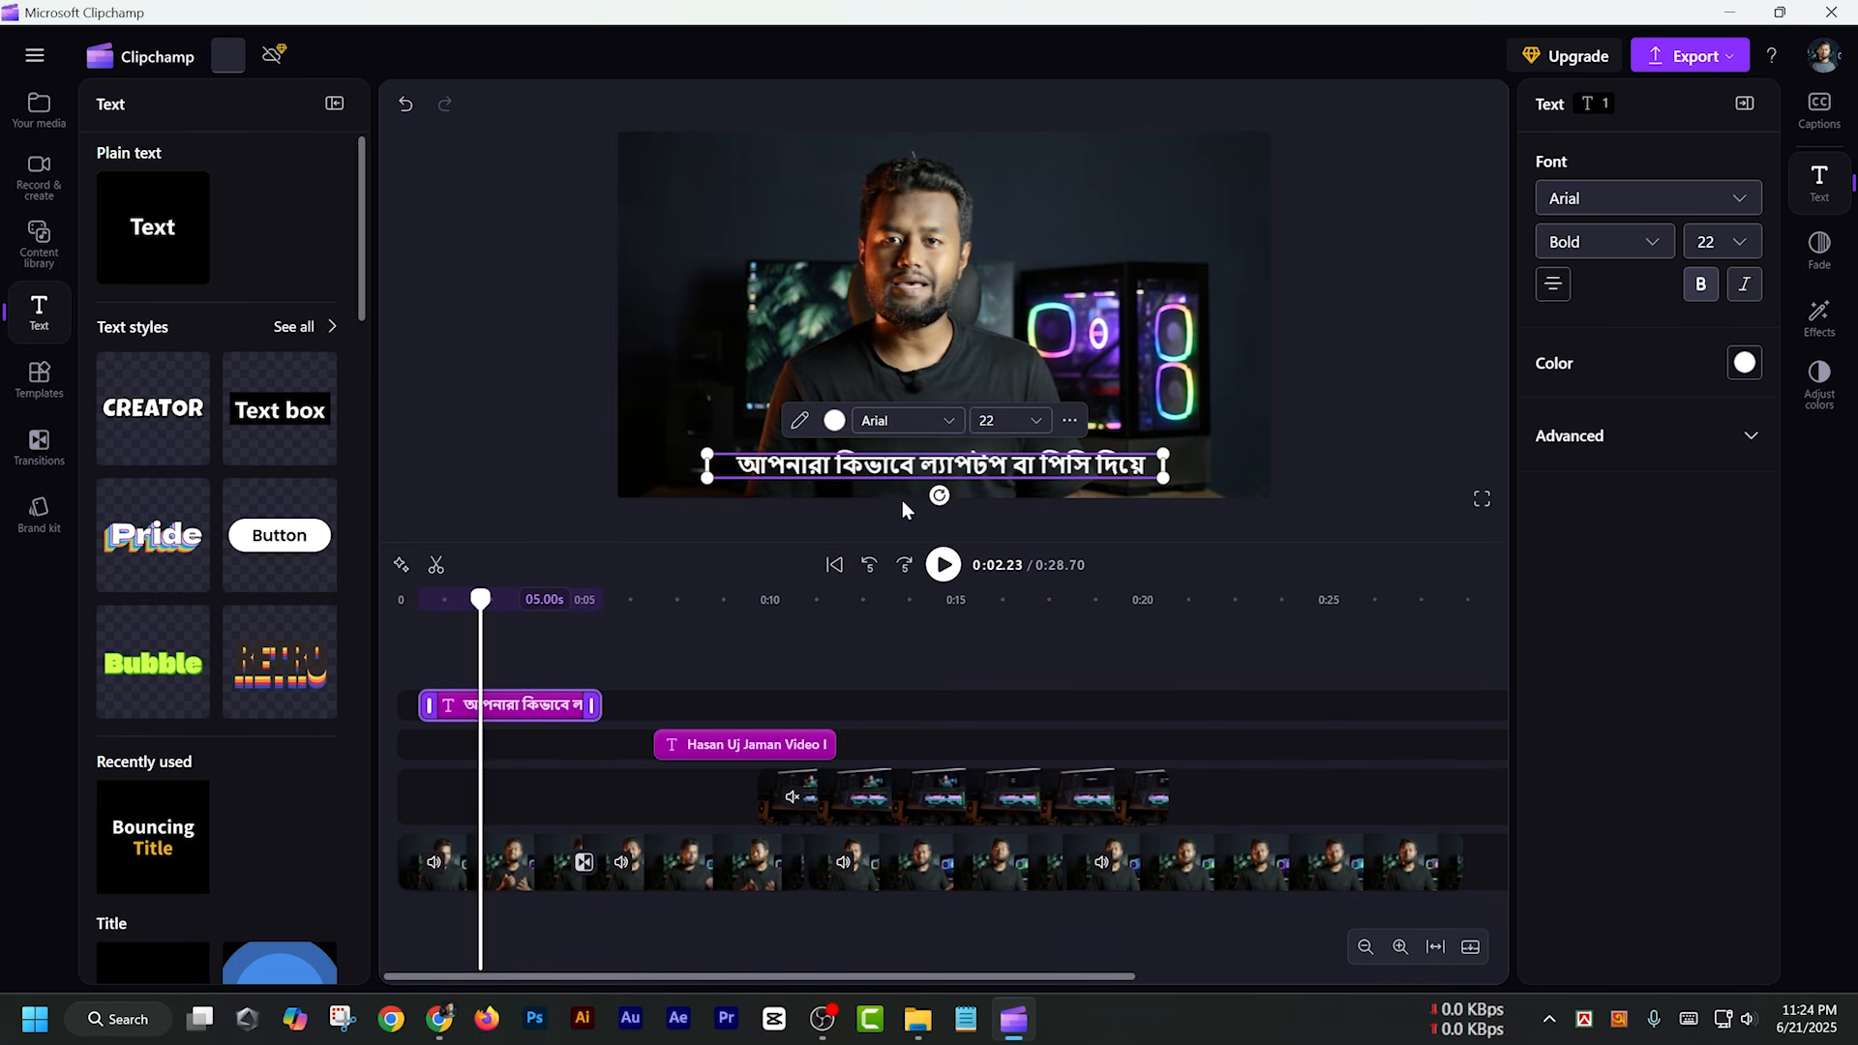
# Try the Bengali caption in normal weight and restore it to bold
pyautogui.click(1702, 287)
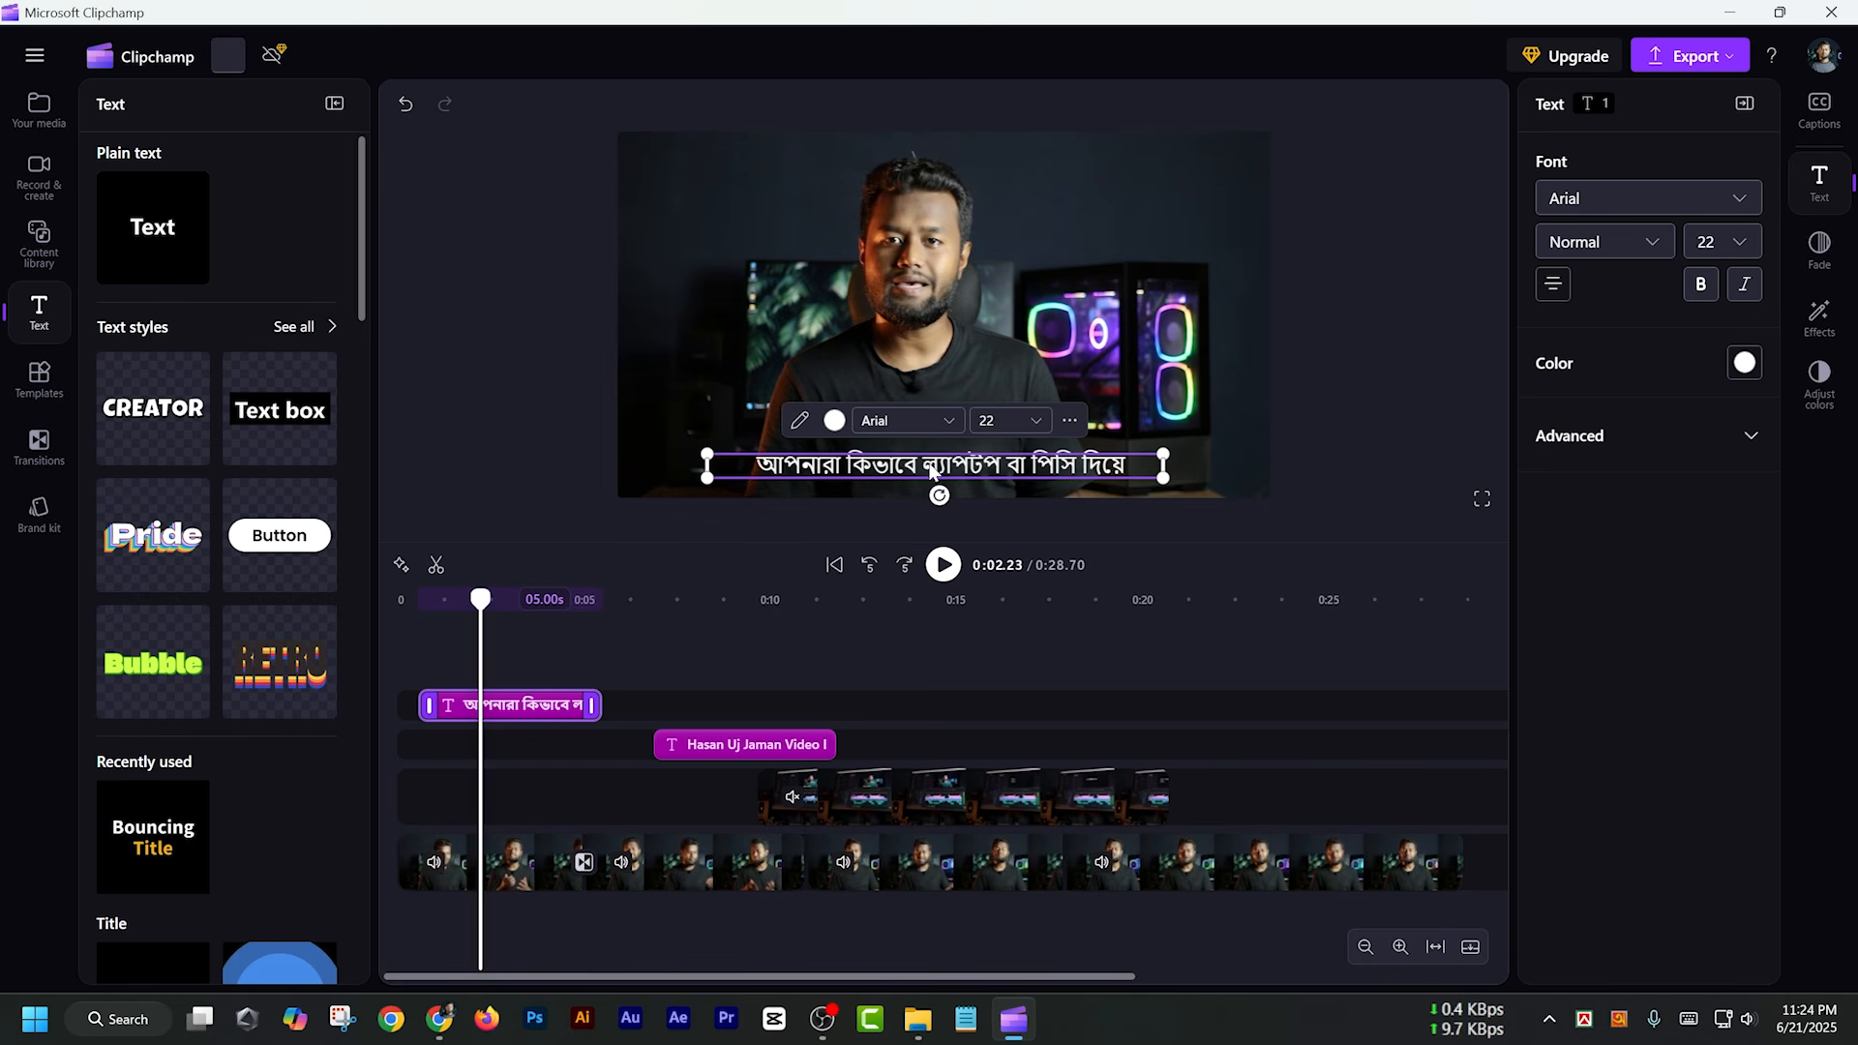
pyautogui.click(1700, 286)
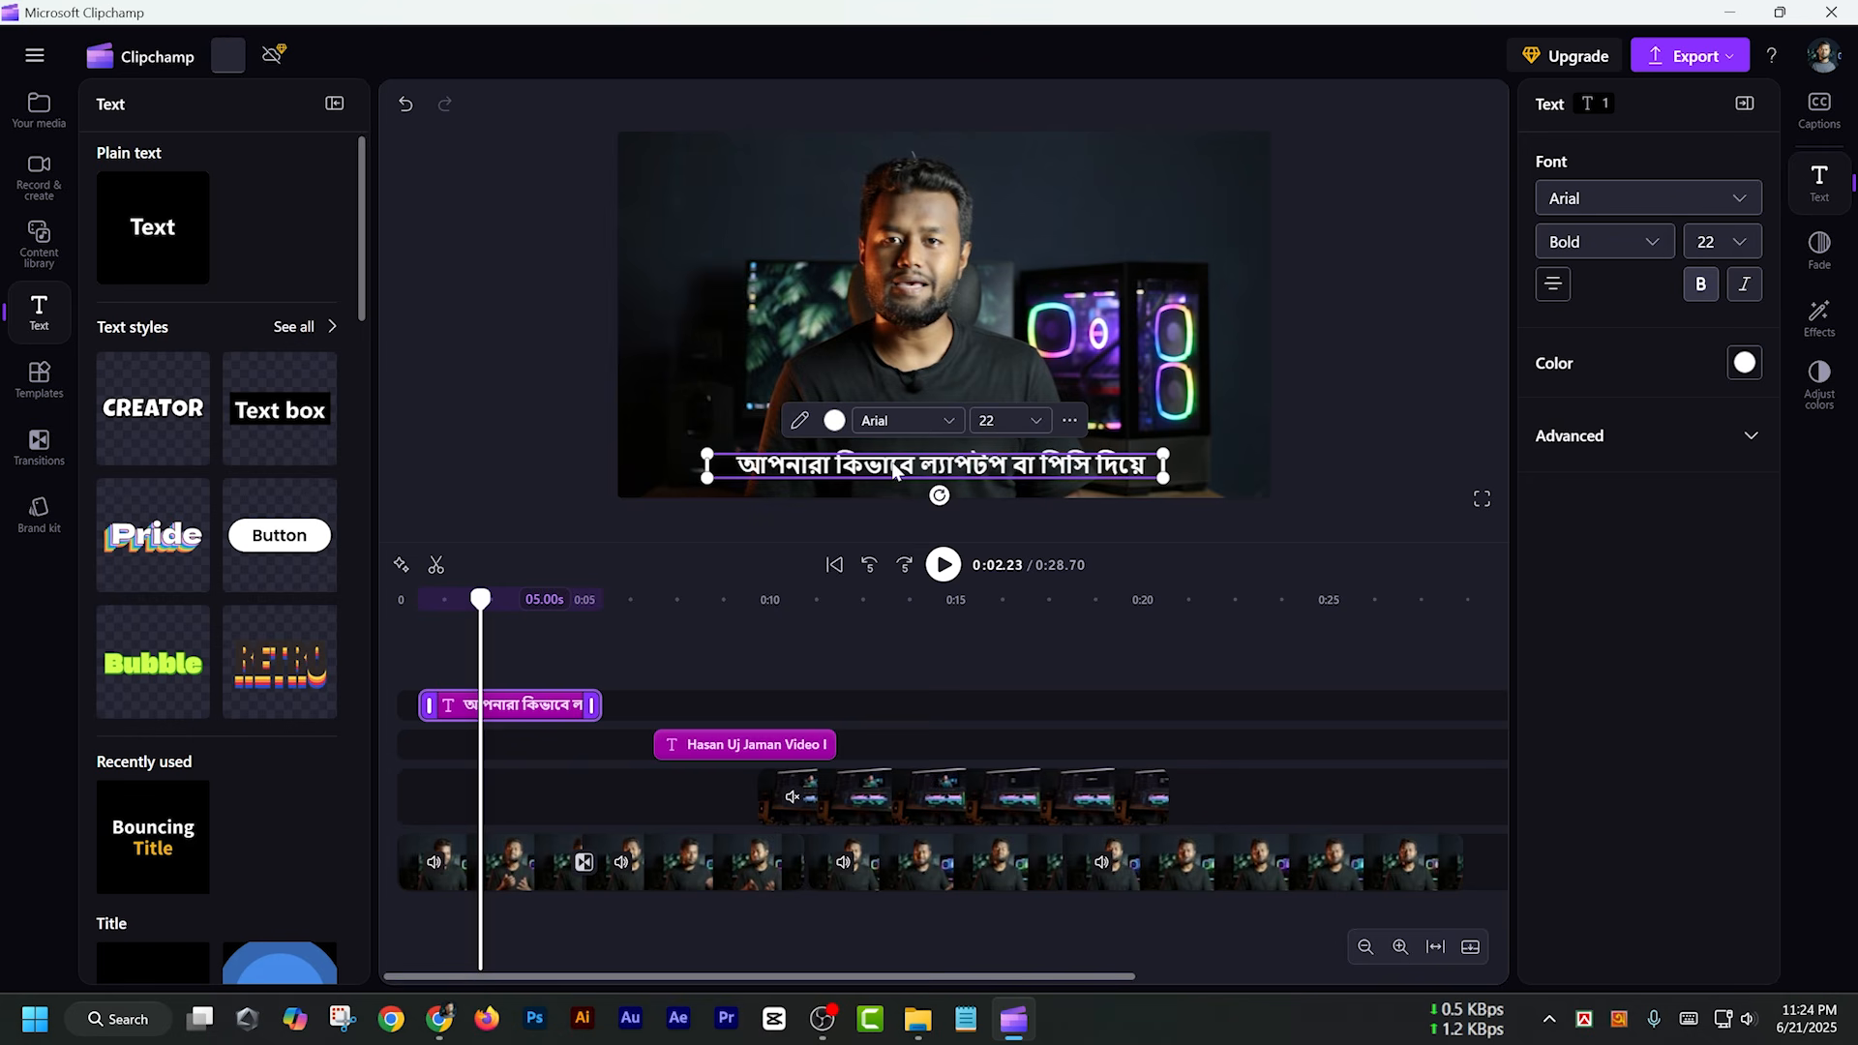
pyautogui.doubleClick(945, 465)
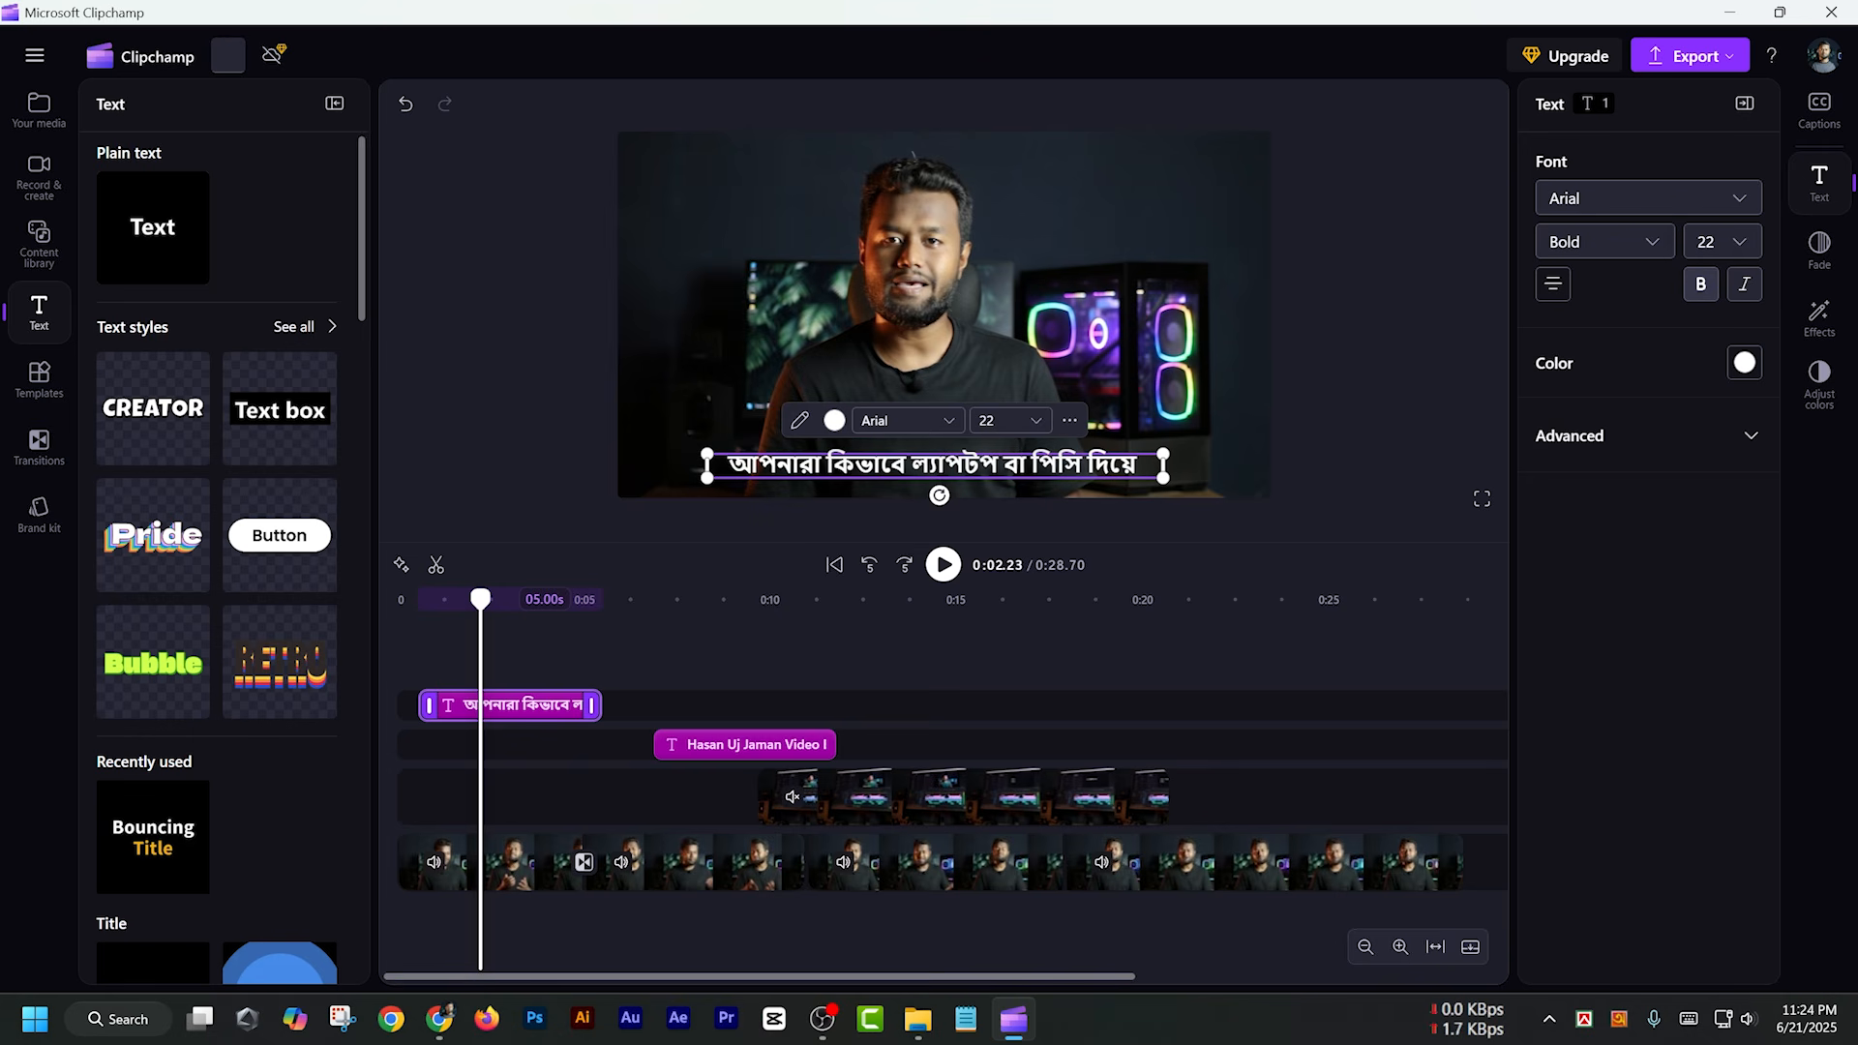
# Try yellow #FAFF00 and orange #FF9422 as the caption's text color, and set it back to white
pyautogui.click(834, 420)
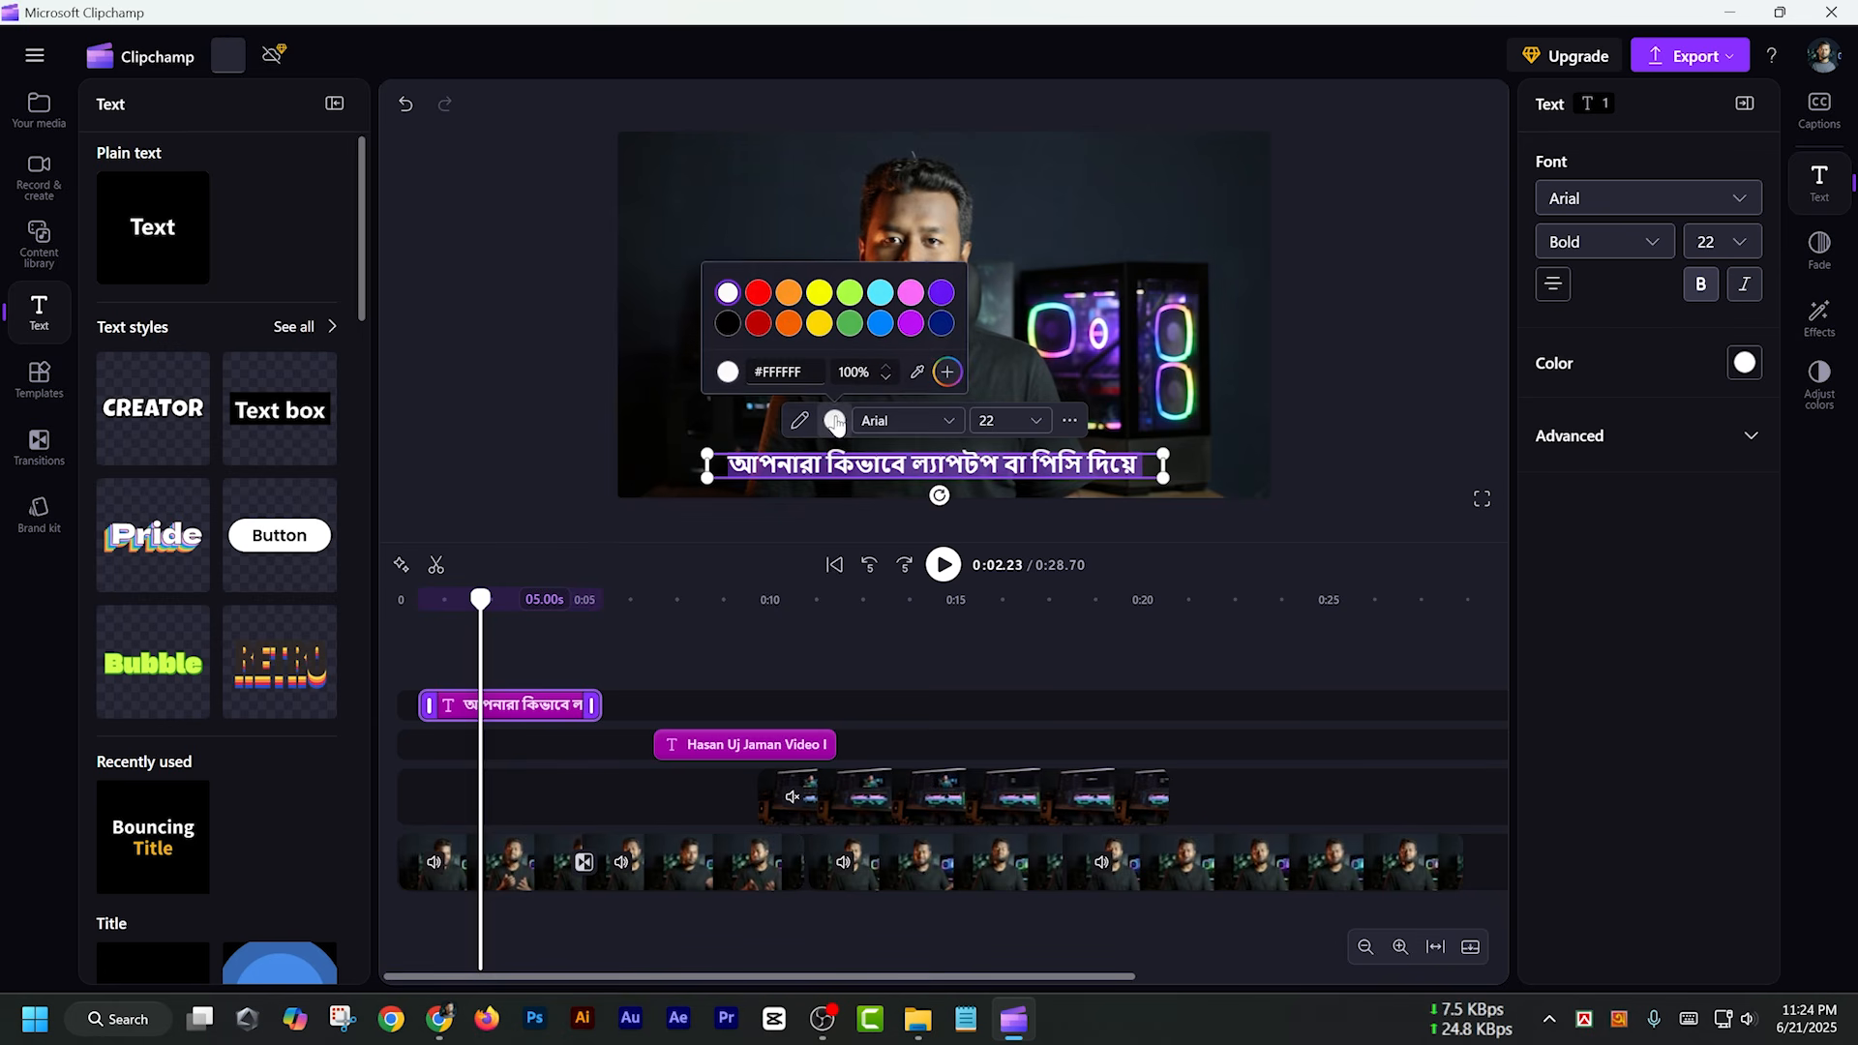
pyautogui.click(819, 292)
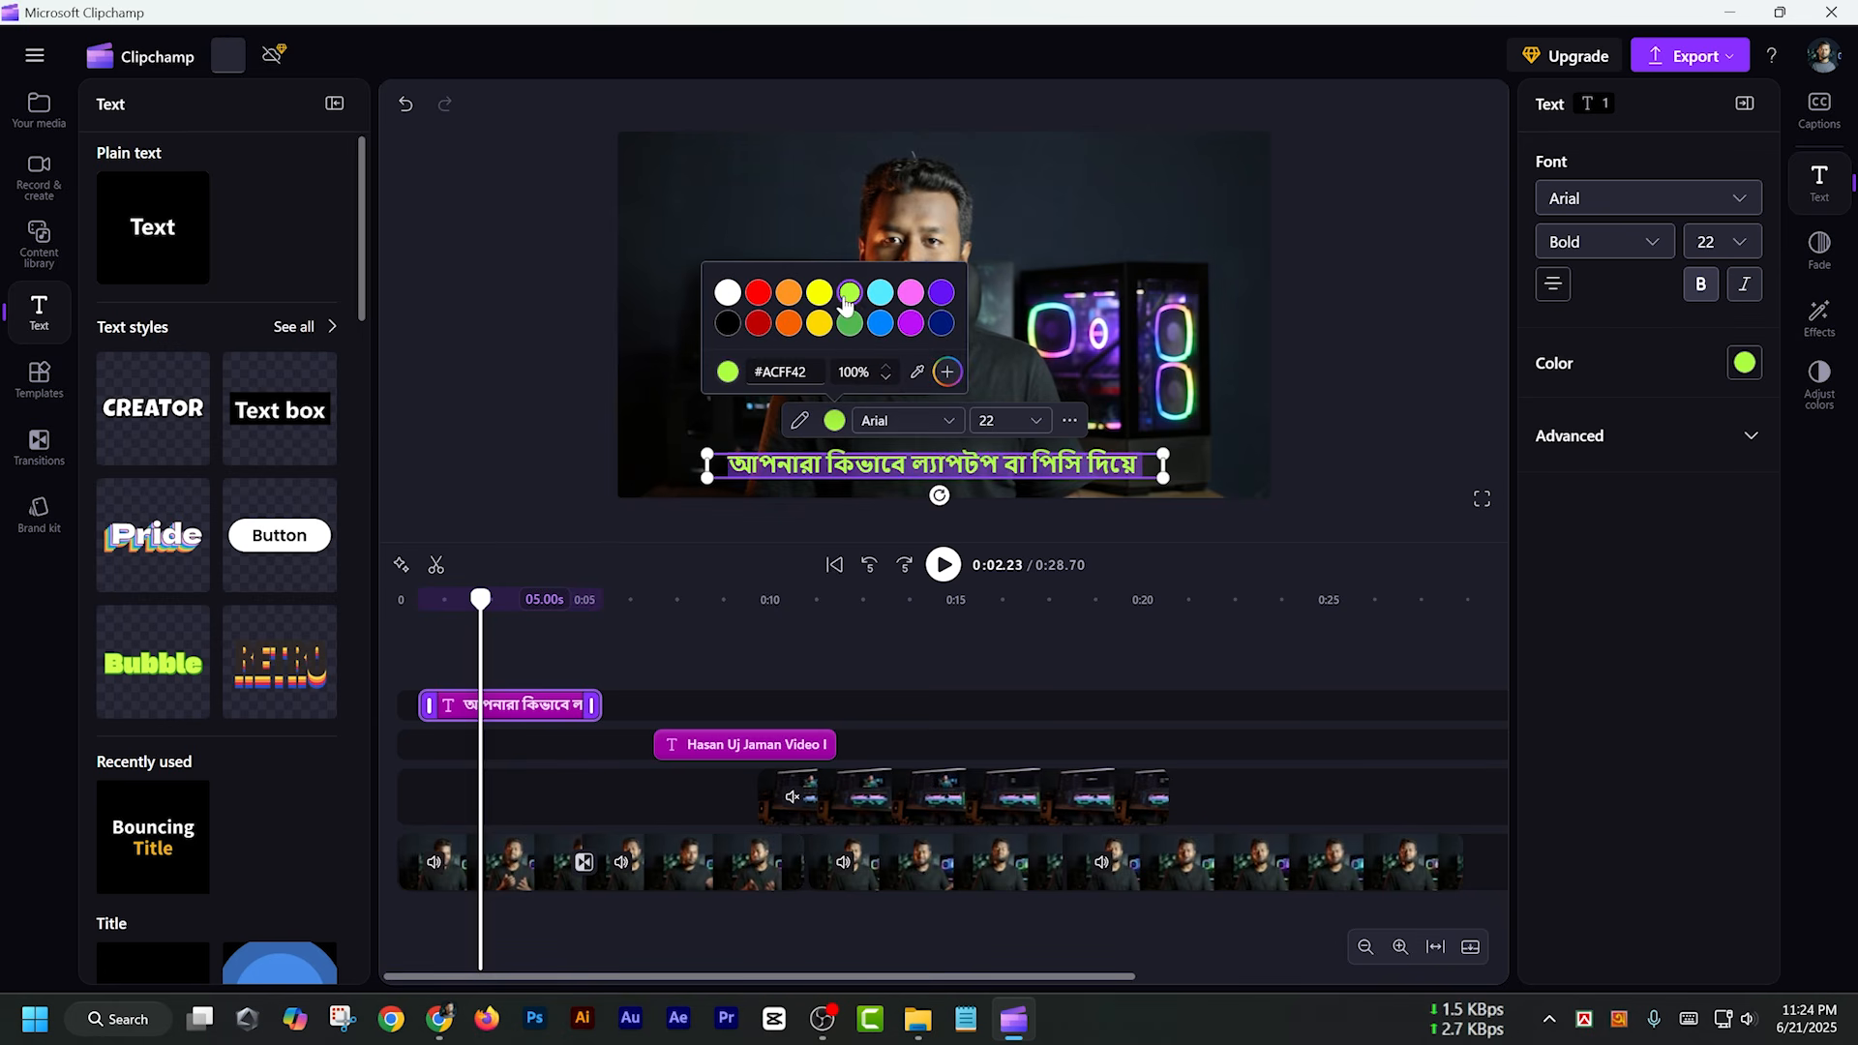
pyautogui.click(788, 294)
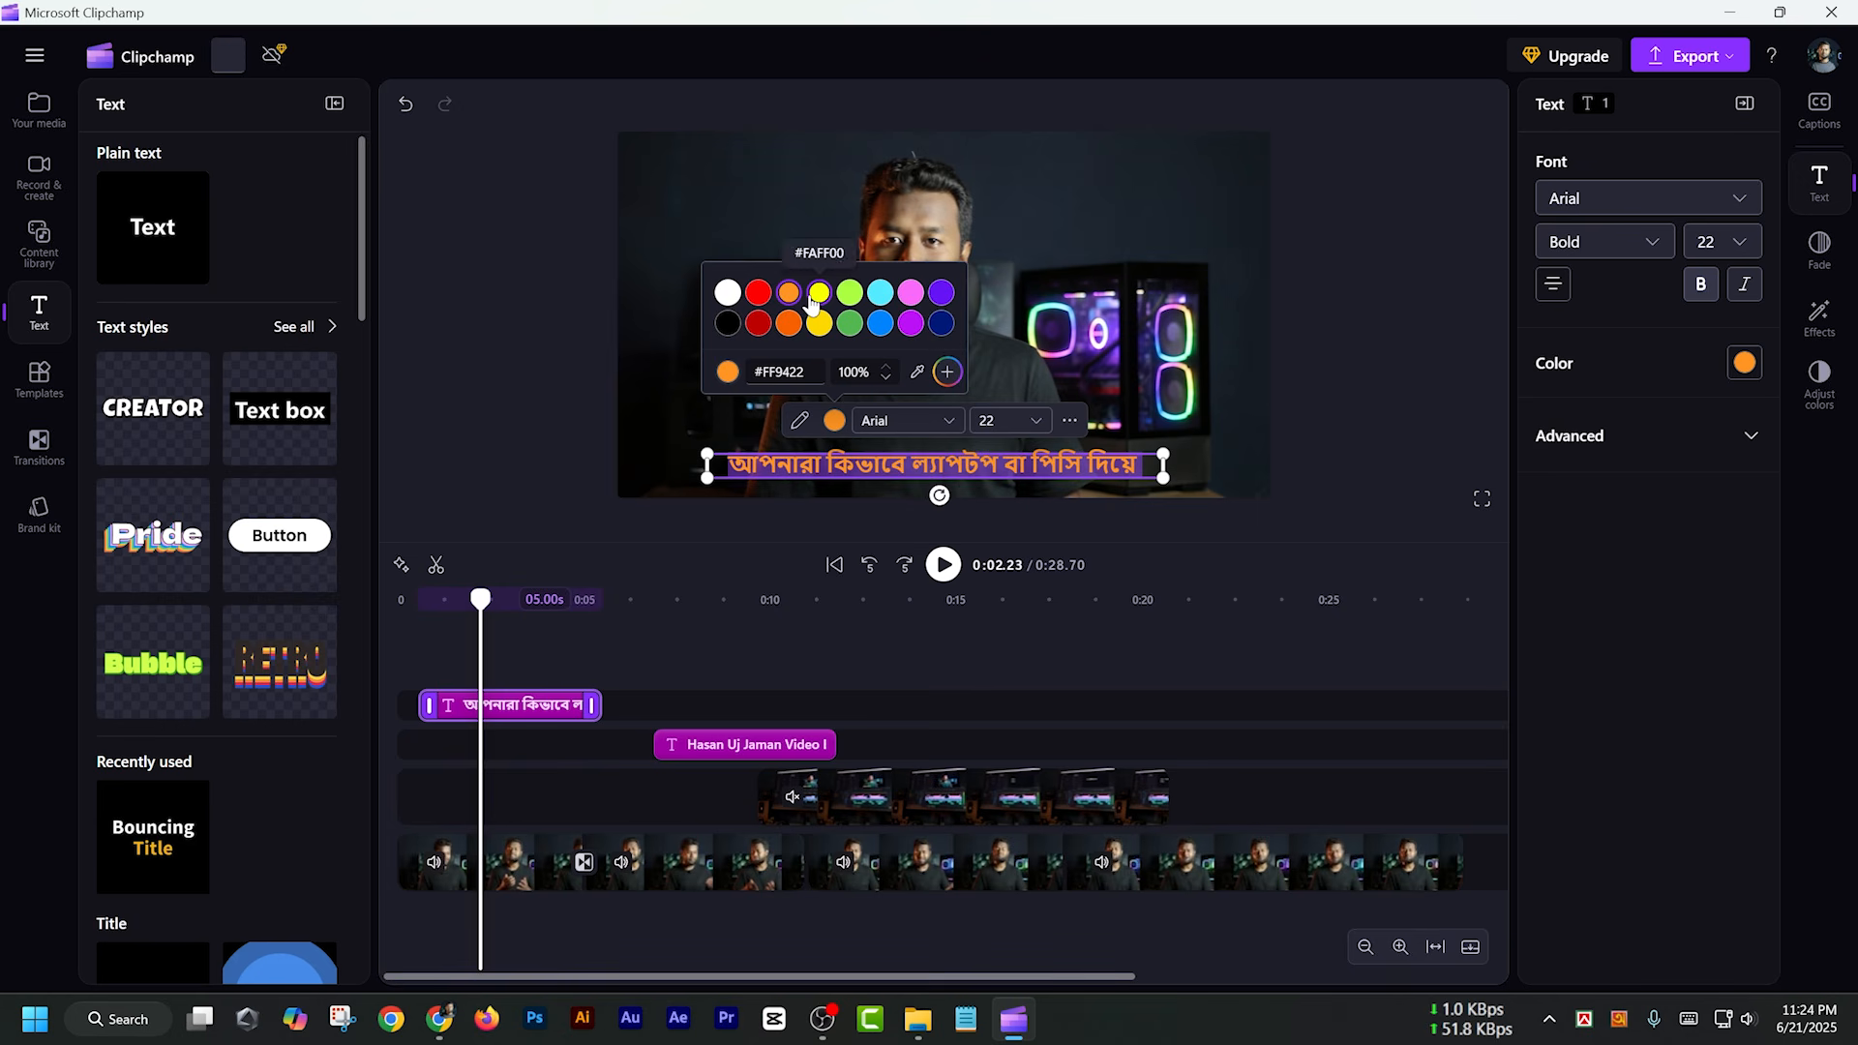
pyautogui.click(728, 294)
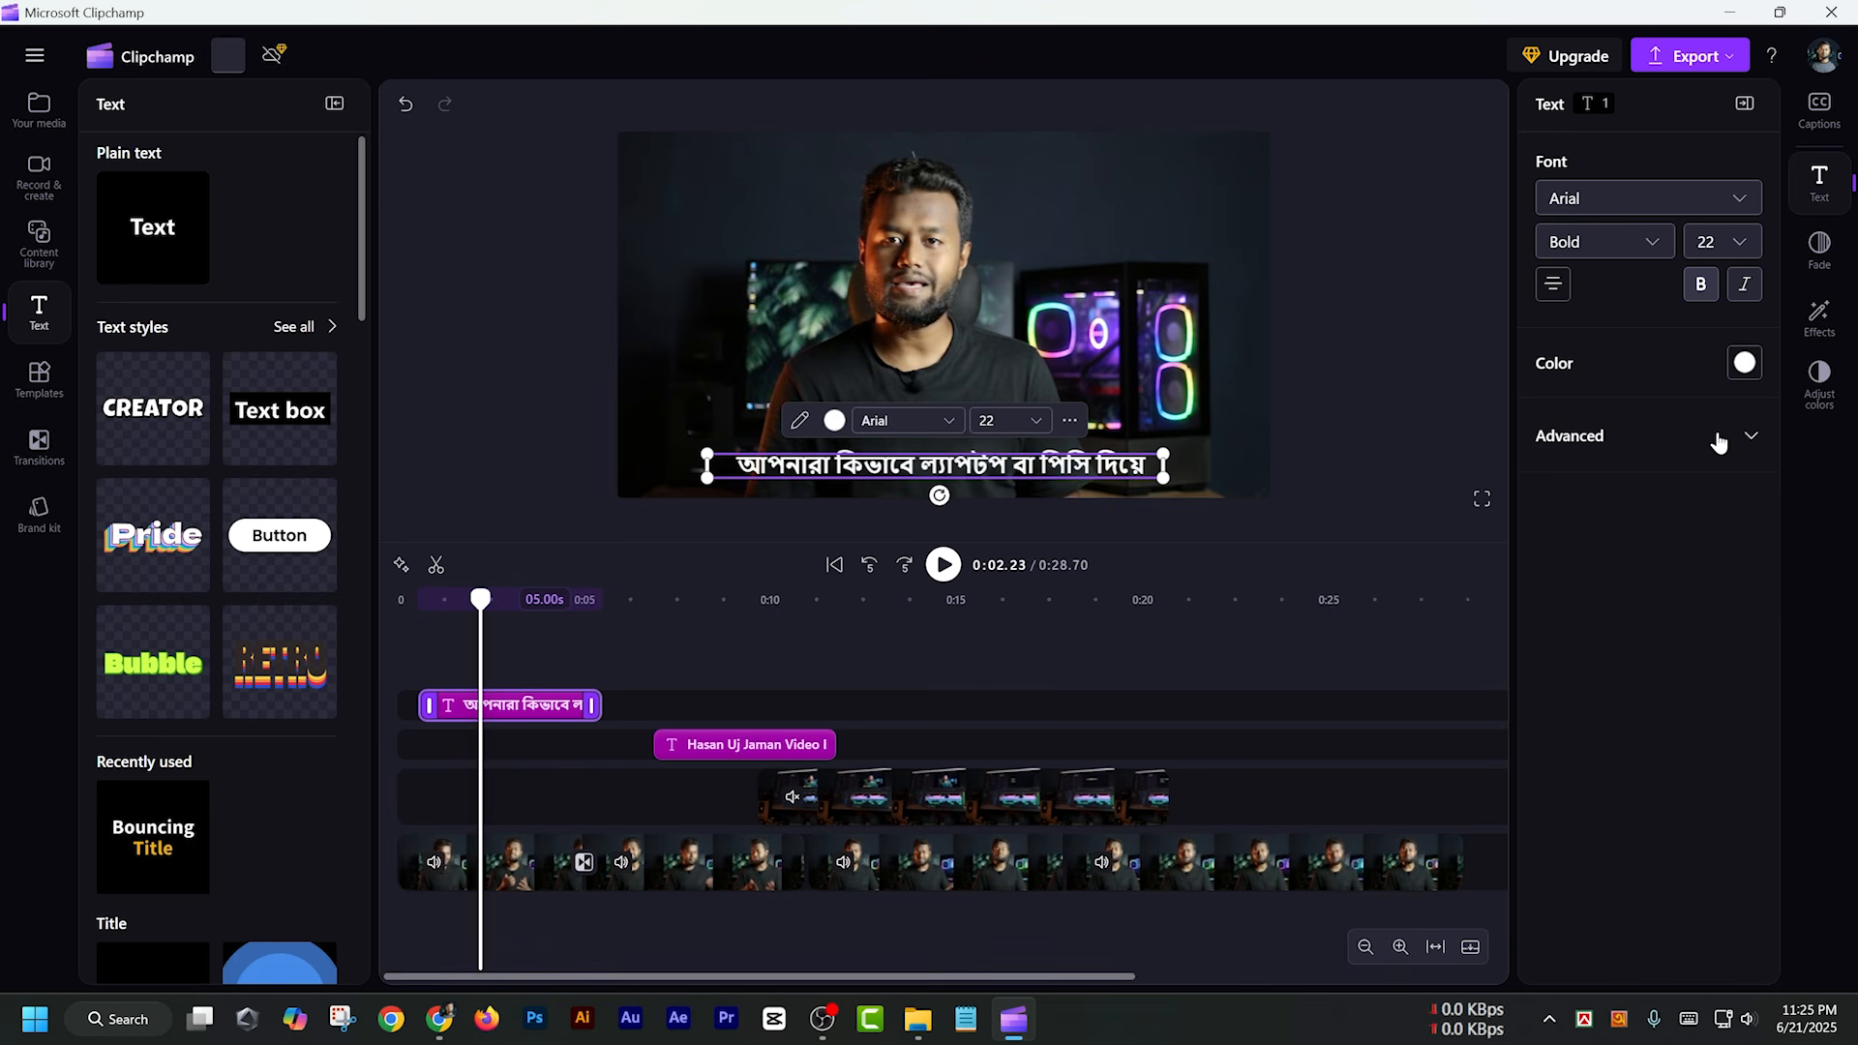
# Add a shadow to the Bengali caption, trying orange #FF9422 and settling on yellow as its color
pyautogui.click(1753, 438)
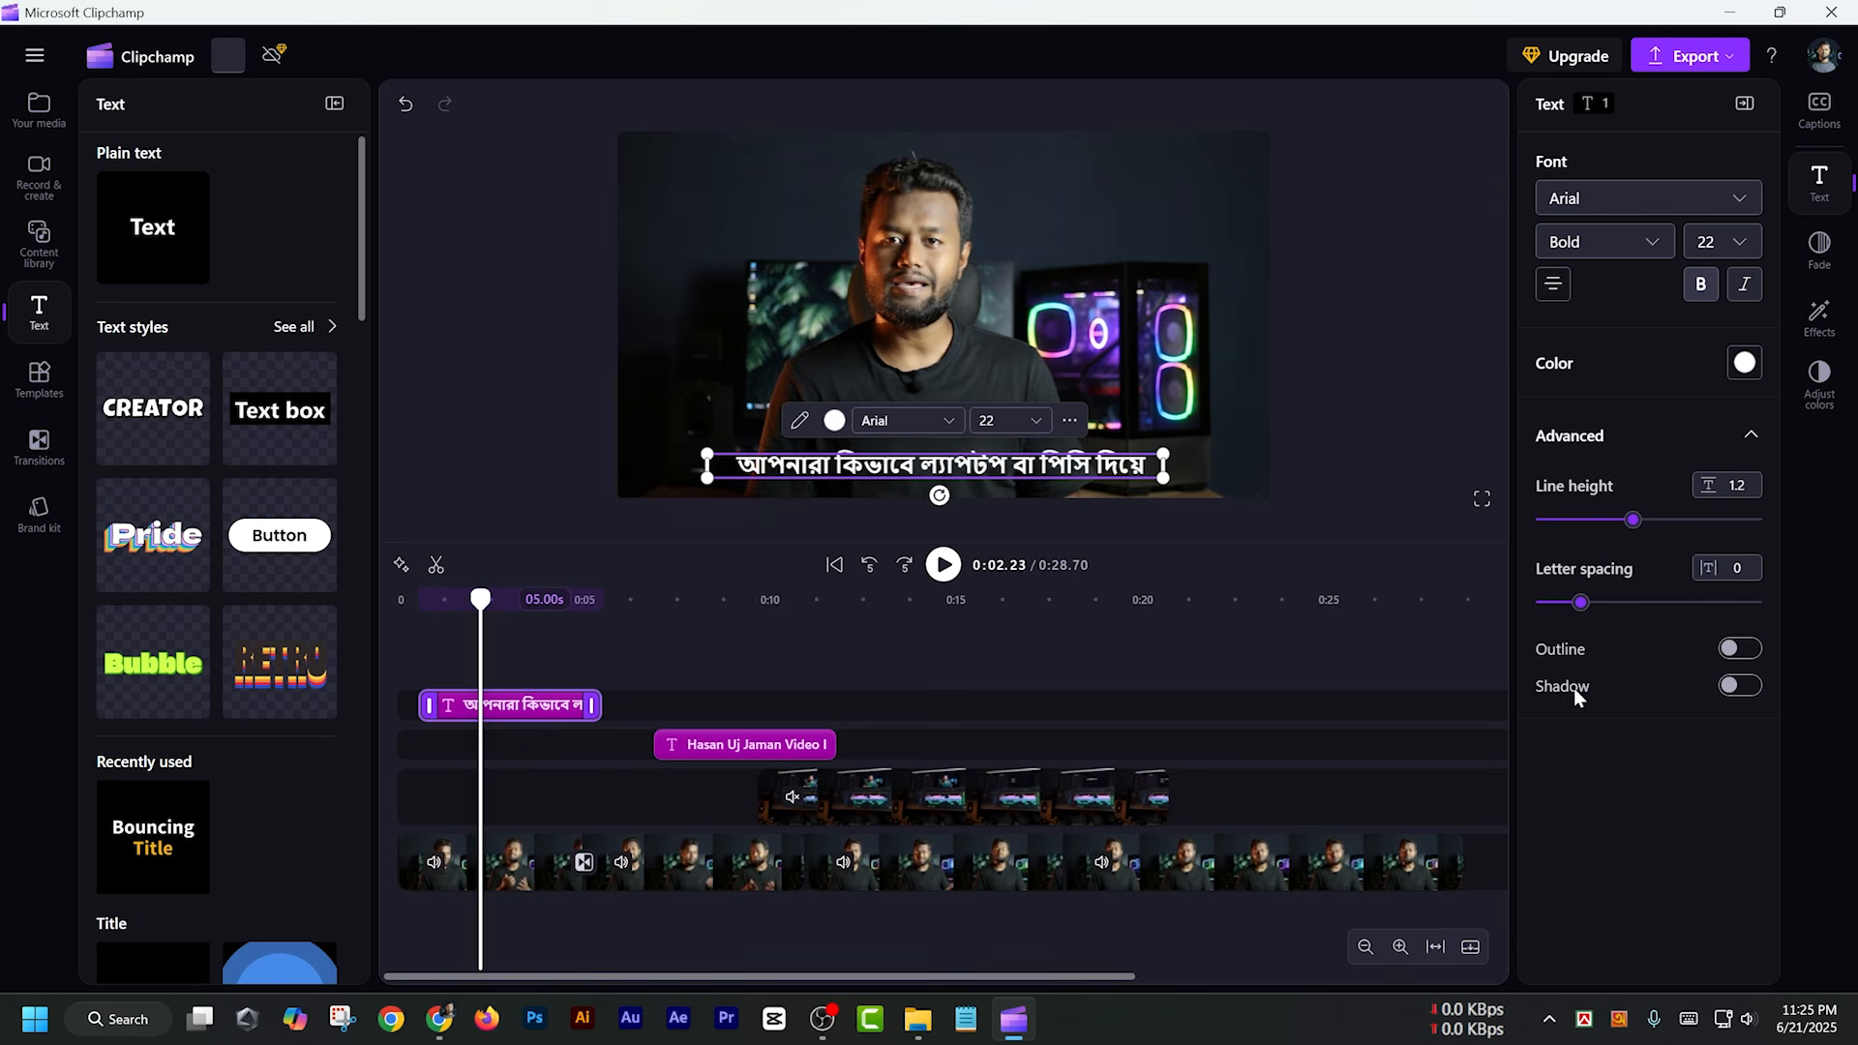
pyautogui.click(1738, 687)
pyautogui.click(1587, 724)
pyautogui.click(1621, 797)
pyautogui.click(1742, 724)
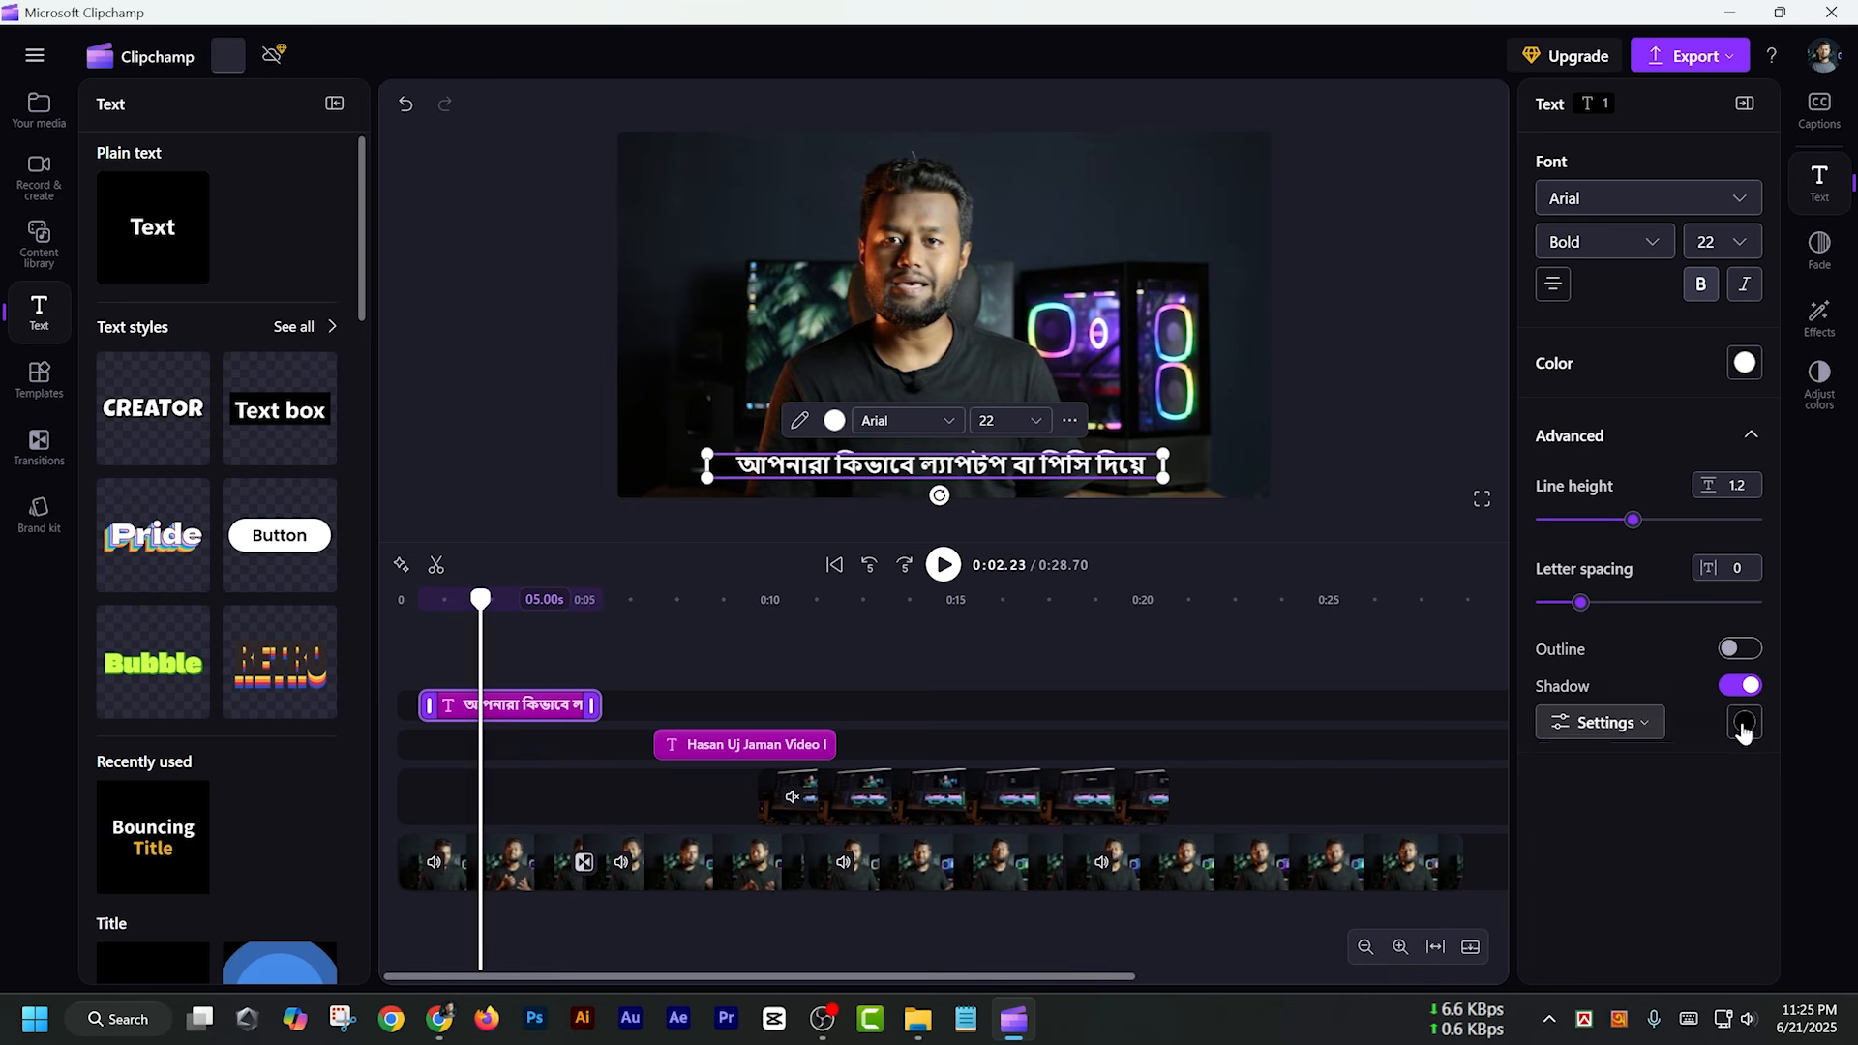
pyautogui.click(1681, 594)
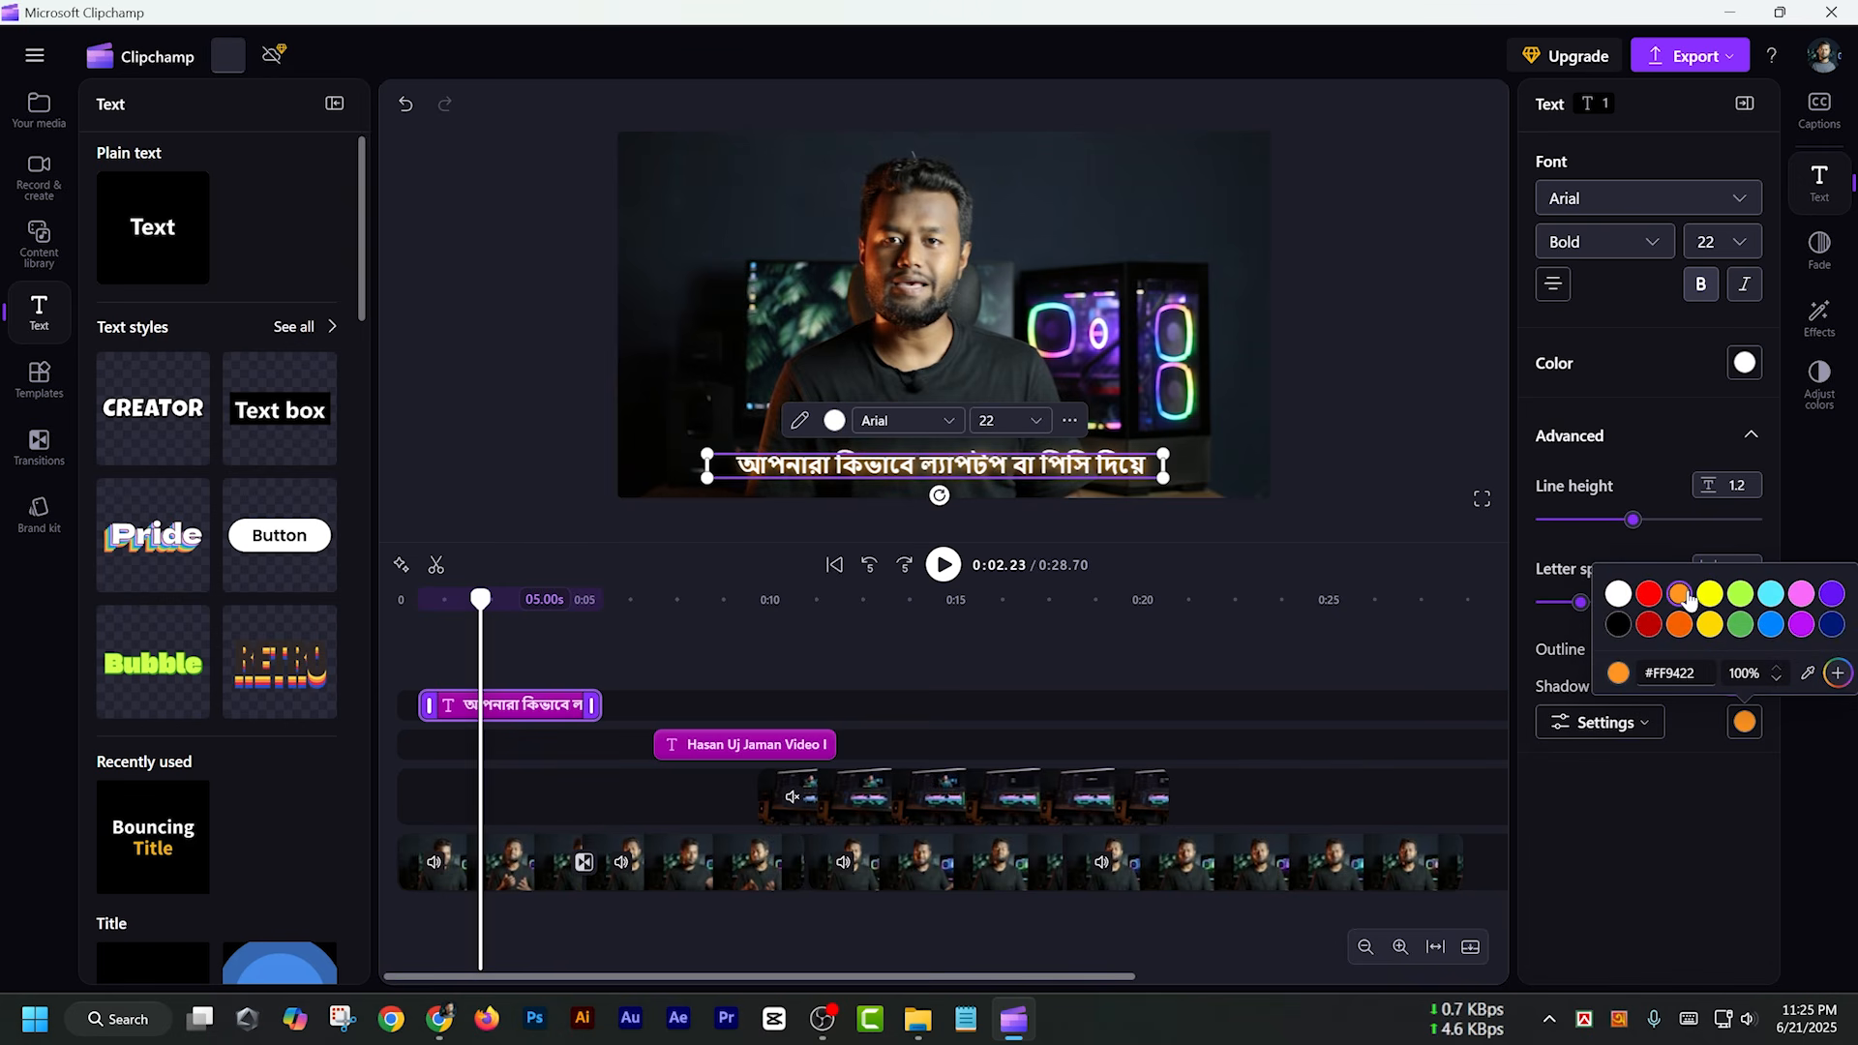
pyautogui.click(1708, 594)
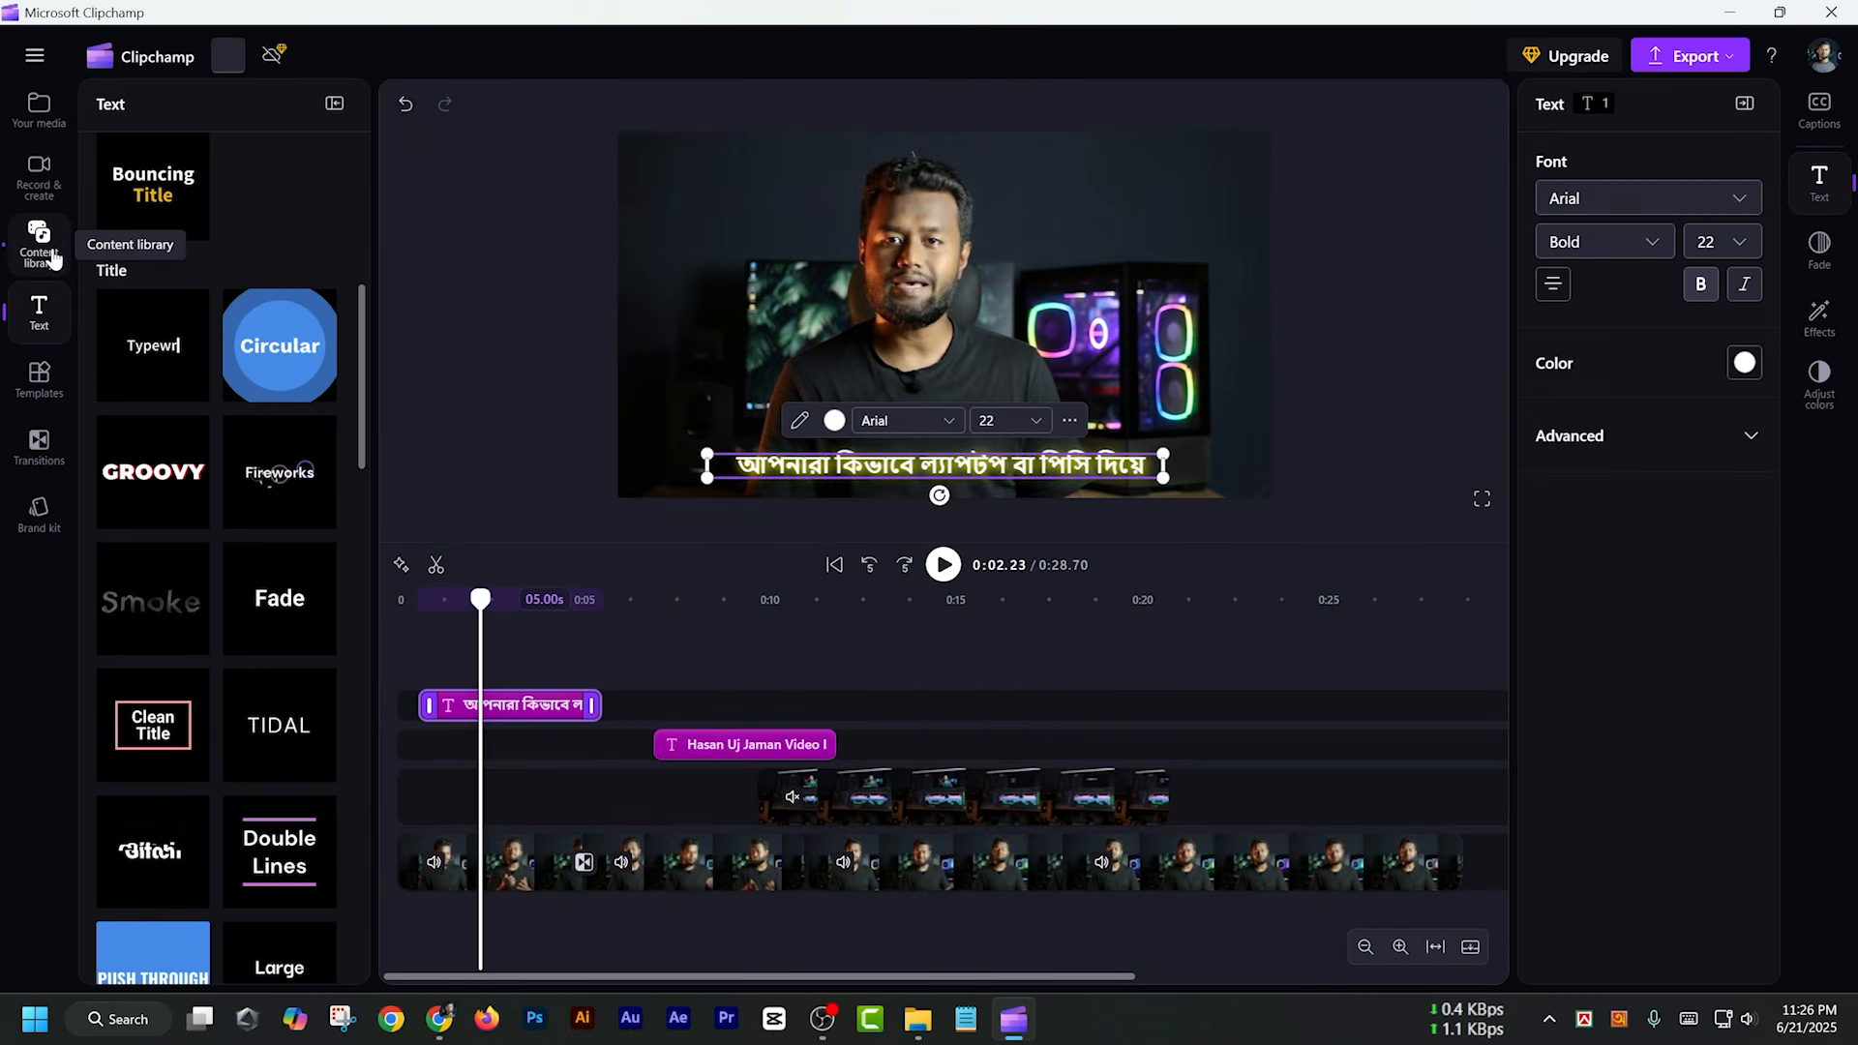
# Browse the content library's categories, including shapes, subscribe stickers, music, images, sound effects and overlays
pyautogui.click(54, 257)
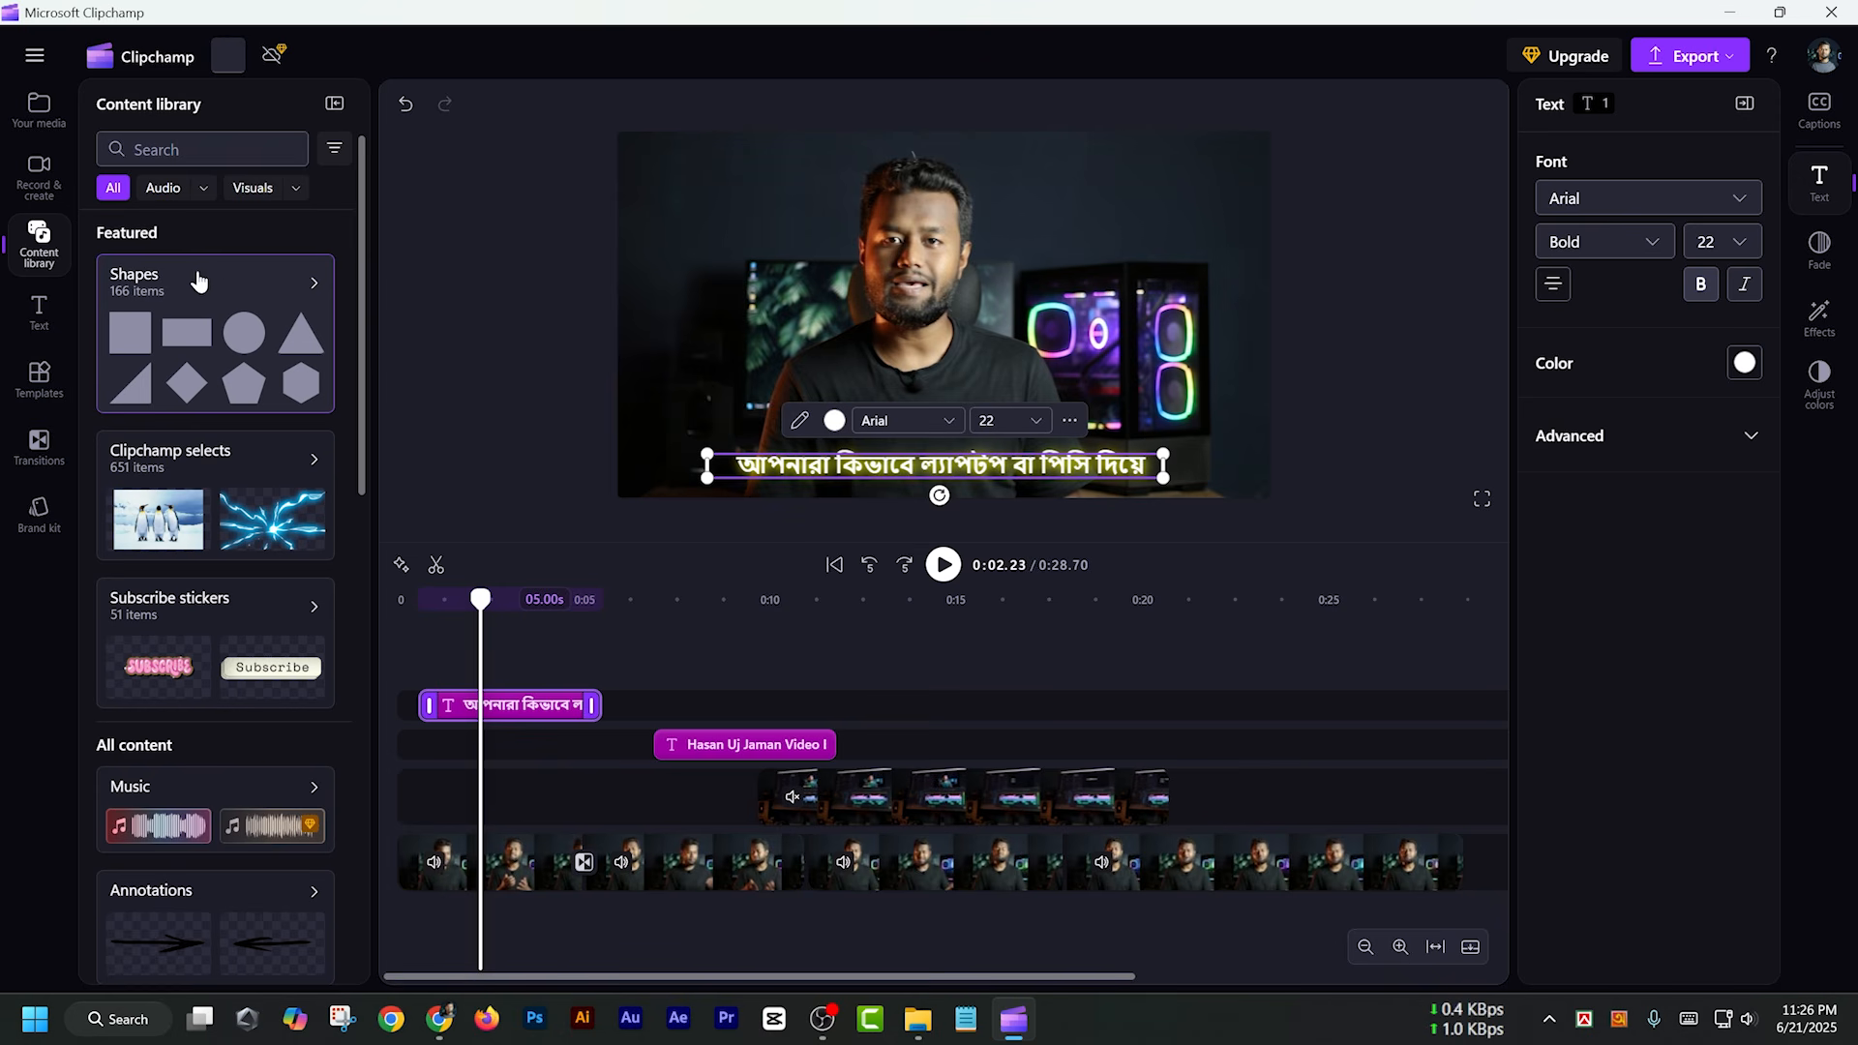
pyautogui.scroll(-7, 258, 513)
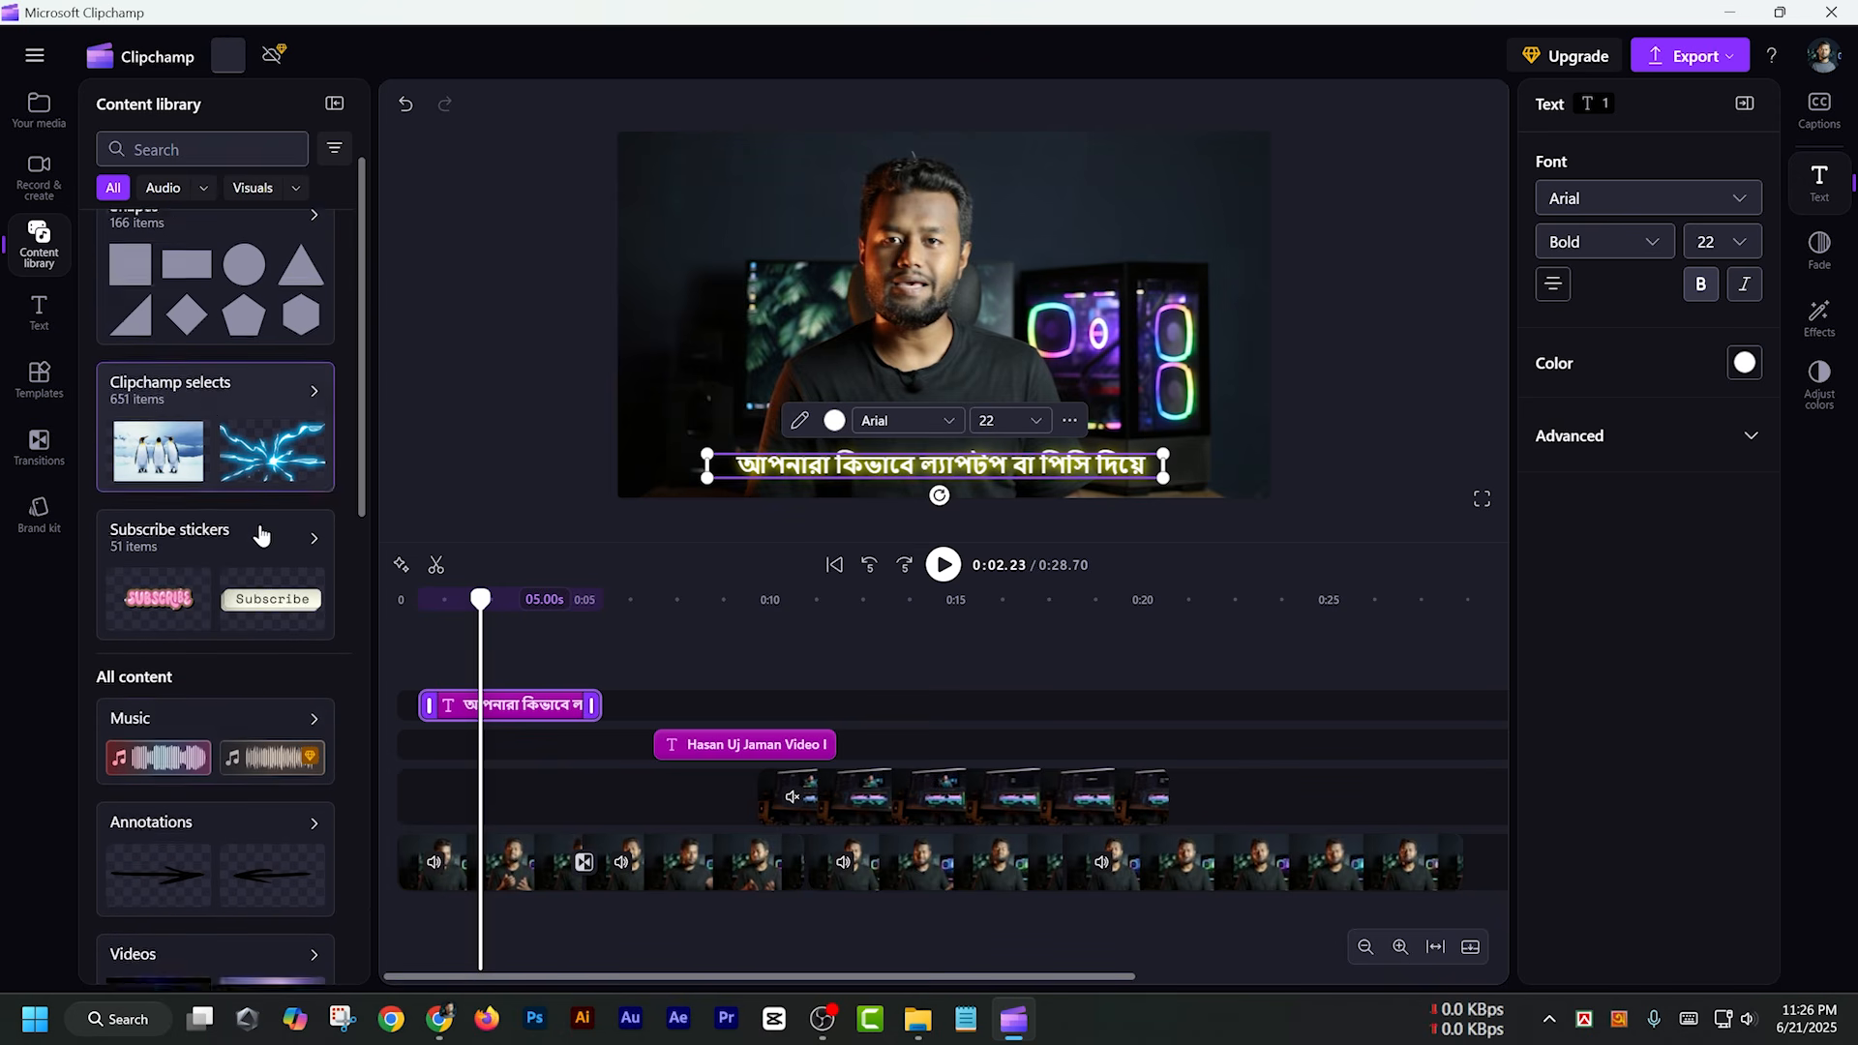
pyautogui.scroll(-5, 252, 685)
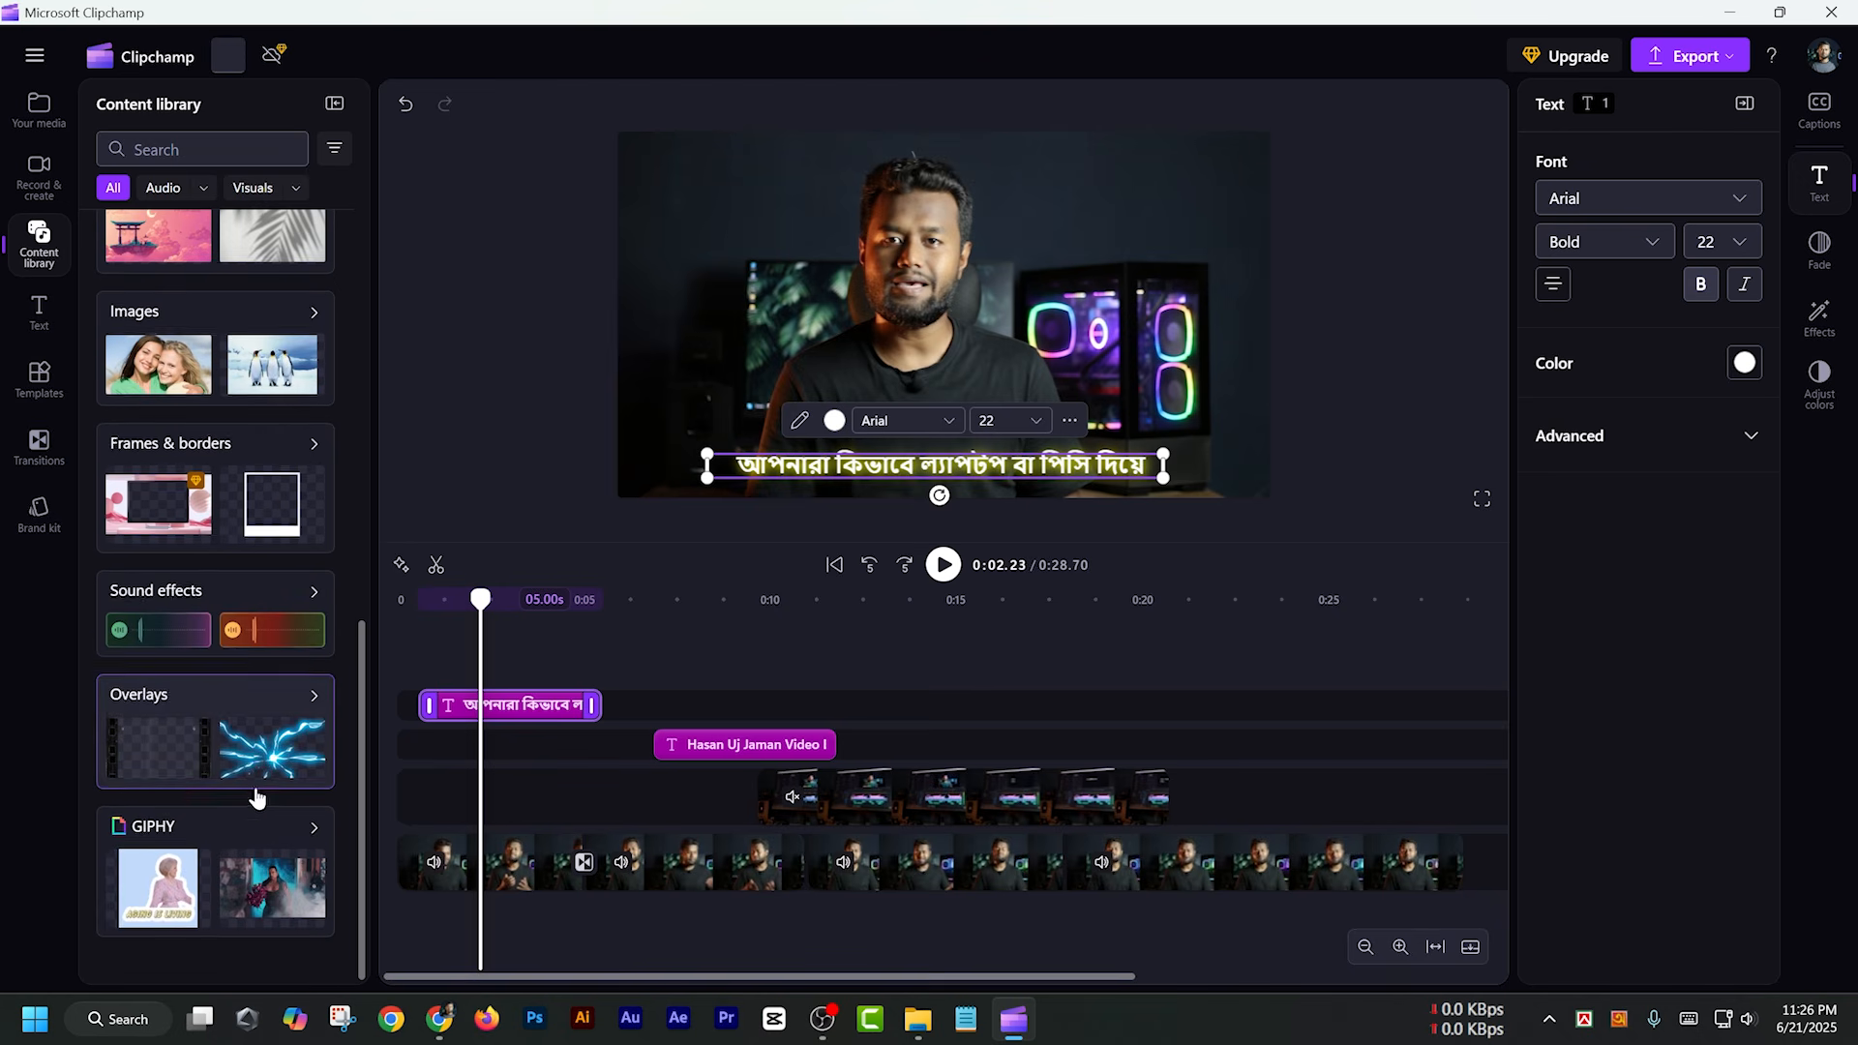
pyautogui.scroll(10, 250, 451)
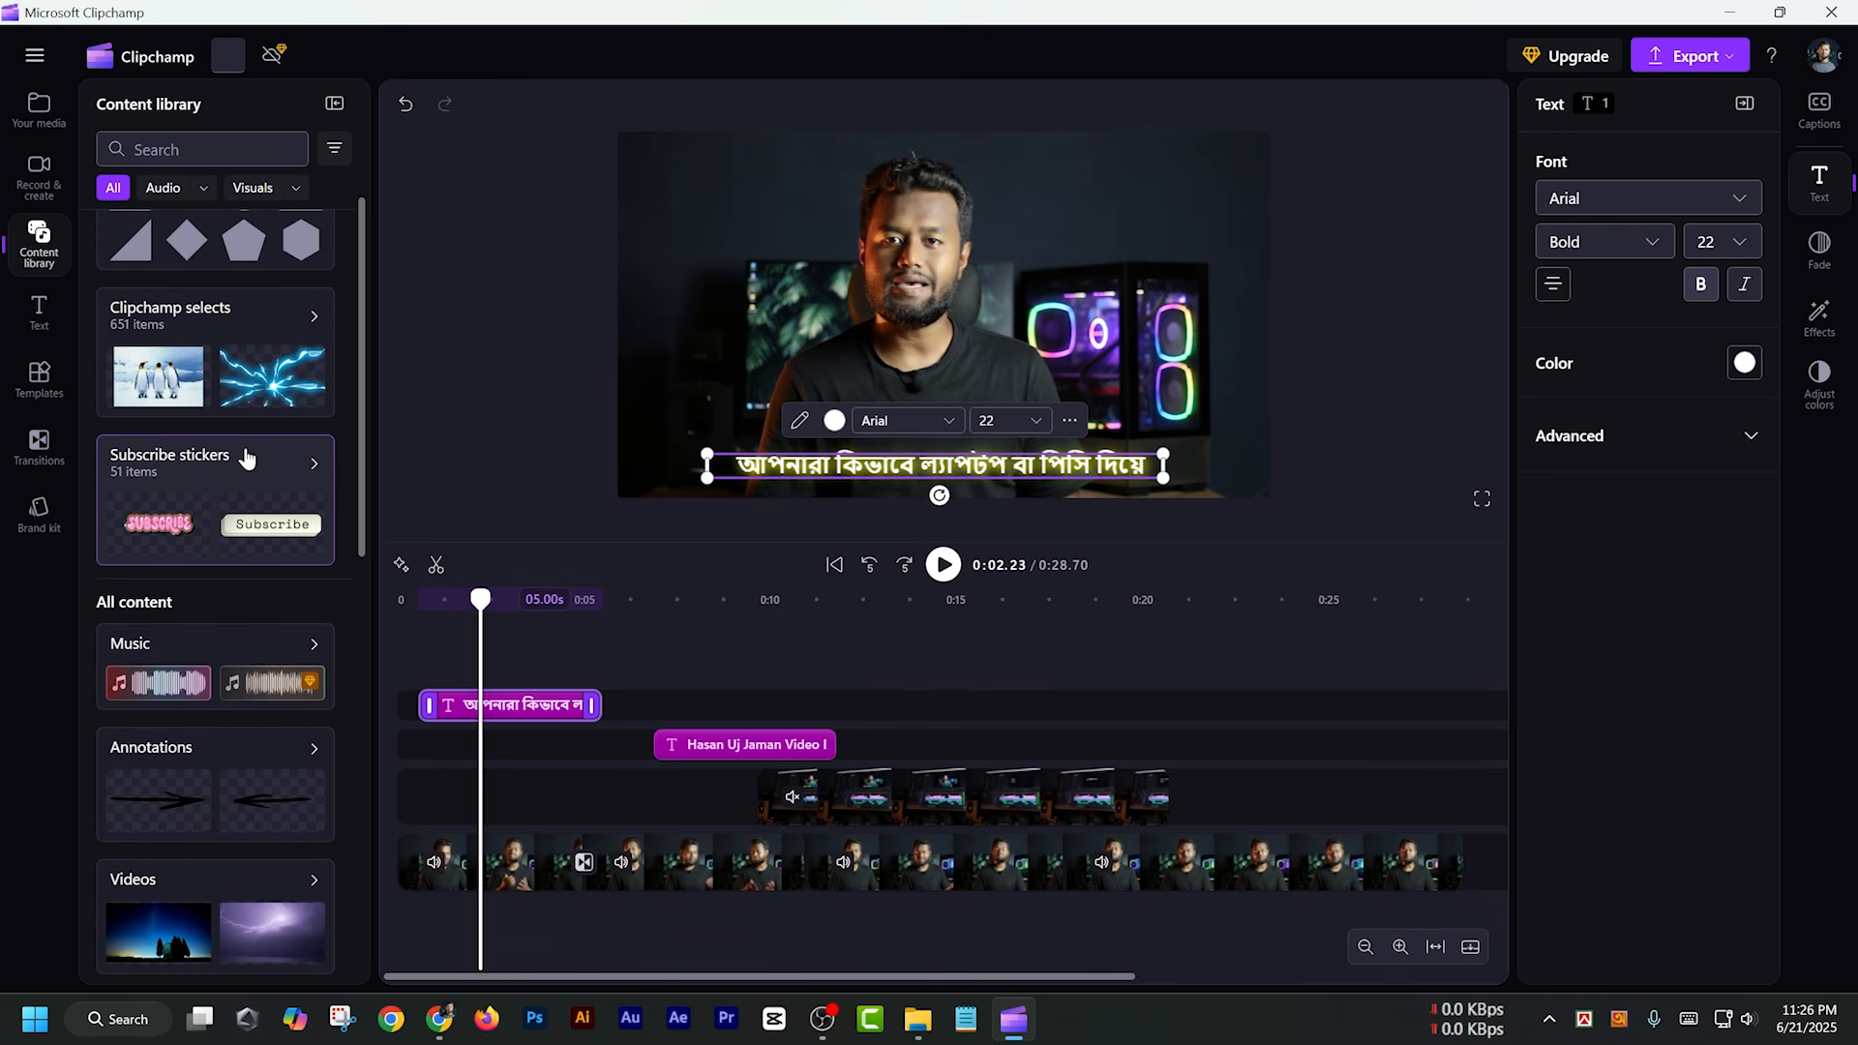
# Place the Microsoft_Clipchamp.svg.png logo on a new track at about 0:21.5 and shrink it into the upper-right area of the video frame
pyautogui.click(40, 118)
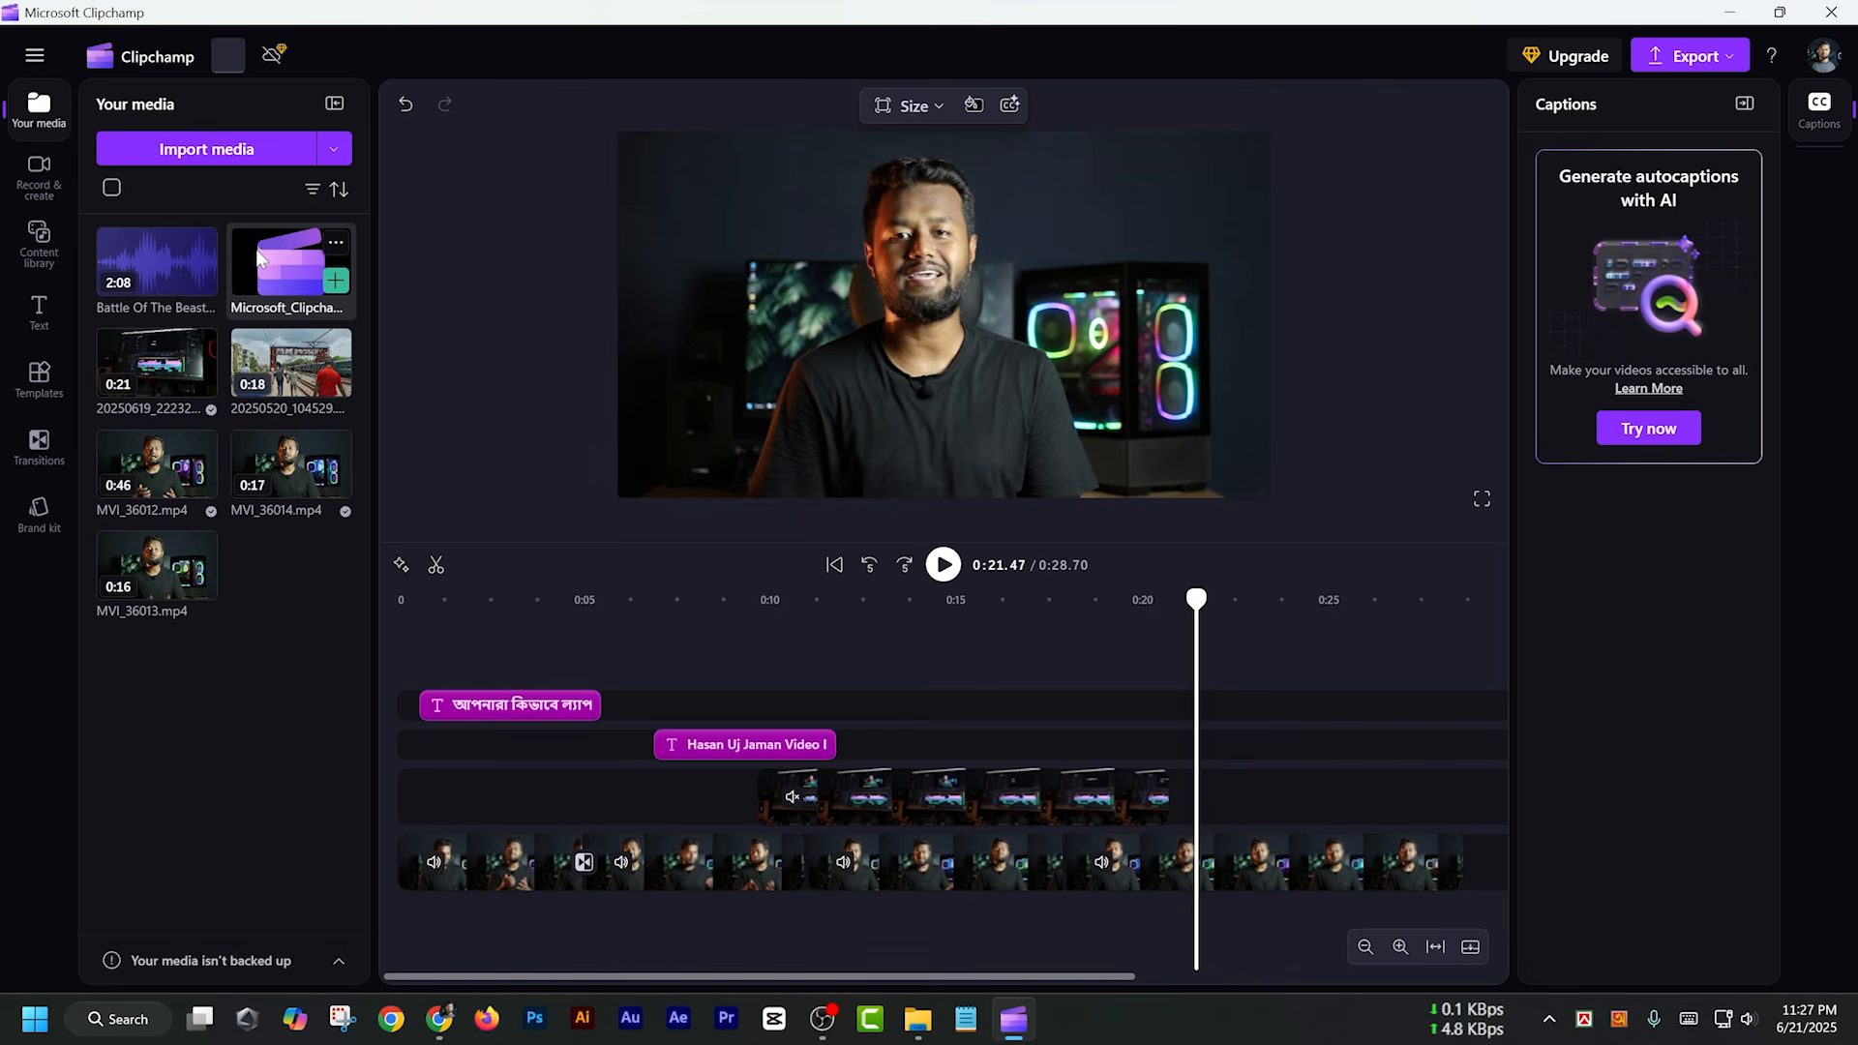
pyautogui.moveTo(271, 269); pyautogui.dragTo(1248, 740)
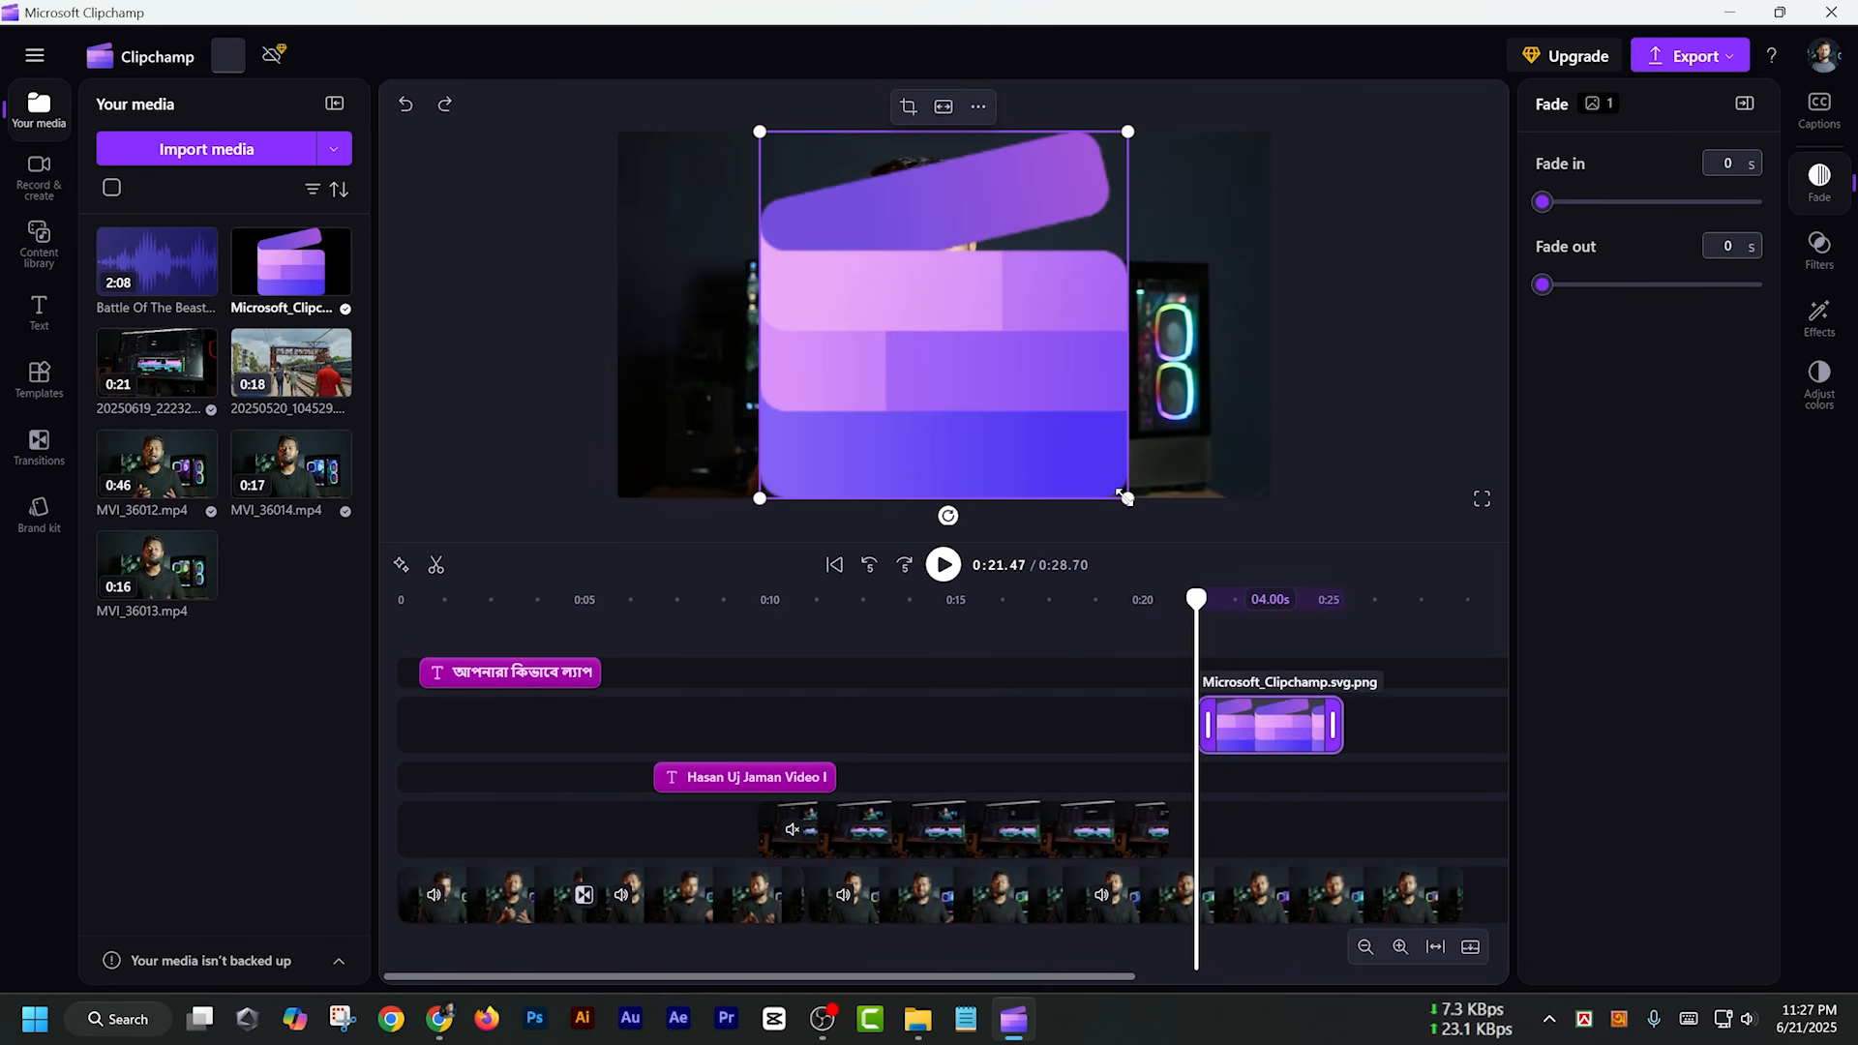
pyautogui.moveTo(1128, 500); pyautogui.dragTo(1154, 214)
# Give the logo clip a 0.5 s fade-in and a 0.5 s fade-out
pyautogui.click(1234, 633)
pyautogui.click(1257, 721)
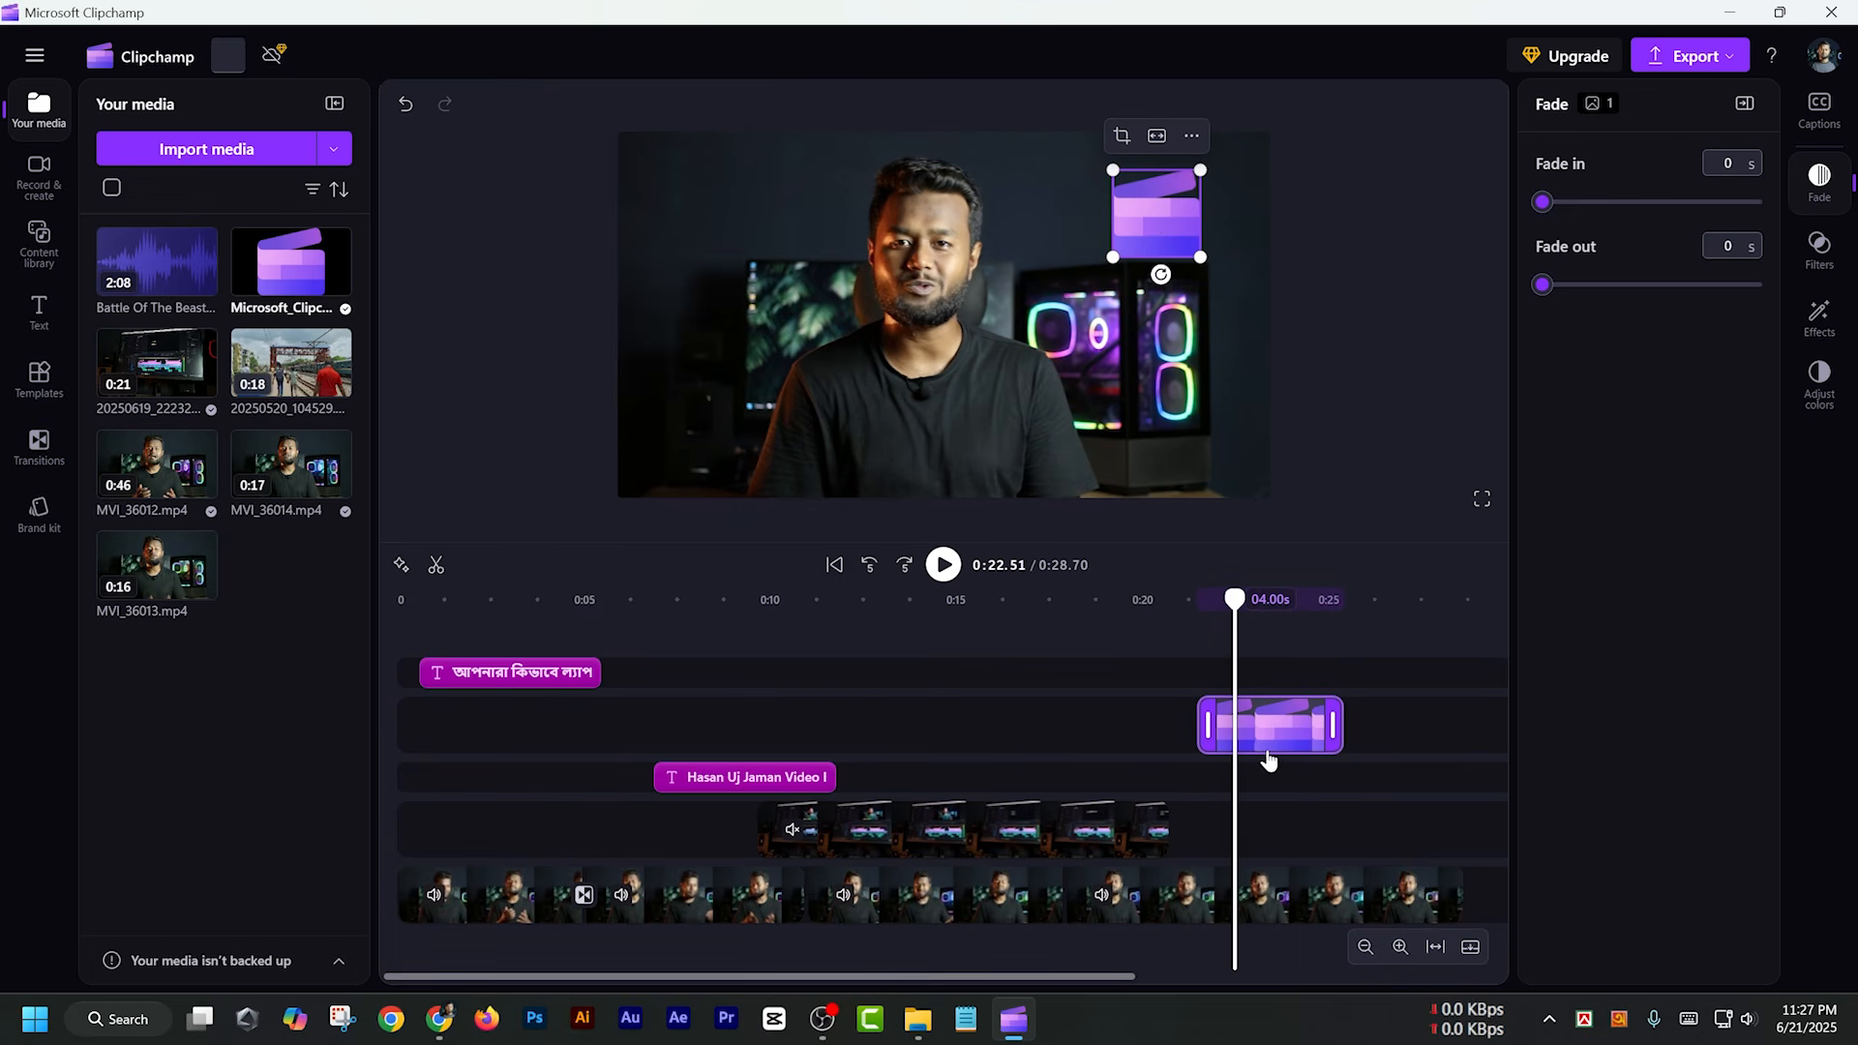
pyautogui.moveTo(1551, 207); pyautogui.dragTo(1585, 209)
pyautogui.moveTo(1542, 284); pyautogui.dragTo(1592, 286)
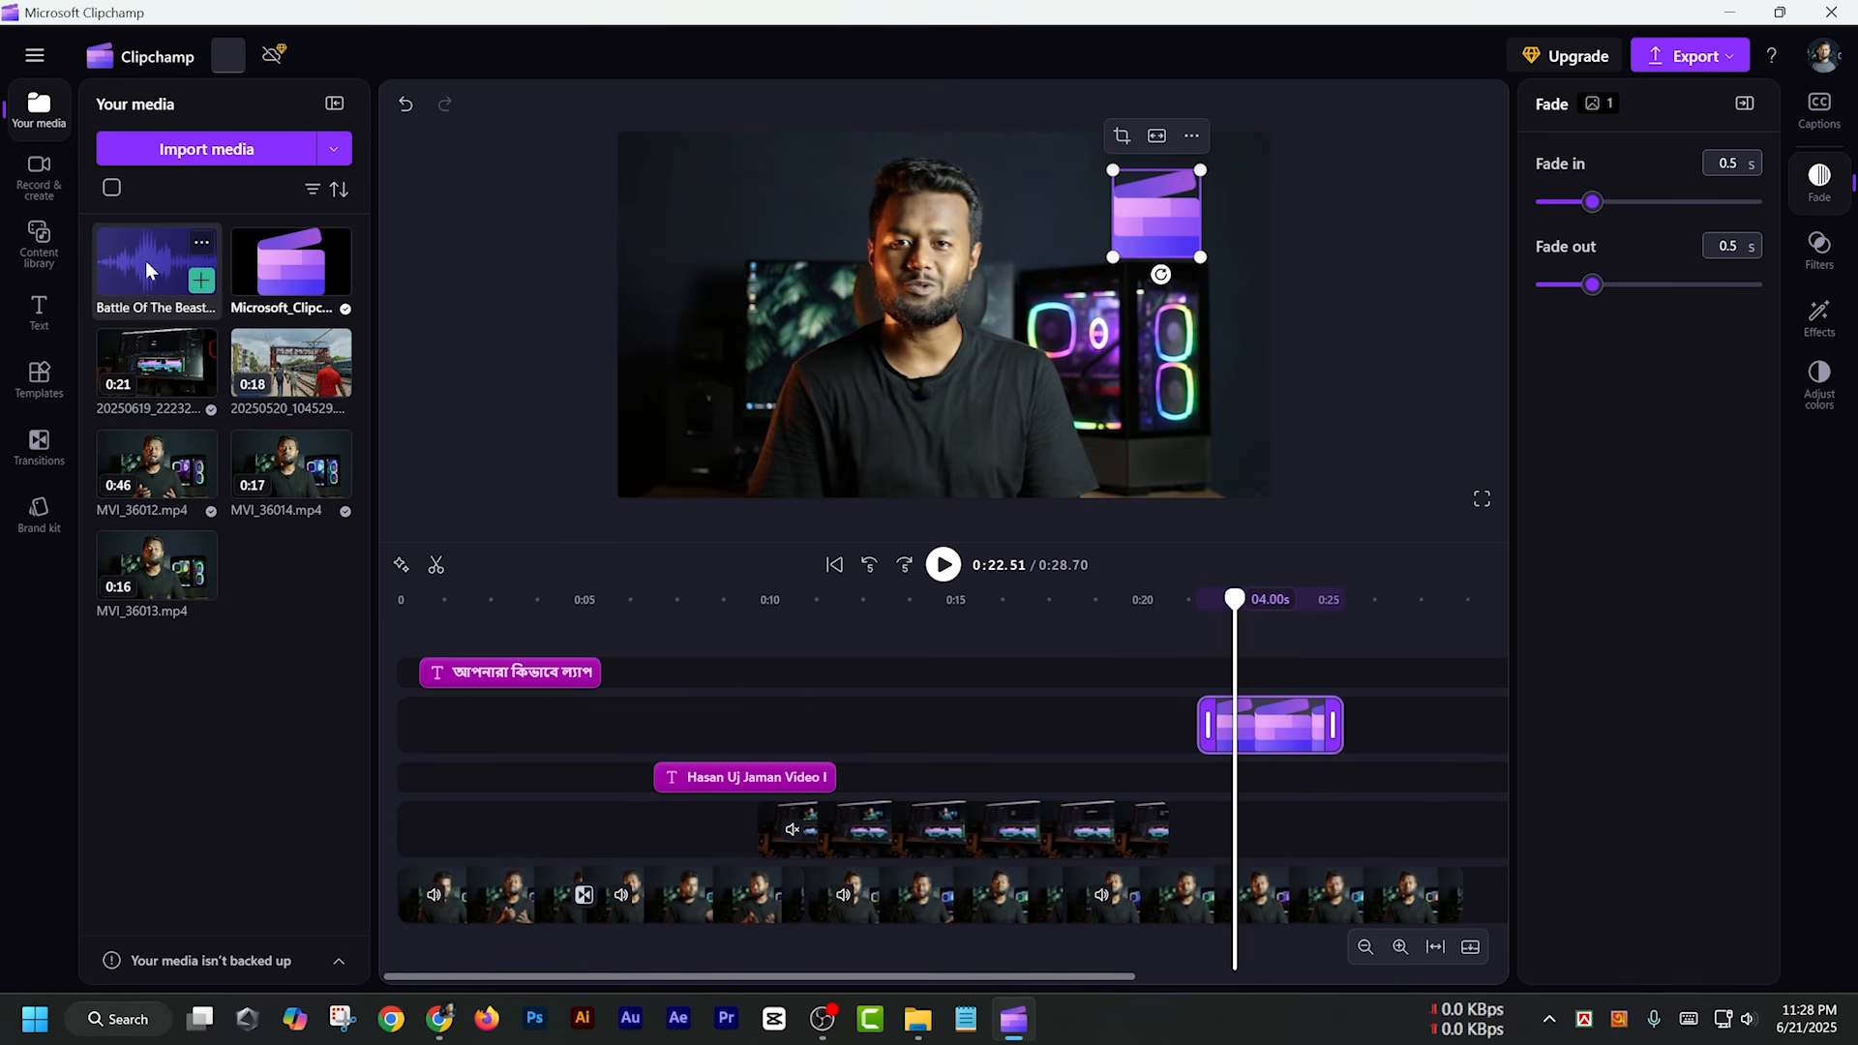
# Add the Battle Of The Beast music below the video from its start, and cut off the part extending past the video's end
pyautogui.moveTo(126, 254); pyautogui.dragTo(440, 943)
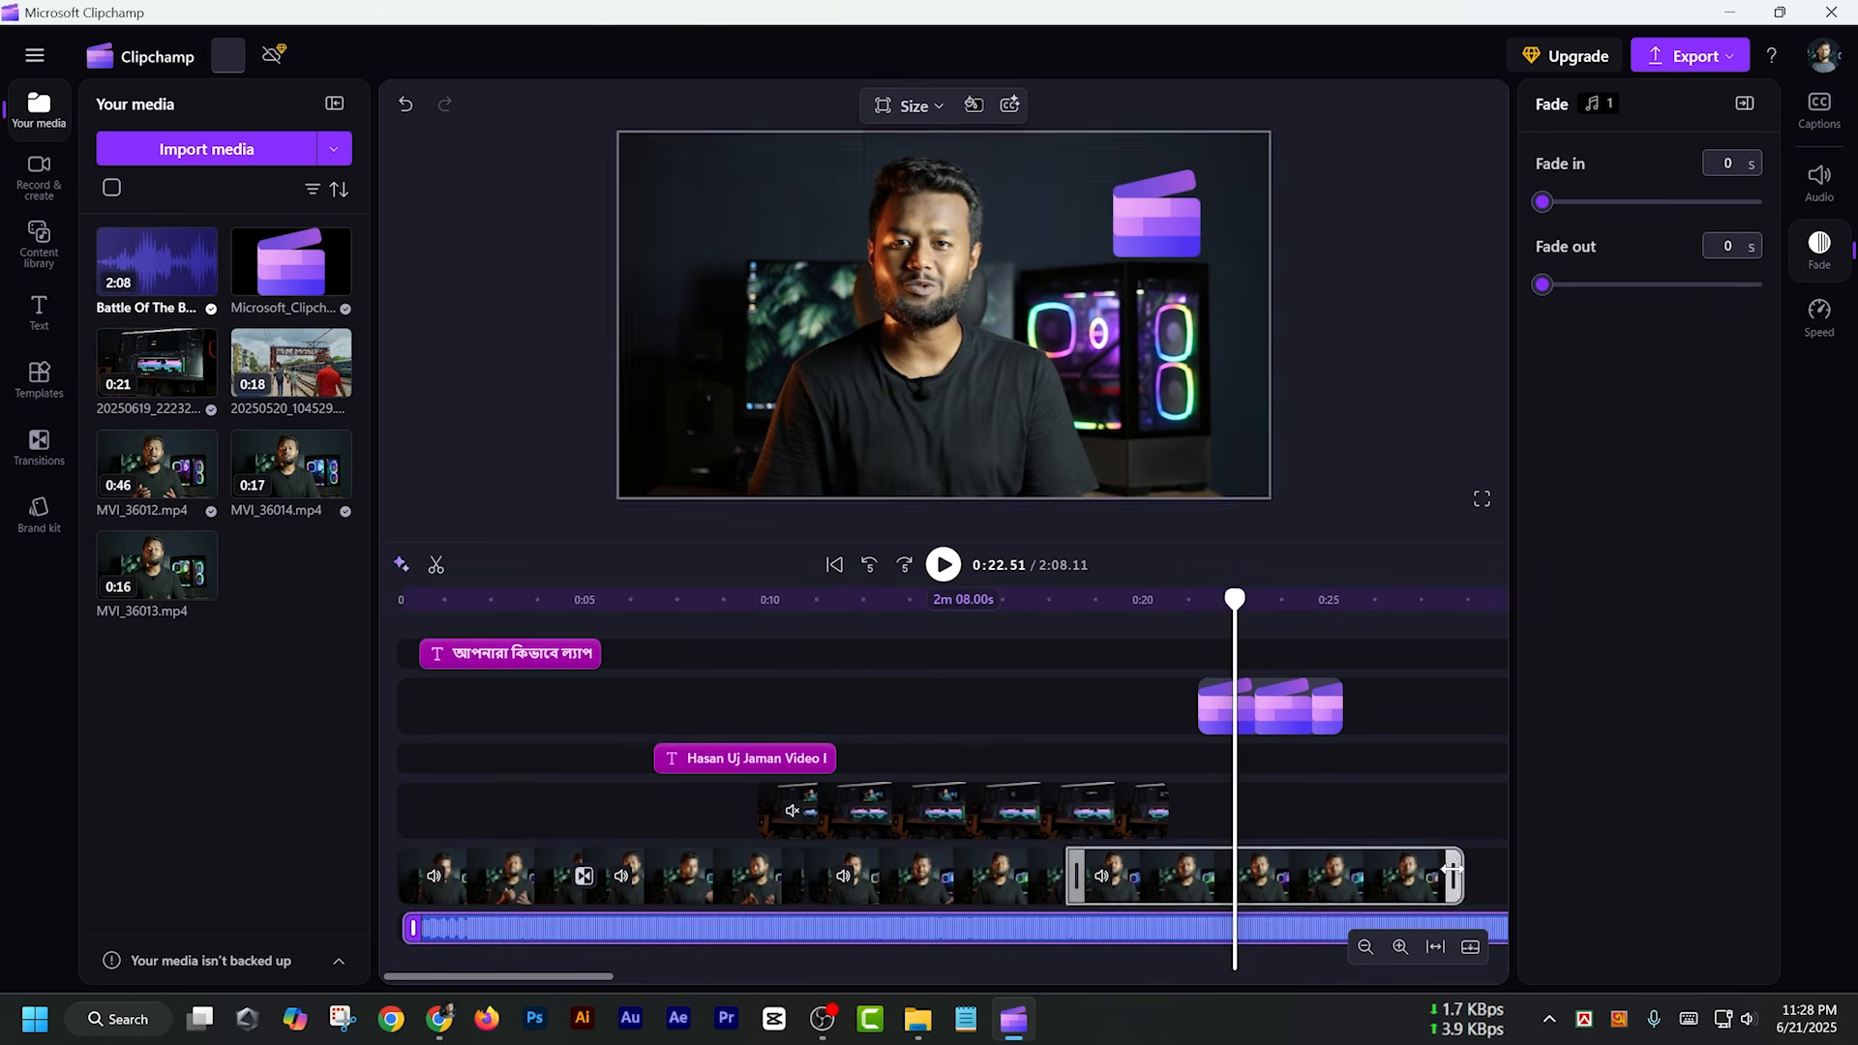
pyautogui.click(1364, 948)
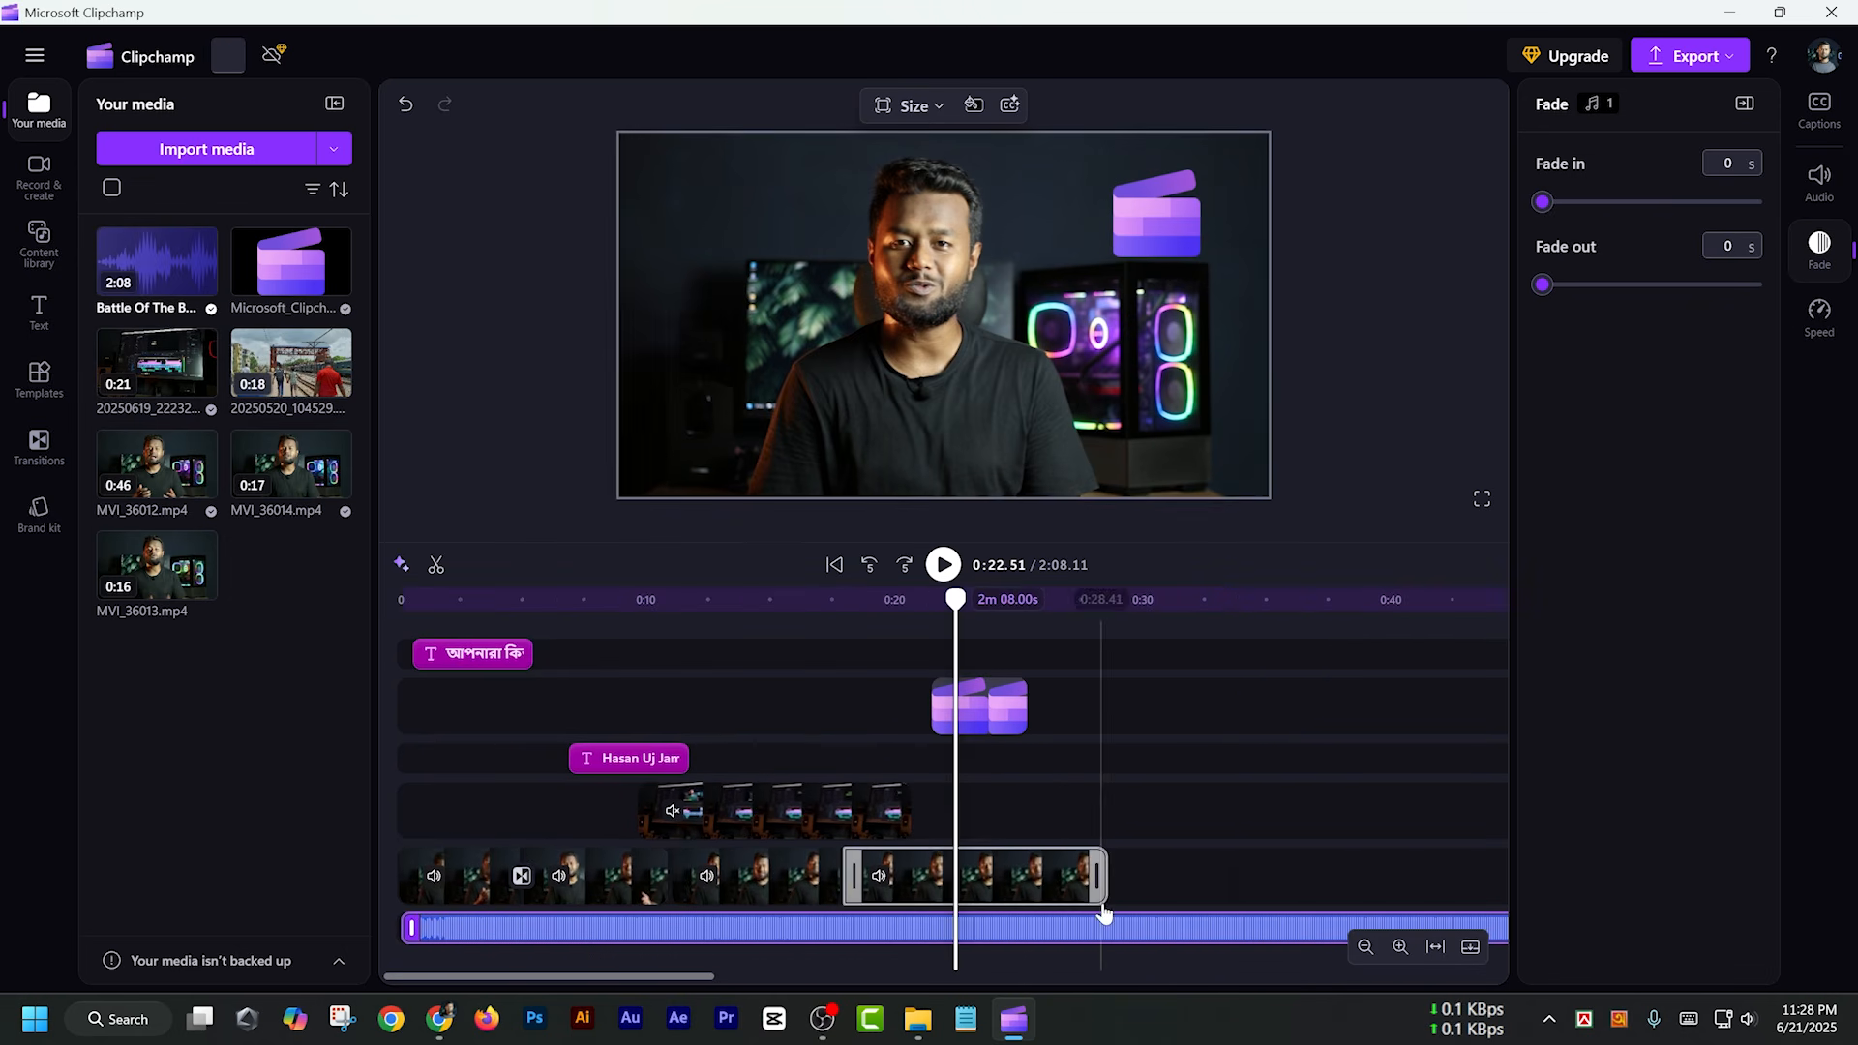
pyautogui.click(1120, 597)
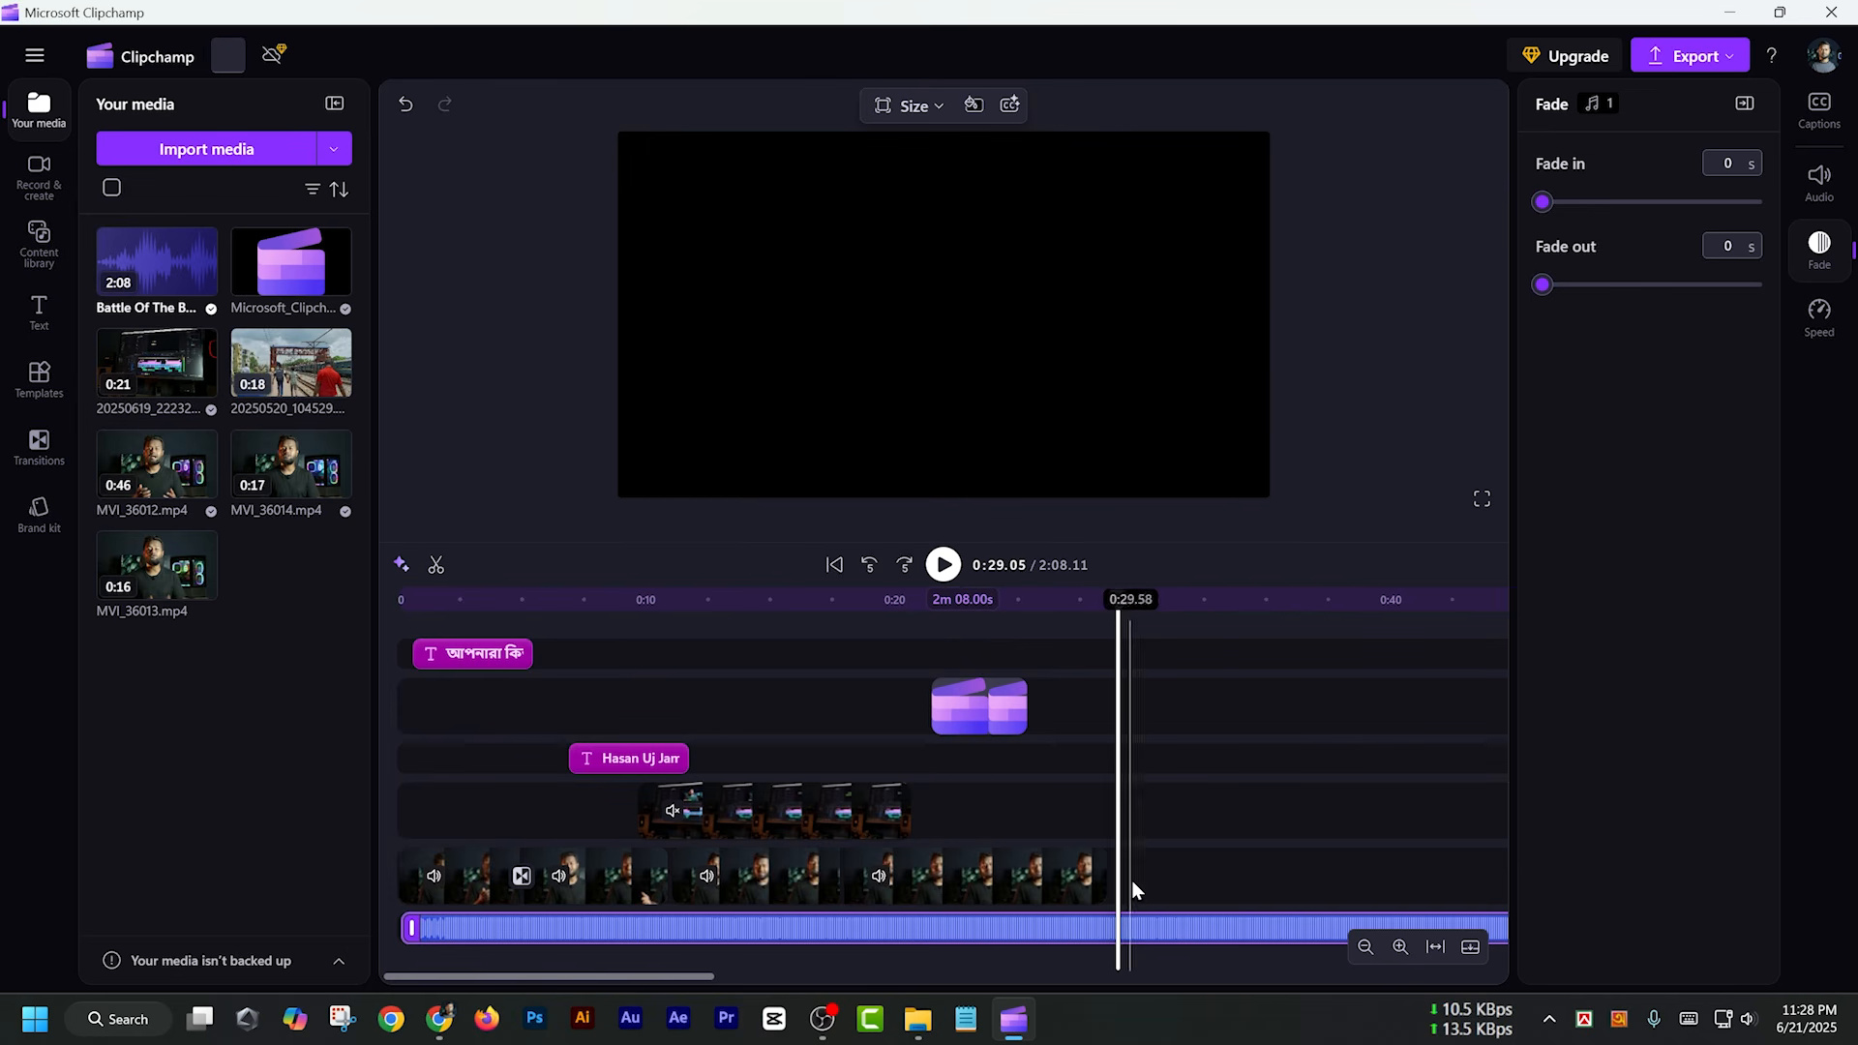
pyautogui.press('s')
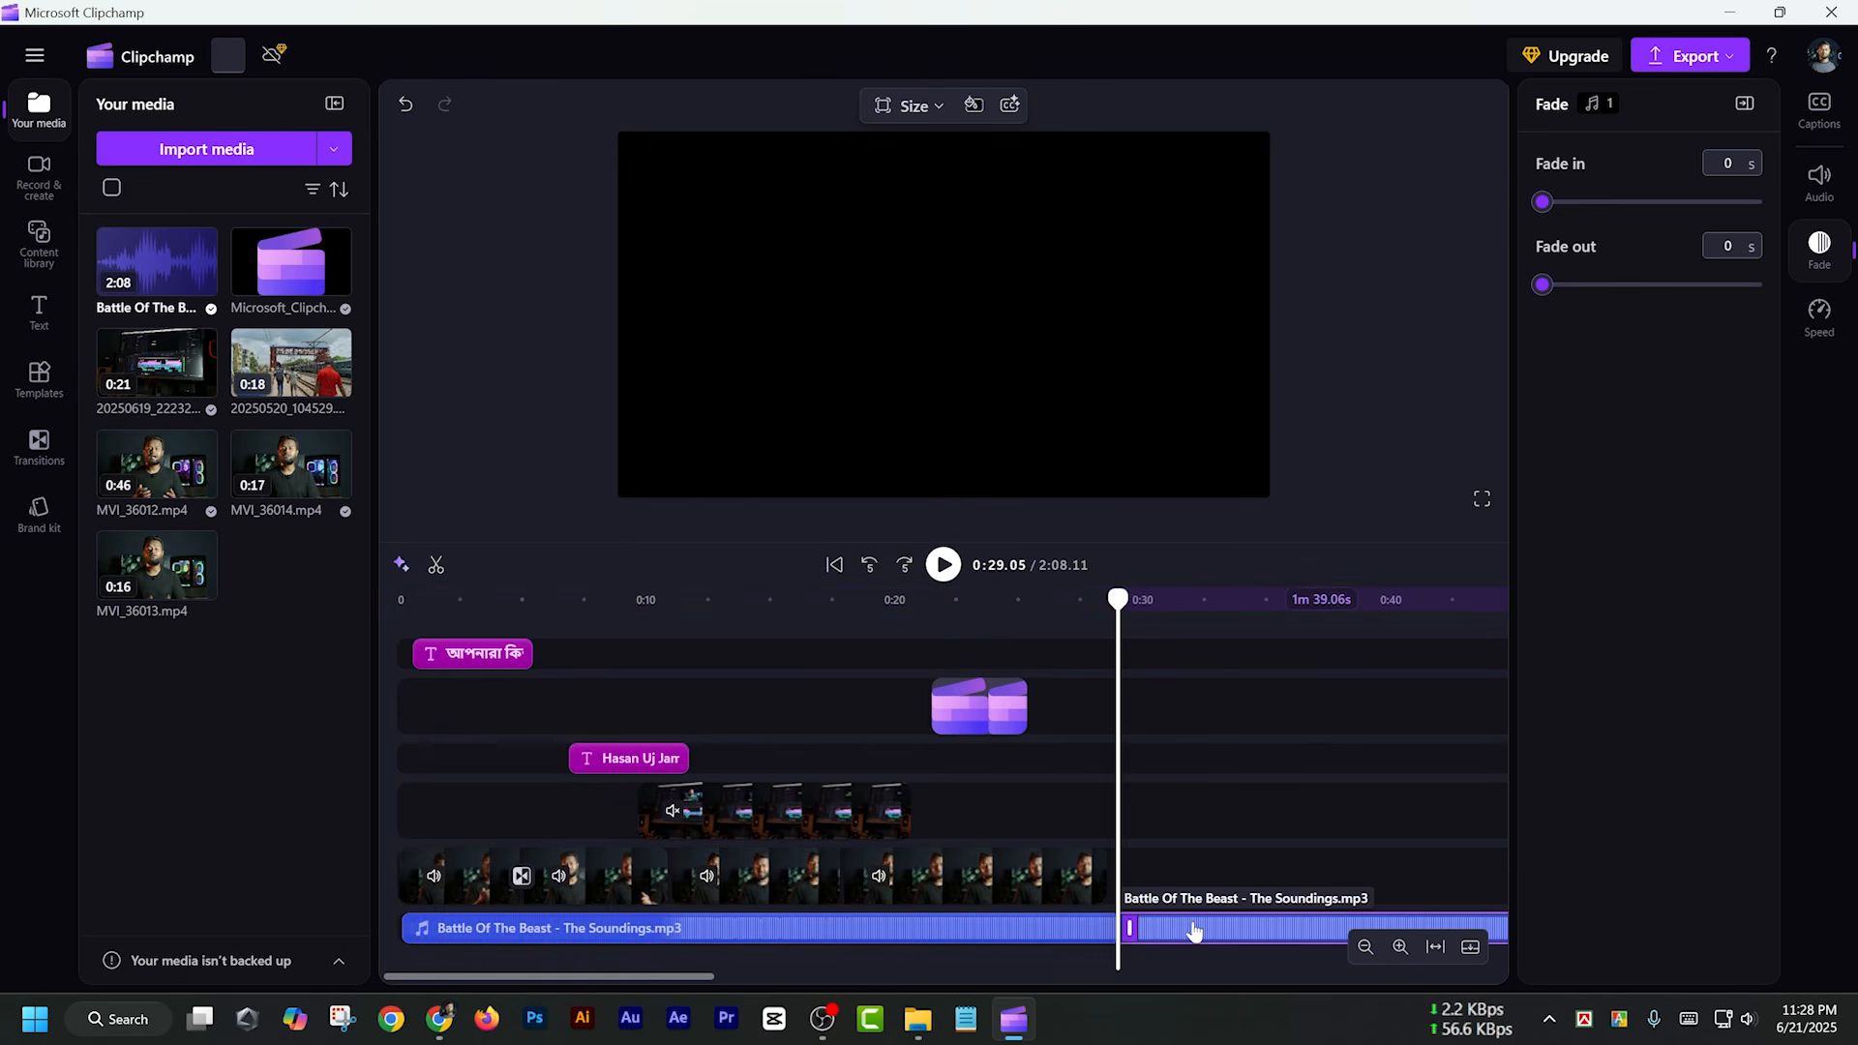
pyautogui.press('Delete')
pyautogui.click(1100, 929)
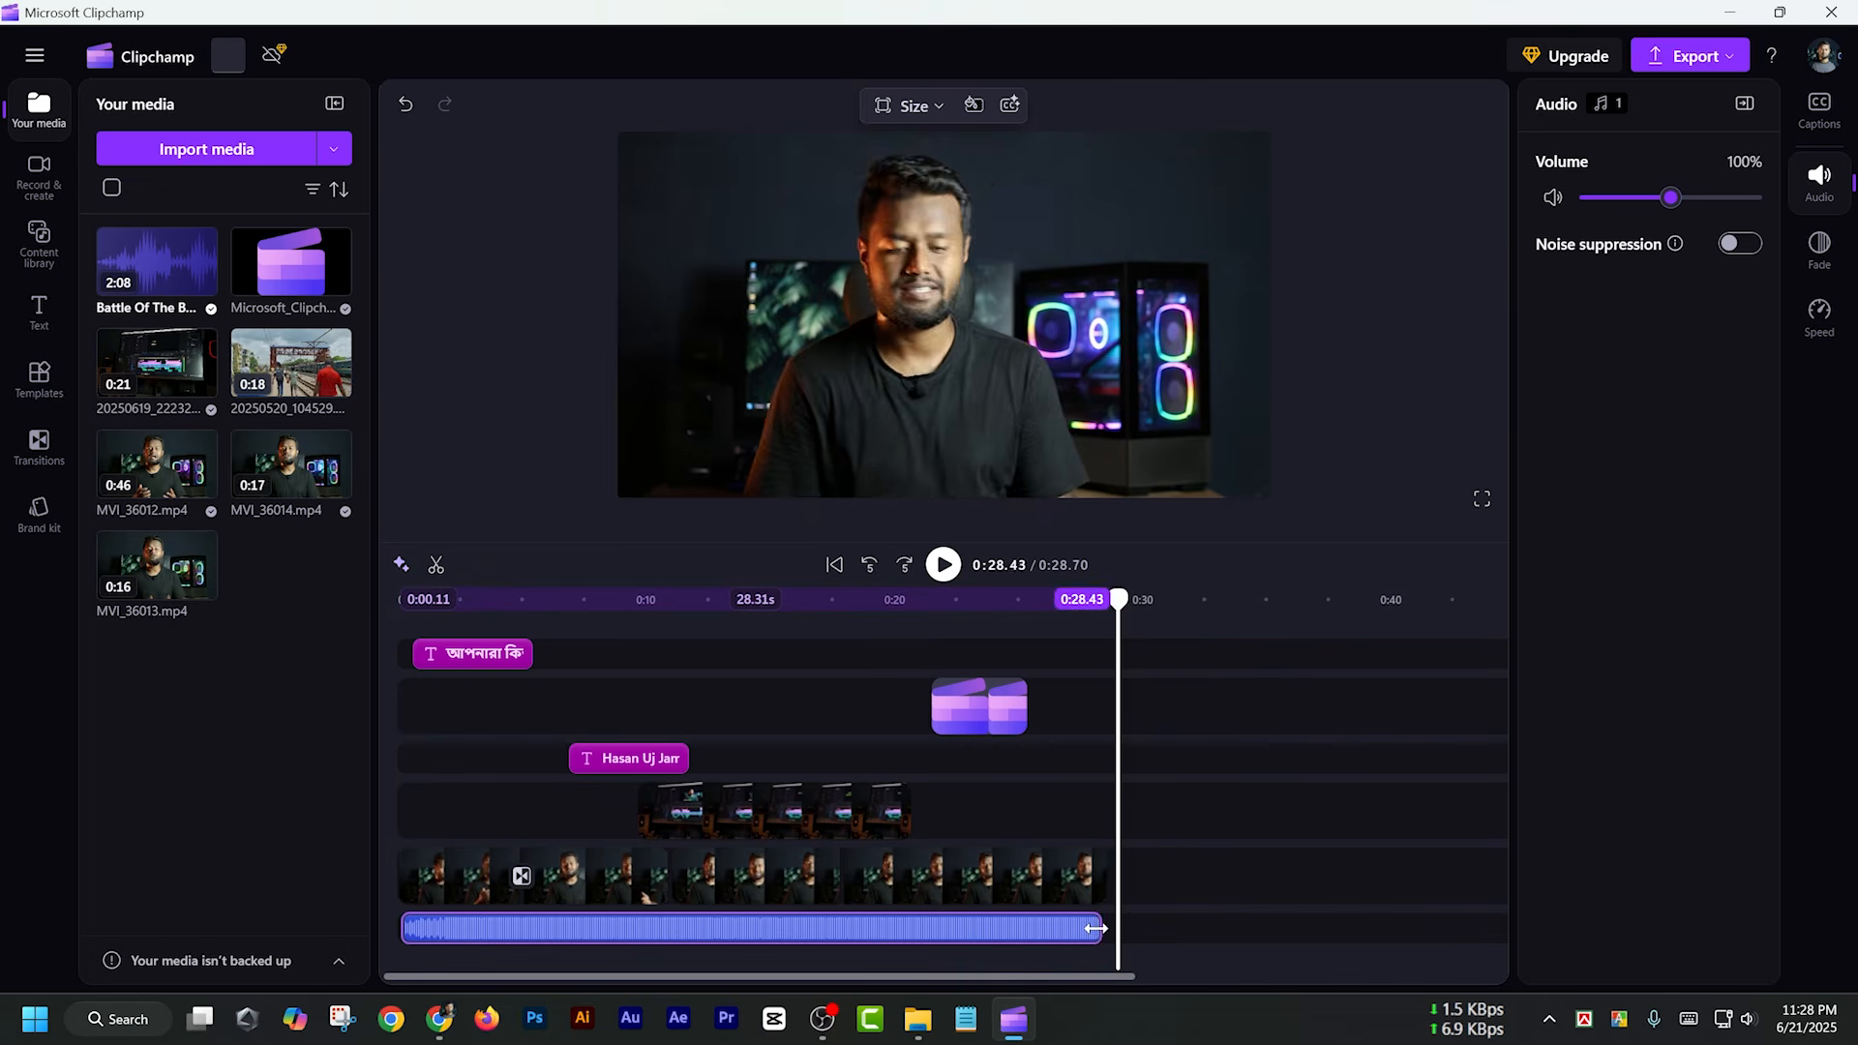
# Lower the background music's volume to 10%
pyautogui.click(842, 600)
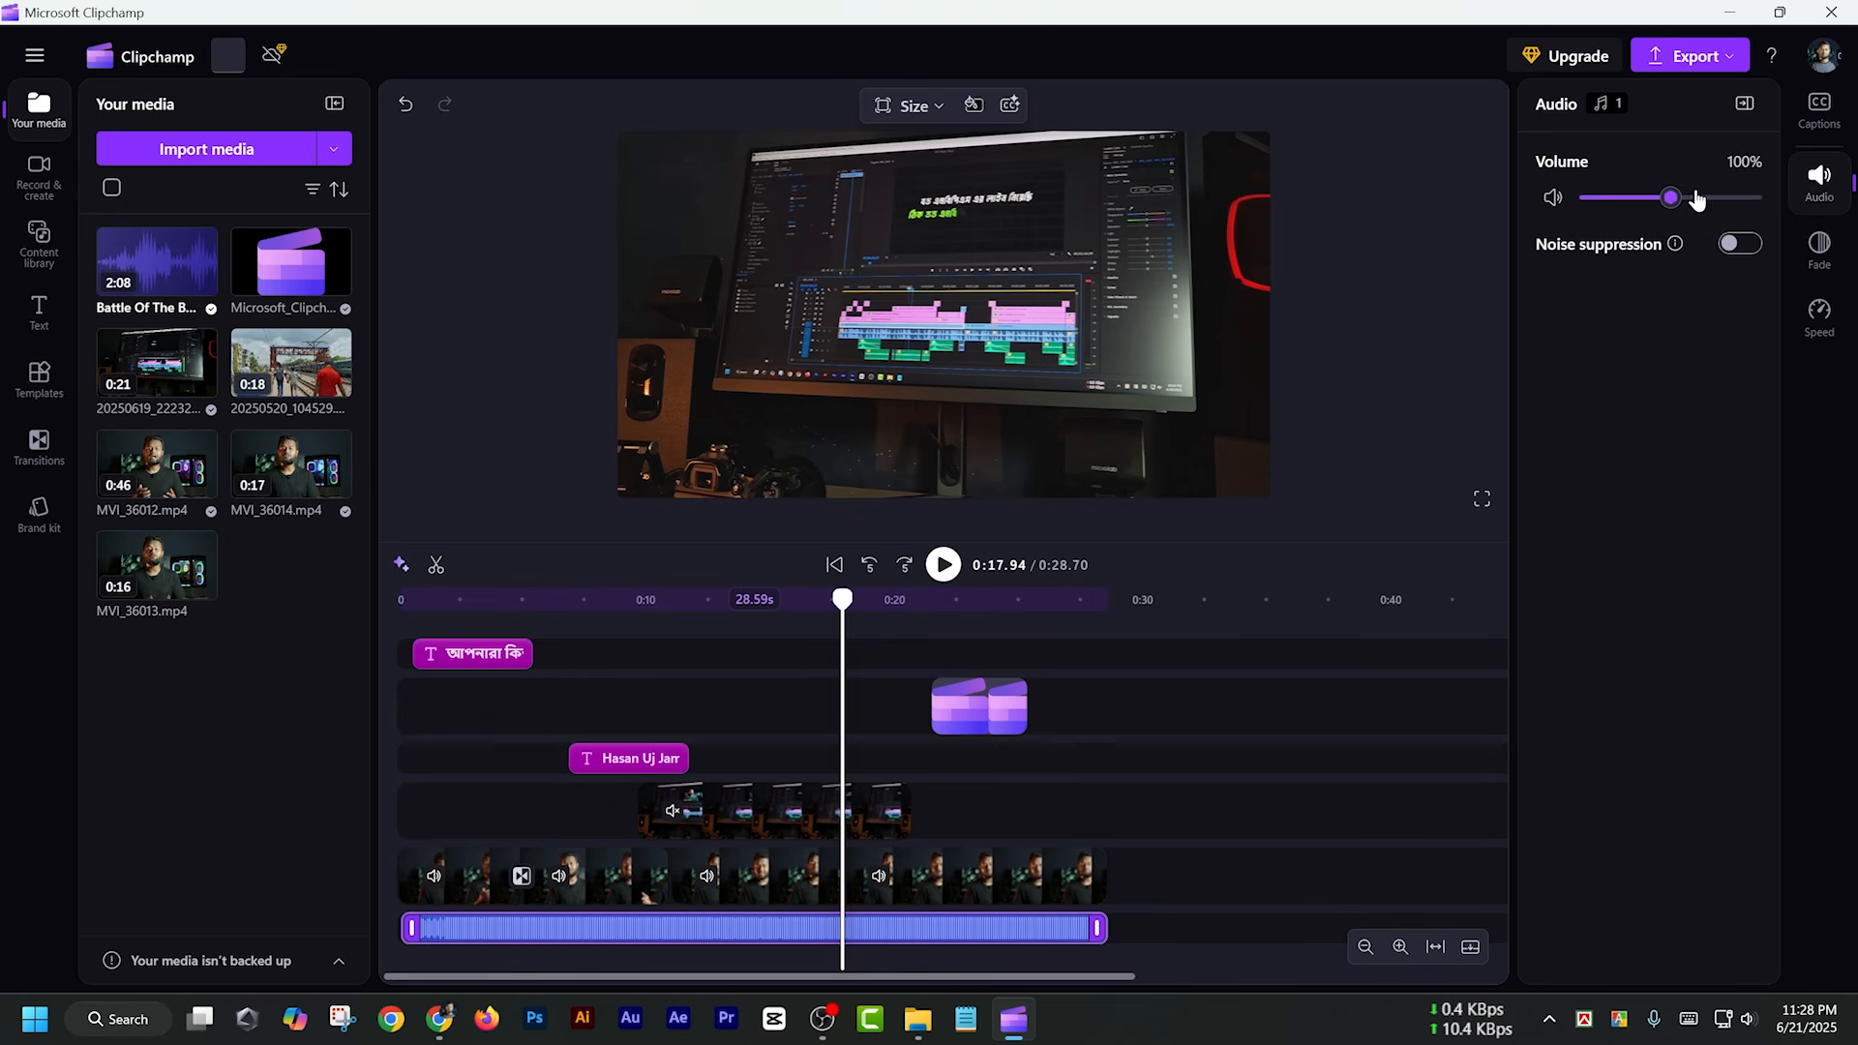
pyautogui.moveTo(1664, 198); pyautogui.dragTo(1588, 198)
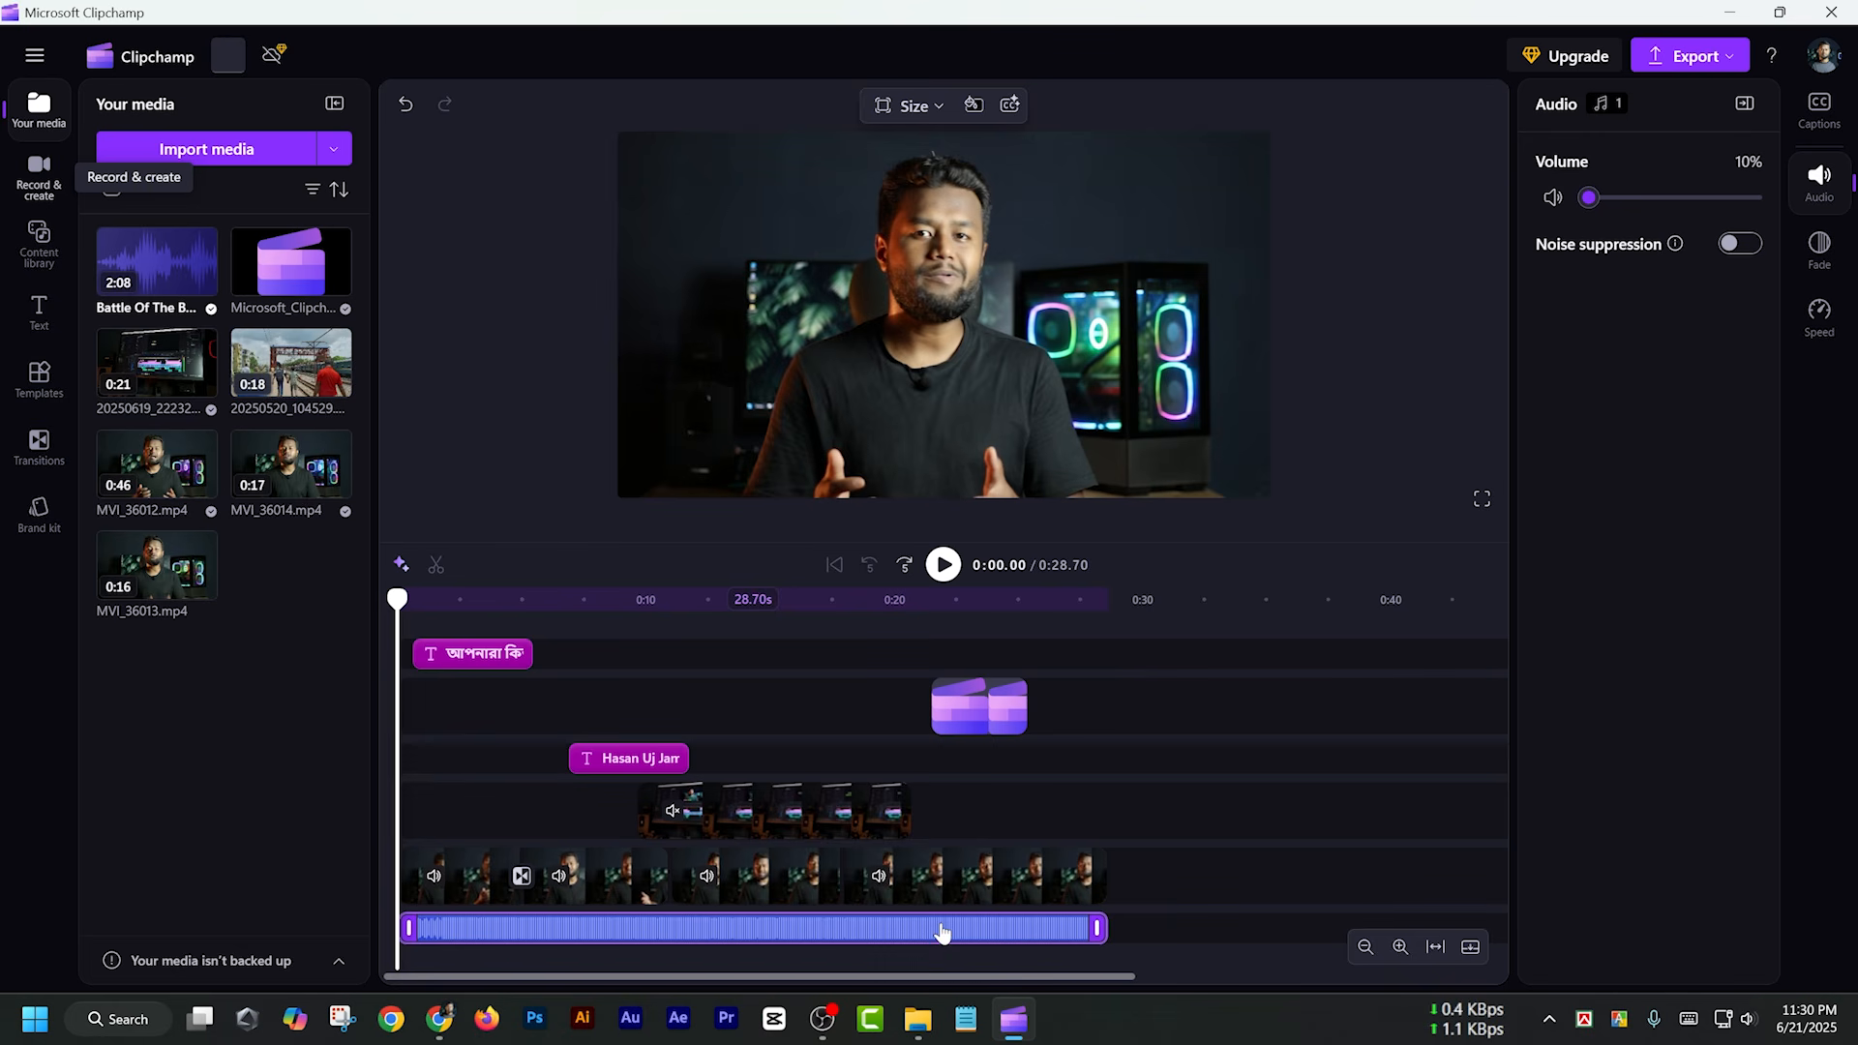
# Give the background music clip a 0.6 s fade-in and a 0.6 s fade-out
pyautogui.click(1818, 245)
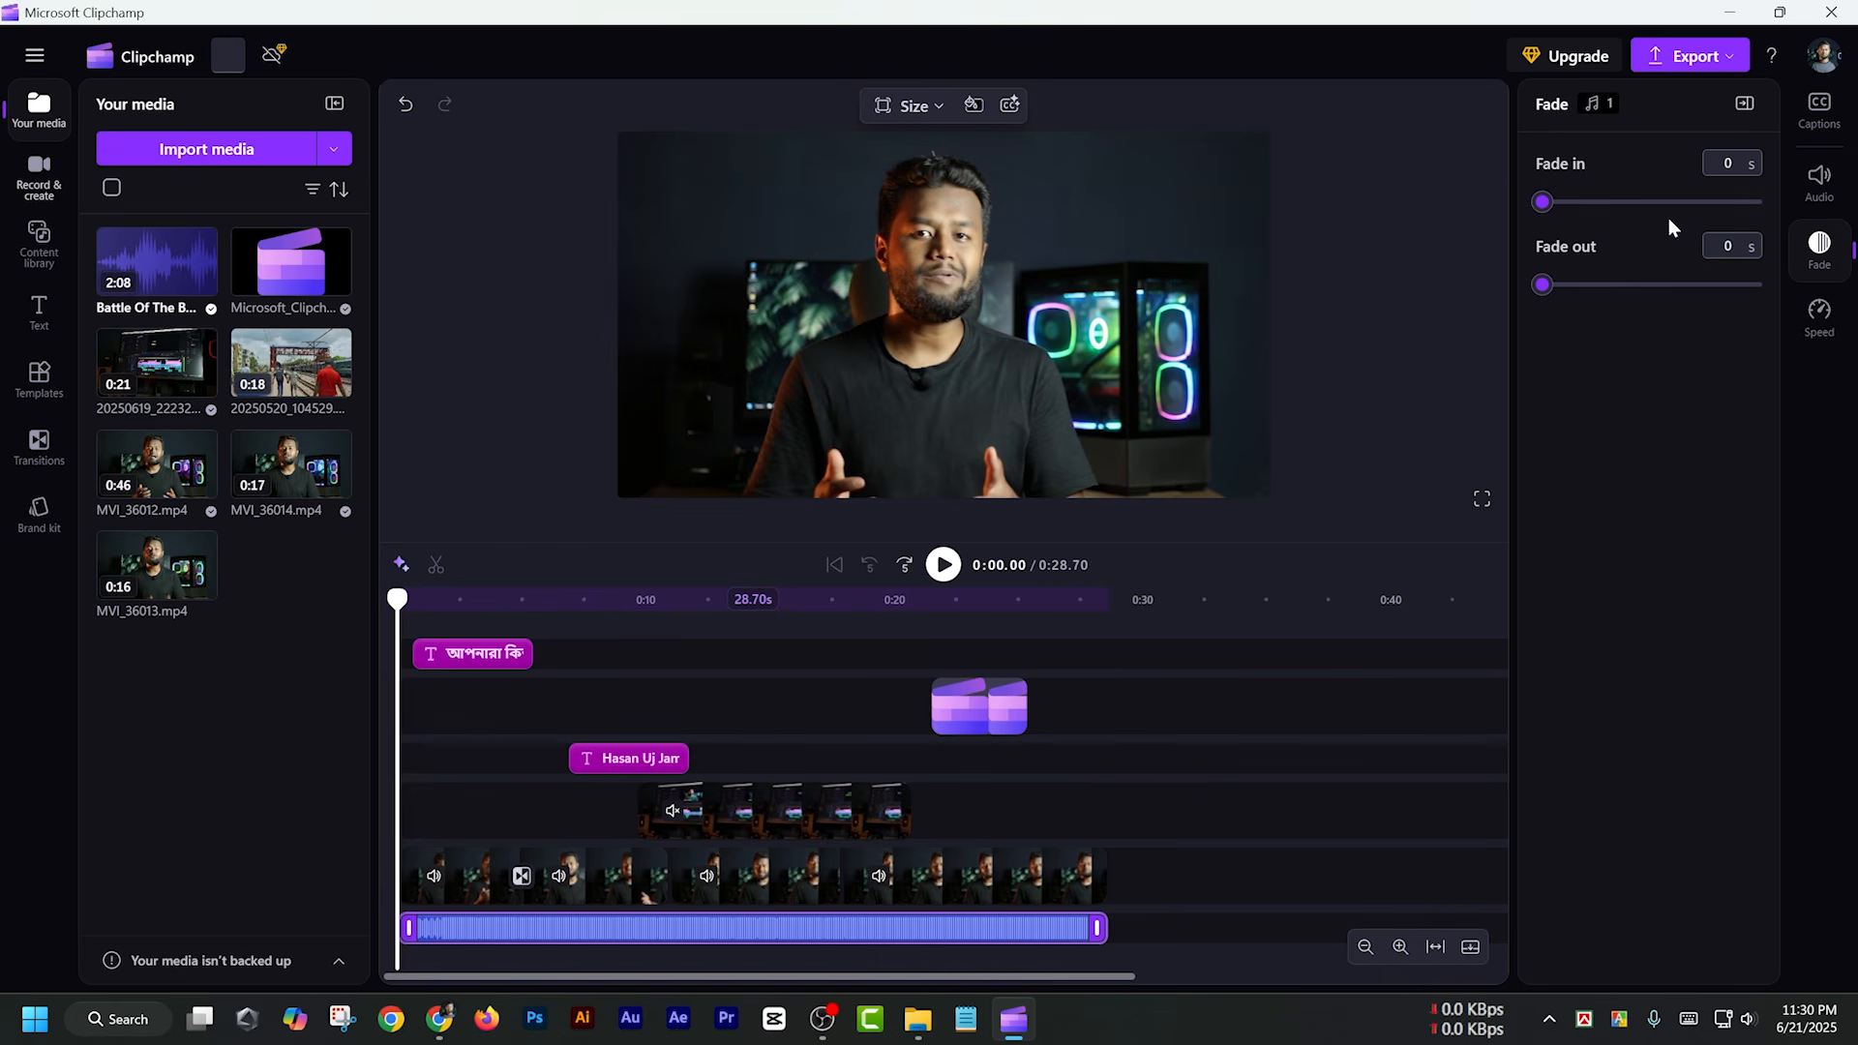
pyautogui.moveTo(1545, 202); pyautogui.dragTo(1606, 205)
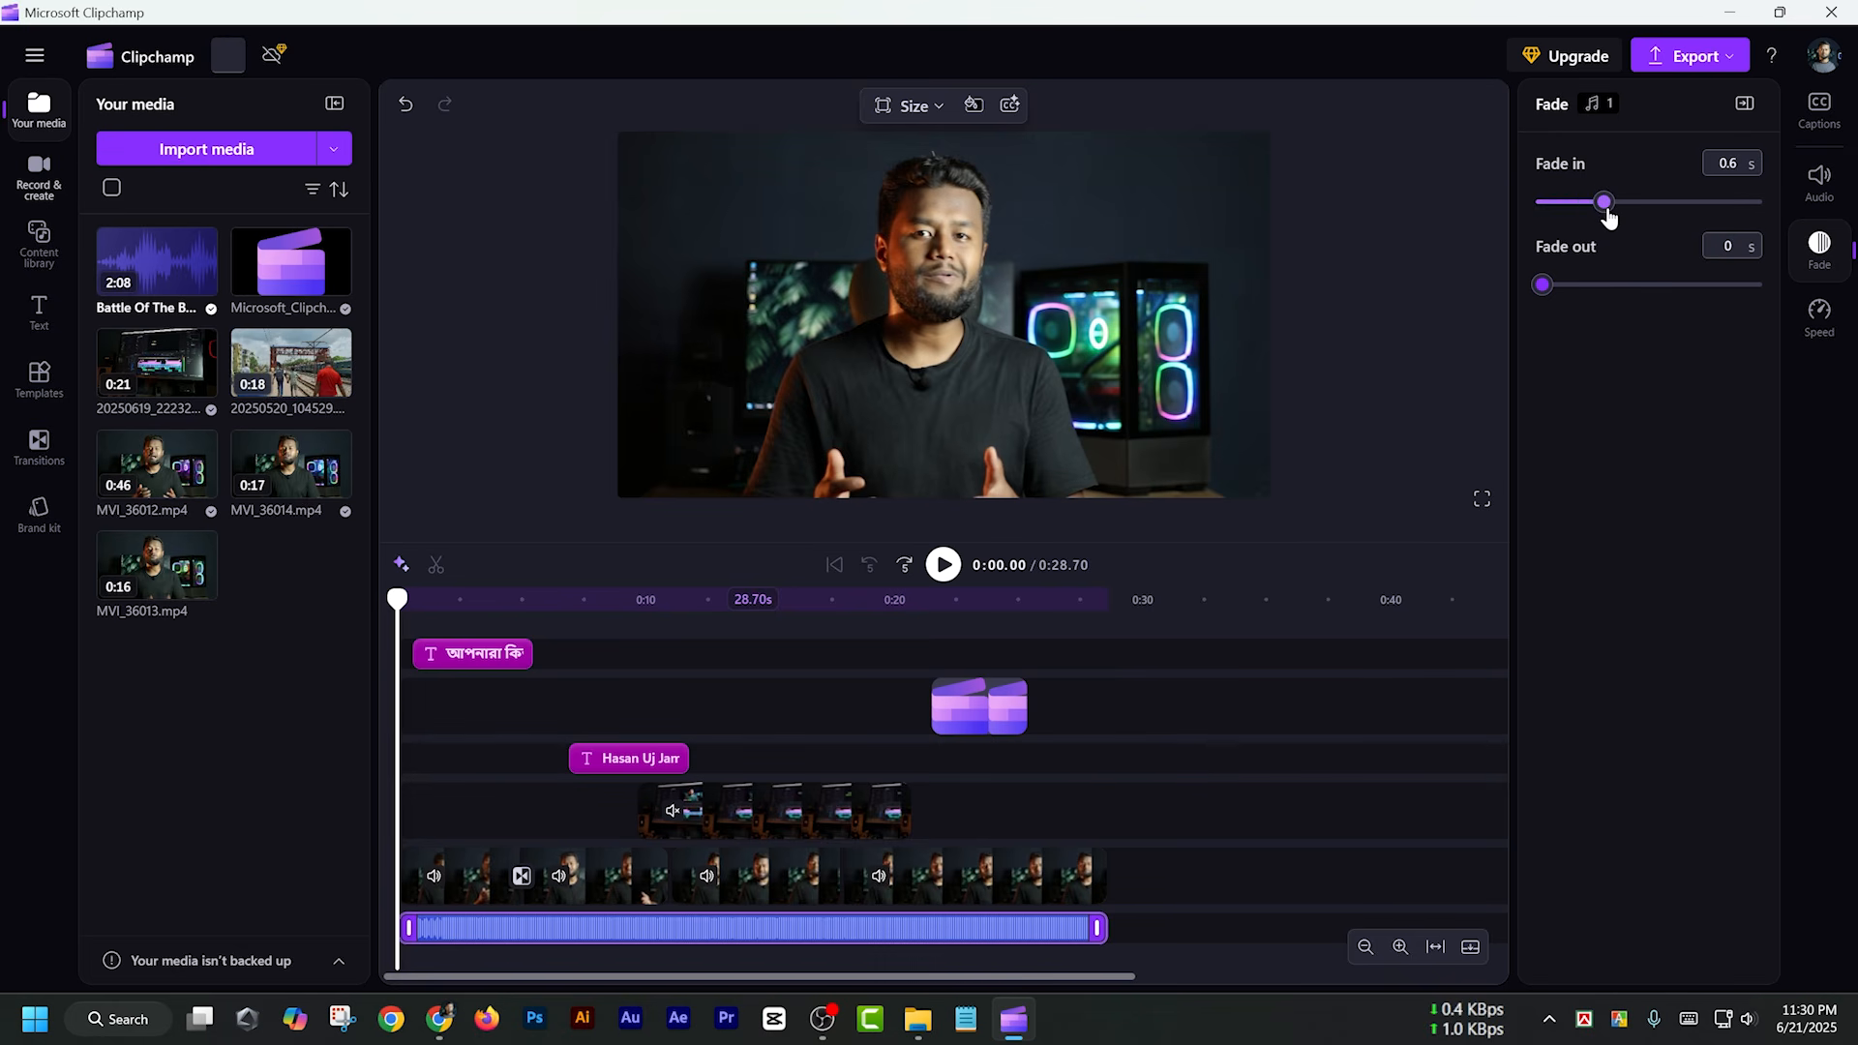
pyautogui.moveTo(1544, 285); pyautogui.dragTo(1594, 285)
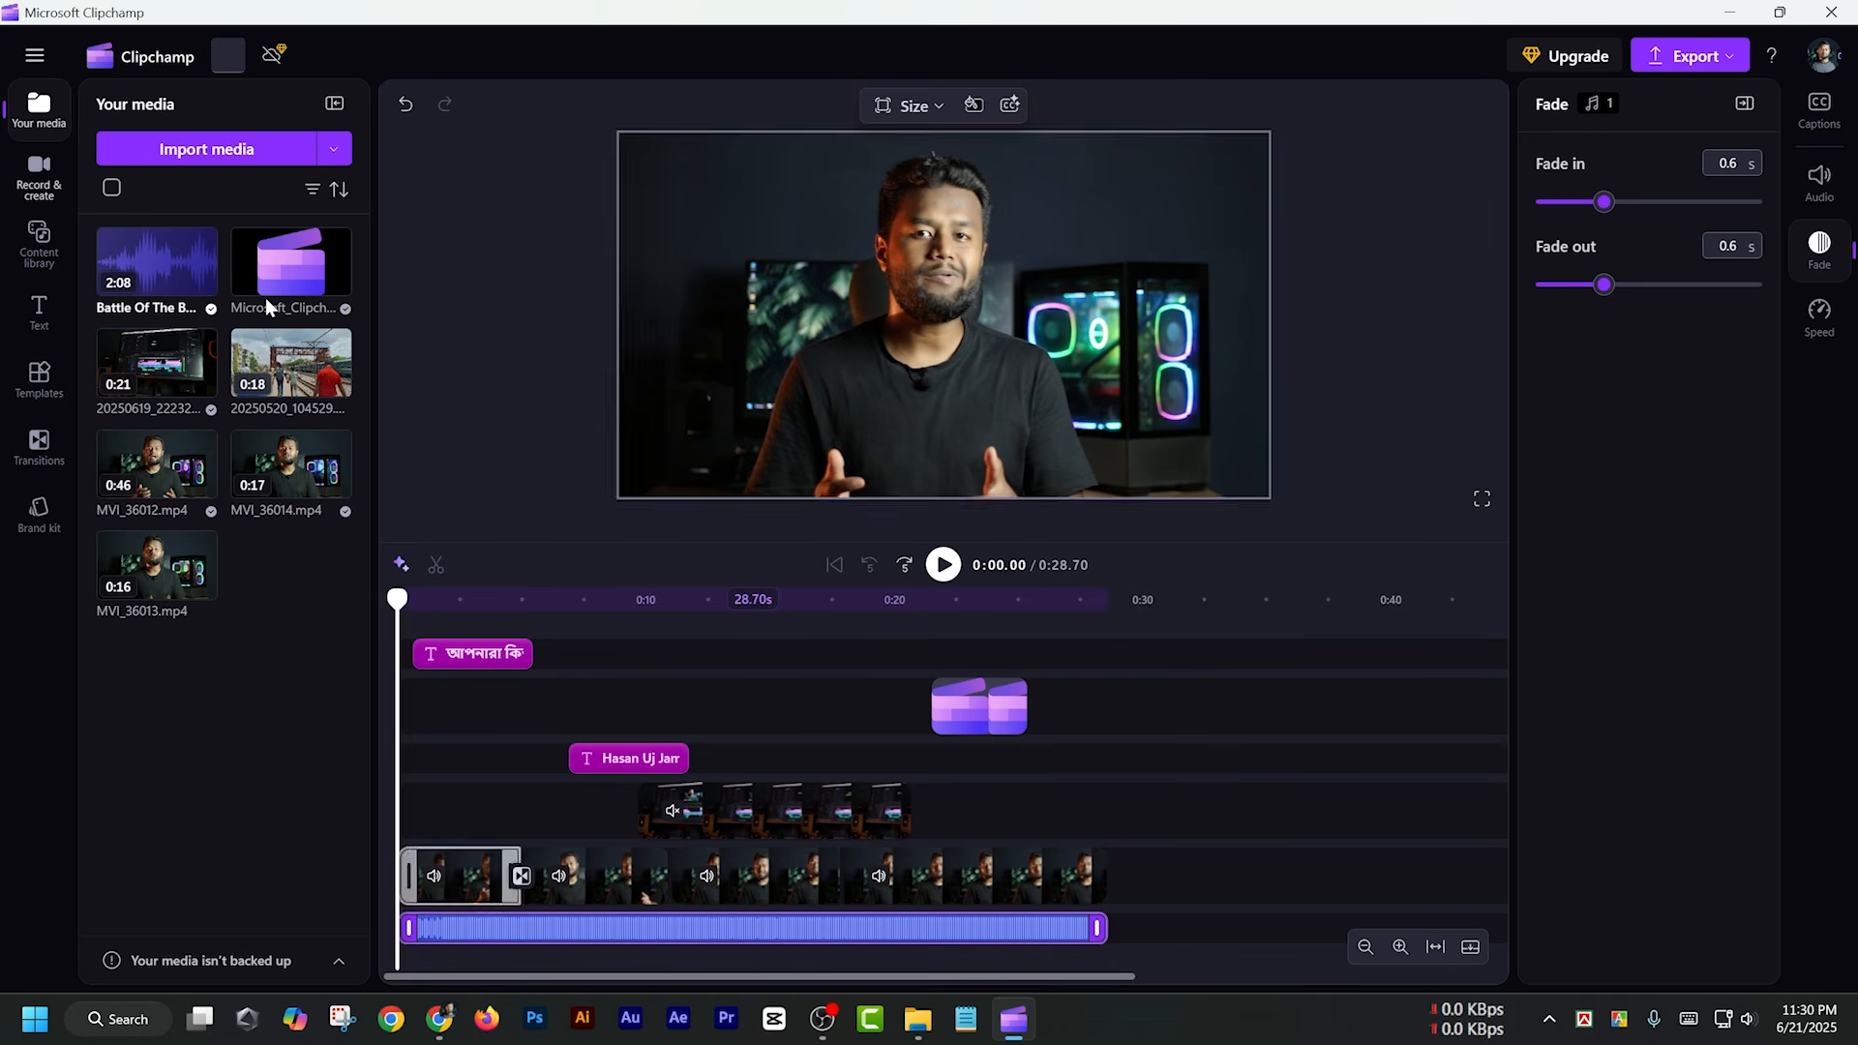
pyautogui.click(39, 382)
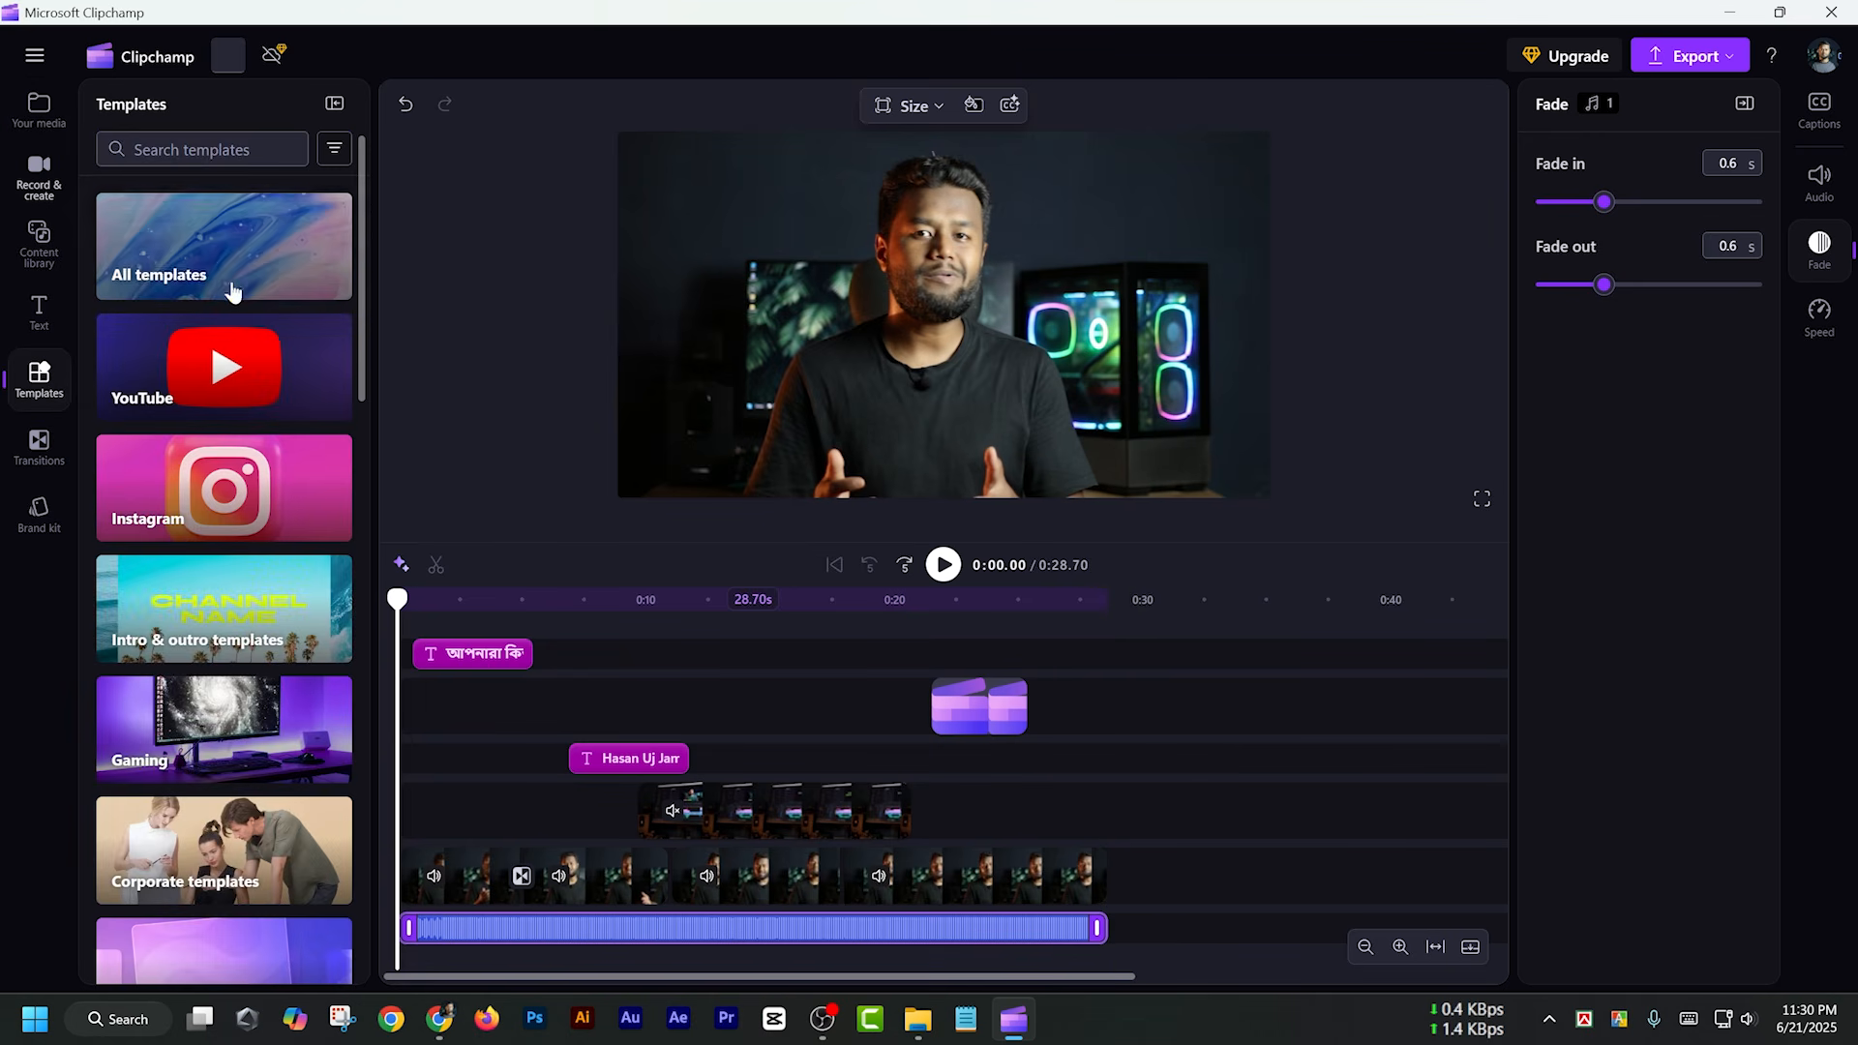
pyautogui.scroll(-3, 282, 549)
pyautogui.scroll(-6, 281, 549)
pyautogui.scroll(10, 222, 484)
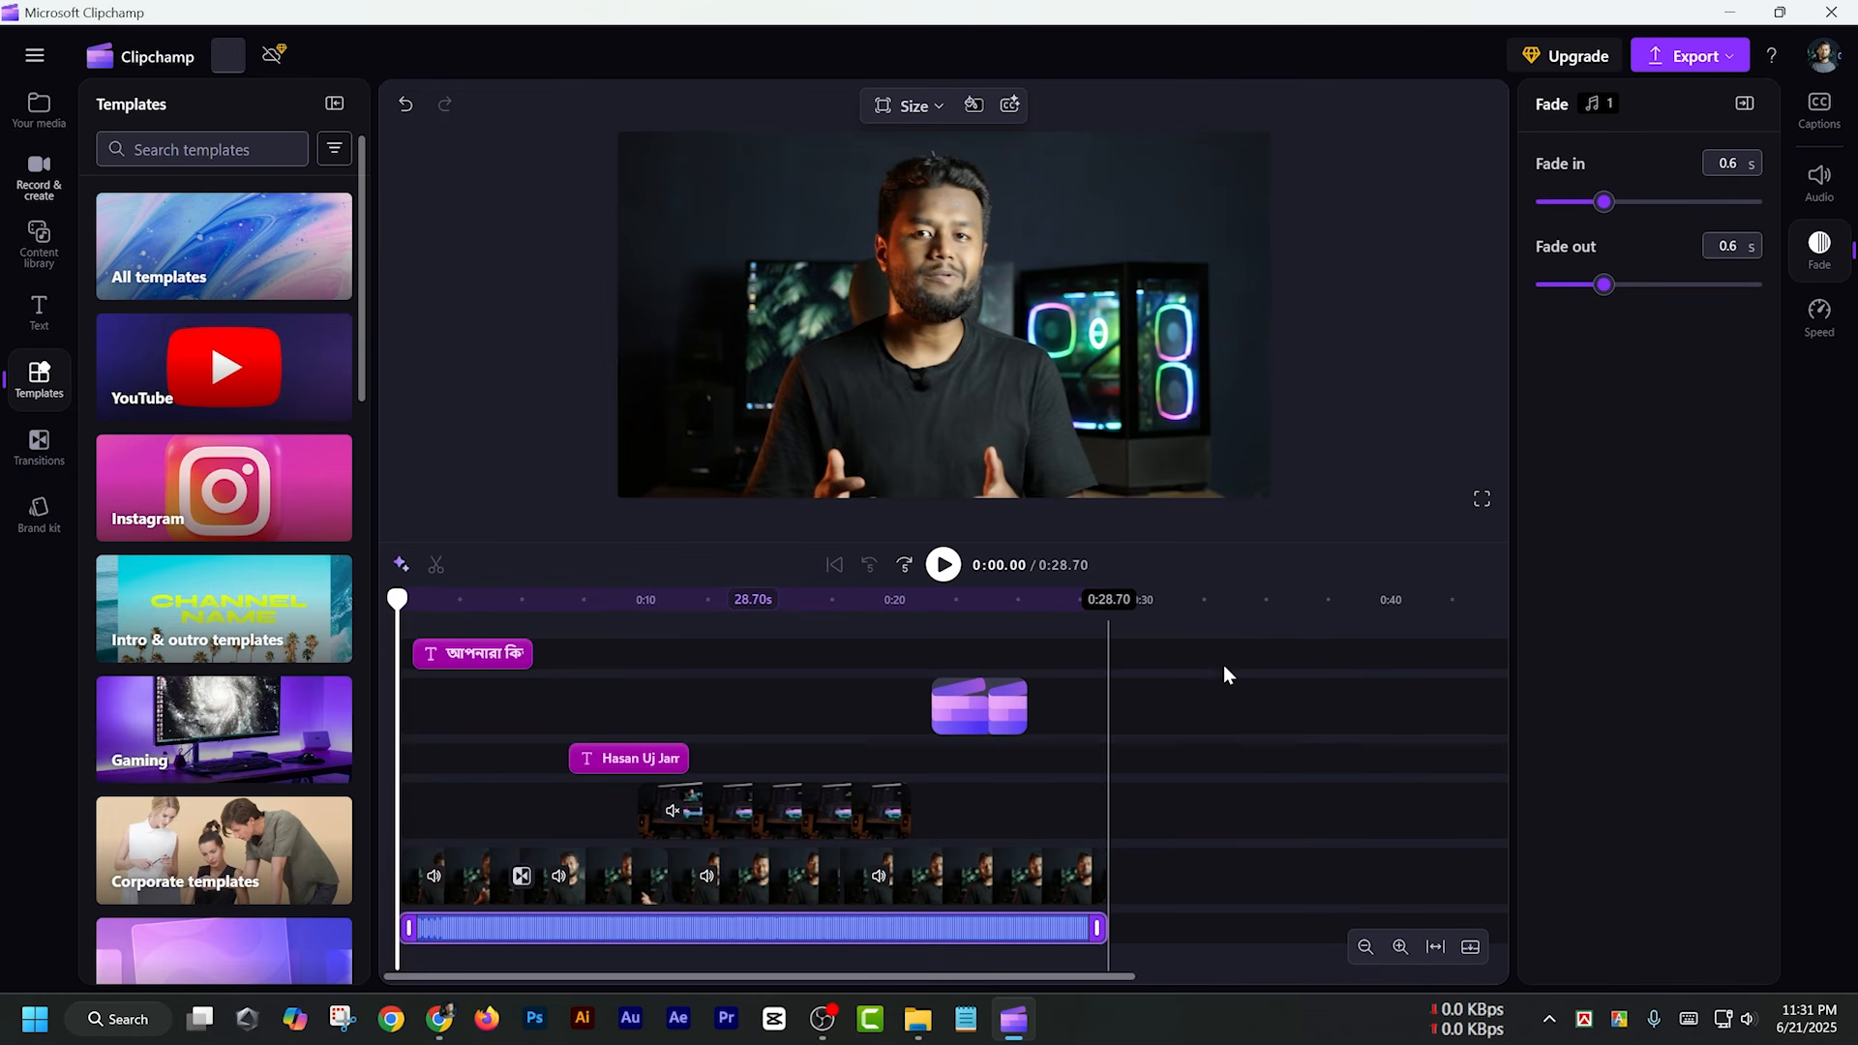
# Export the video at 1080p and save it to the Desktop as the MP4 file "Video Editing Tutorial - Made with Clipchamp"
pyautogui.click(1695, 60)
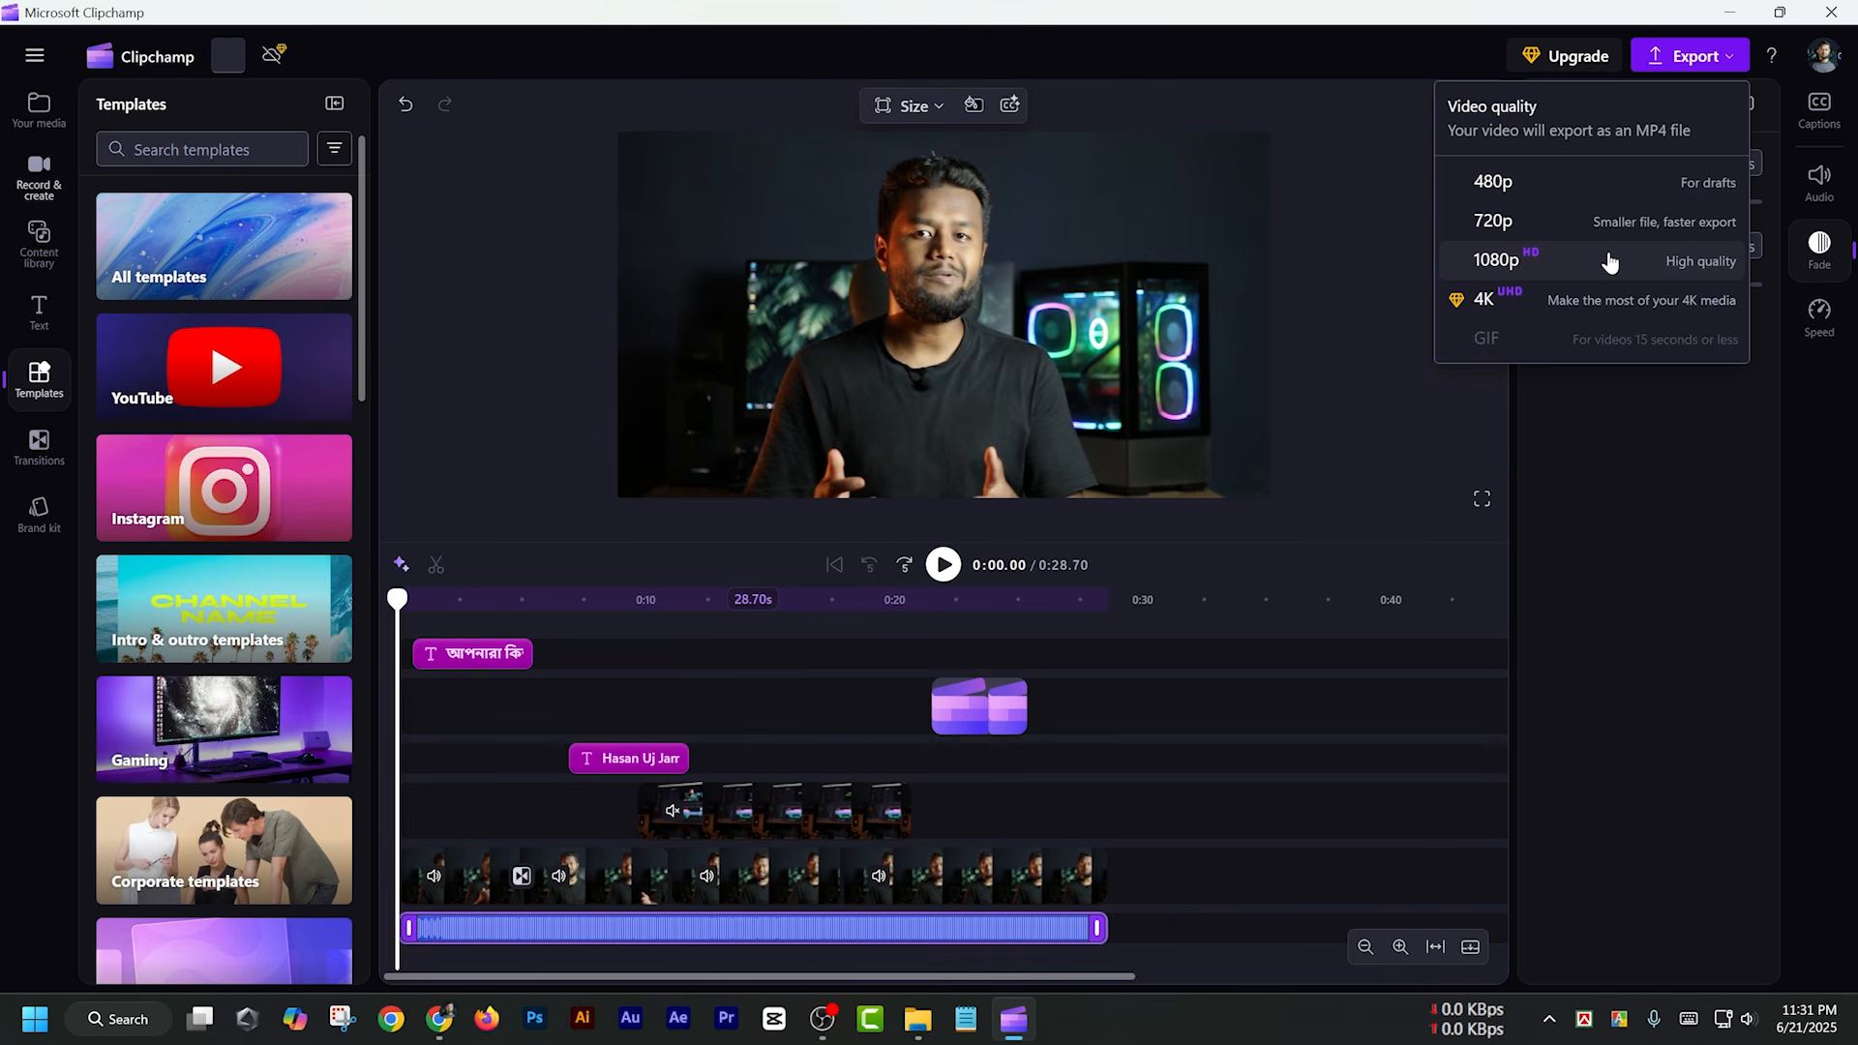
pyautogui.click(1519, 263)
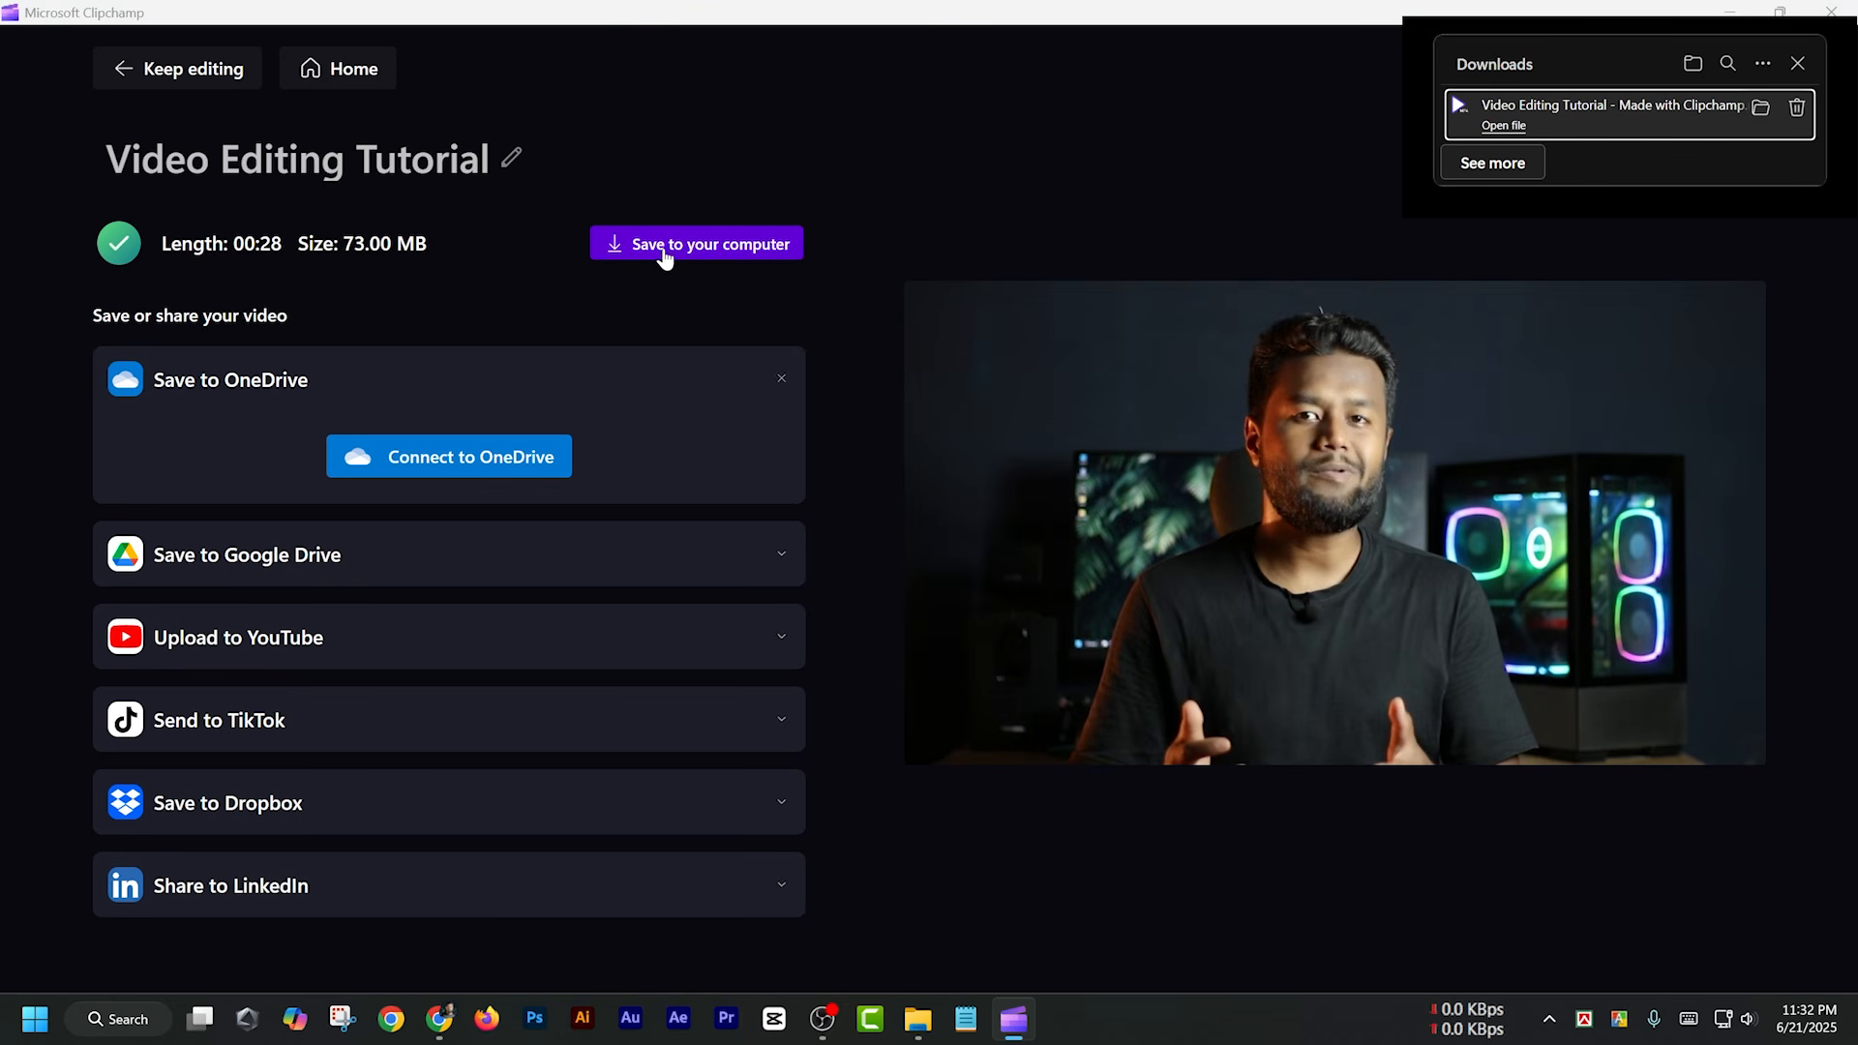
pyautogui.click(738, 249)
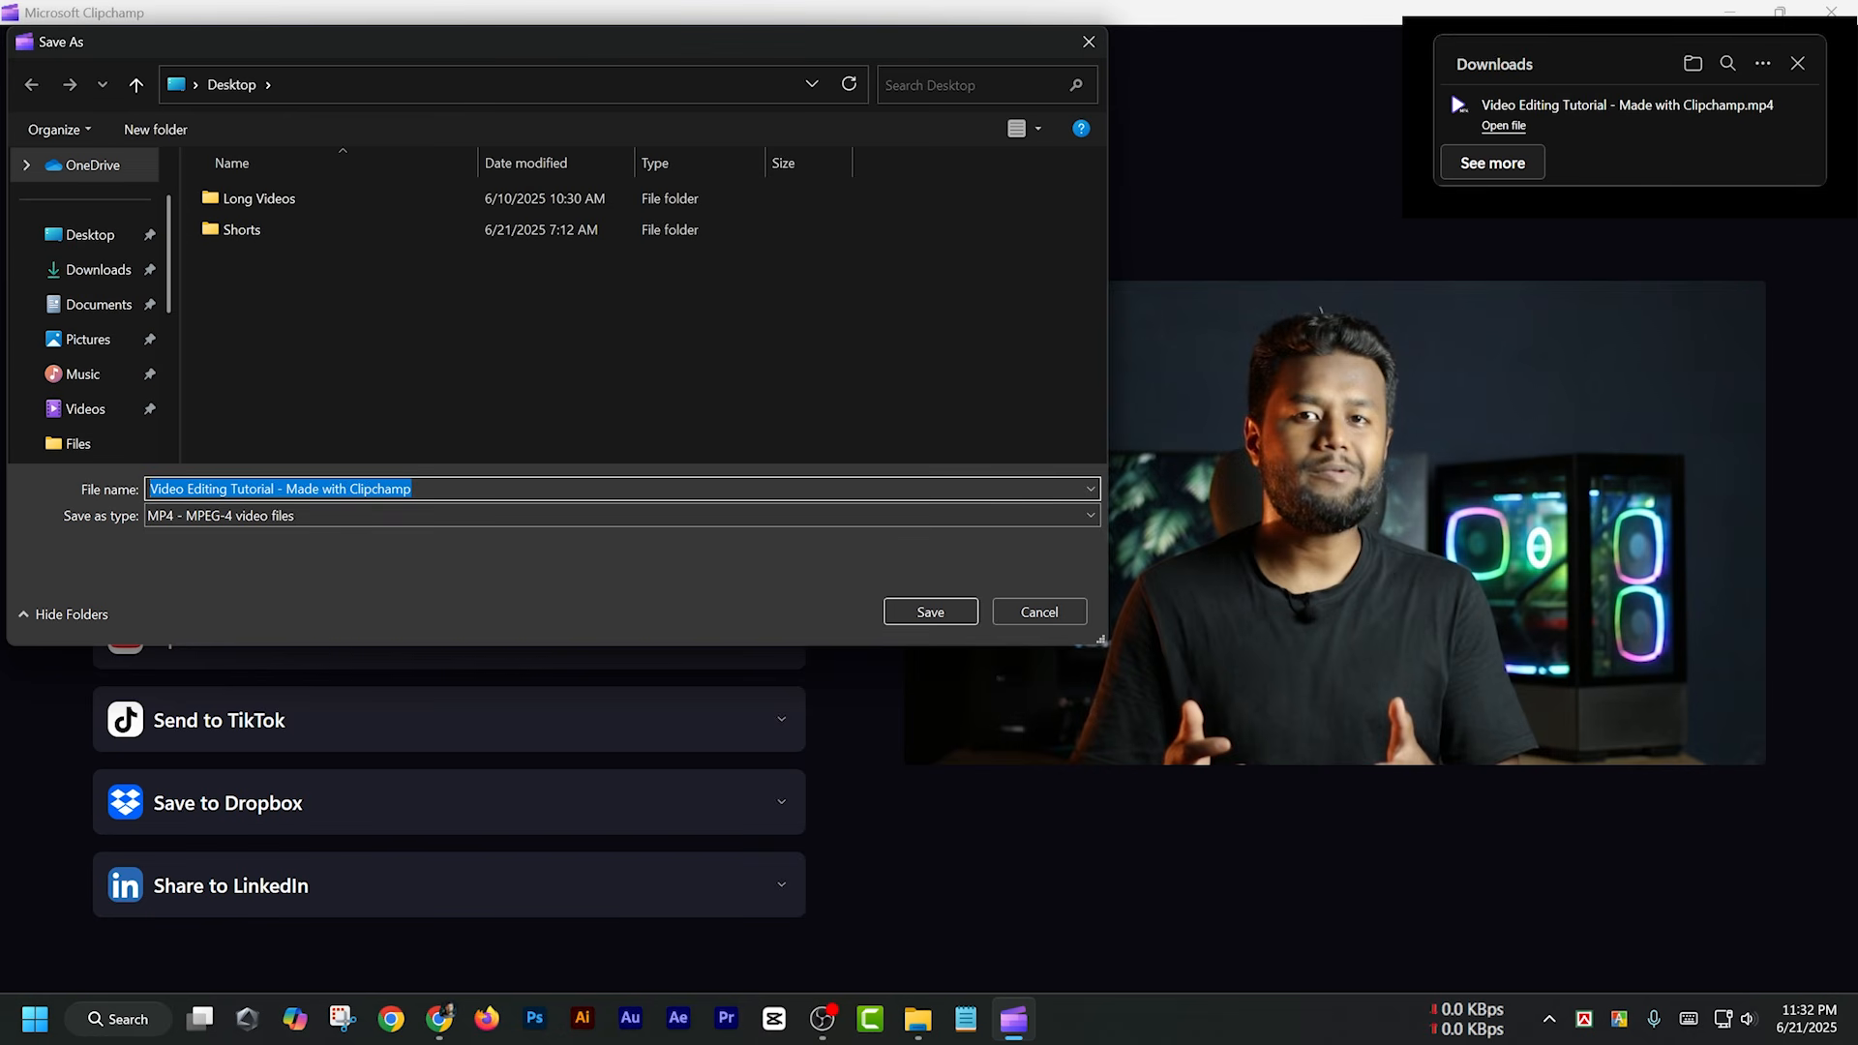
pyautogui.click(929, 612)
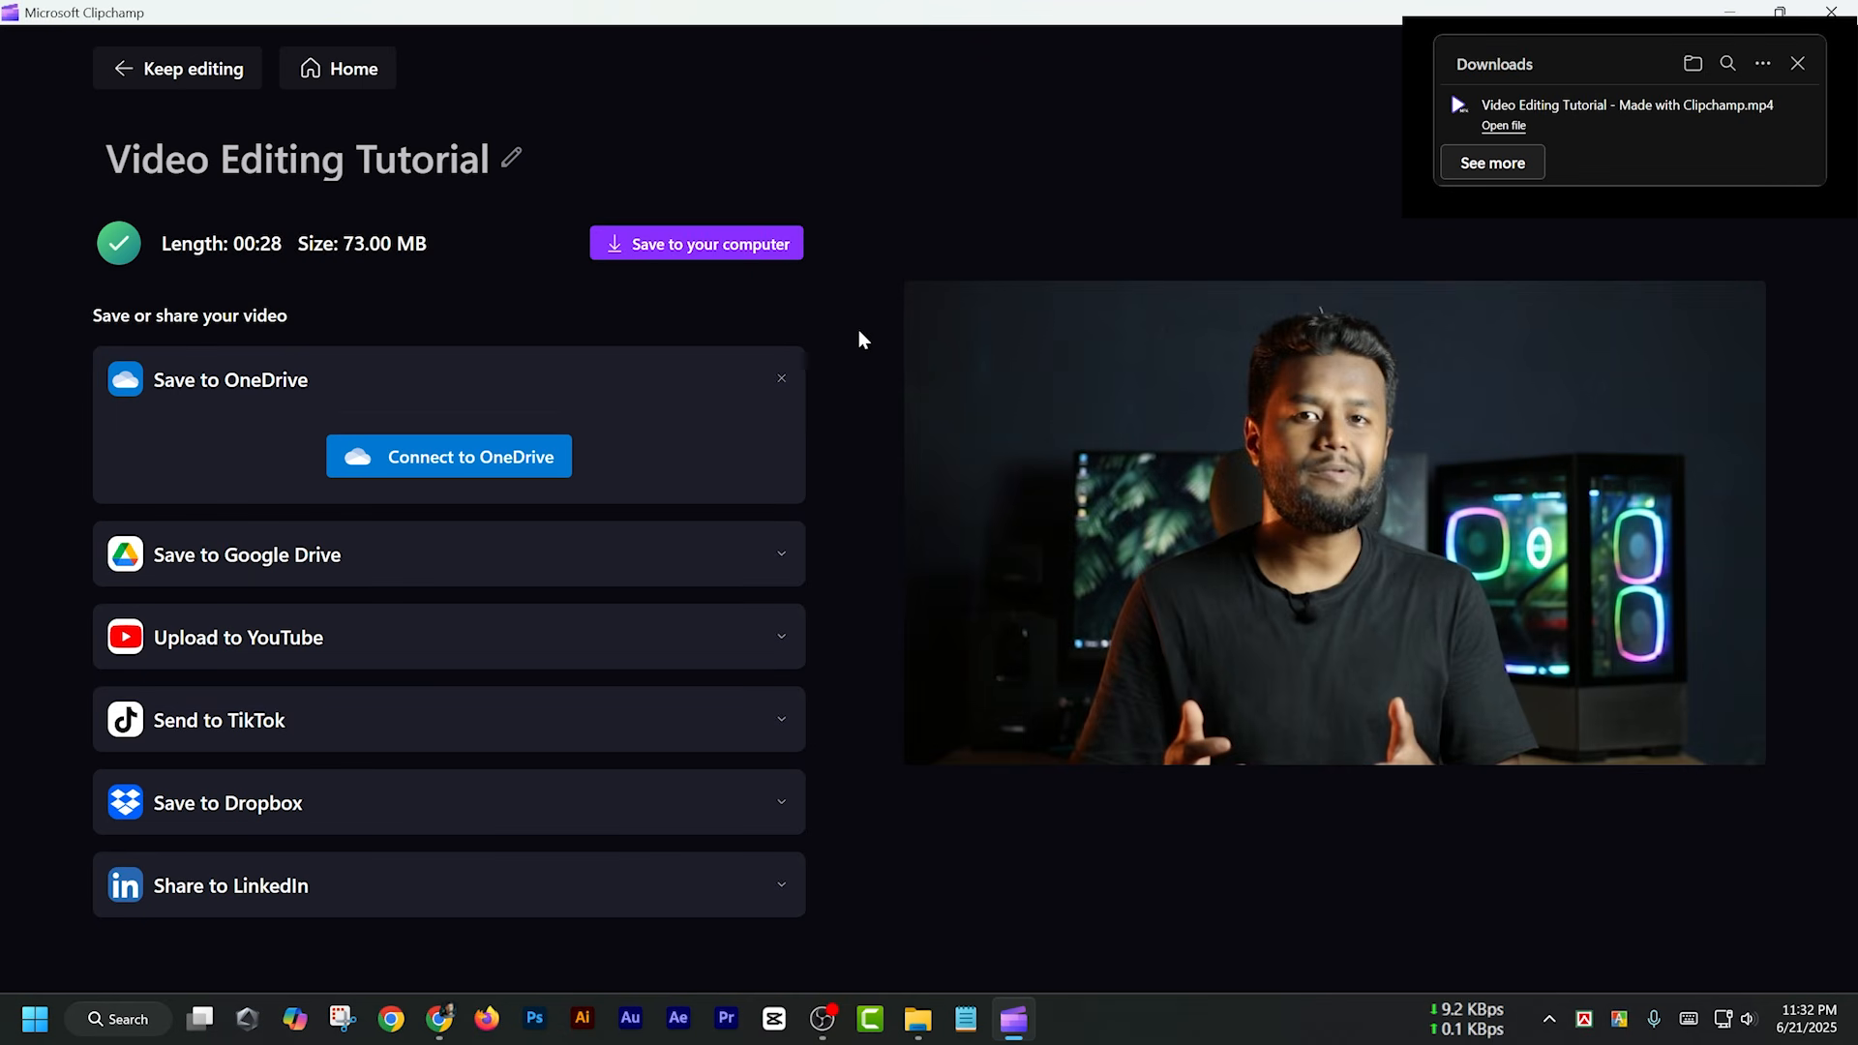